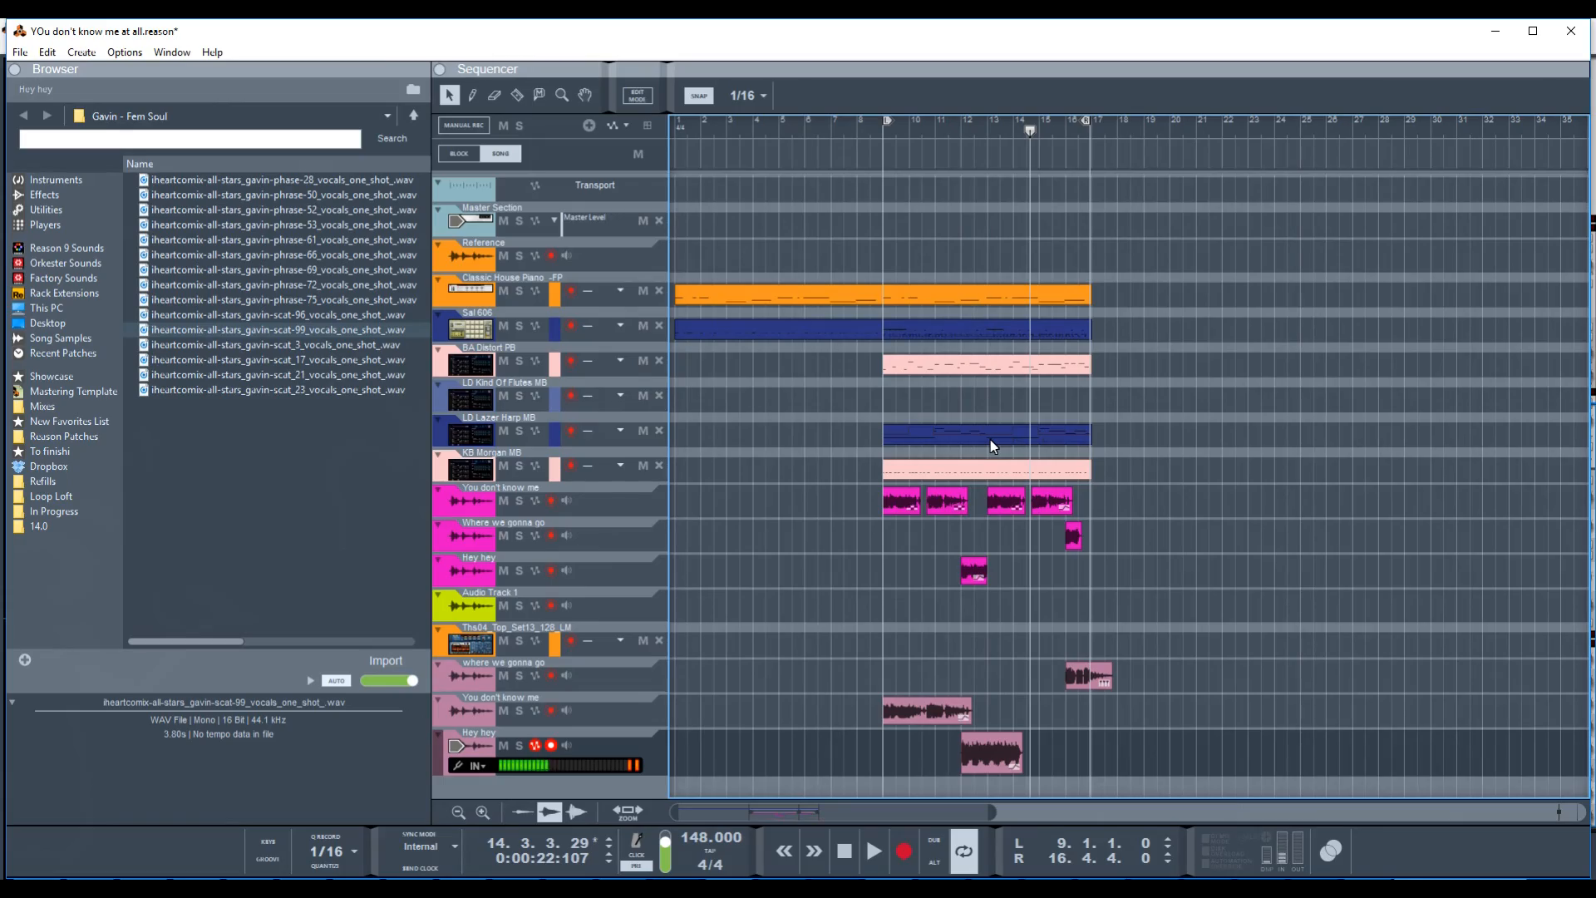
# - Play the arrangement from bar 9 to the end of the loop with the browser collapsed
pyautogui.press('F5')
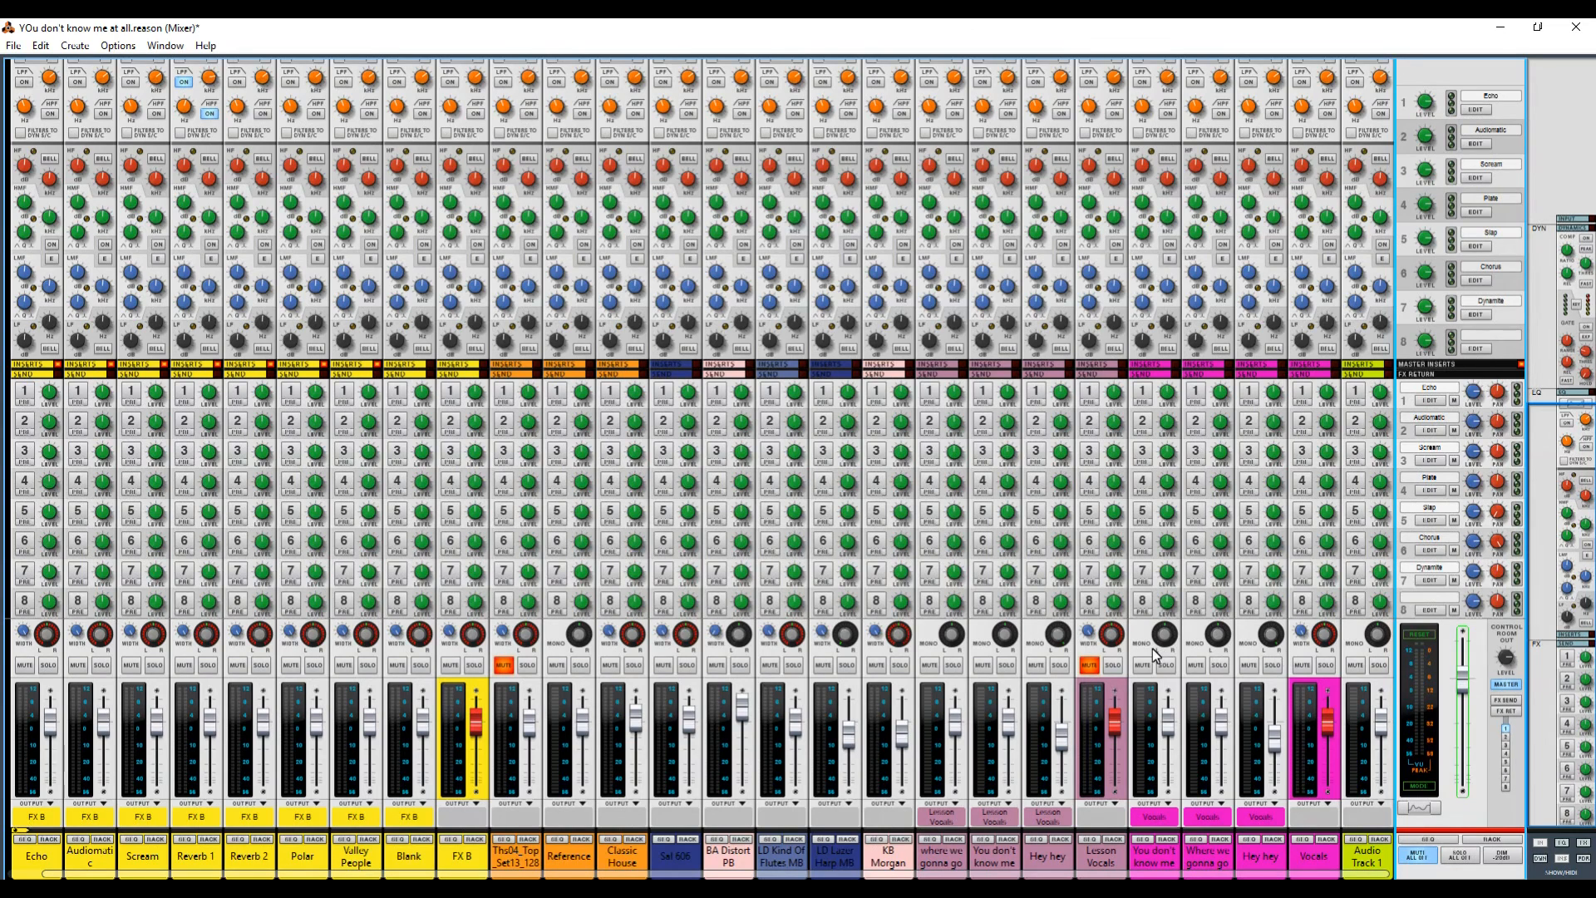
pyautogui.press('F7')
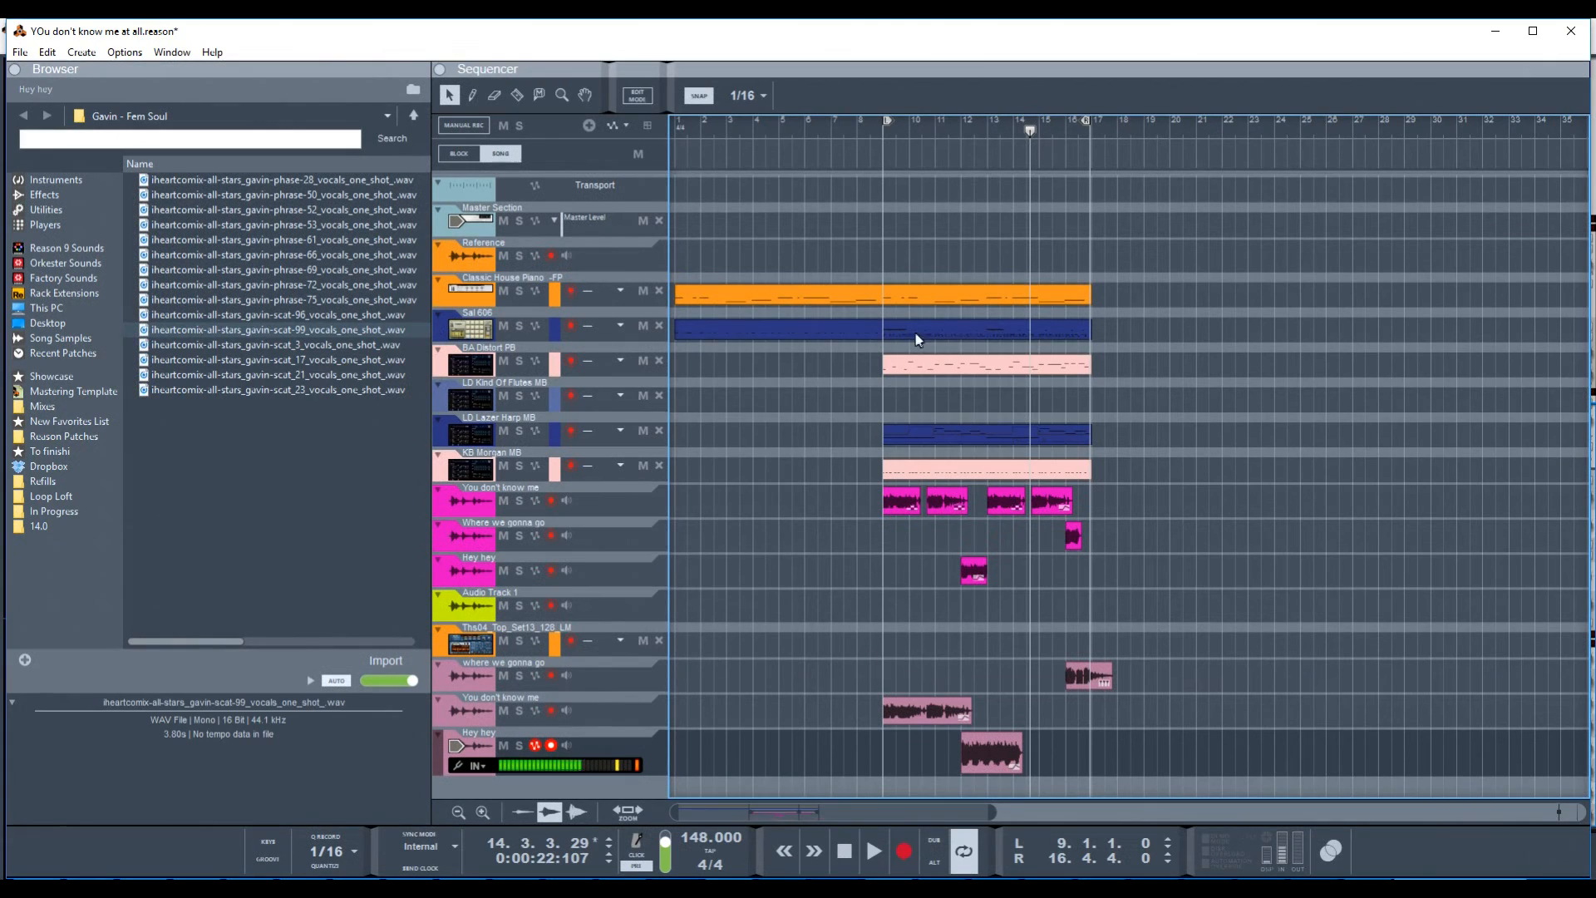
pyautogui.click(884, 123)
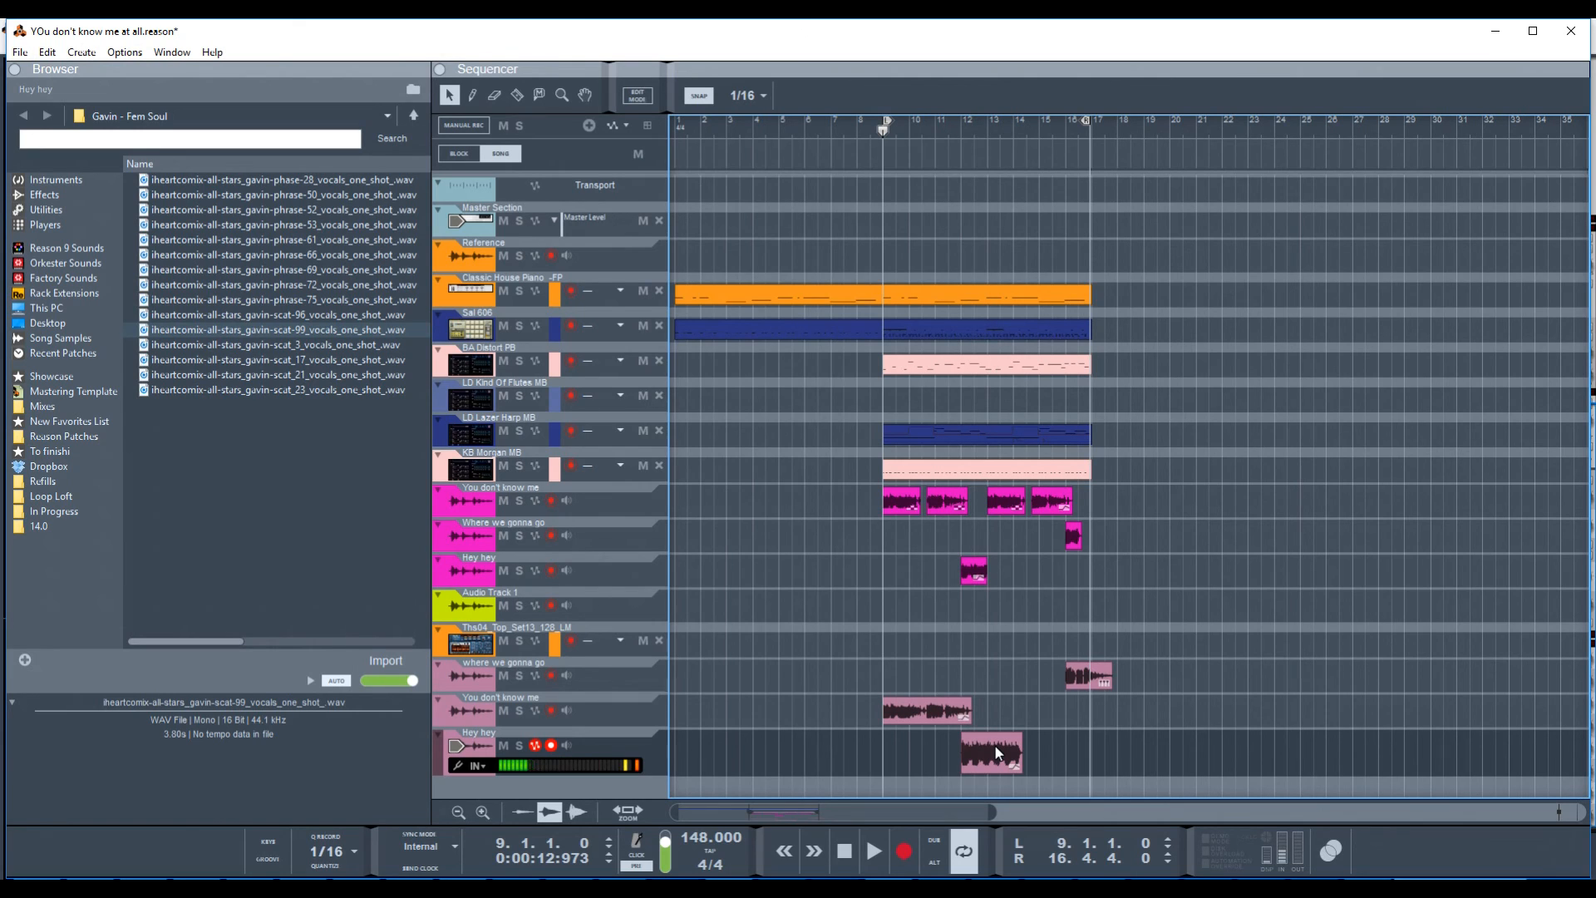
pyautogui.press('space')
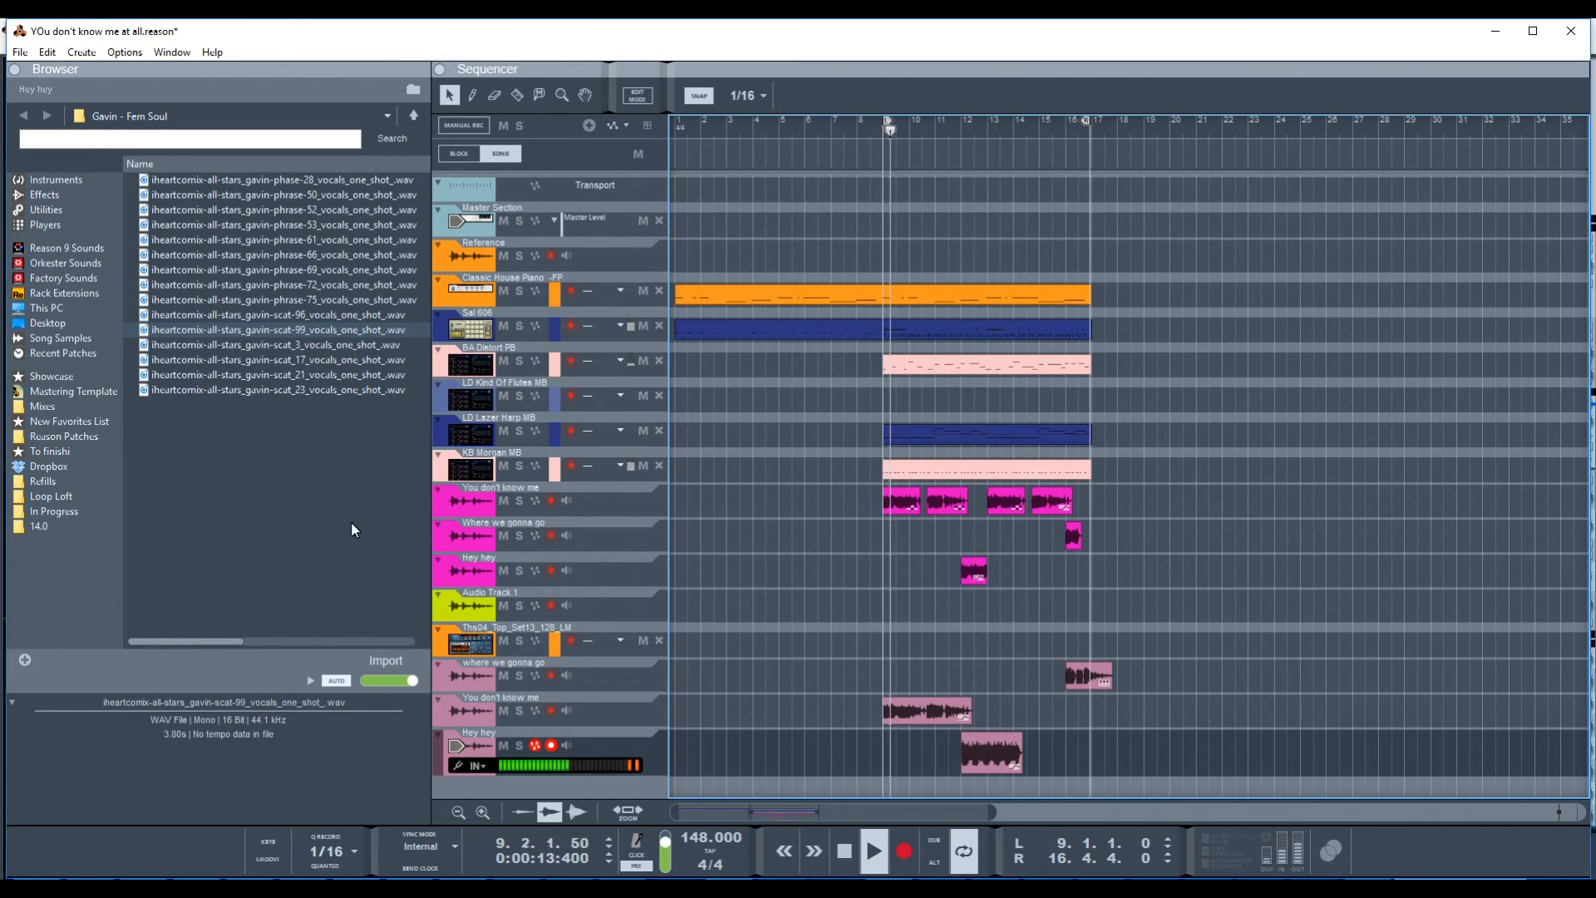
pyautogui.click(15, 74)
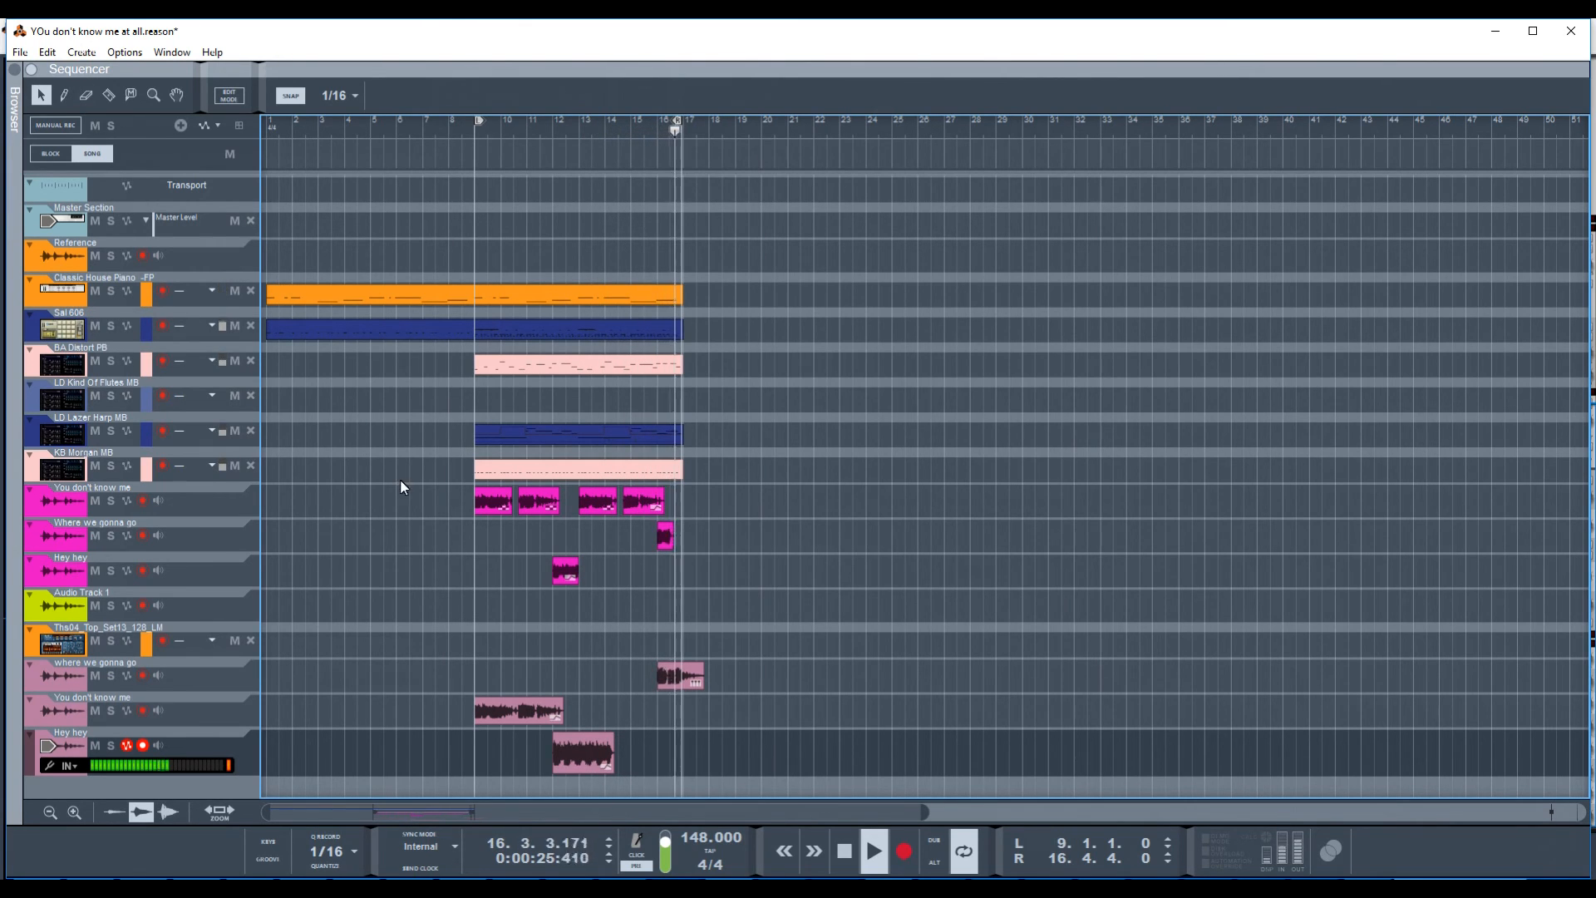
pyautogui.press('space')
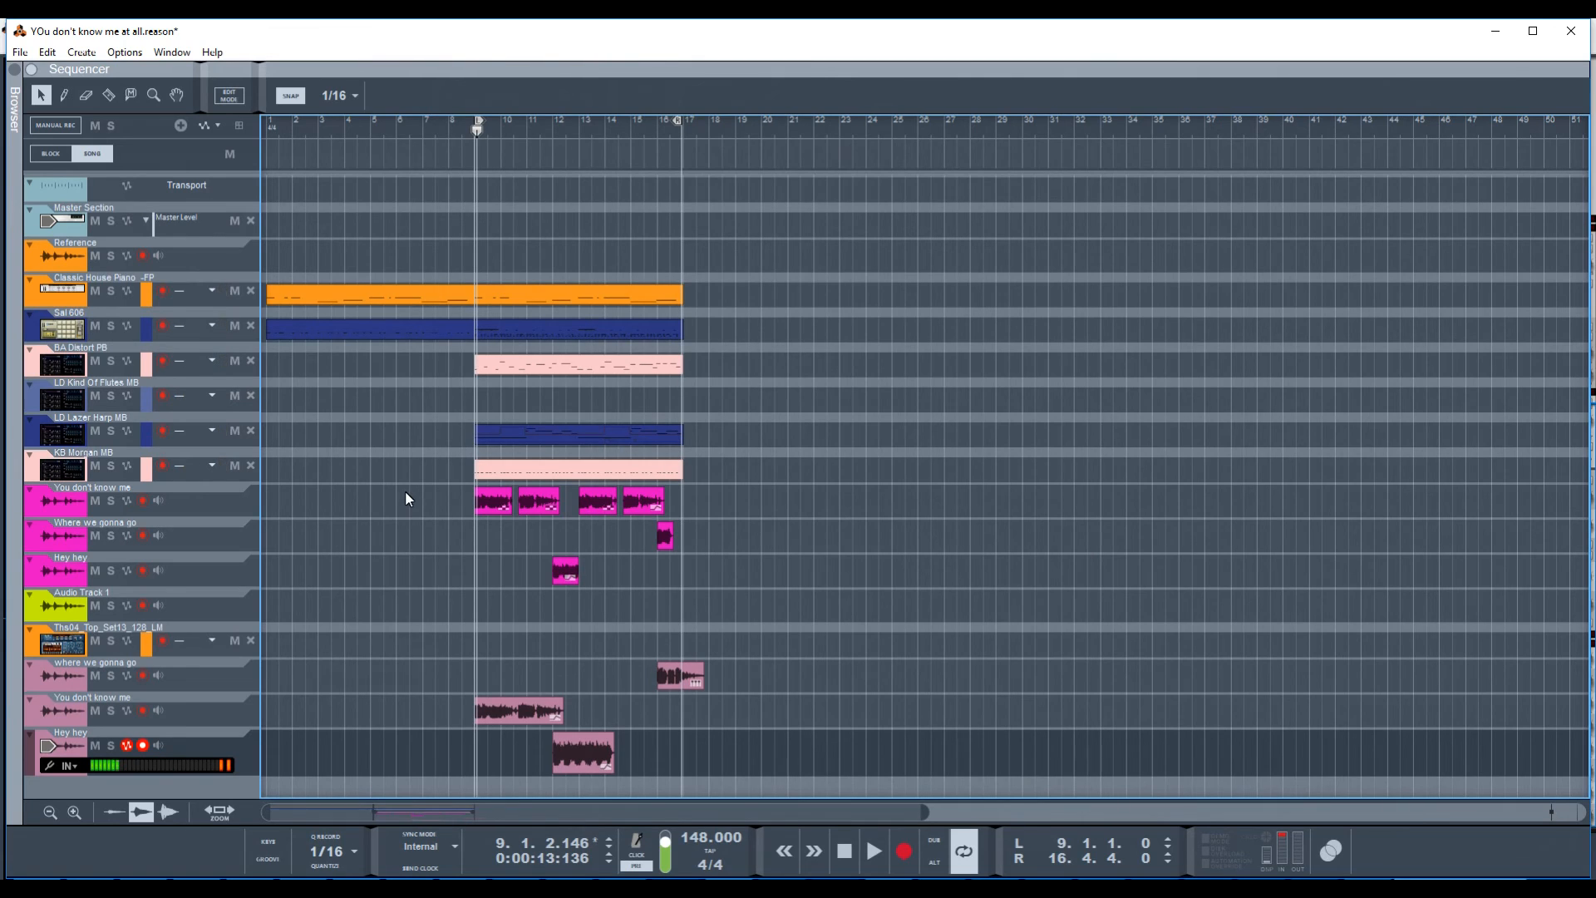
# - Mute the Vocals bus and unmute the Lesson Vocals bus in the mixer, and return to the sequencer
pyautogui.click(224, 765)
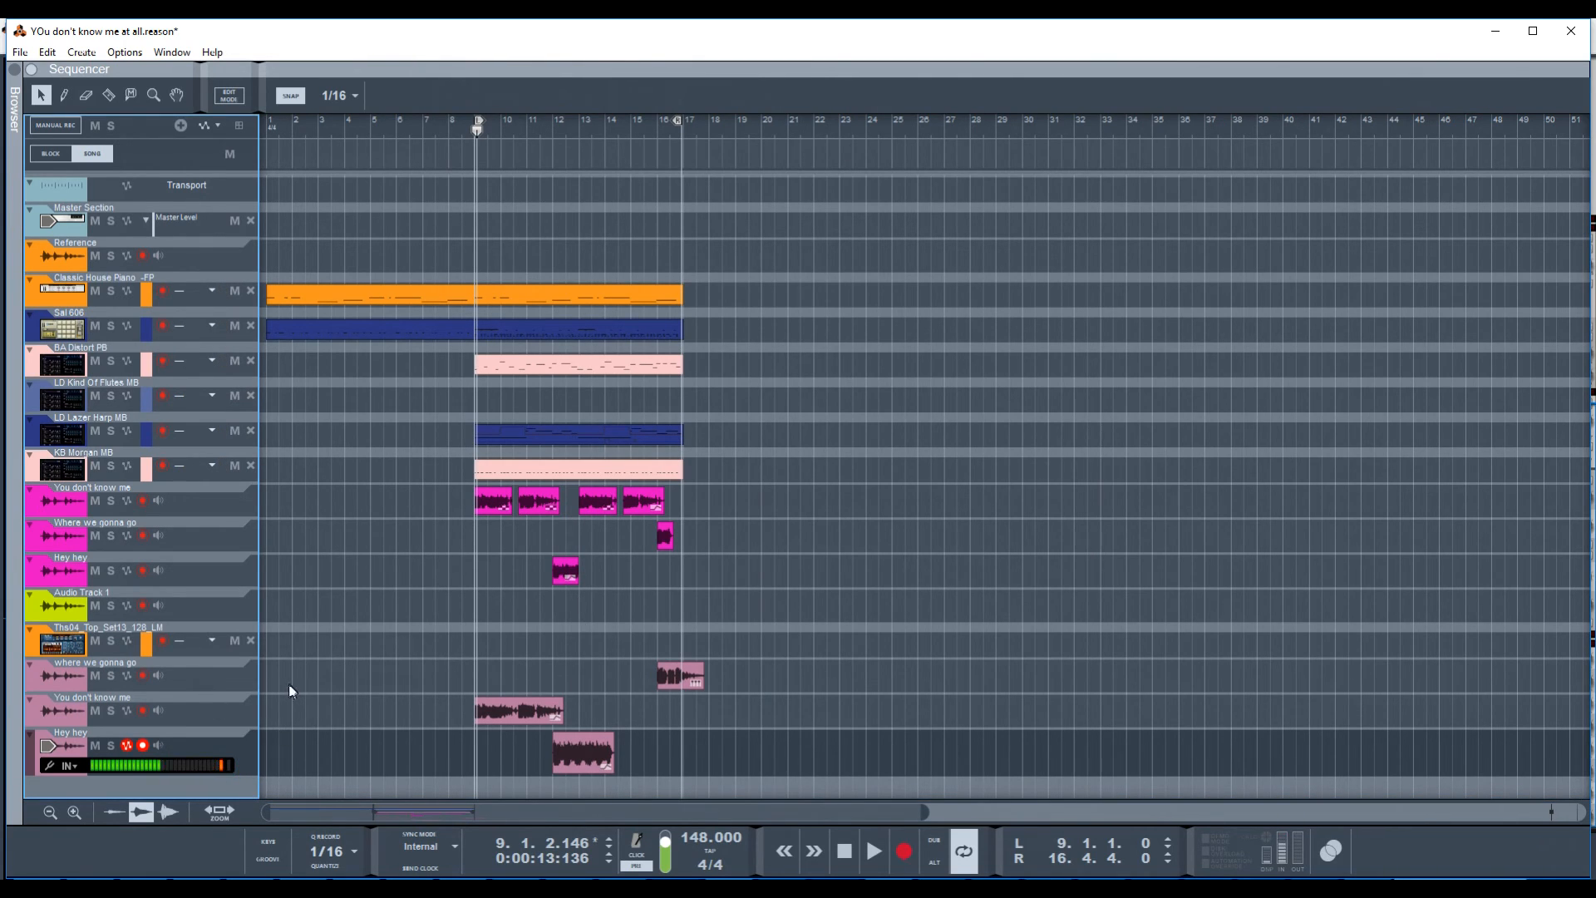
pyautogui.press('F5')
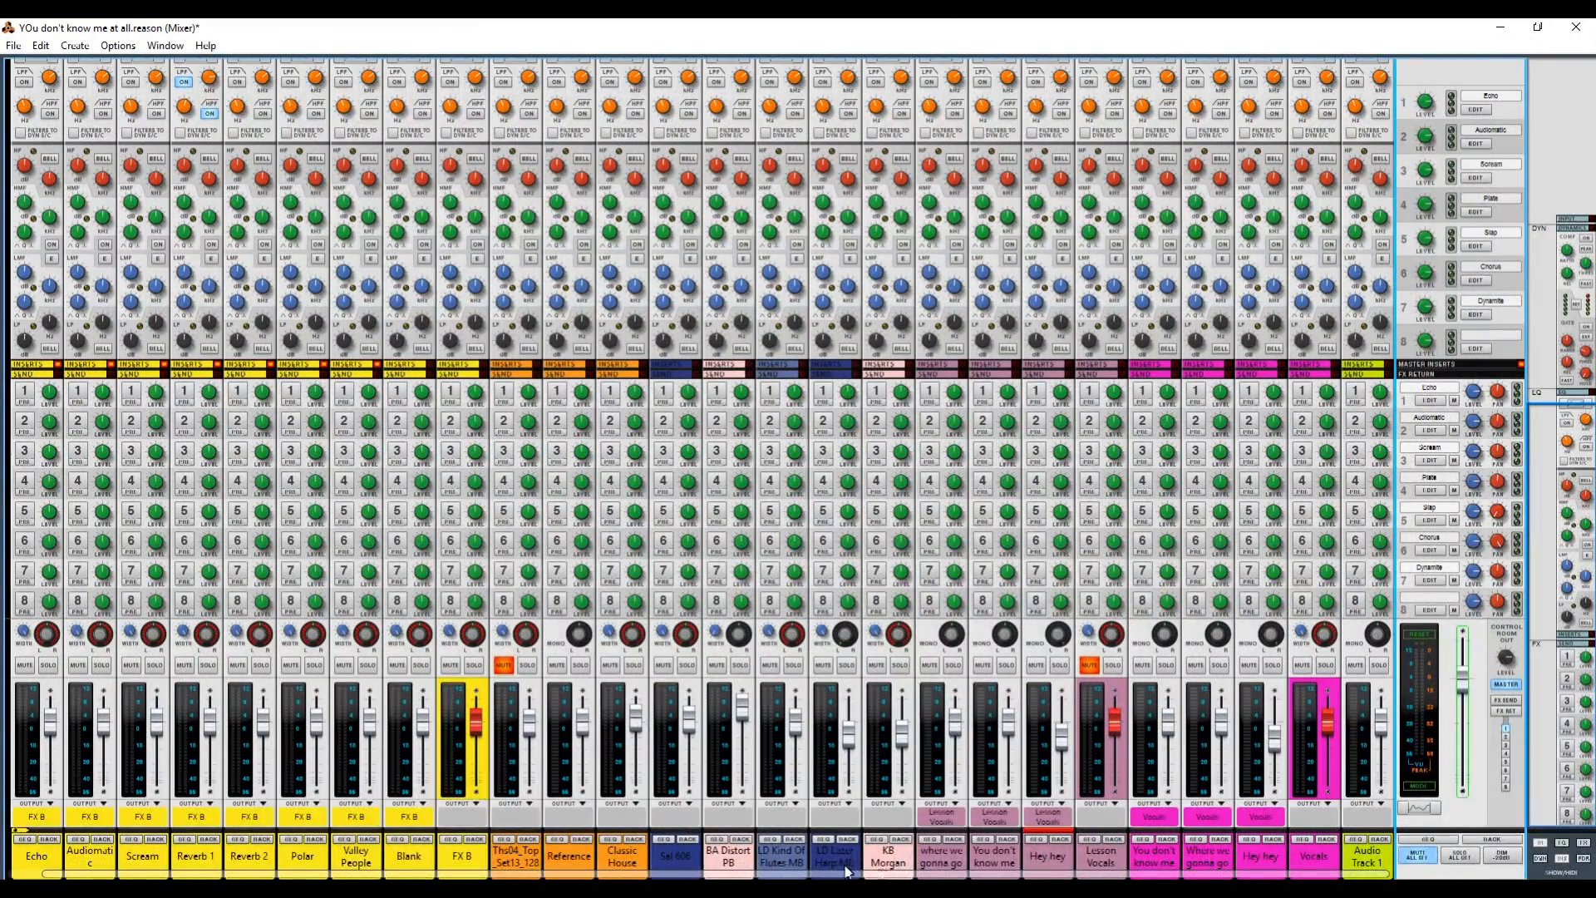
pyautogui.click(1302, 665)
pyautogui.click(1090, 665)
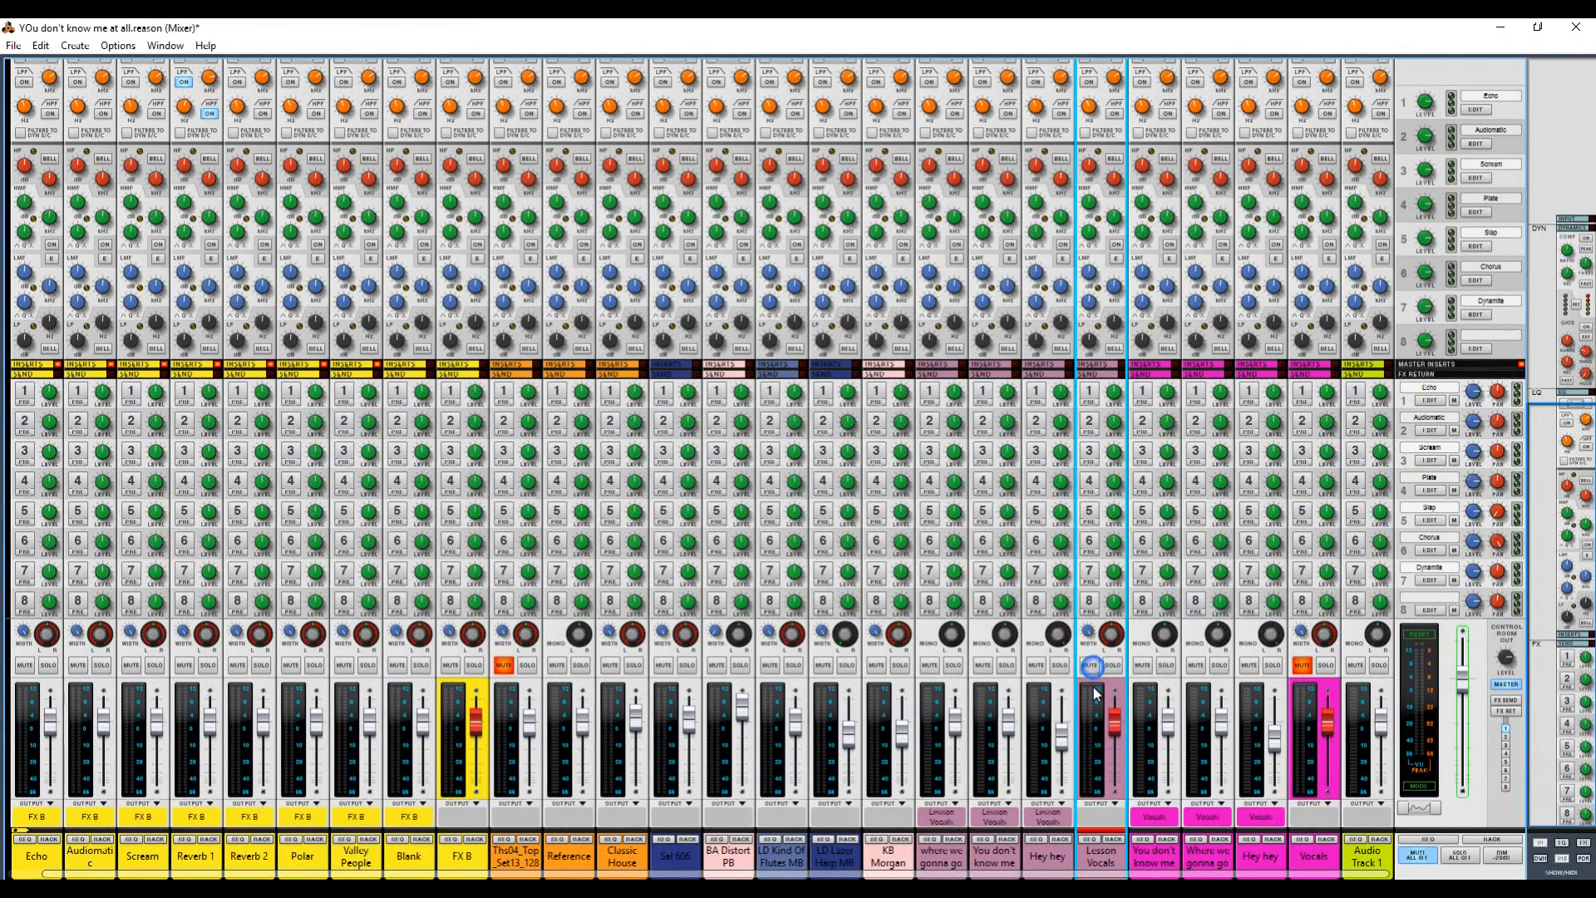
pyautogui.press('F7')
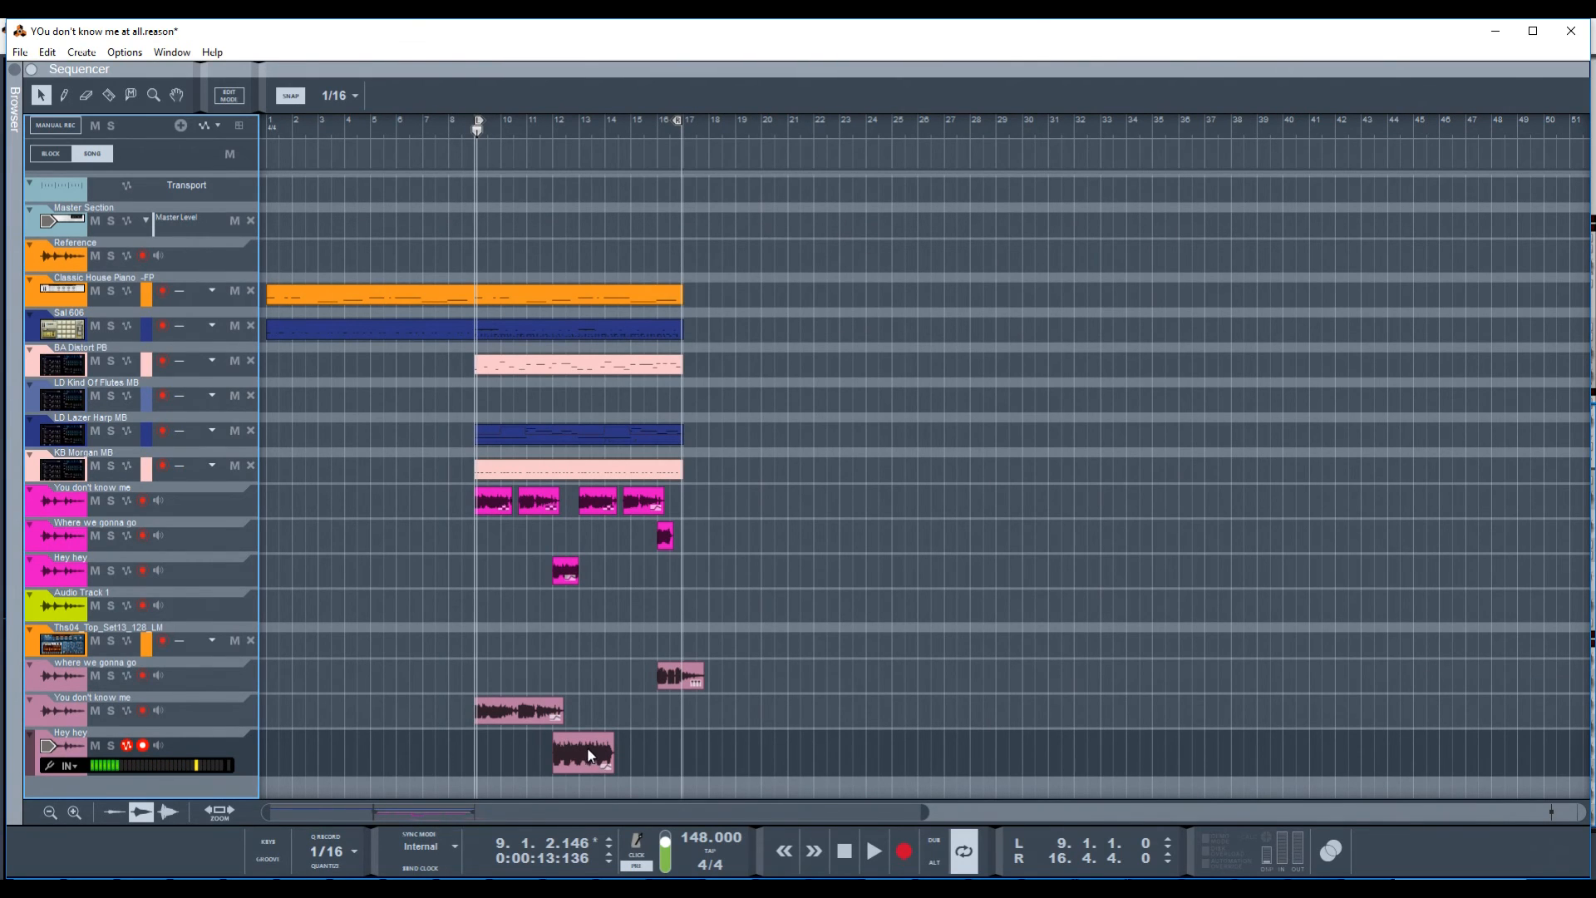
# - Select the long Hey hey lesson clip and play the start of the loop with the lesson vocals audible
pyautogui.moveTo(588, 759)
pyautogui.mouseDown()
pyautogui.moveTo(569, 763)
pyautogui.moveTo(600, 763)
pyautogui.moveTo(580, 767)
pyautogui.mouseUp()
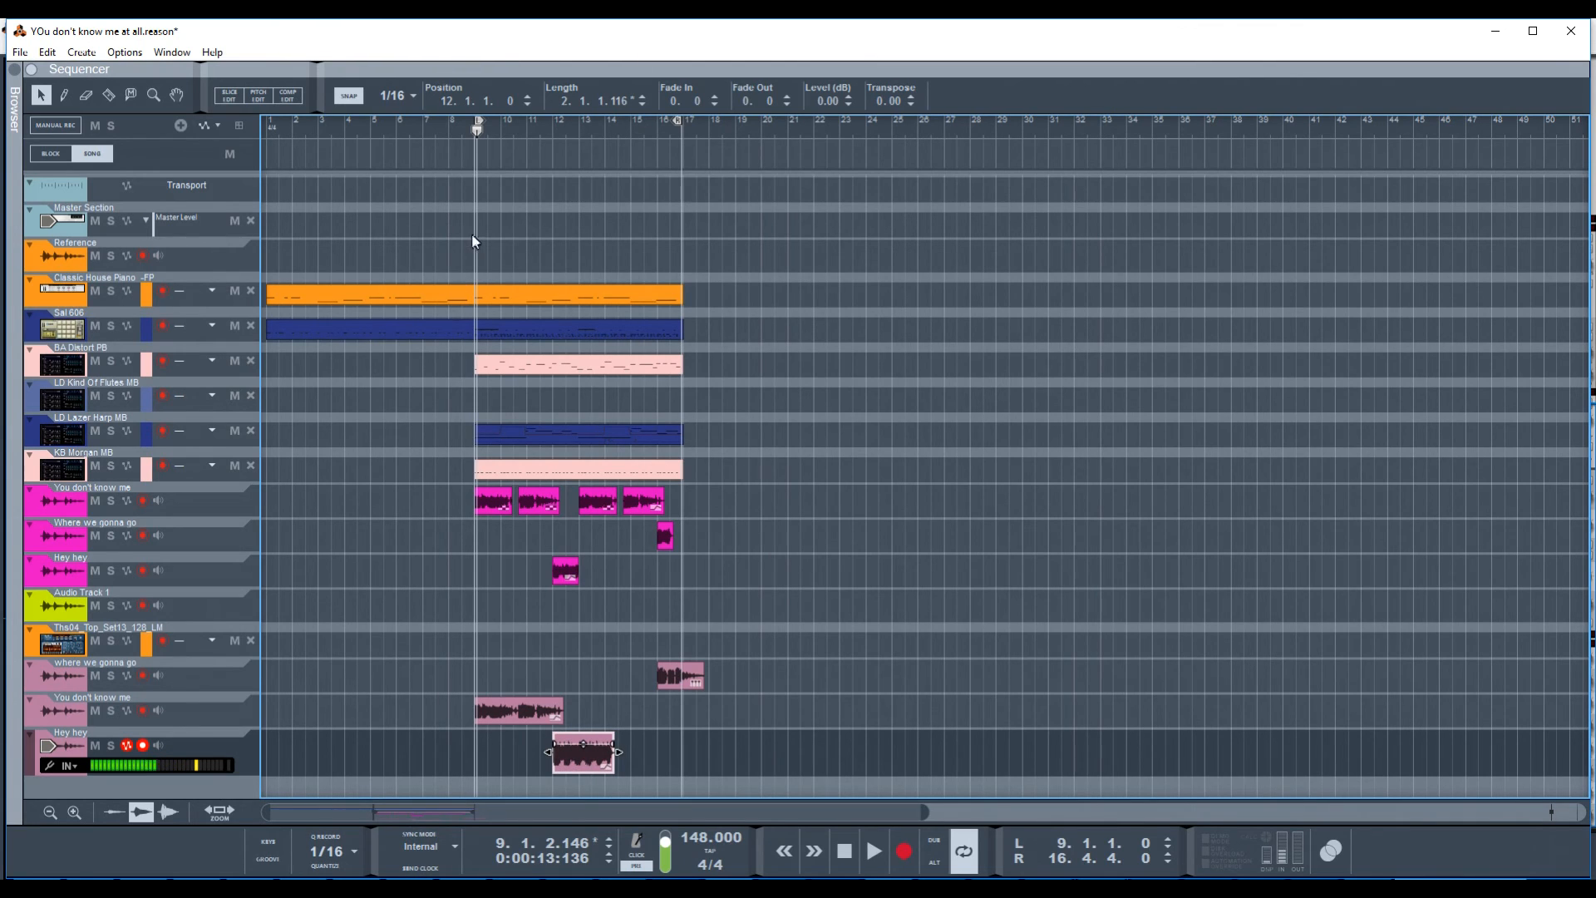
pyautogui.press('space')
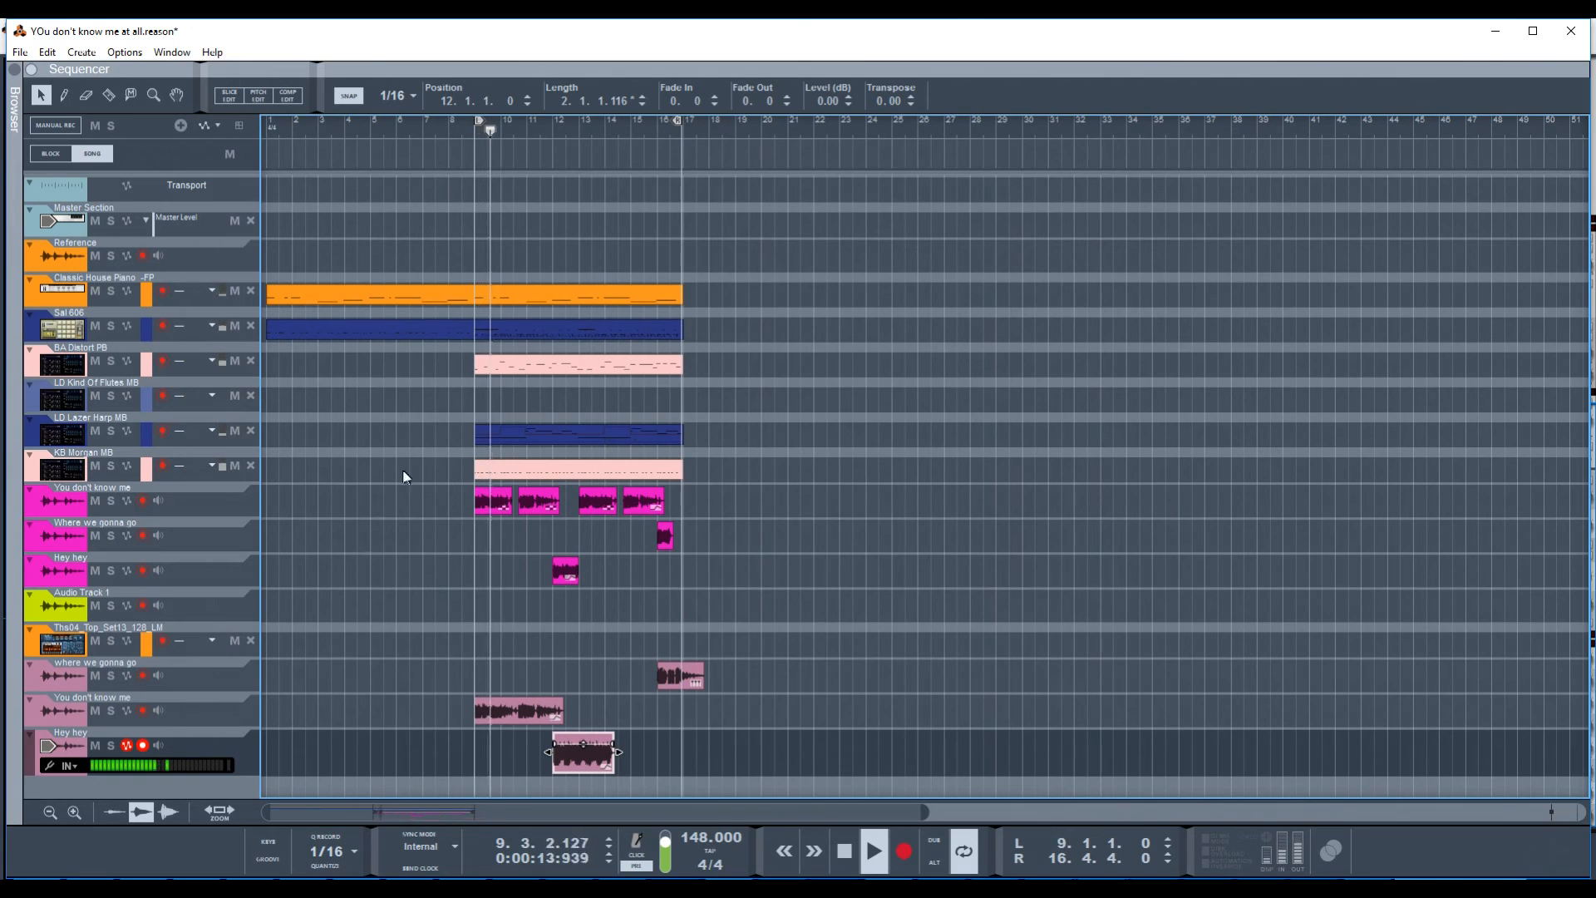
pyautogui.press('space')
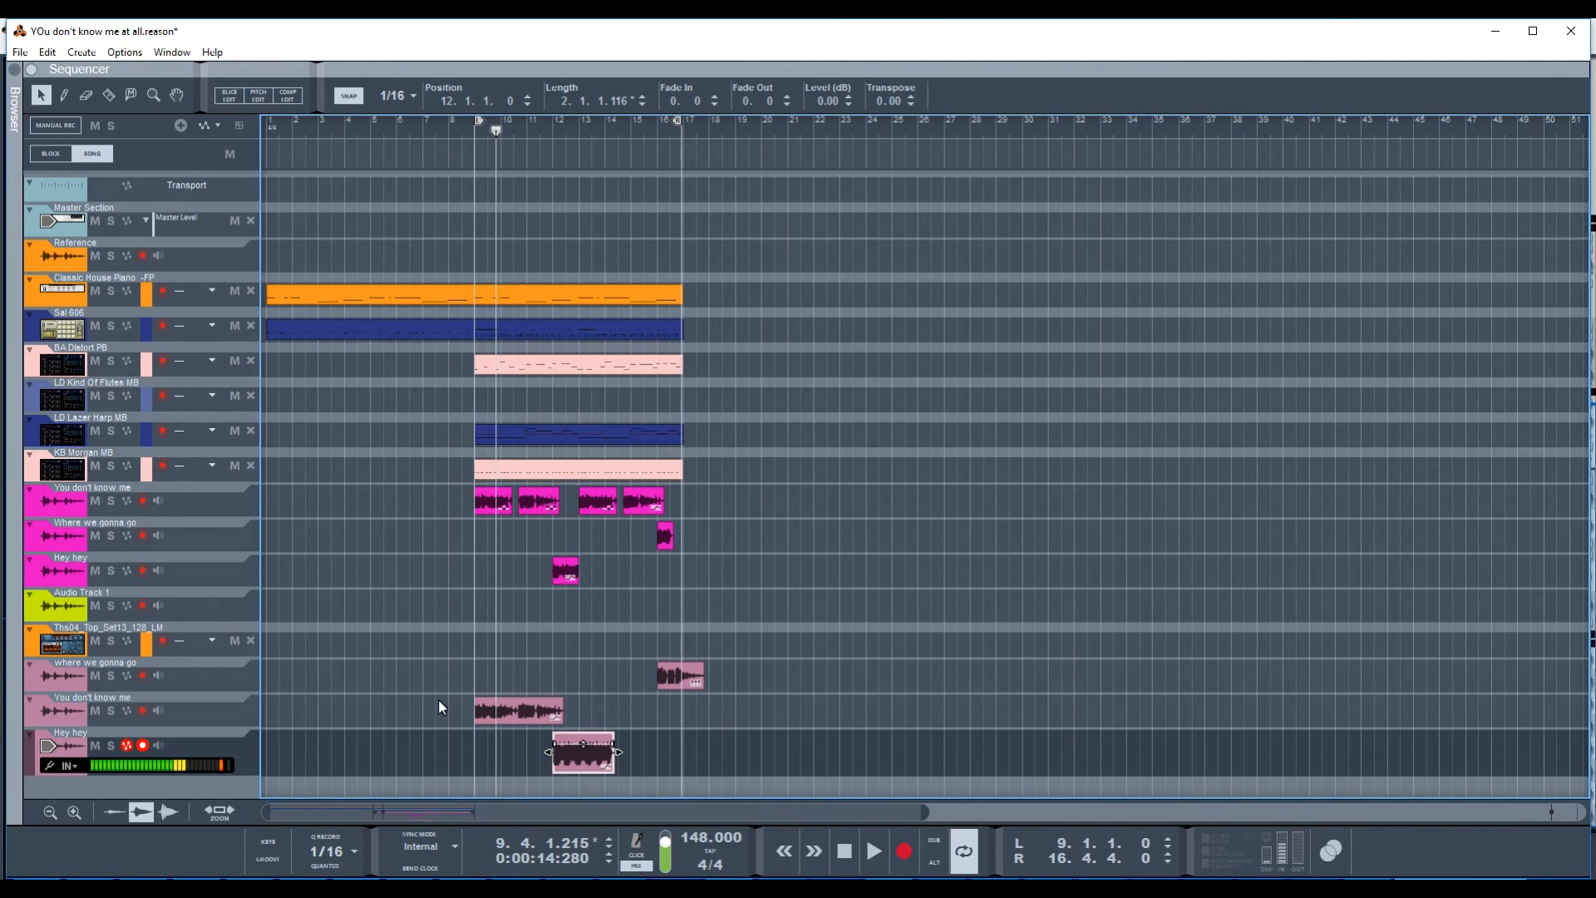
# - Reopen the browser and audition the phrase-61 and phrase-75 vocal samples in the Gavin - Fem Soul folder
pyautogui.click(15, 83)
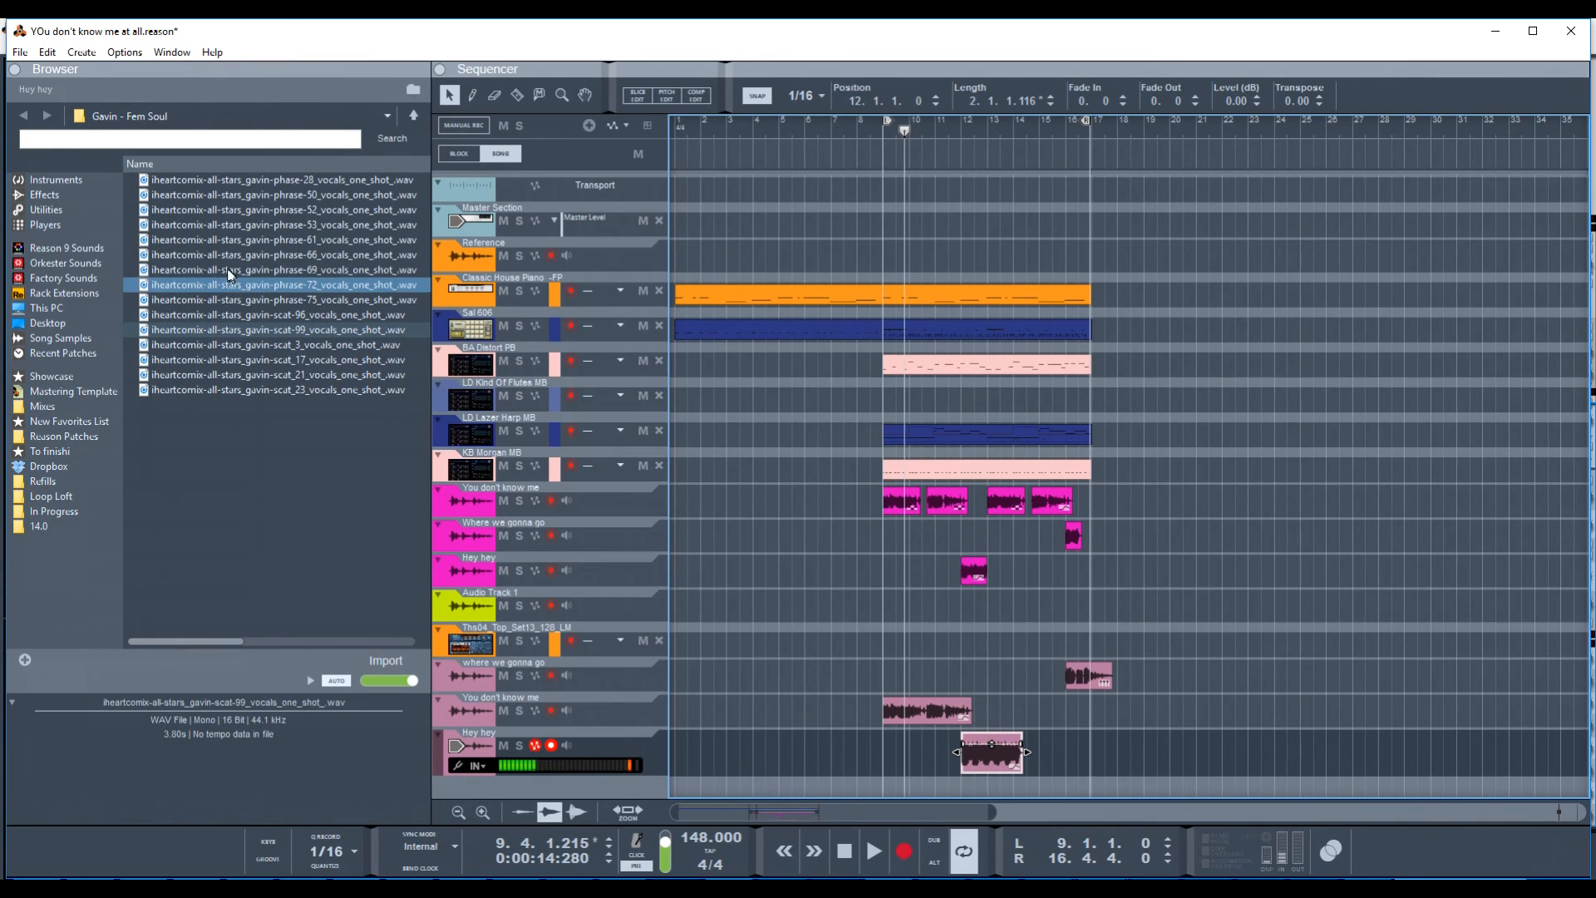
pyautogui.click(231, 240)
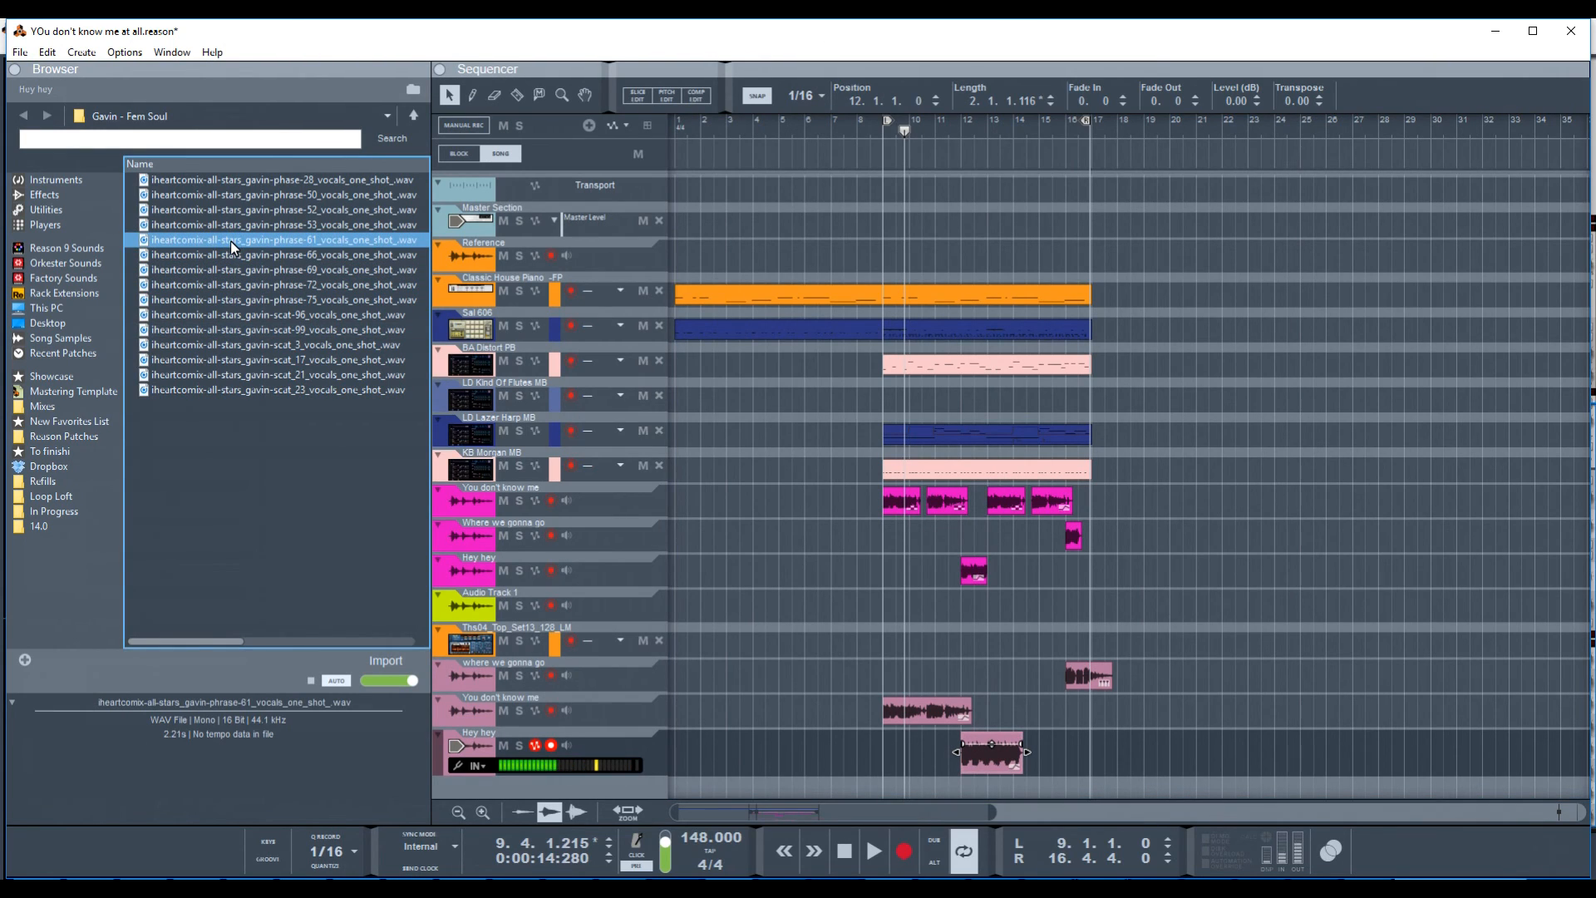
pyautogui.click(232, 345)
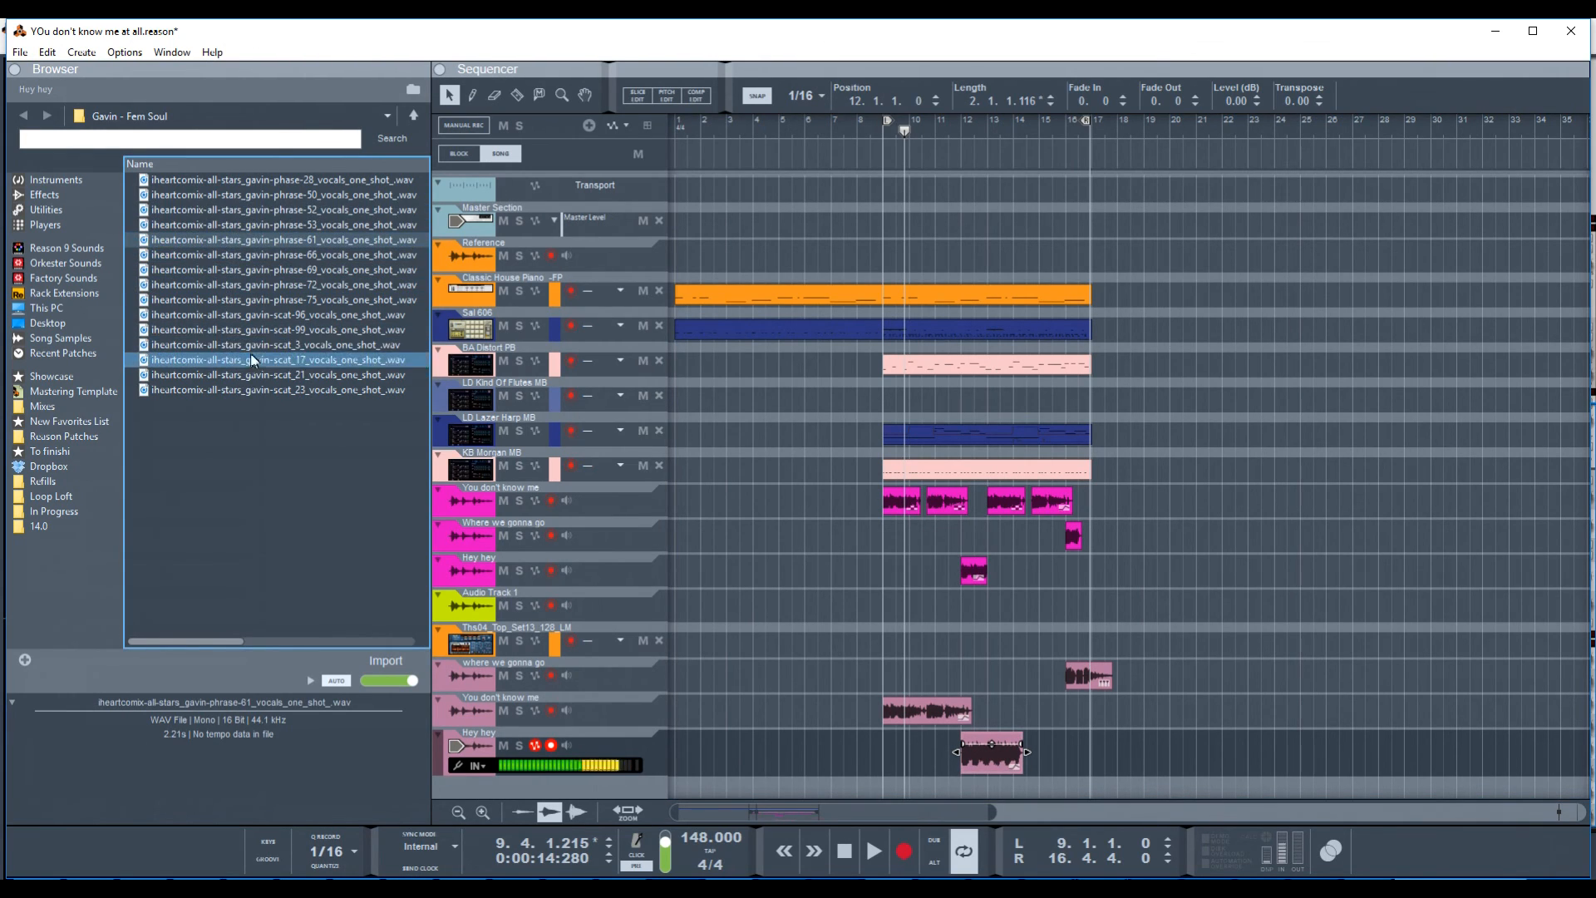
pyautogui.click(255, 303)
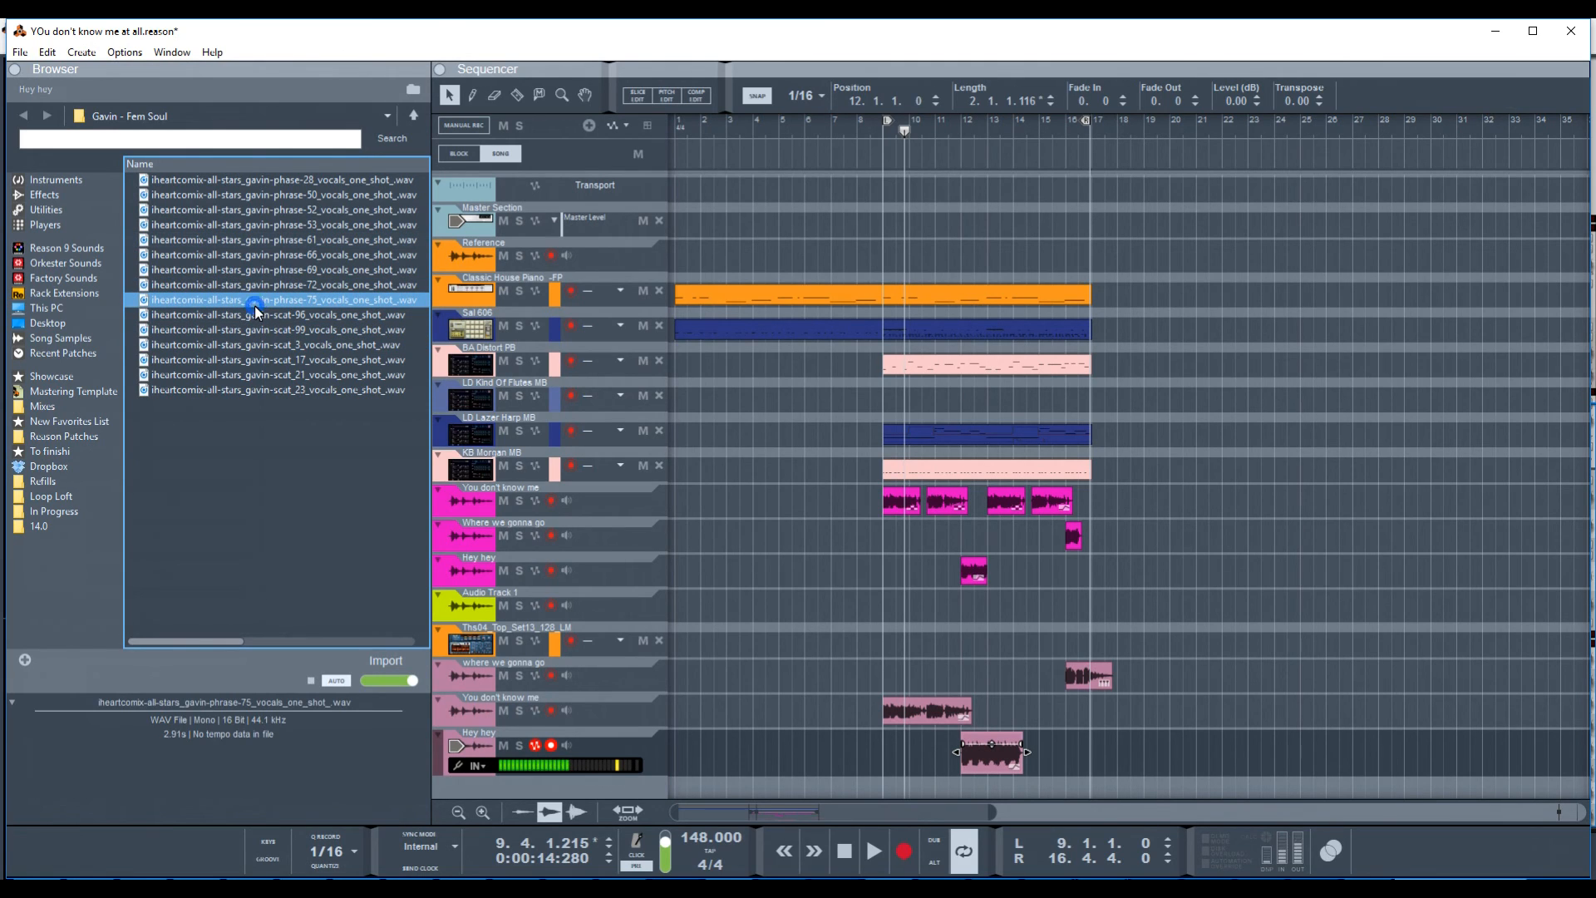
# - Add the phrase-75 vocal sample to a new audio track, move its clip to 8.3.1, and delete the clip
pyautogui.moveTo(255, 301); pyautogui.dragTo(926, 786)
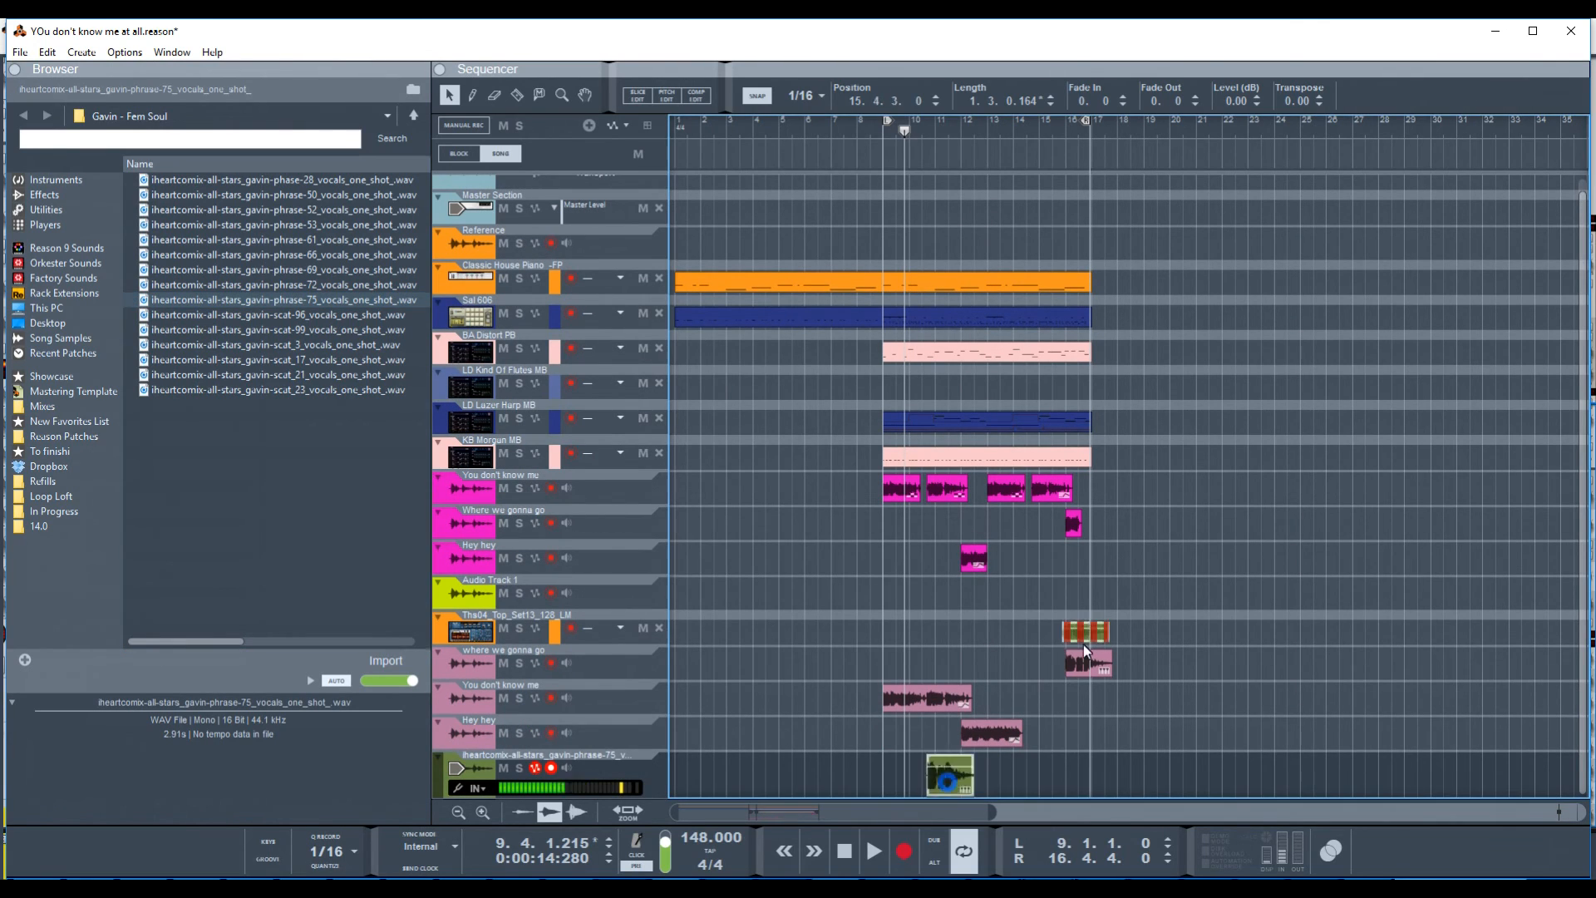
pyautogui.moveTo(948, 779); pyautogui.dragTo(892, 806)
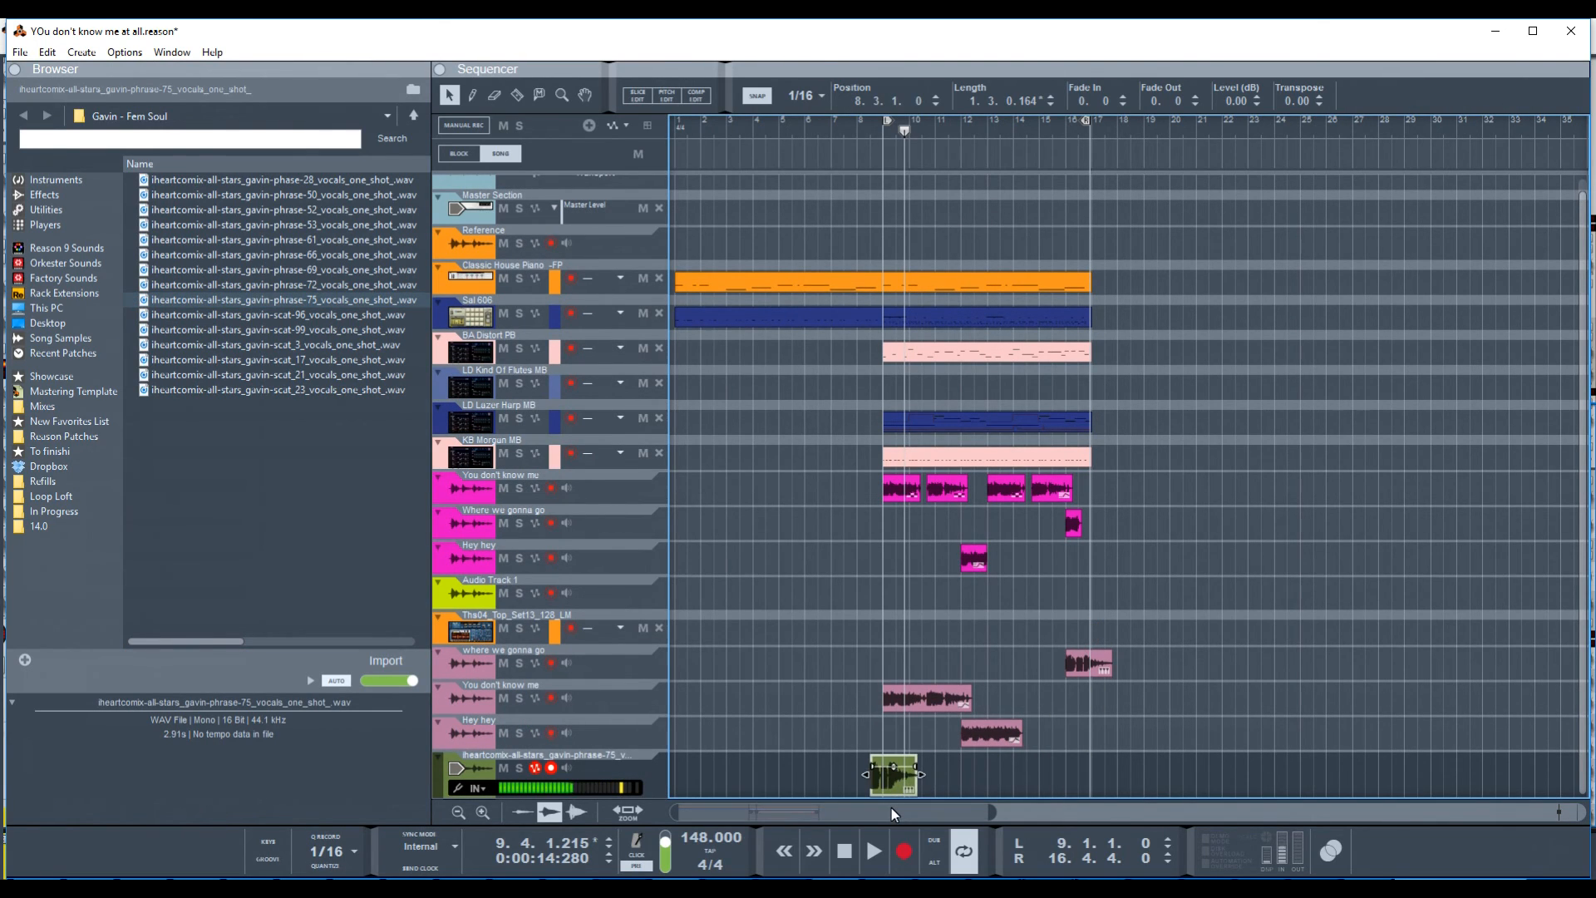
pyautogui.press('Delete')
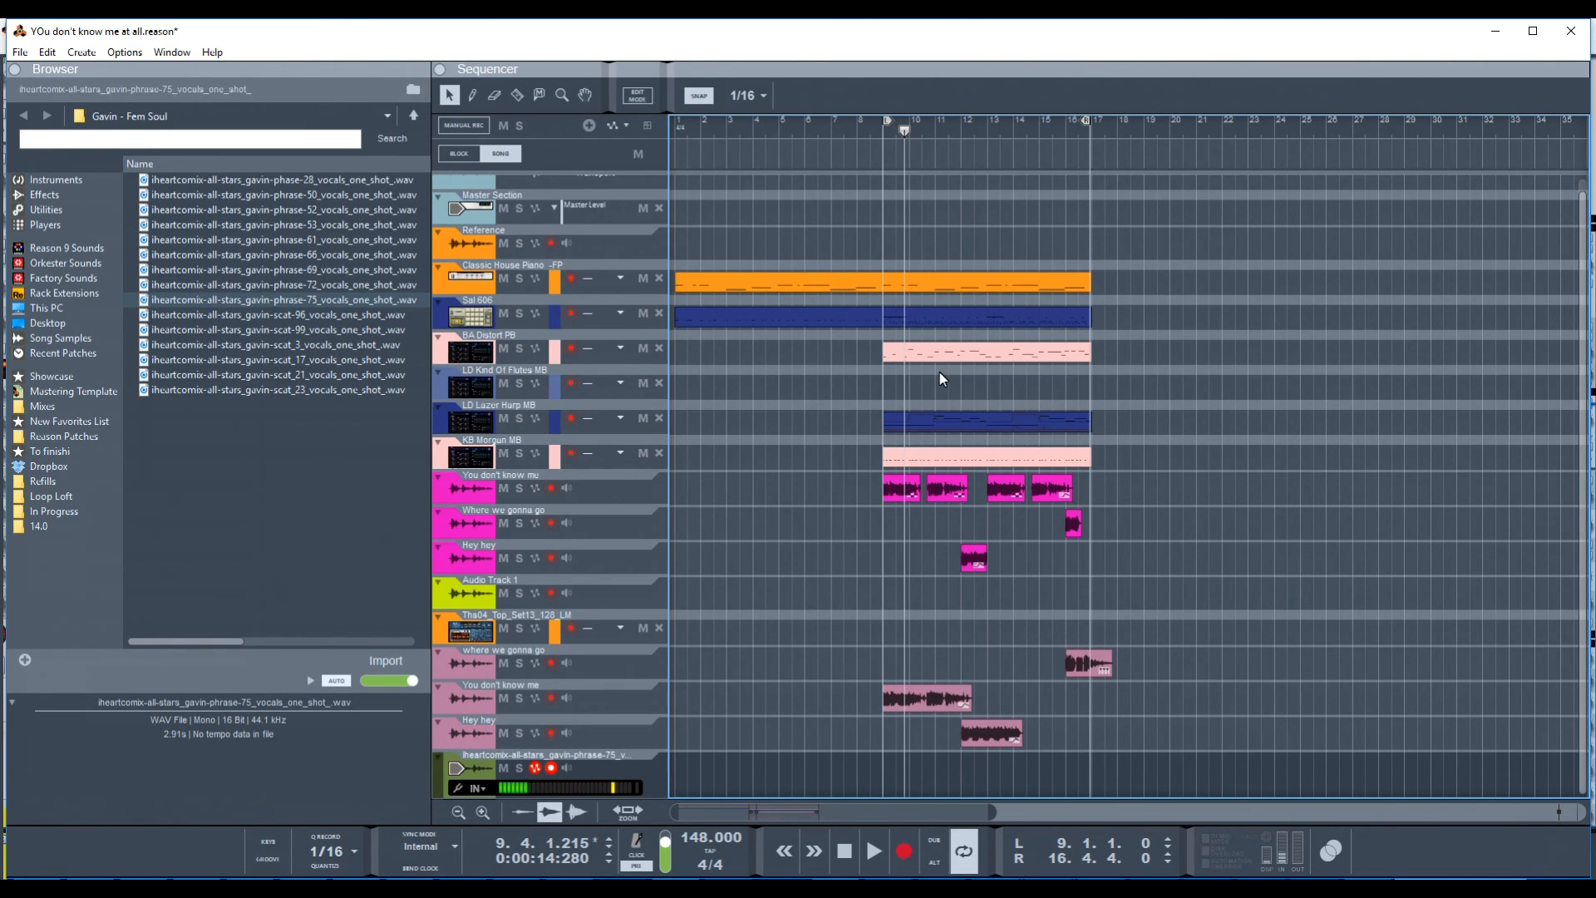
pyautogui.doubleClick(973, 559)
pyautogui.doubleClick(966, 555)
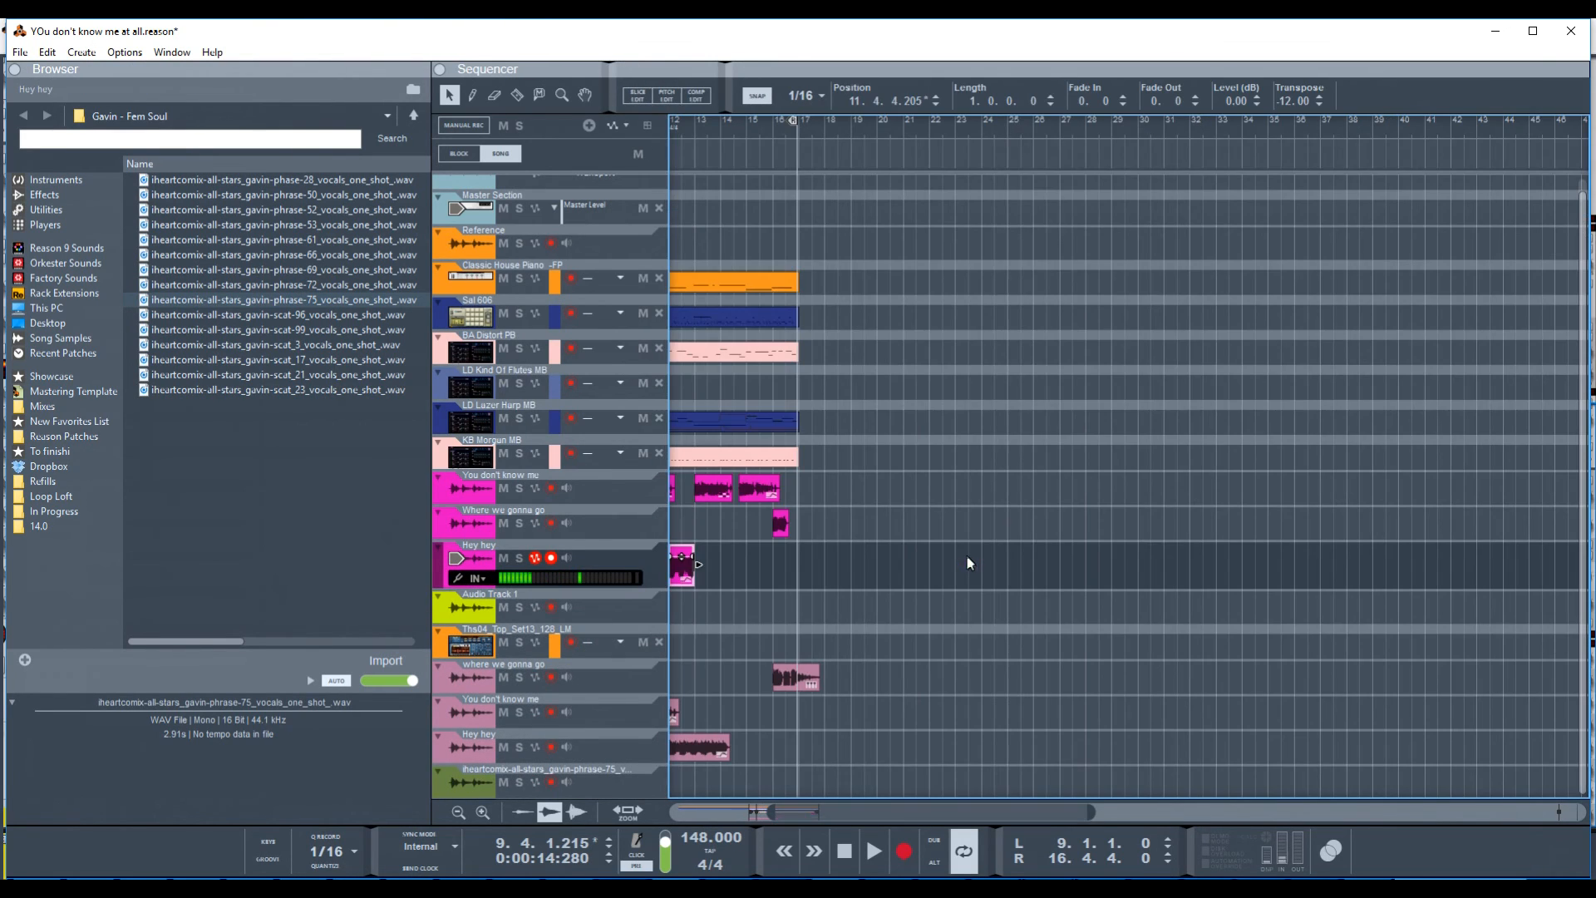
pyautogui.scroll(1, 695, 632)
pyautogui.hscroll(-3, 716, 620)
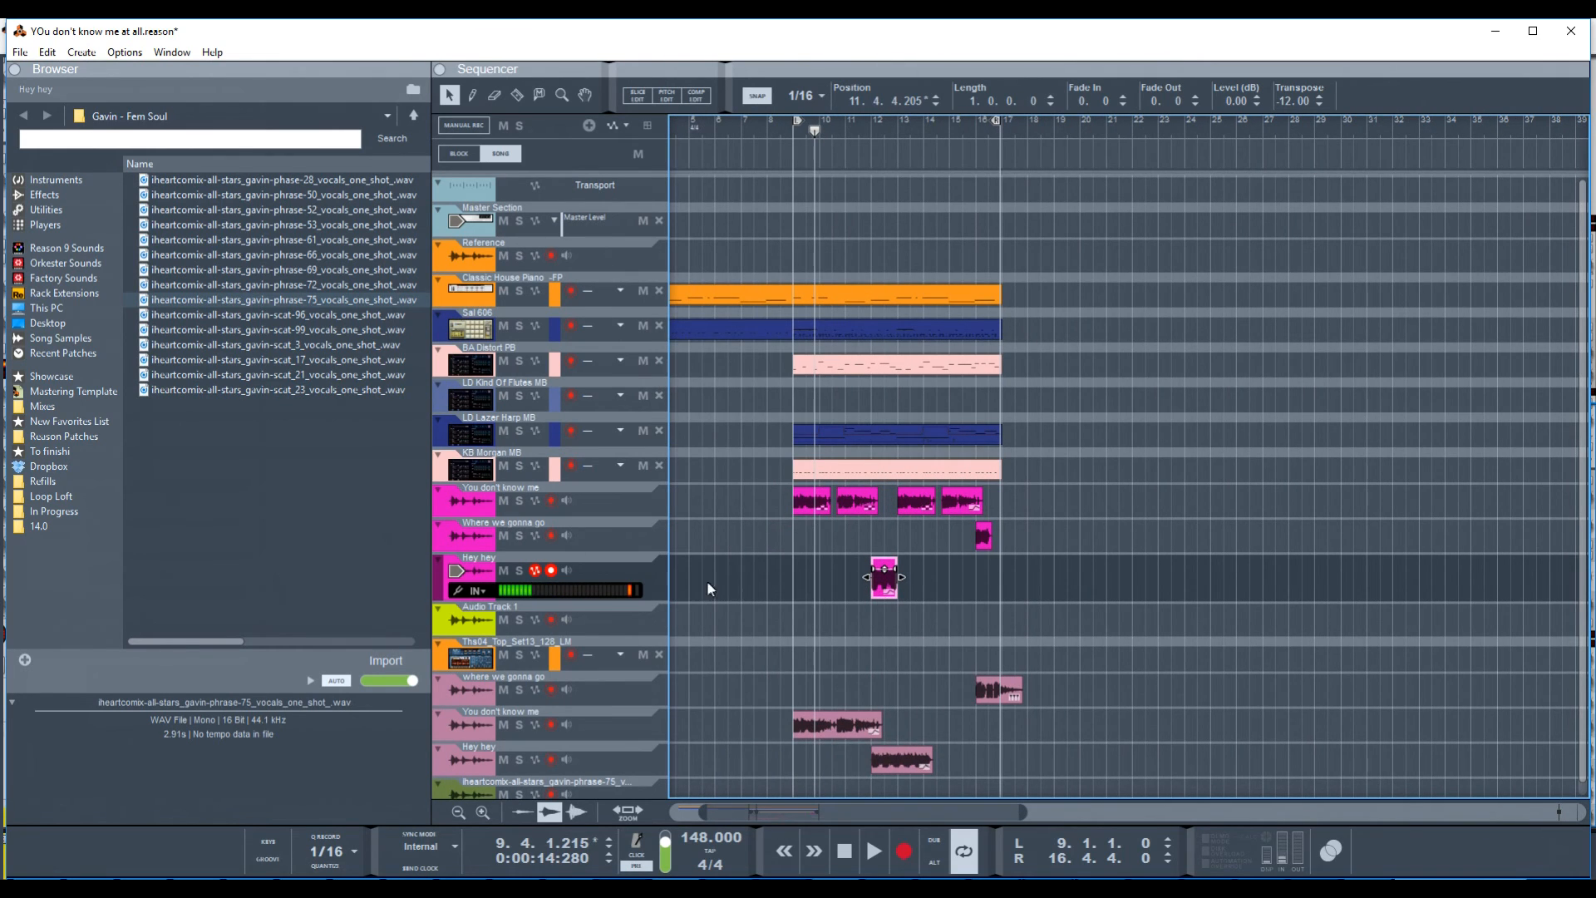
# - Delete the empty phrase-75 audio track at the end of the track list
pyautogui.scroll(-1, 532, 739)
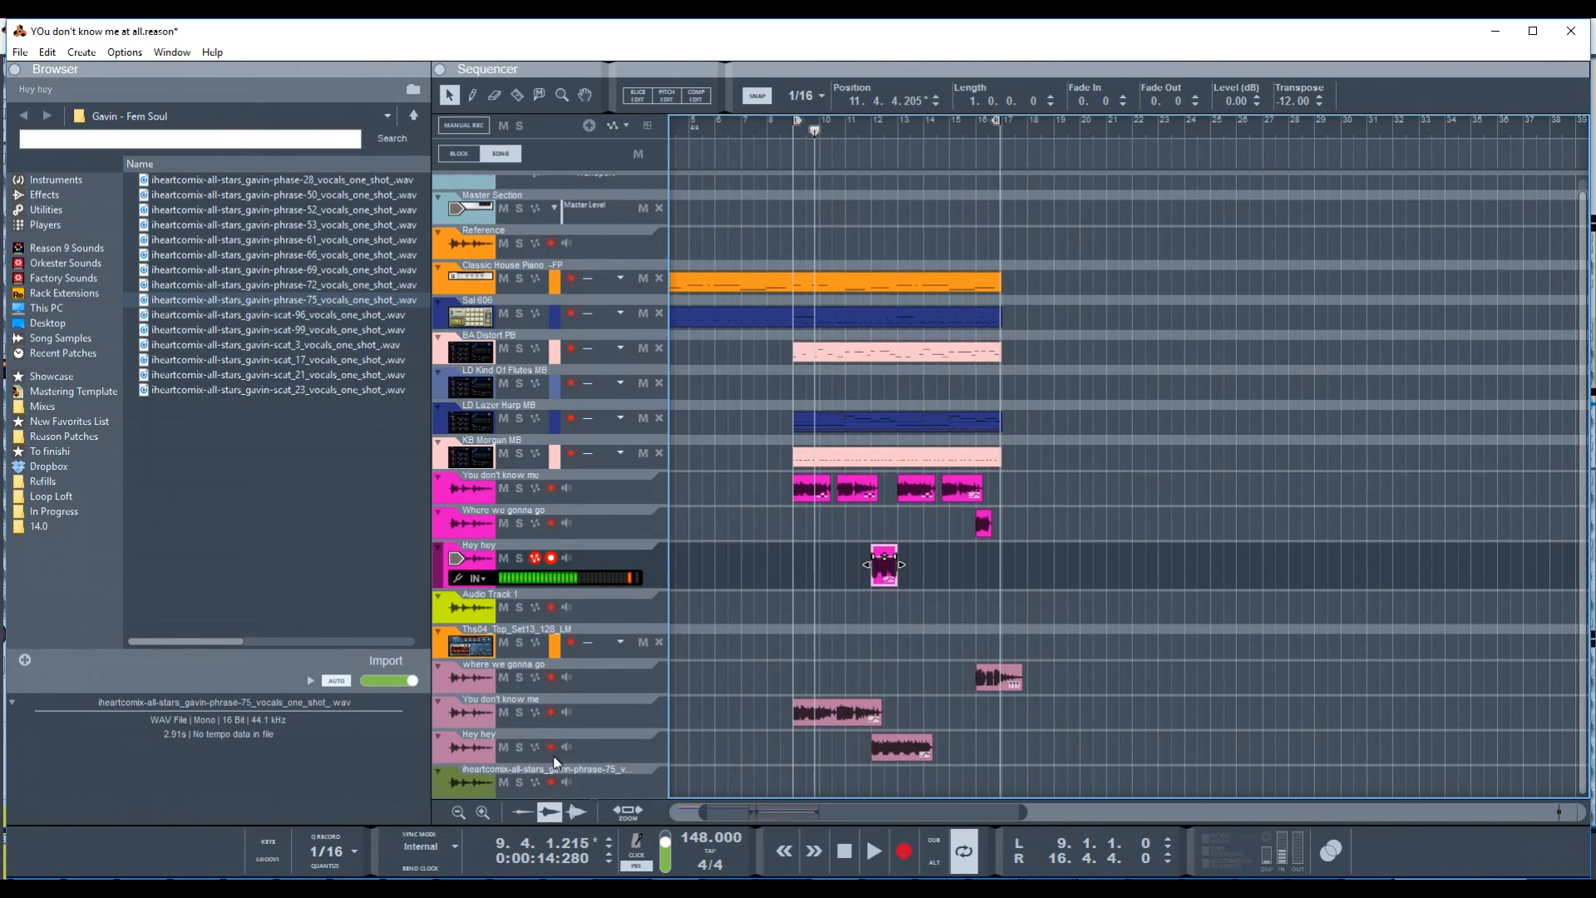
pyautogui.click(627, 786)
pyautogui.press('Delete')
pyautogui.click(763, 492)
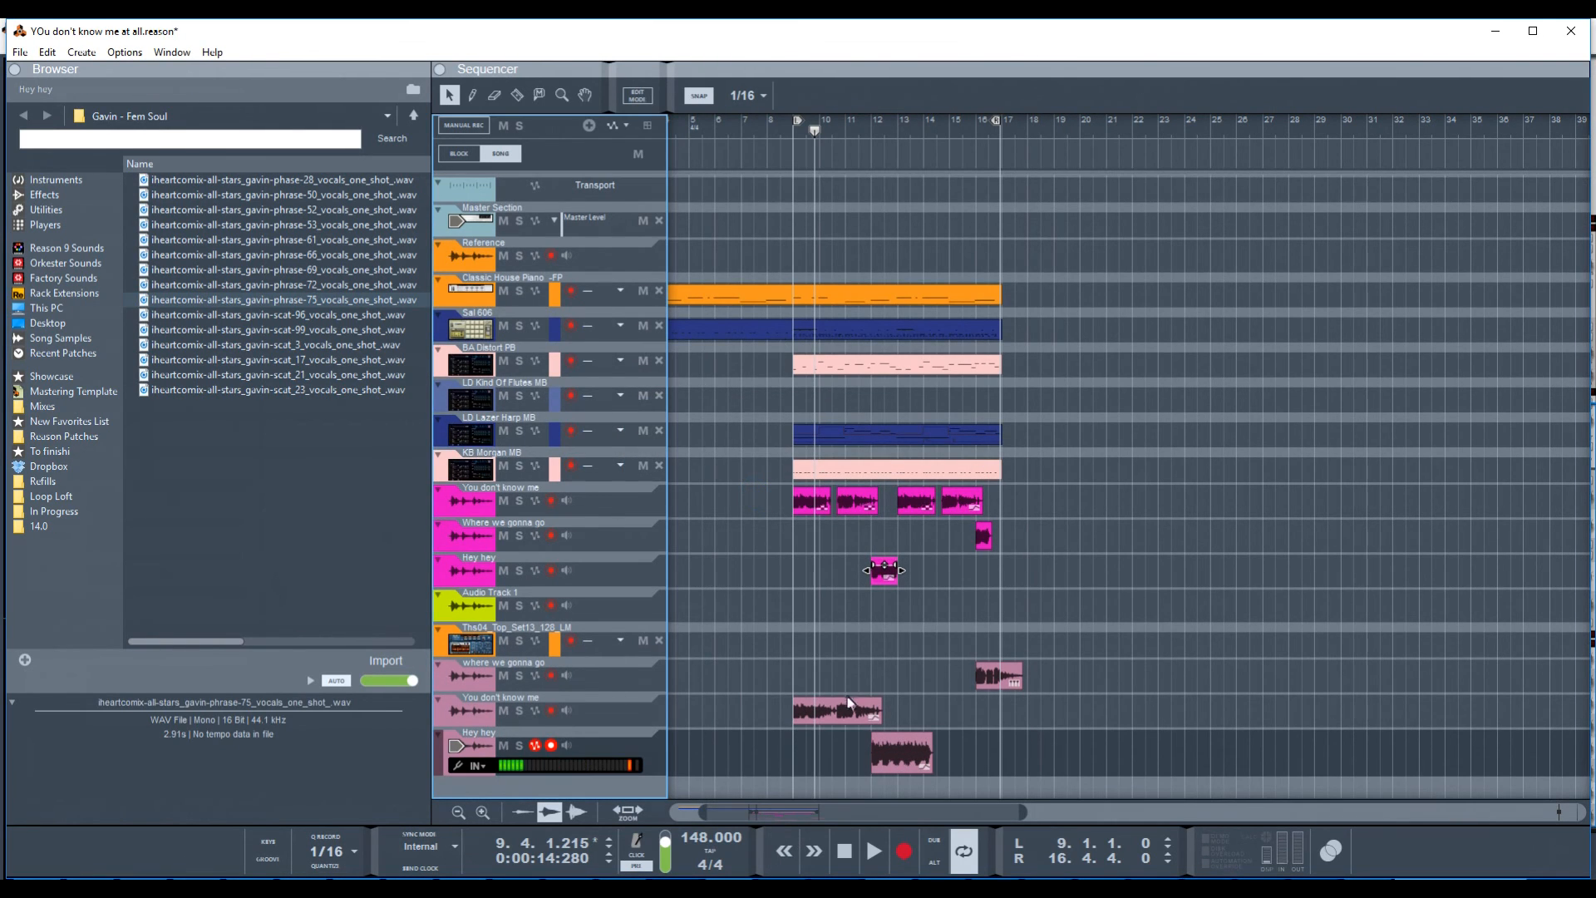
# - Set the loop to the long You don't know me lesson clip and play it from bar 9
pyautogui.rightClick(840, 718)
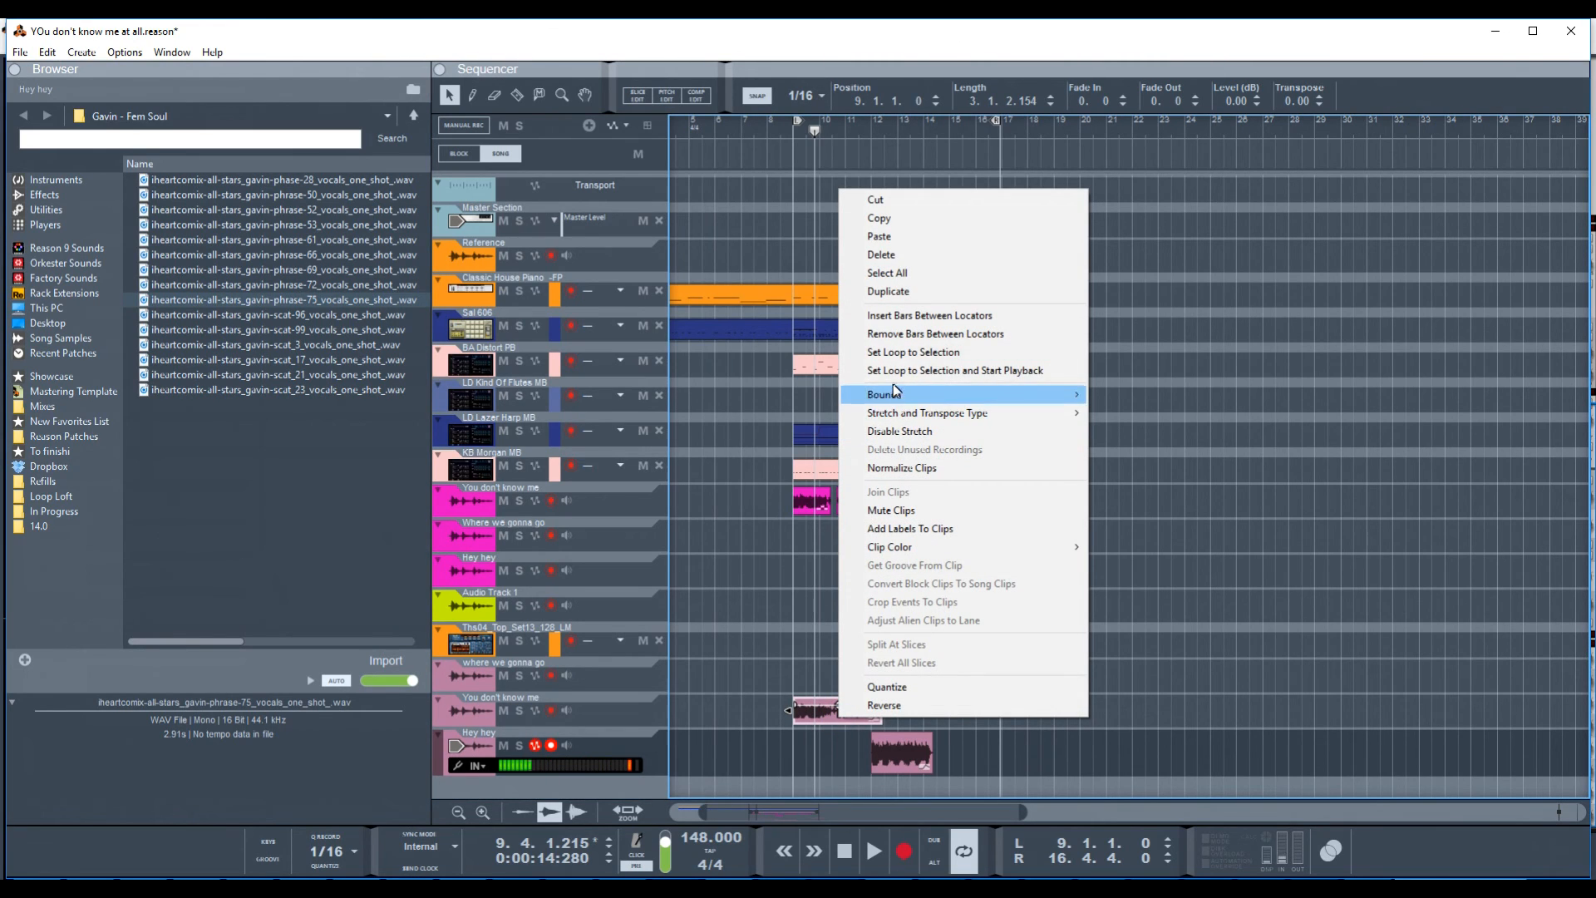
pyautogui.click(873, 352)
pyautogui.click(793, 132)
pyautogui.press('space')
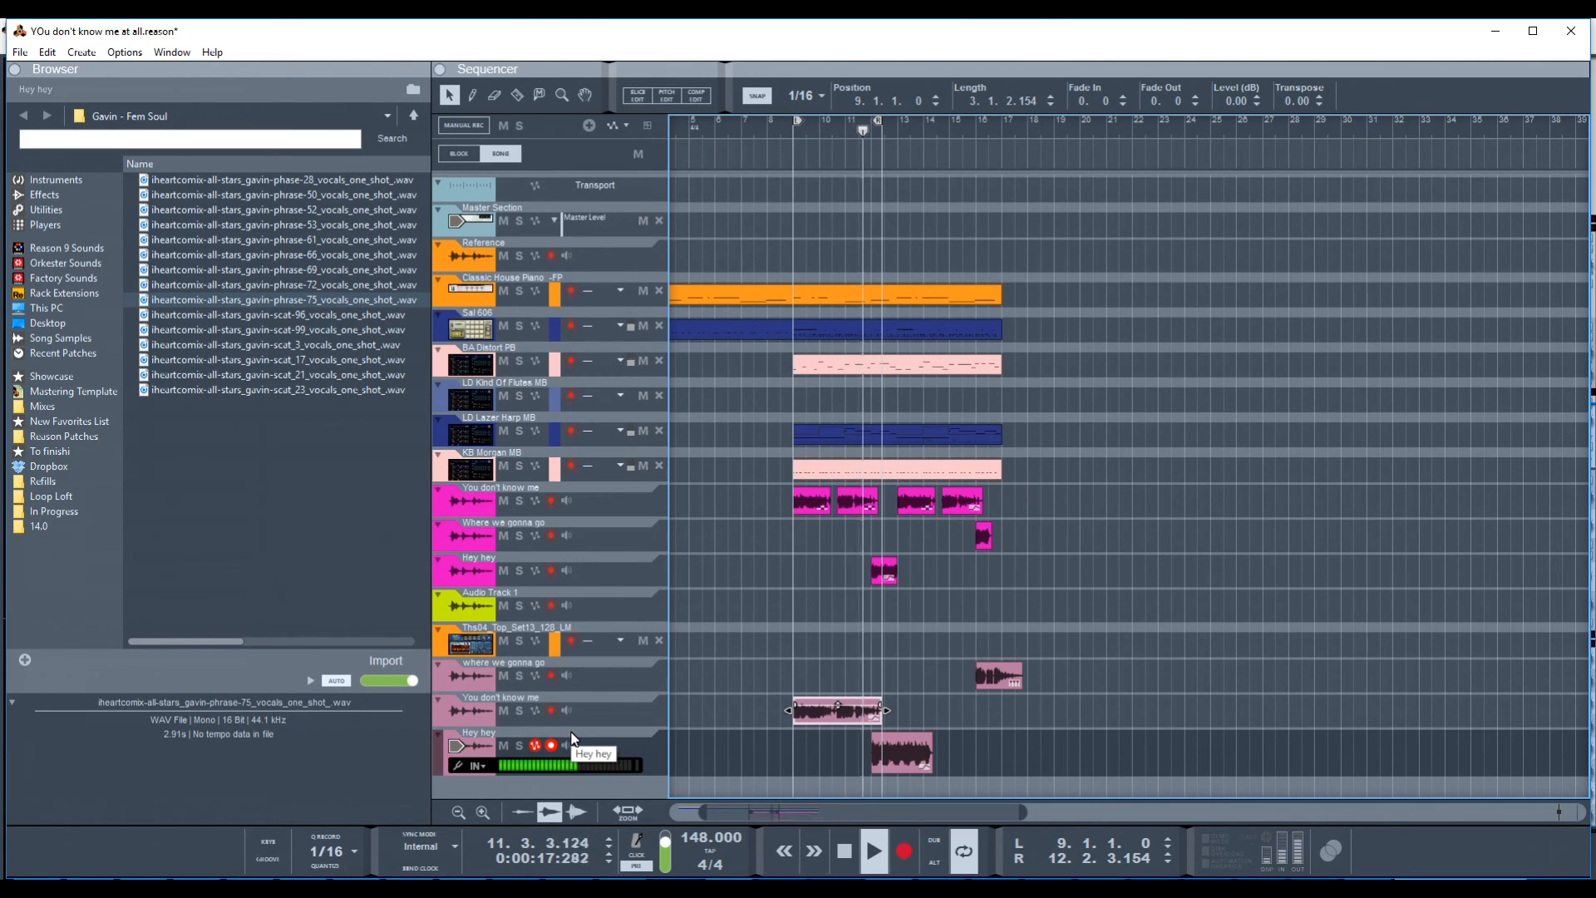
pyautogui.press('space')
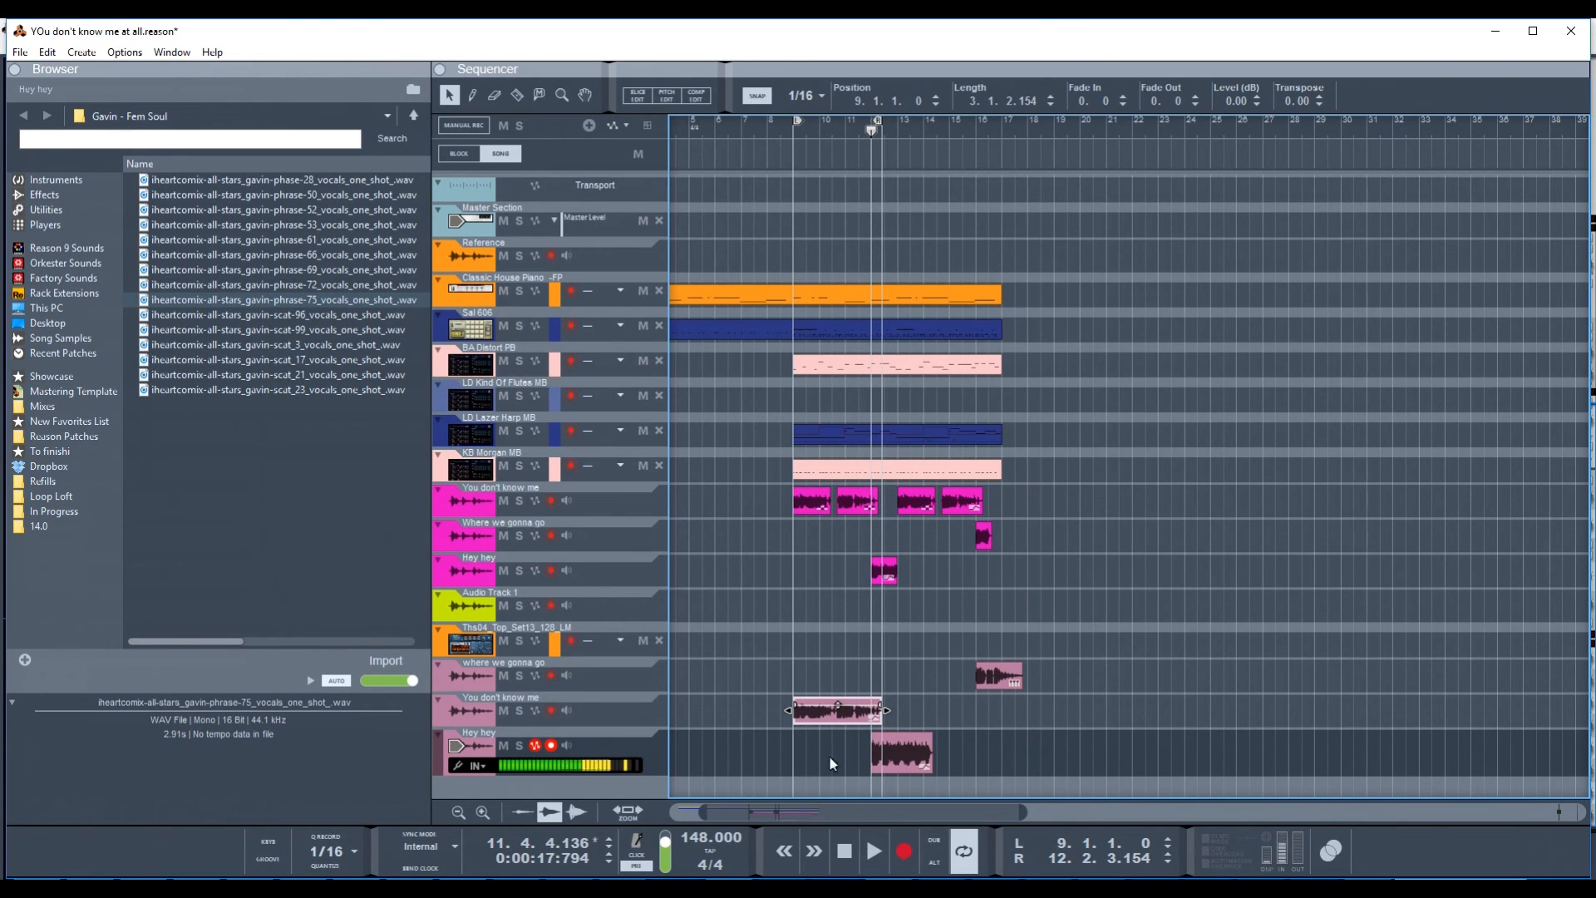
# - Split the long You don't know me lesson clip with the Razor tool just before its second phrase, redoing the cut once
pyautogui.press('z')
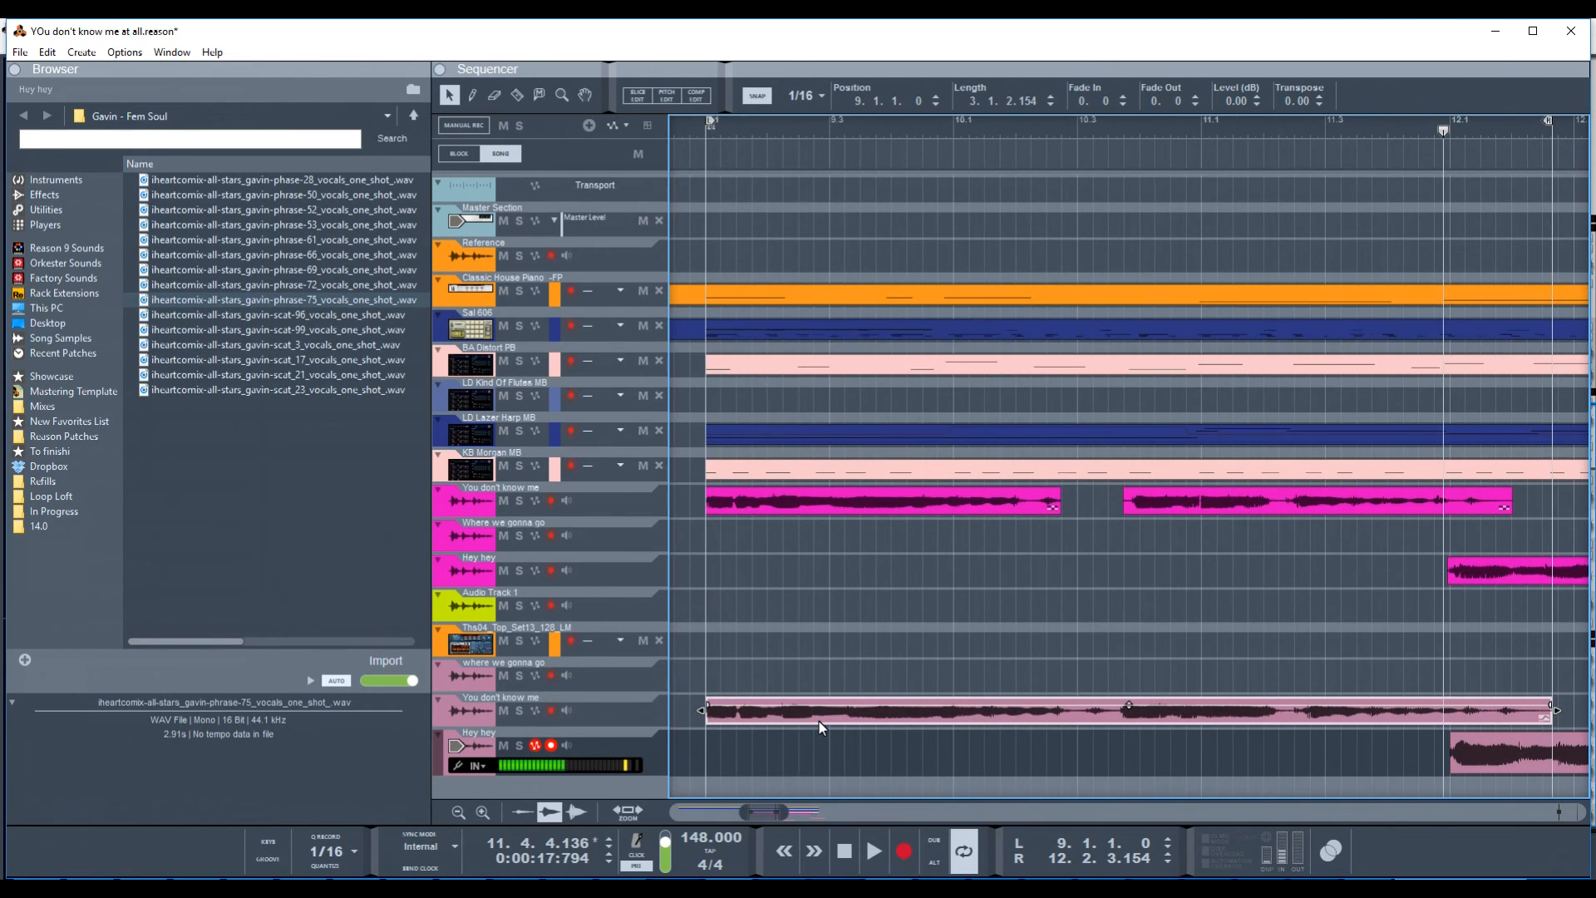
pyautogui.moveTo(770, 813)
pyautogui.mouseDown()
pyautogui.moveTo(796, 815)
pyautogui.moveTo(778, 813)
pyautogui.mouseUp()
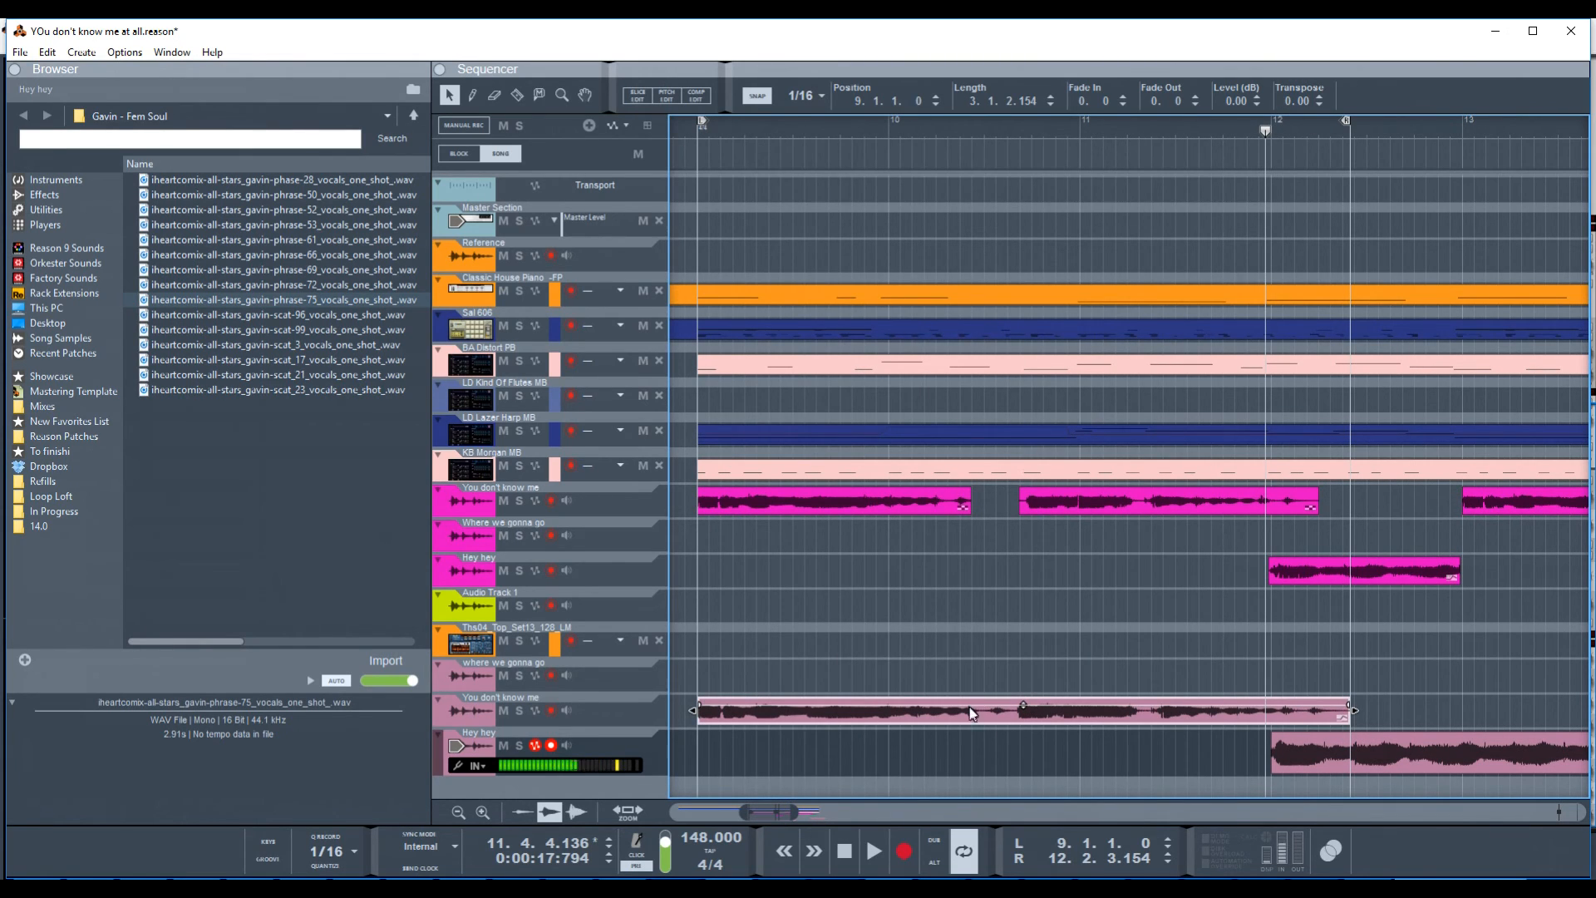
pyautogui.press('r')
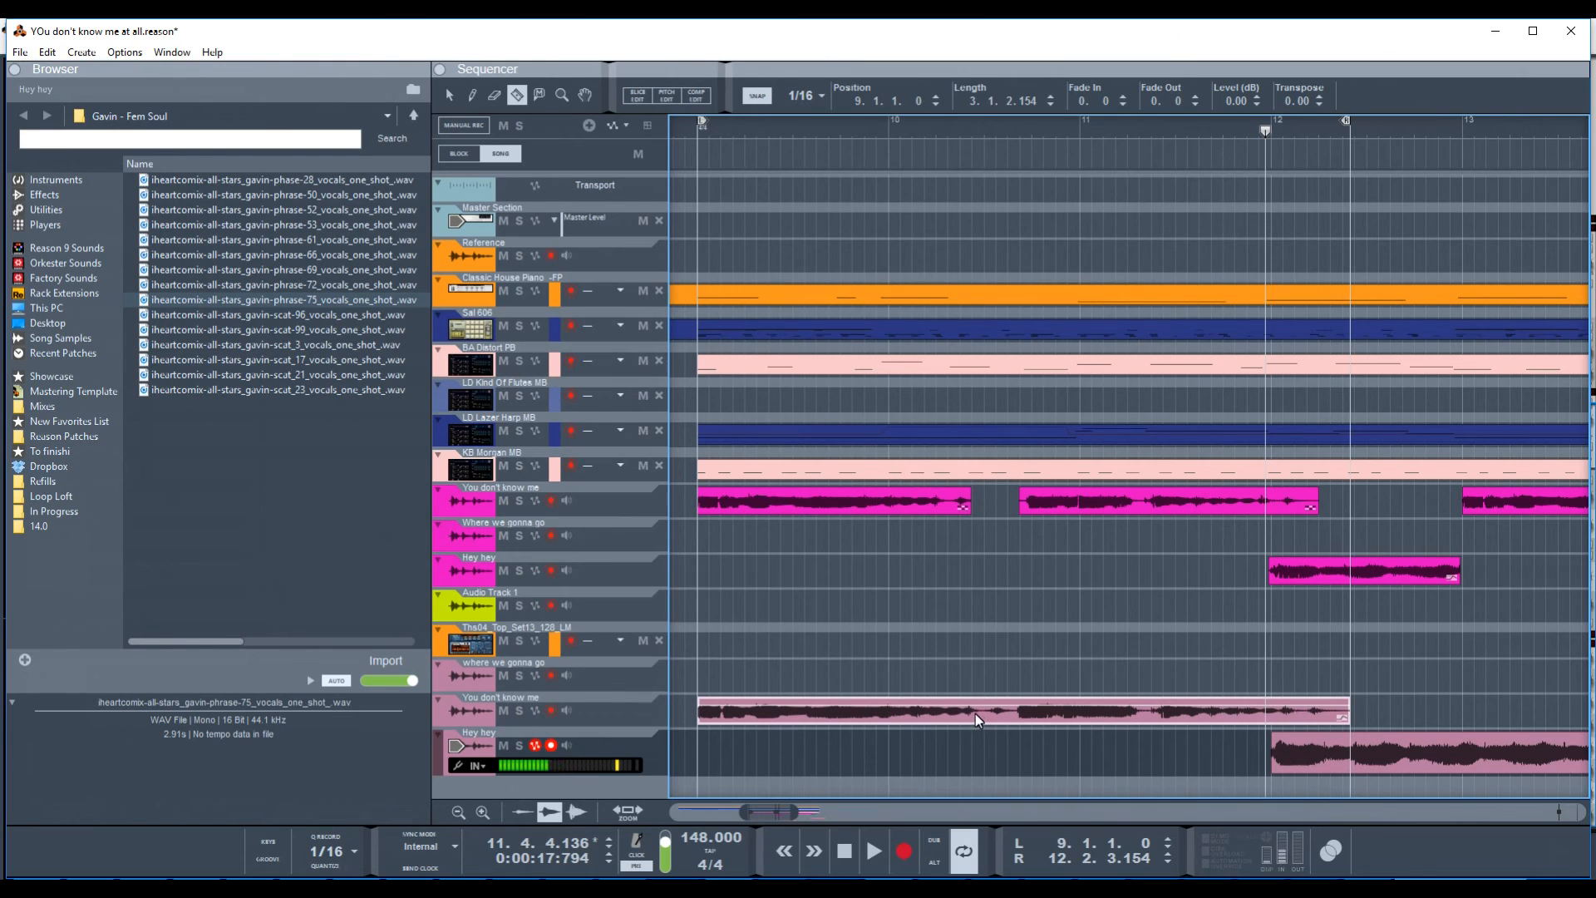
pyautogui.click(984, 720)
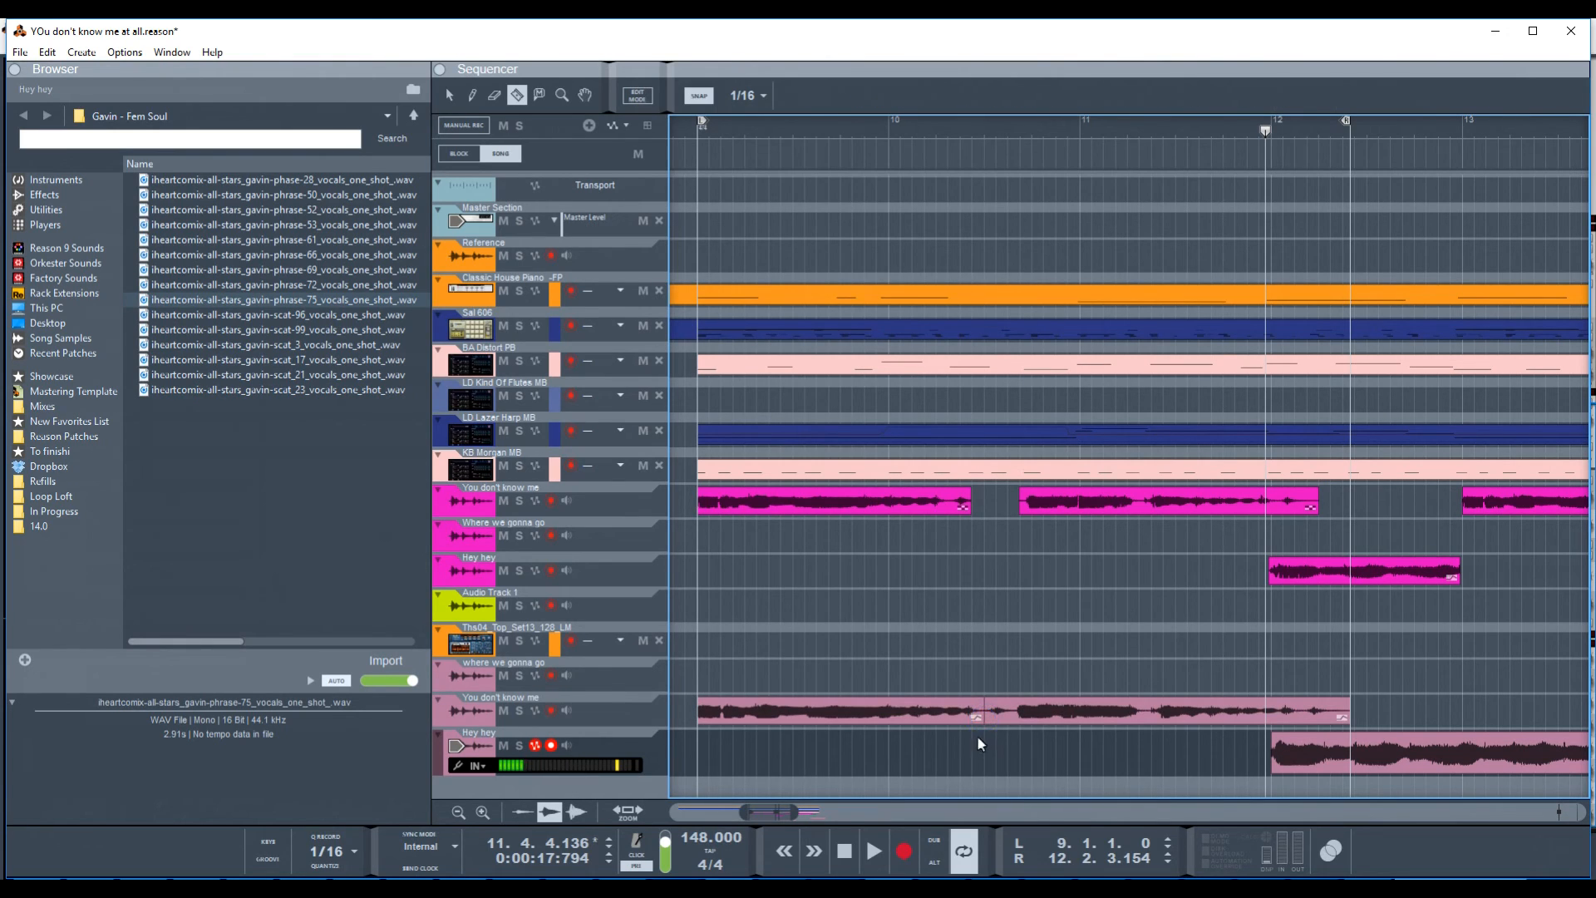
pyautogui.hotkey('ctrl', 'z')
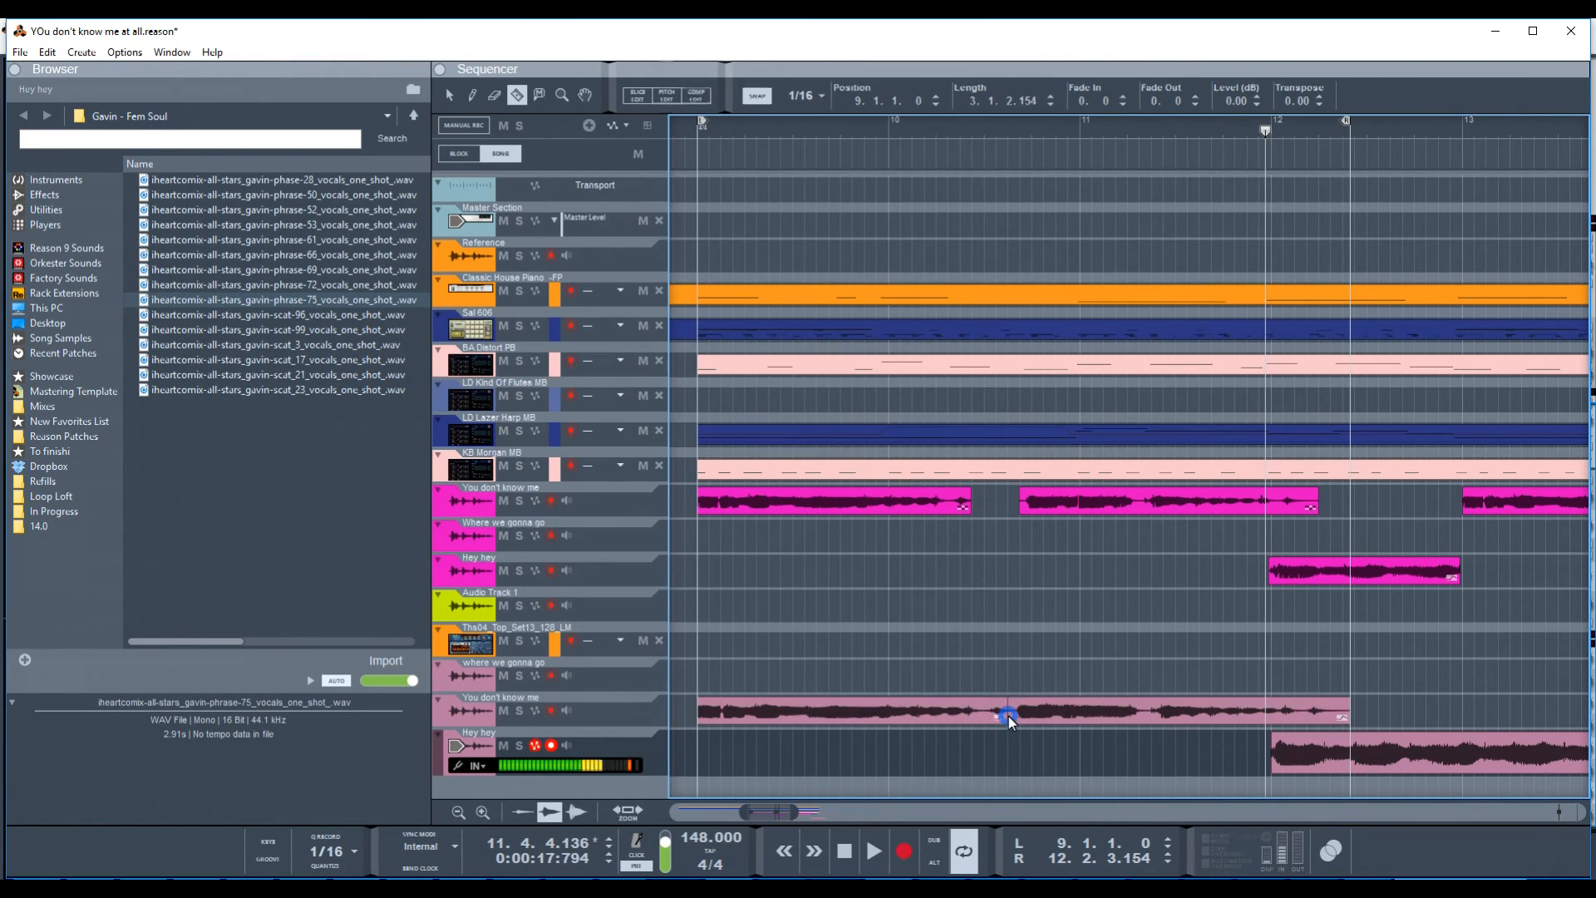
pyautogui.click(1010, 716)
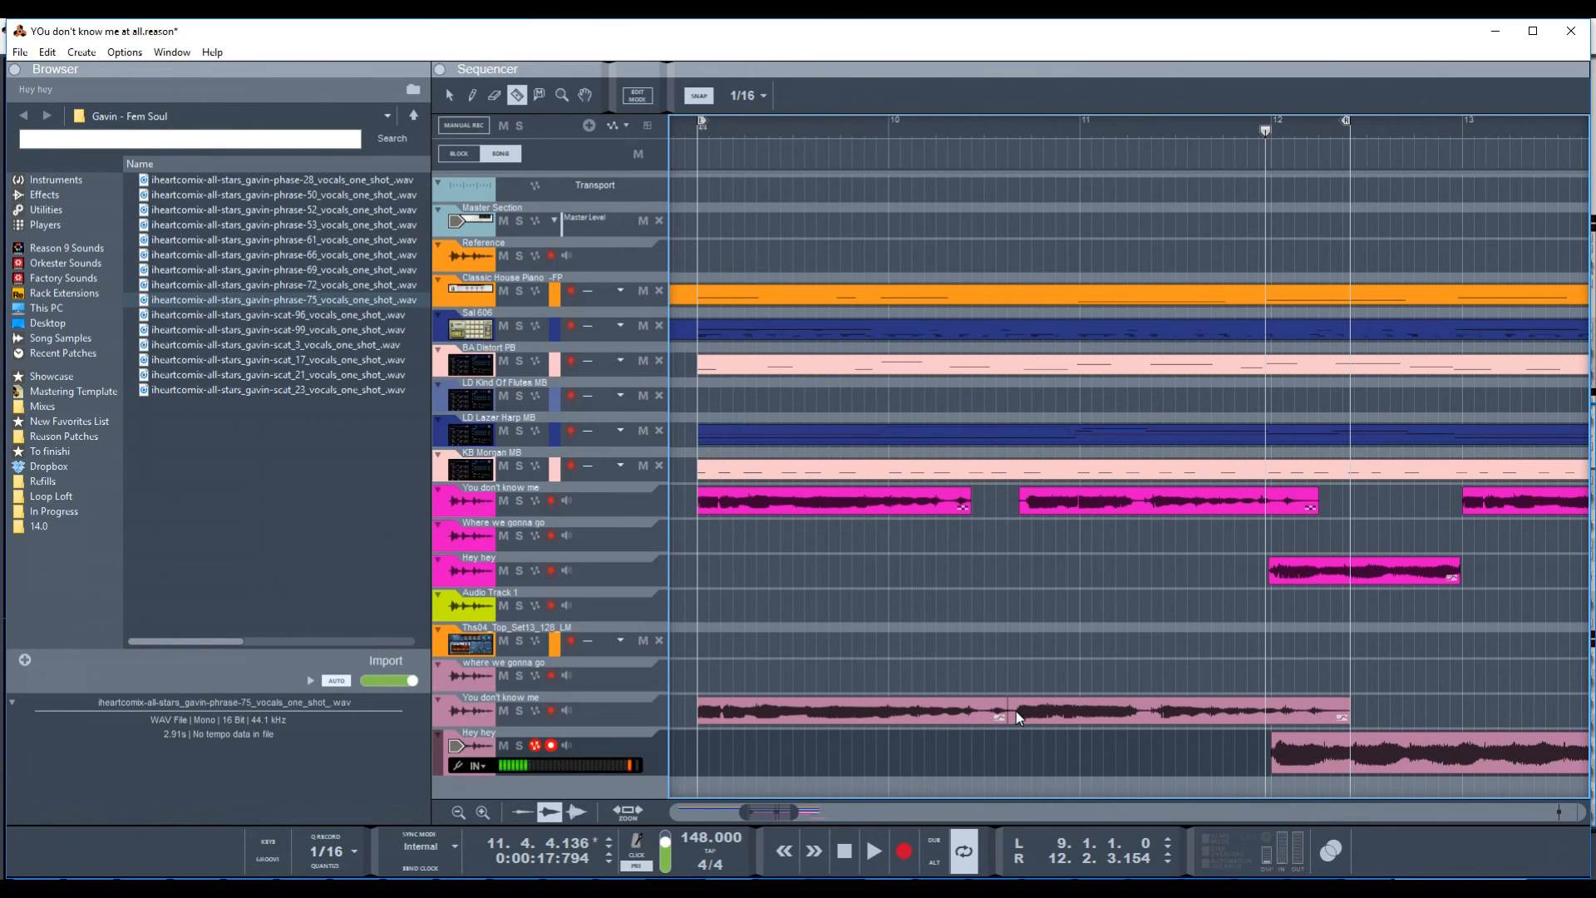
# - Solo the You don't know me lesson track and play it from shortly before the split
pyautogui.click(519, 710)
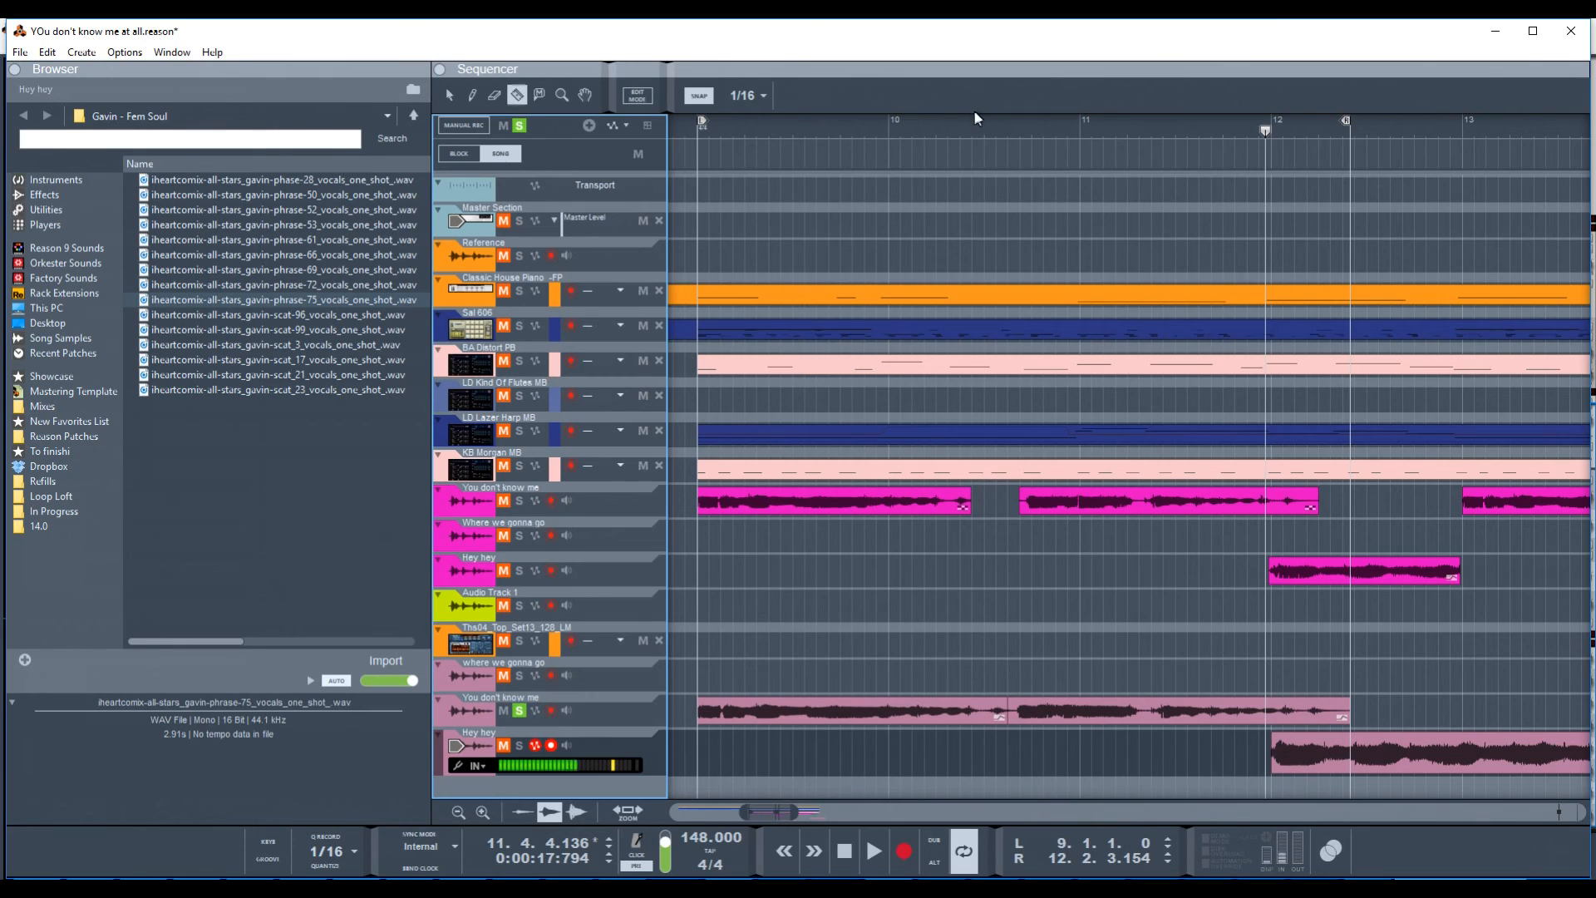
pyautogui.press('q')
pyautogui.click(955, 128)
pyautogui.press('space')
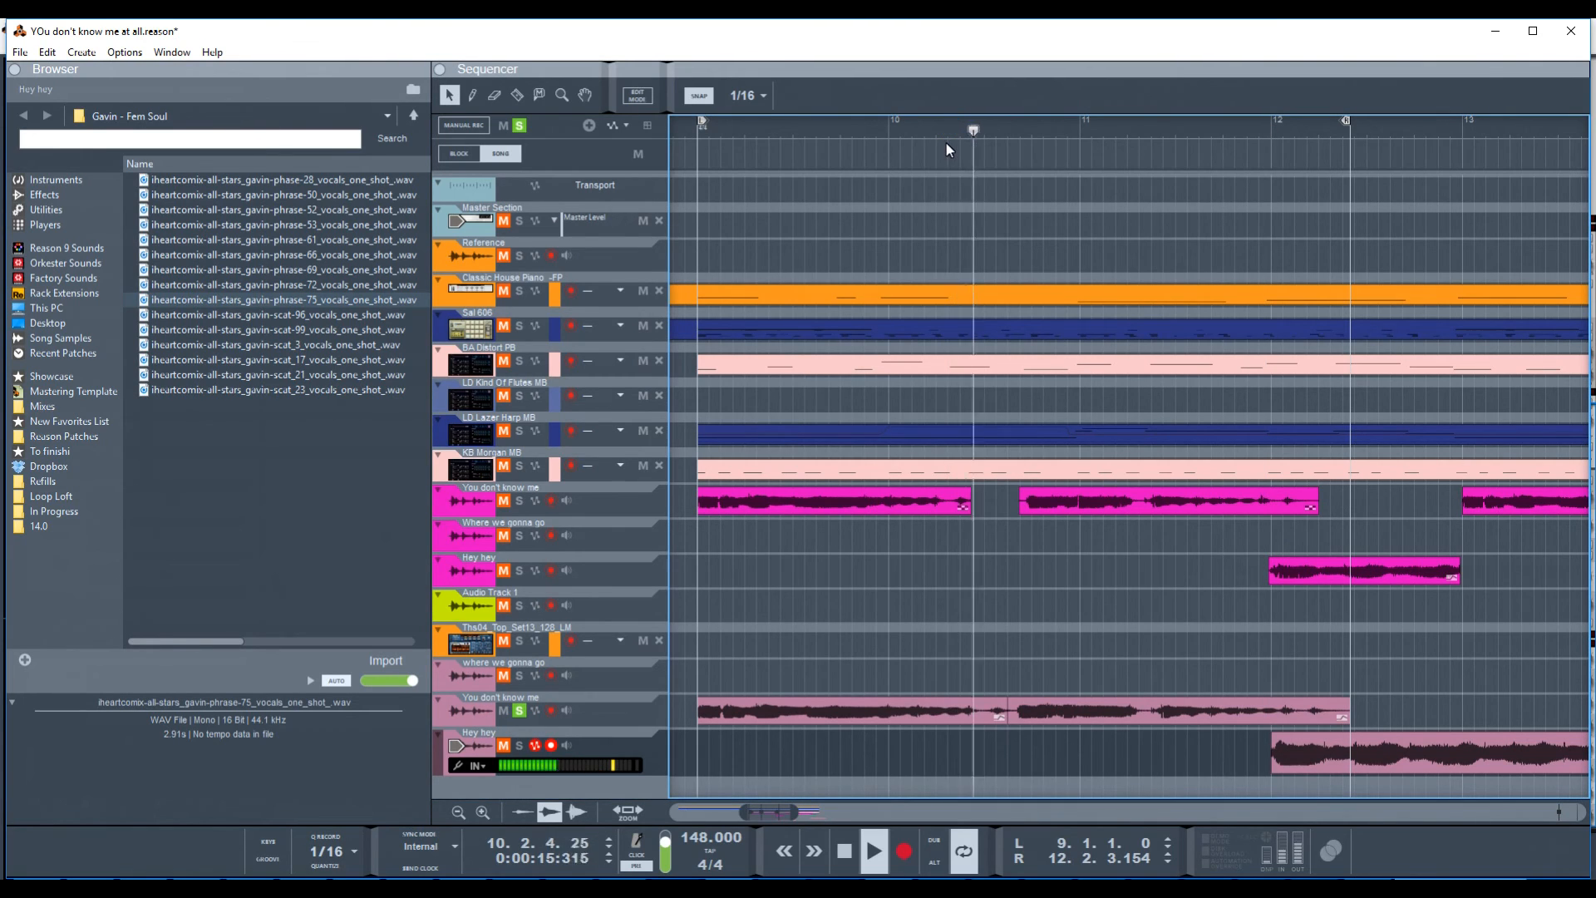
# - Unsolo the lower You don't know me track and play its clips with the full mix from bar 9
pyautogui.press('space')
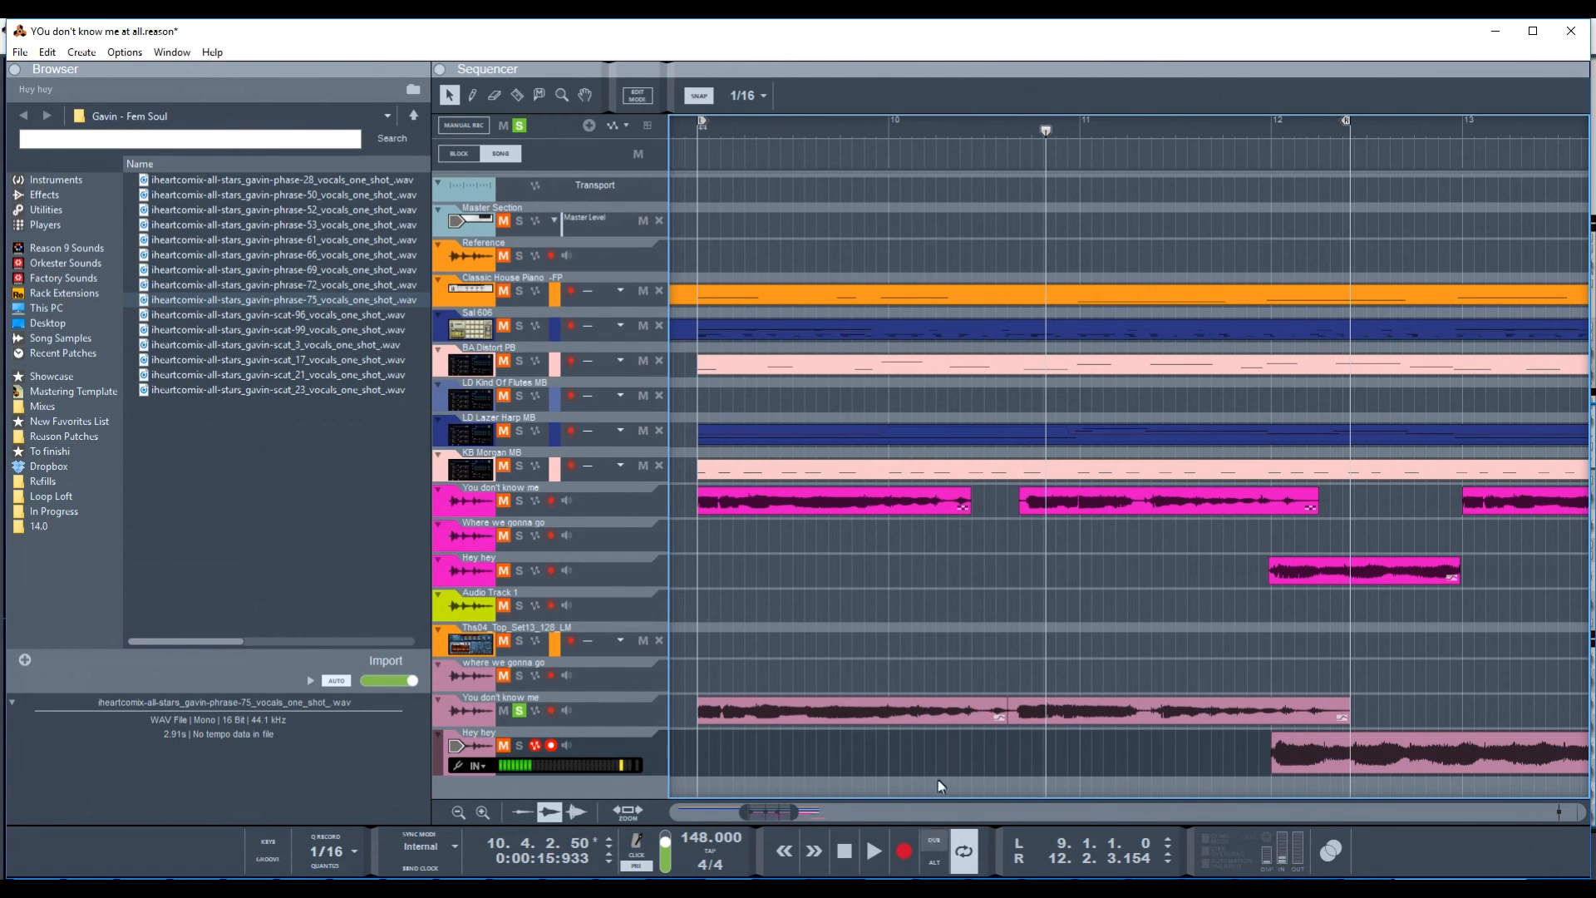
pyautogui.click(520, 711)
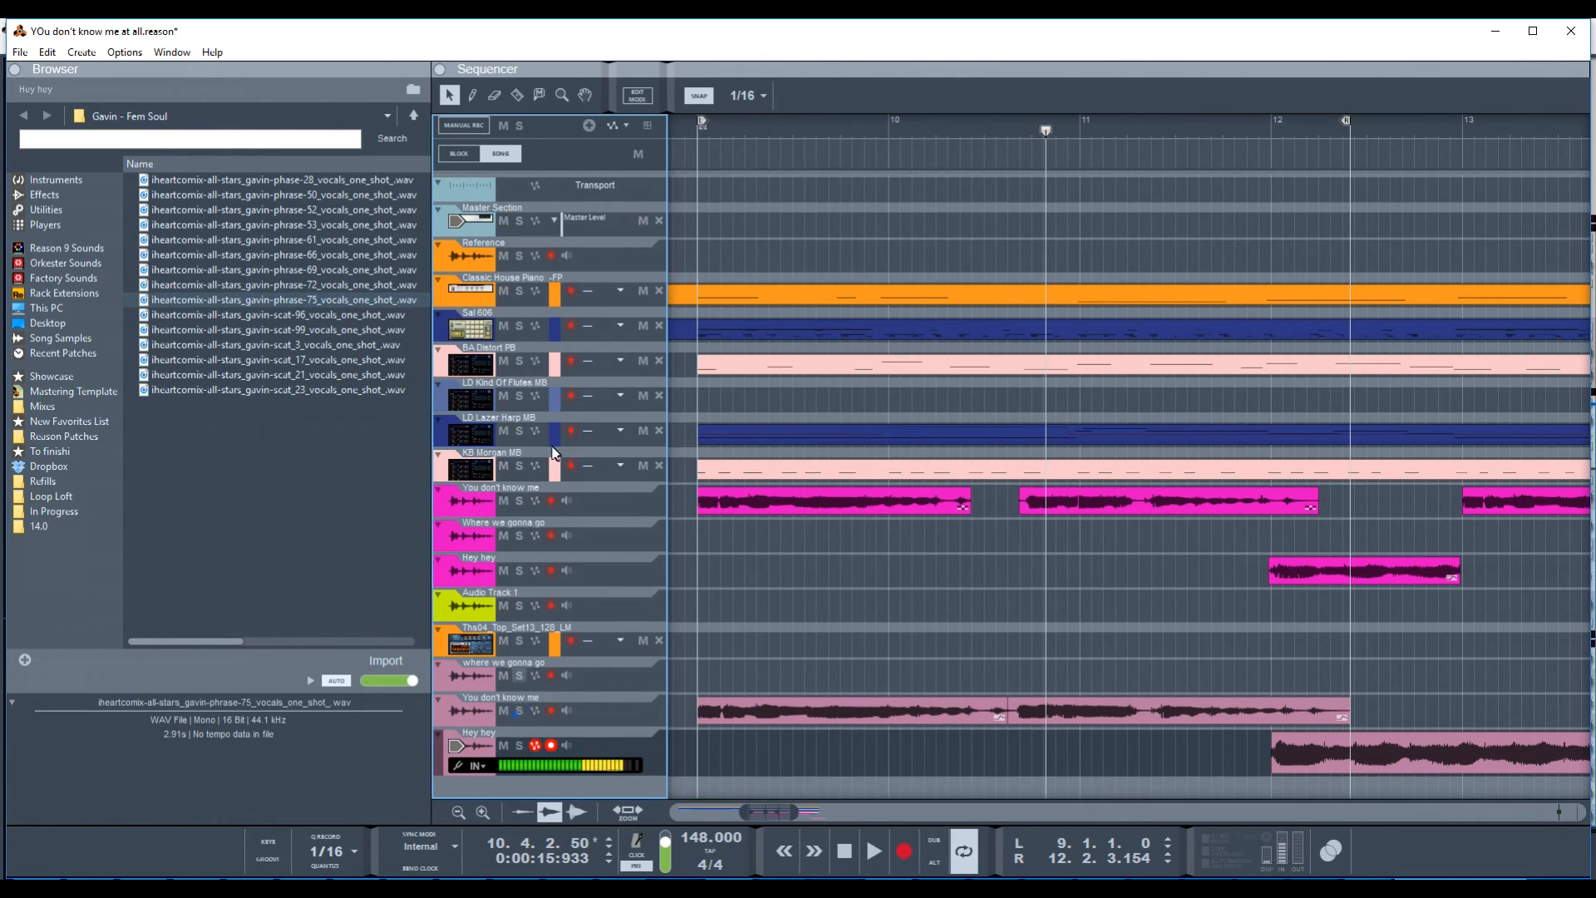
pyautogui.click(696, 132)
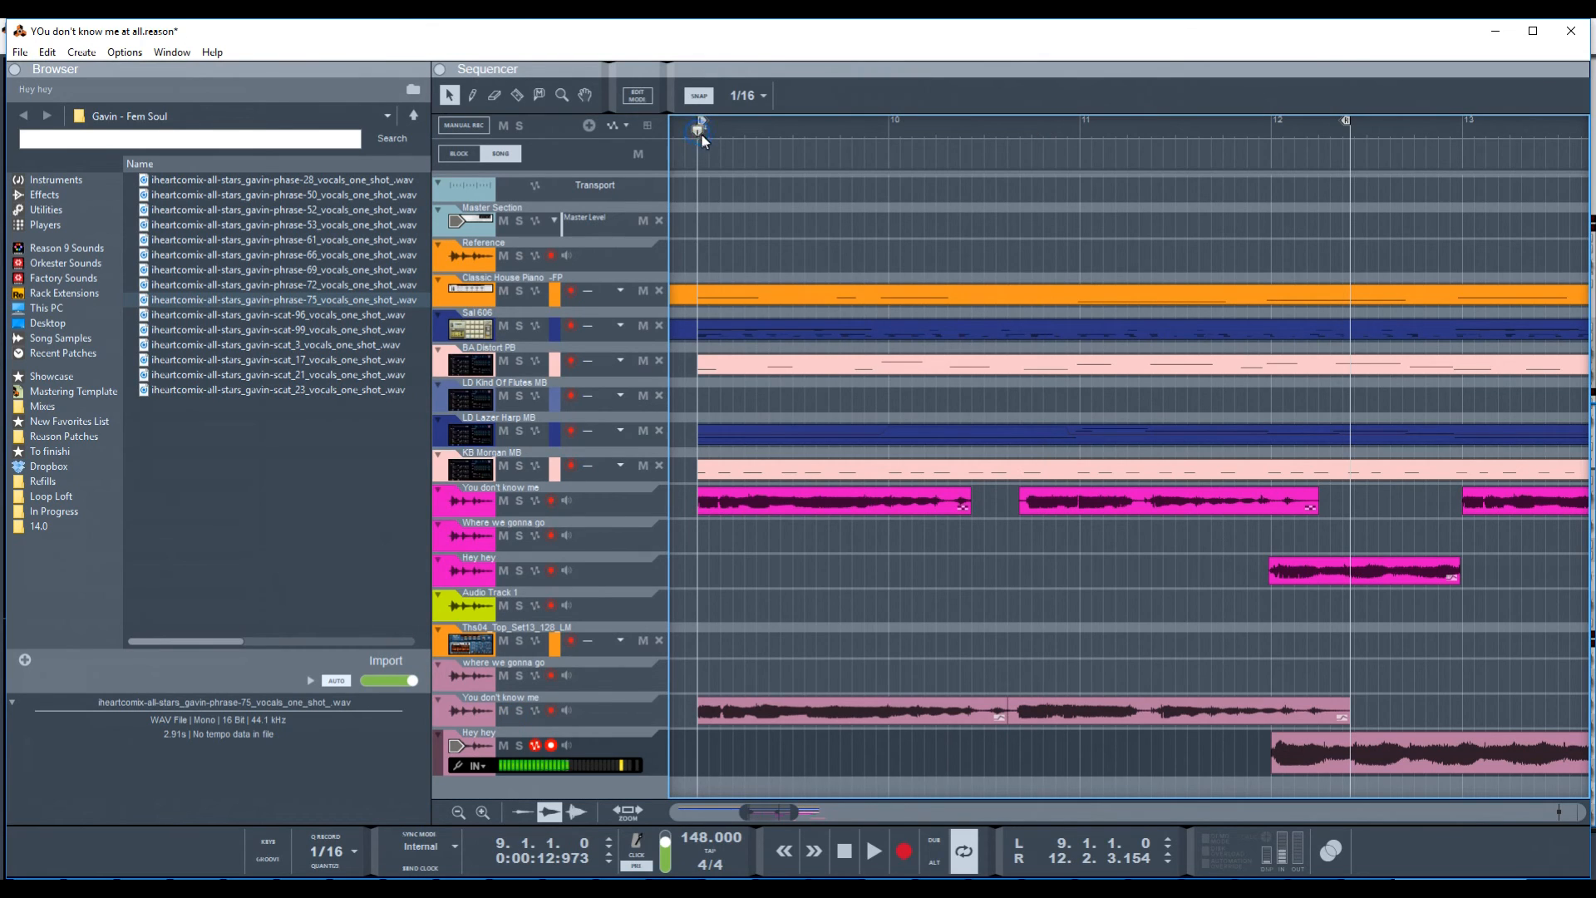
pyautogui.press('space')
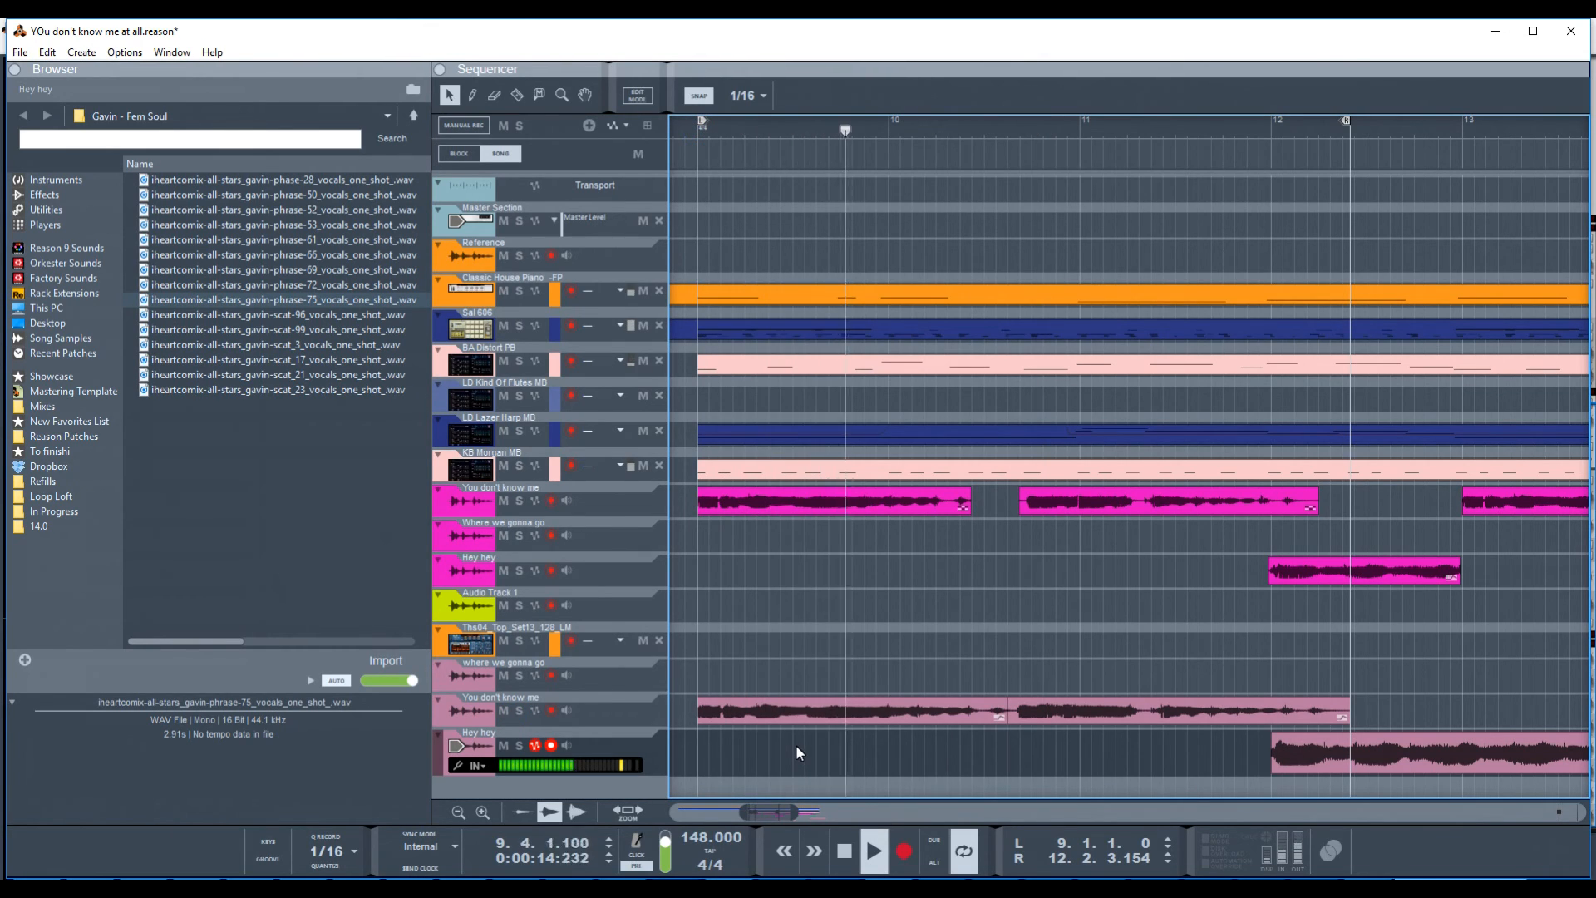
pyautogui.press('space')
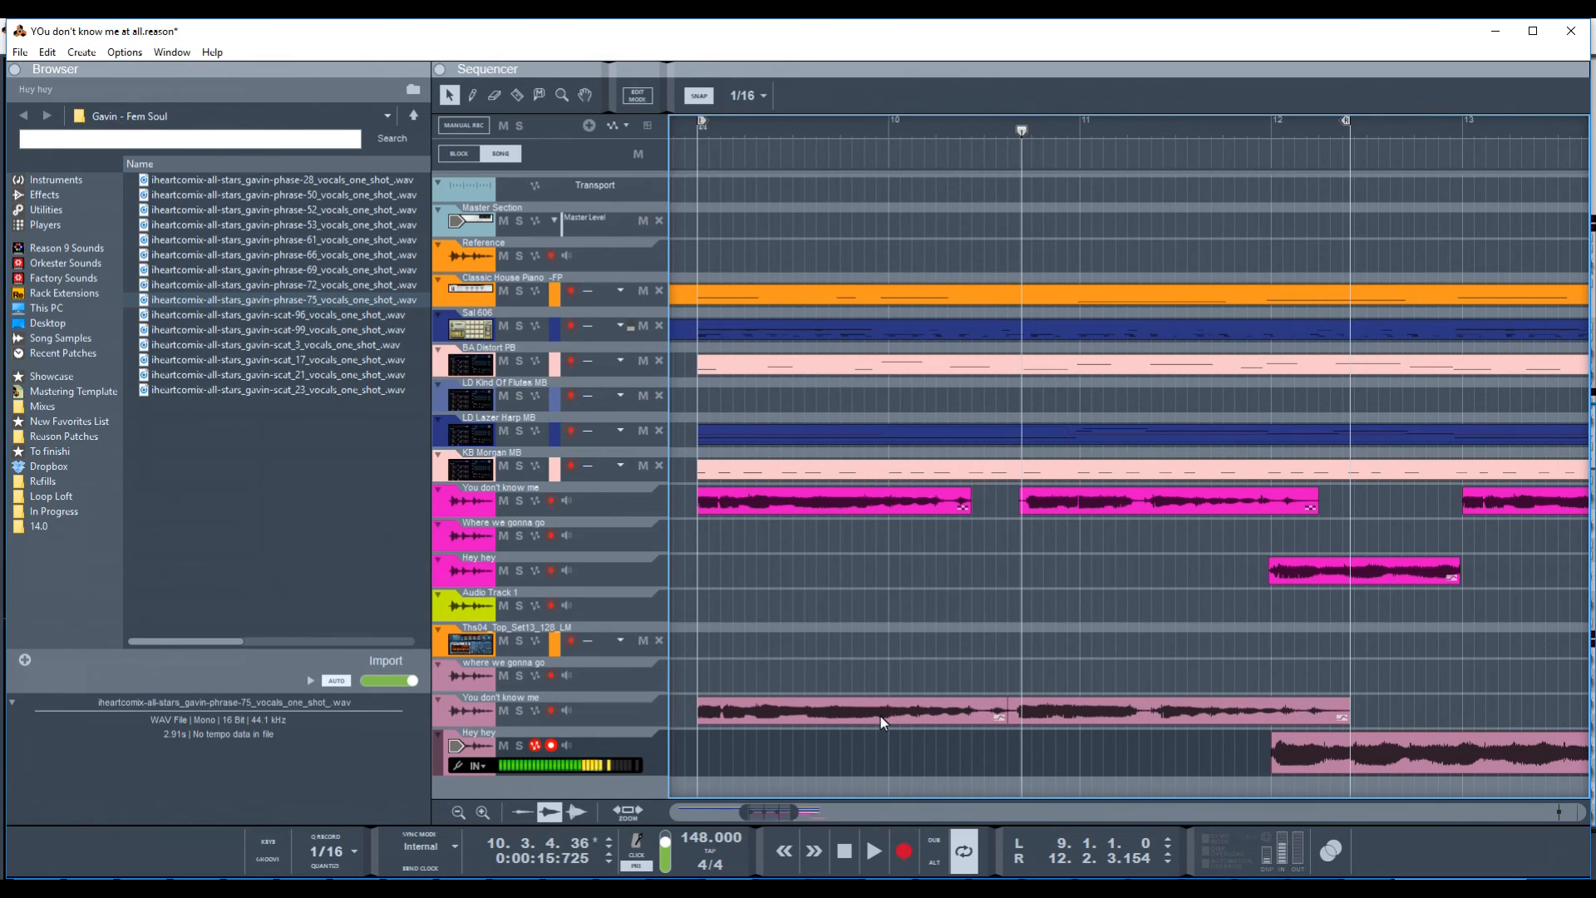
# - Check the Stretch and Transpose Type options of the first clip on the lower You don't know me track
pyautogui.click(880, 715)
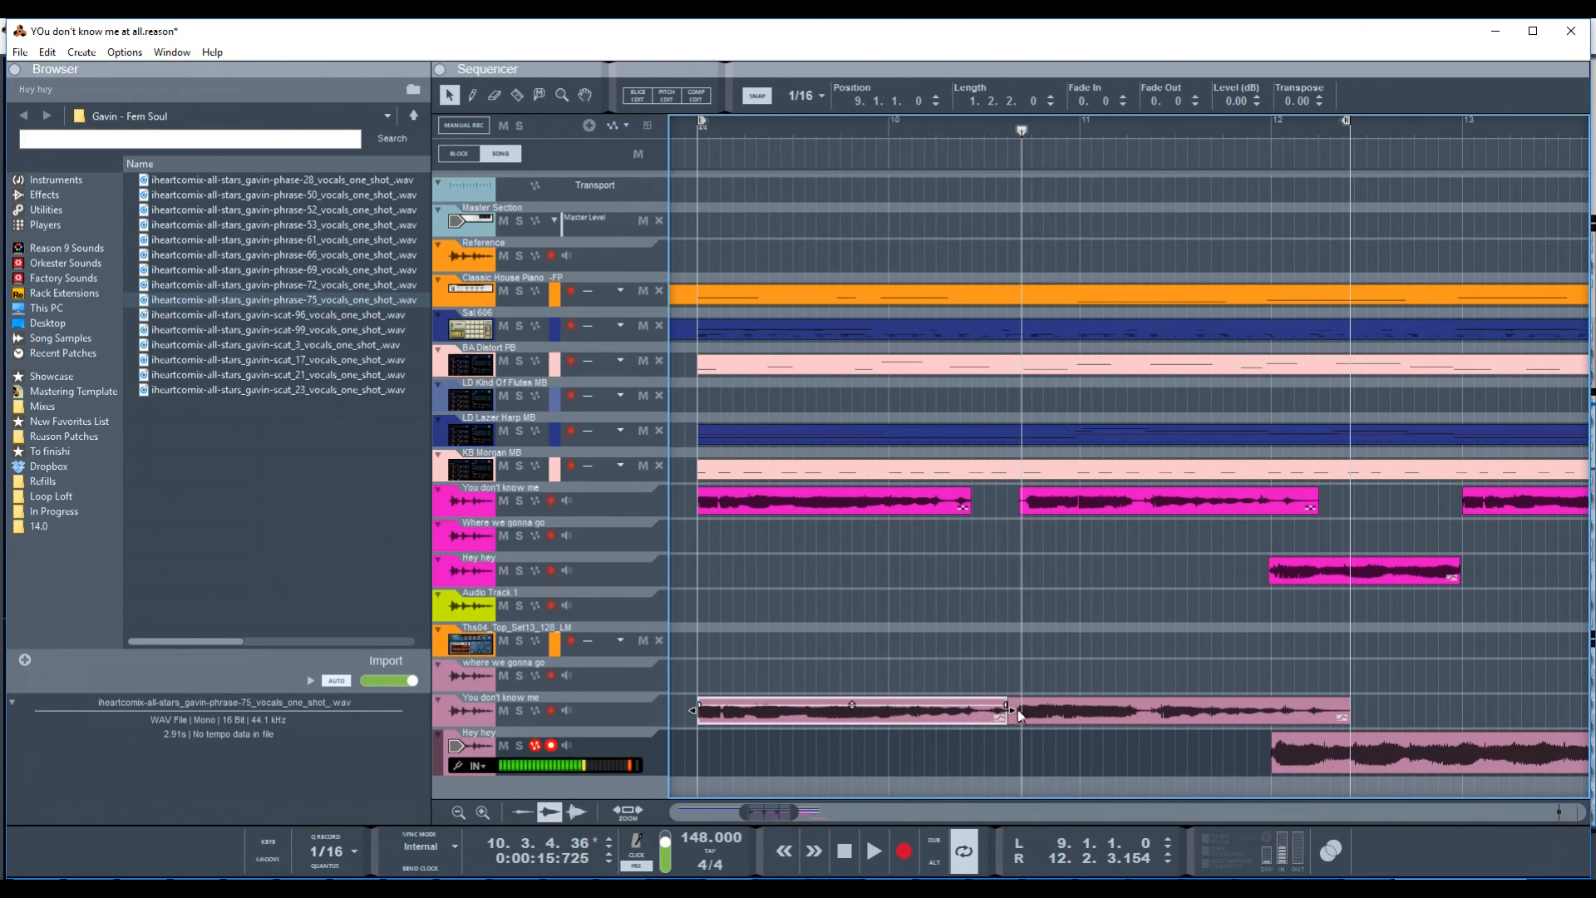
pyautogui.rightClick(936, 716)
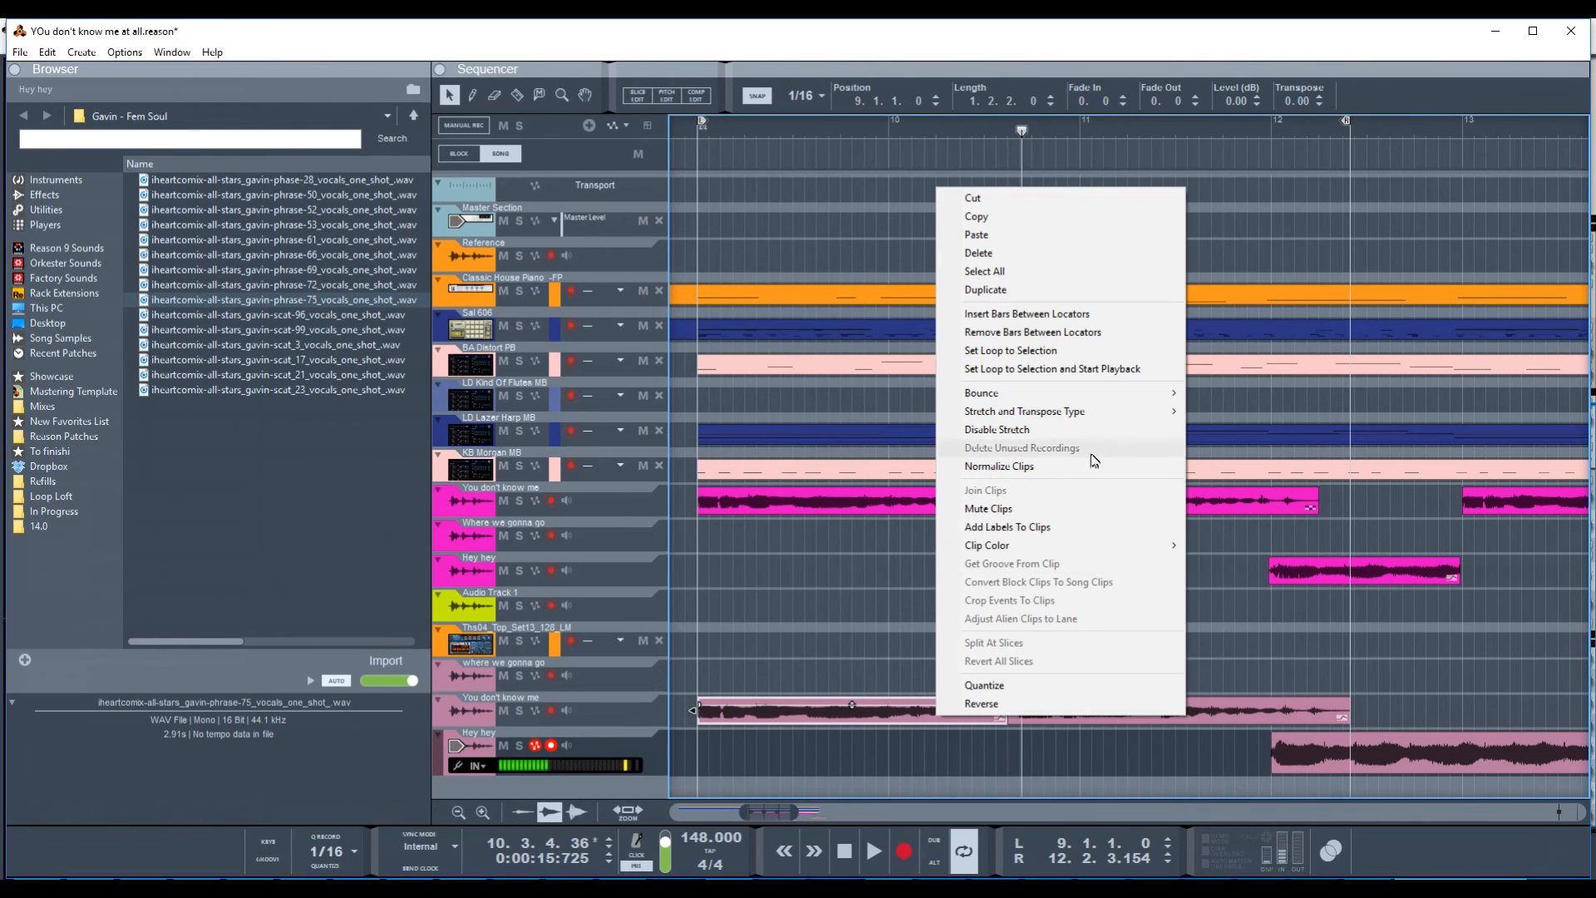
pyautogui.moveTo(1097, 412)
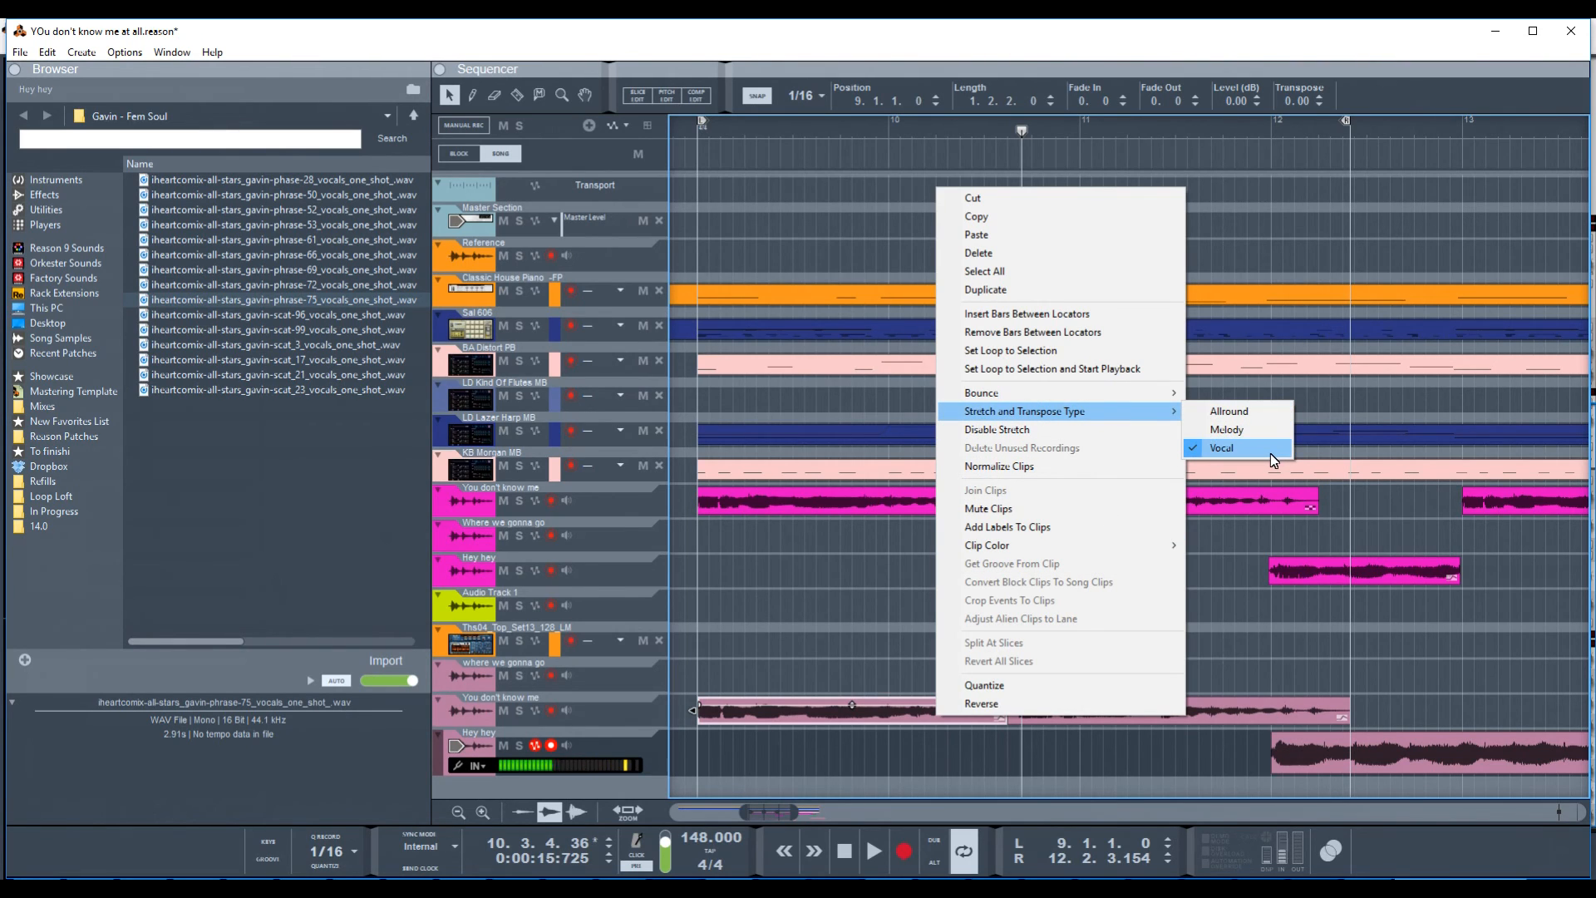
pyautogui.click(766, 658)
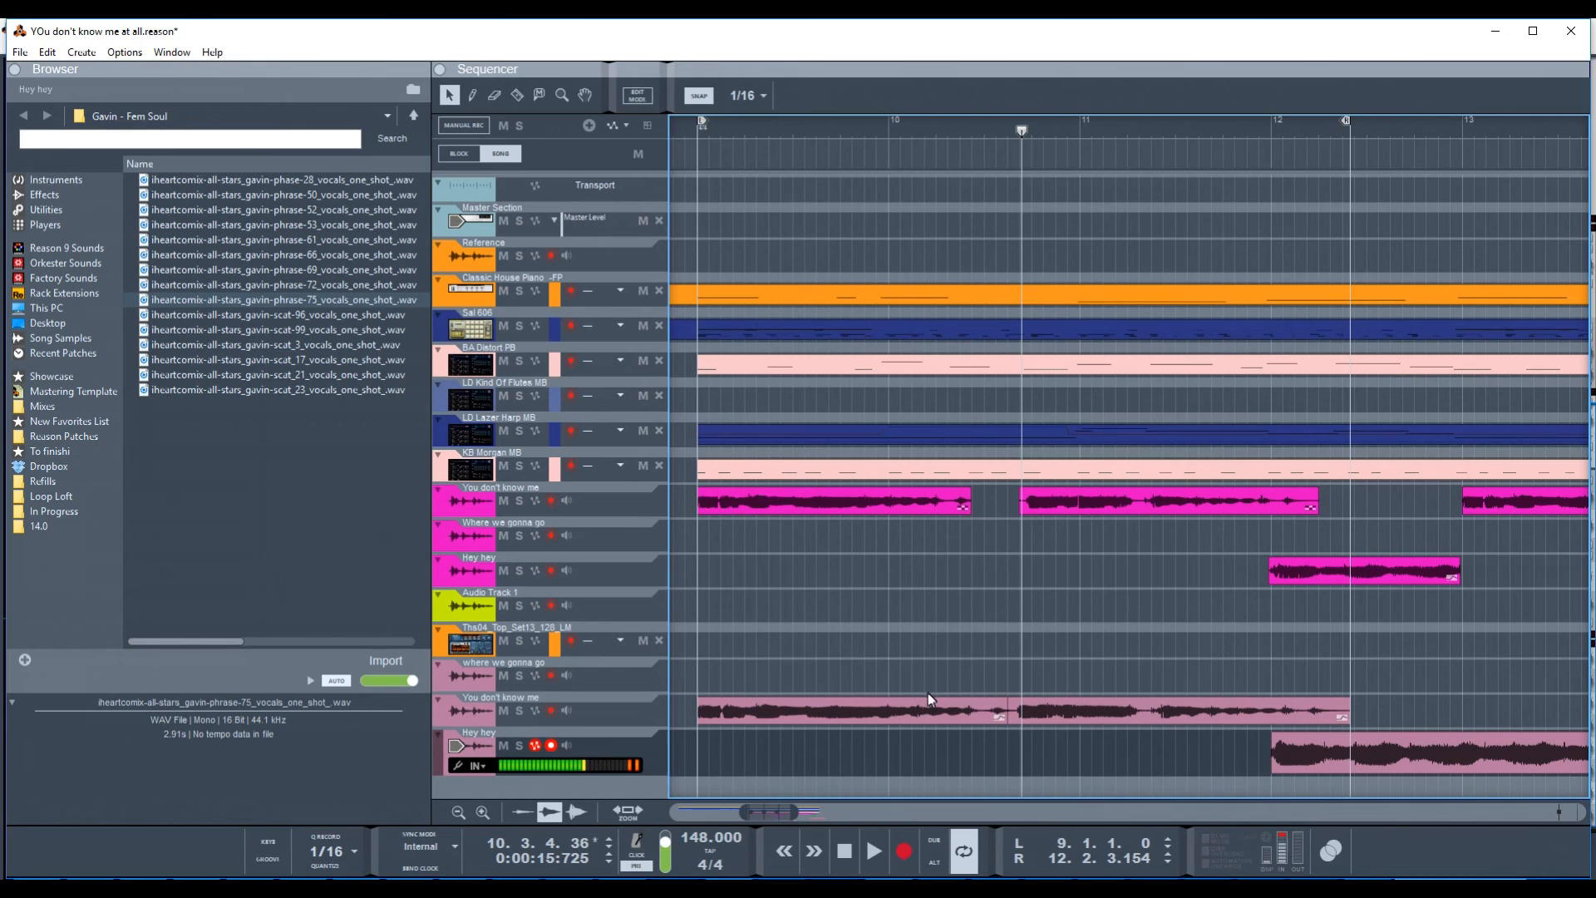
# - Try shortening the first lower You don't know me clip to a length of 1.1.3.0 and play it from bar 9
pyautogui.click(966, 715)
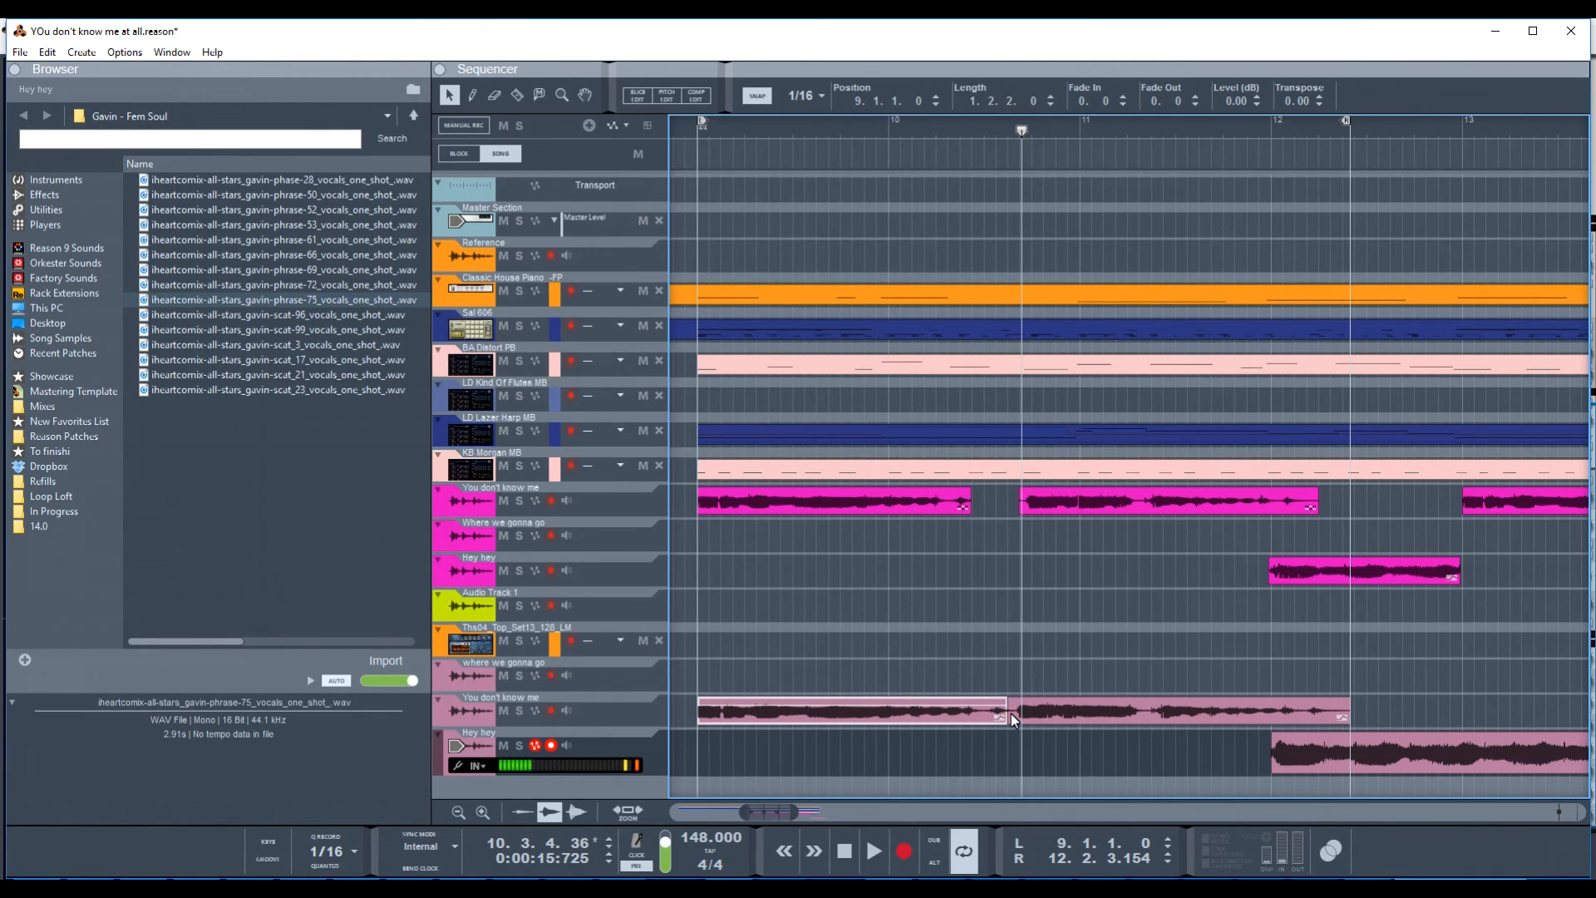
pyautogui.moveTo(1010, 712); pyautogui.dragTo(972, 706)
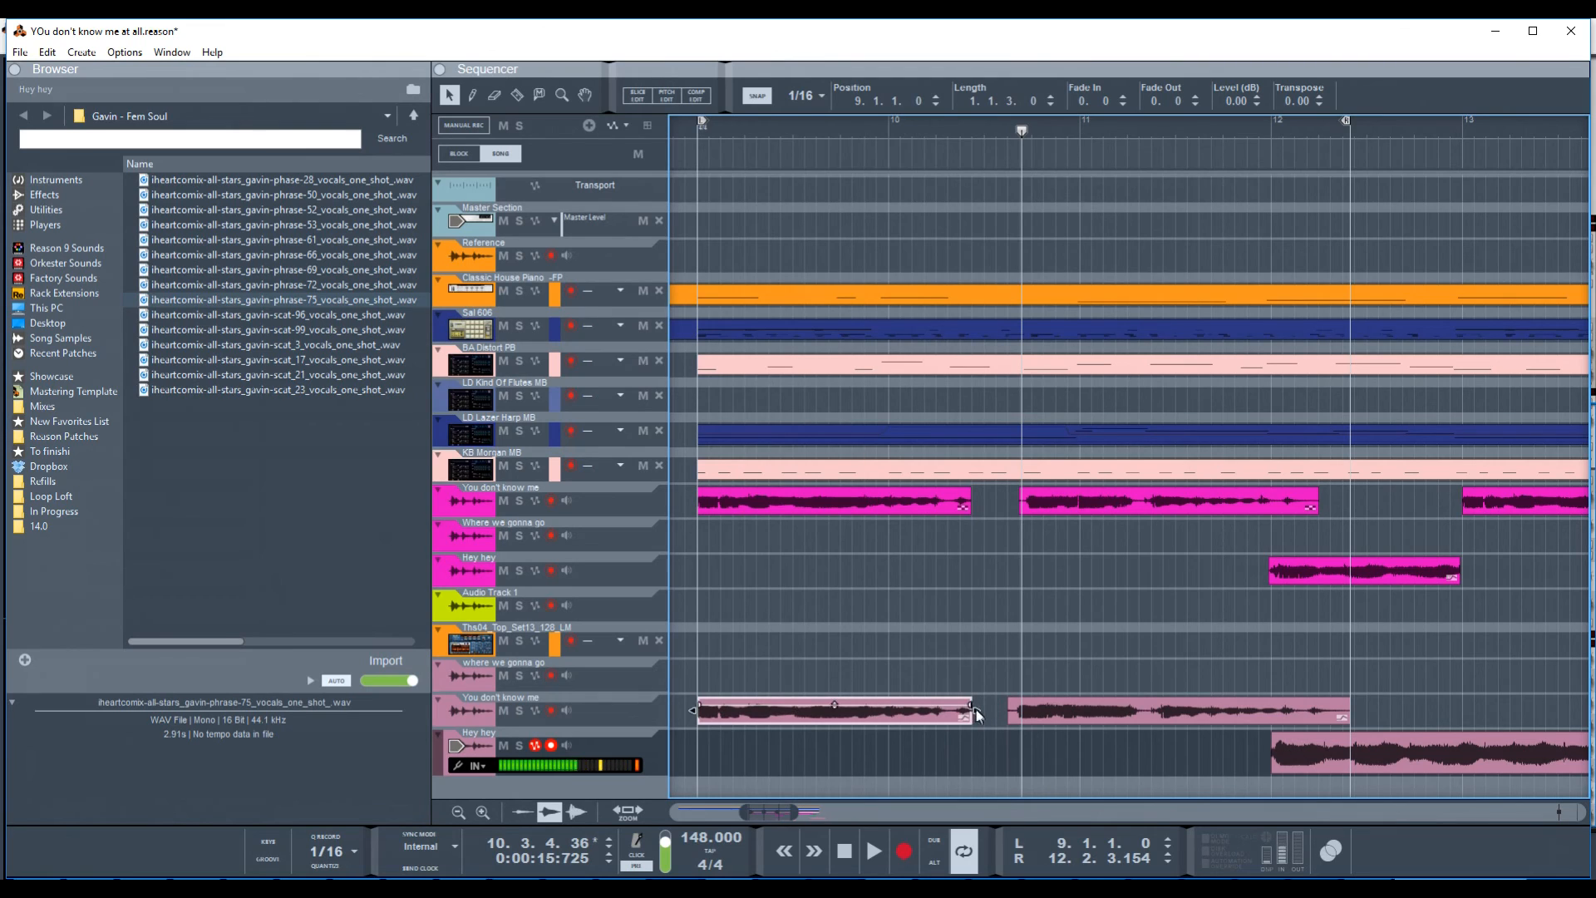
pyautogui.press('space')
pyautogui.press('space')
pyautogui.click(695, 133)
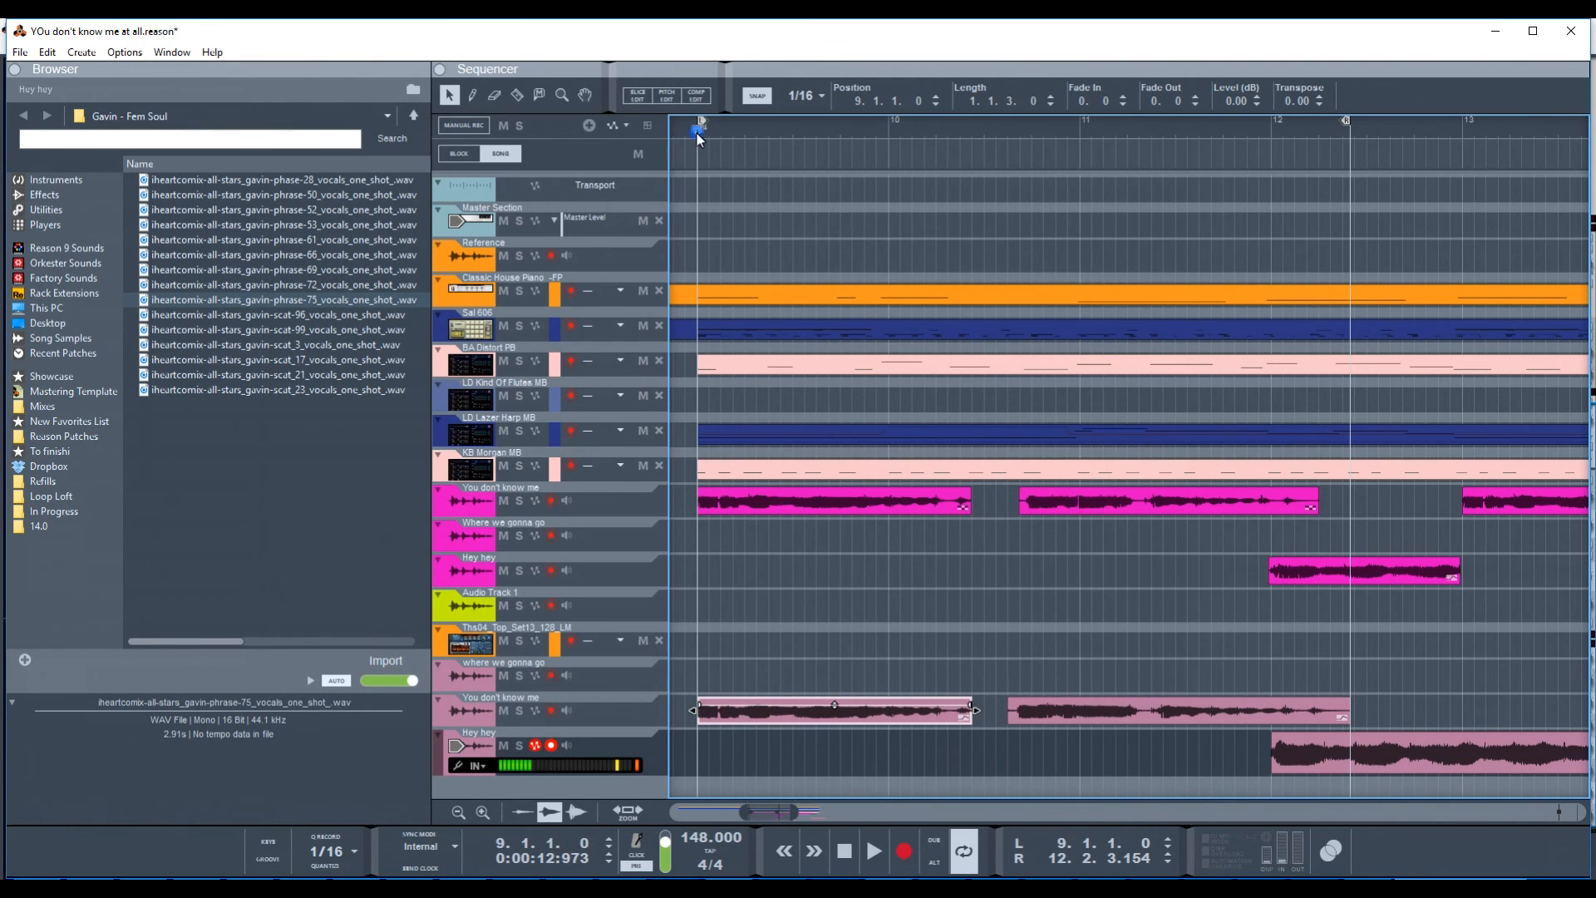
pyautogui.press('space')
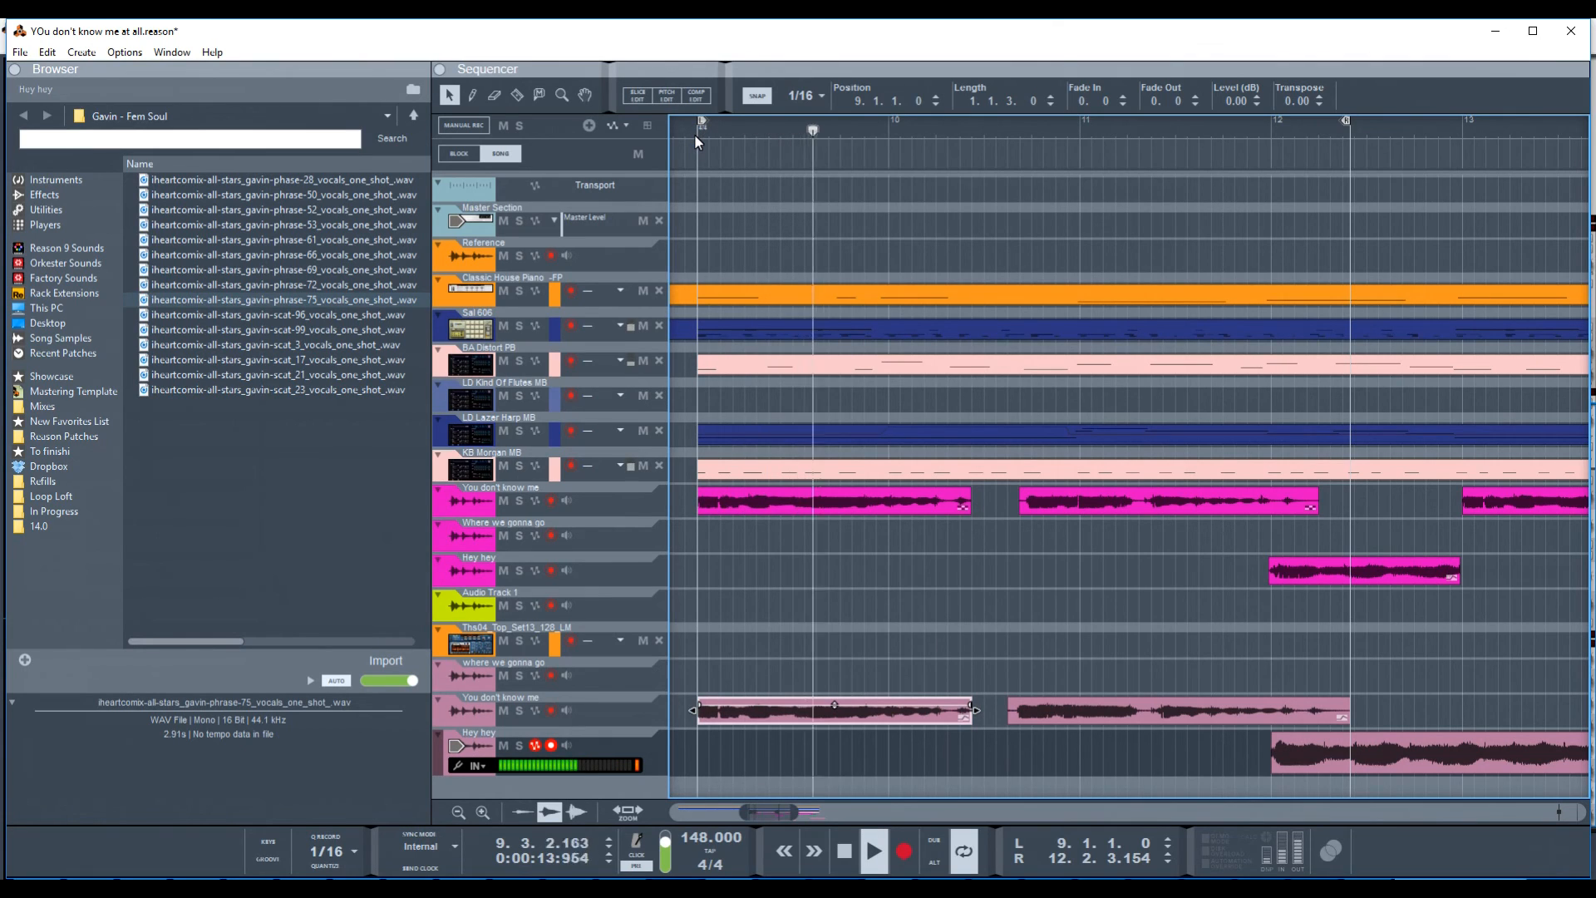
pyautogui.press('space')
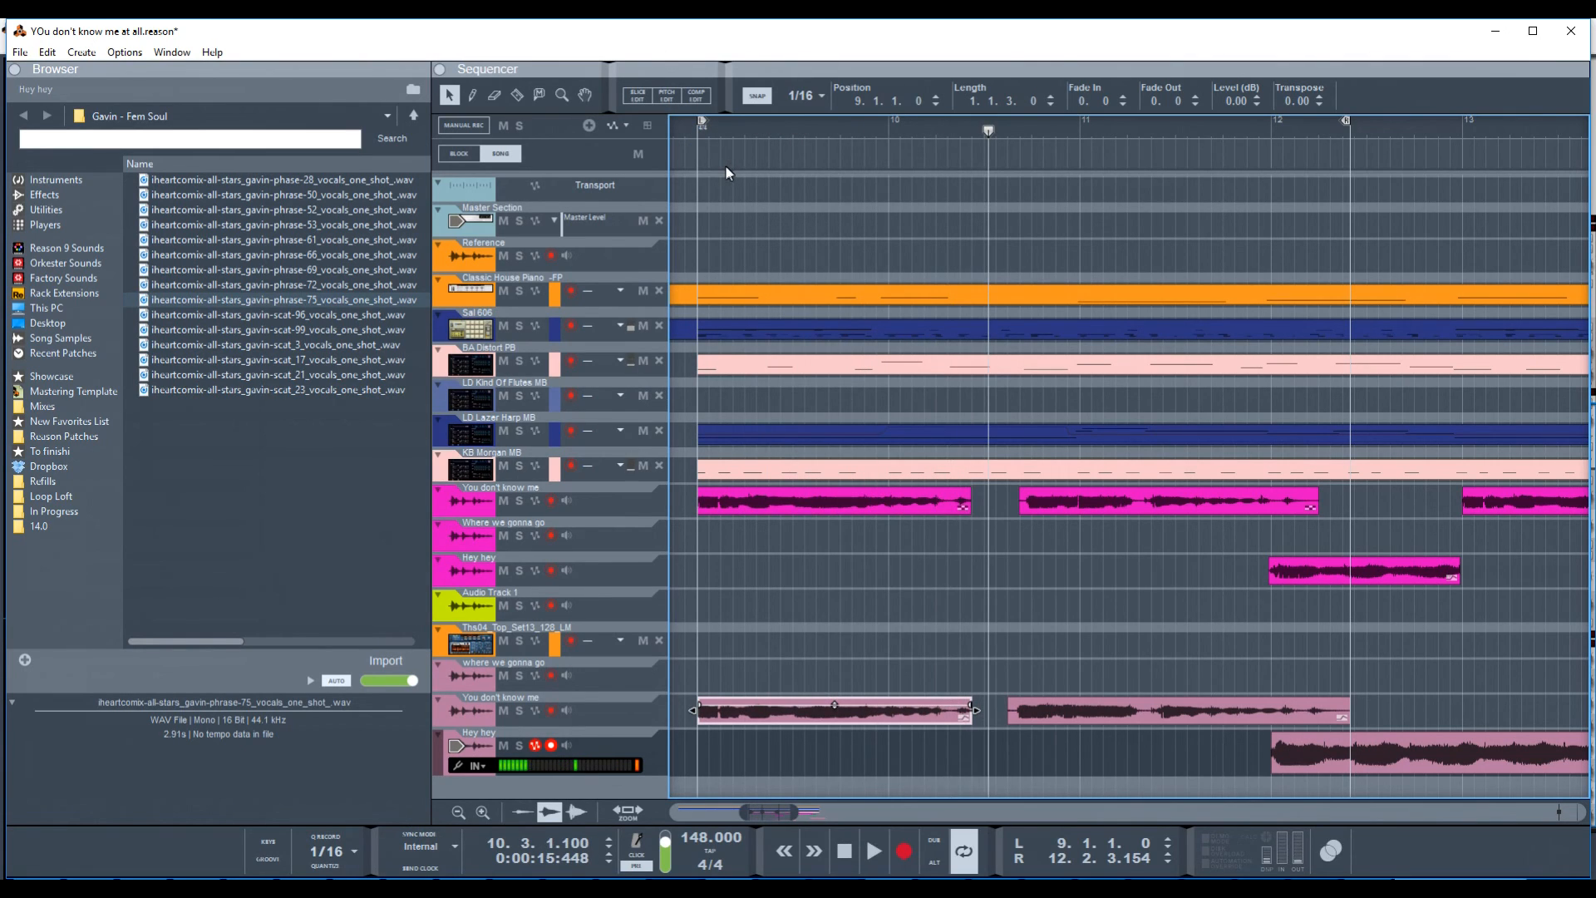
# - Undo the trim of the first lower You don't know me clip and play the full-length version from bar 9
pyautogui.click(695, 131)
pyautogui.press('space')
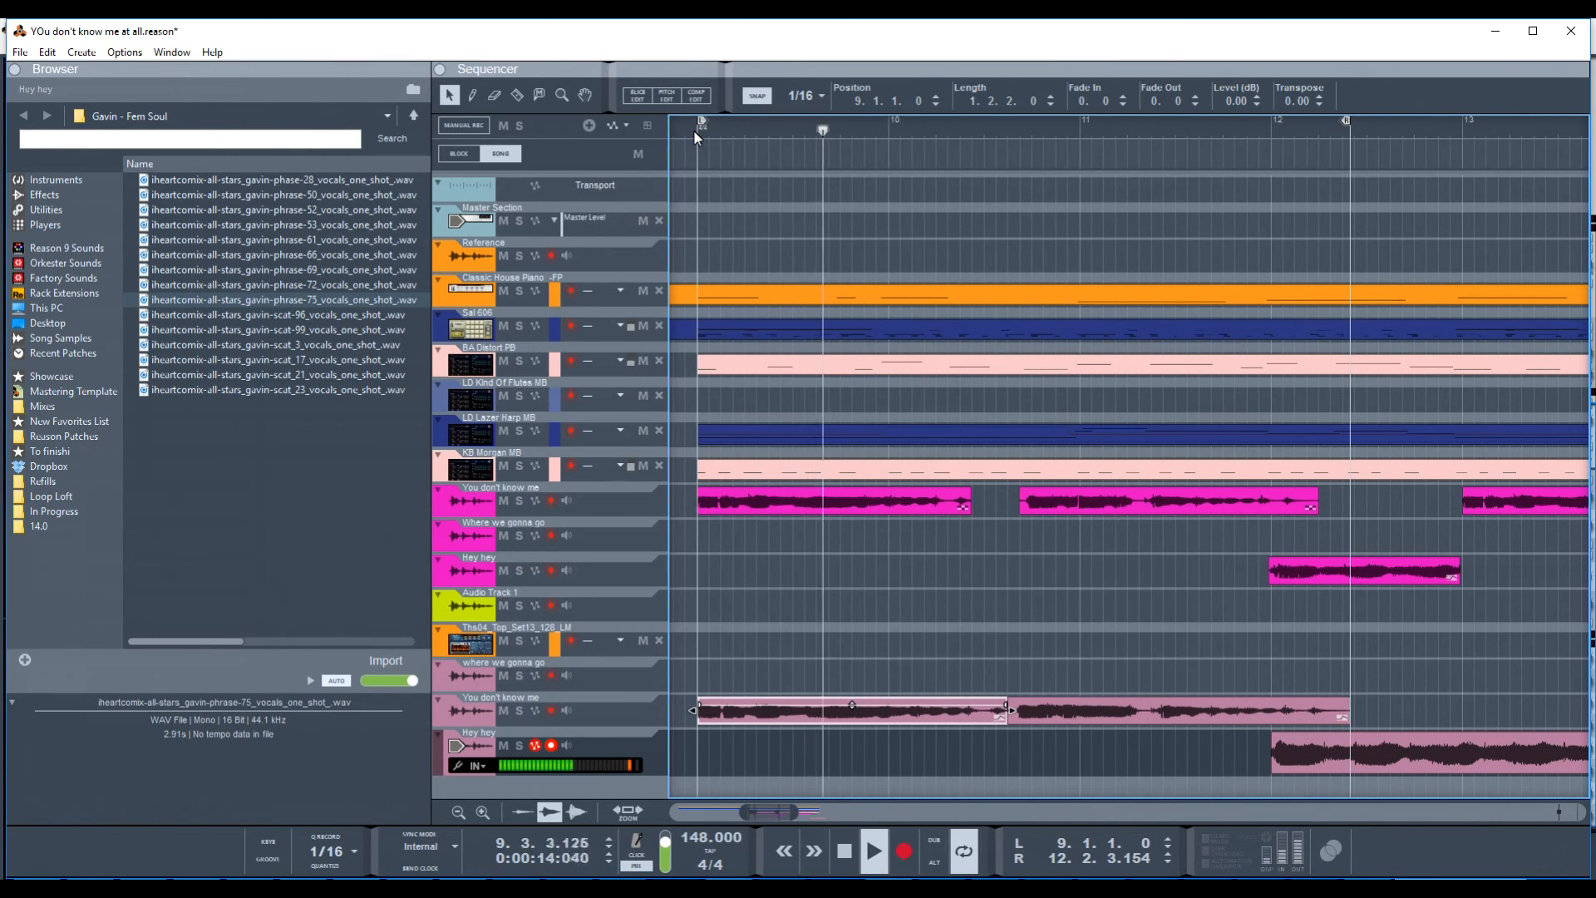
pyautogui.press('space')
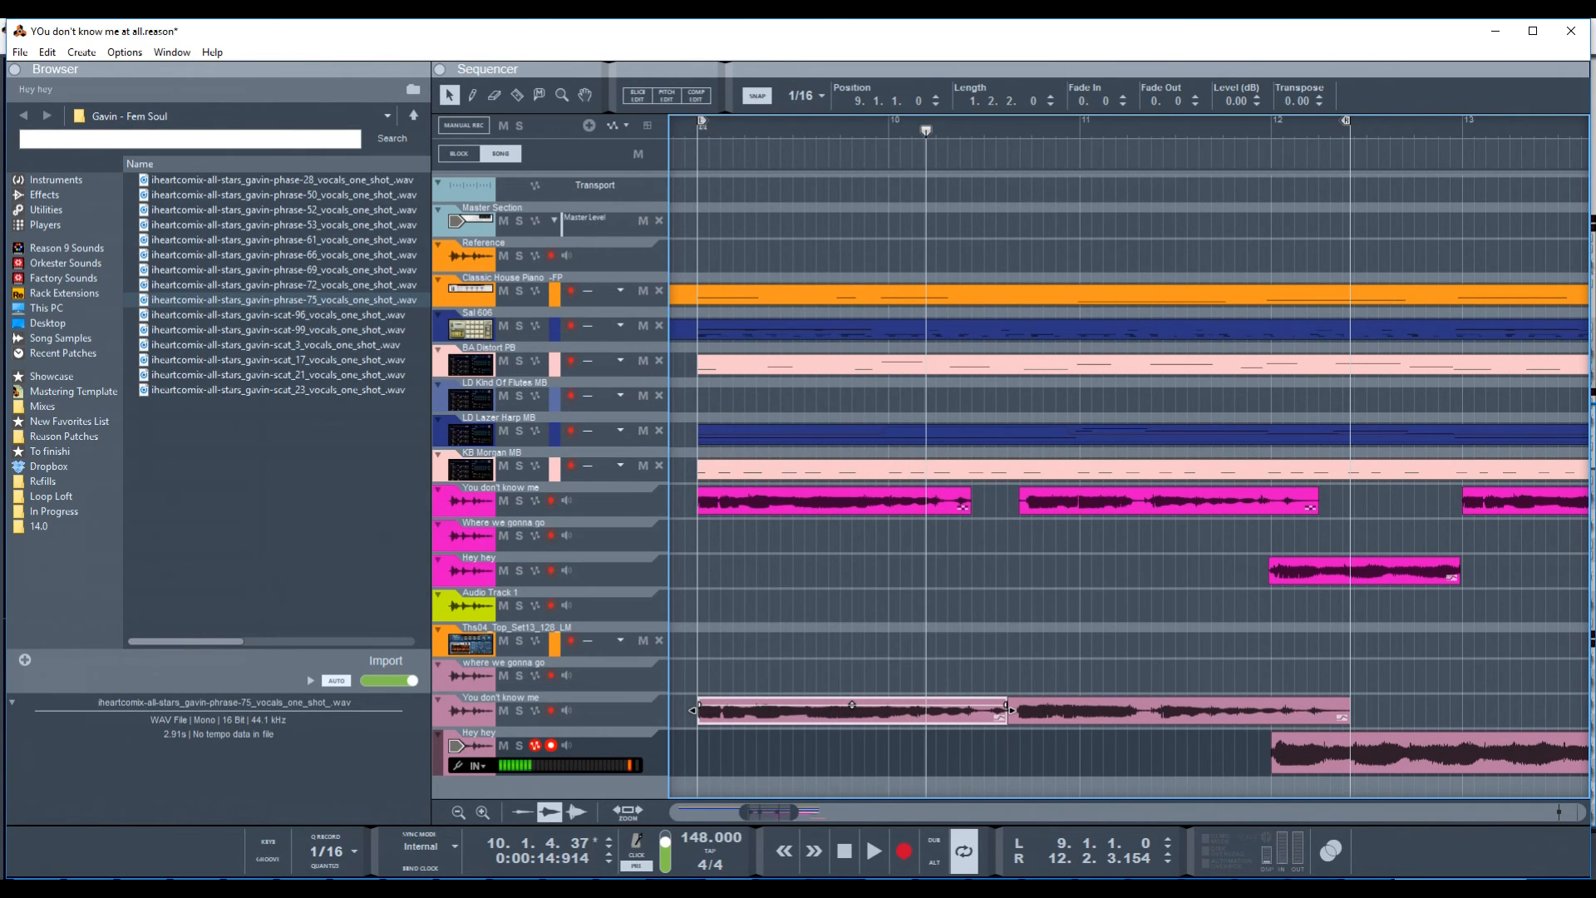
# - Shorten the first lower You don't know me clip to a length of 1.1.3.0 and play the second clip from 10.3.3.0
pyautogui.moveTo(1007, 710); pyautogui.dragTo(973, 711)
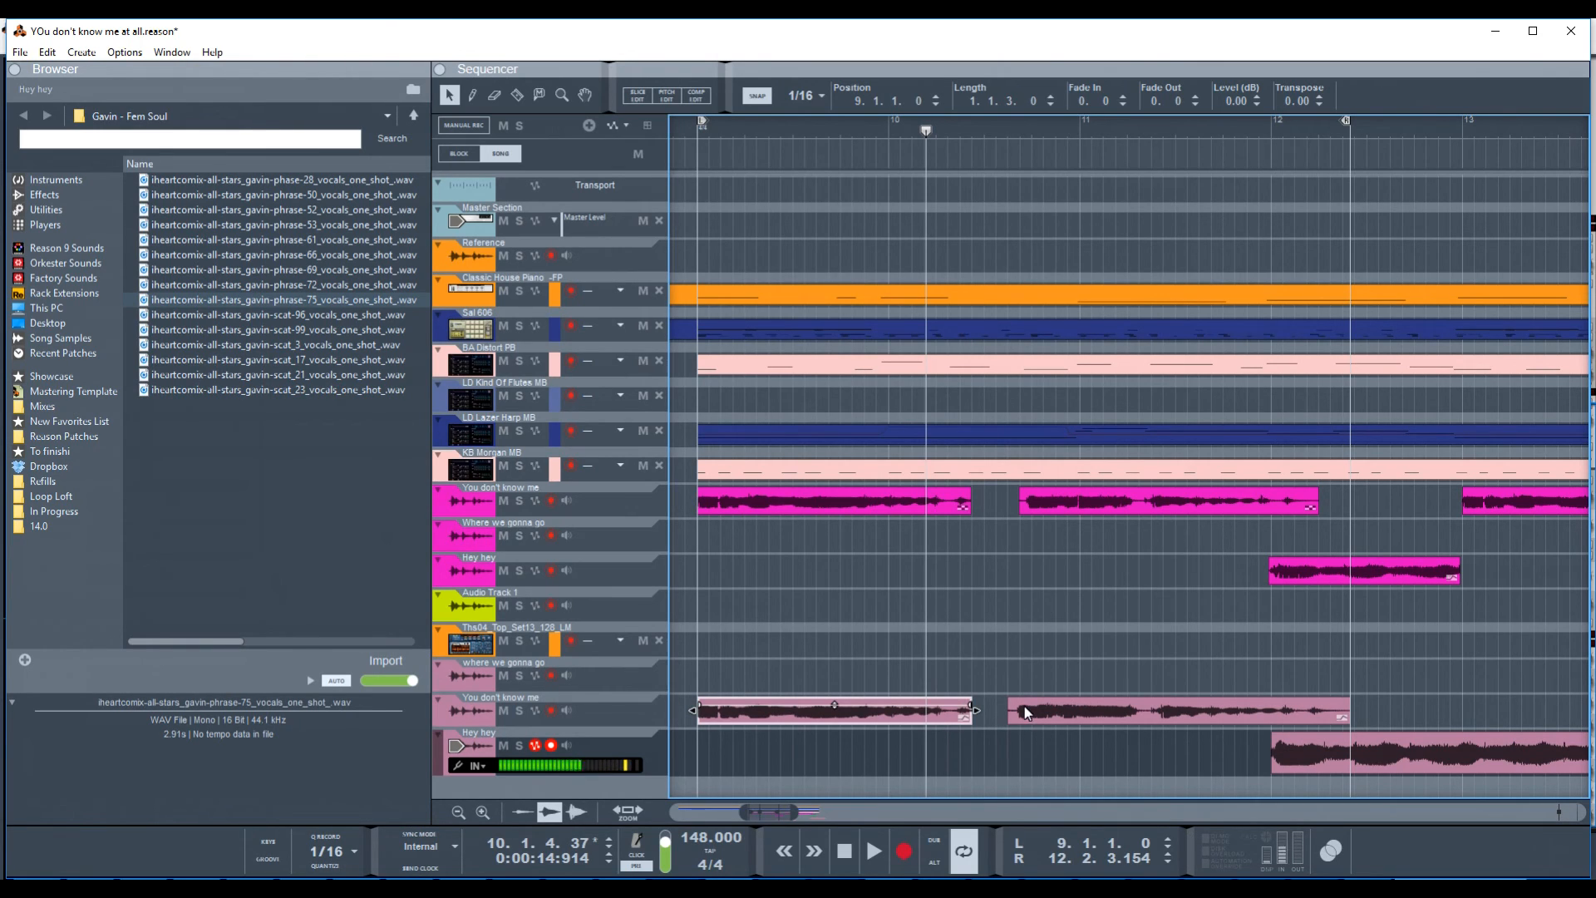
pyautogui.click(1004, 124)
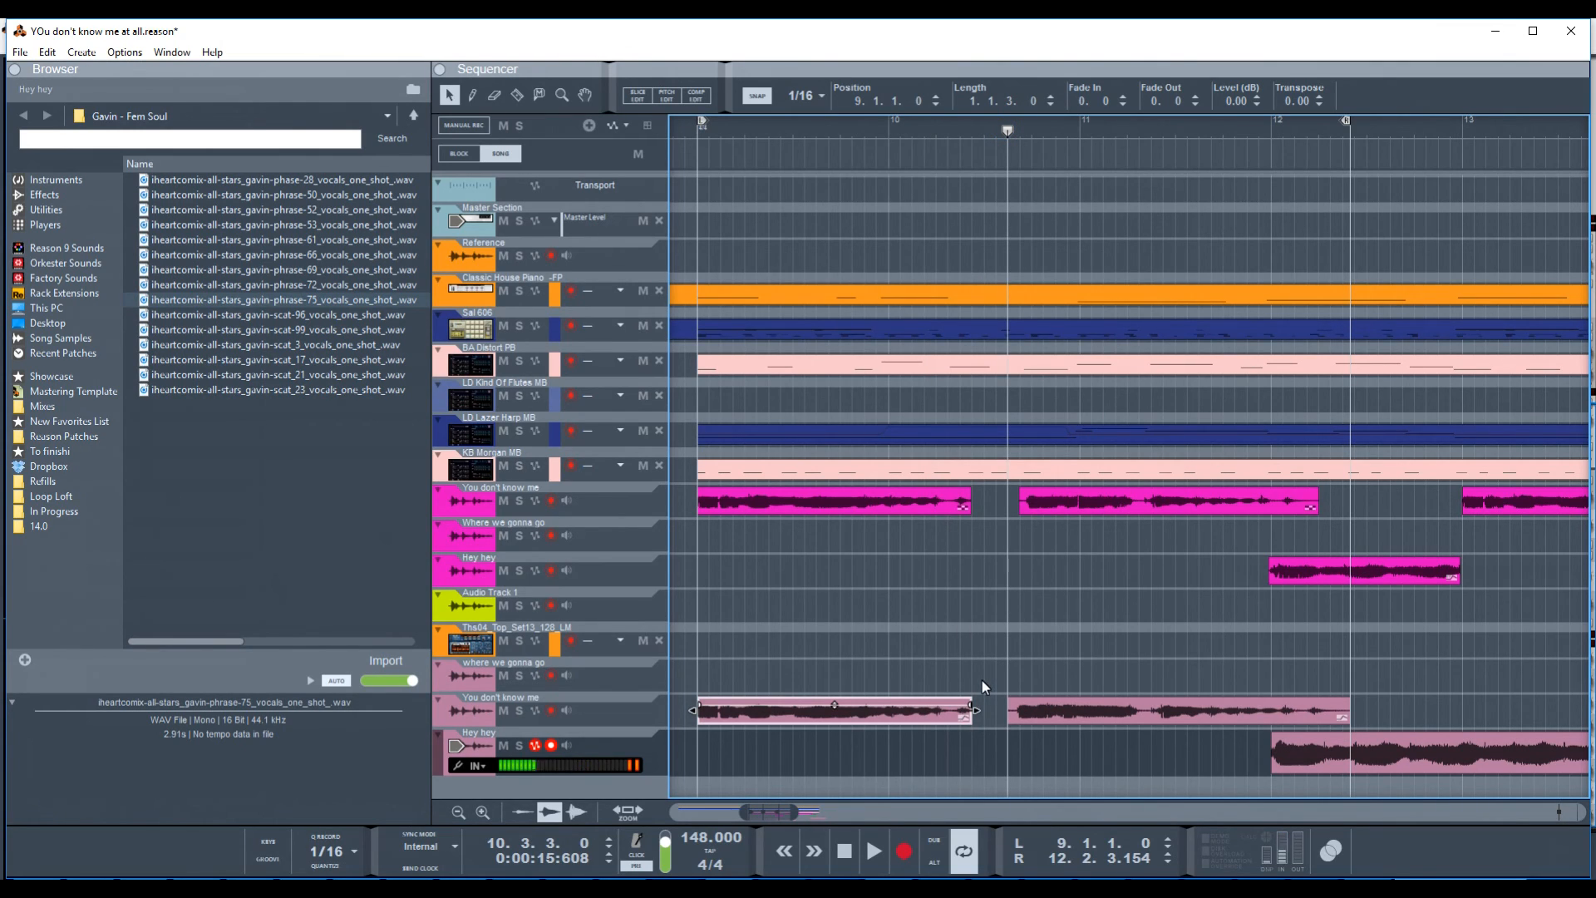
pyautogui.press('space')
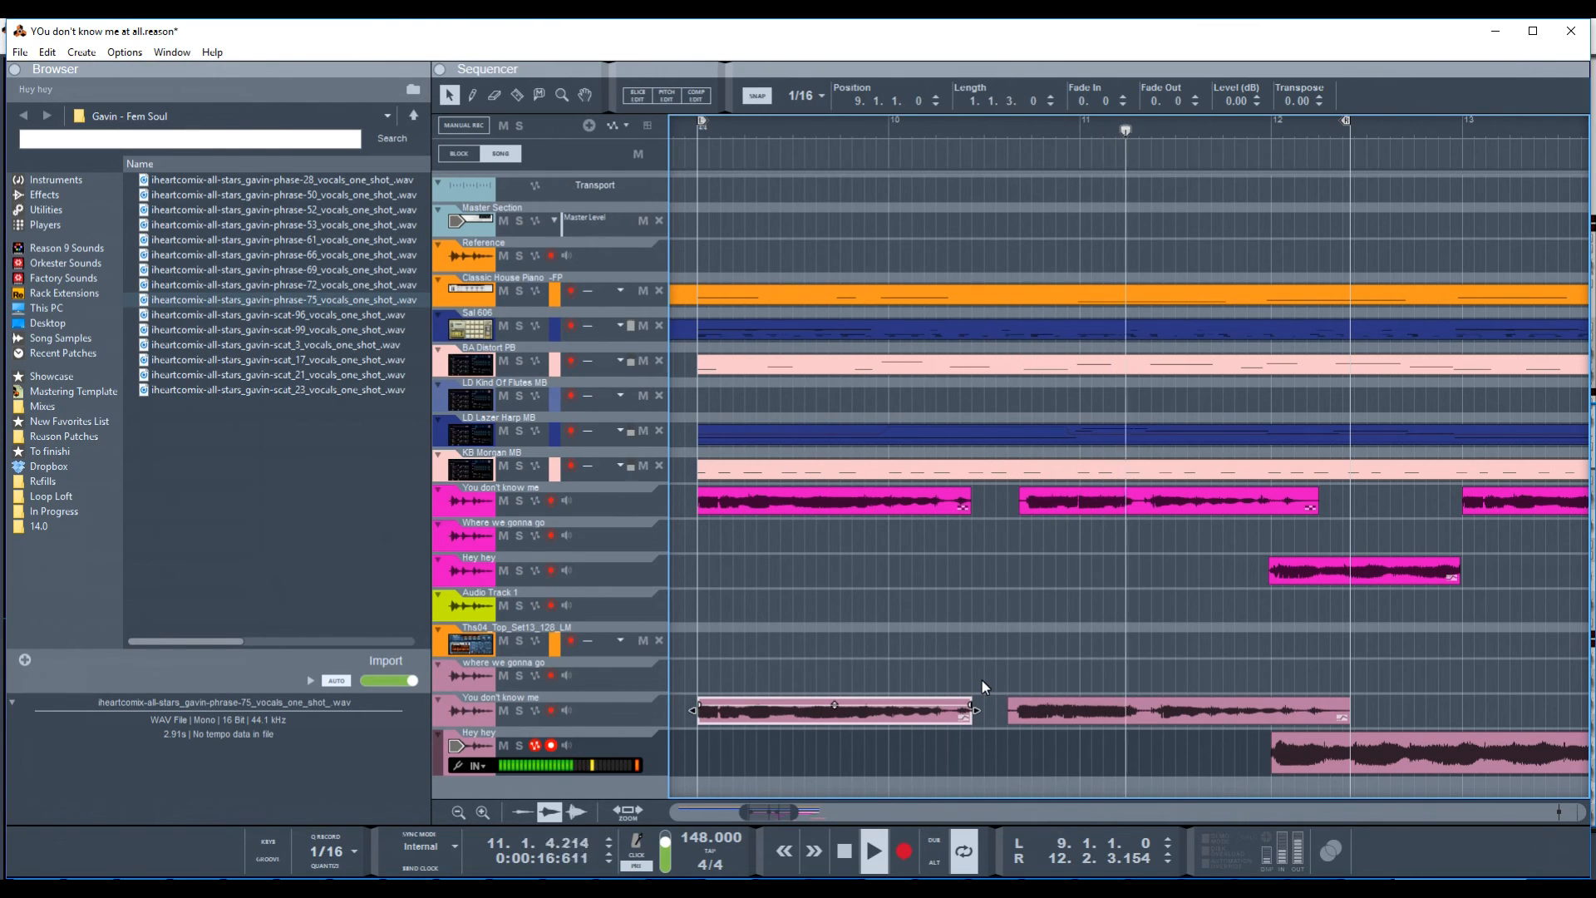
pyautogui.press('space')
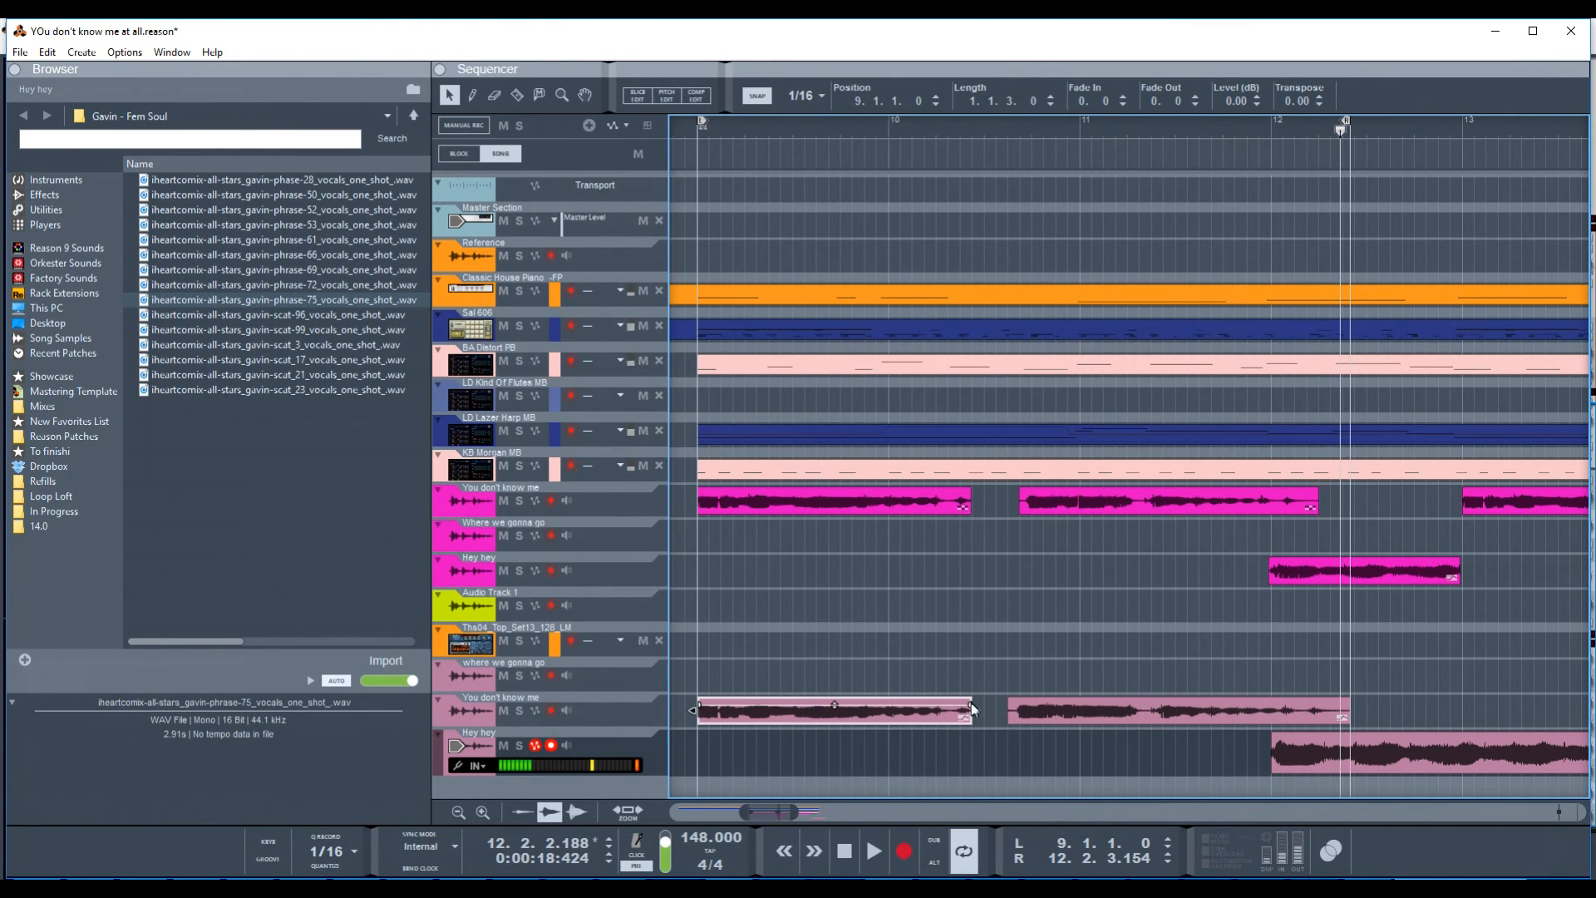
# - Mute the lower Hey hey track and move the second lower You don't know me clip and the playhead to 10.3.4.0
pyautogui.click(502, 745)
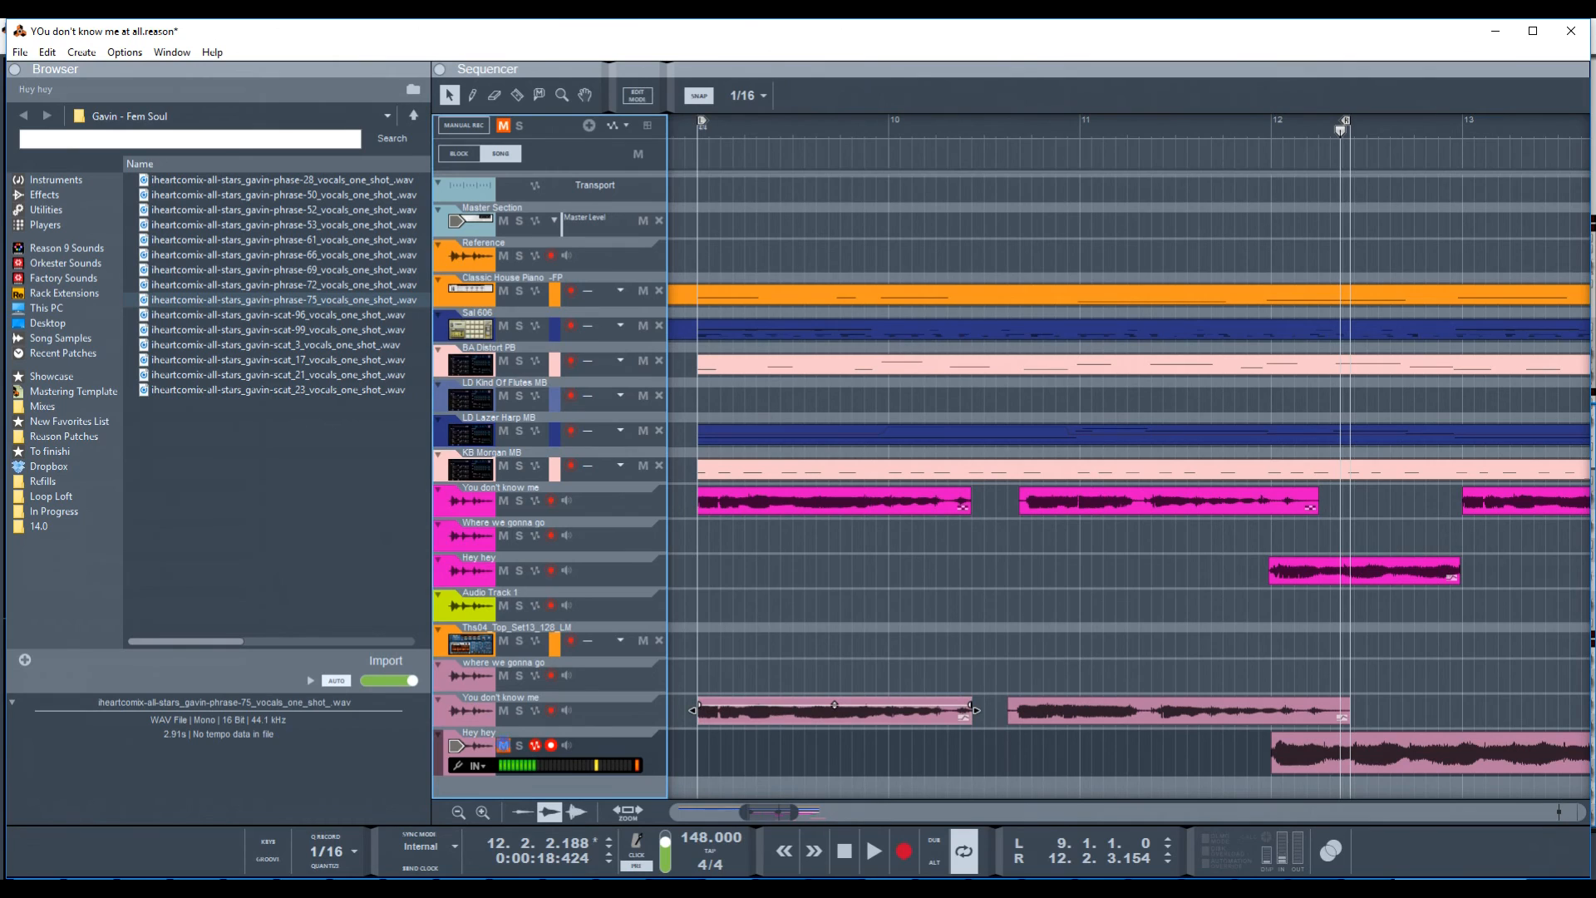
pyautogui.moveTo(1060, 720); pyautogui.dragTo(1069, 717)
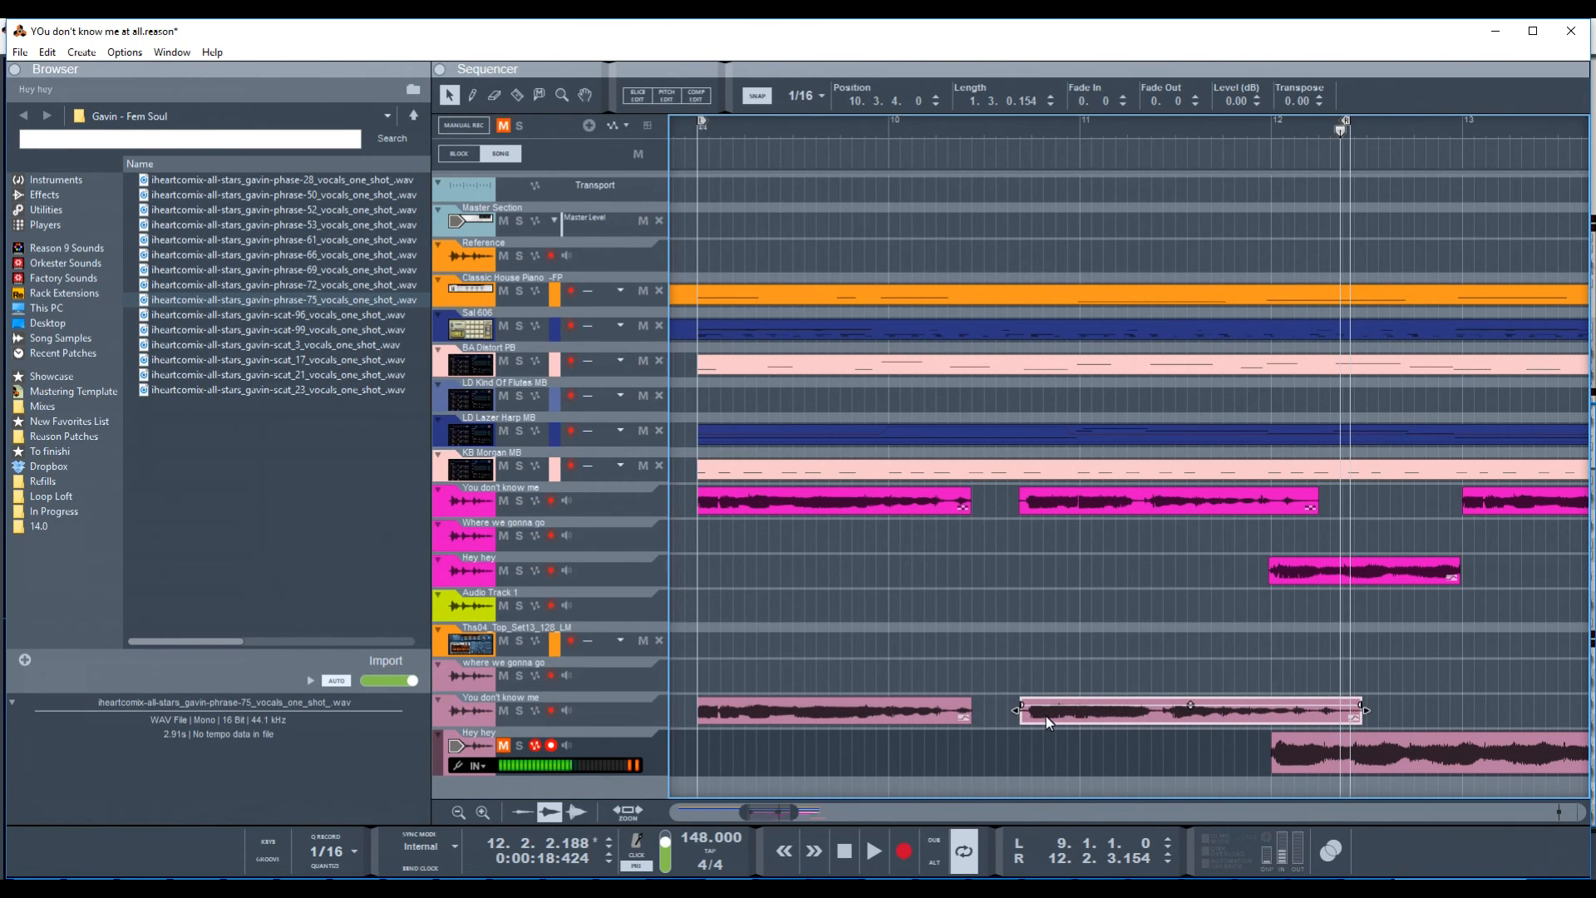
pyautogui.click(1032, 129)
pyautogui.moveTo(1029, 140); pyautogui.dragTo(1022, 138)
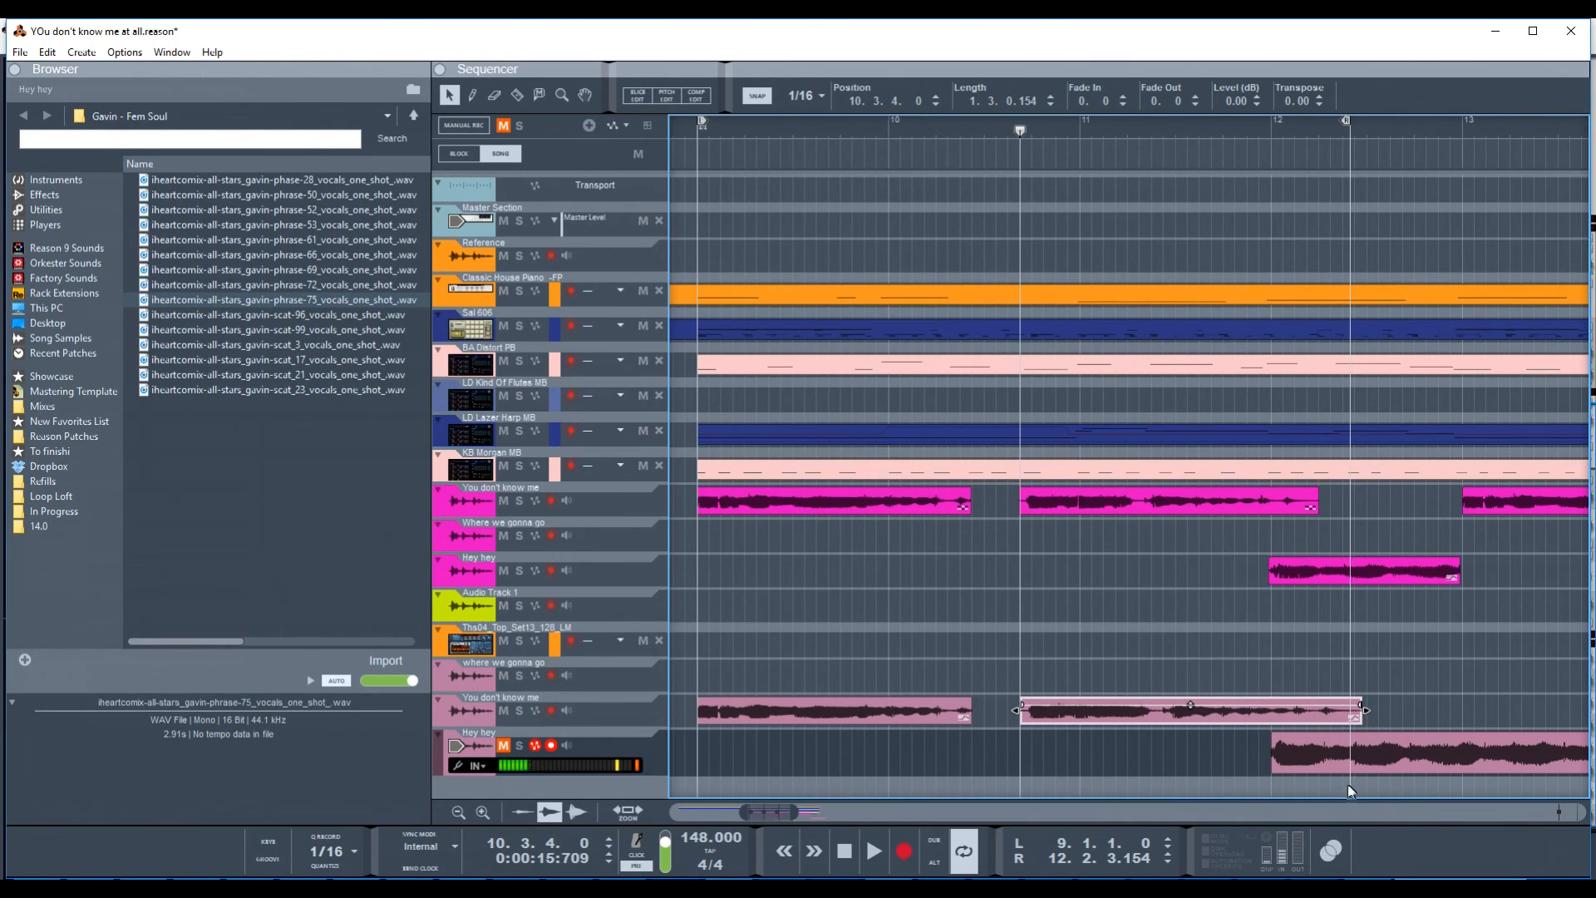
# - Trim the end of the second lower You don't know me clip to a length of 1.2.1.0 and play it from shortly before its start
pyautogui.moveTo(1365, 710); pyautogui.dragTo(1330, 715)
pyautogui.press('space')
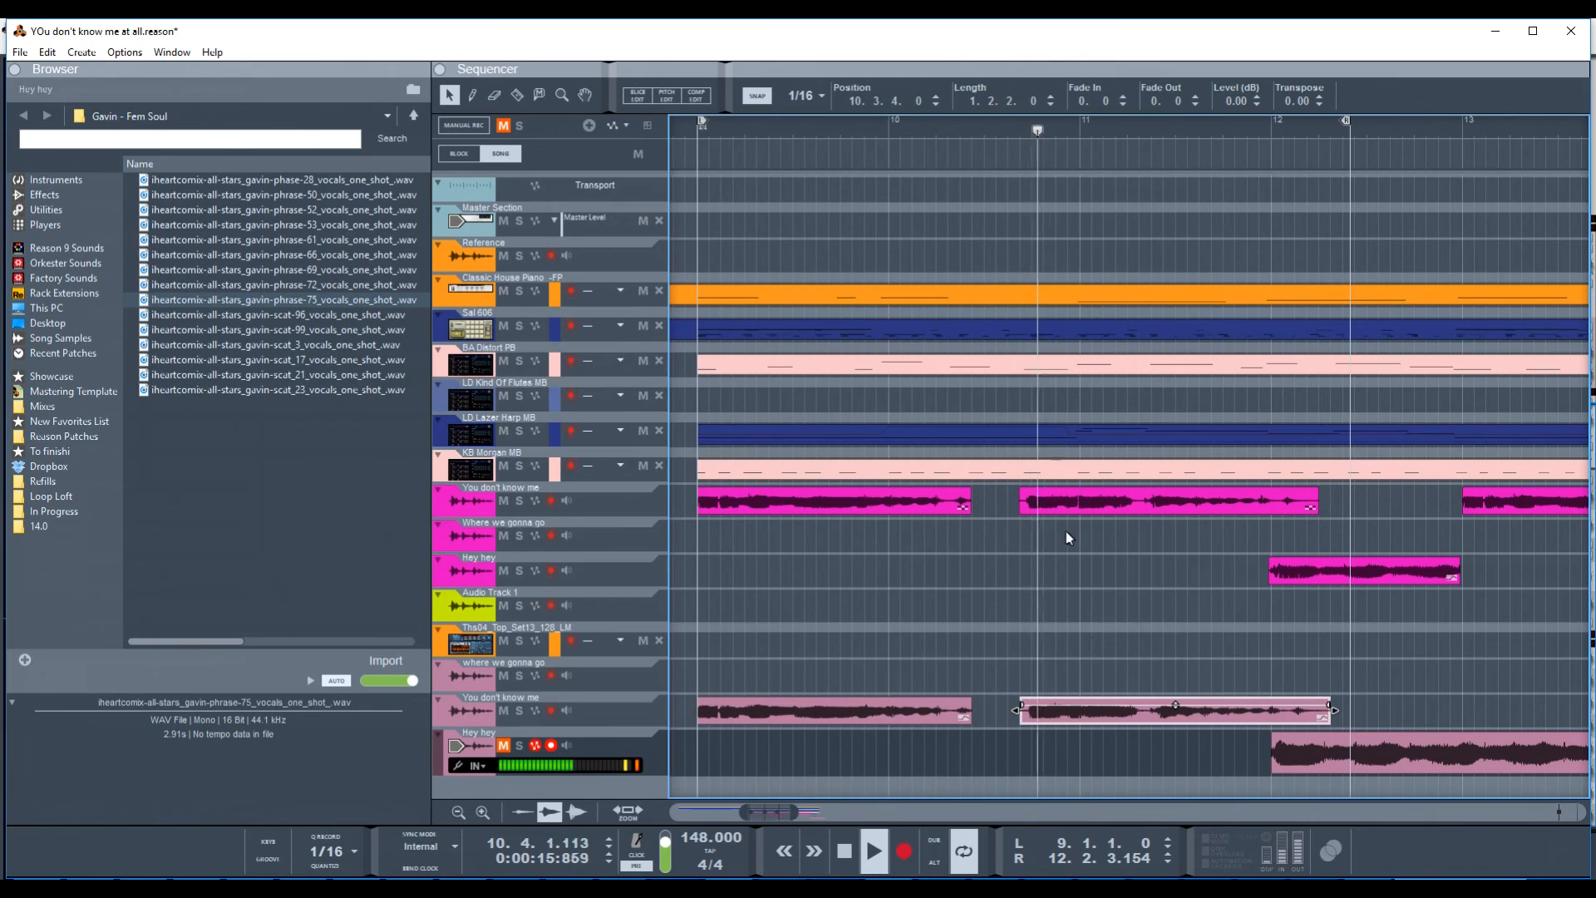
pyautogui.press('space')
pyautogui.moveTo(1330, 713); pyautogui.dragTo(1319, 713)
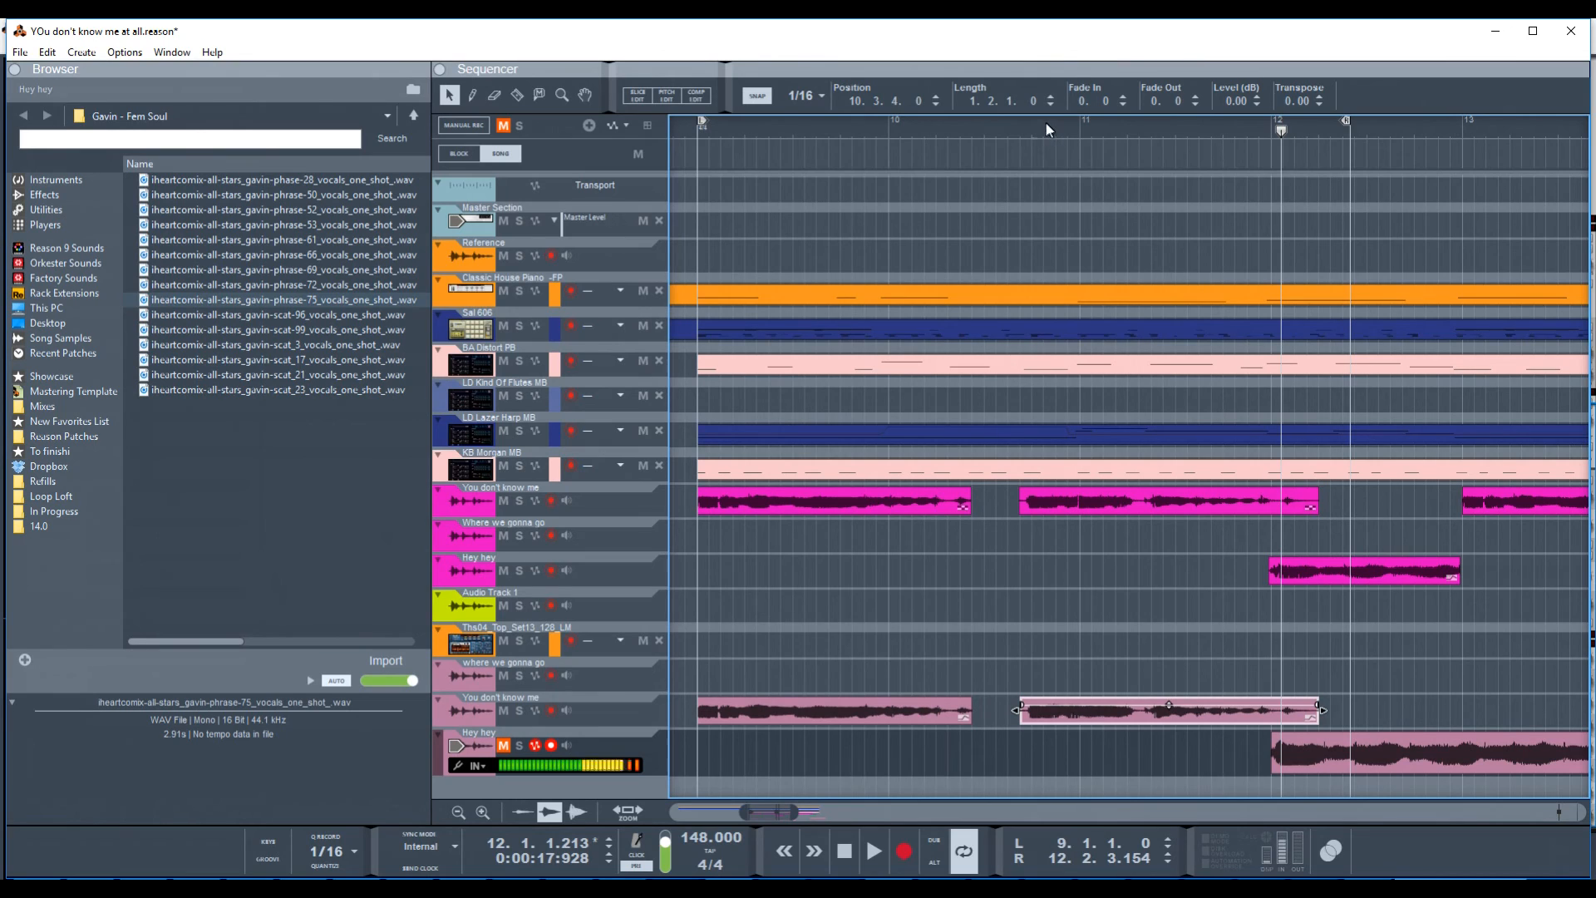
pyautogui.click(983, 137)
pyautogui.press('space')
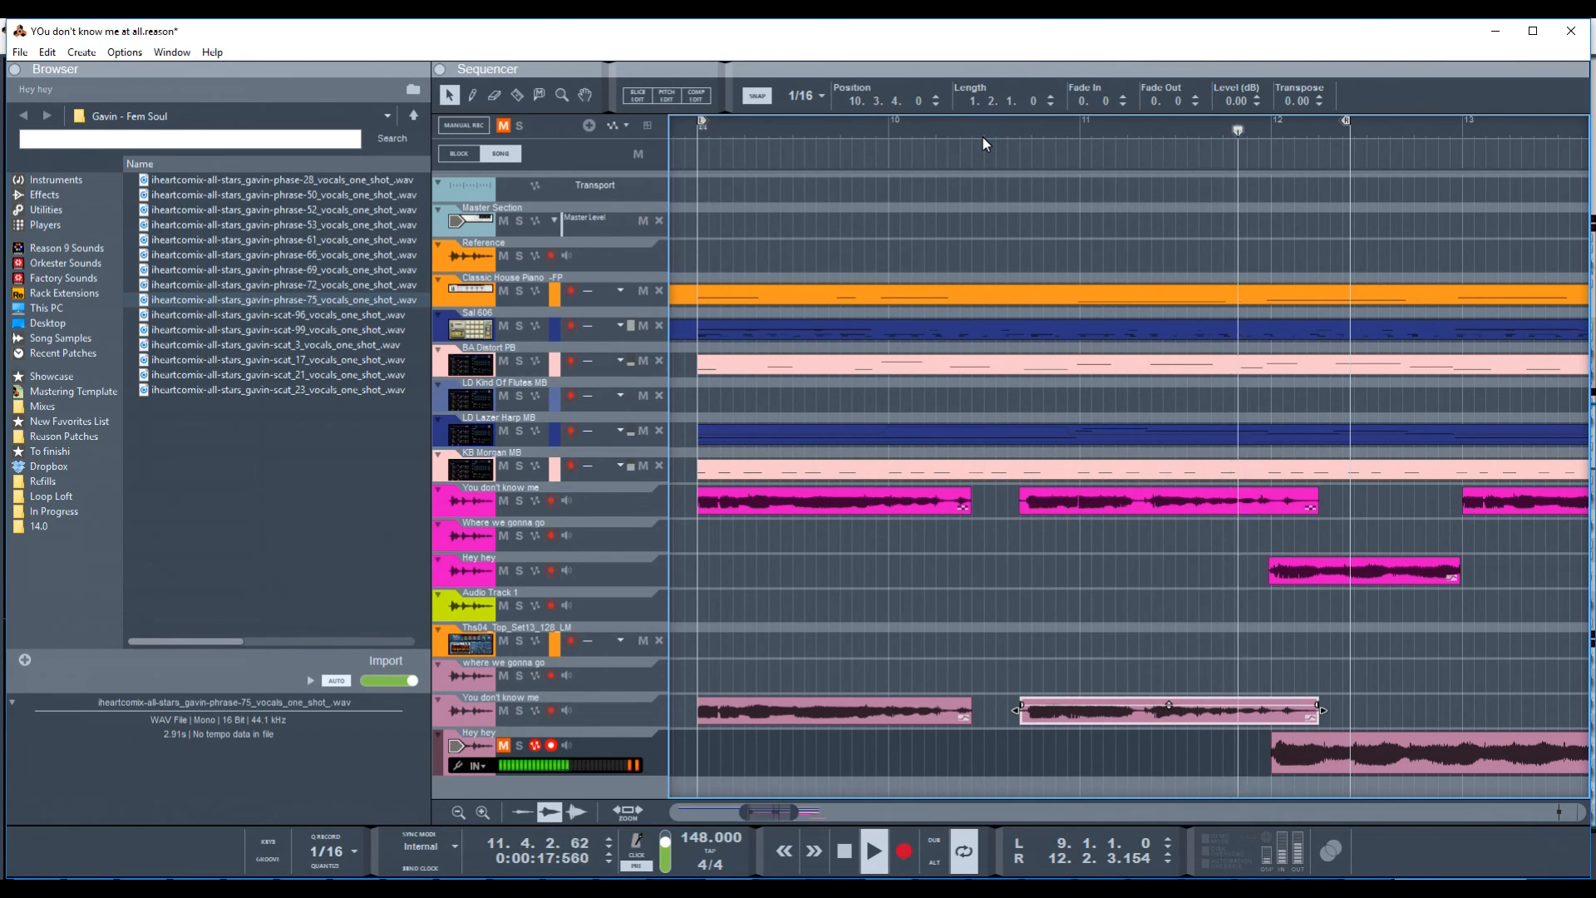
pyautogui.press('space')
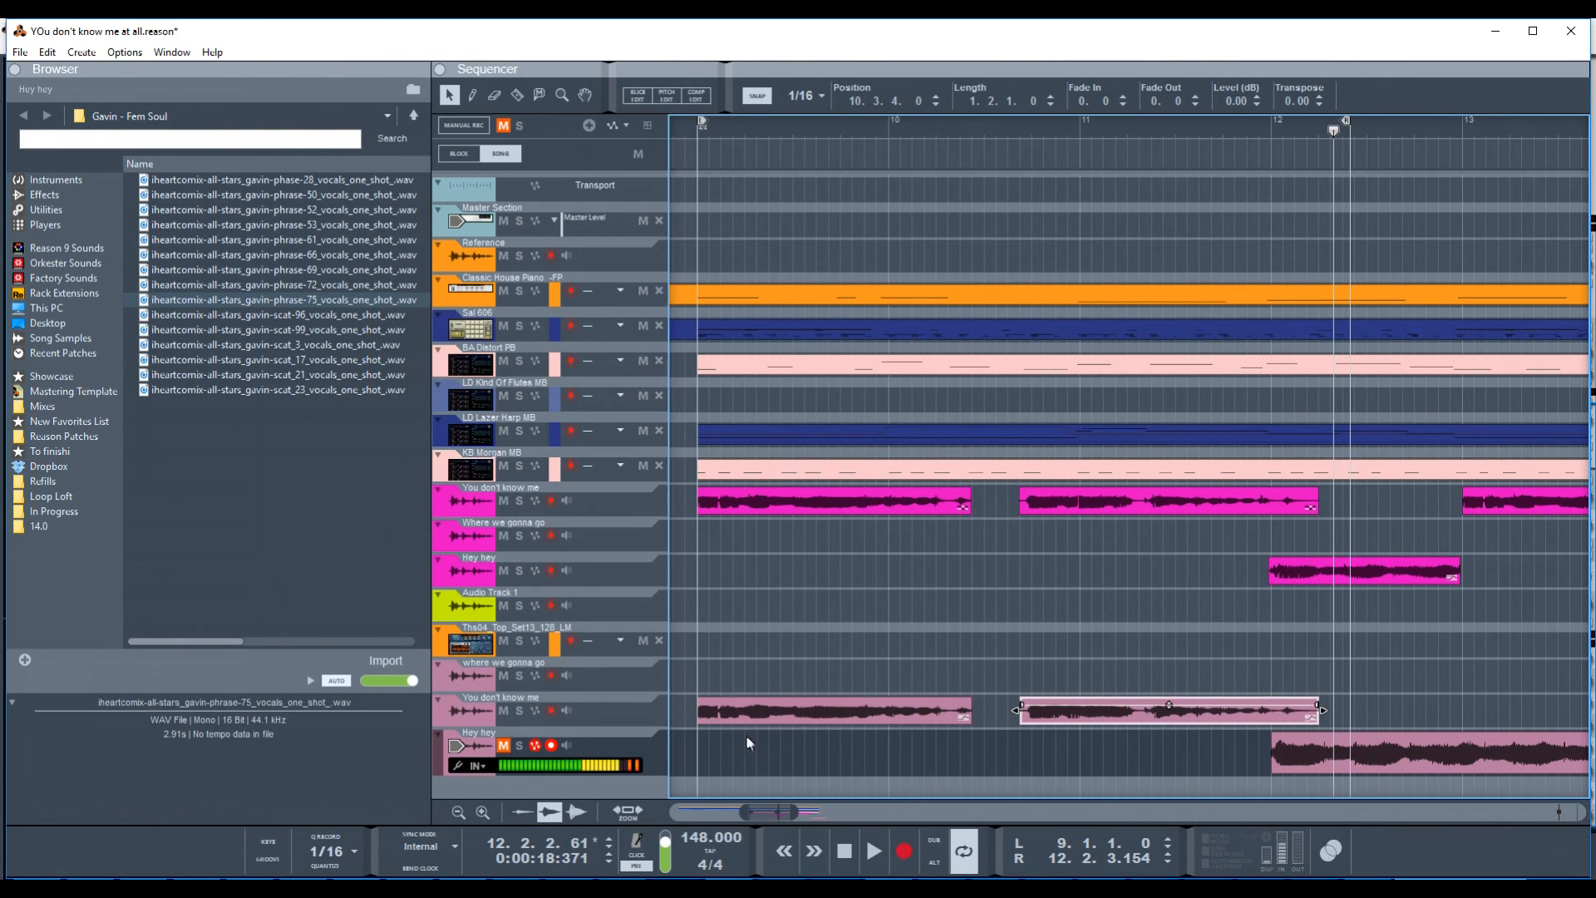
# - Compare the length and transpose settings of the upper and lower Hey hey clips at bar 12
pyautogui.moveTo(775, 817); pyautogui.dragTo(795, 816)
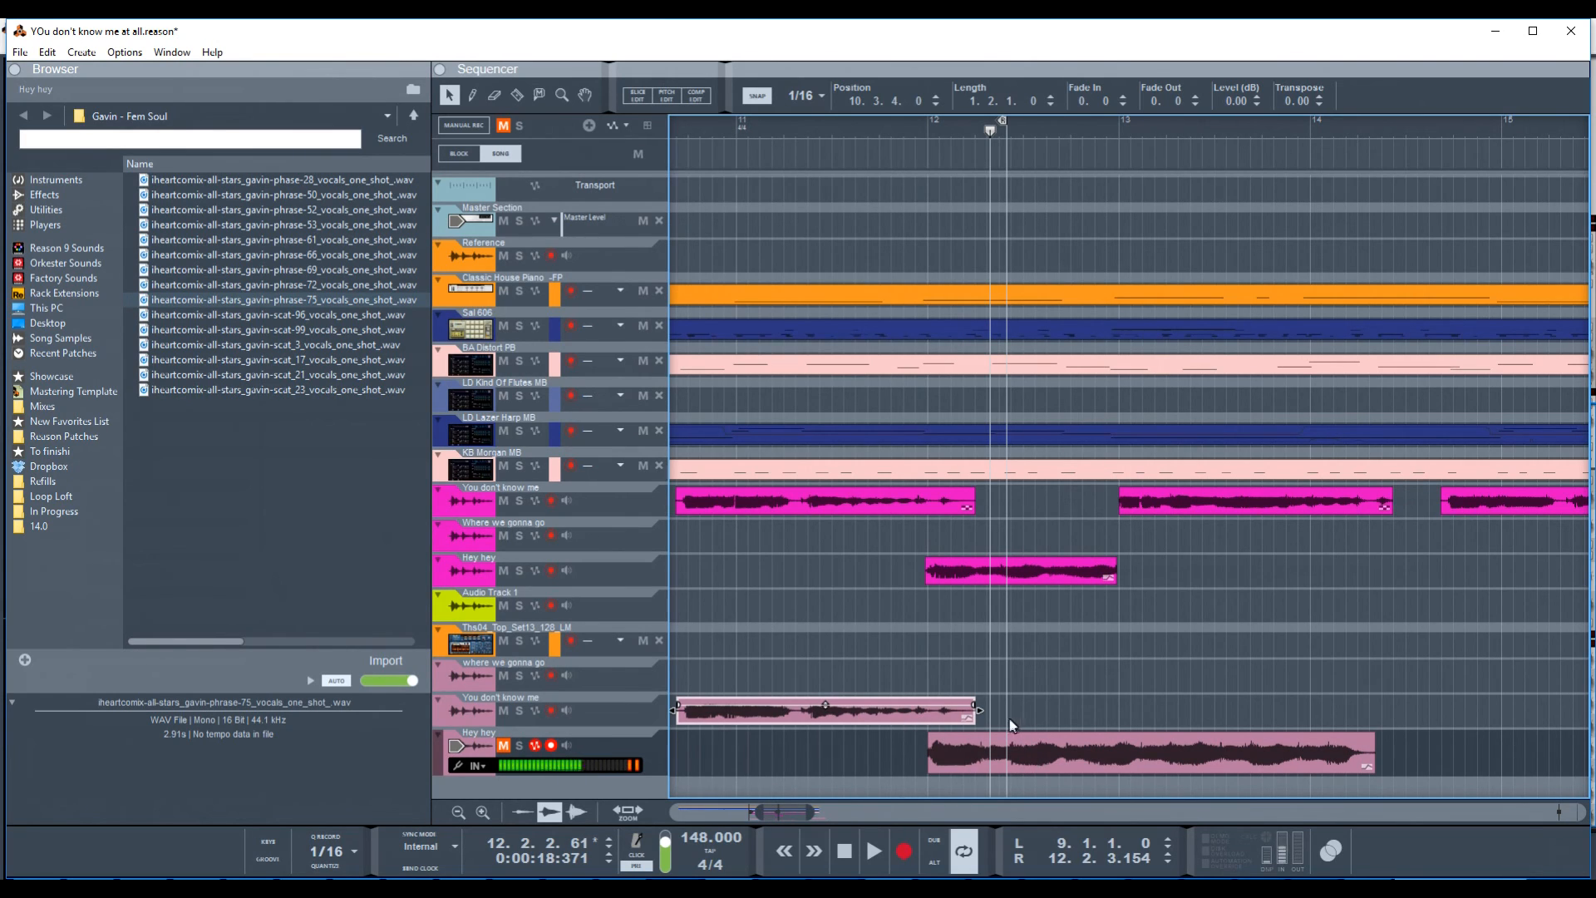
pyautogui.click(1025, 757)
pyautogui.click(1053, 565)
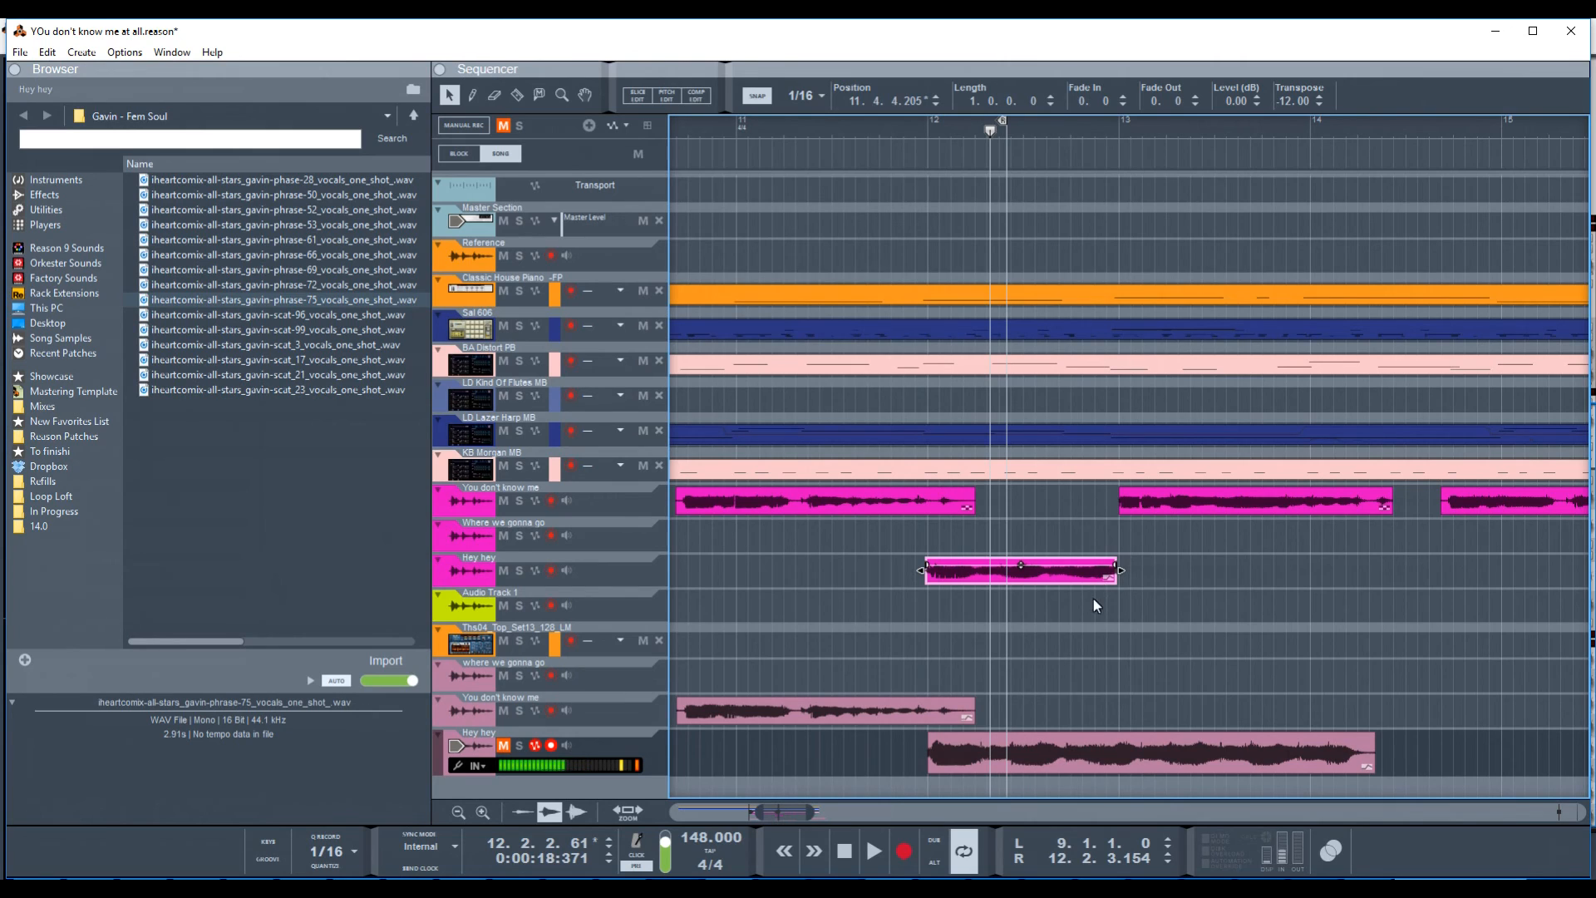
pyautogui.click(1101, 740)
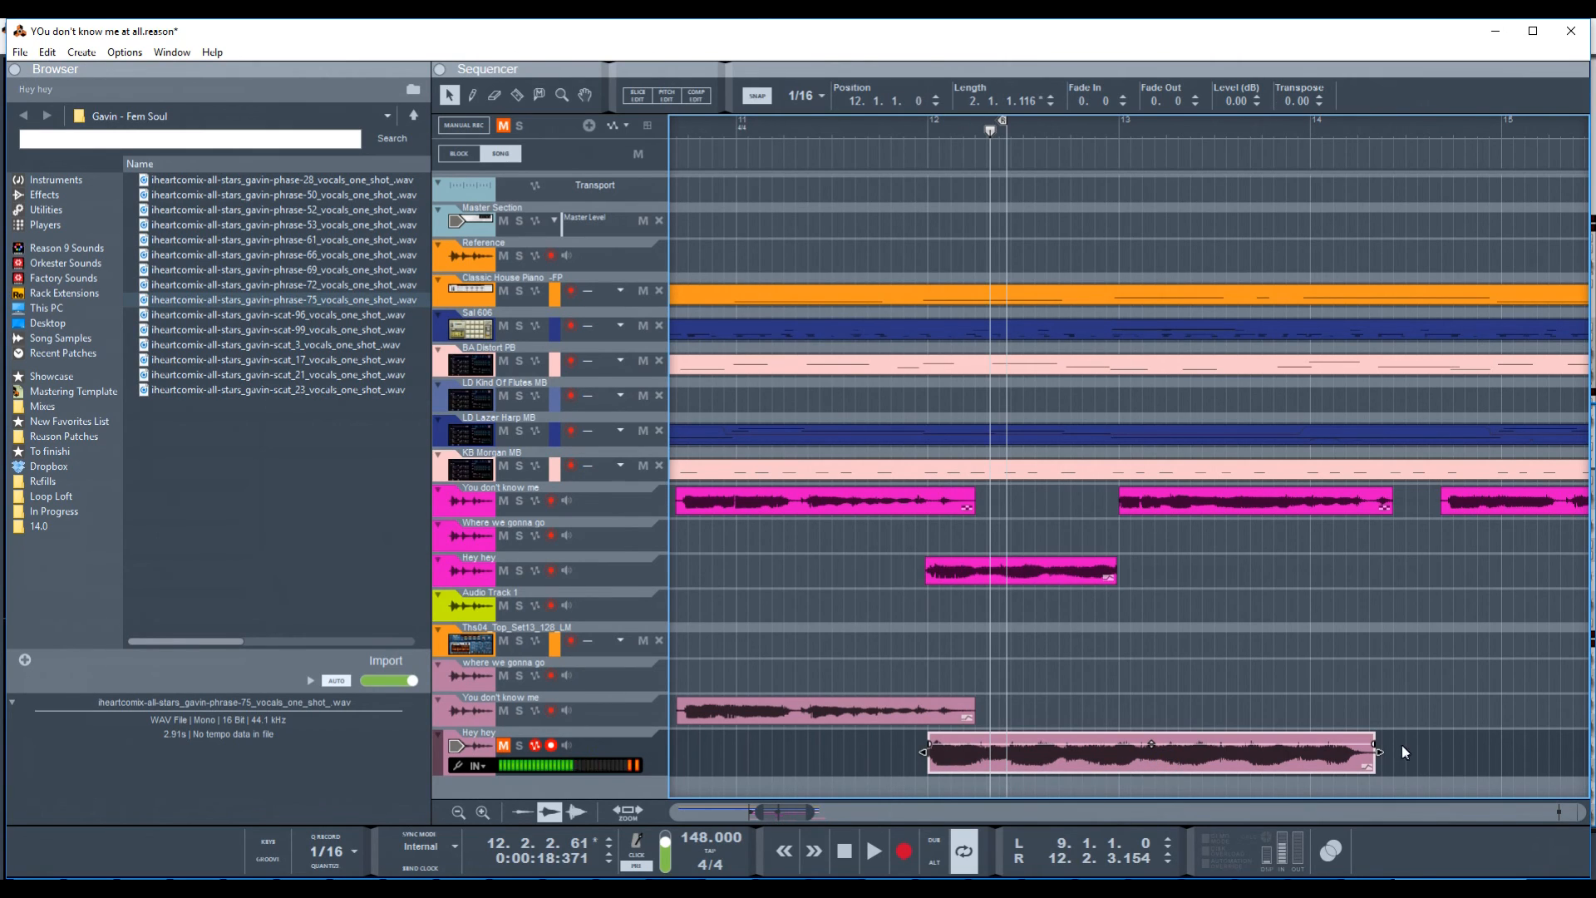
# - Unmute the lower Hey hey track, set the loop to its clip and play it
pyautogui.click(504, 745)
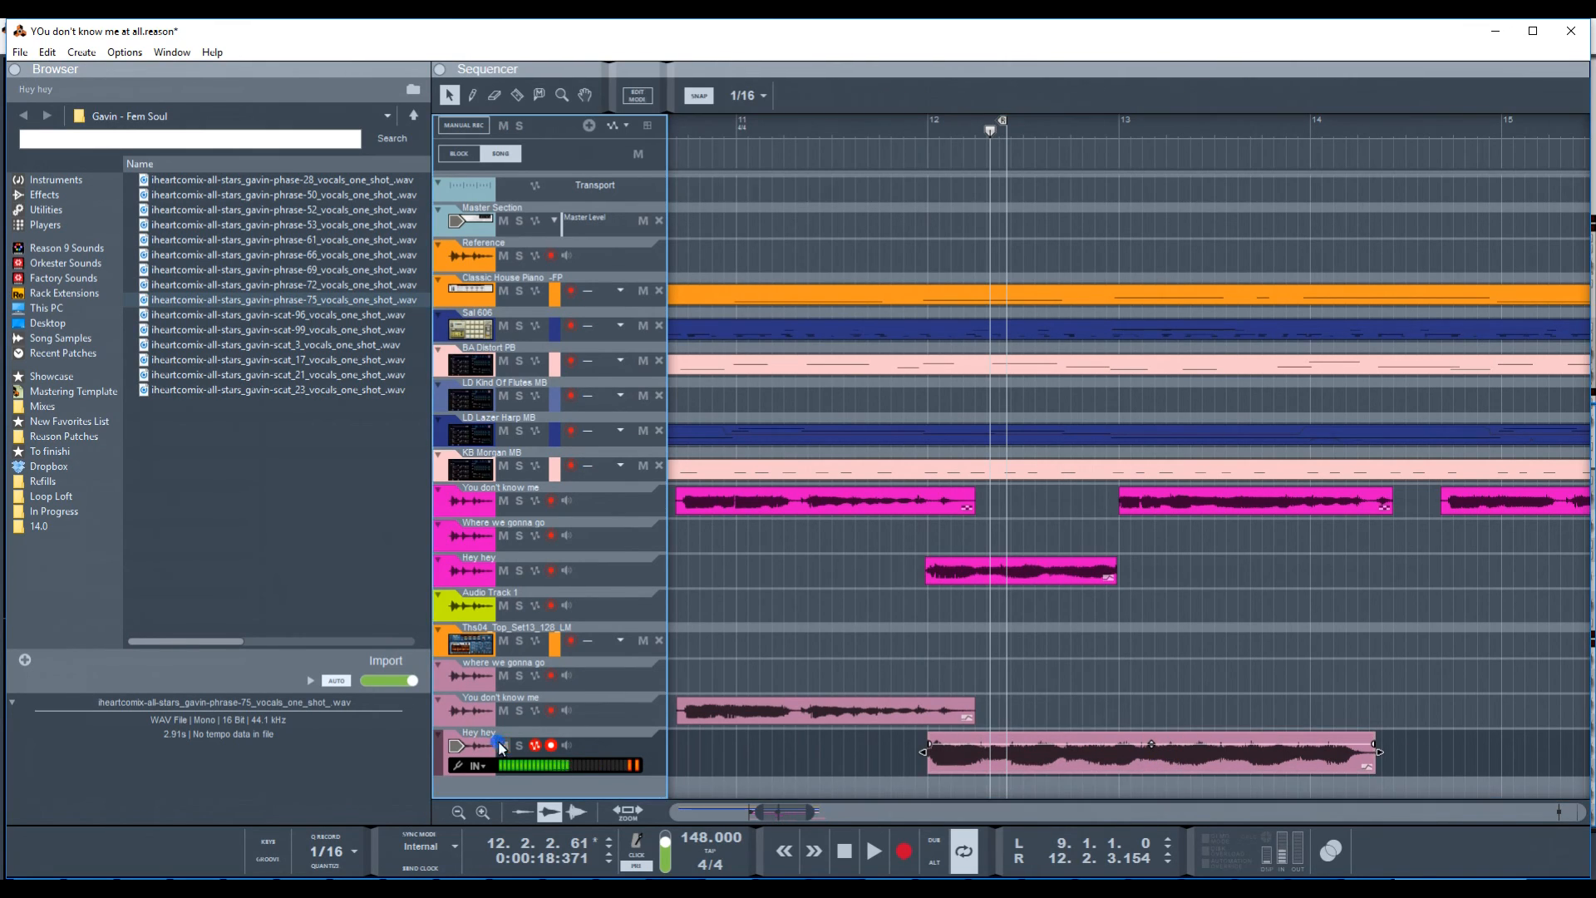
pyautogui.rightClick(1016, 748)
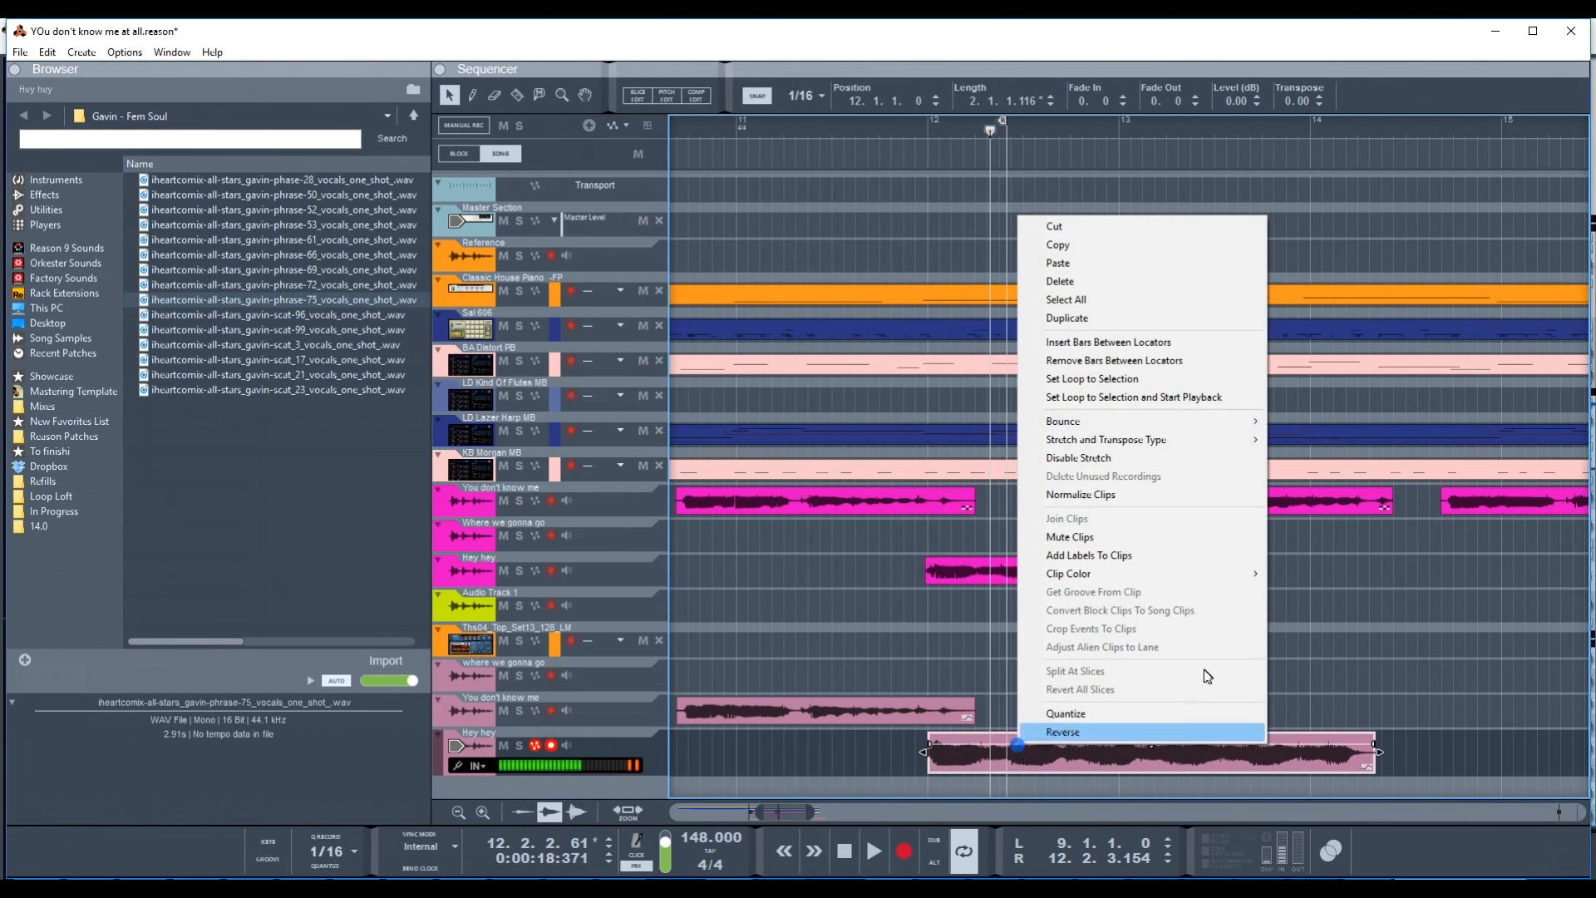
pyautogui.click(1214, 397)
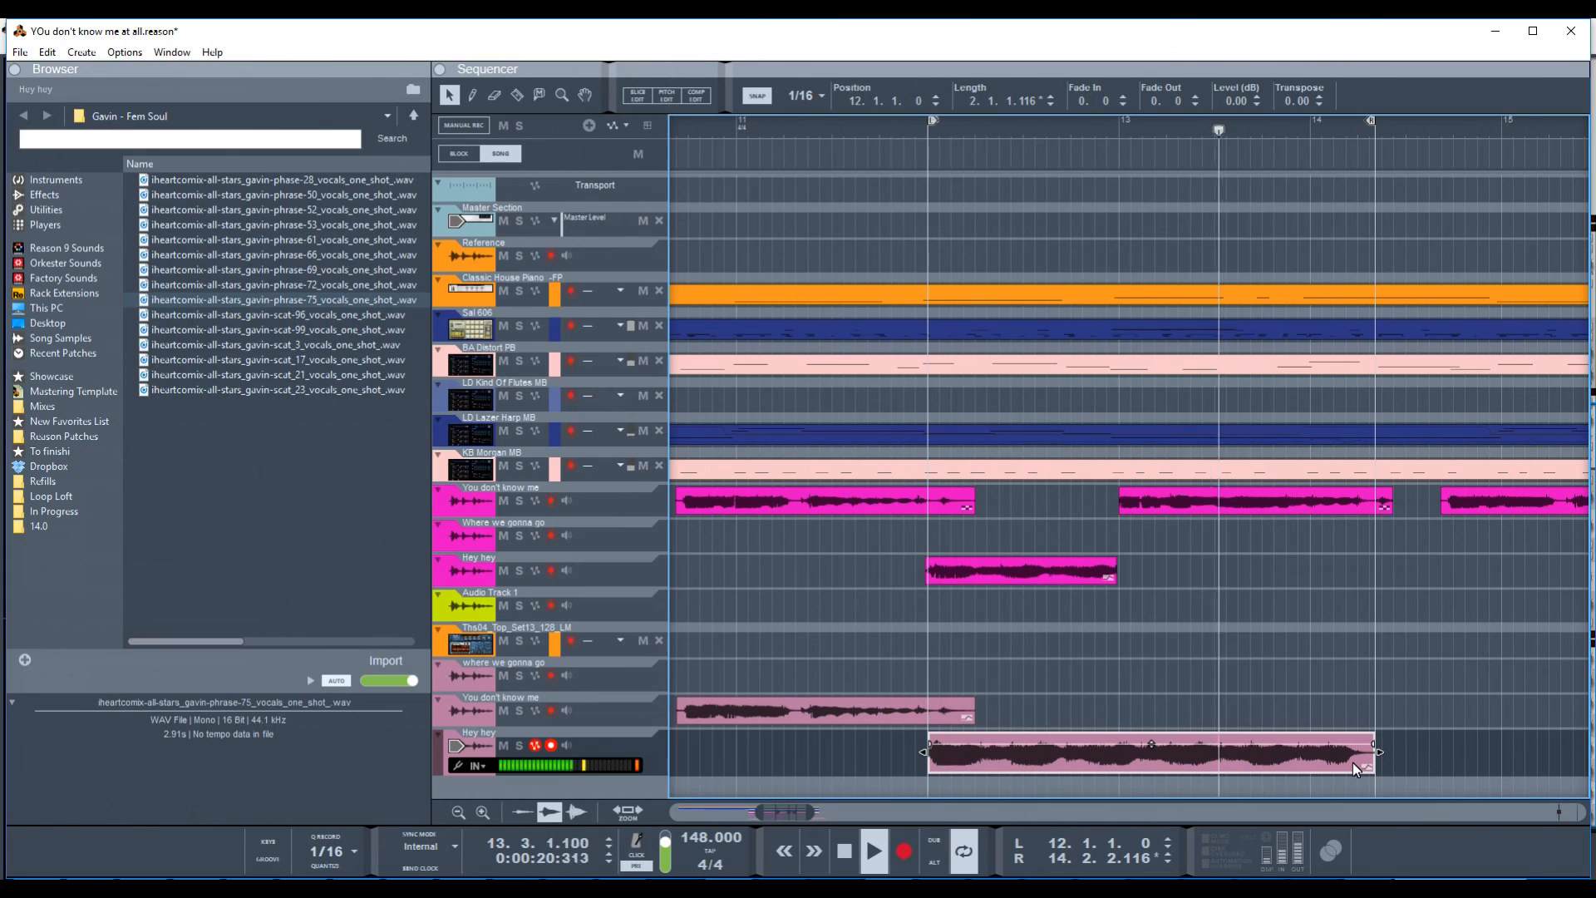
pyautogui.press('space')
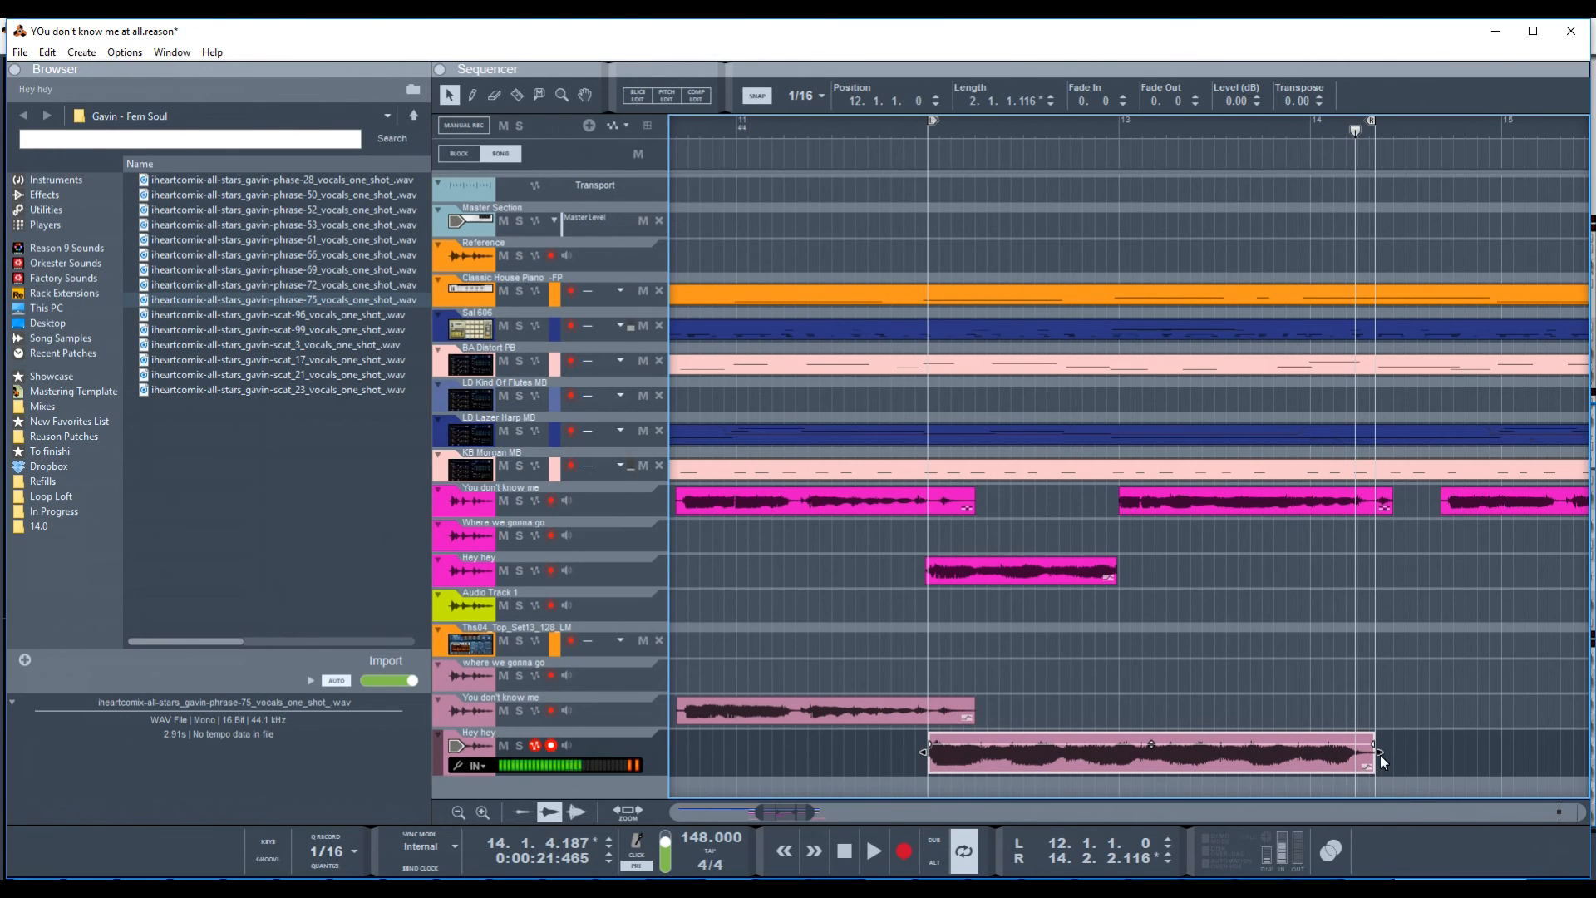
# - Shorten the lower Hey hey clip from its end to a length of 1.0.0.0
pyautogui.moveTo(1380, 754); pyautogui.dragTo(1117, 763)
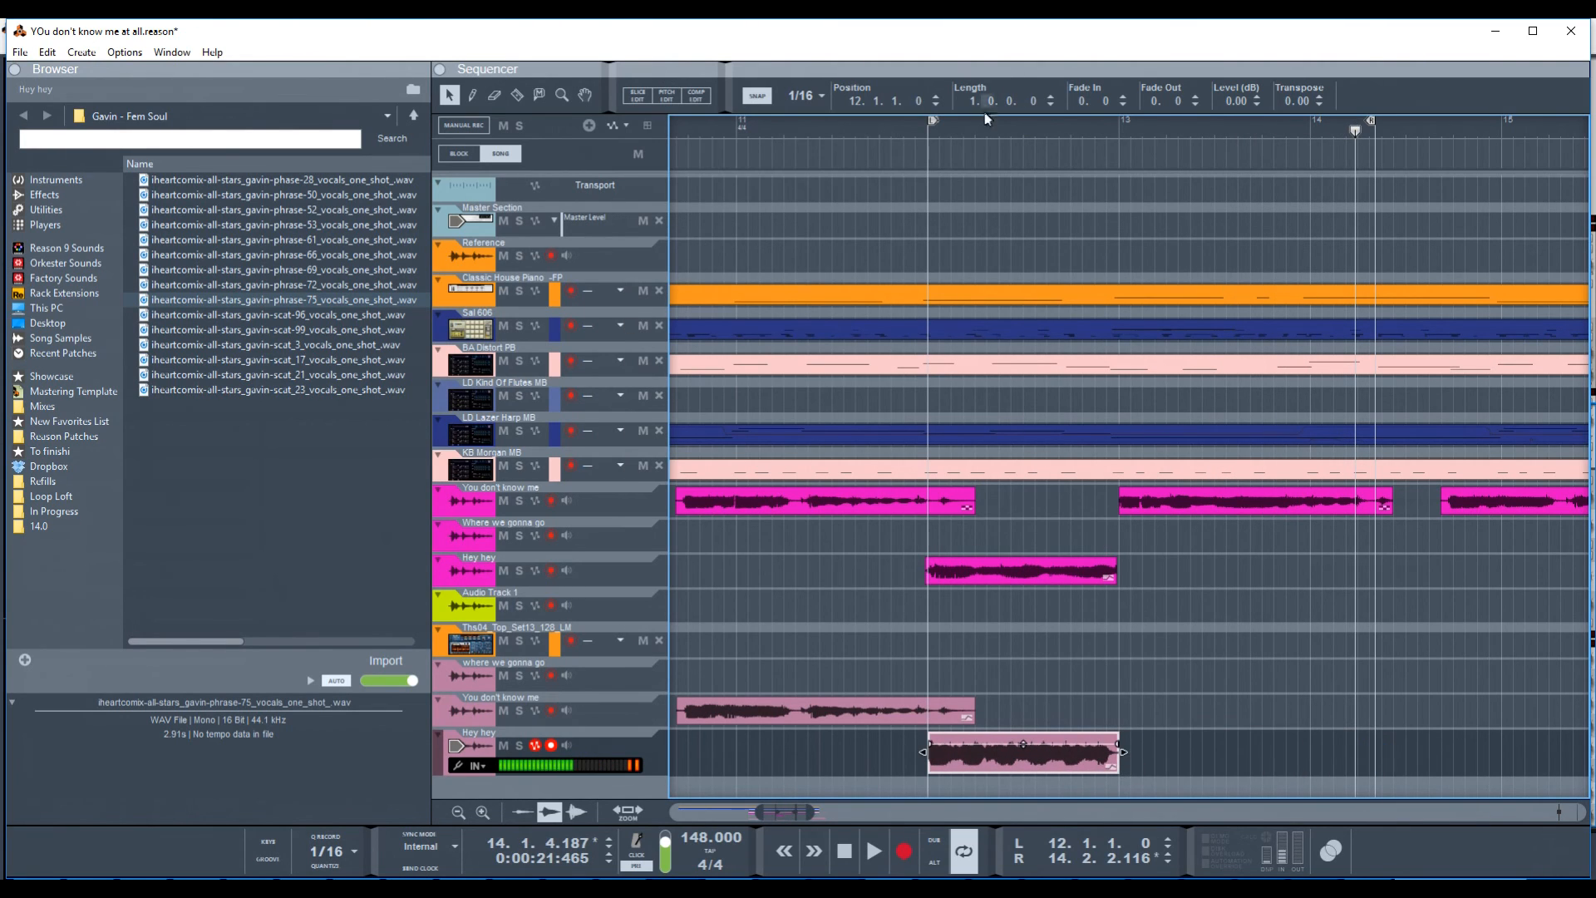
# - Play the shortened lower Hey hey clip from bar 12 and undo its last trim
pyautogui.click(927, 135)
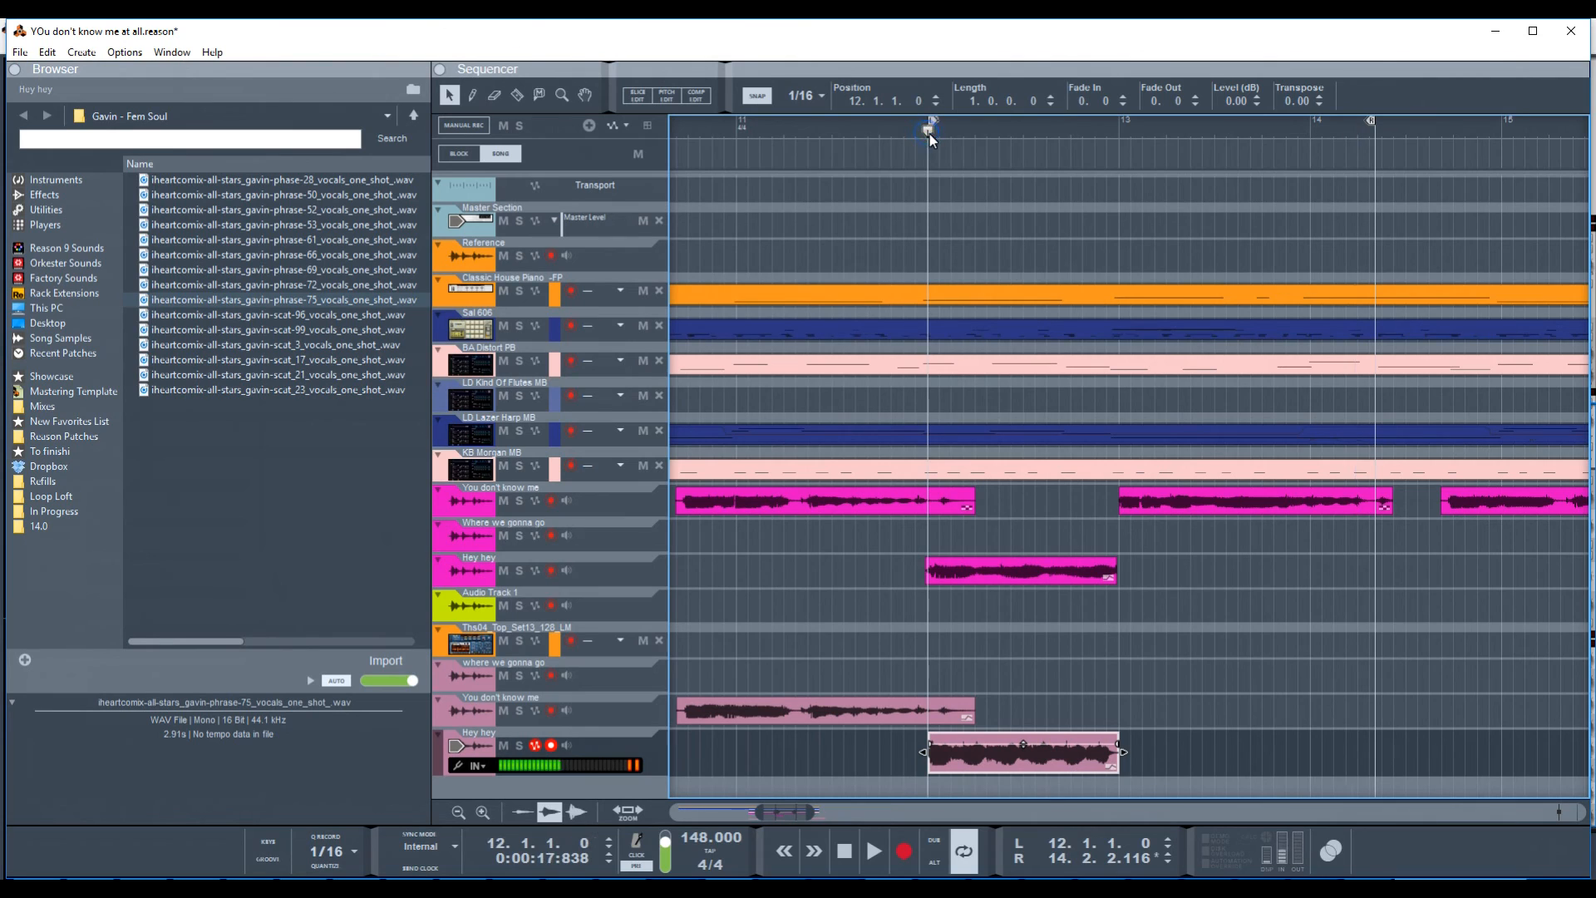
pyautogui.press('space')
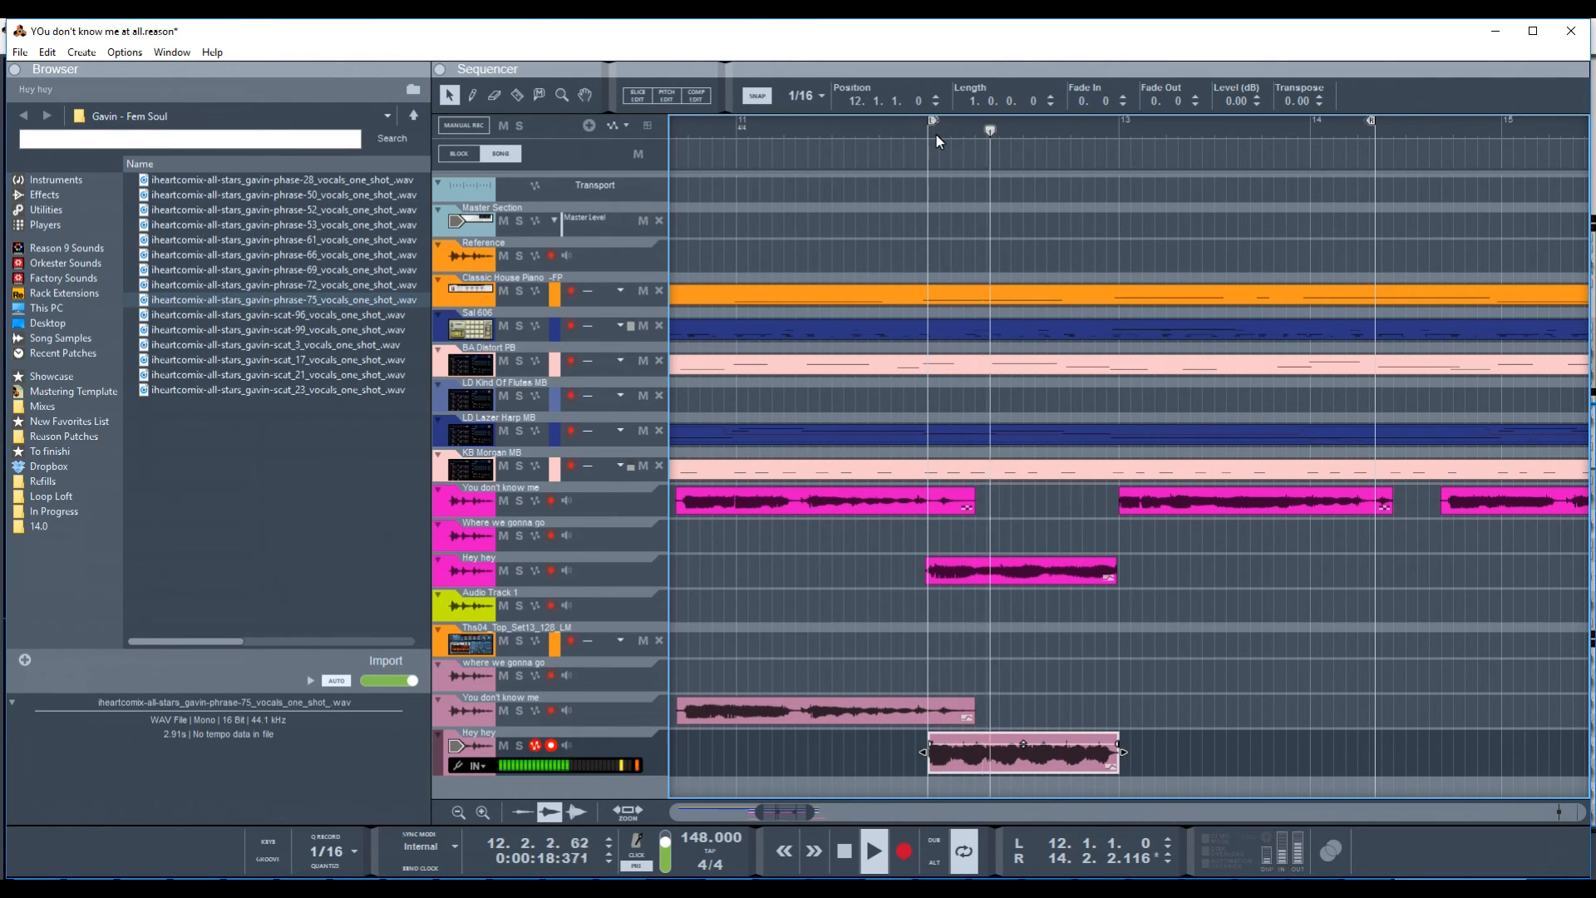
pyautogui.press('space')
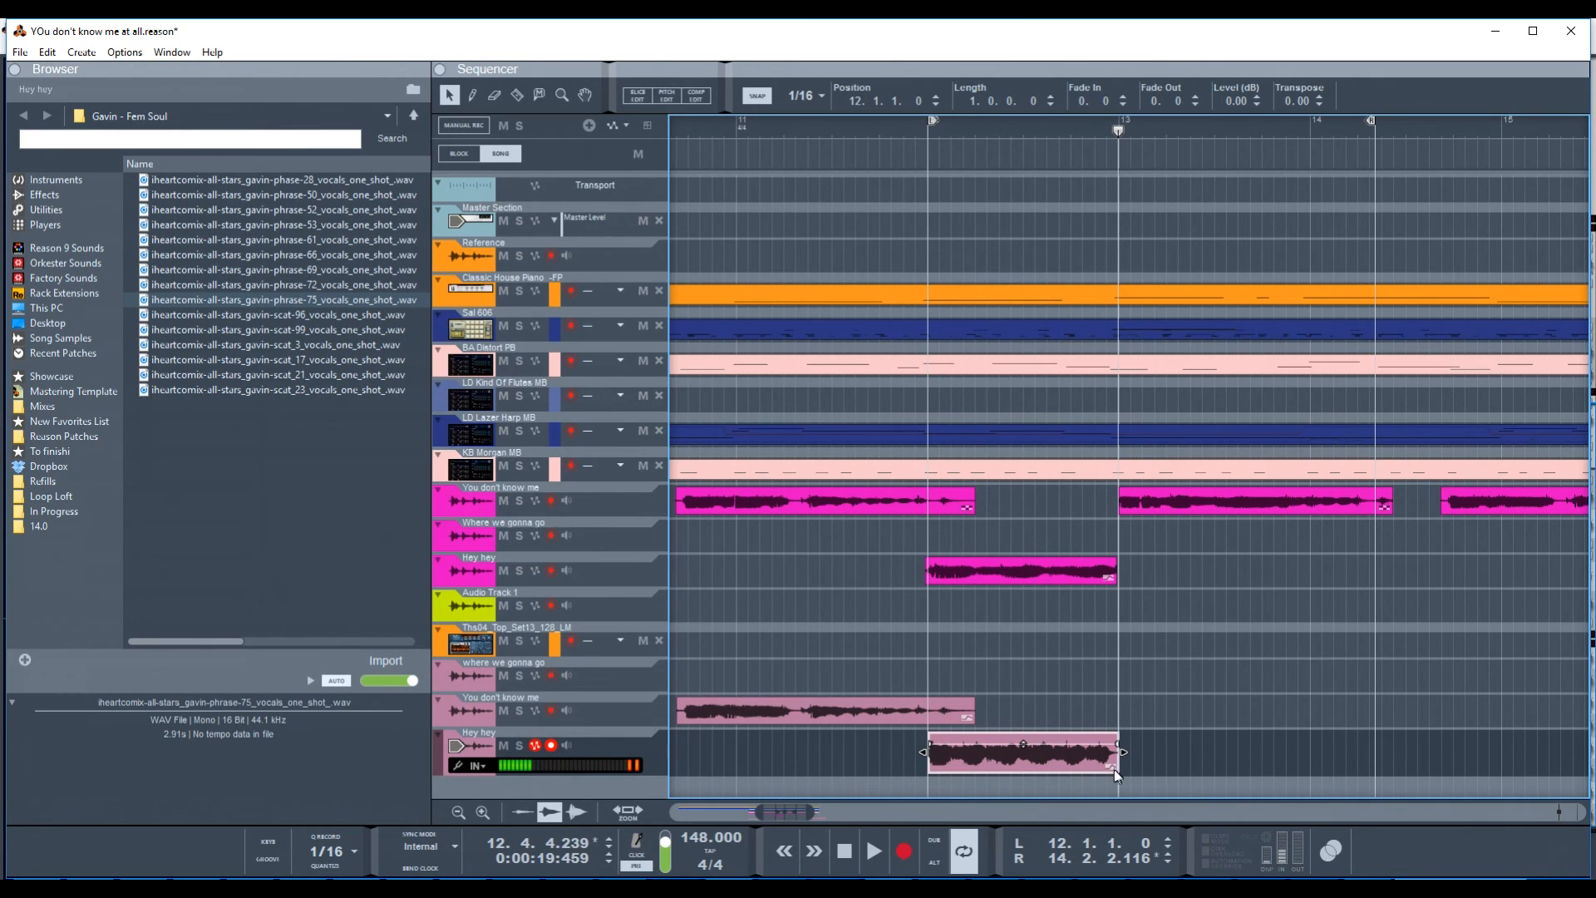
pyautogui.hotkey('ctrl', 'z')
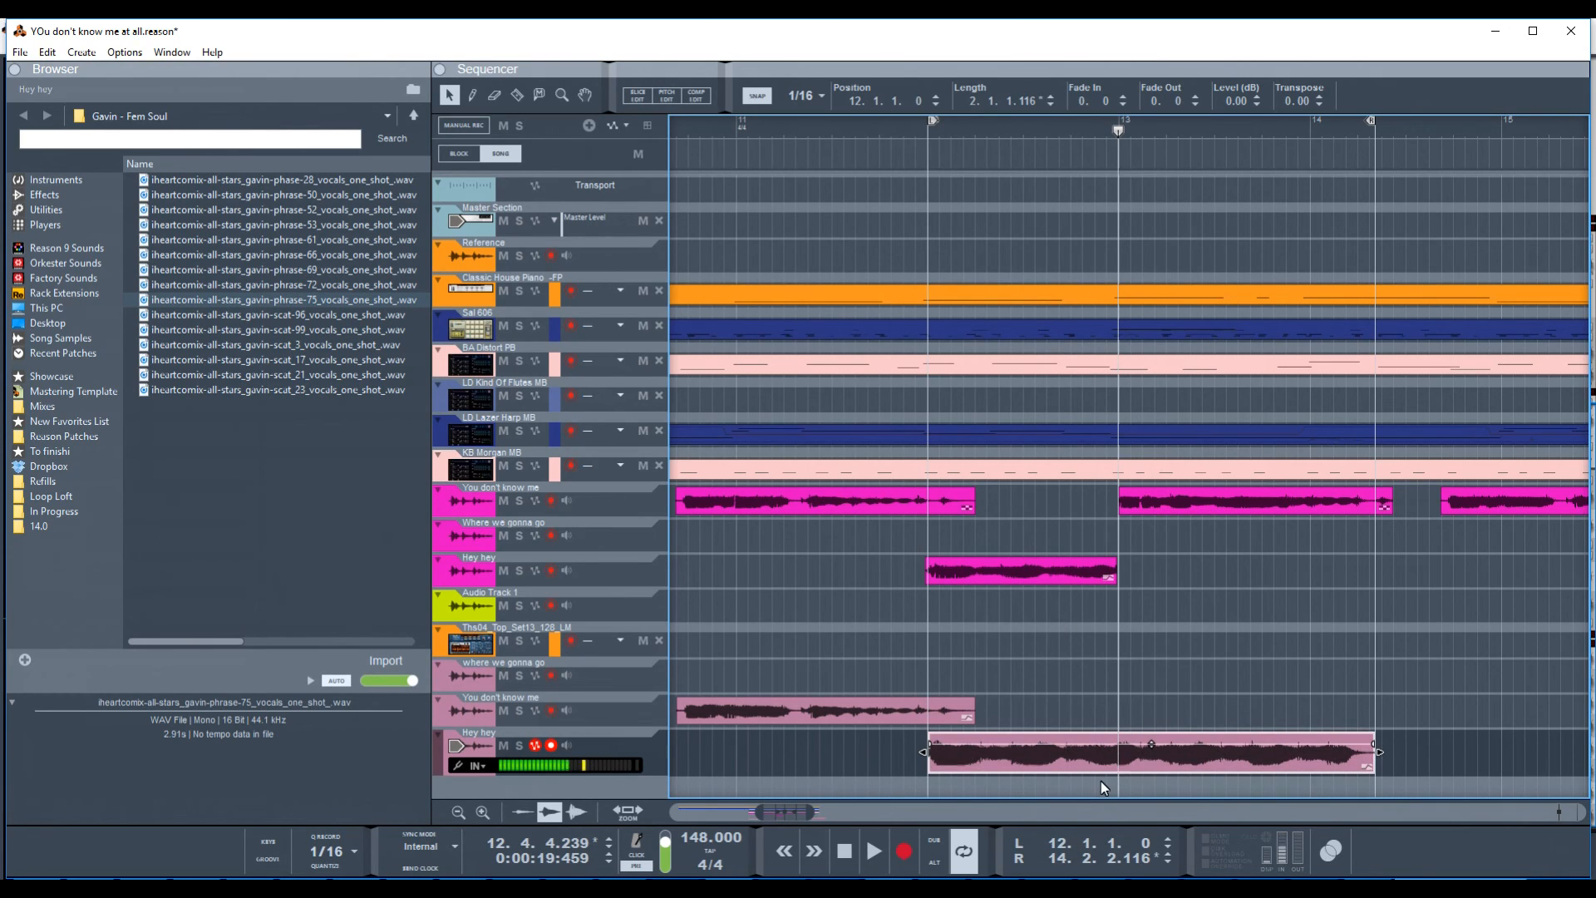
# - Play the lower Hey hey clip from bar 12 and stop shortly after bar 13 to find its cut point
pyautogui.click(929, 132)
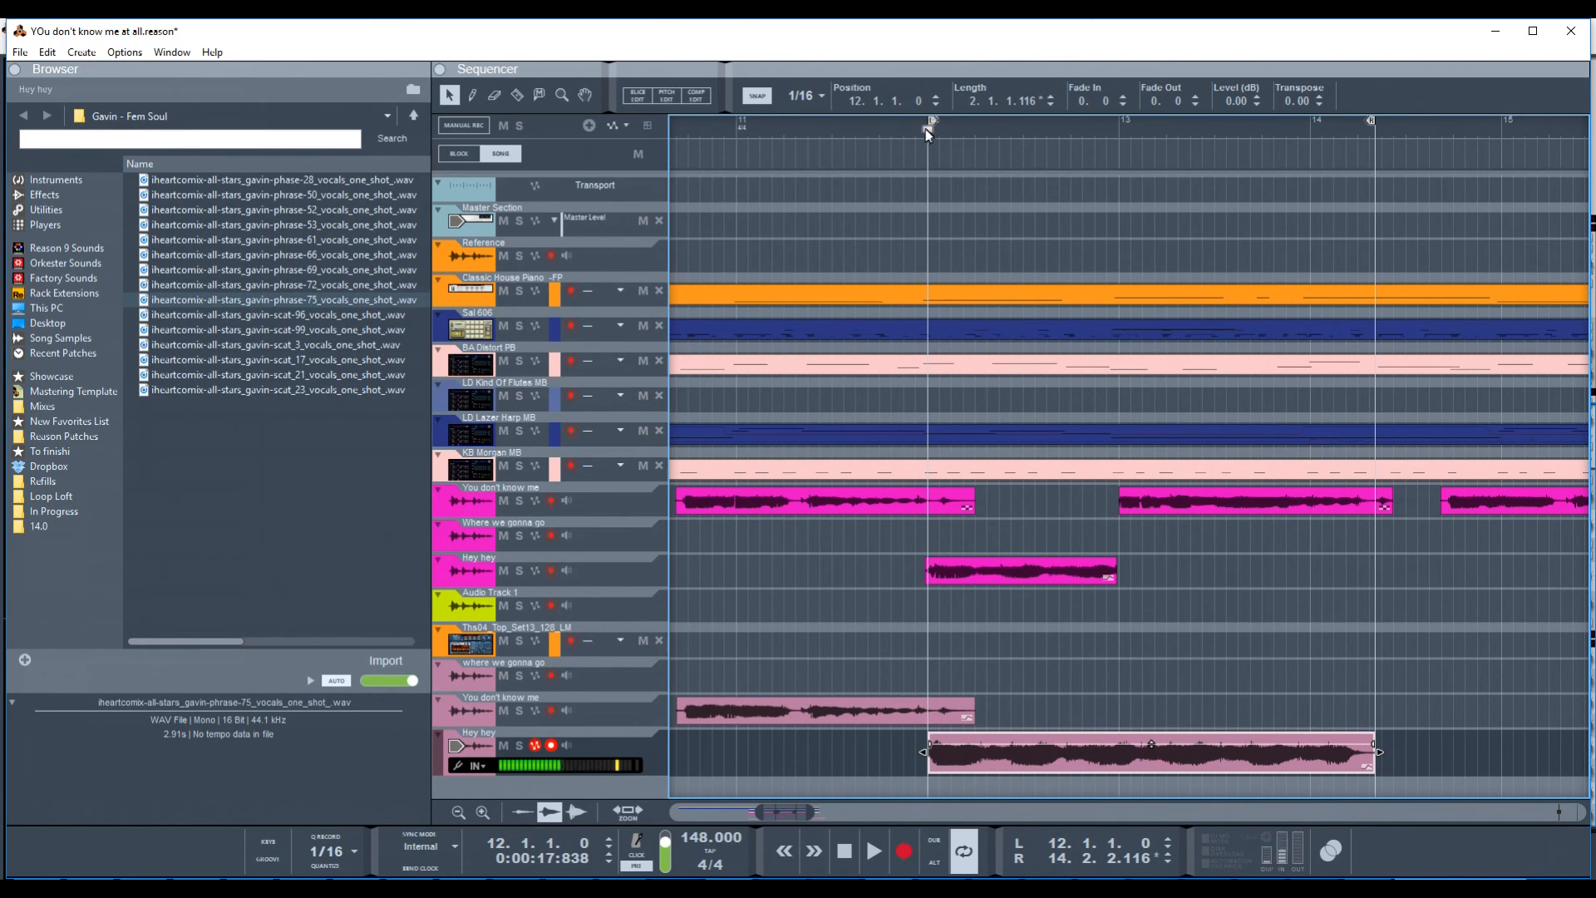
pyautogui.press('space')
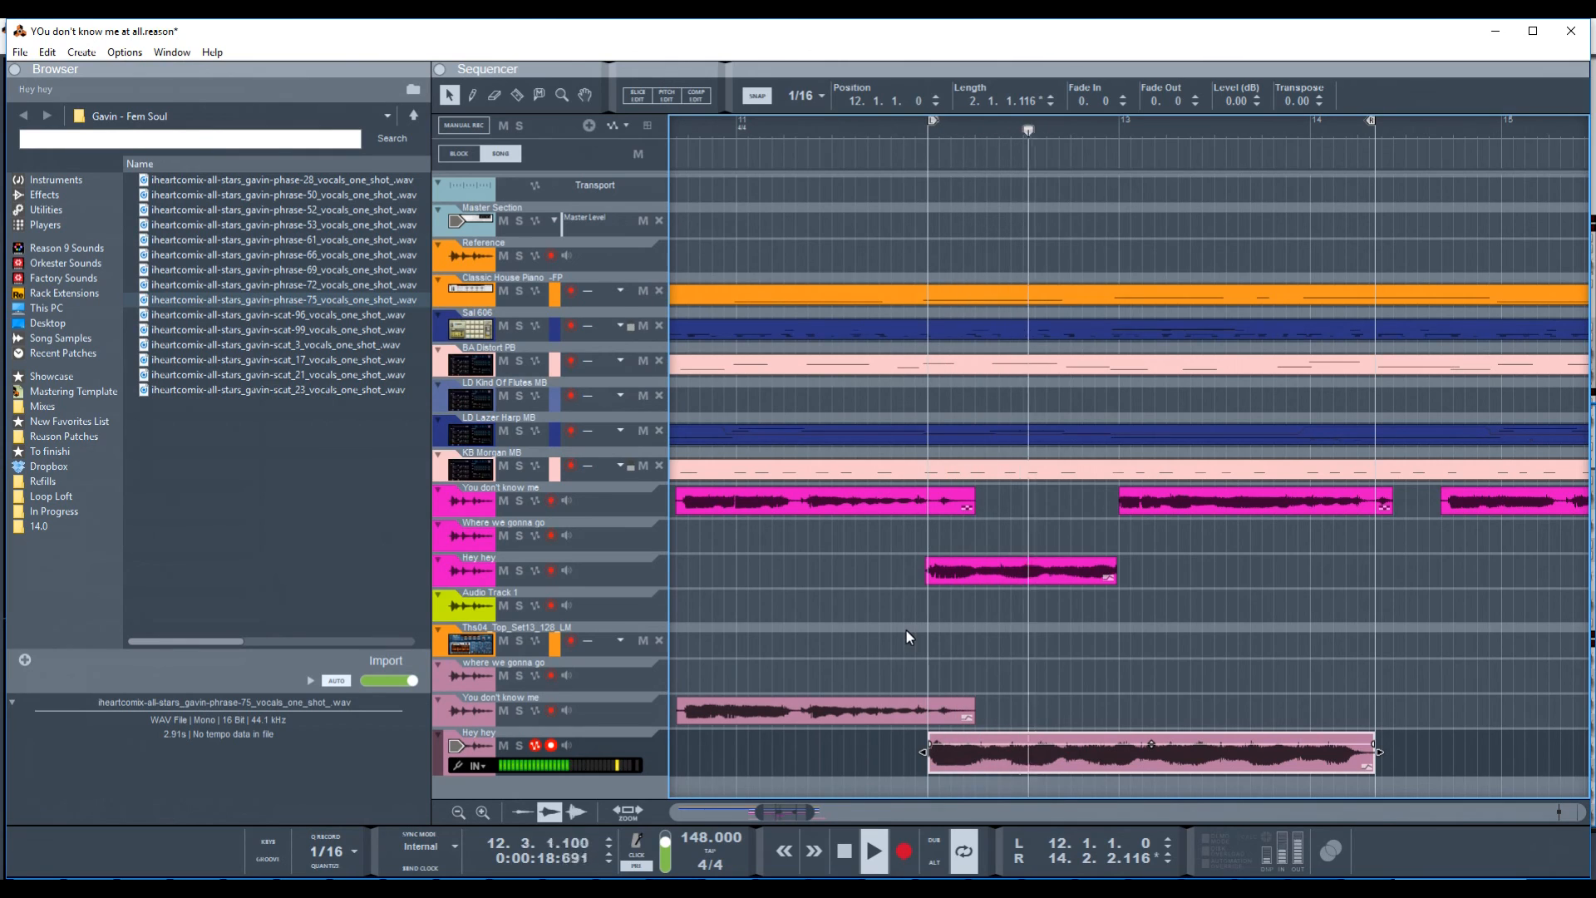
pyautogui.press('space')
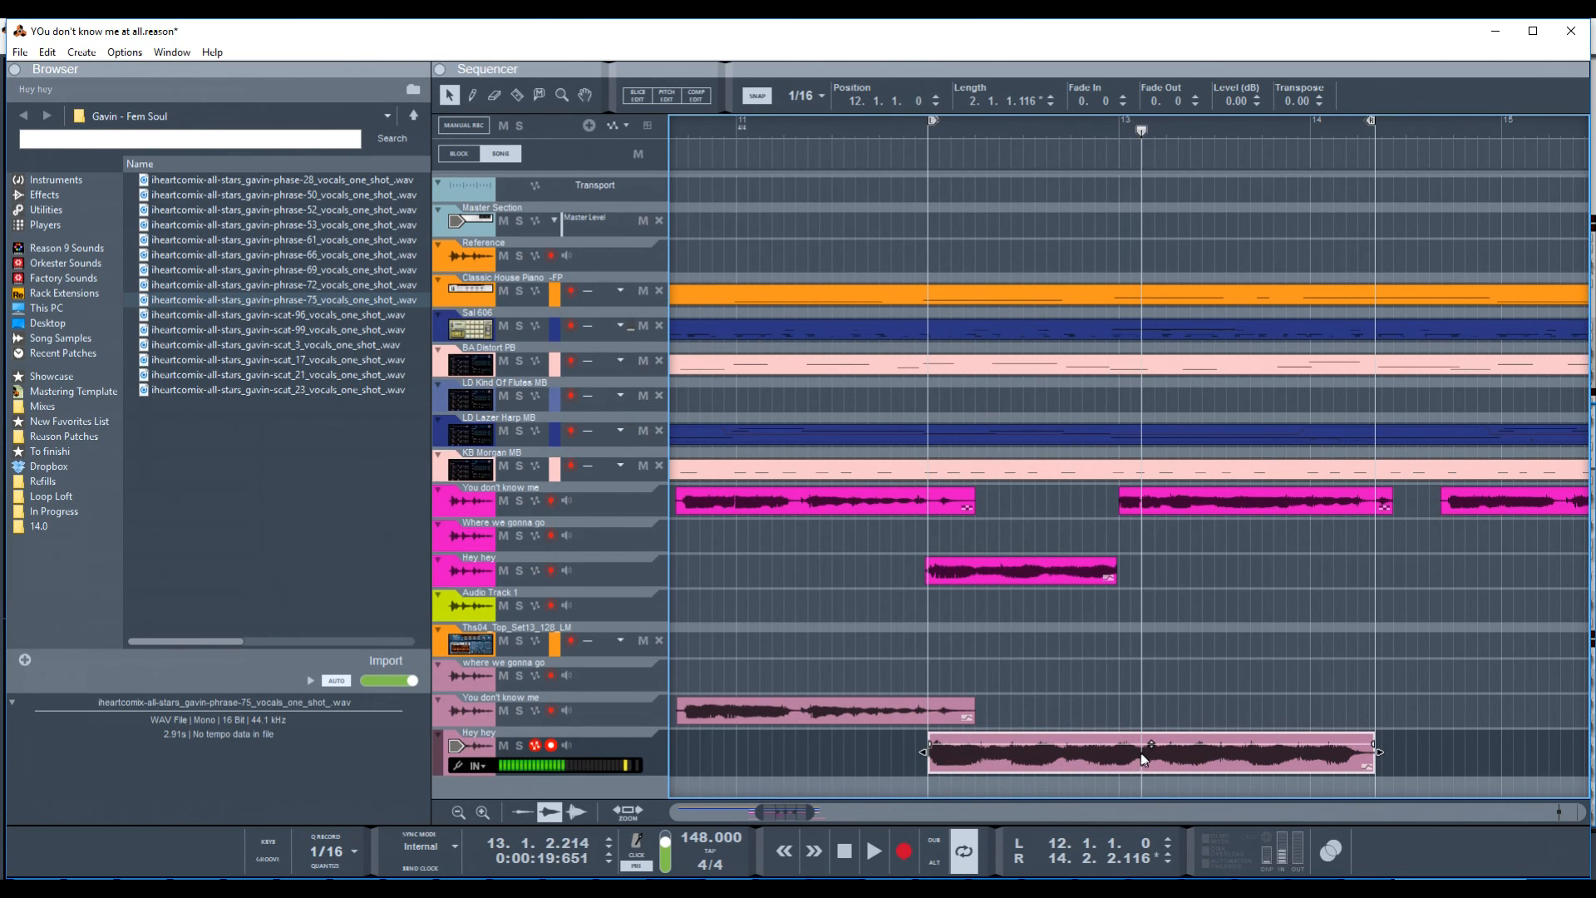
# - Split the lower Hey hey clip at the playhead, at 13.1.2.216, and delete the part after the cut
pyautogui.press('z')
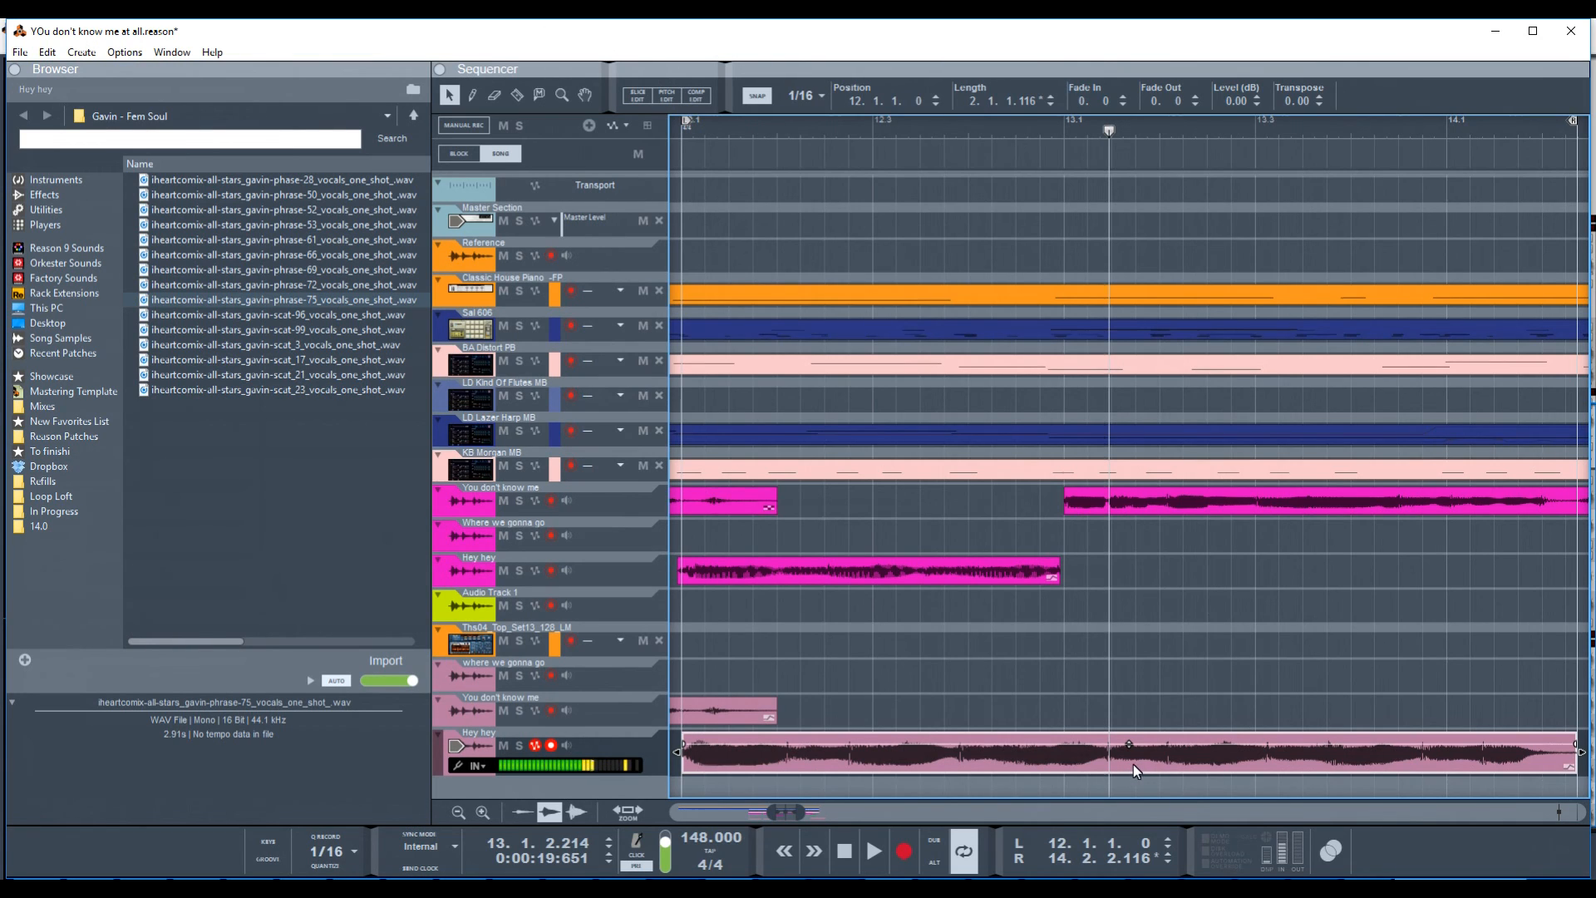
pyautogui.keyDown('ctrl'); pyautogui.scroll(3, 1134, 765); pyautogui.keyUp('ctrl')
pyautogui.keyDown('ctrl'); pyautogui.scroll(3, 1070, 761); pyautogui.keyUp('ctrl')
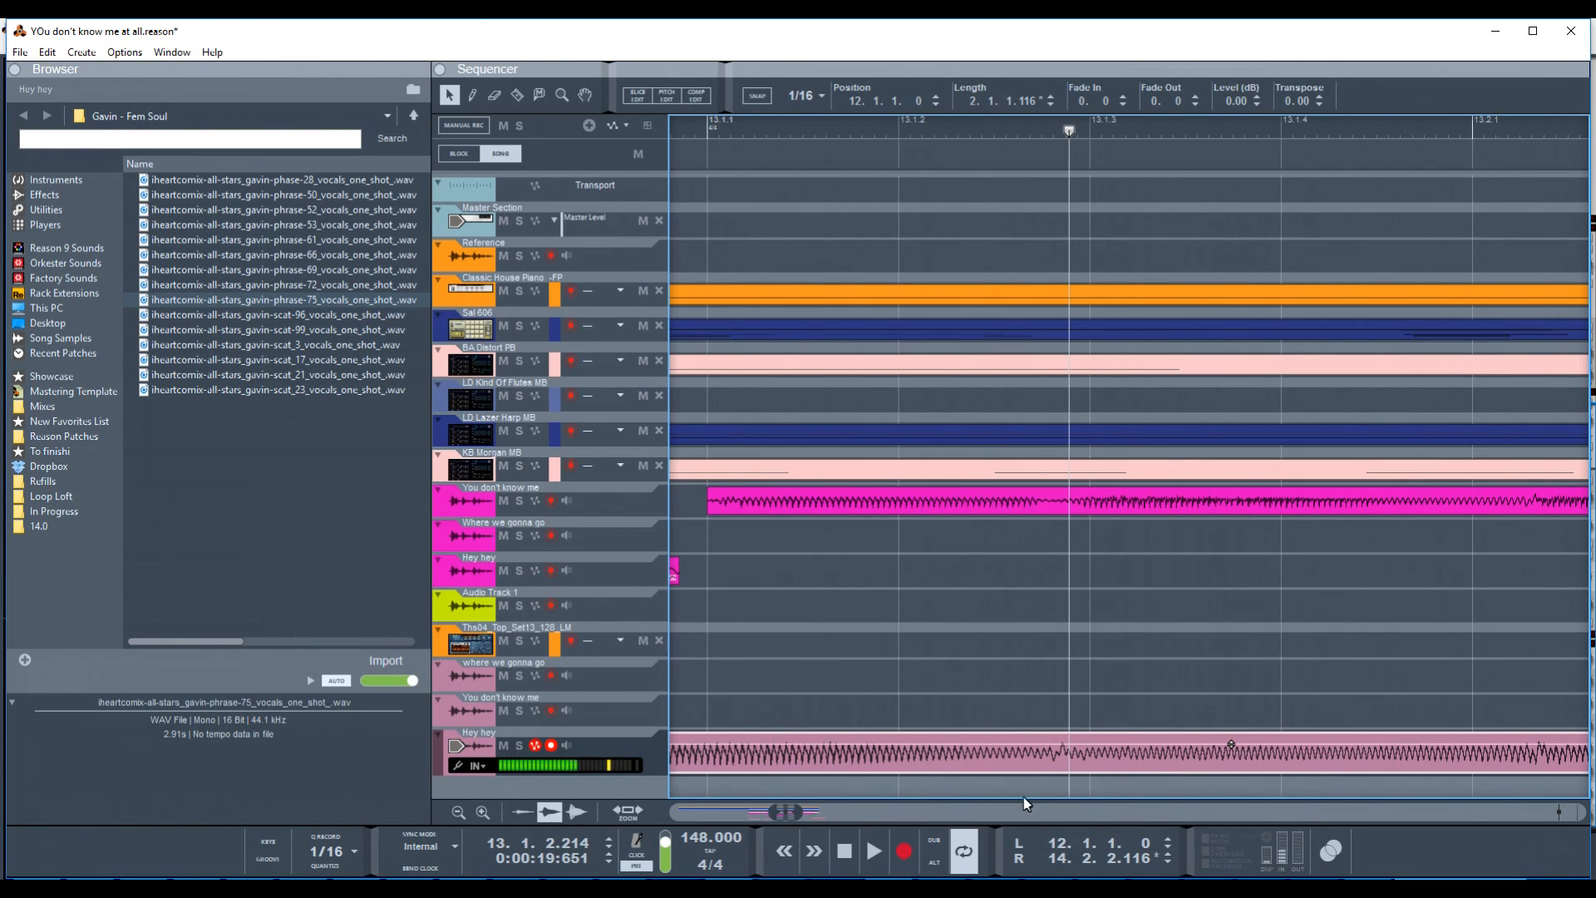
pyautogui.press('r')
pyautogui.click(1071, 765)
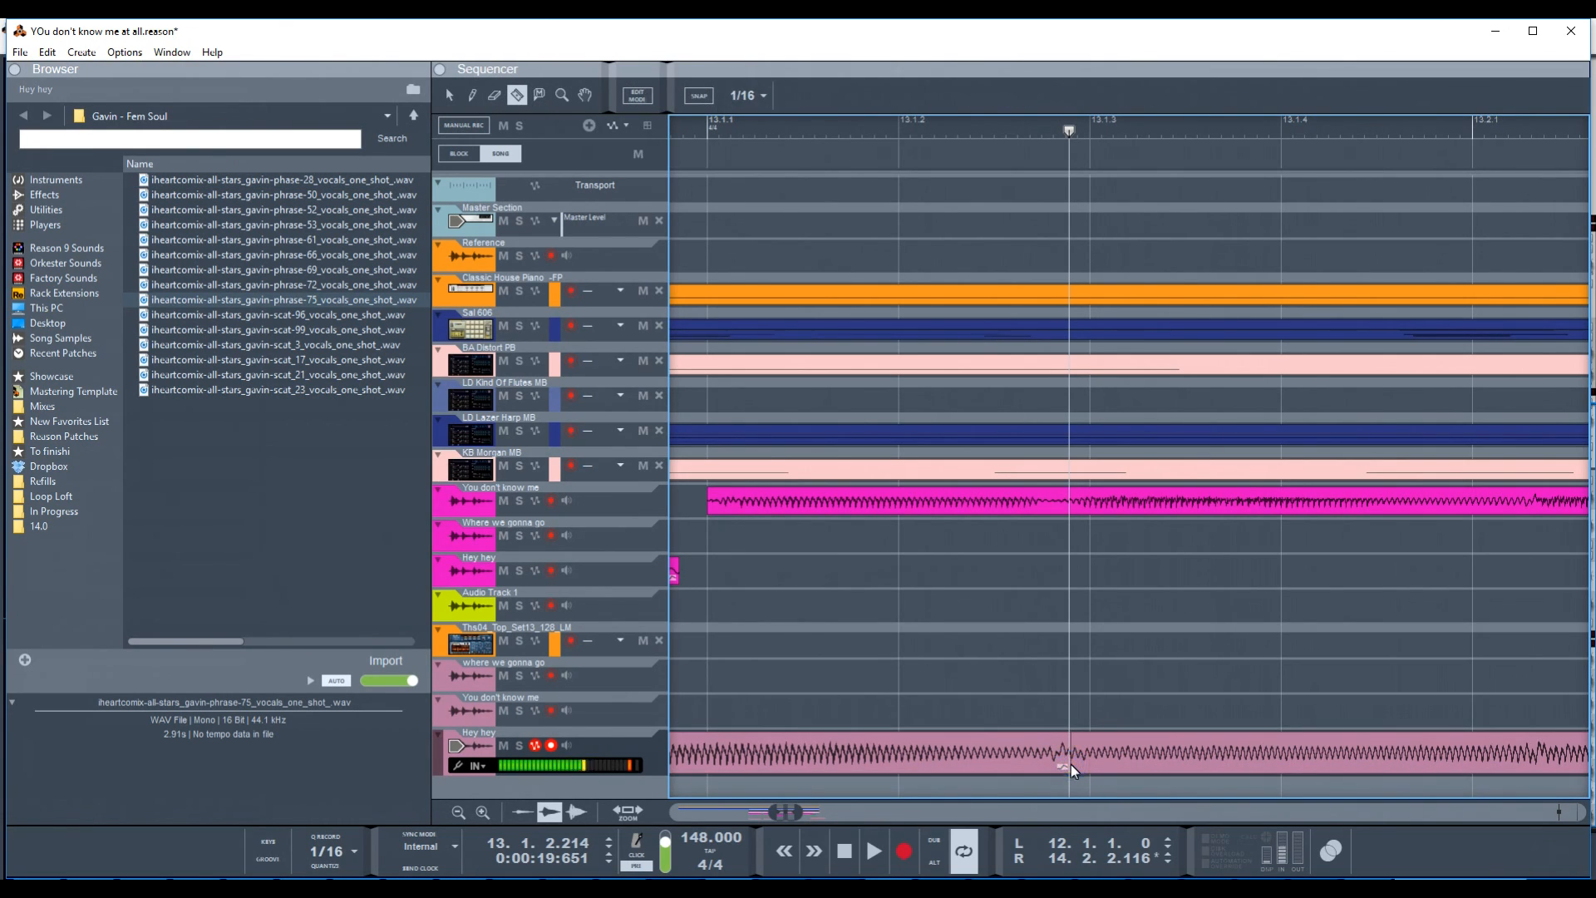
pyautogui.press('q')
pyautogui.click(1109, 761)
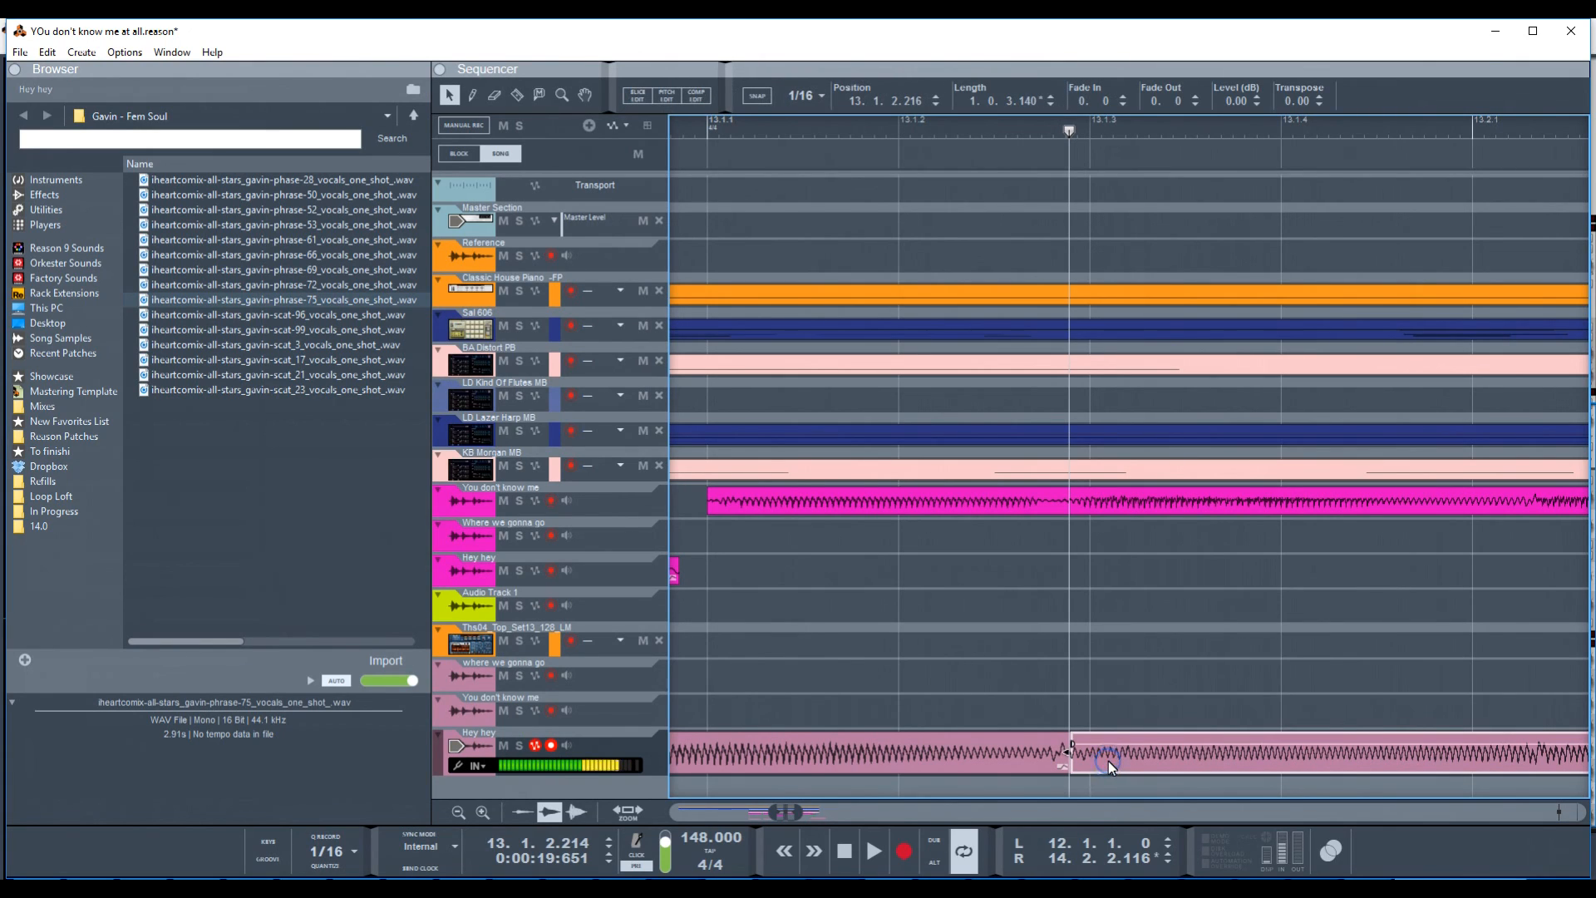
pyautogui.press('Delete')
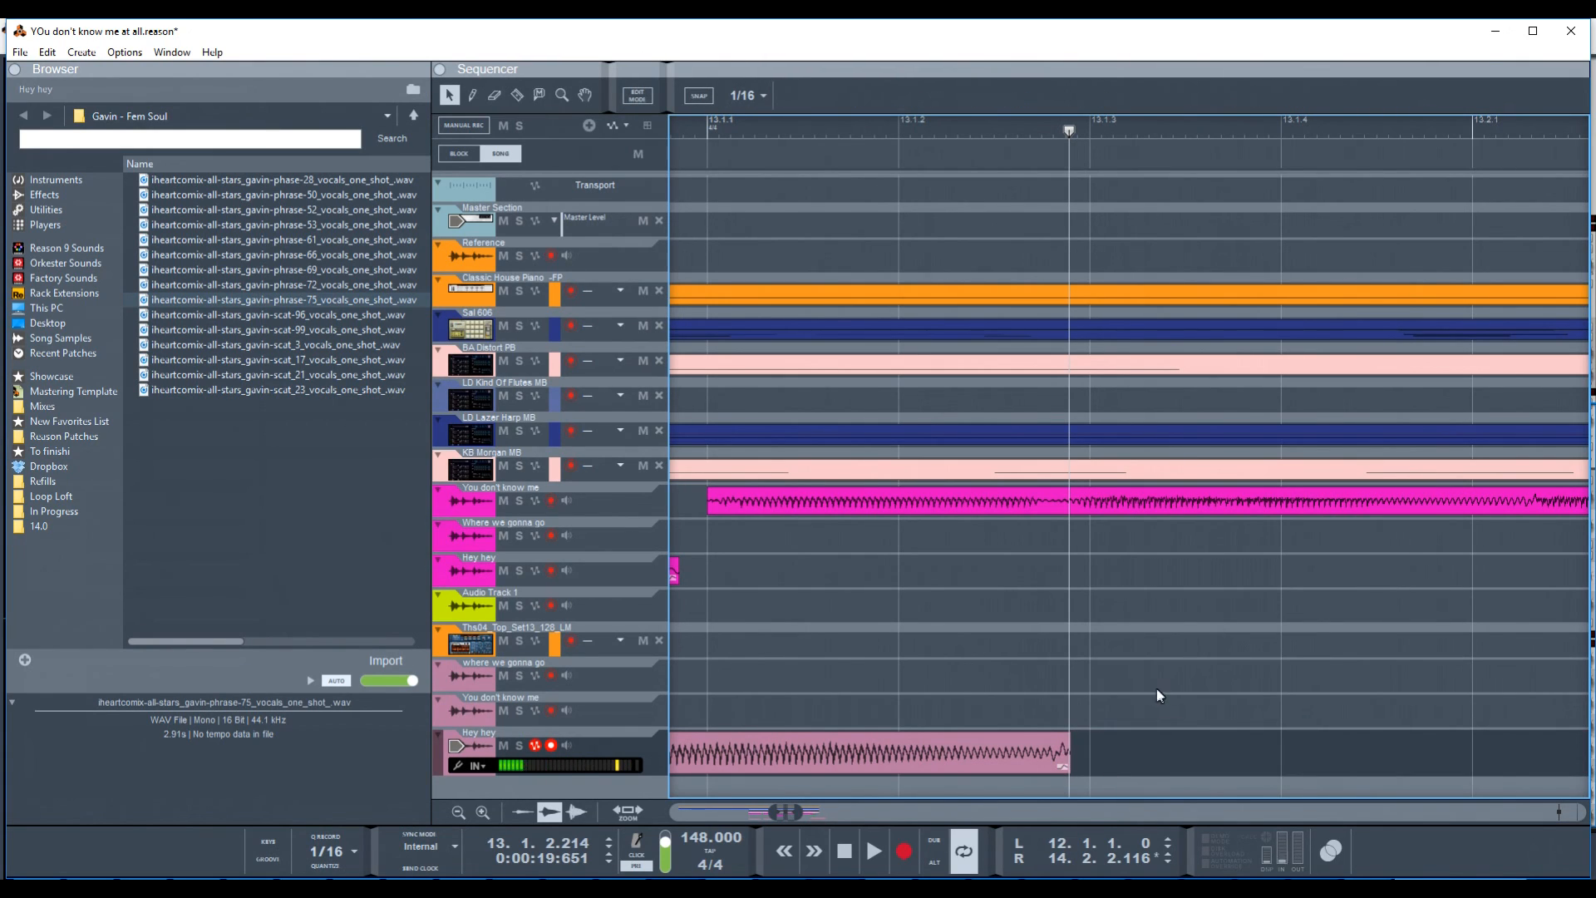
# - Play the end of the cut lower Hey hey clip and its entry from shortly before bar 12
pyautogui.click(976, 757)
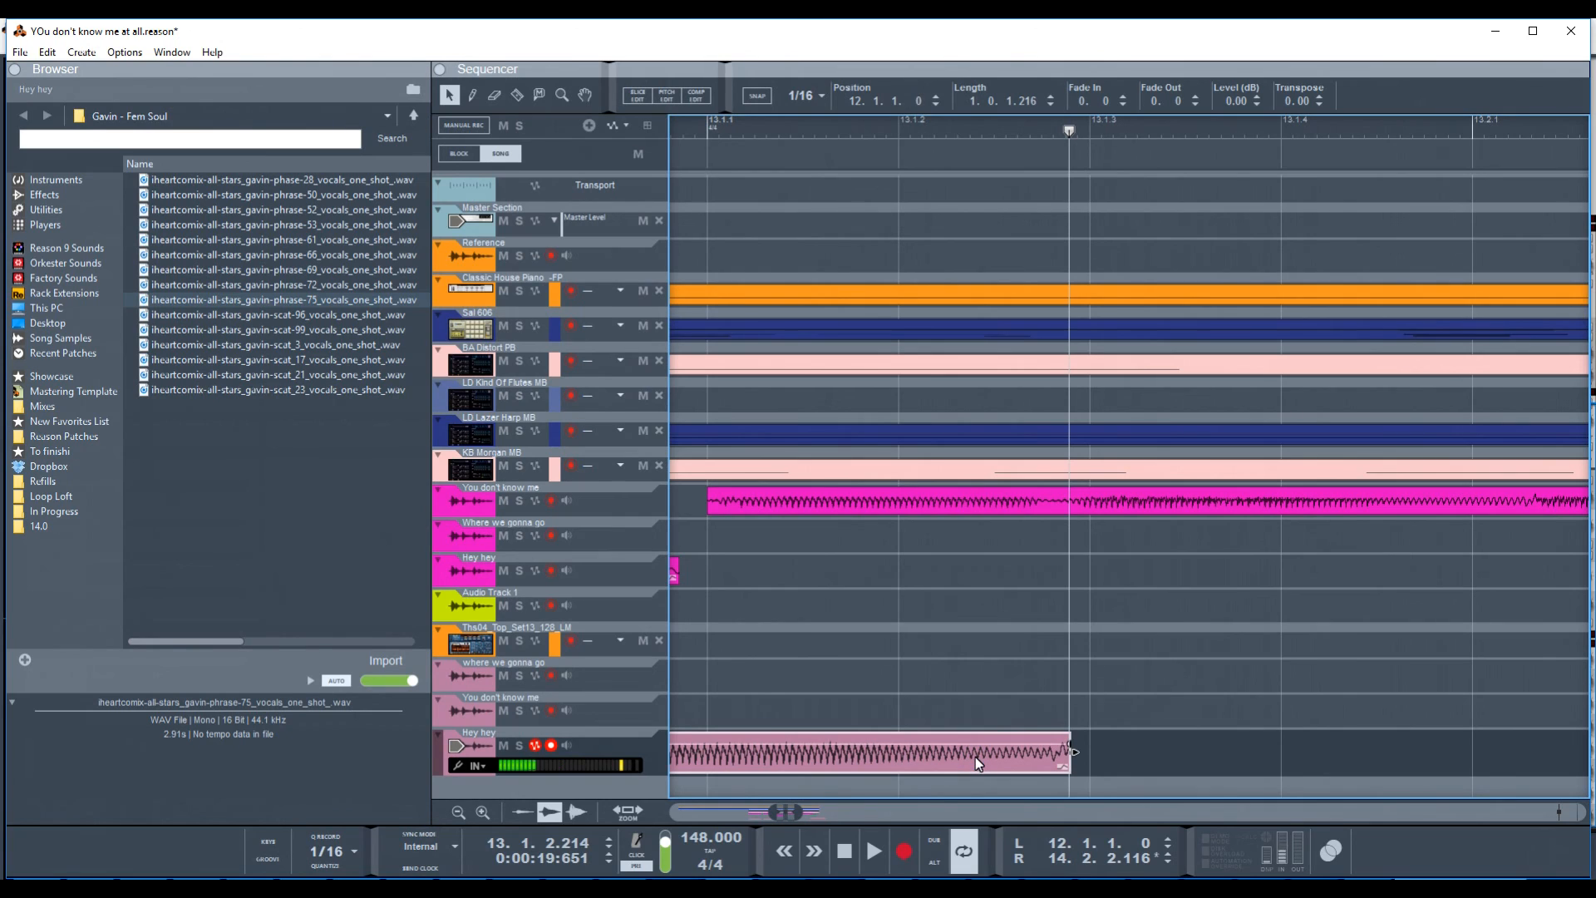
pyautogui.press('z')
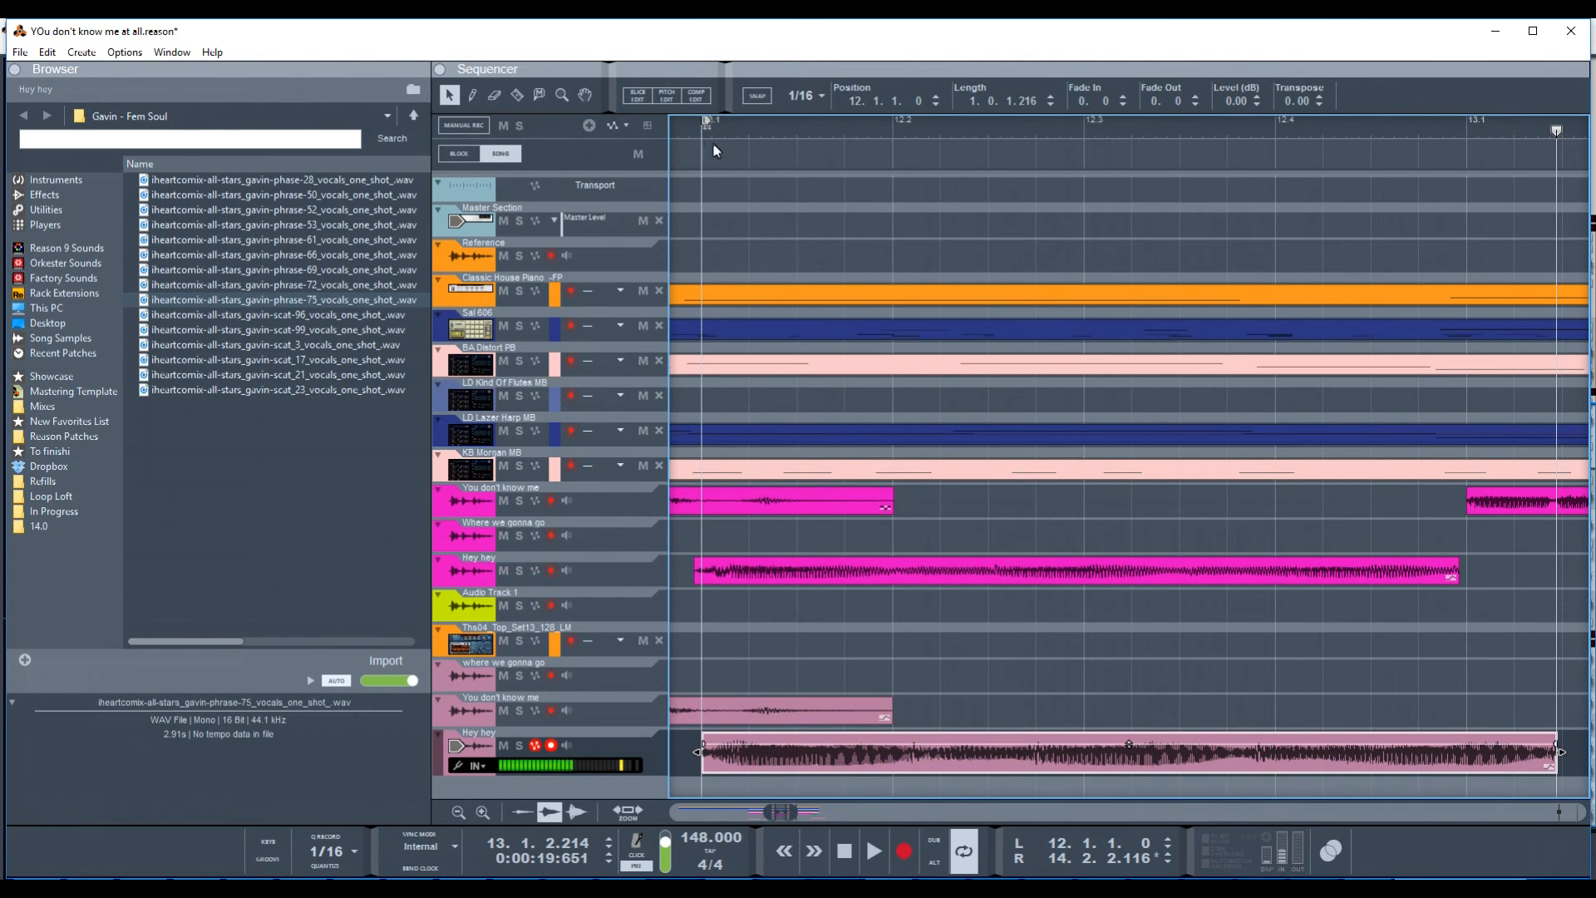
pyautogui.click(1242, 120)
pyautogui.press('space')
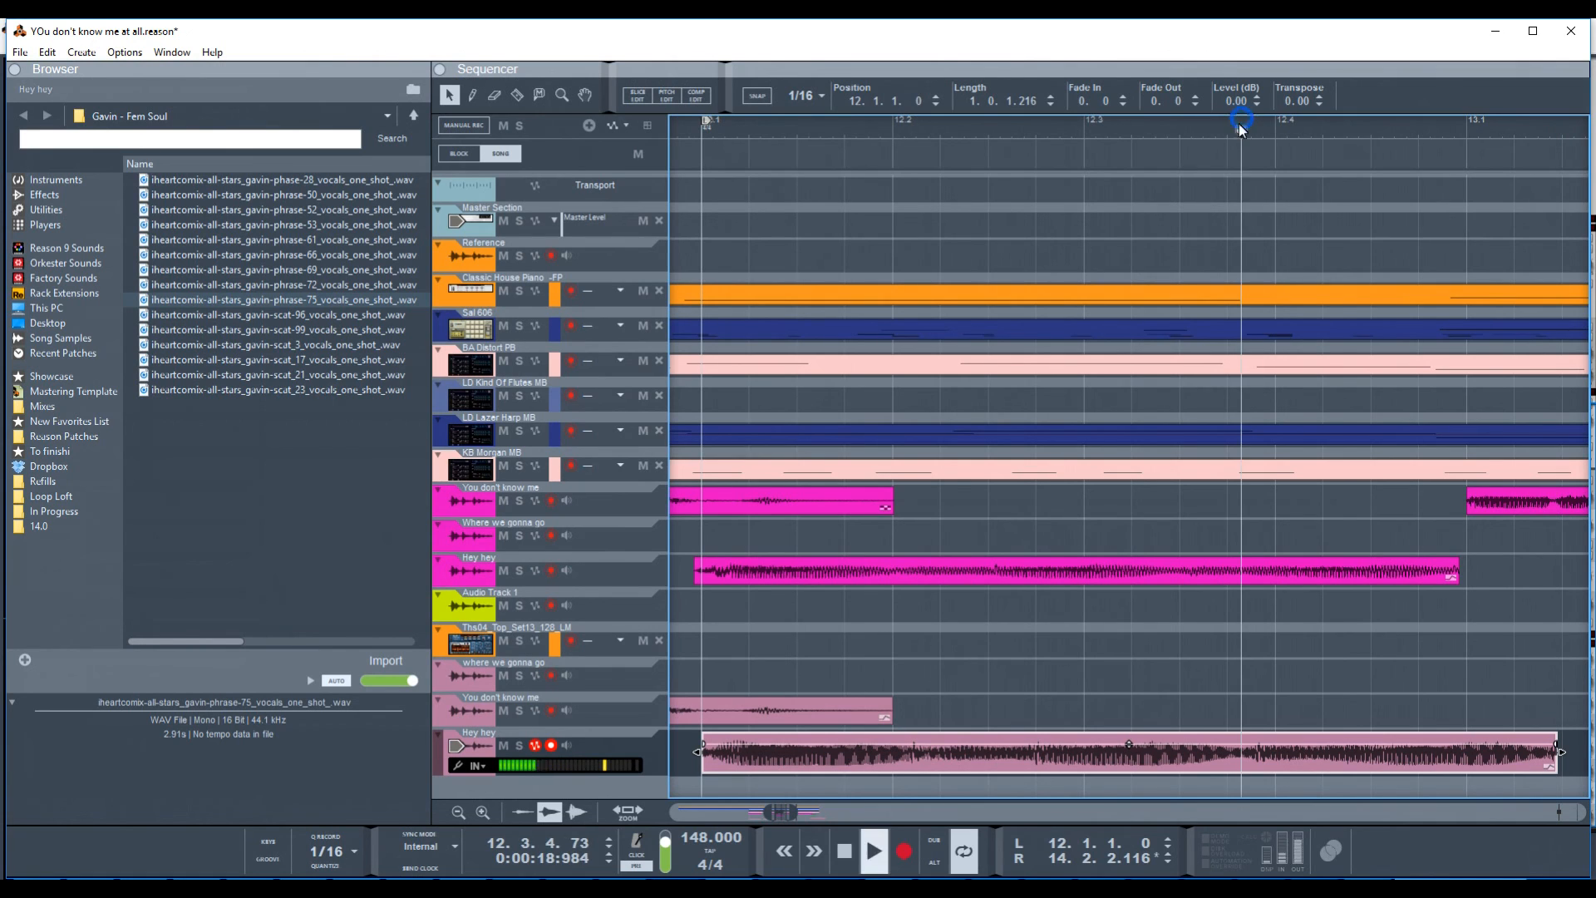
pyautogui.press('space')
pyautogui.scroll(-2, 1124, 790)
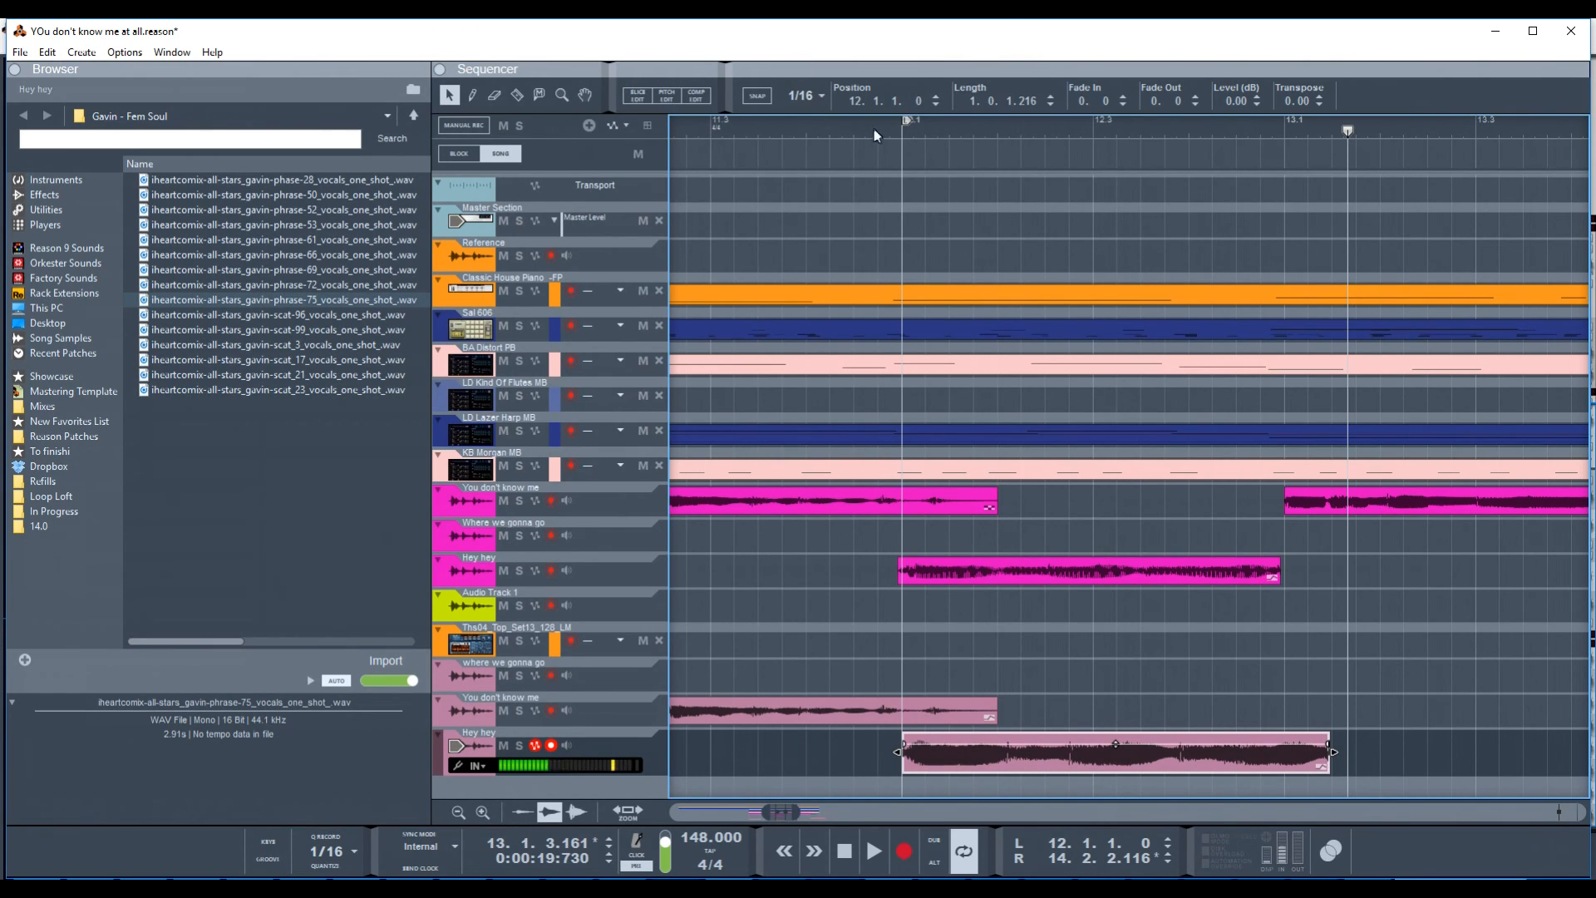
pyautogui.click(807, 135)
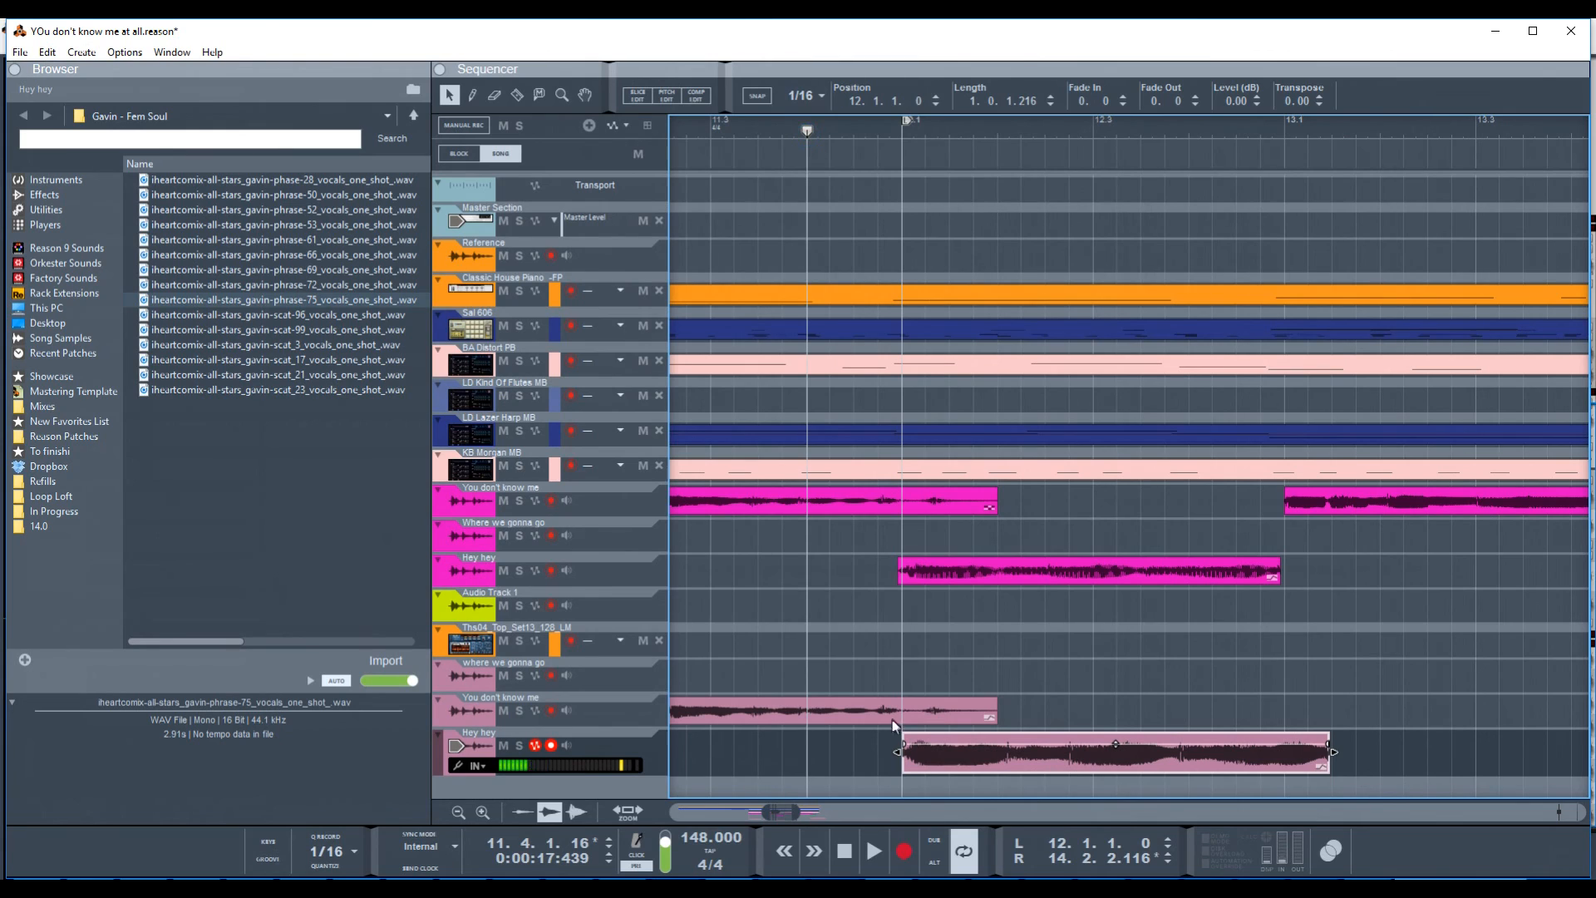
pyautogui.press('space')
pyautogui.press('space')
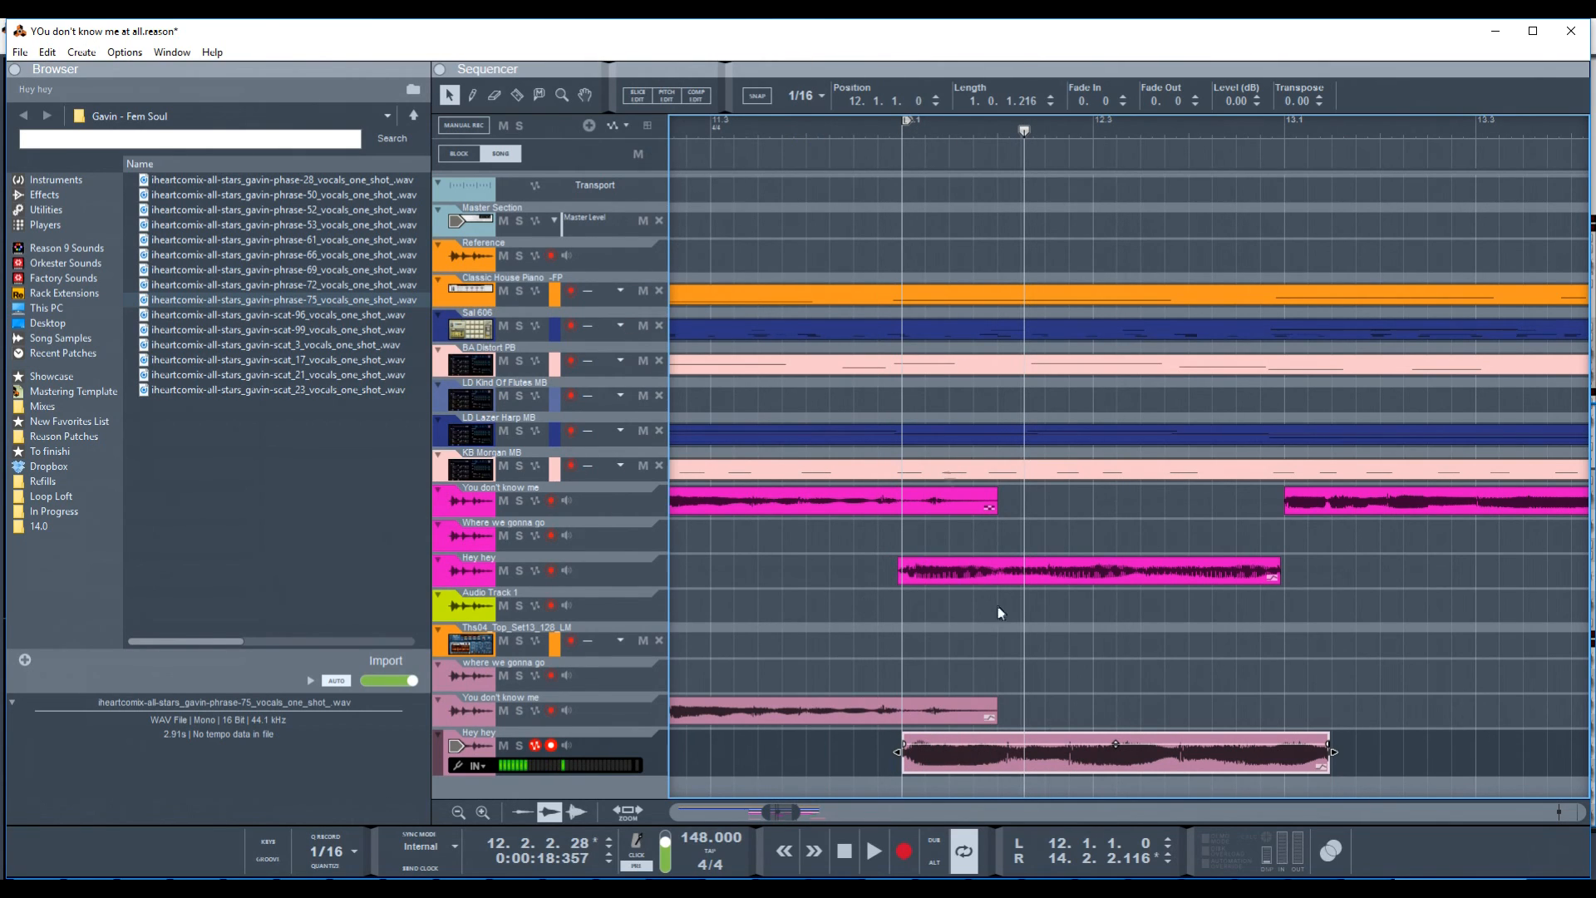
# - Lower the level of the lower Hey hey clip in two adjustments to -2.61 dB, playing from bar 11 to check each
pyautogui.scroll(-4, 882, 716)
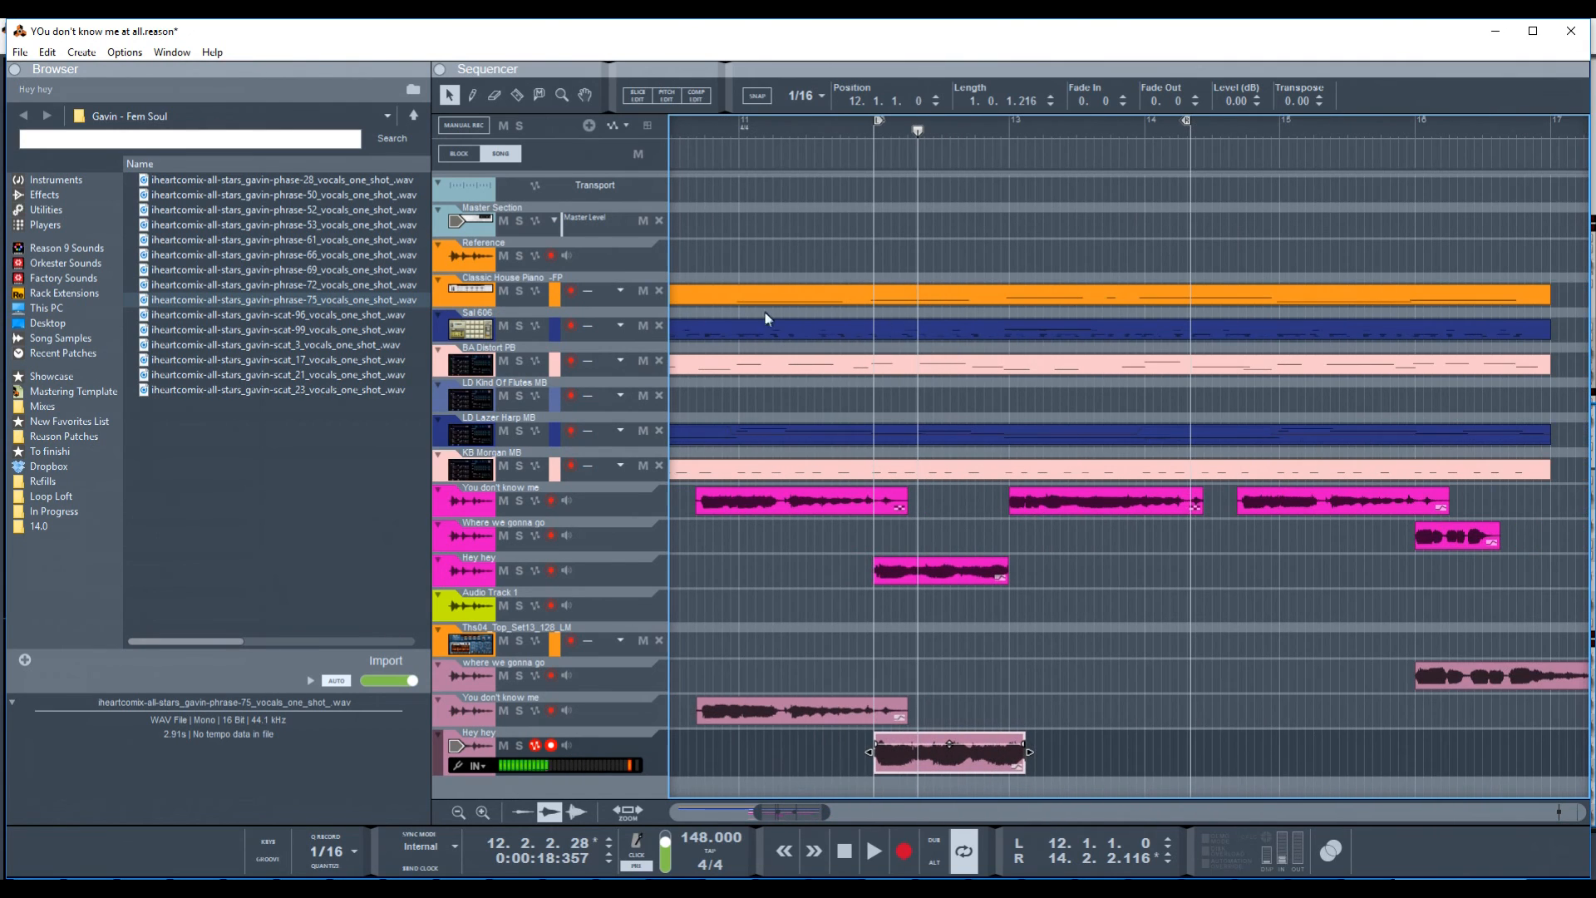
pyautogui.moveTo(949, 743); pyautogui.dragTo(954, 755)
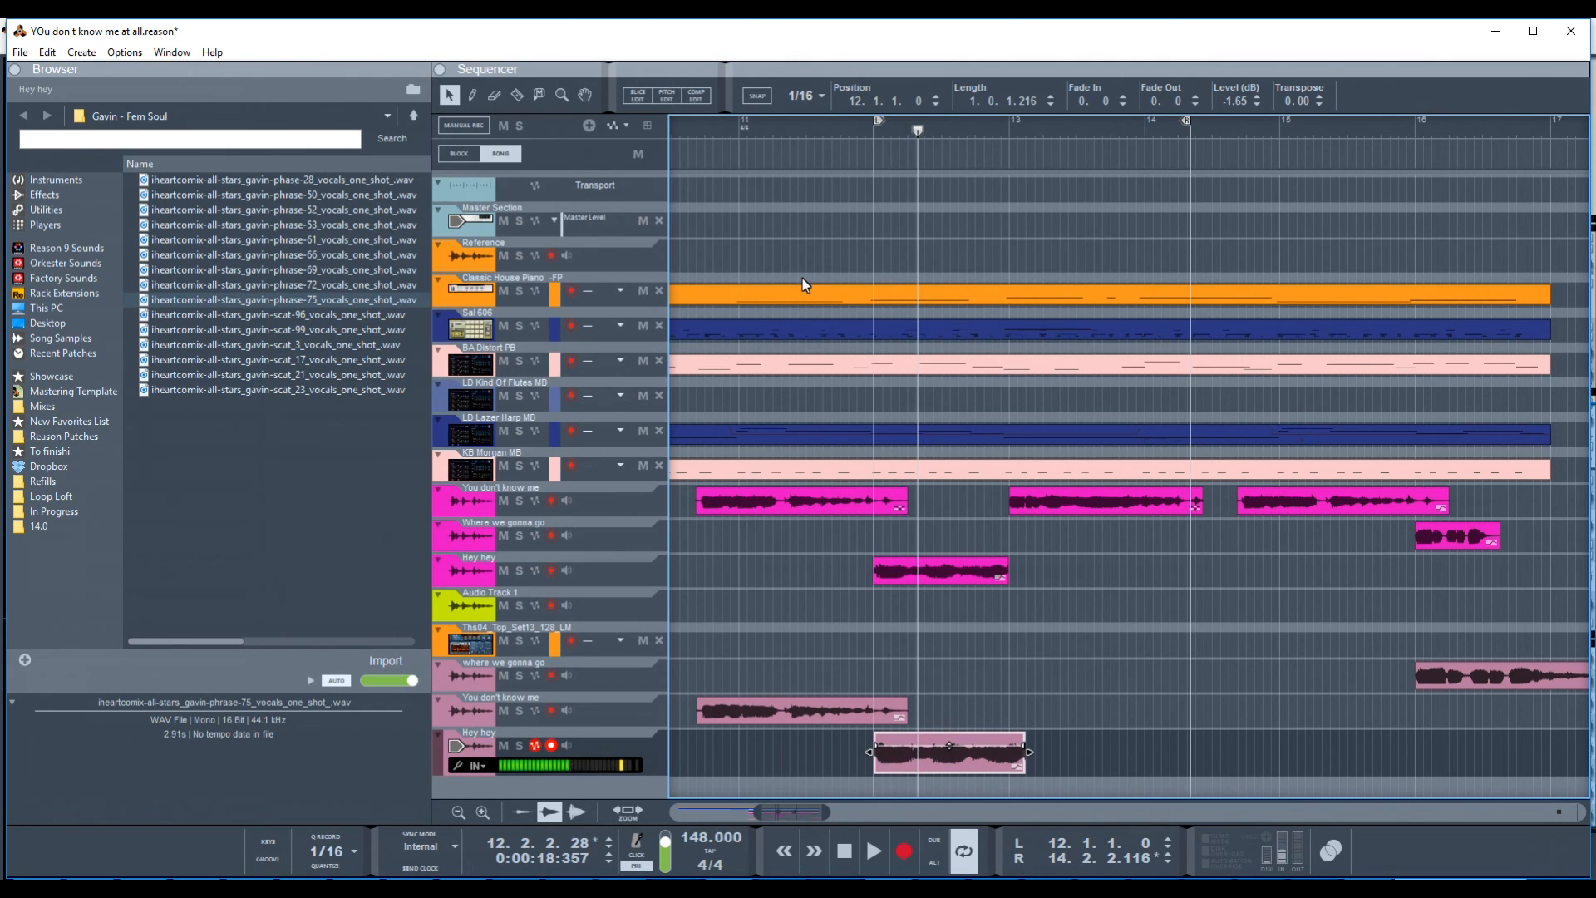
pyautogui.click(775, 128)
pyautogui.press('space')
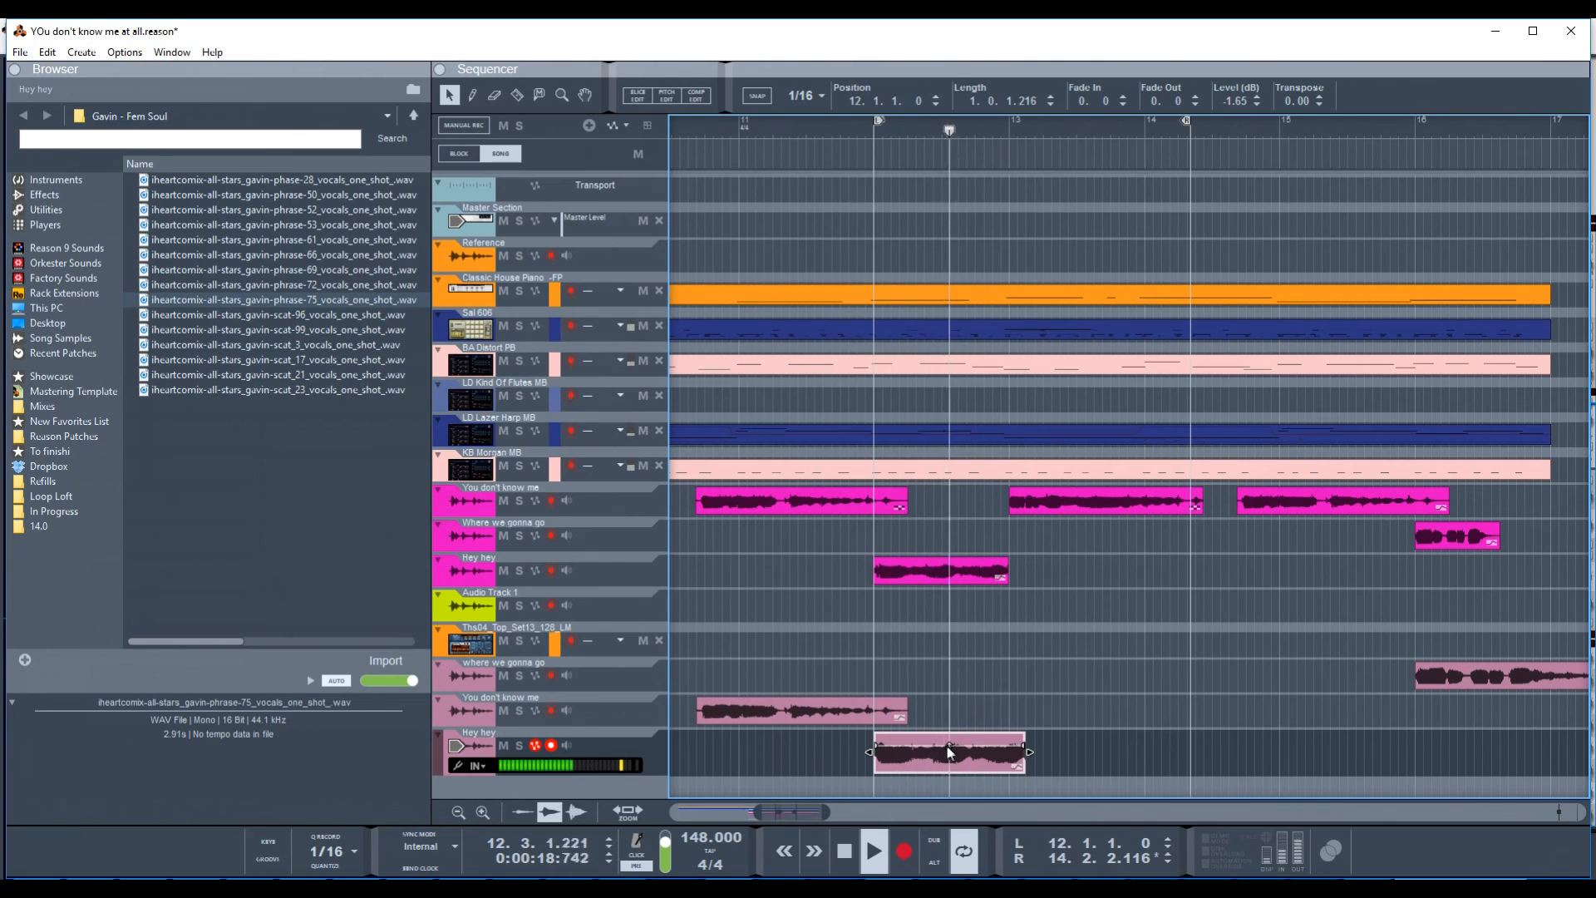
pyautogui.moveTo(950, 747); pyautogui.dragTo(950, 750)
pyautogui.press('space')
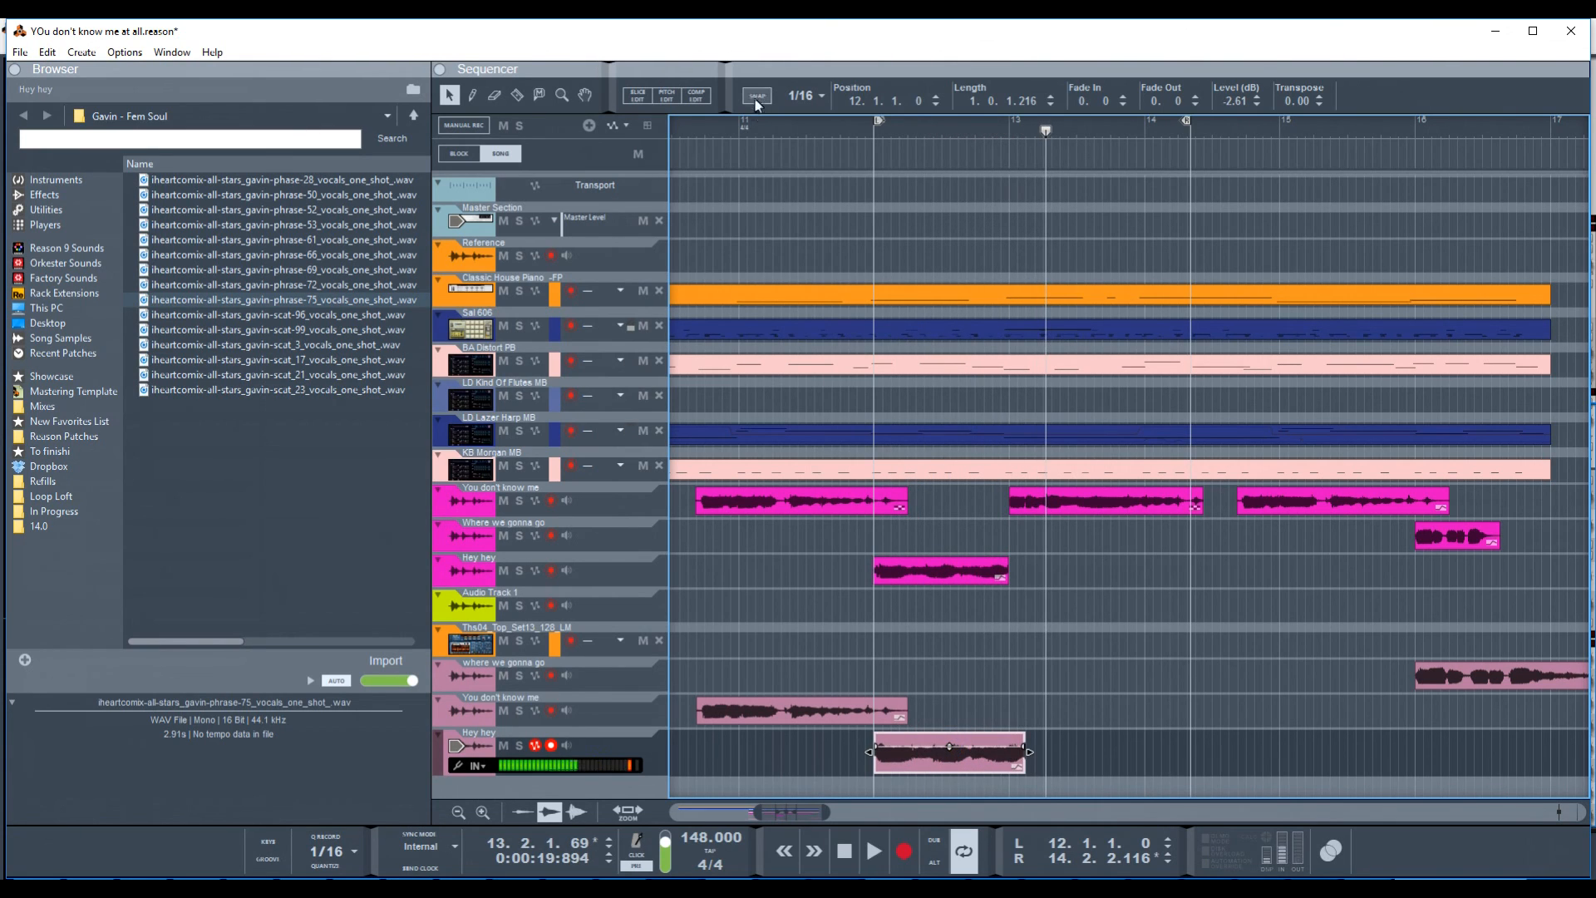
pyautogui.click(800, 129)
pyautogui.press('space')
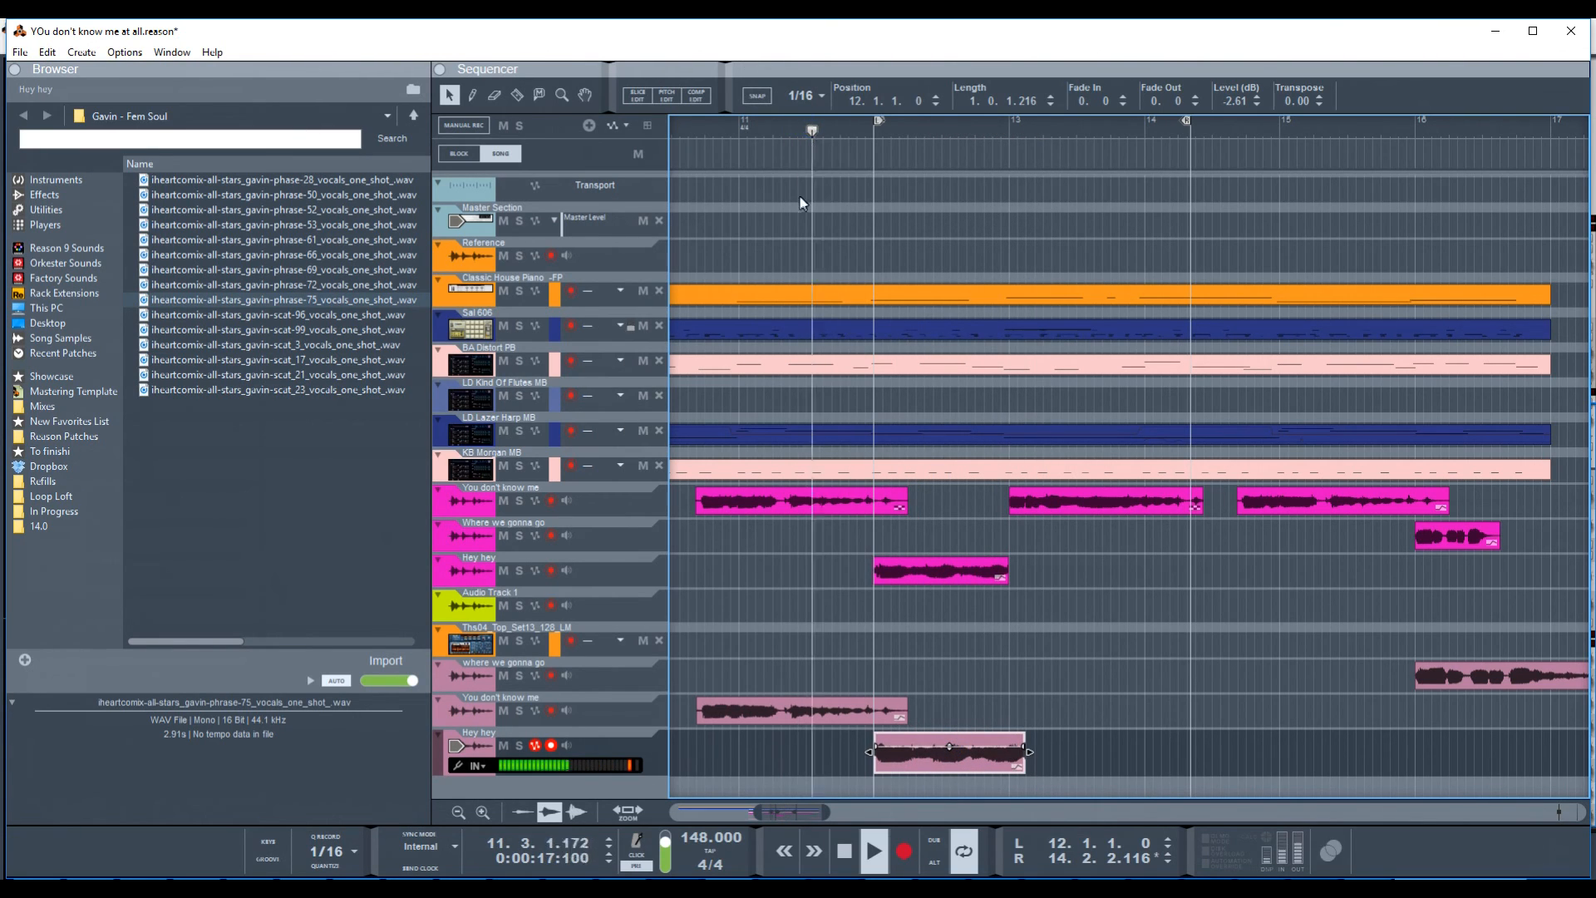
pyautogui.press('space')
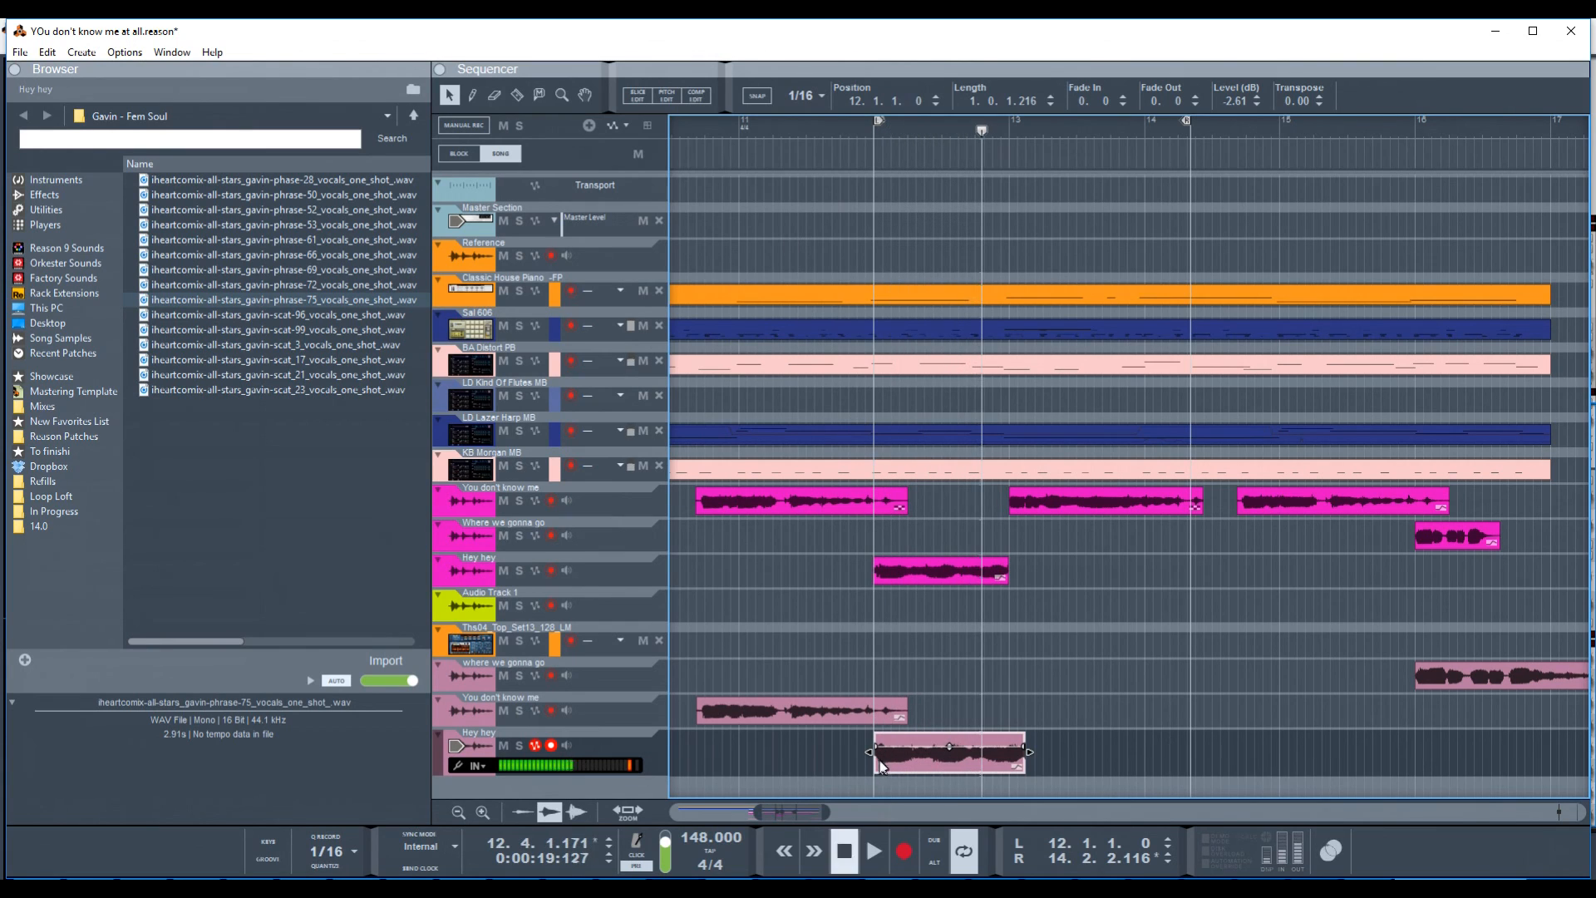
# - Move the lower Hey hey clip slightly earlier to position 11.4.4.206, in line with the upper Hey hey clip, and play it
pyautogui.press('z')
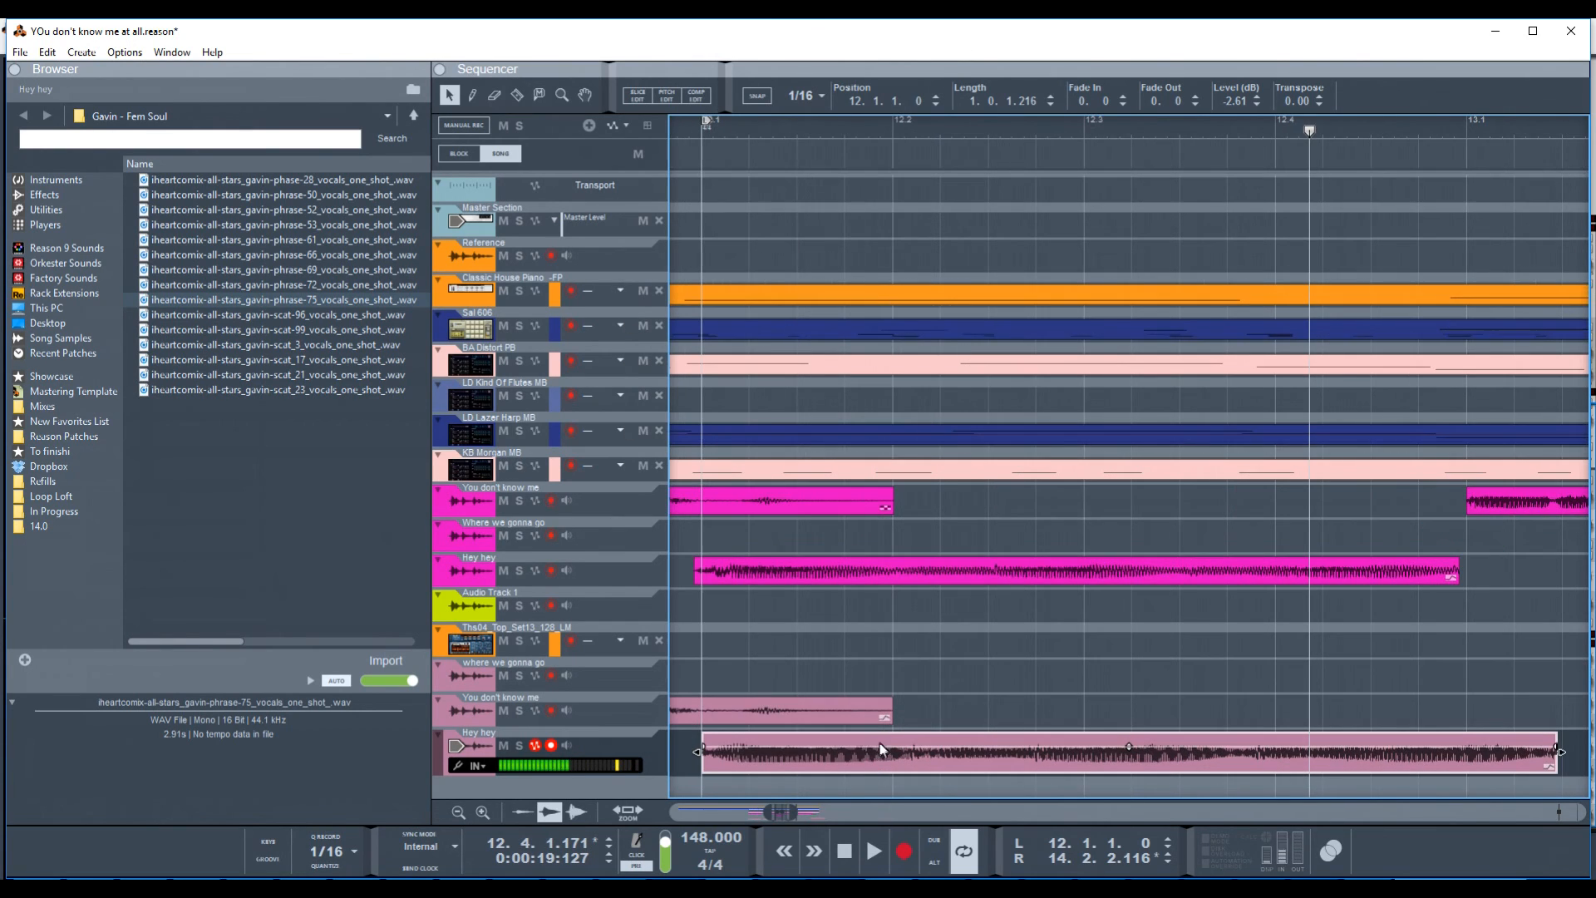
pyautogui.moveTo(810, 761); pyautogui.dragTo(803, 760)
pyautogui.click(671, 130)
pyautogui.press('space')
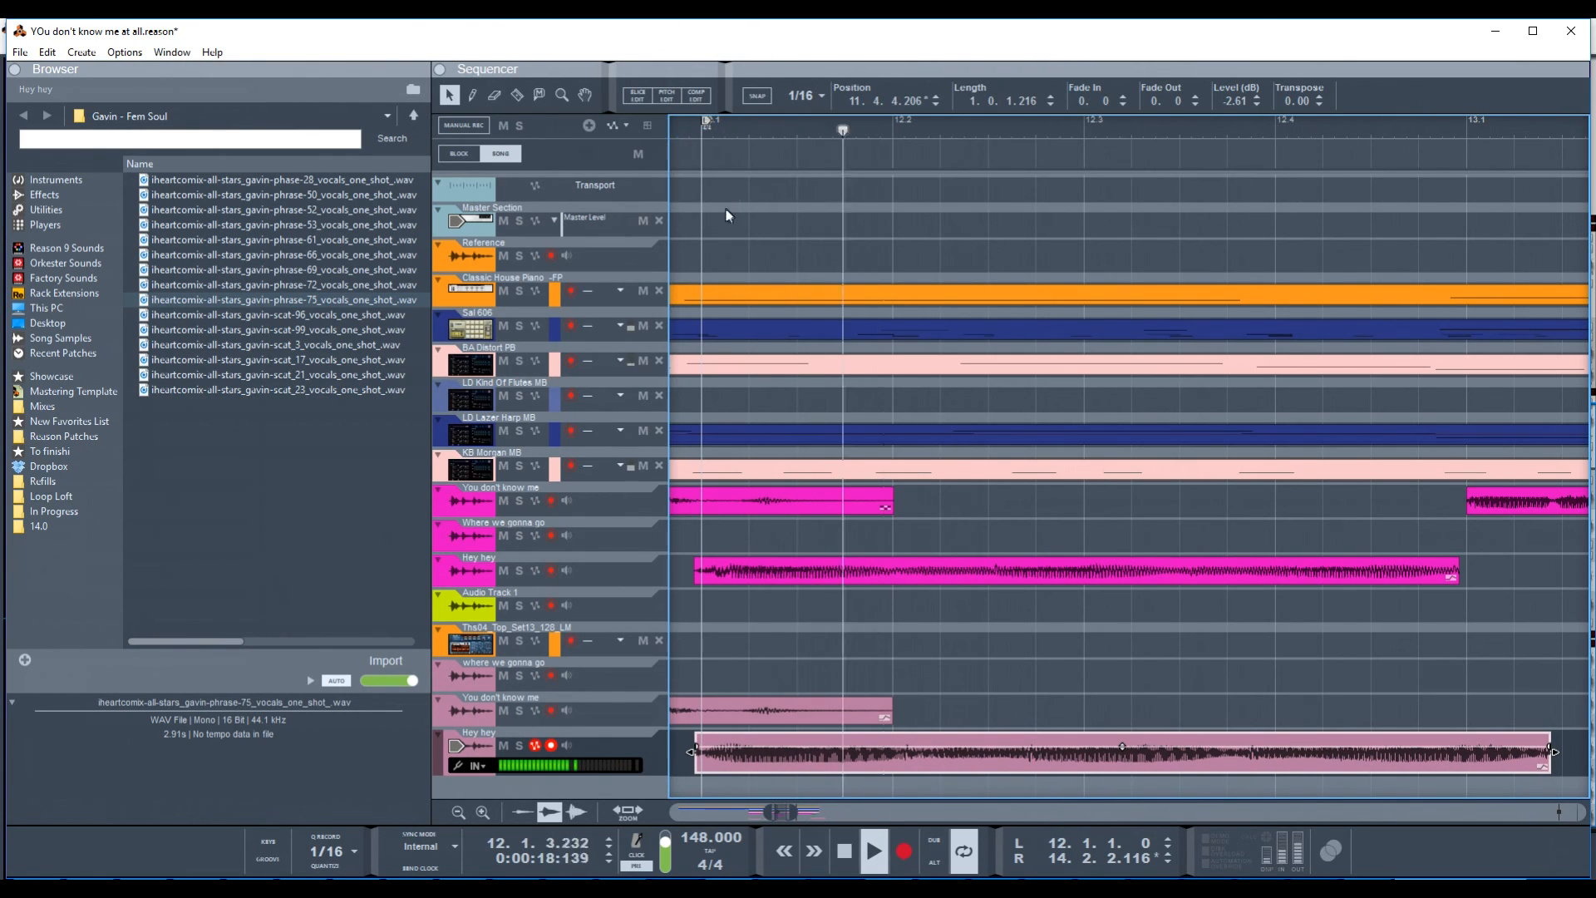
pyautogui.press('space')
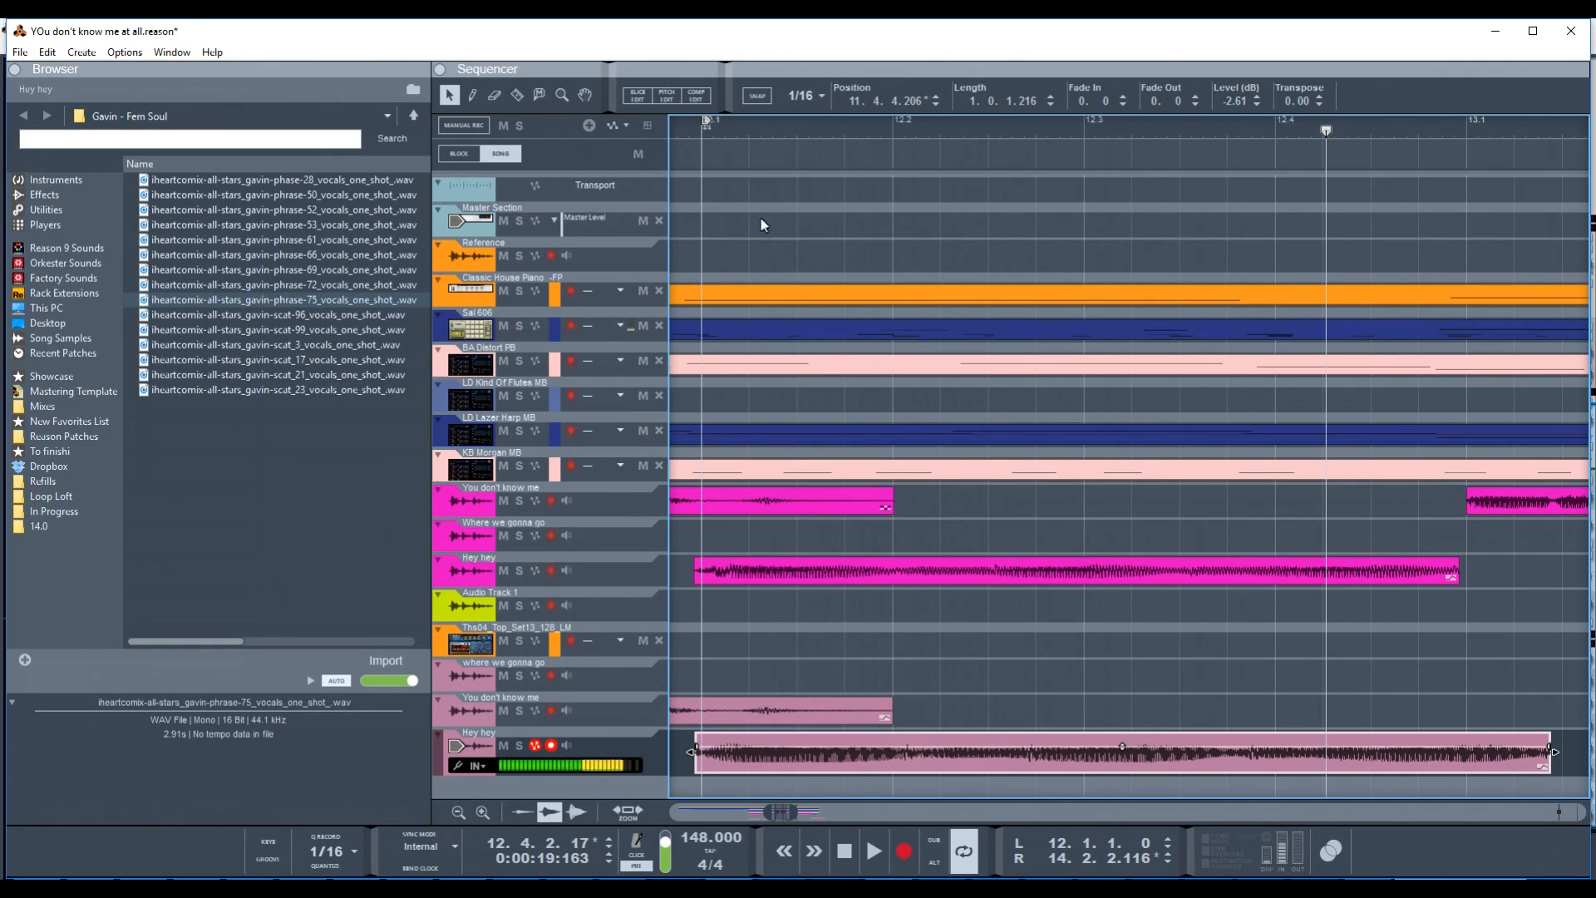
# - Trim the end of the lower Hey hey clip in two adjustments to a length of 1.0.0.9, playing it after each
pyautogui.moveTo(1551, 750); pyautogui.dragTo(1458, 750)
pyautogui.click(671, 121)
pyautogui.press('space')
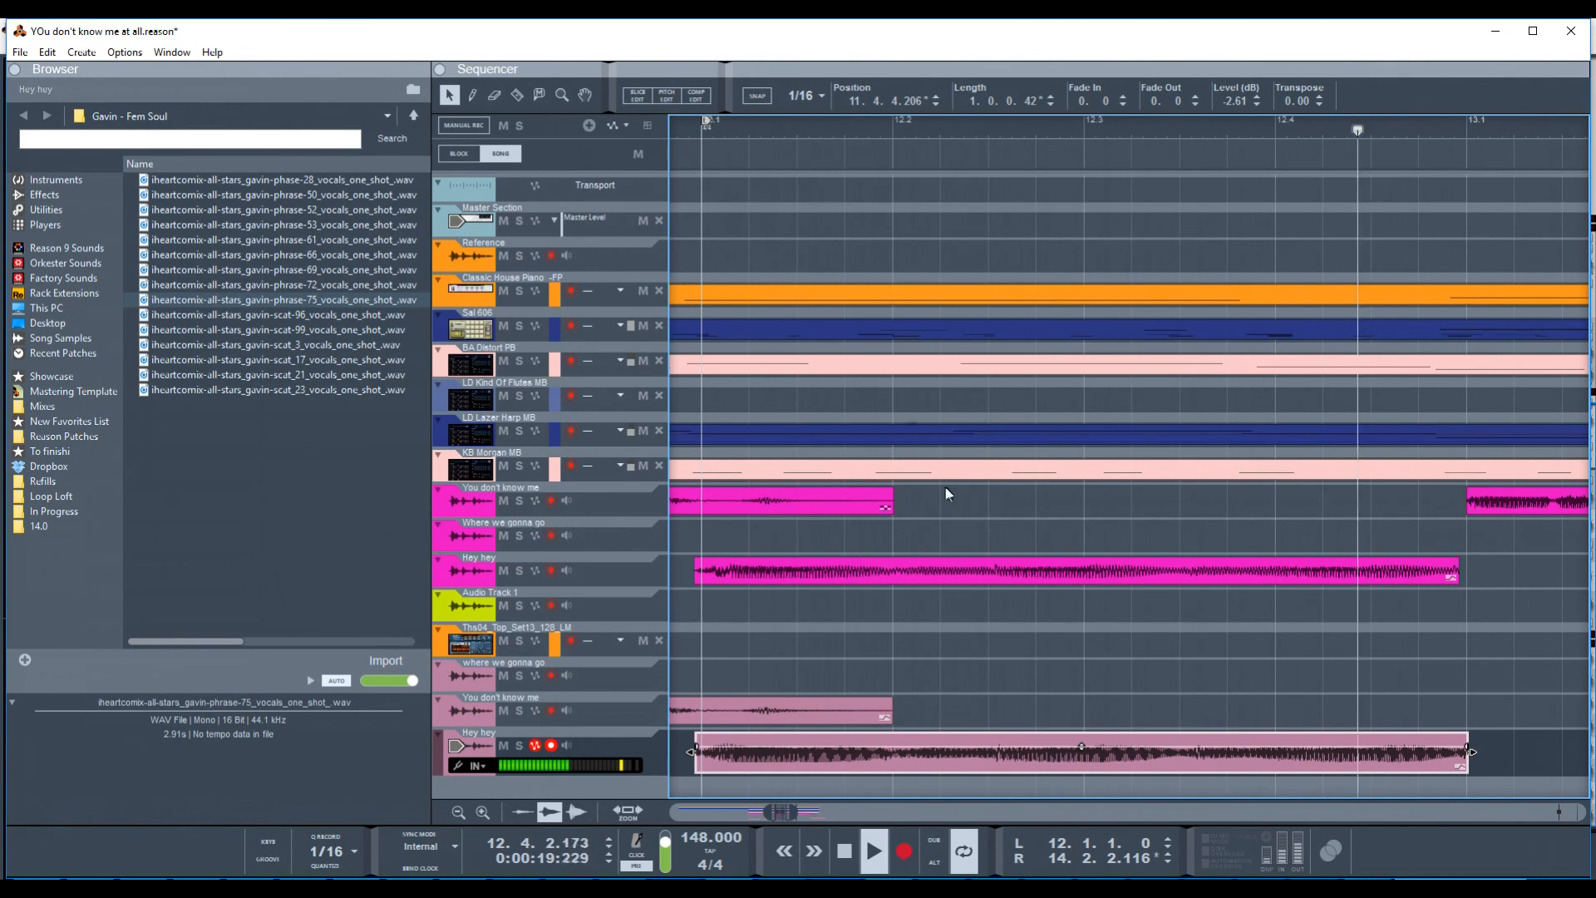
pyautogui.press('space')
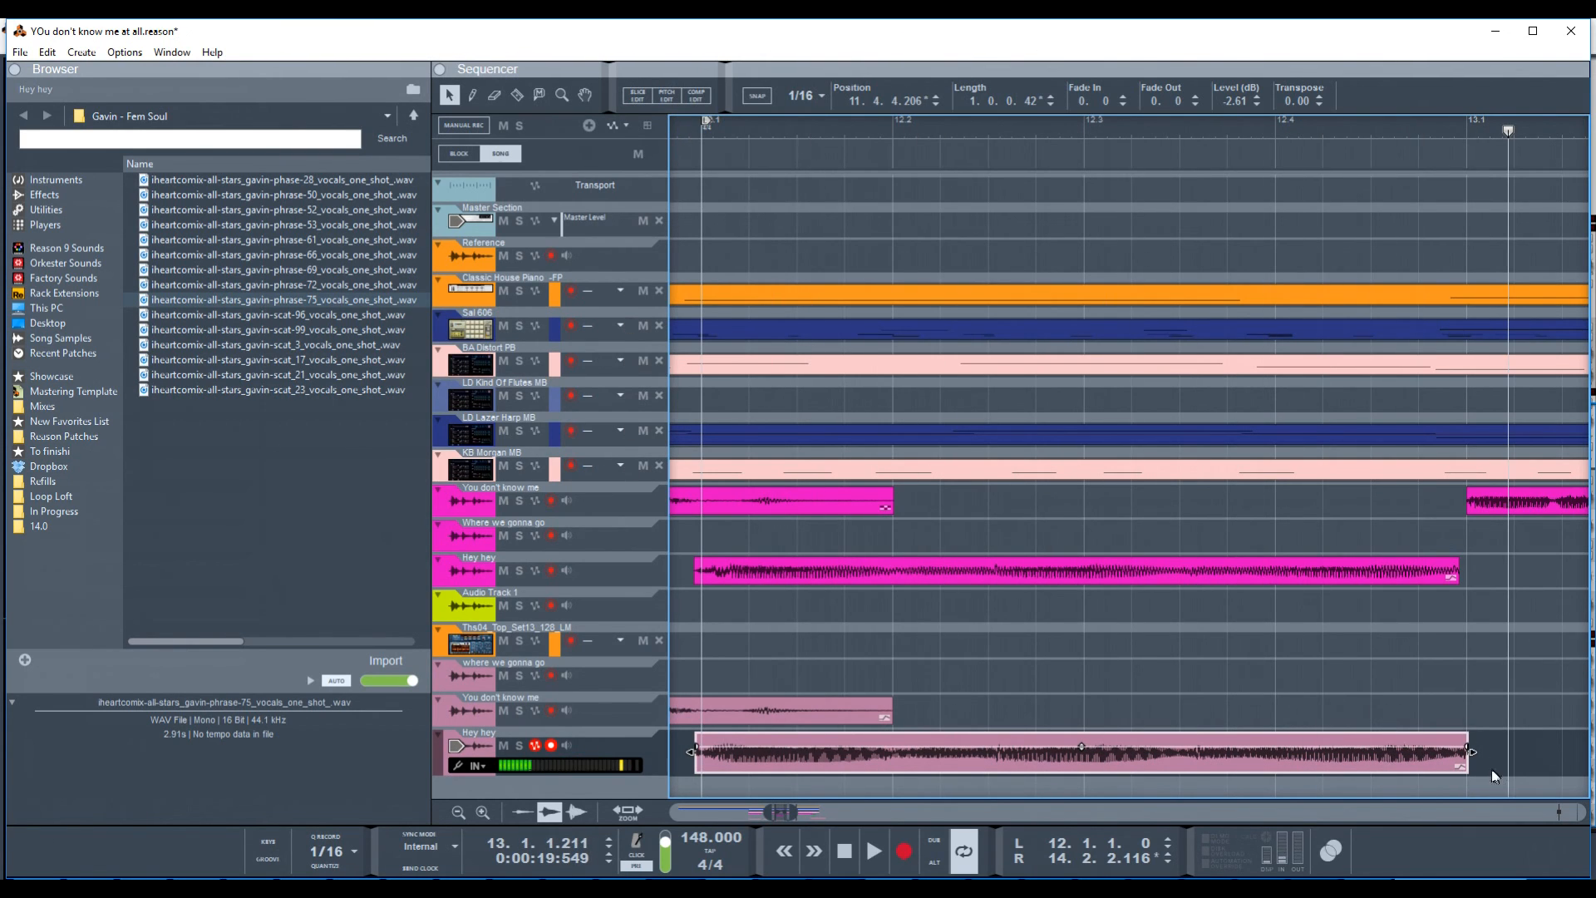
pyautogui.moveTo(1476, 755); pyautogui.dragTo(1468, 755)
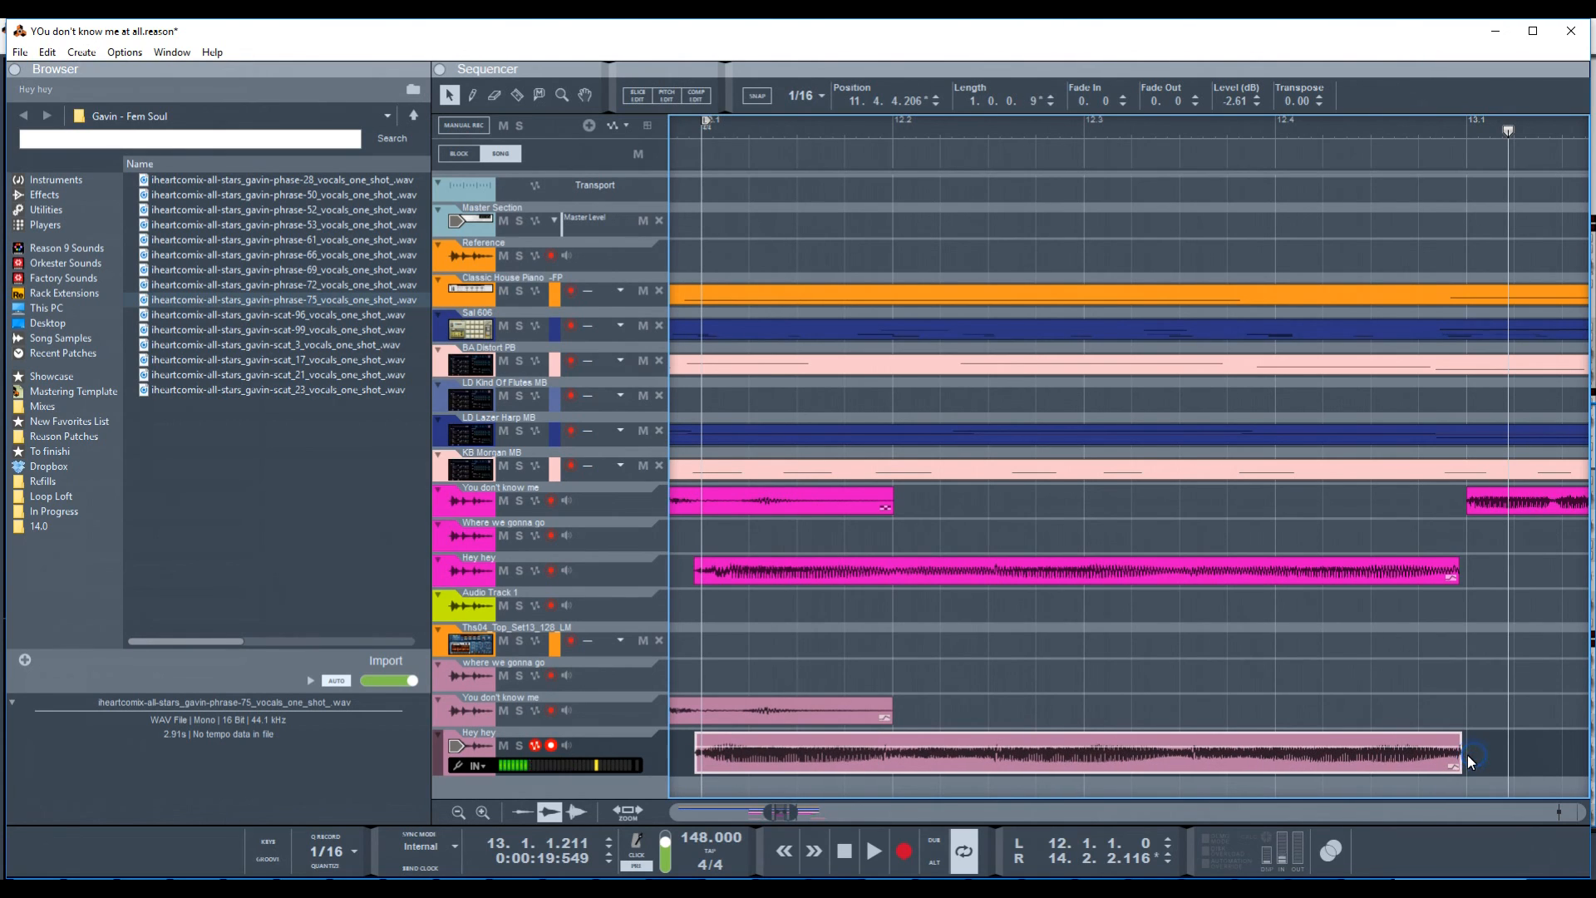
pyautogui.click(675, 127)
pyautogui.press('space')
pyautogui.press('space')
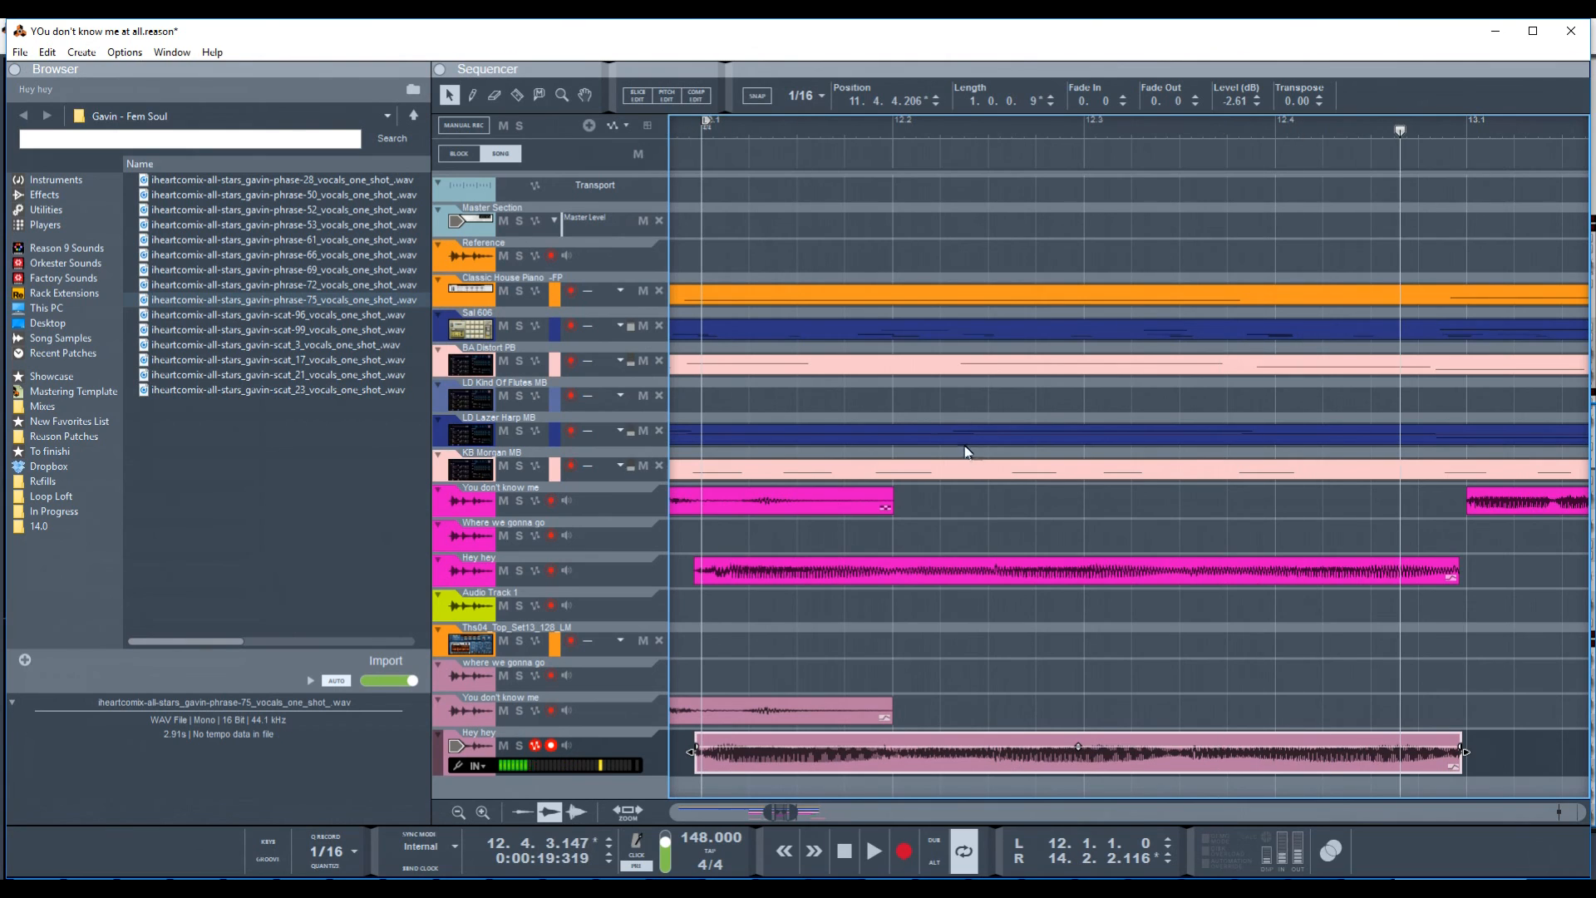
# - Set the loop to the lower You don't know me and Hey hey clips between bars 9 and 13 and play it
pyautogui.scroll(-5, 883, 416)
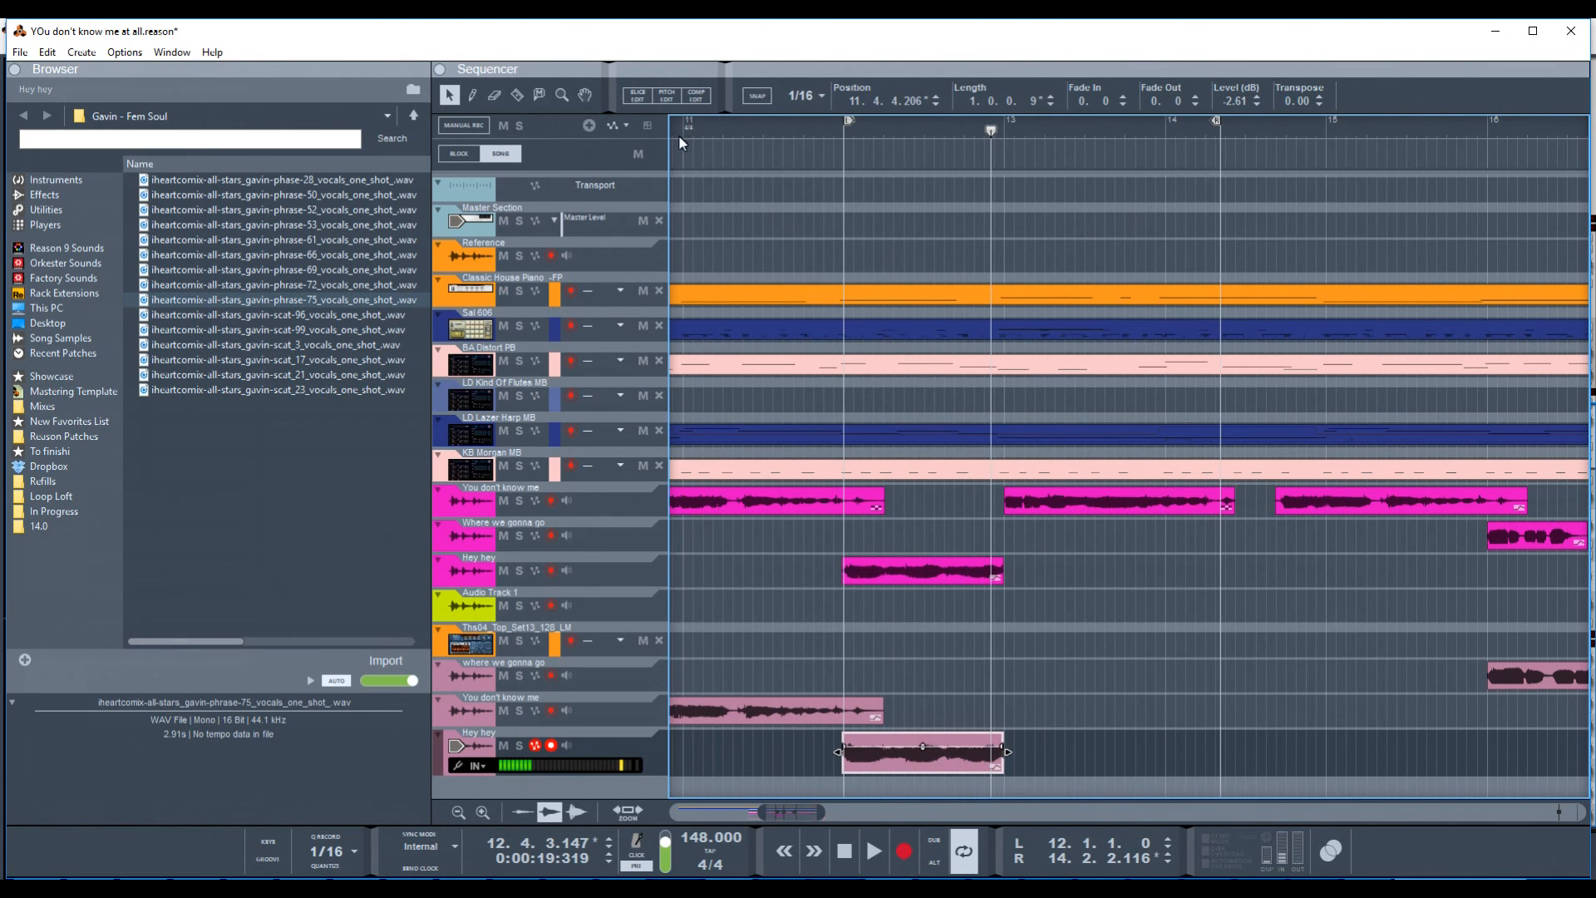
pyautogui.scroll(2, 840, 551)
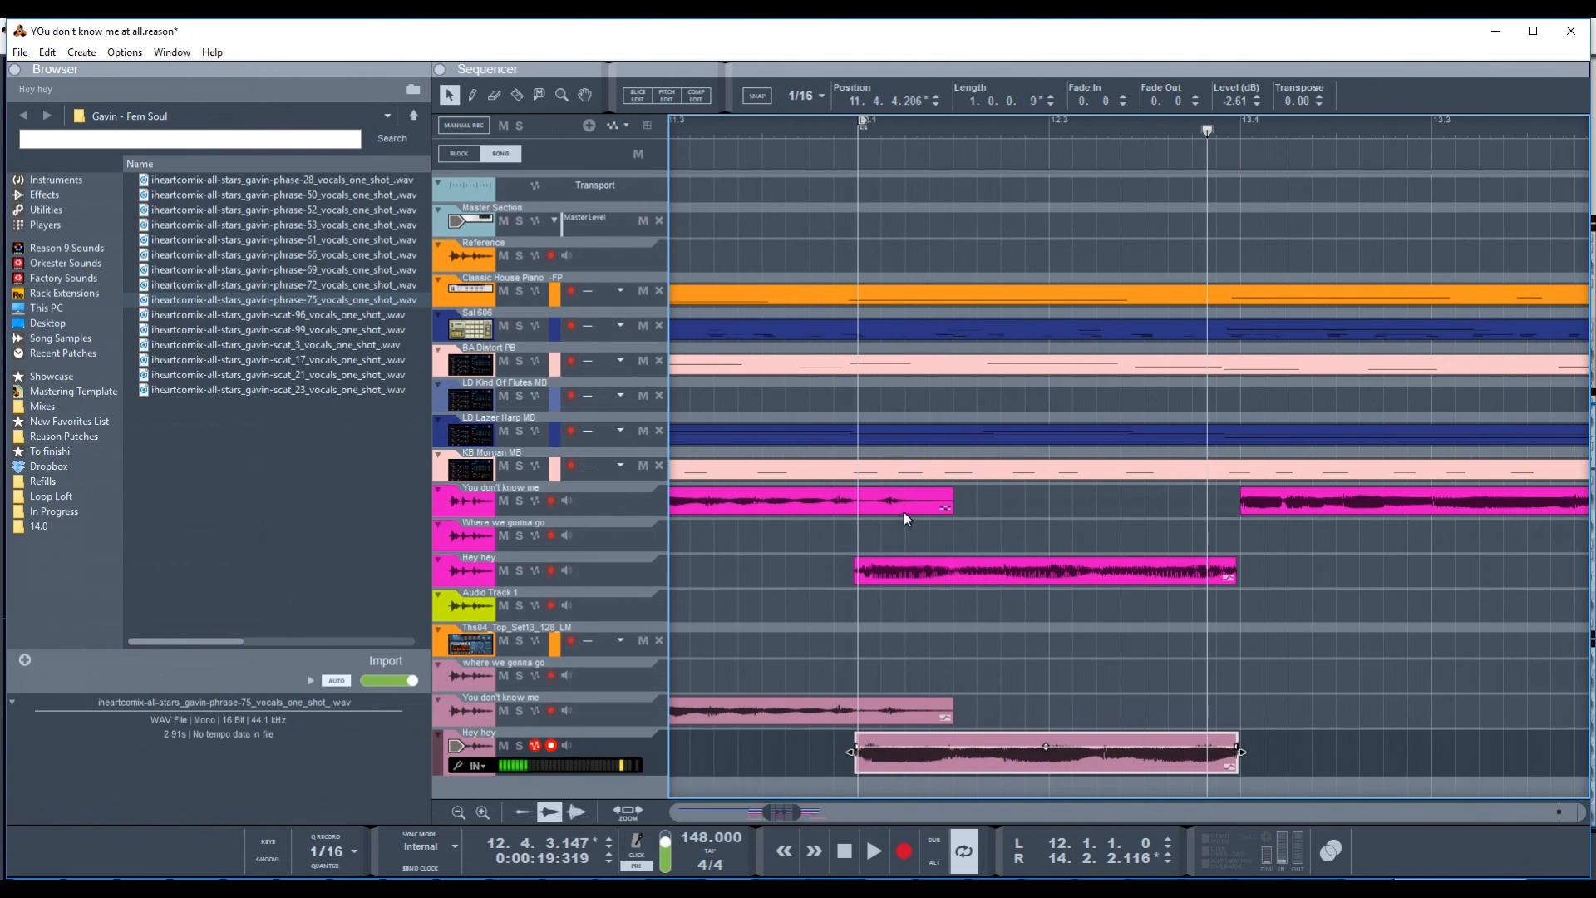
pyautogui.scroll(-2, 903, 510)
pyautogui.scroll(-4, 720, 479)
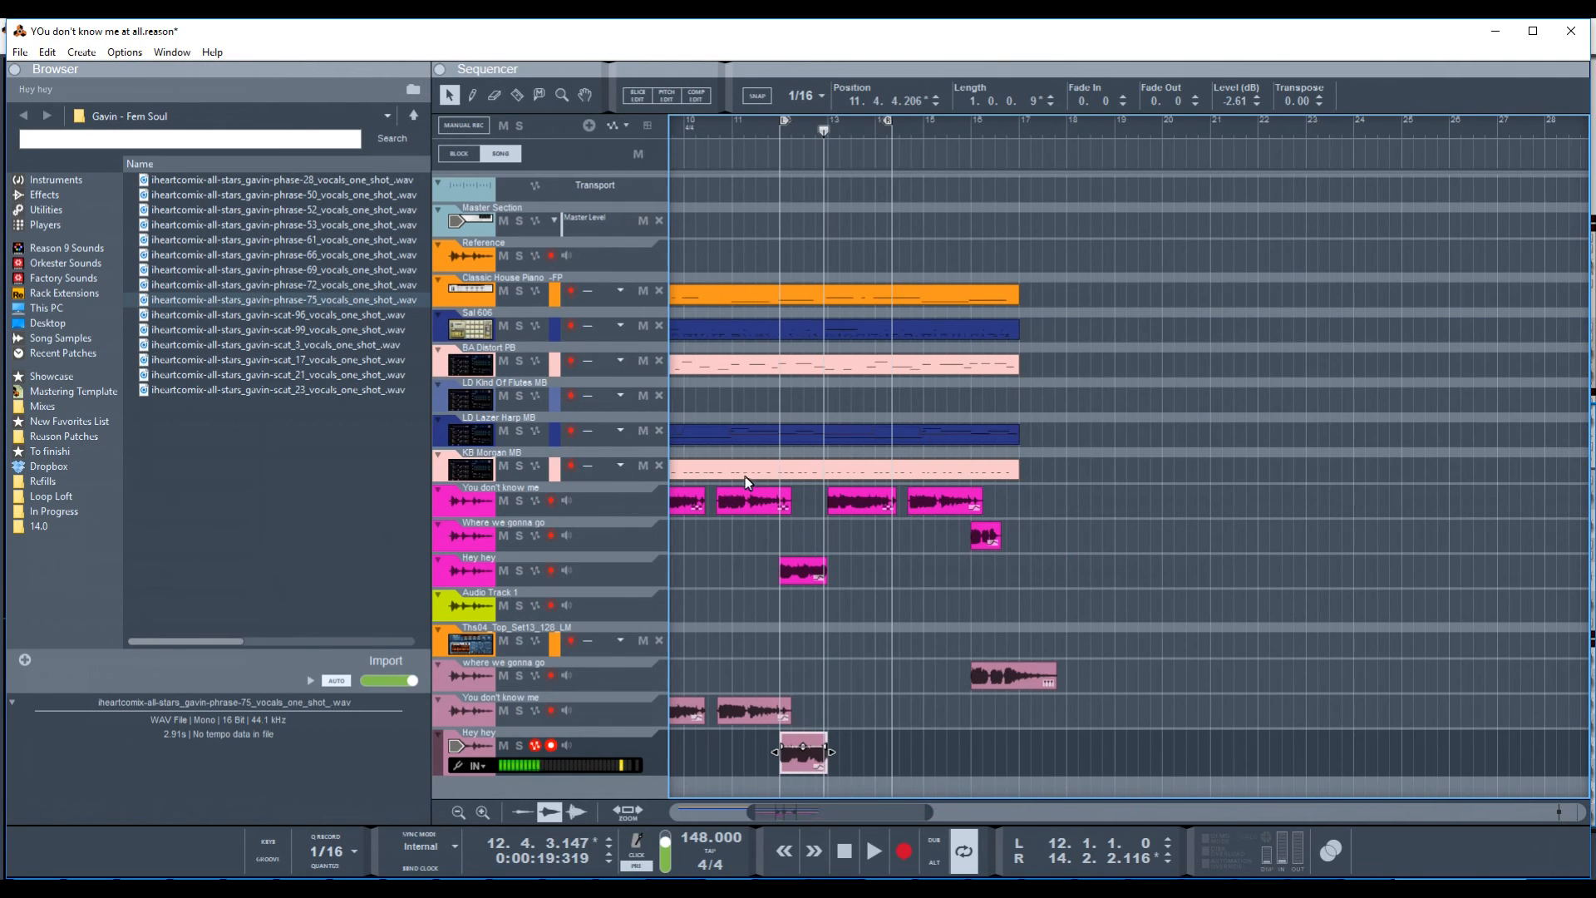
pyautogui.hscroll(-5, 818, 670)
pyautogui.moveTo(911, 659); pyautogui.dragTo(1221, 776)
pyautogui.rightClick(1096, 758)
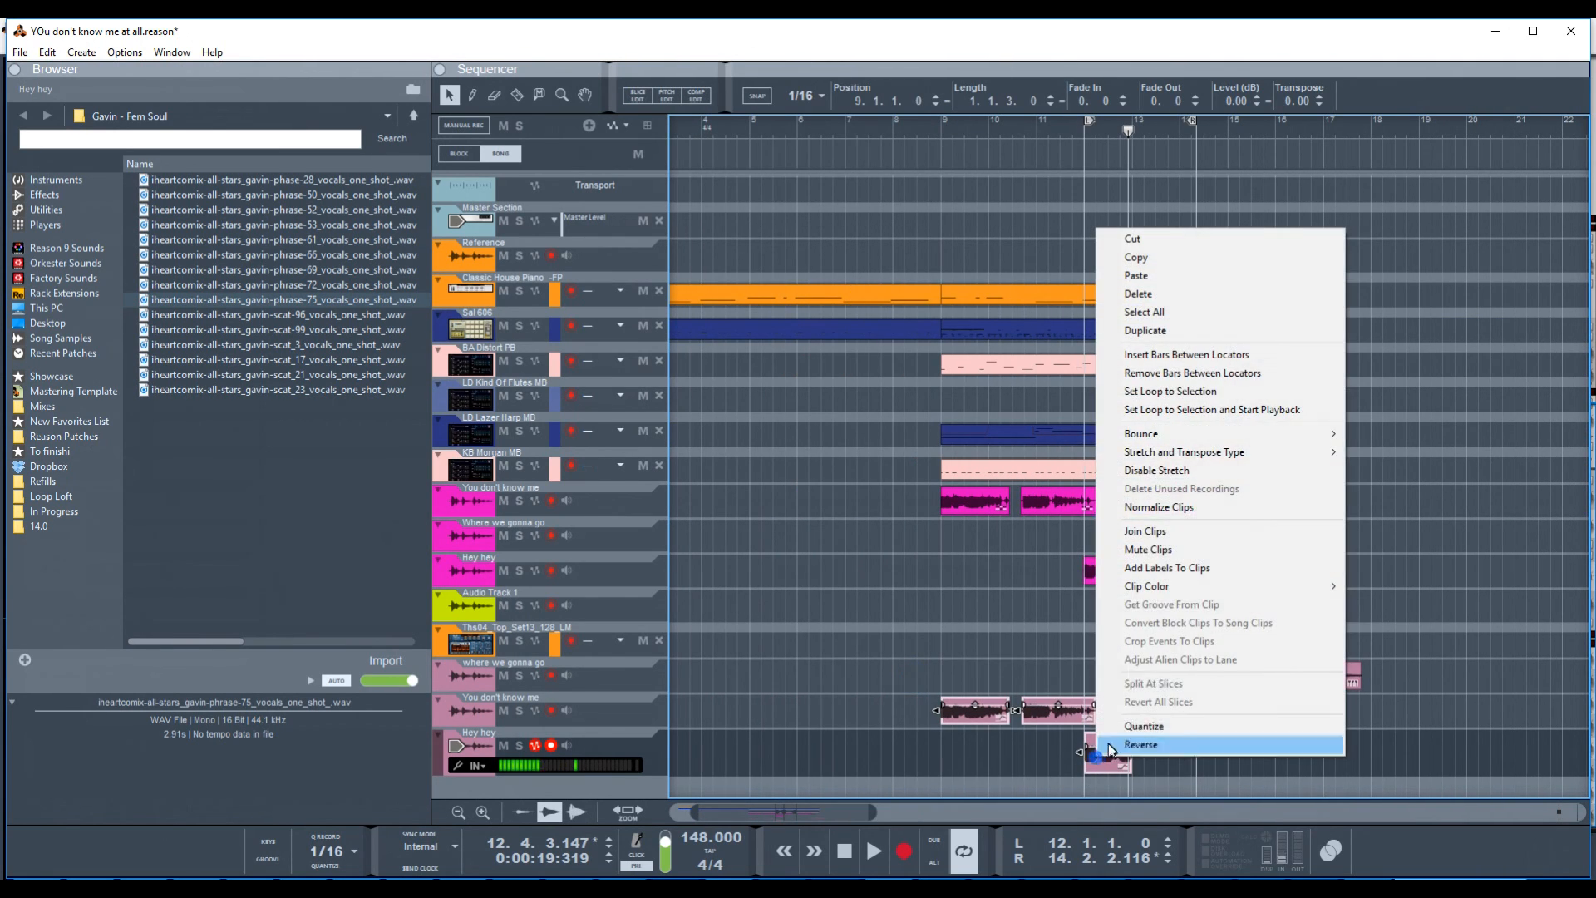
pyautogui.click(1156, 409)
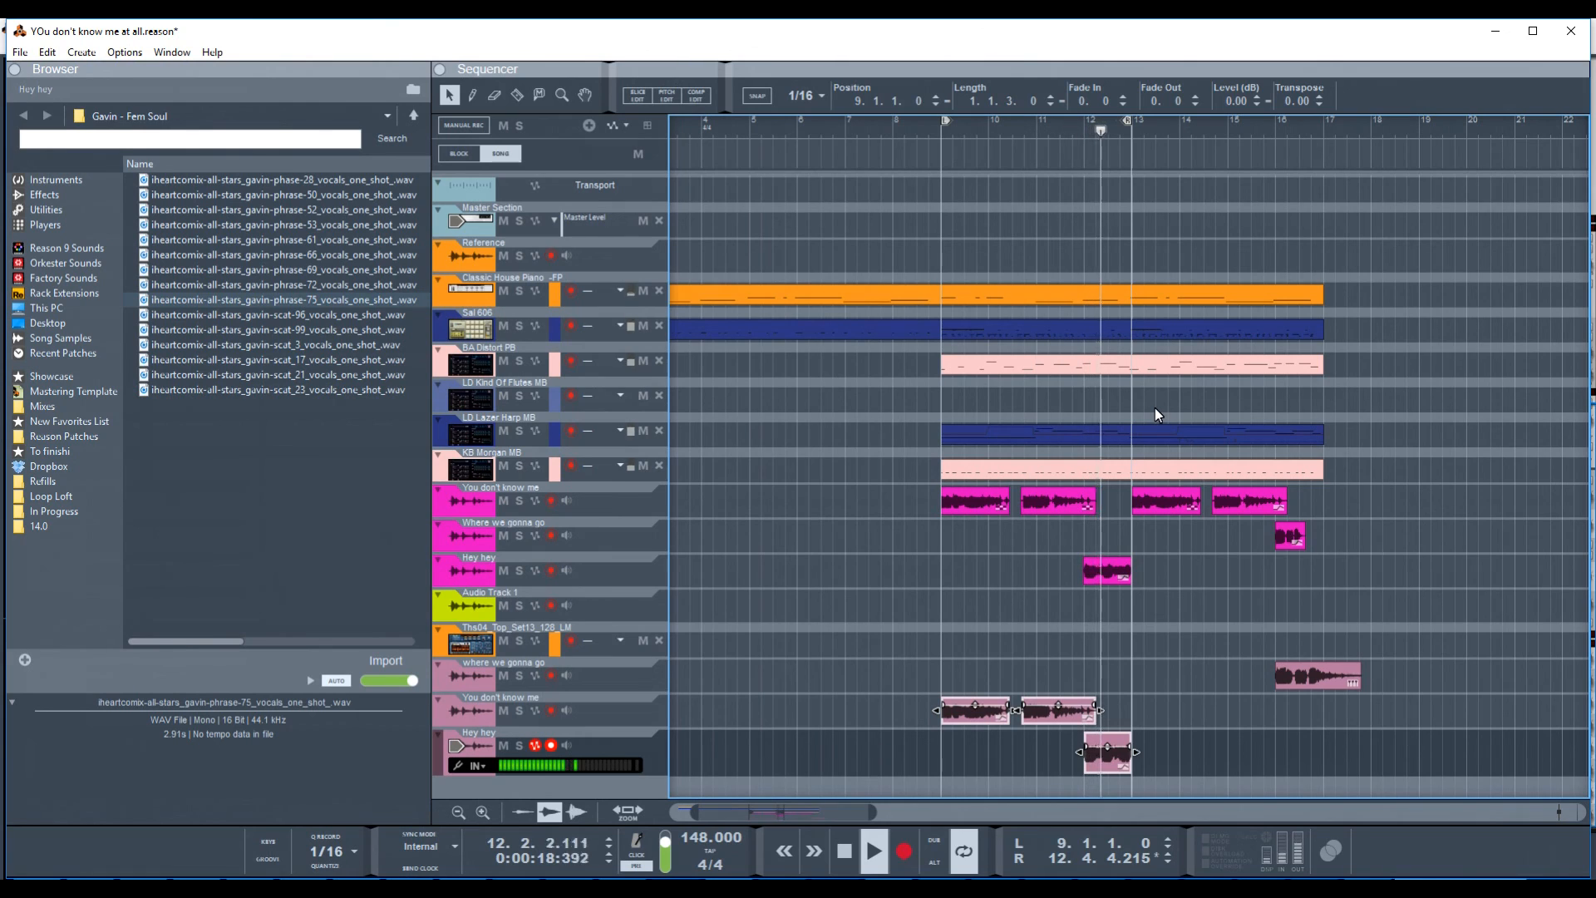
pyautogui.press('space')
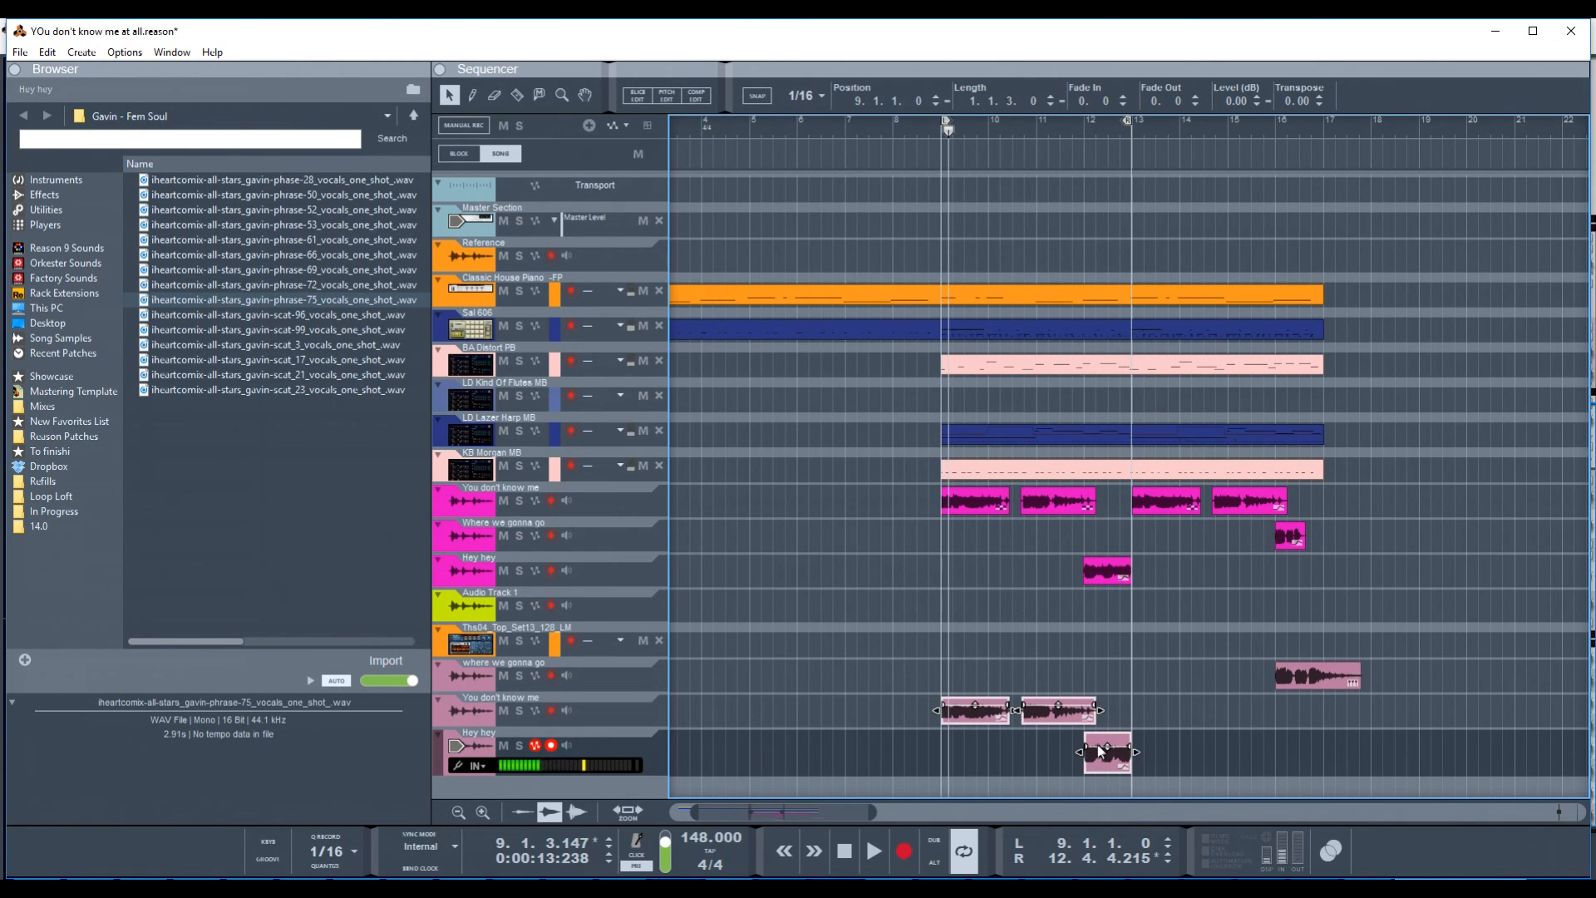
# - Extend the start of the lower Hey hey clip to a length of 1.0.0.36, move it earlier to 11.4.4.164 and play it
pyautogui.click(1099, 760)
pyautogui.press('z')
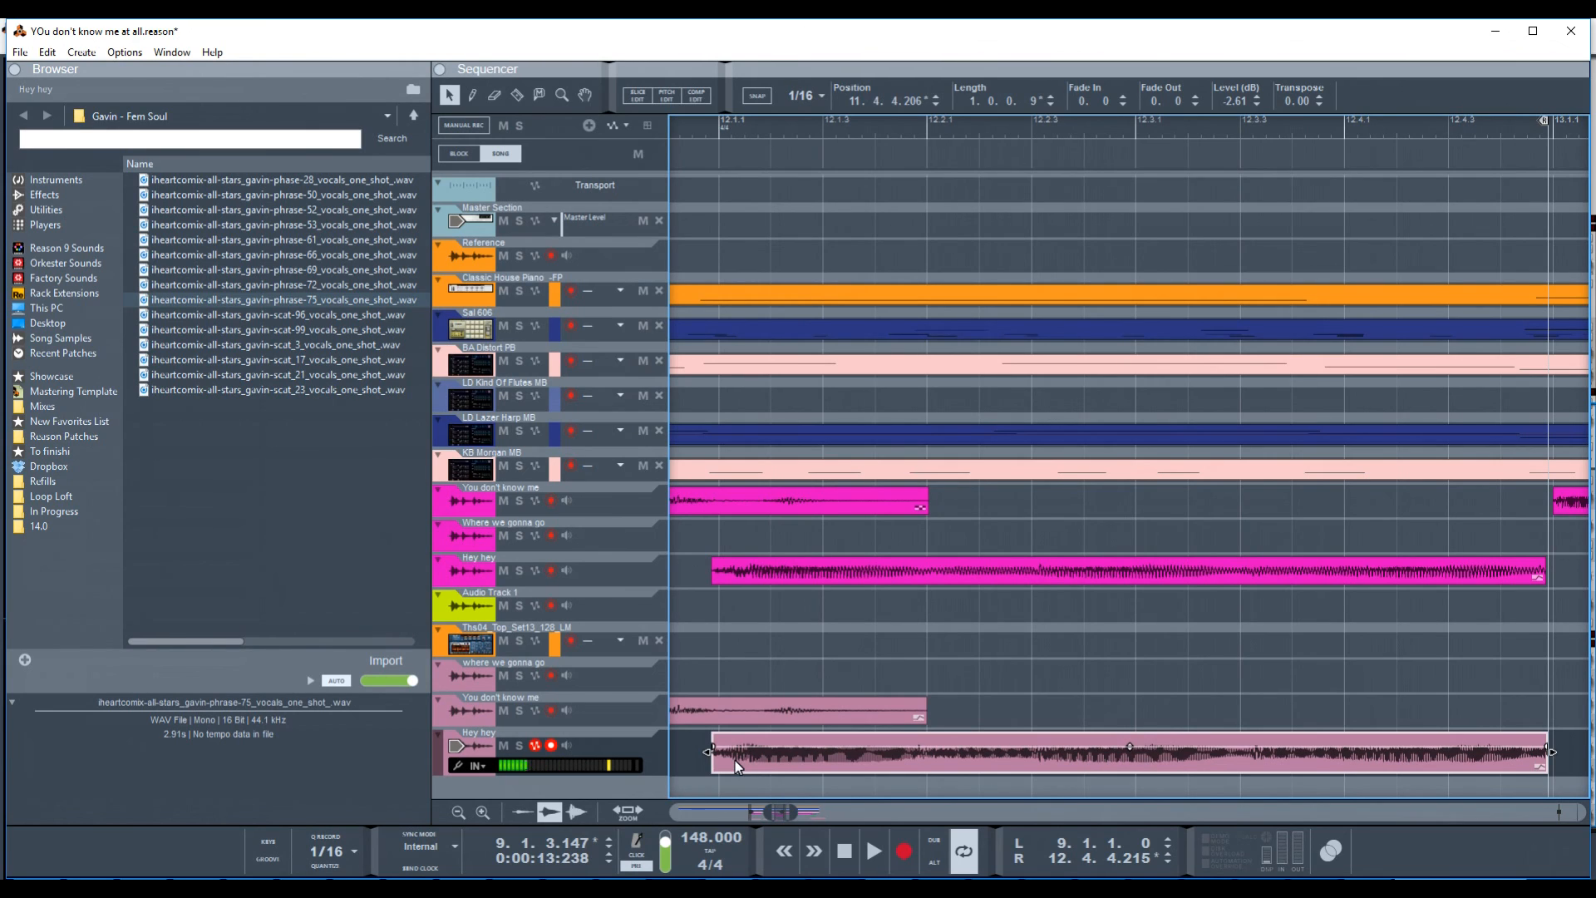
pyautogui.moveTo(709, 760); pyautogui.dragTo(703, 760)
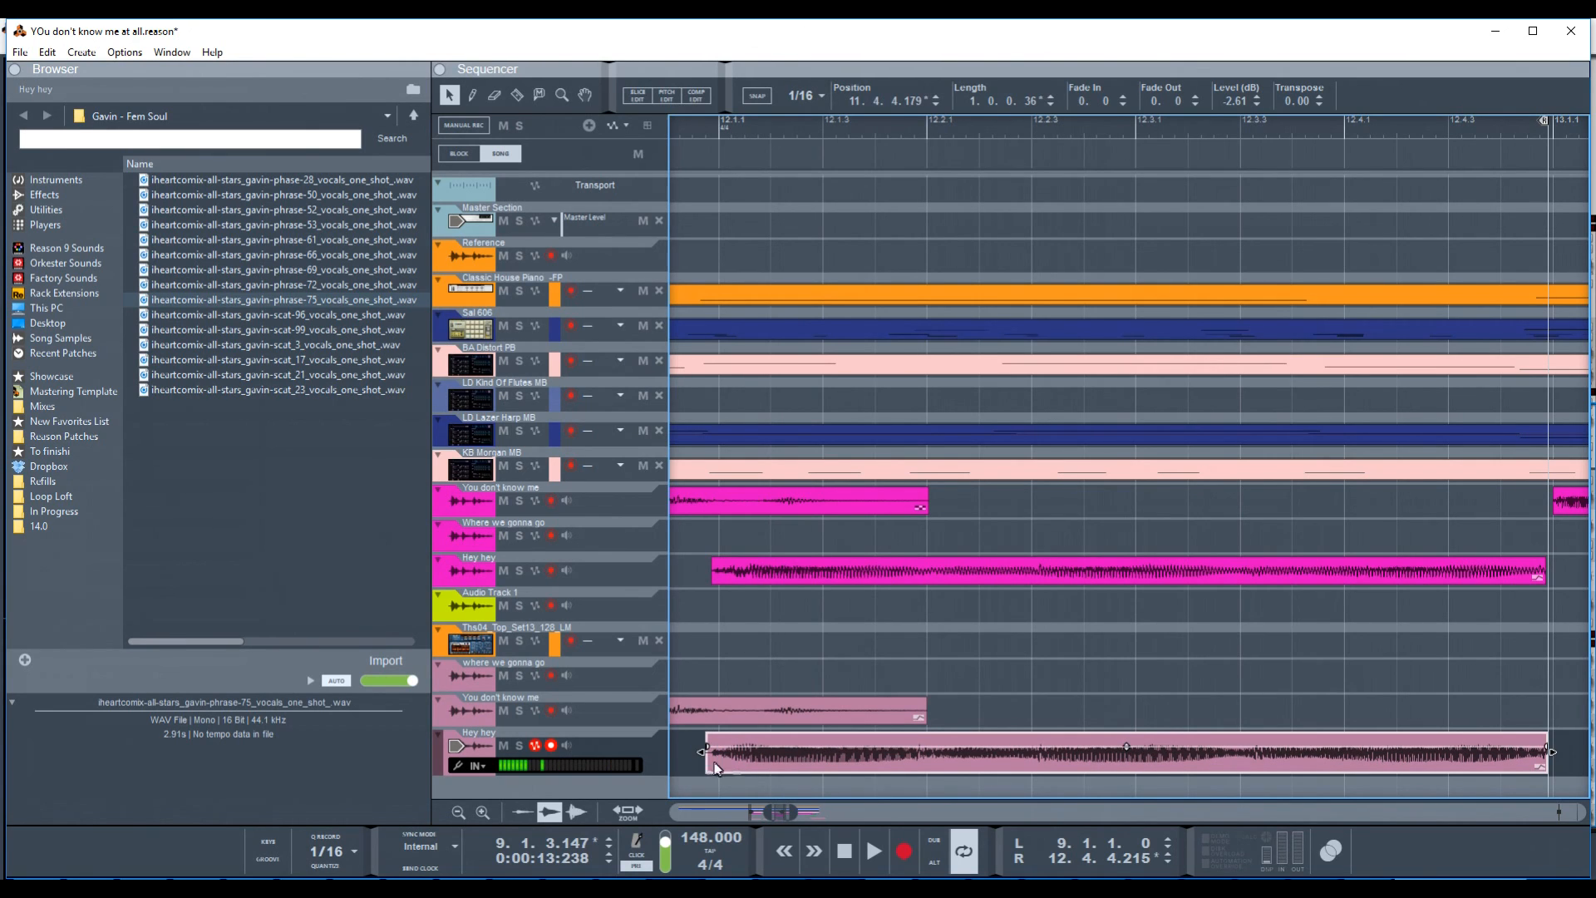
pyautogui.moveTo(753, 764); pyautogui.dragTo(750, 765)
pyautogui.click(675, 127)
pyautogui.press('space')
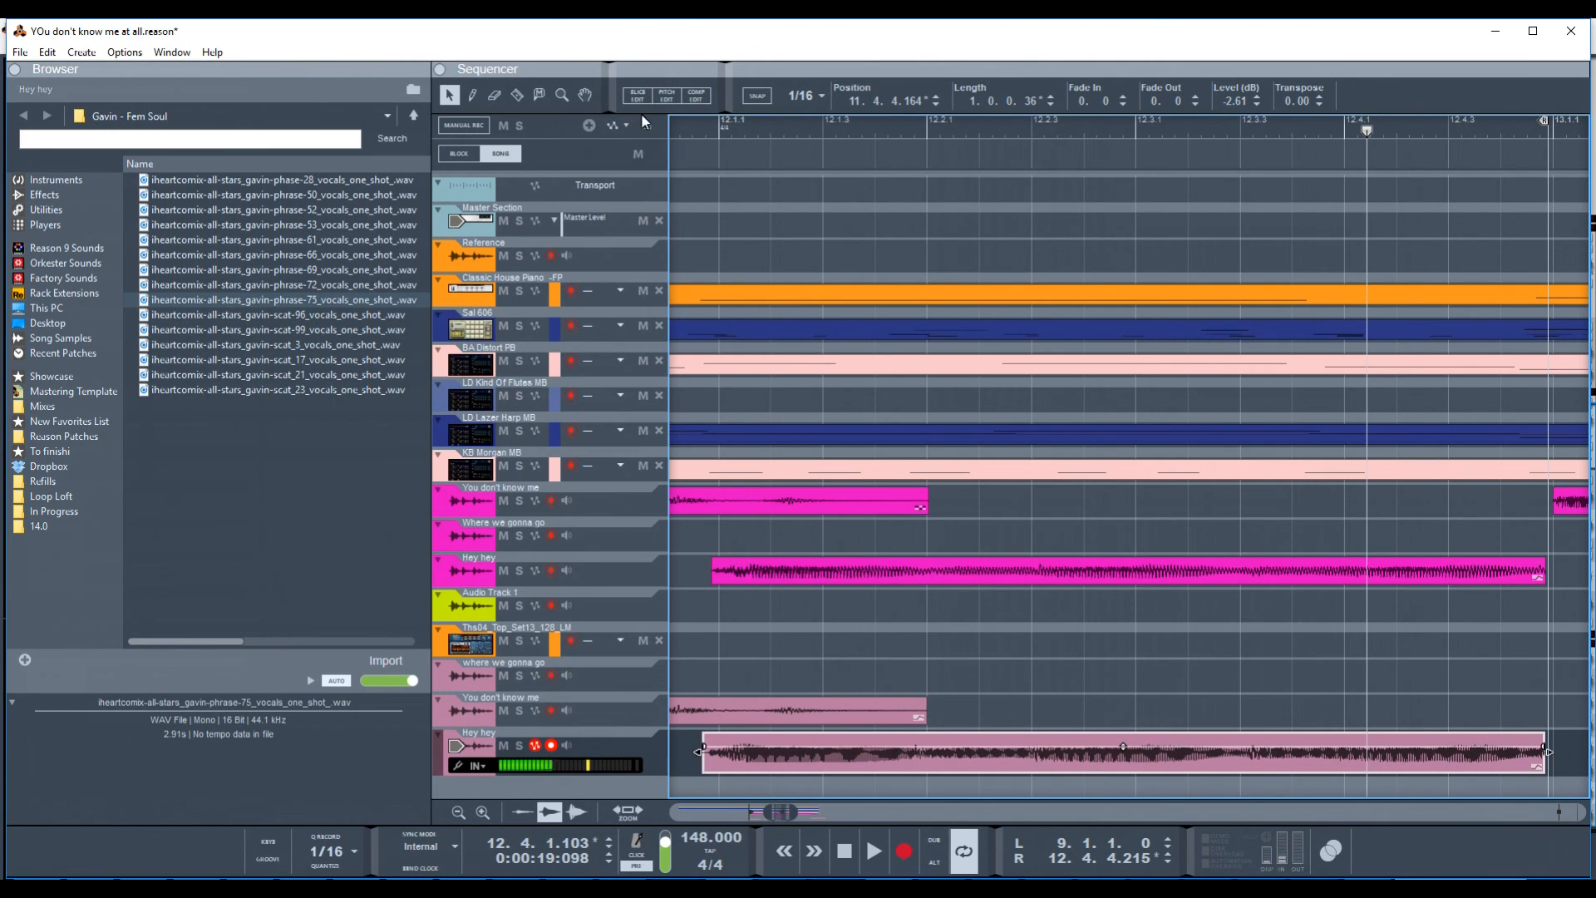
pyautogui.click(675, 128)
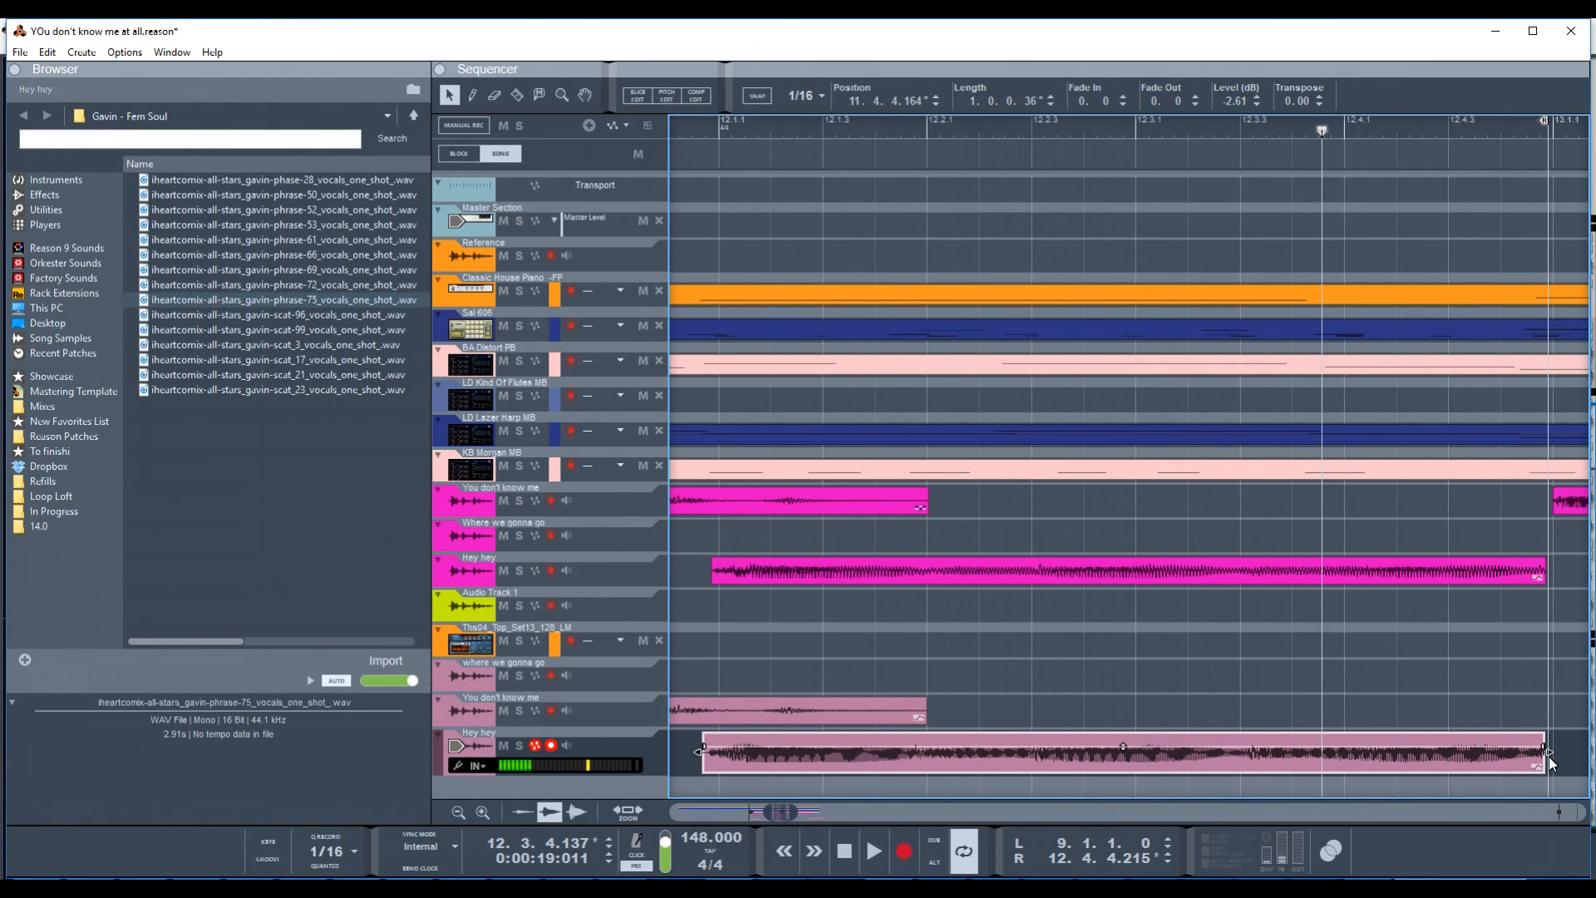
# - Extend the end of the lower Hey hey clip to a length of 1.0.0.55 and play it from just before bar 12
pyautogui.moveTo(1548, 753); pyautogui.dragTo(1553, 752)
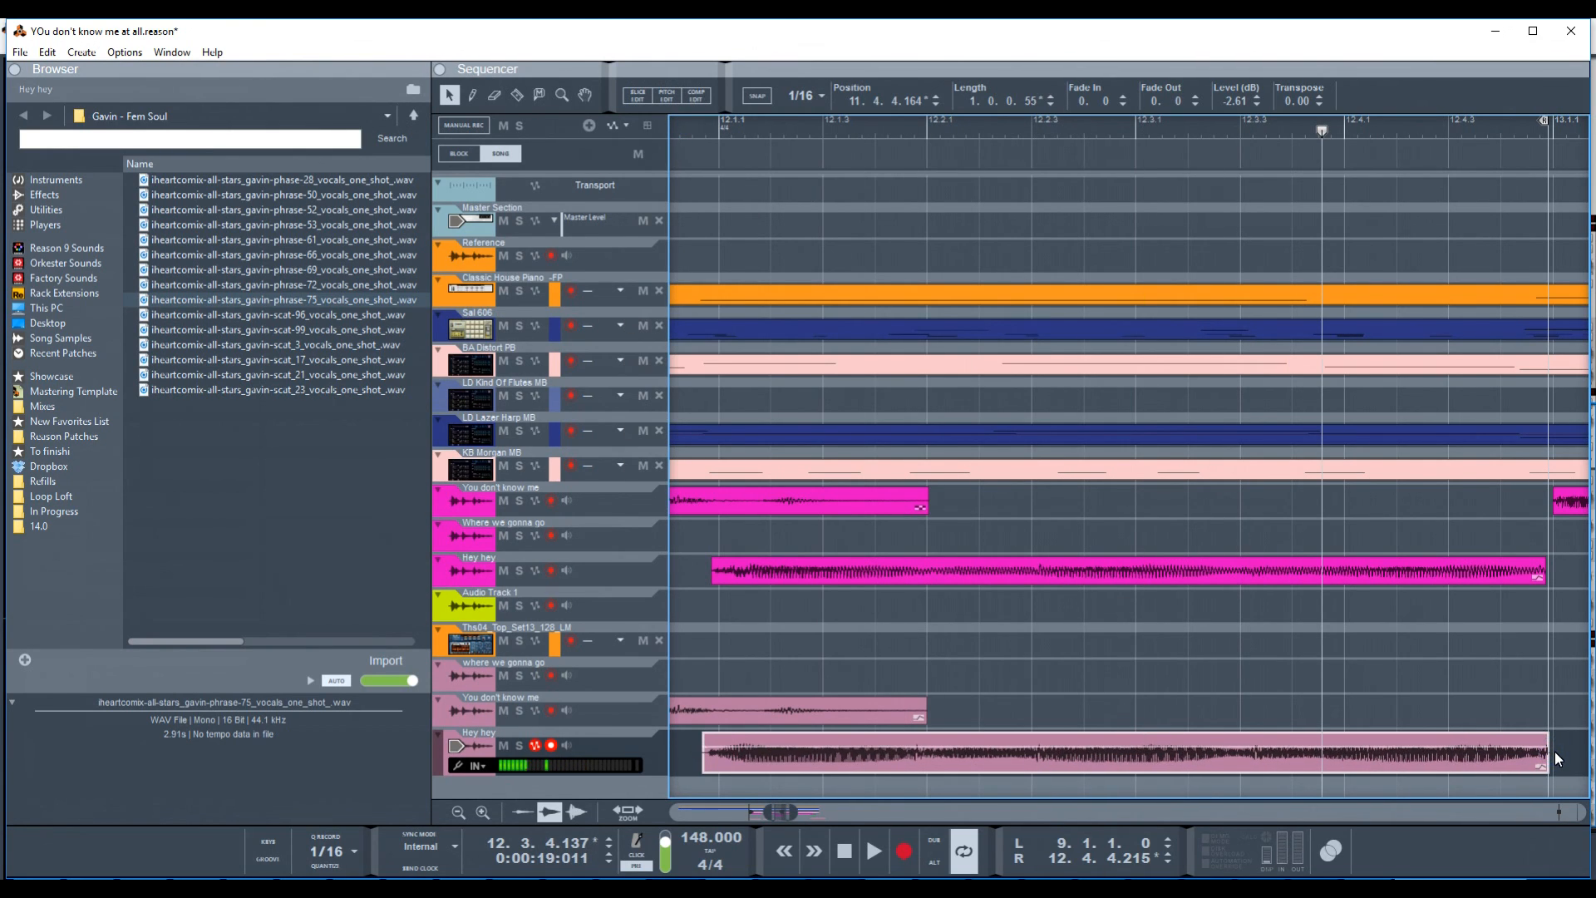
pyautogui.click(678, 124)
pyautogui.press('space')
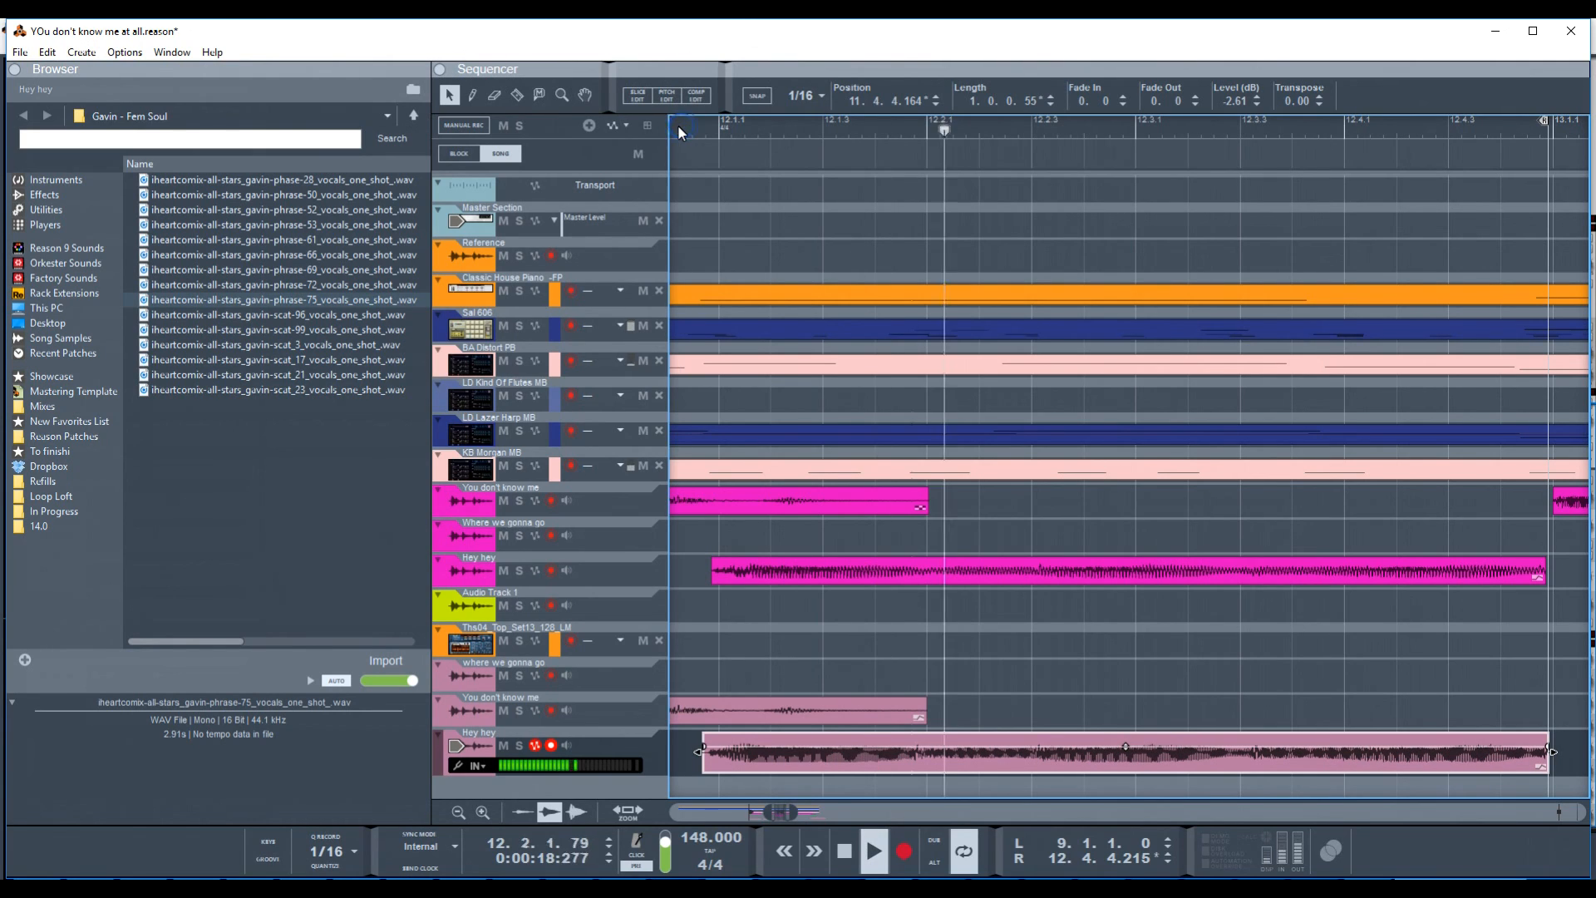
pyautogui.press('space')
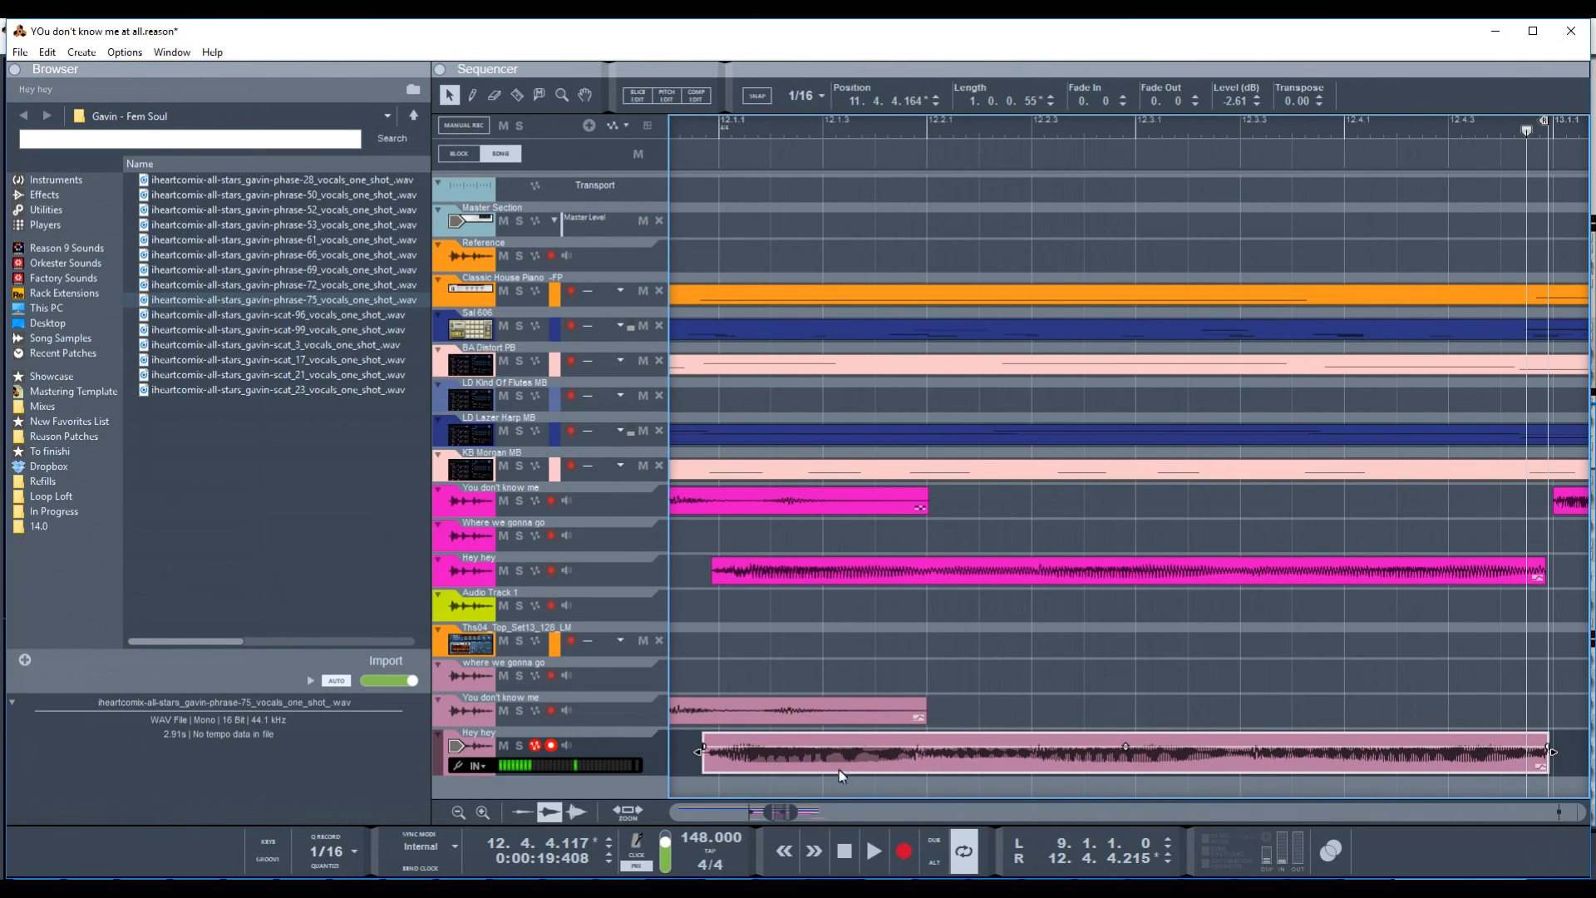
# - Open the lower Hey hey clip for slice editing and play it with the loop set to the clip
pyautogui.doubleClick(1235, 763)
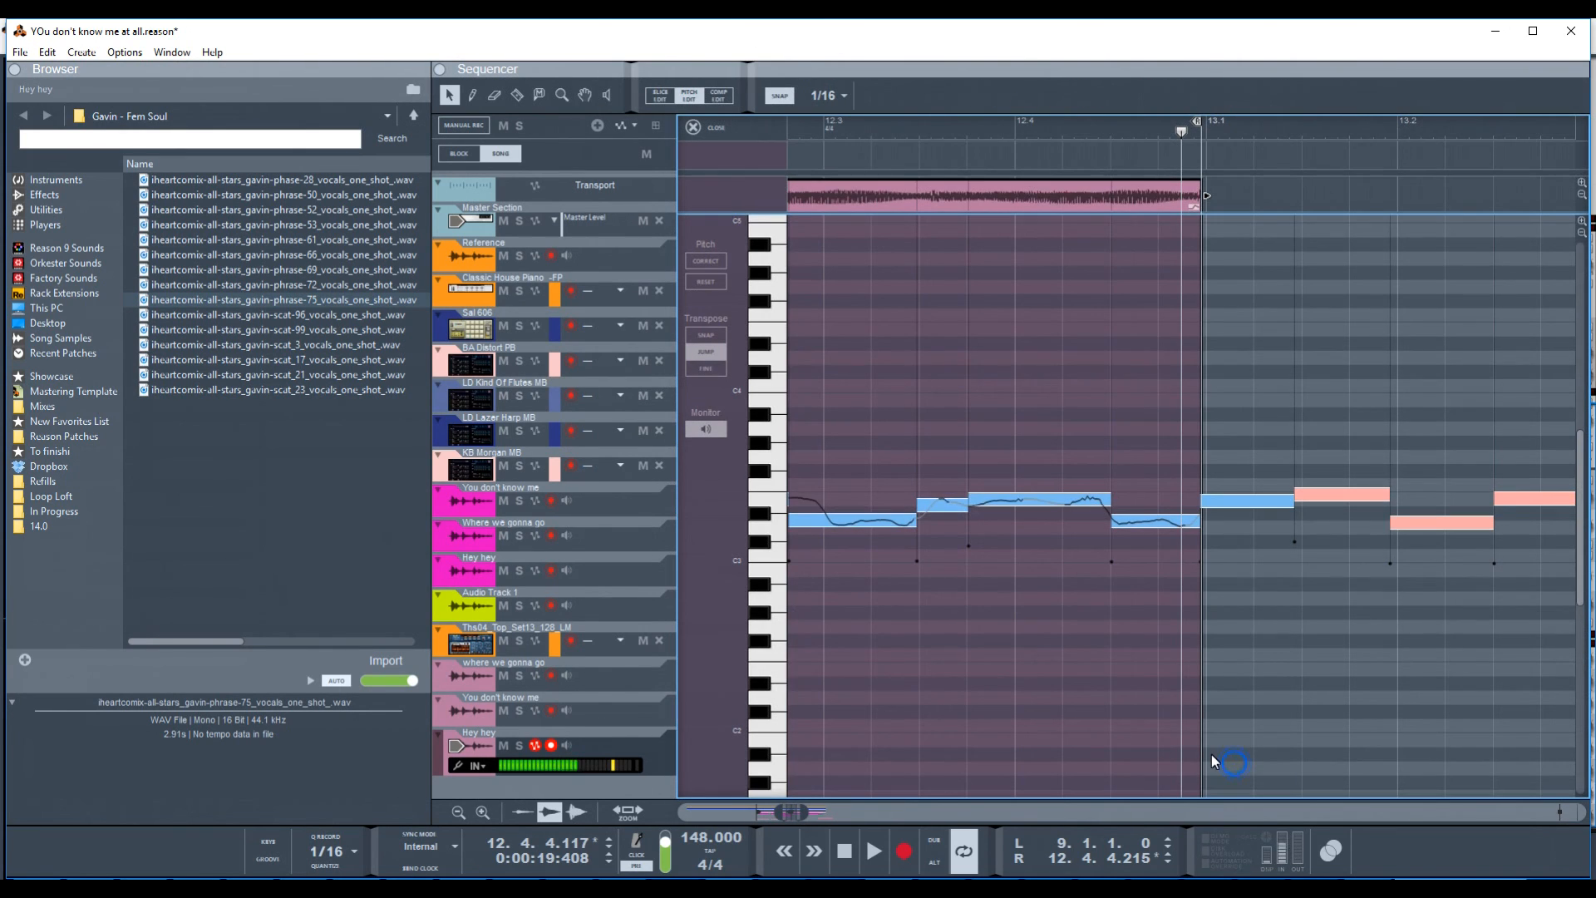
pyautogui.click(656, 98)
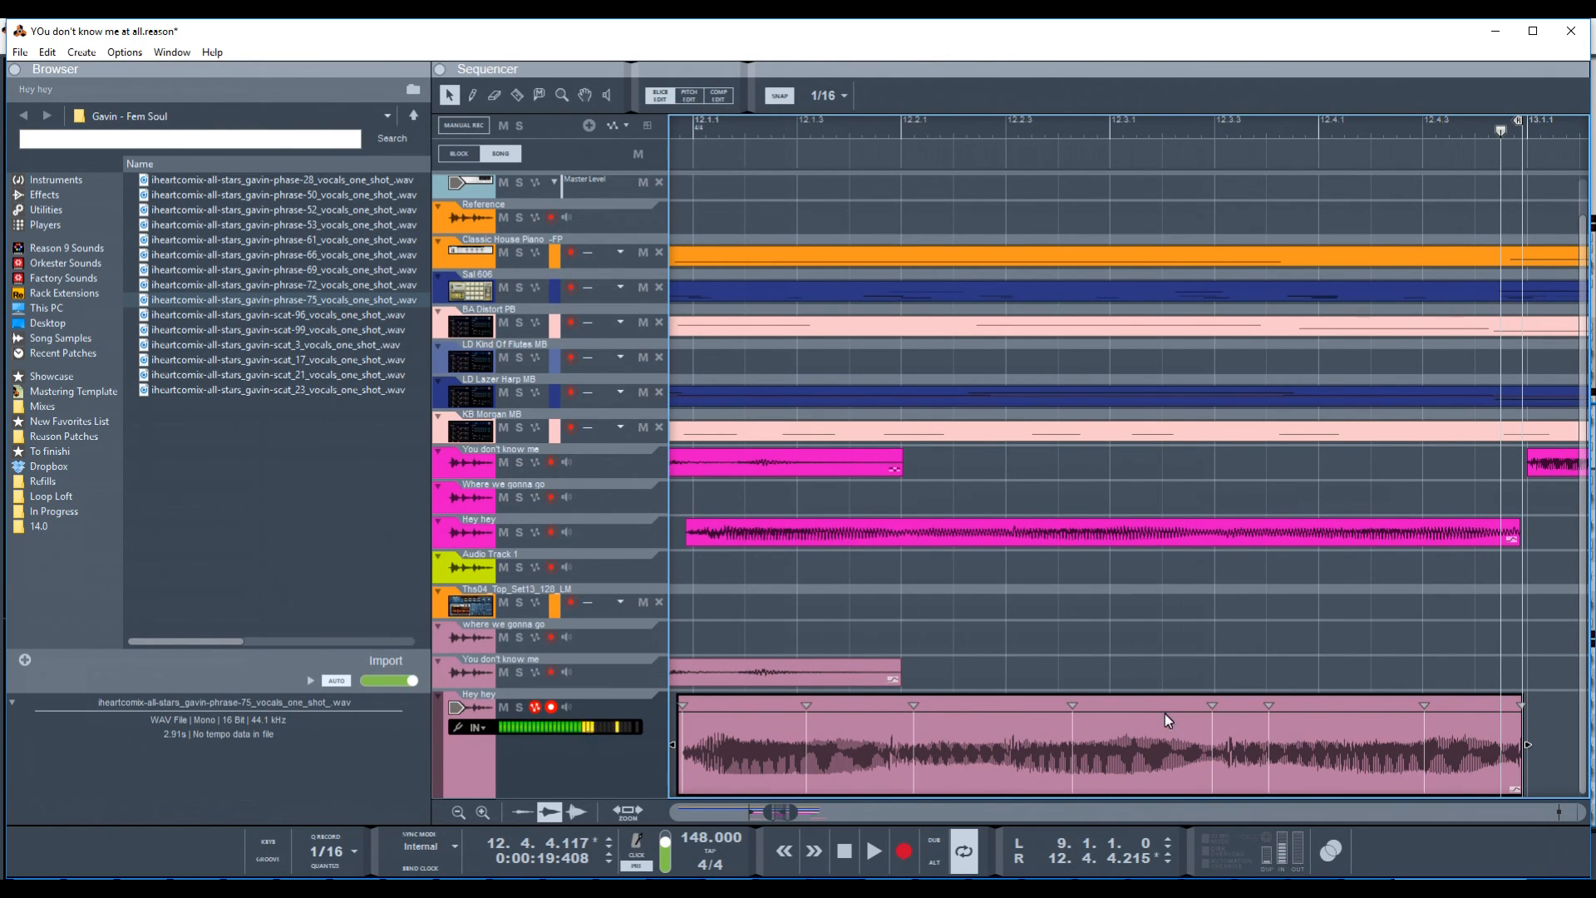
pyautogui.rightClick(1135, 705)
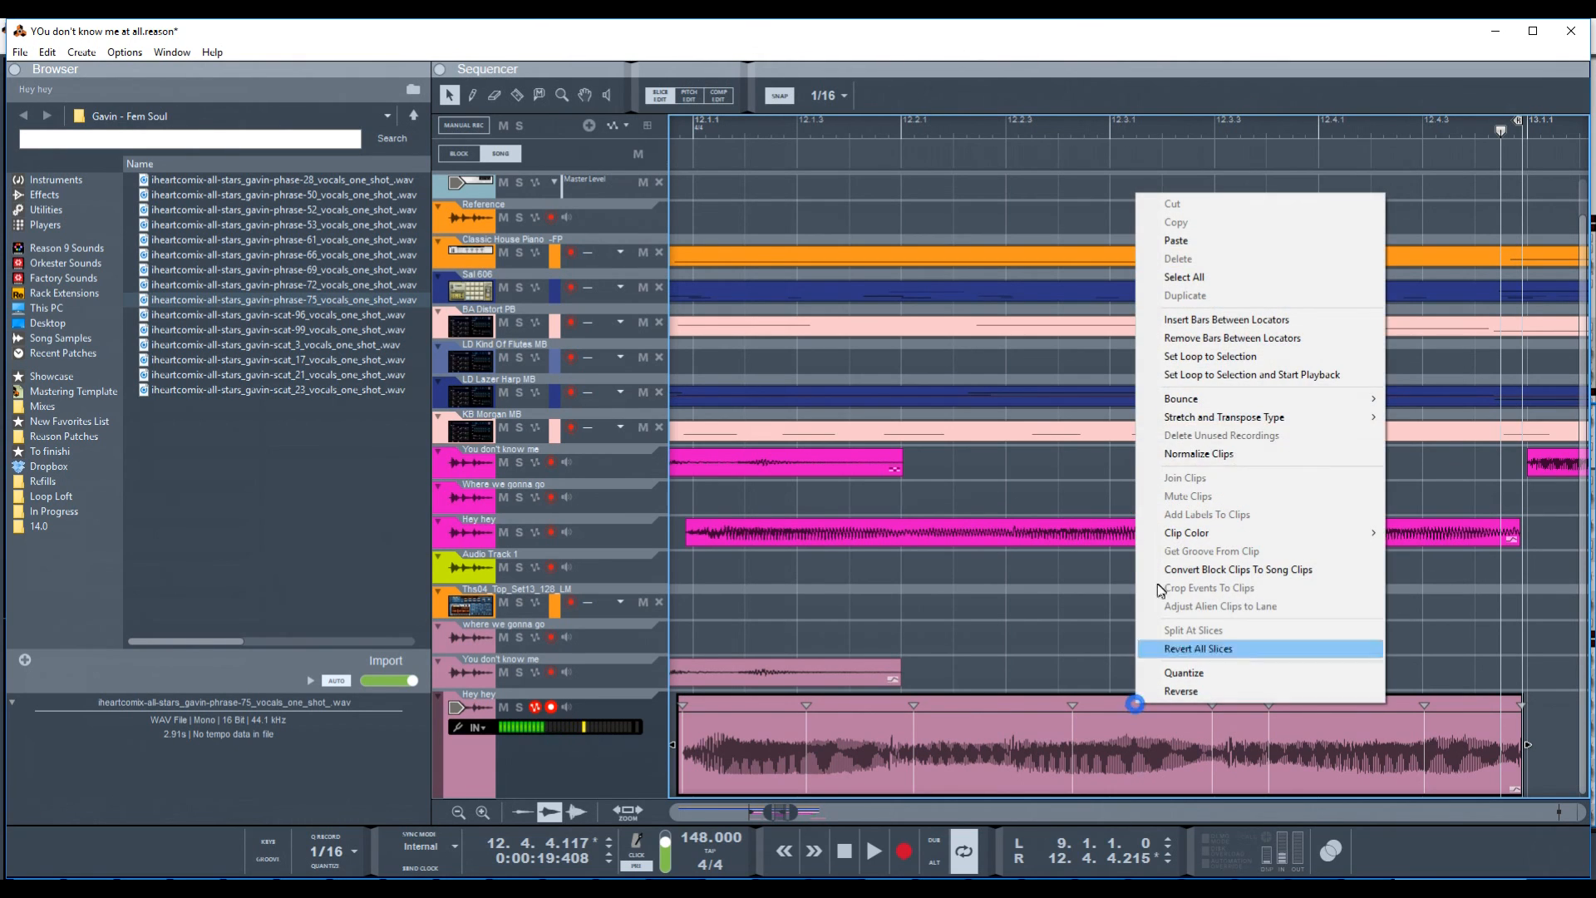
pyautogui.click(1180, 375)
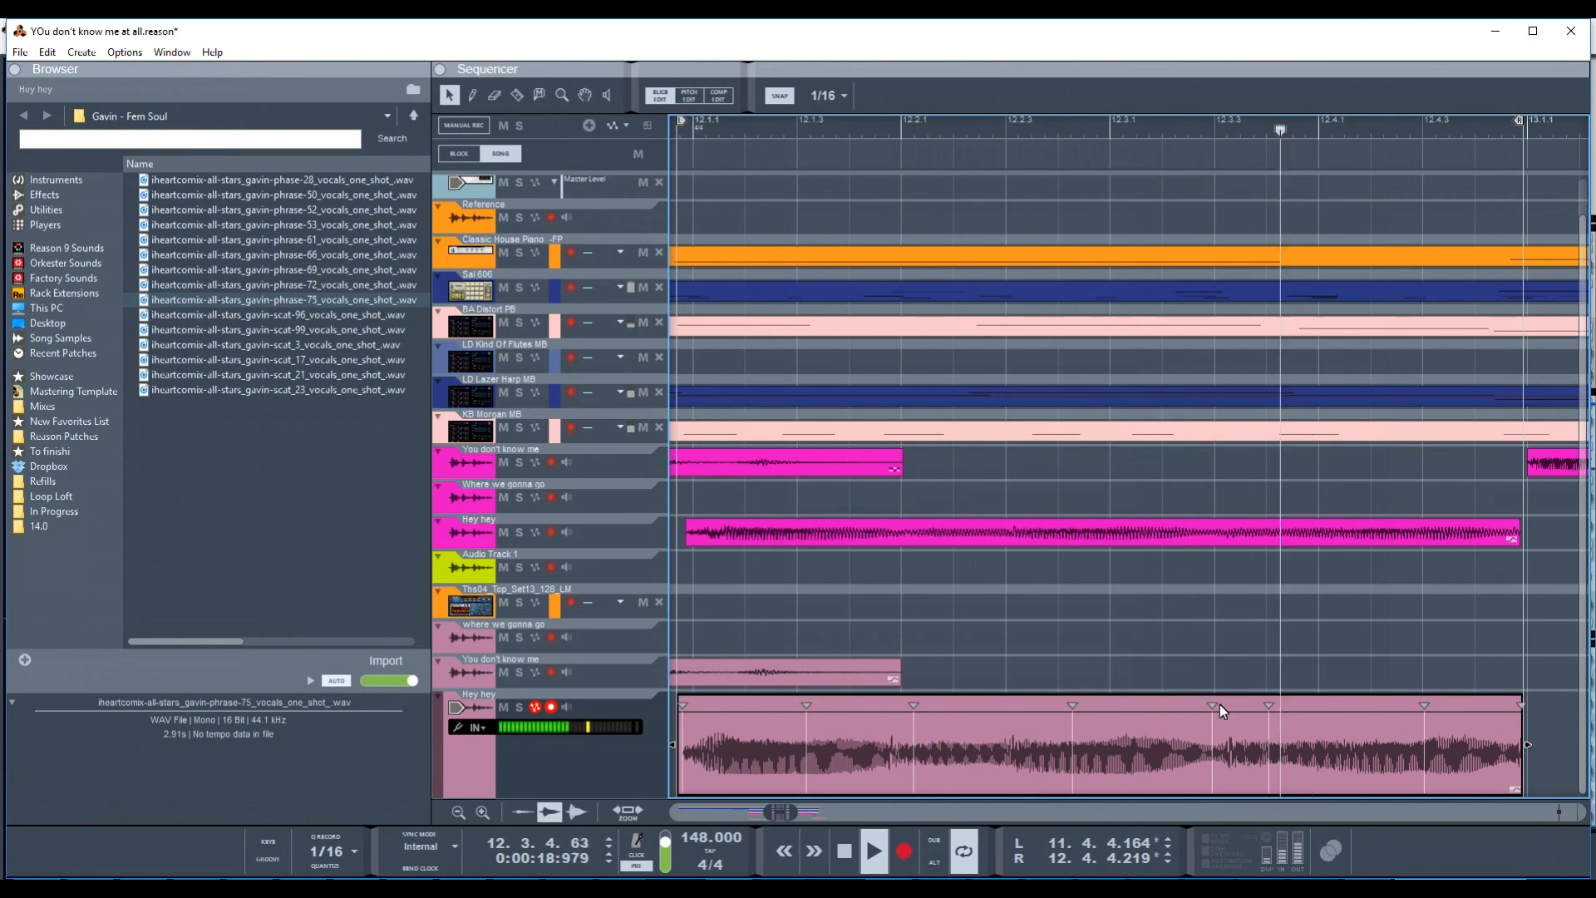
pyautogui.press('space')
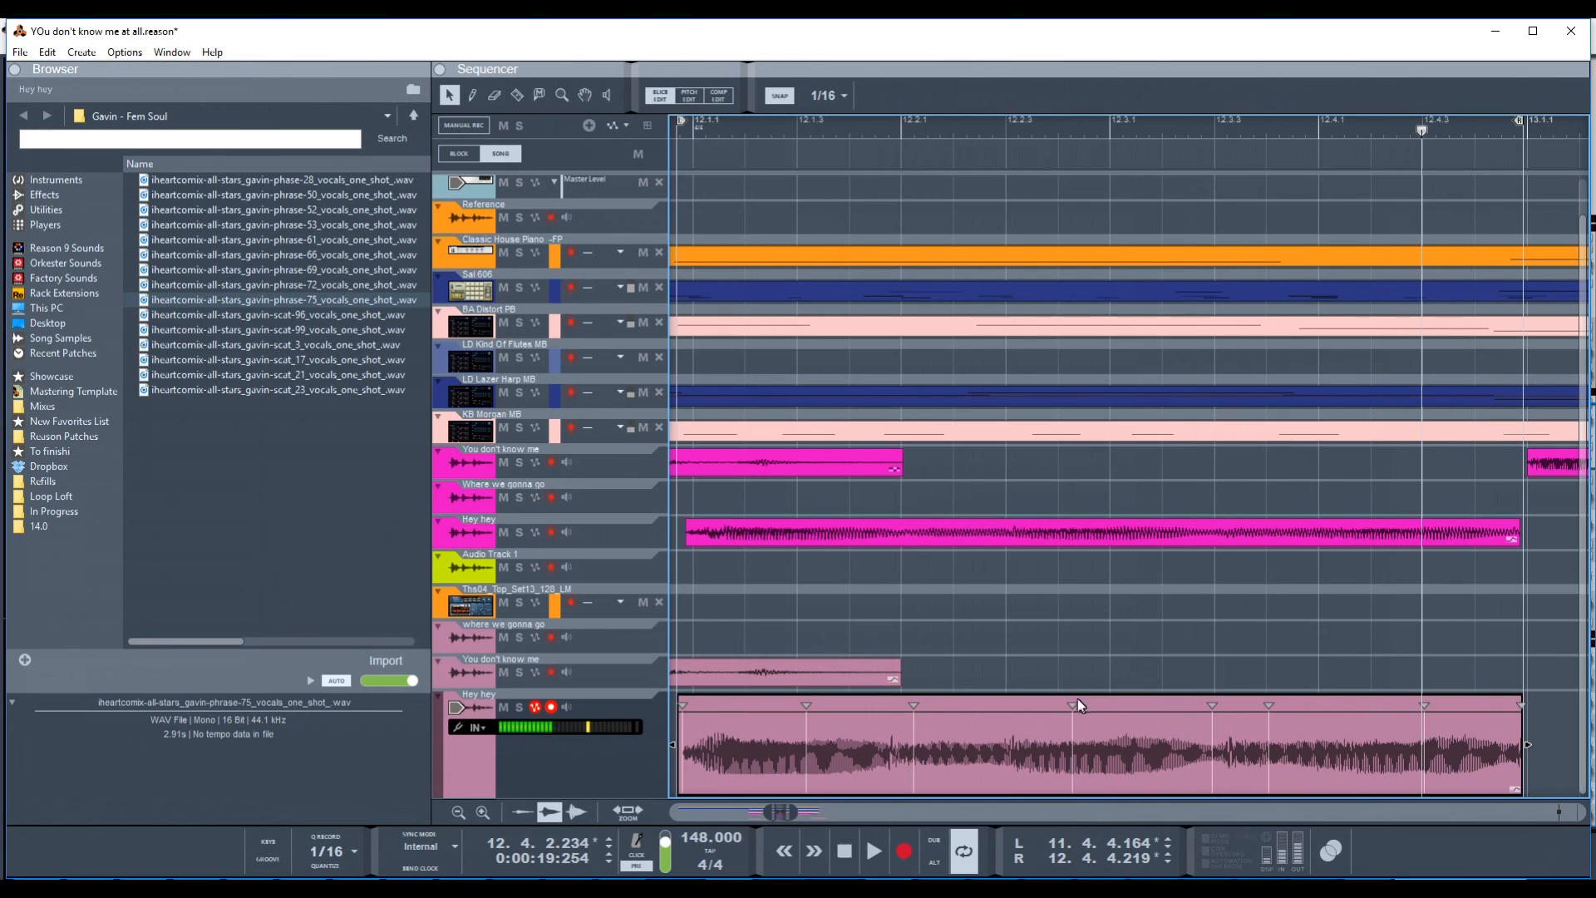
# - Move the lower Hey hey clip's second, third and fourth slice markers slightly earlier to 12.1.3, 12.2.1 and 12.2.4, playing the loop to check
pyautogui.moveTo(1069, 705); pyautogui.dragTo(1066, 706)
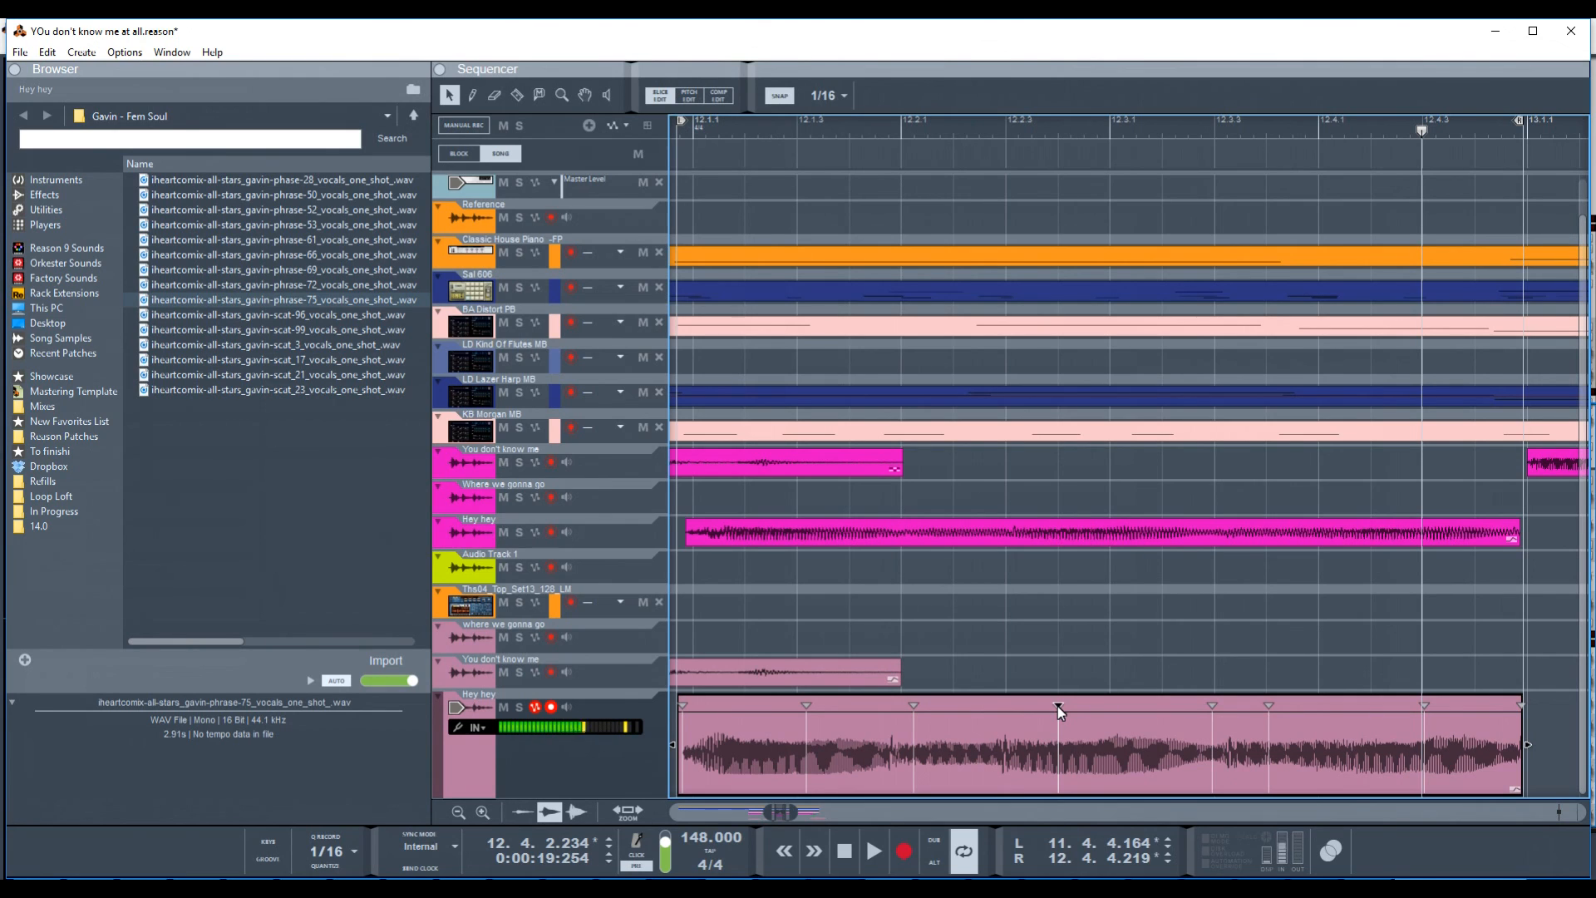
pyautogui.press('space')
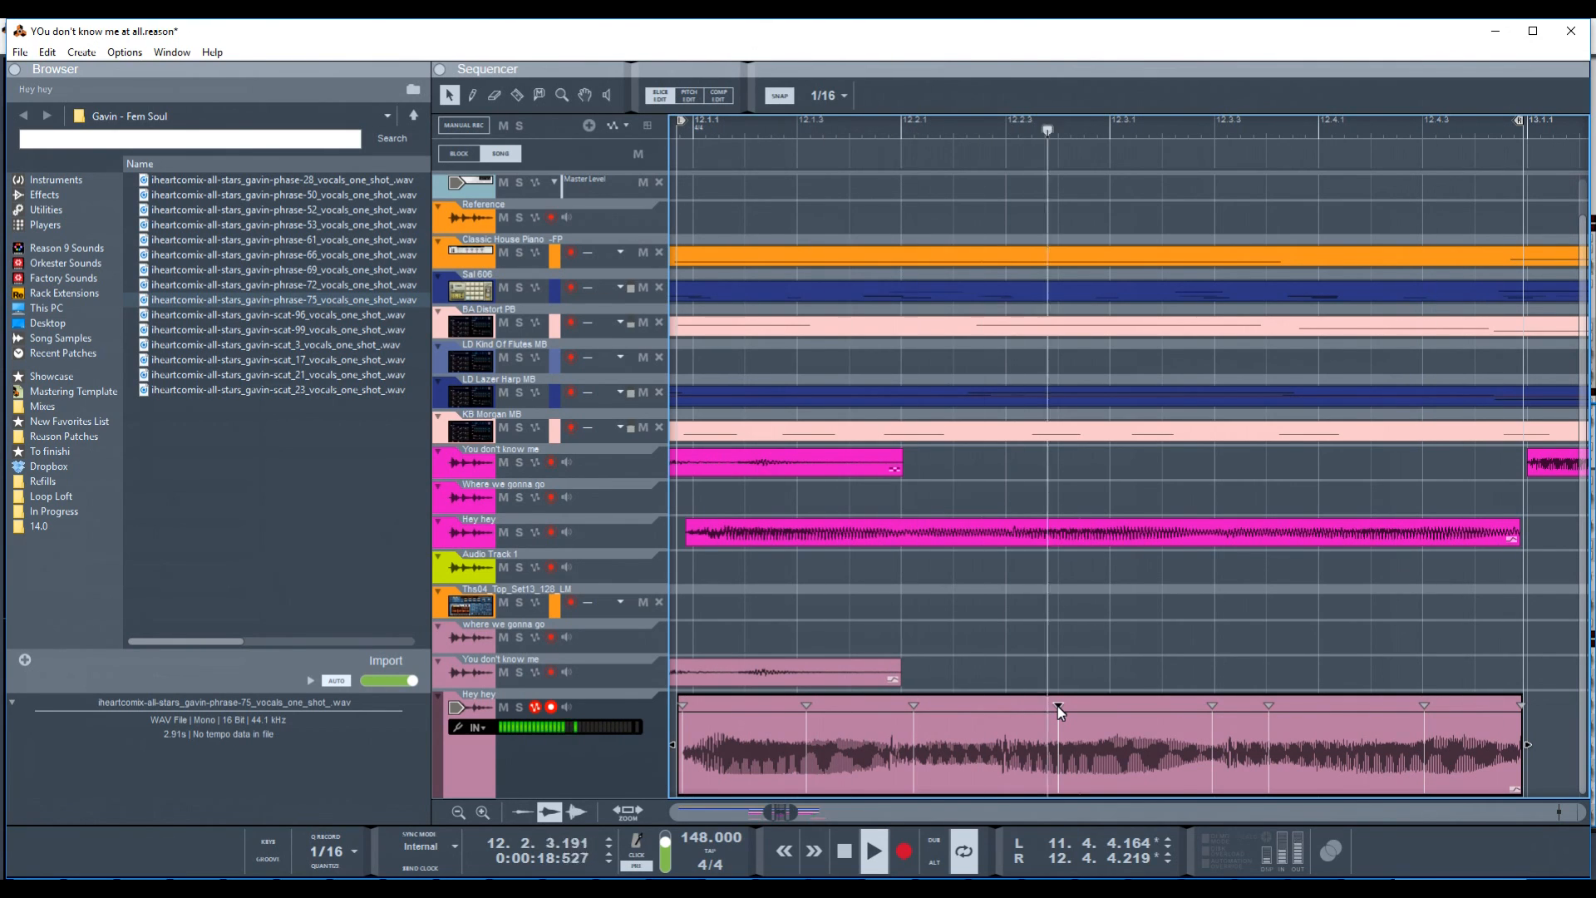
pyautogui.press('space')
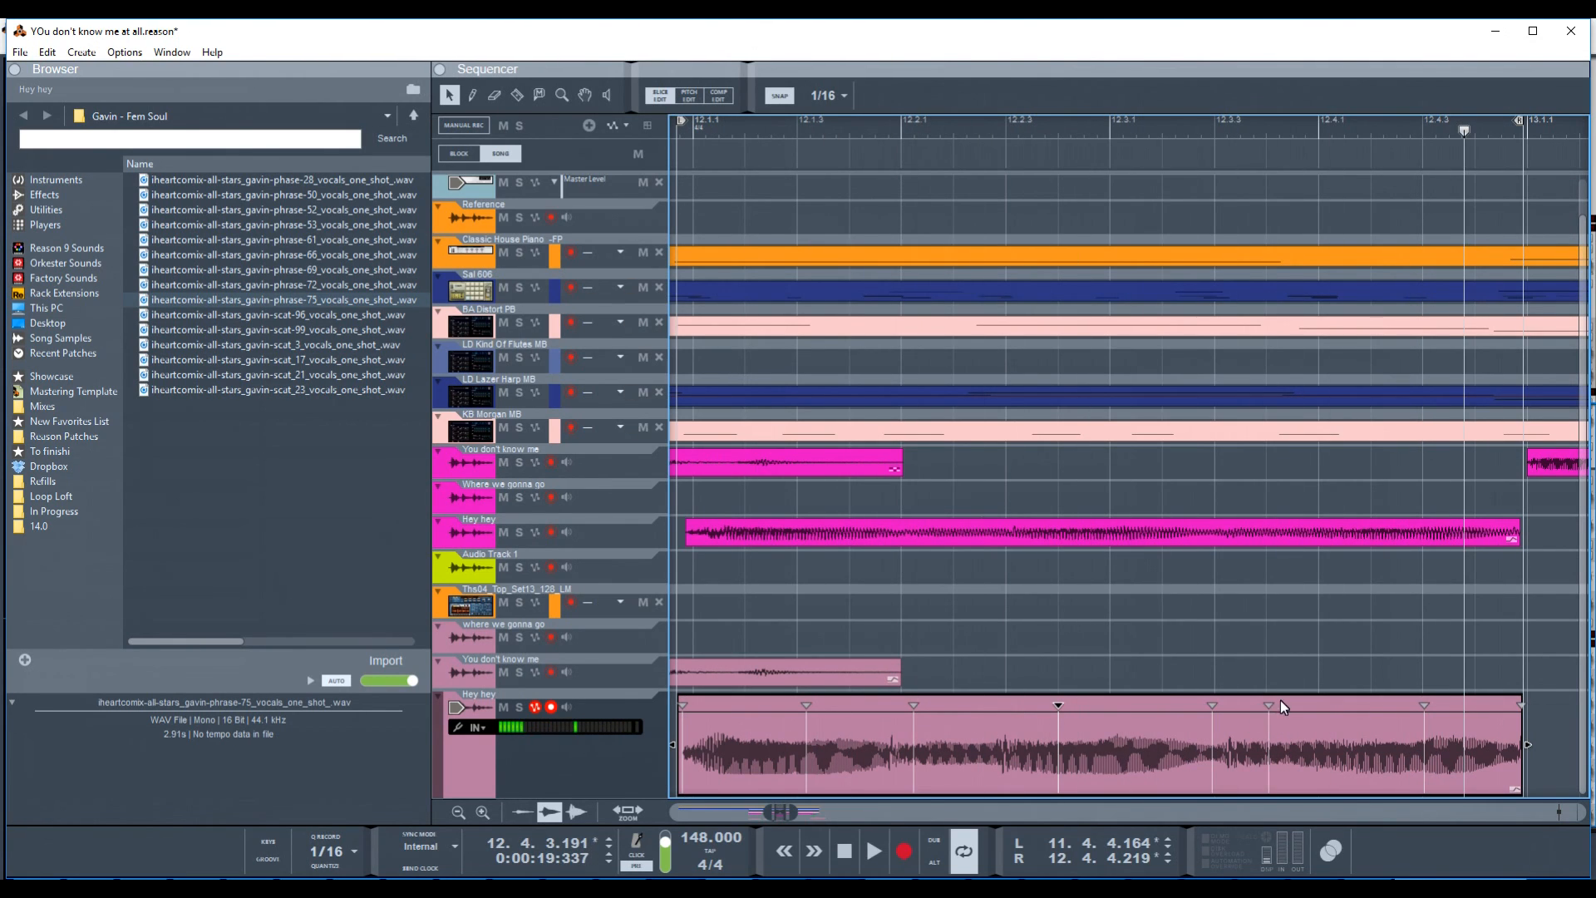
pyautogui.moveTo(806, 706); pyautogui.dragTo(801, 707)
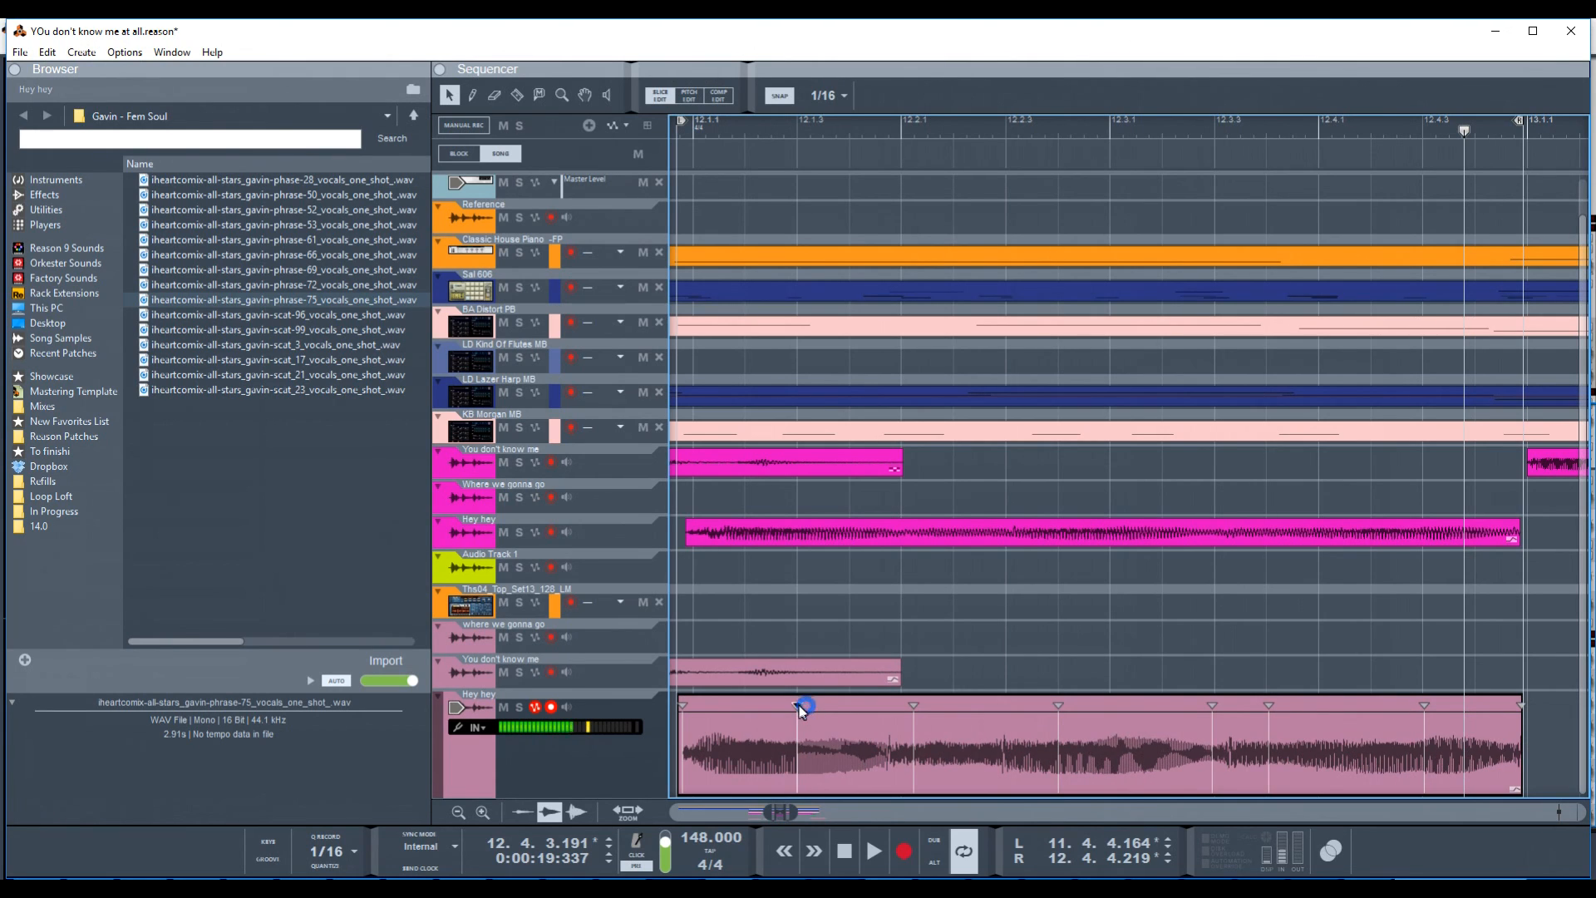
pyautogui.moveTo(913, 706); pyautogui.dragTo(901, 707)
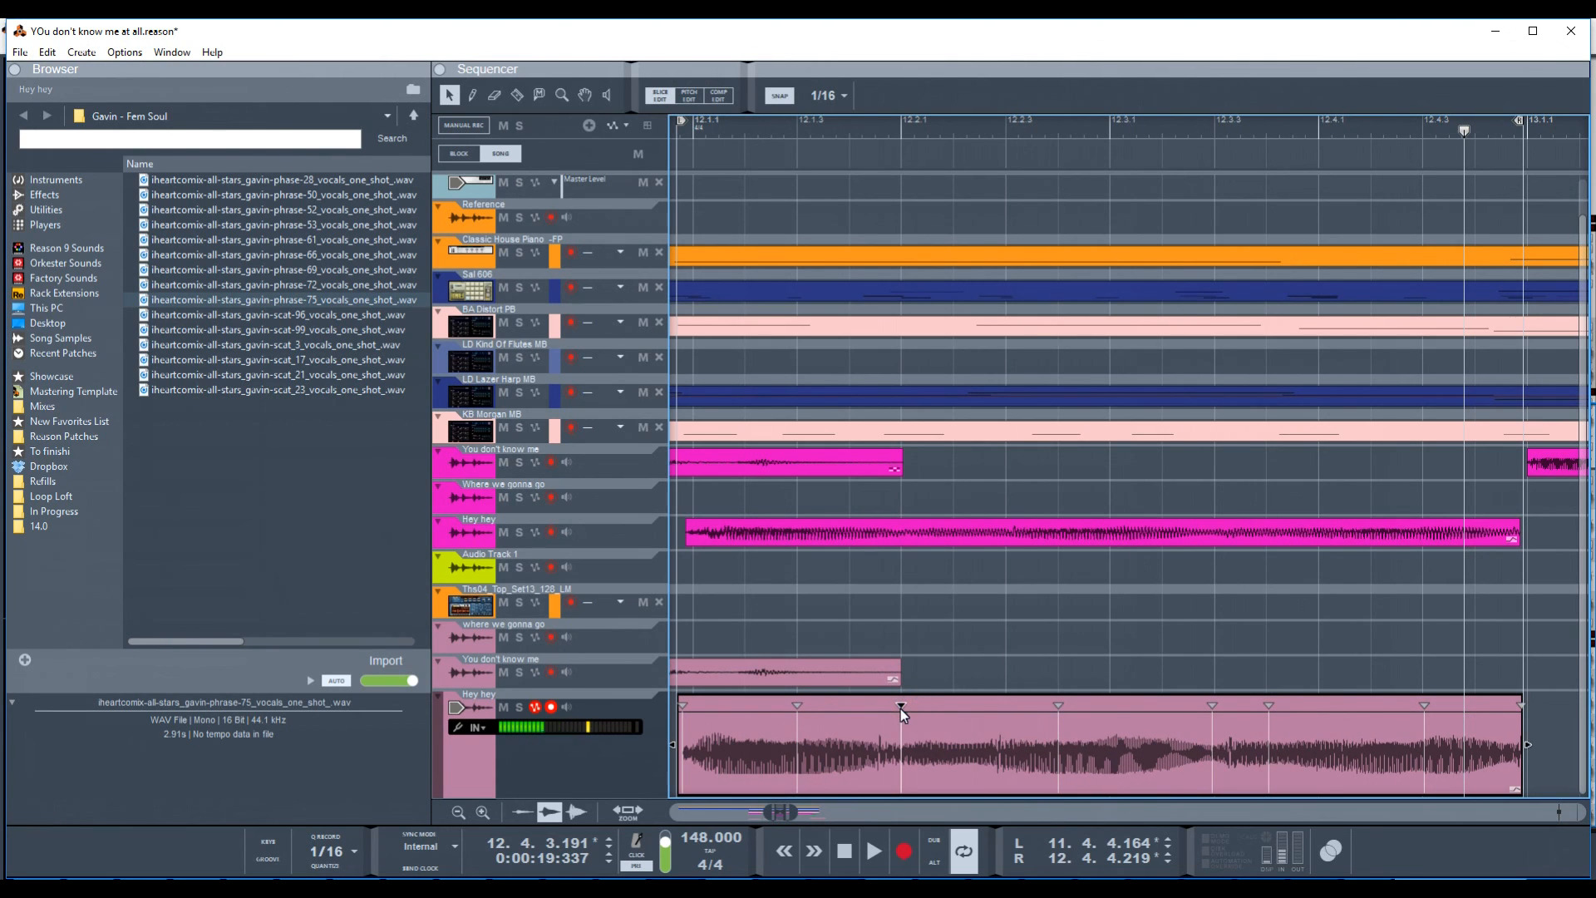
pyautogui.press('space')
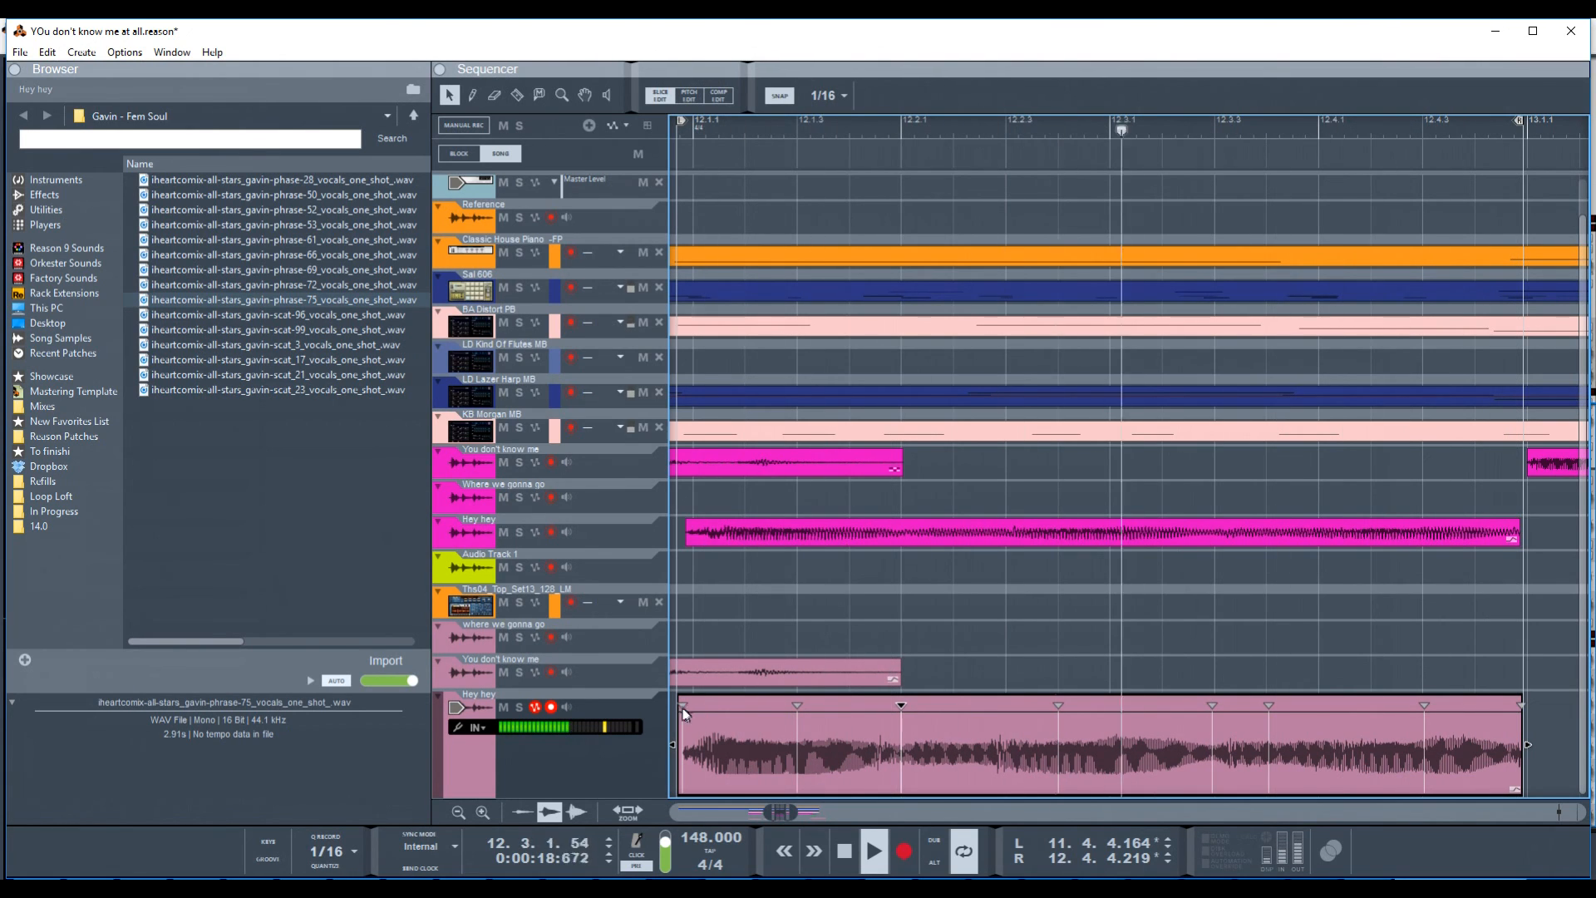
# - Try moving the lower Hey hey clip's first slice marker to 12.1.1 during loop playback, then undo the move
pyautogui.moveTo(685, 709); pyautogui.dragTo(690, 706)
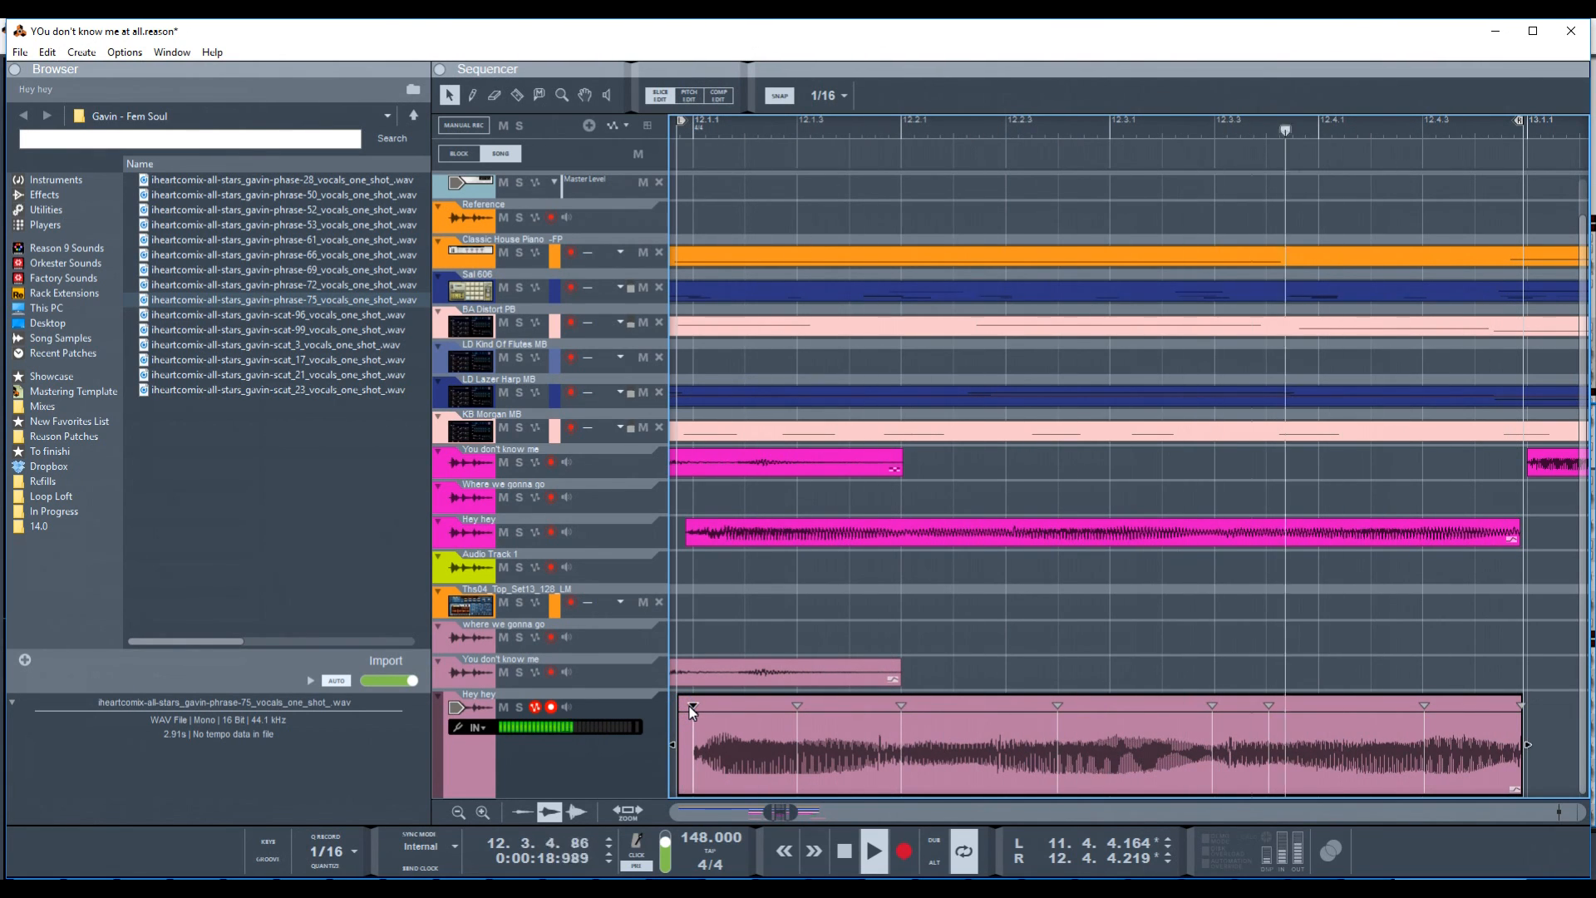
pyautogui.press('space')
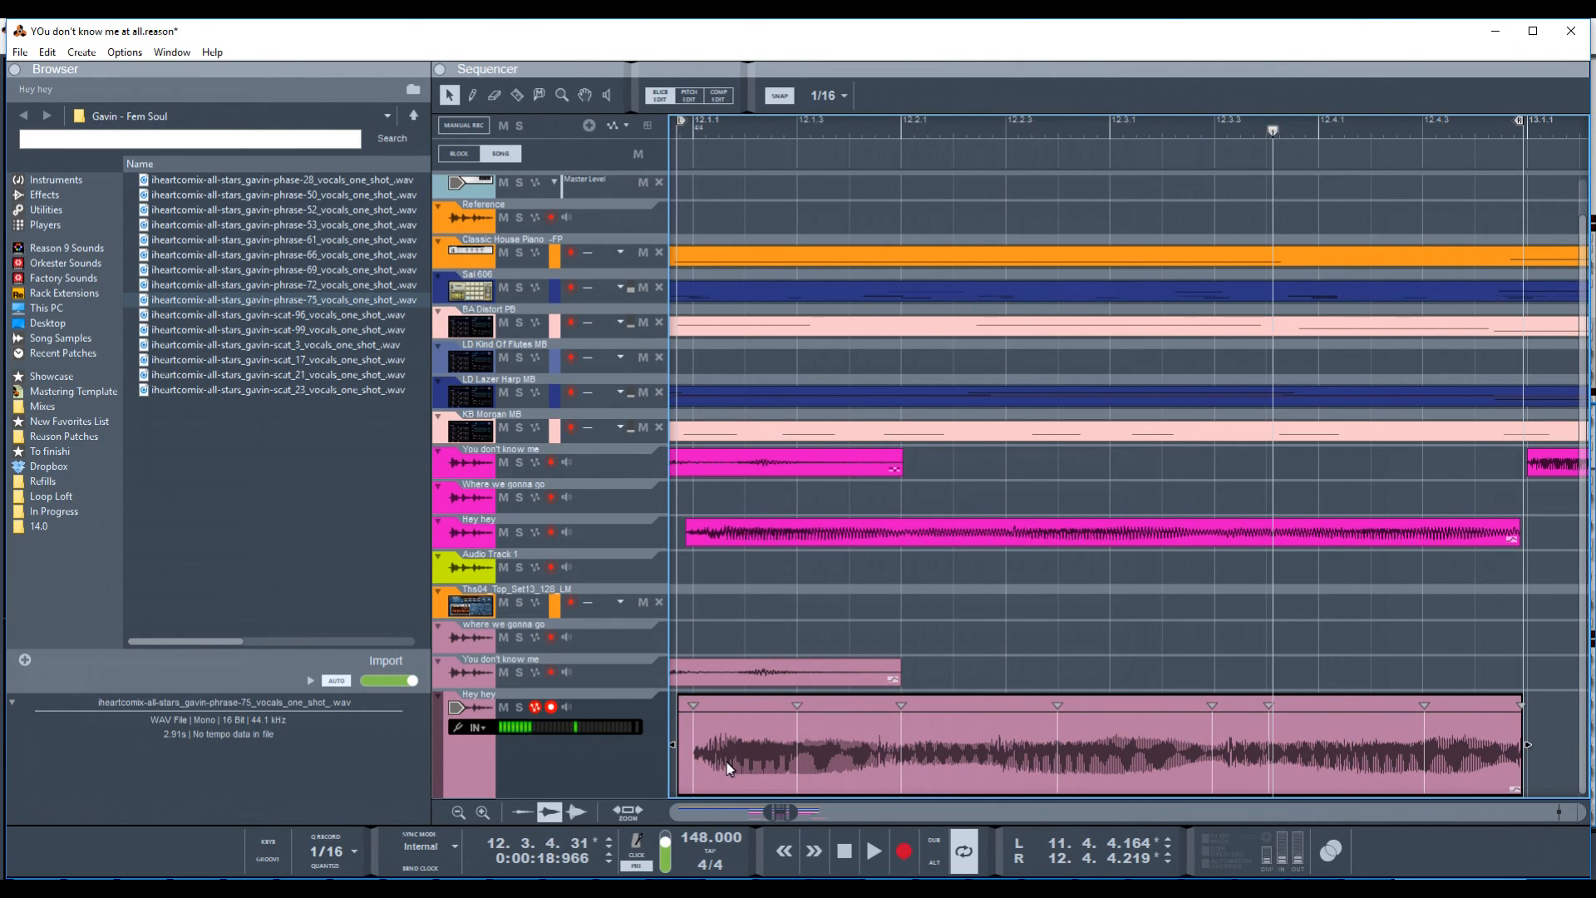
pyautogui.hscroll(-1, 730, 770)
pyautogui.moveTo(745, 708); pyautogui.dragTo(744, 708)
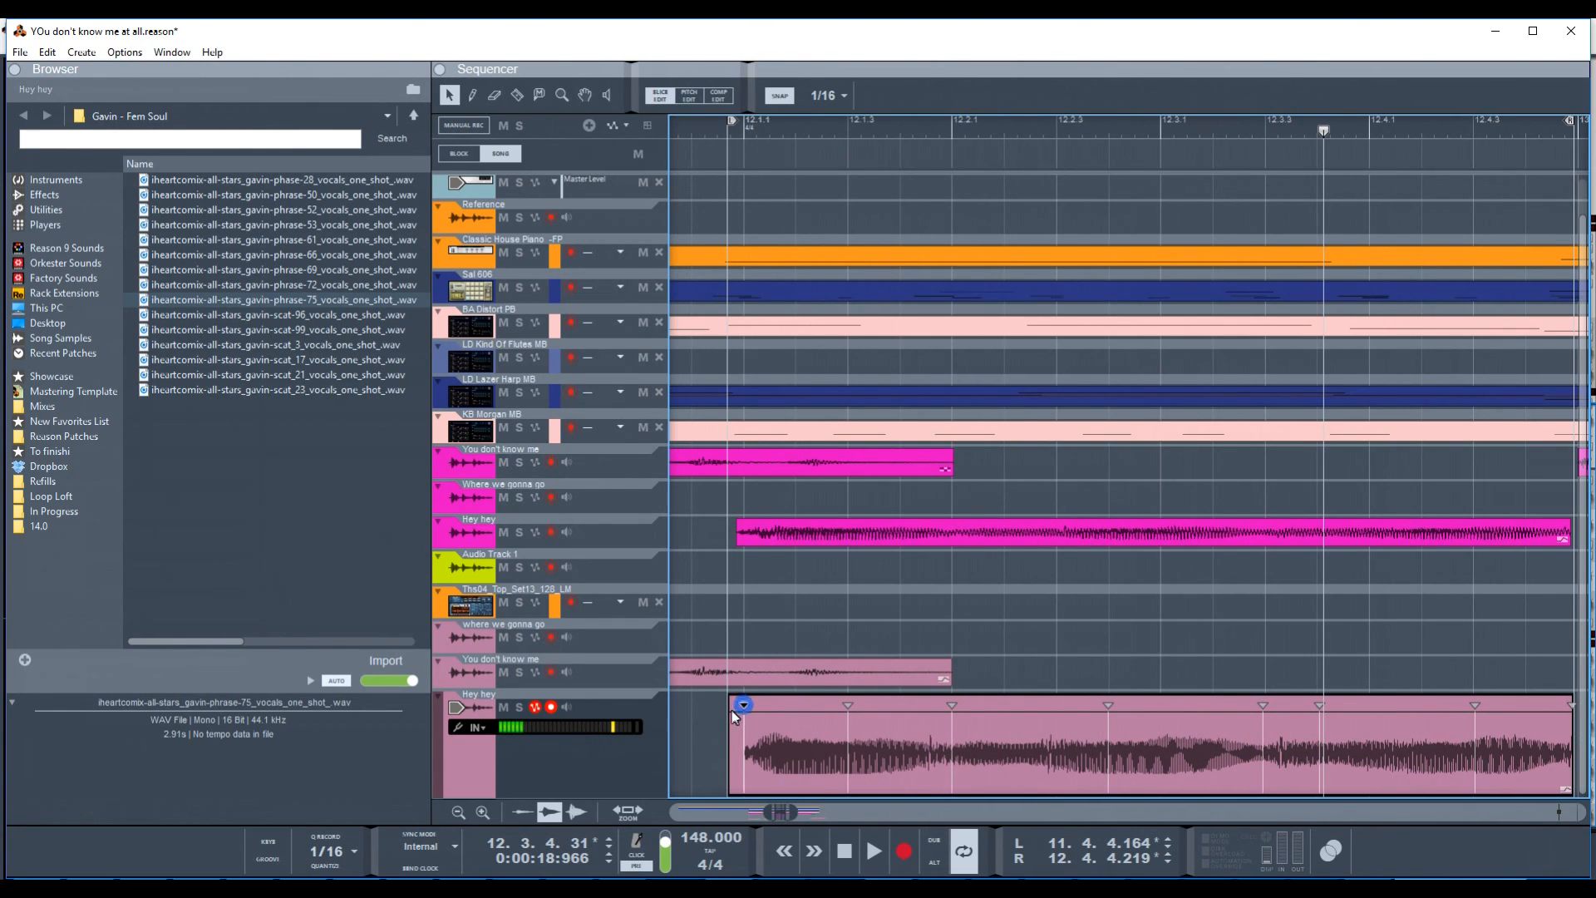
pyautogui.click(735, 720)
pyautogui.hotkey('ctrl', 'z')
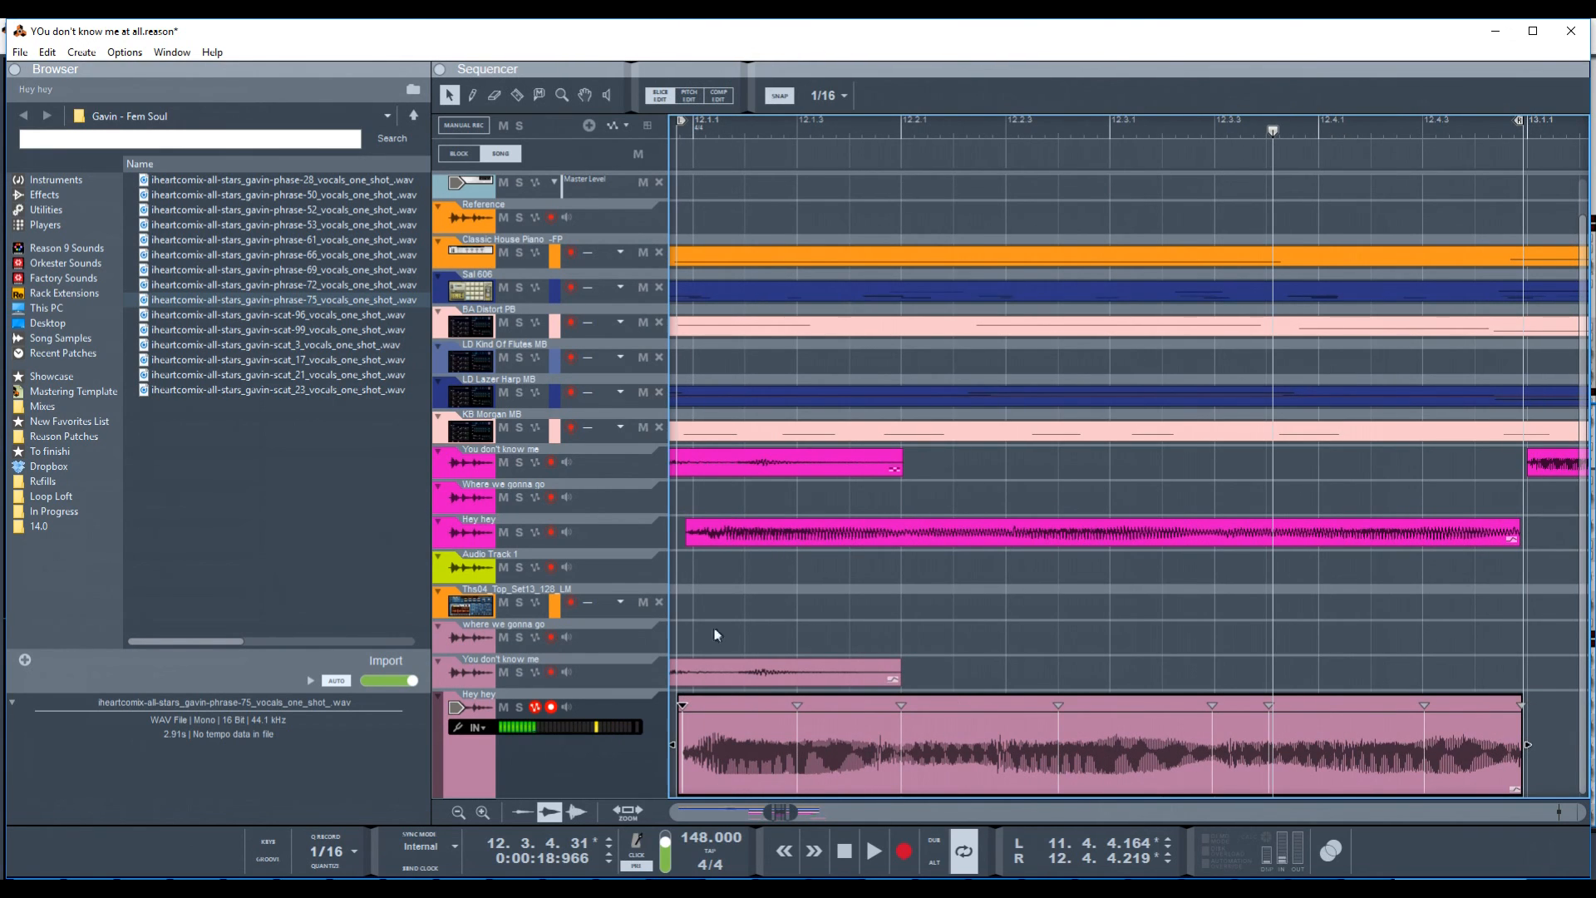
# - Play the entry of the lower Hey hey clip from 11.4.3 and leave its slice editing
pyautogui.moveTo(780, 814); pyautogui.dragTo(777, 815)
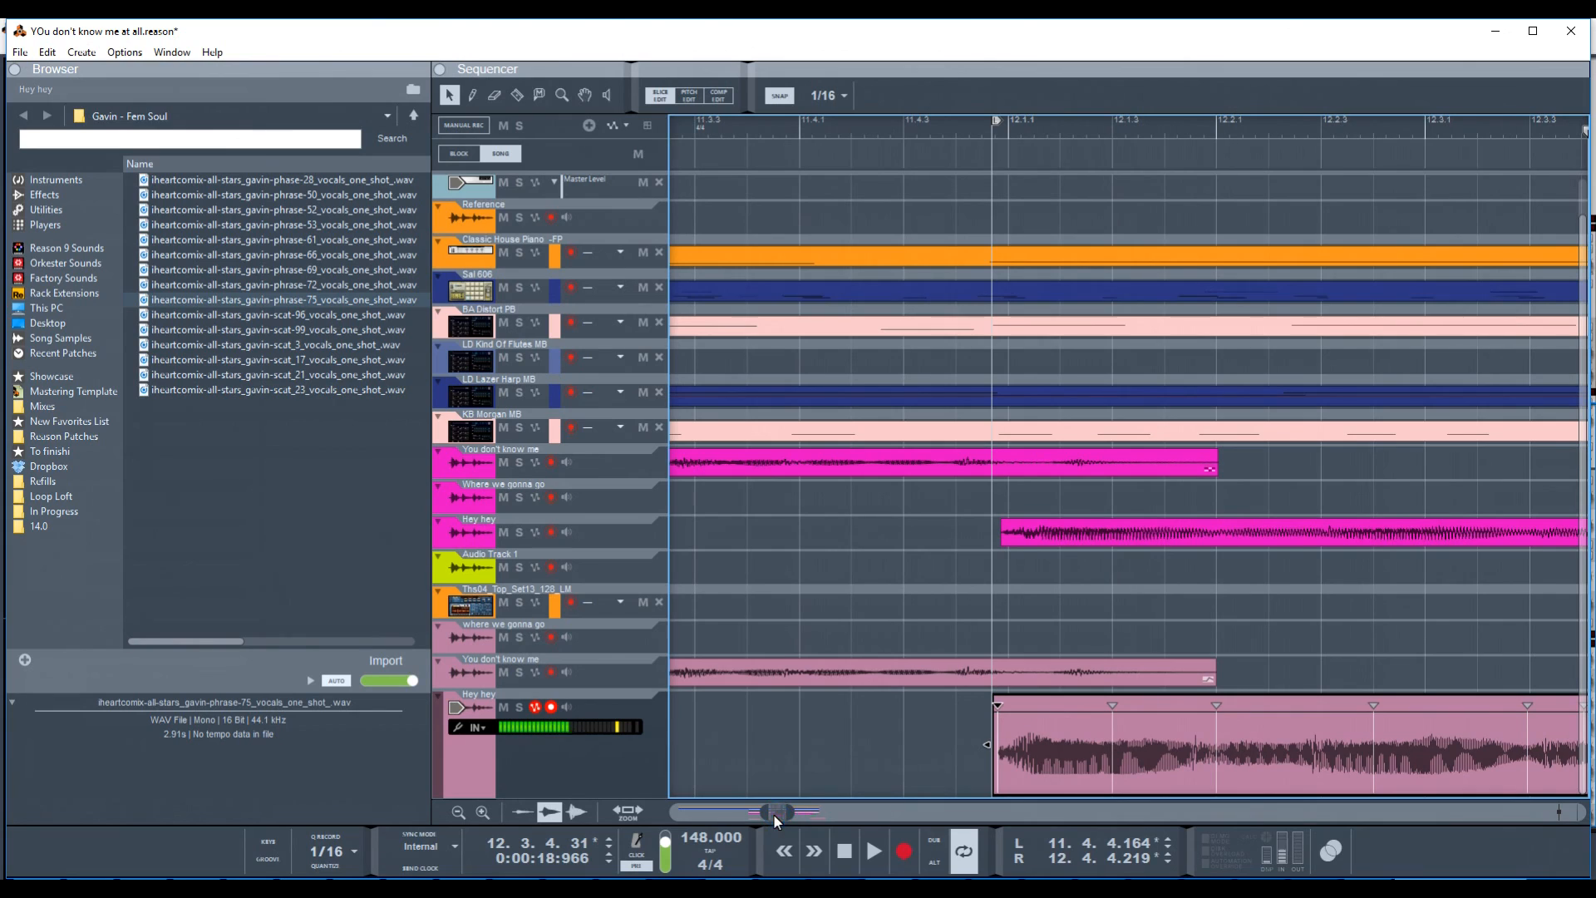
pyautogui.click(926, 130)
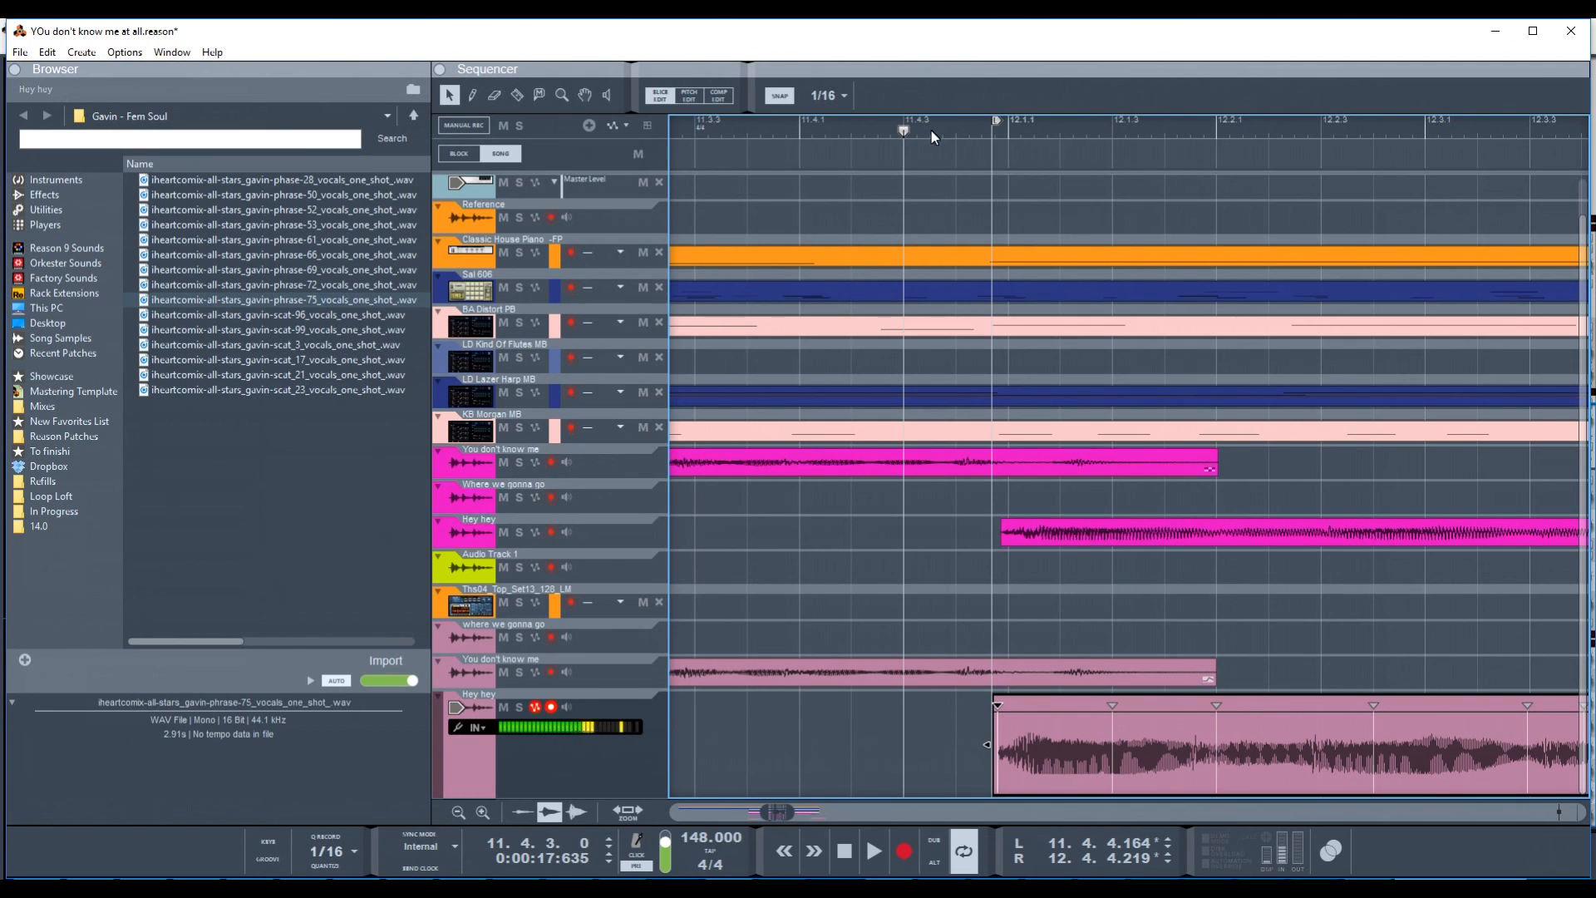
pyautogui.press('space')
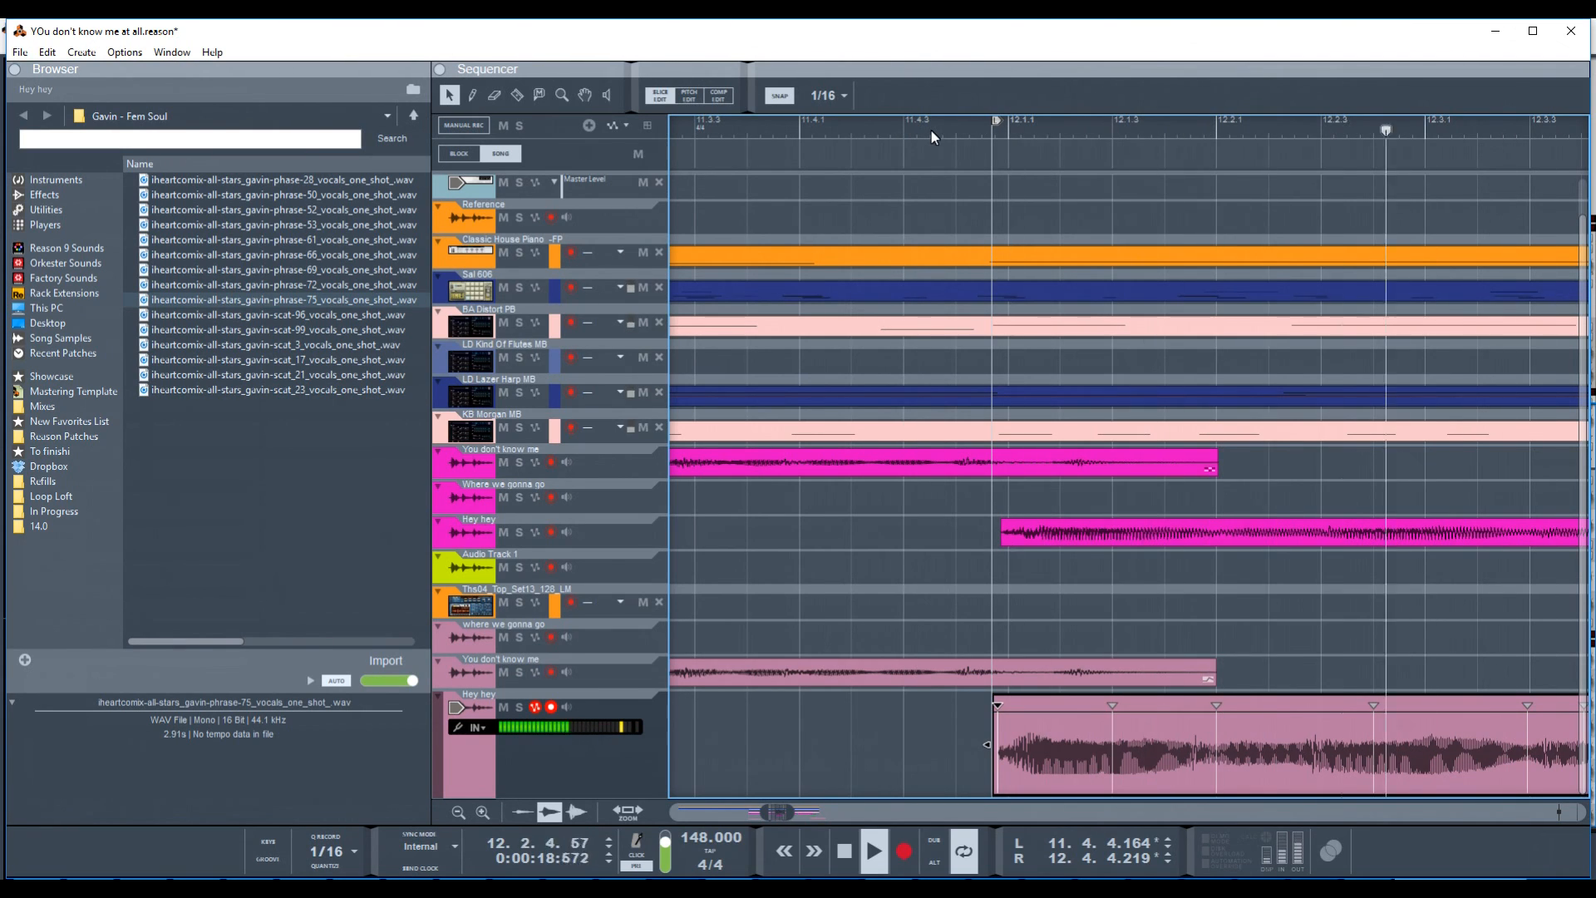
pyautogui.press('Escape')
pyautogui.press('space')
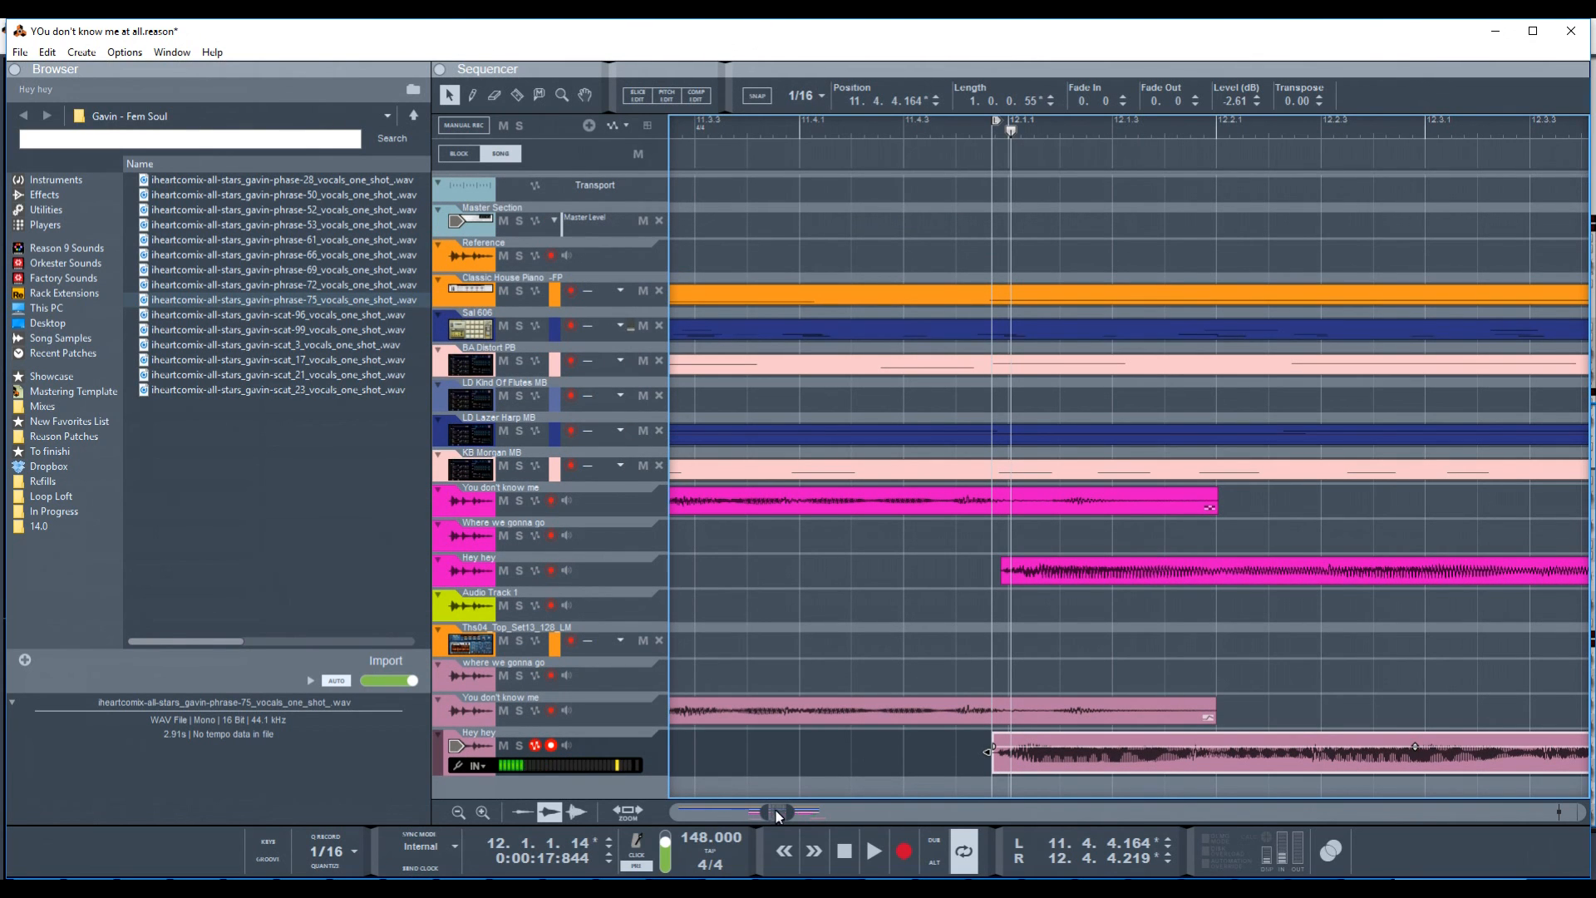
# - Copy the two lower You don't know me clips from bars 9 to 12 and paste them at bar 13
pyautogui.moveTo(790, 817)
pyautogui.mouseDown()
pyautogui.moveTo(1040, 811)
pyautogui.moveTo(801, 807)
pyautogui.mouseUp()
pyautogui.moveTo(1019, 693); pyautogui.dragTo(680, 708)
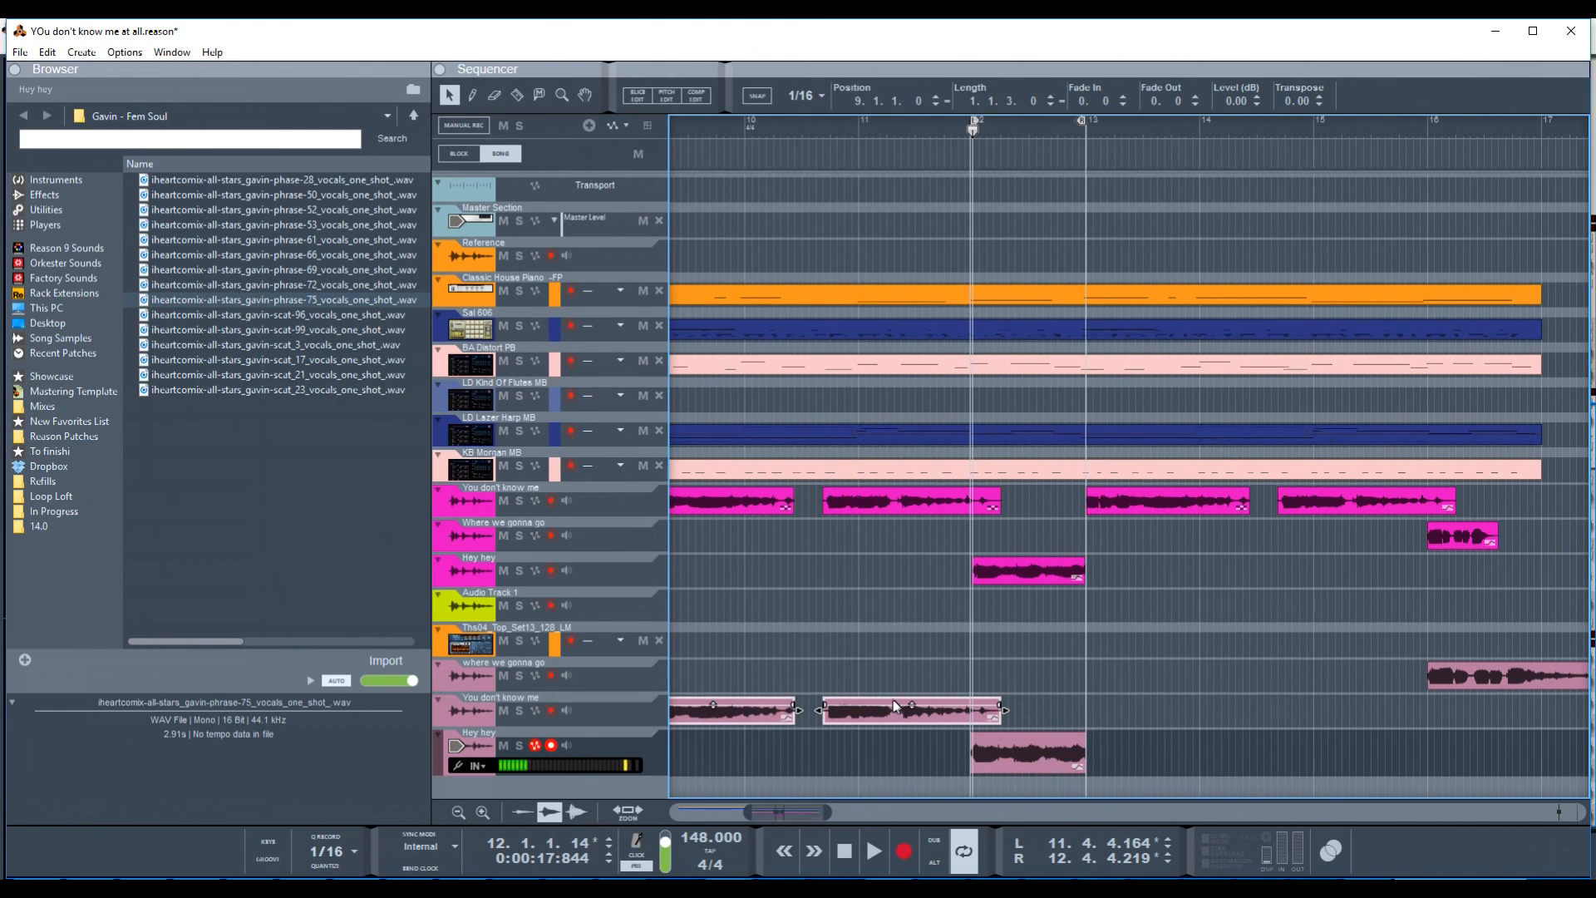
pyautogui.hotkey('ctrl', 'c')
pyautogui.moveTo(1086, 128); pyautogui.dragTo(1086, 132)
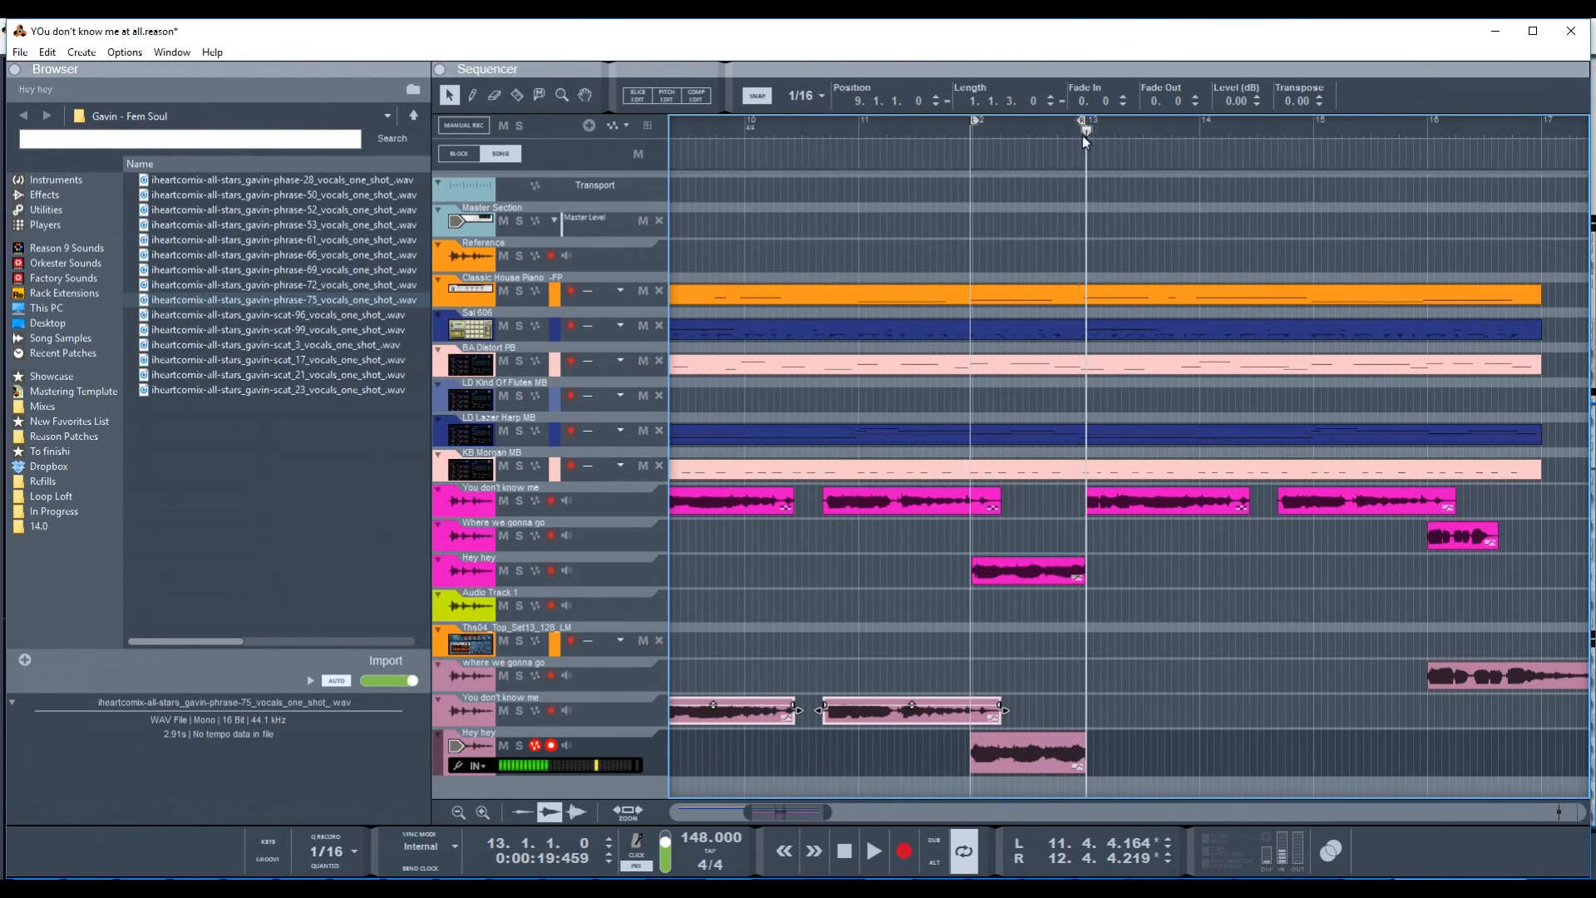
pyautogui.hotkey('ctrl', 'v')
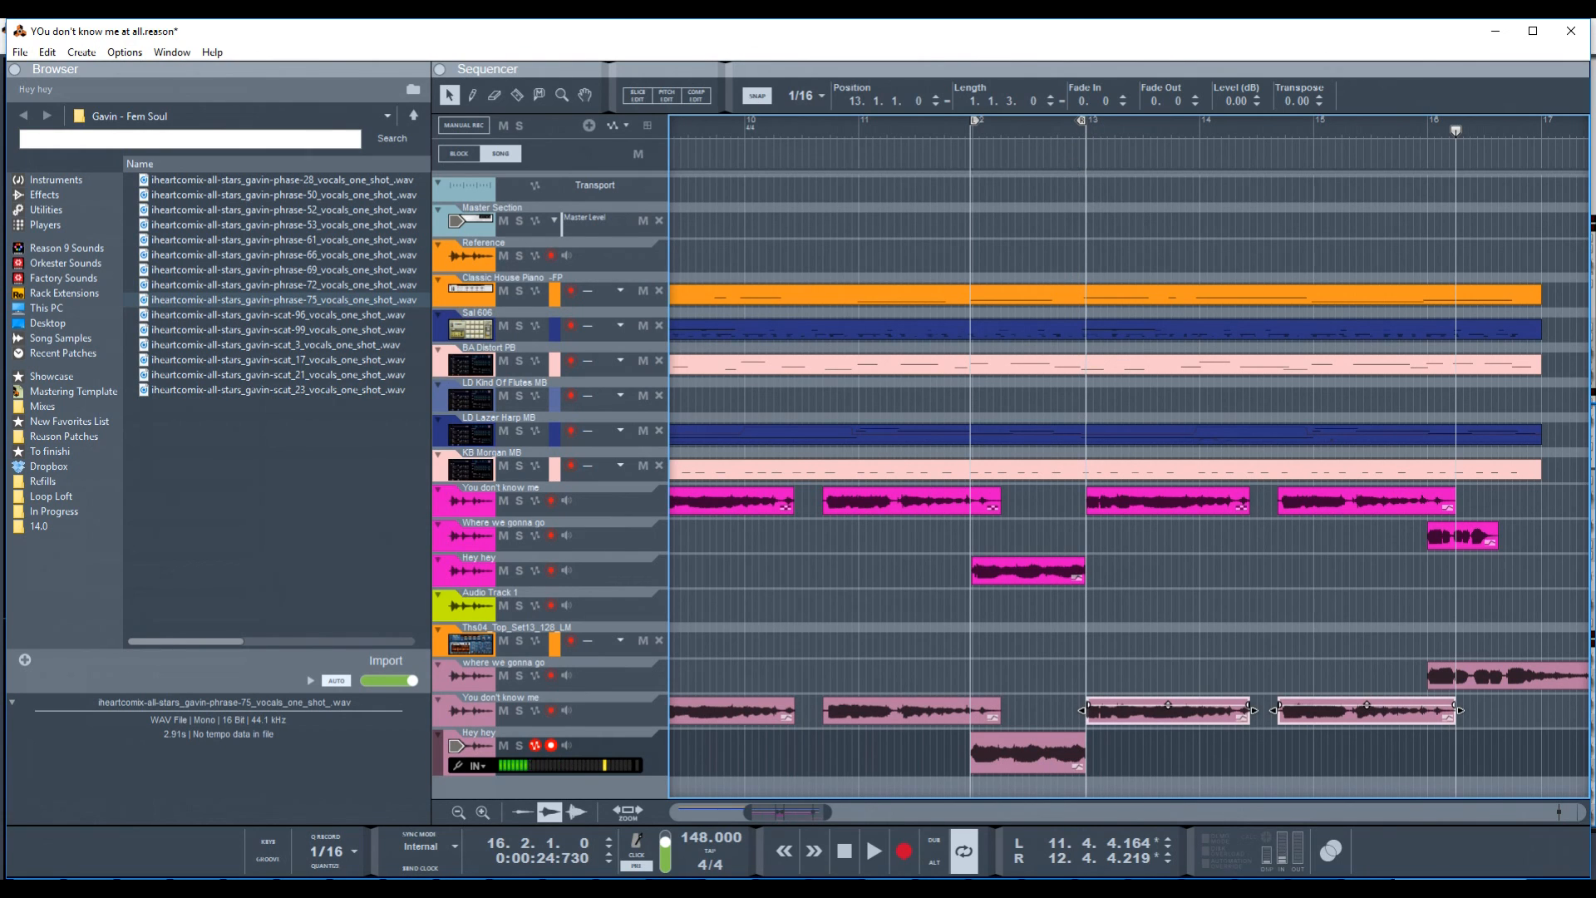
# - Loop the lower where we gonna go clip at bar 16 and play it
pyautogui.moveTo(816, 813); pyautogui.dragTo(837, 824)
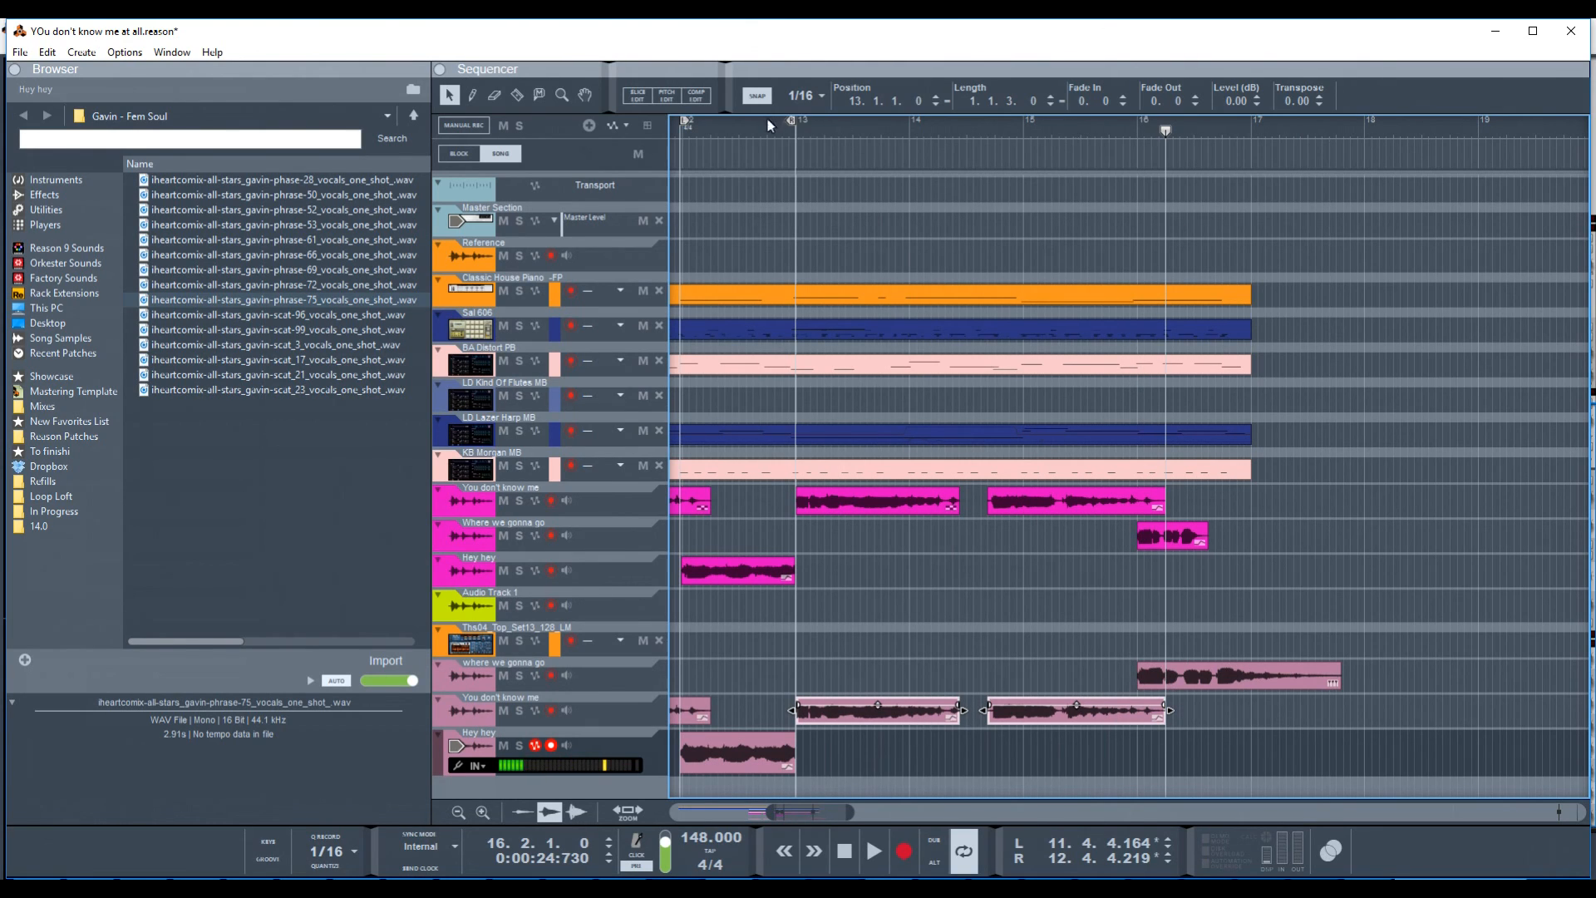
pyautogui.rightClick(1164, 676)
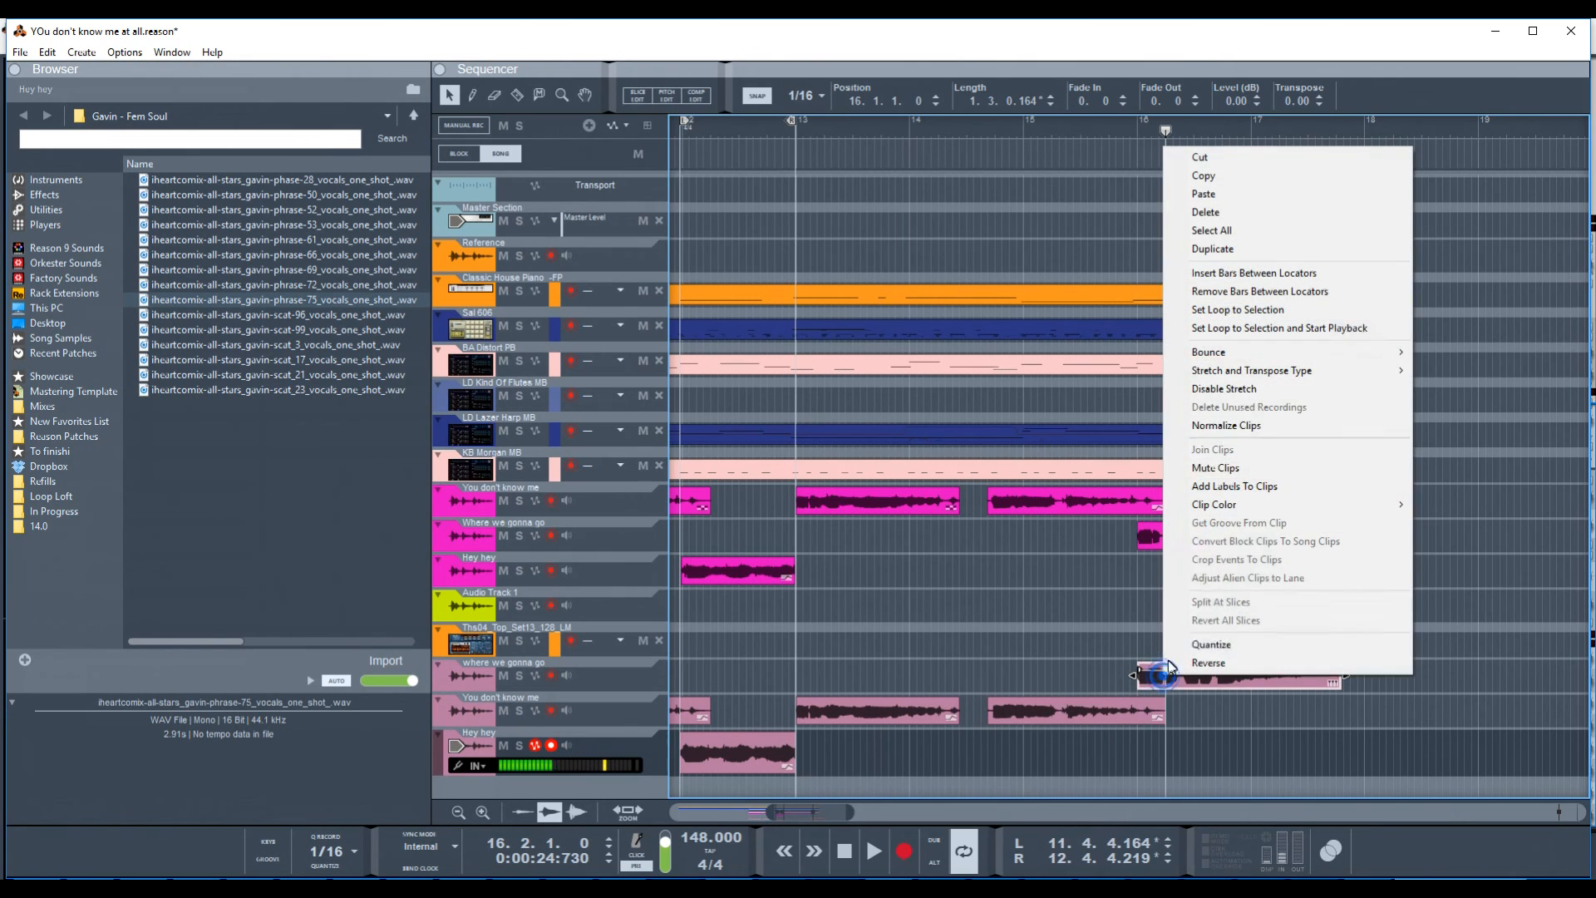
pyautogui.click(1229, 328)
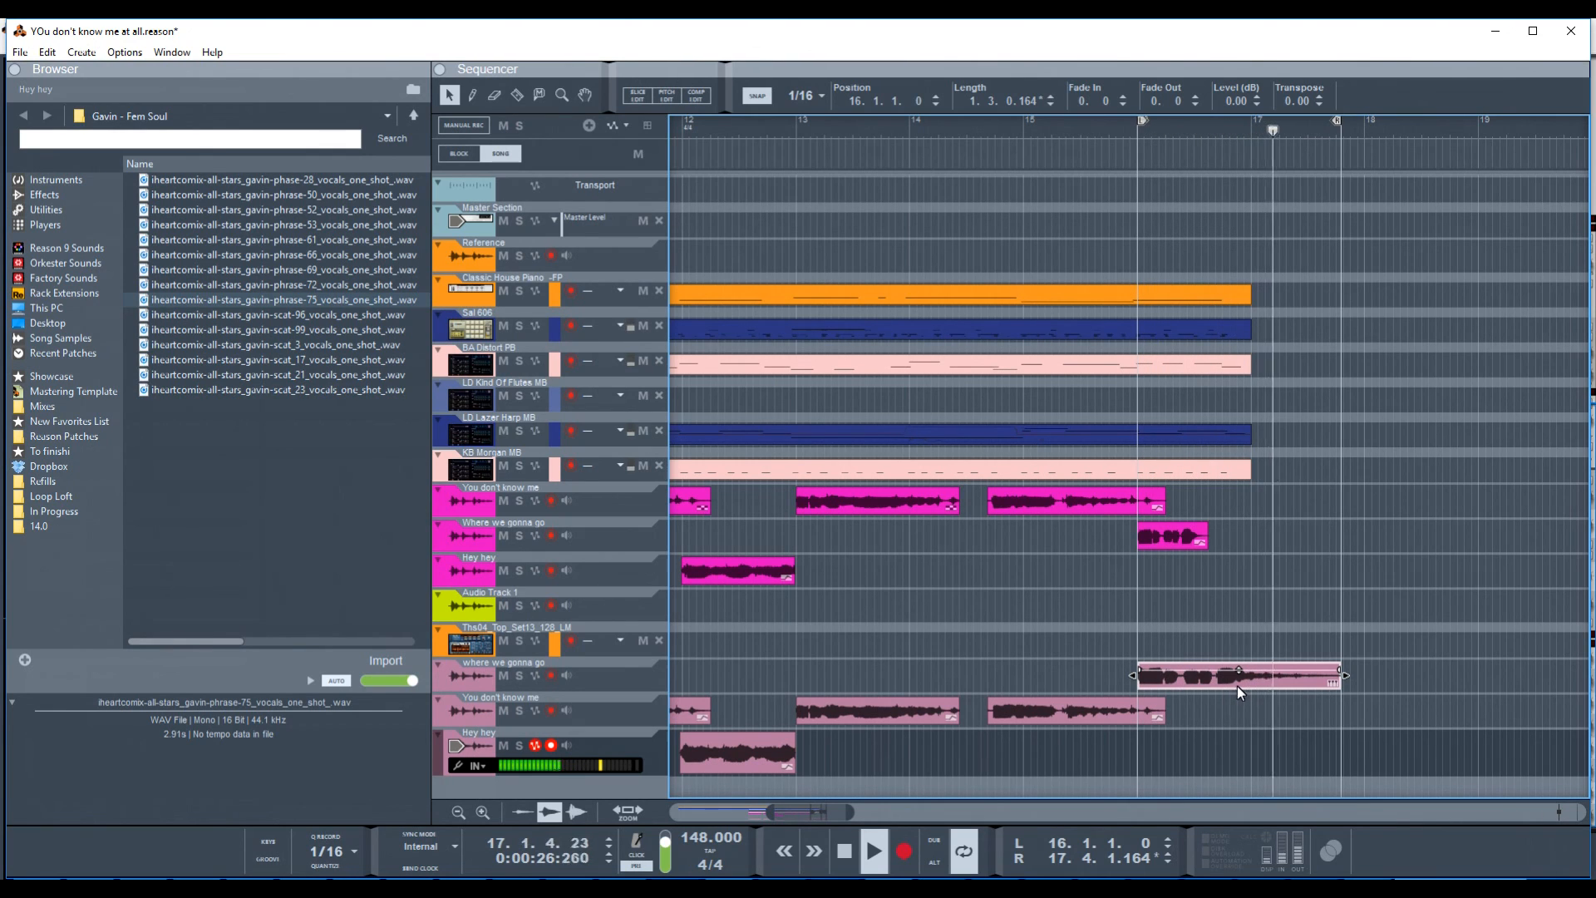
pyautogui.press('space')
# - Solo the lower where we gonna go track and play the clip's tail from 16.4
pyautogui.click(519, 675)
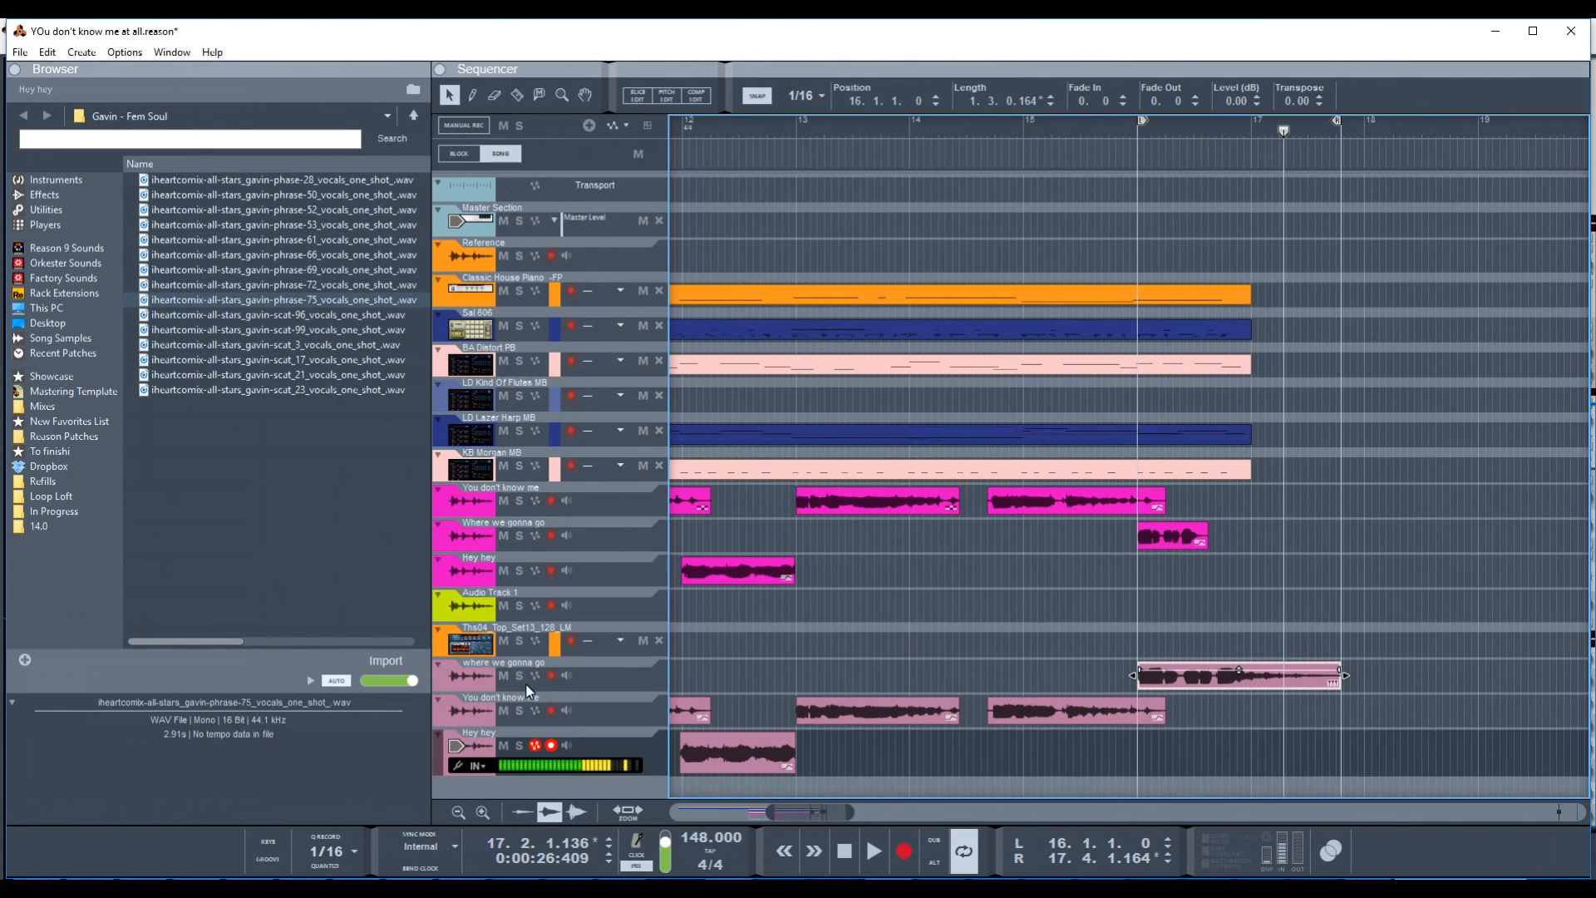
pyautogui.click(1251, 678)
pyautogui.press('z')
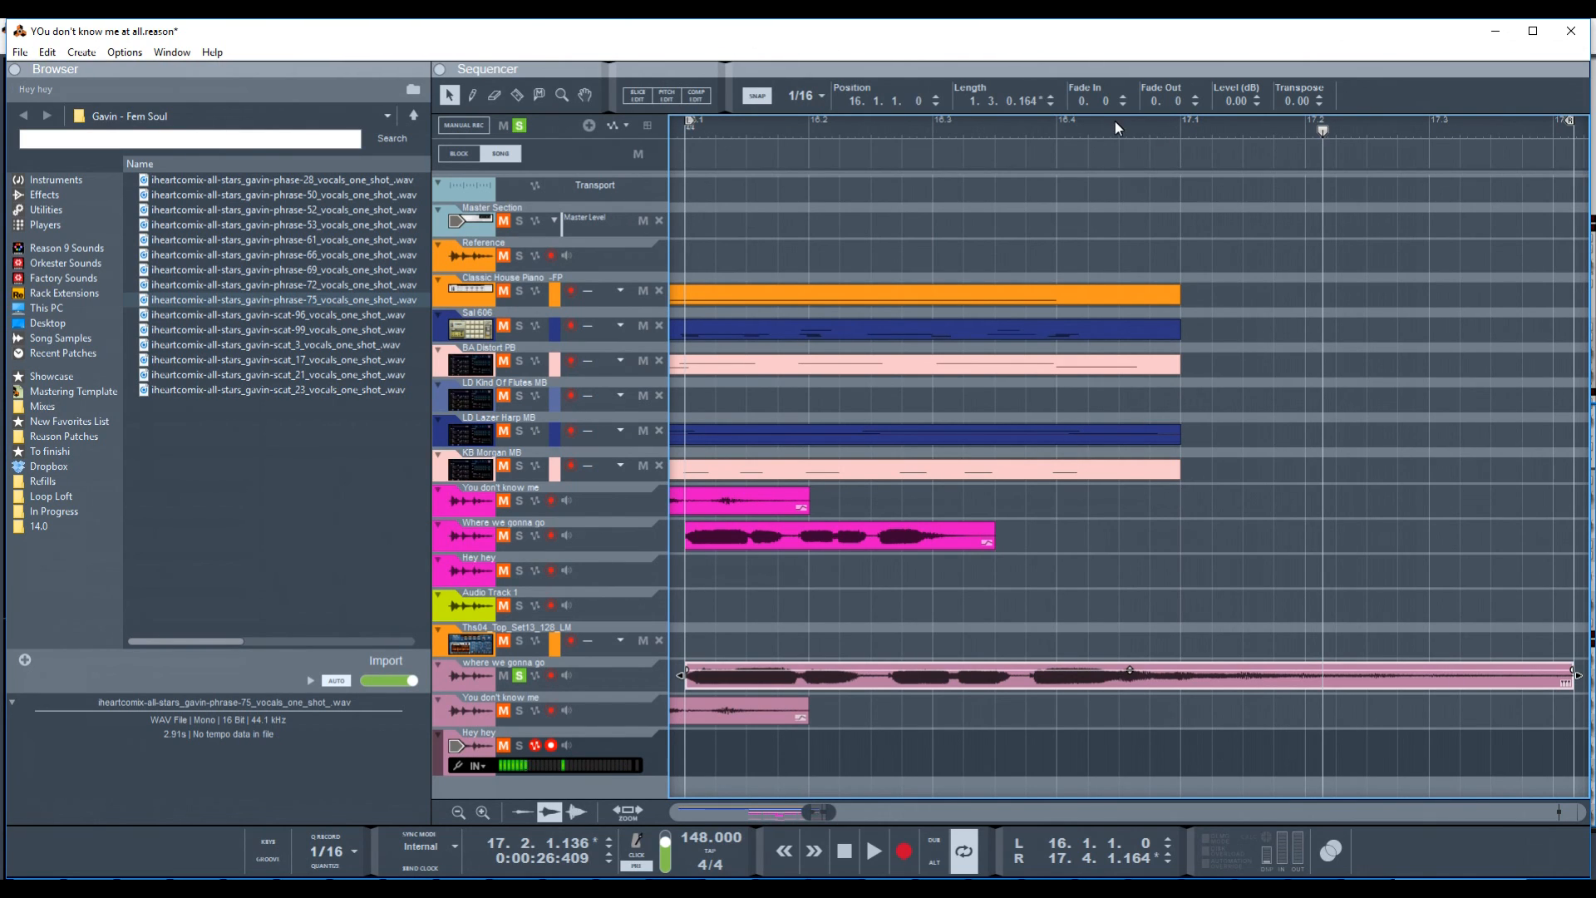
pyautogui.click(1064, 127)
pyautogui.press('space')
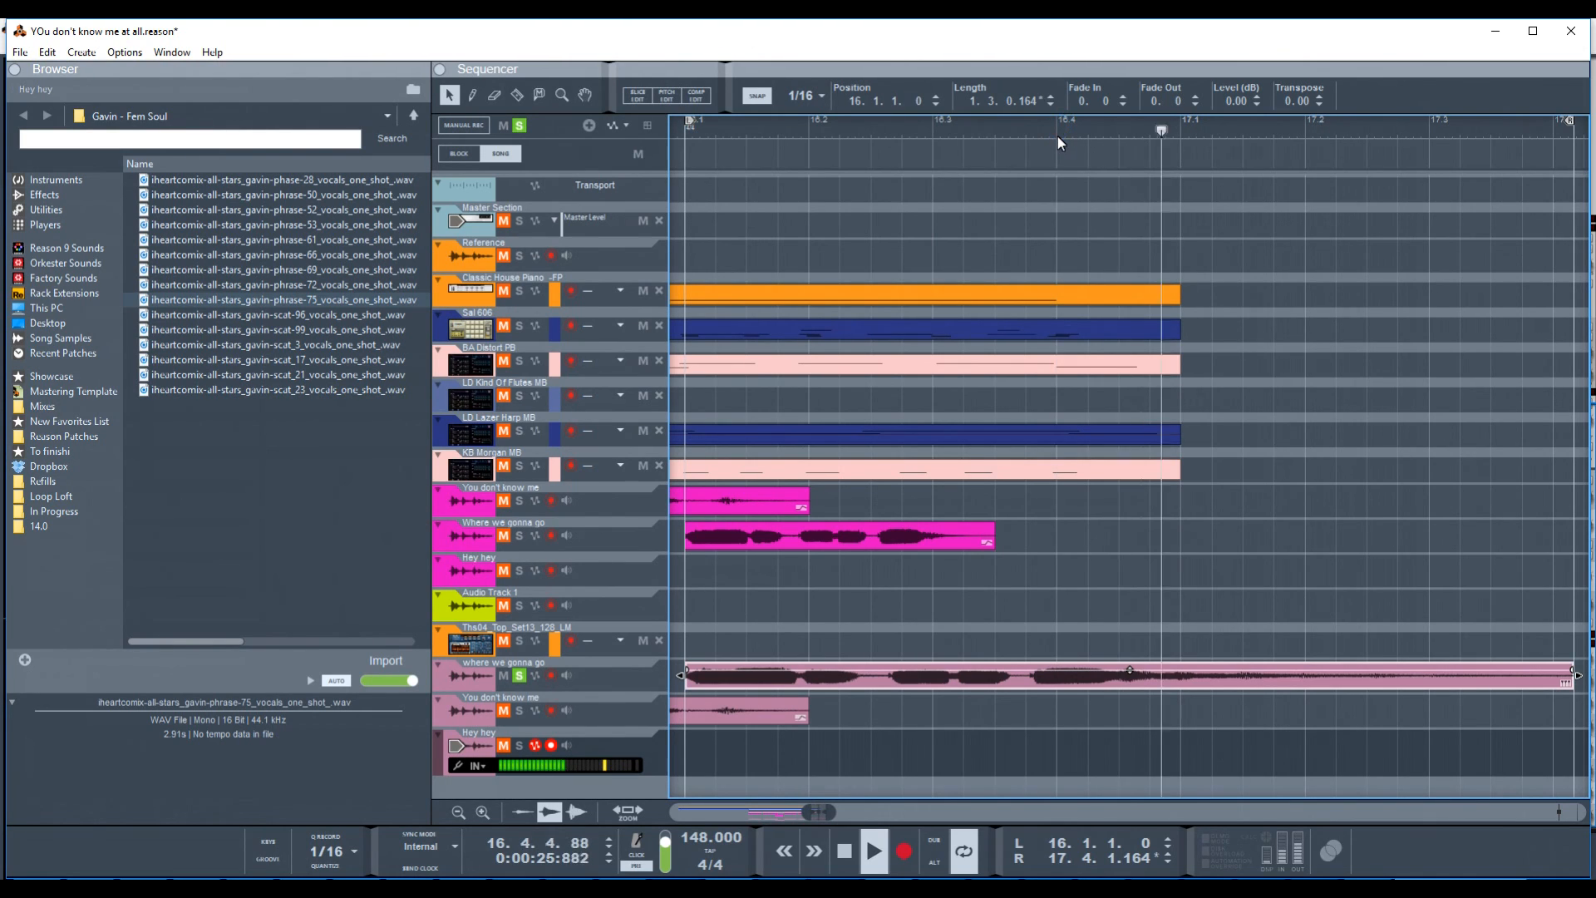
pyautogui.press('space')
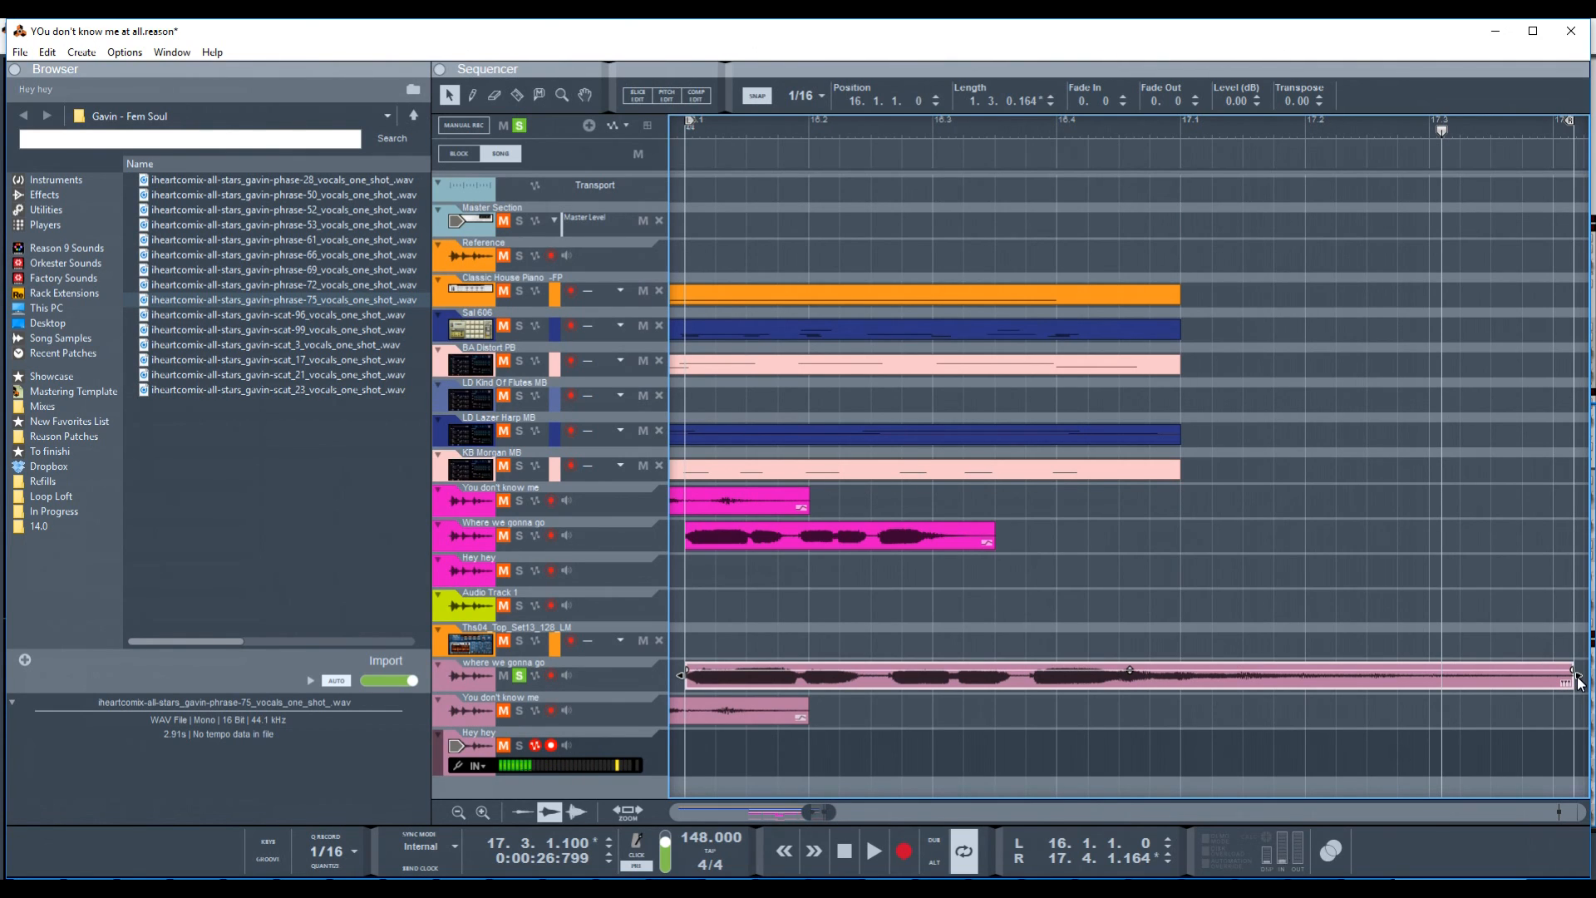
# - Trim the end of the lower where we gonna go clip to length 1.1.3.0, add a 3.0 fade-out and play it
pyautogui.moveTo(1579, 682); pyautogui.dragTo(1535, 686)
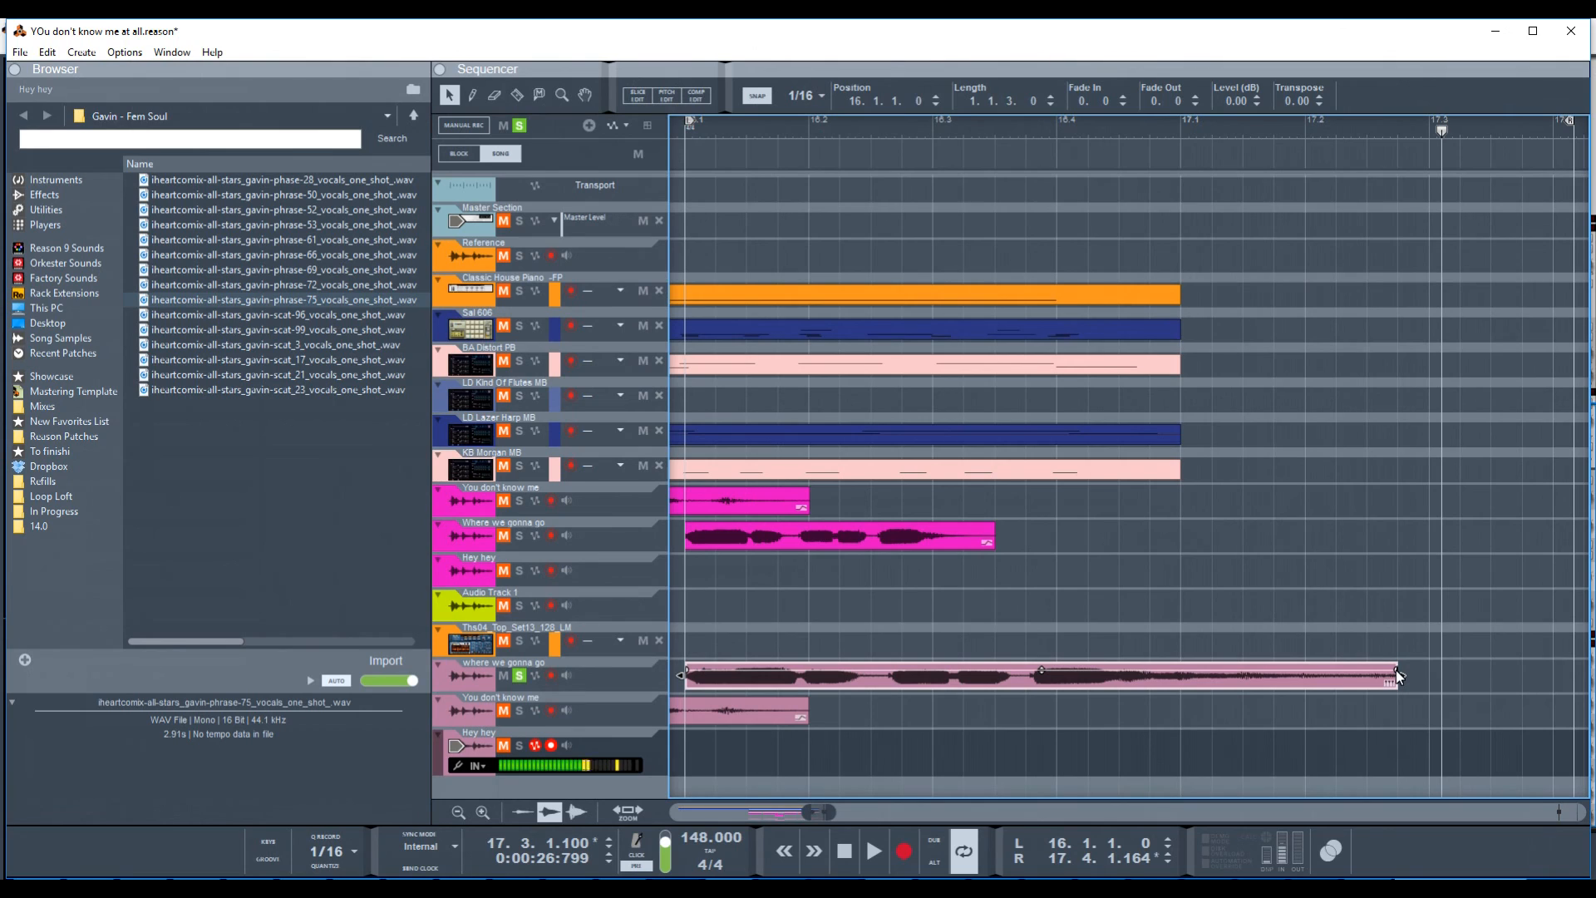
pyautogui.moveTo(1365, 669); pyautogui.dragTo(1308, 675)
pyautogui.press('space')
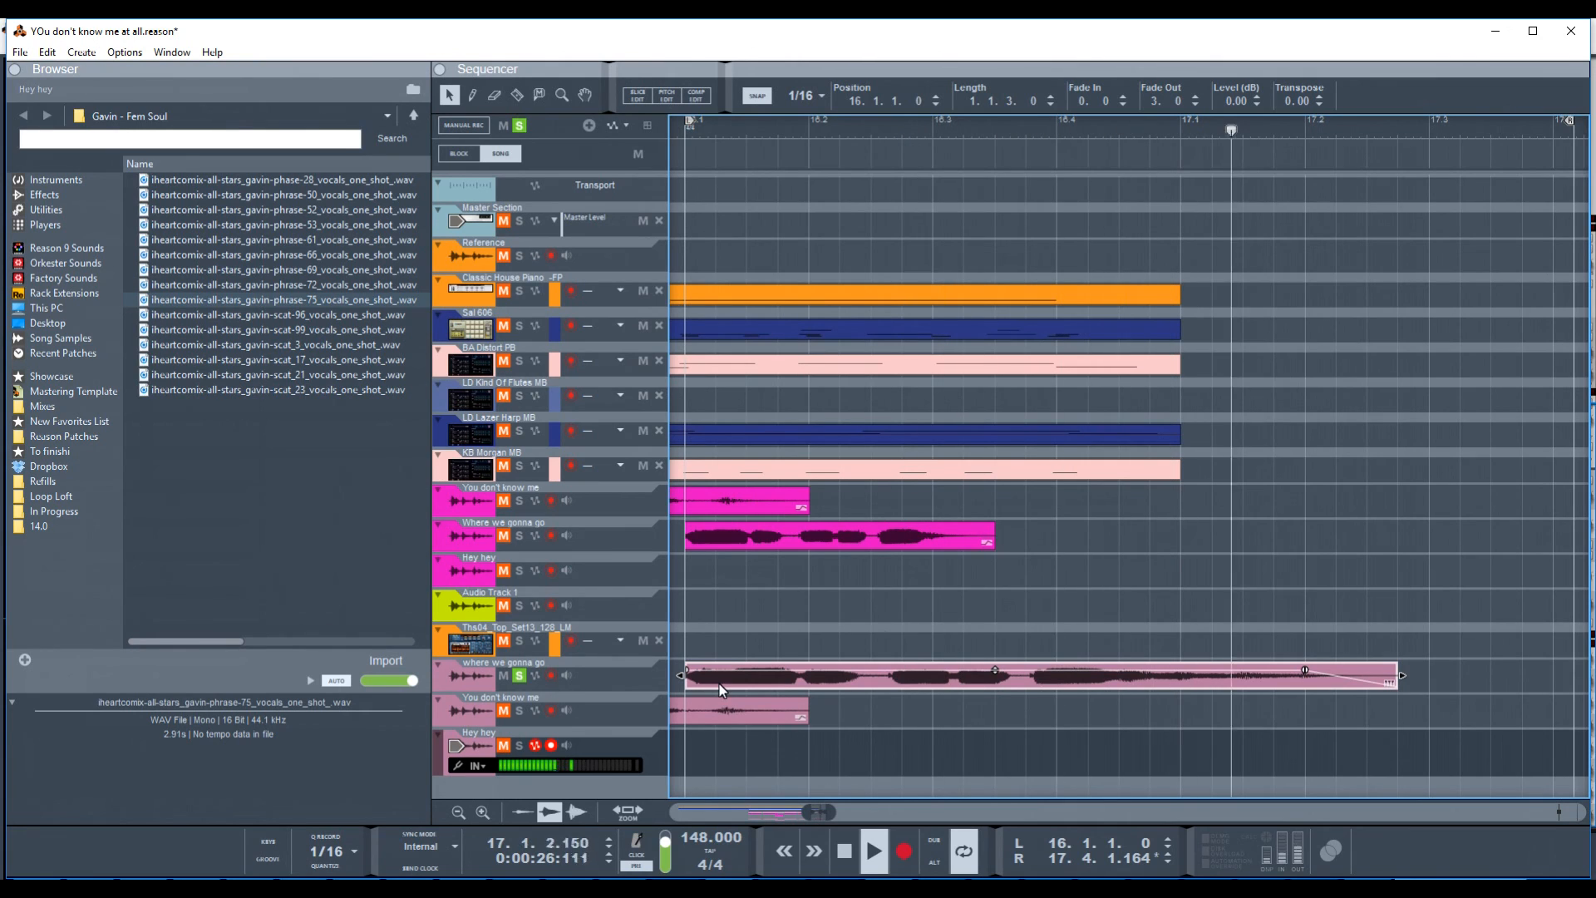
pyautogui.press('space')
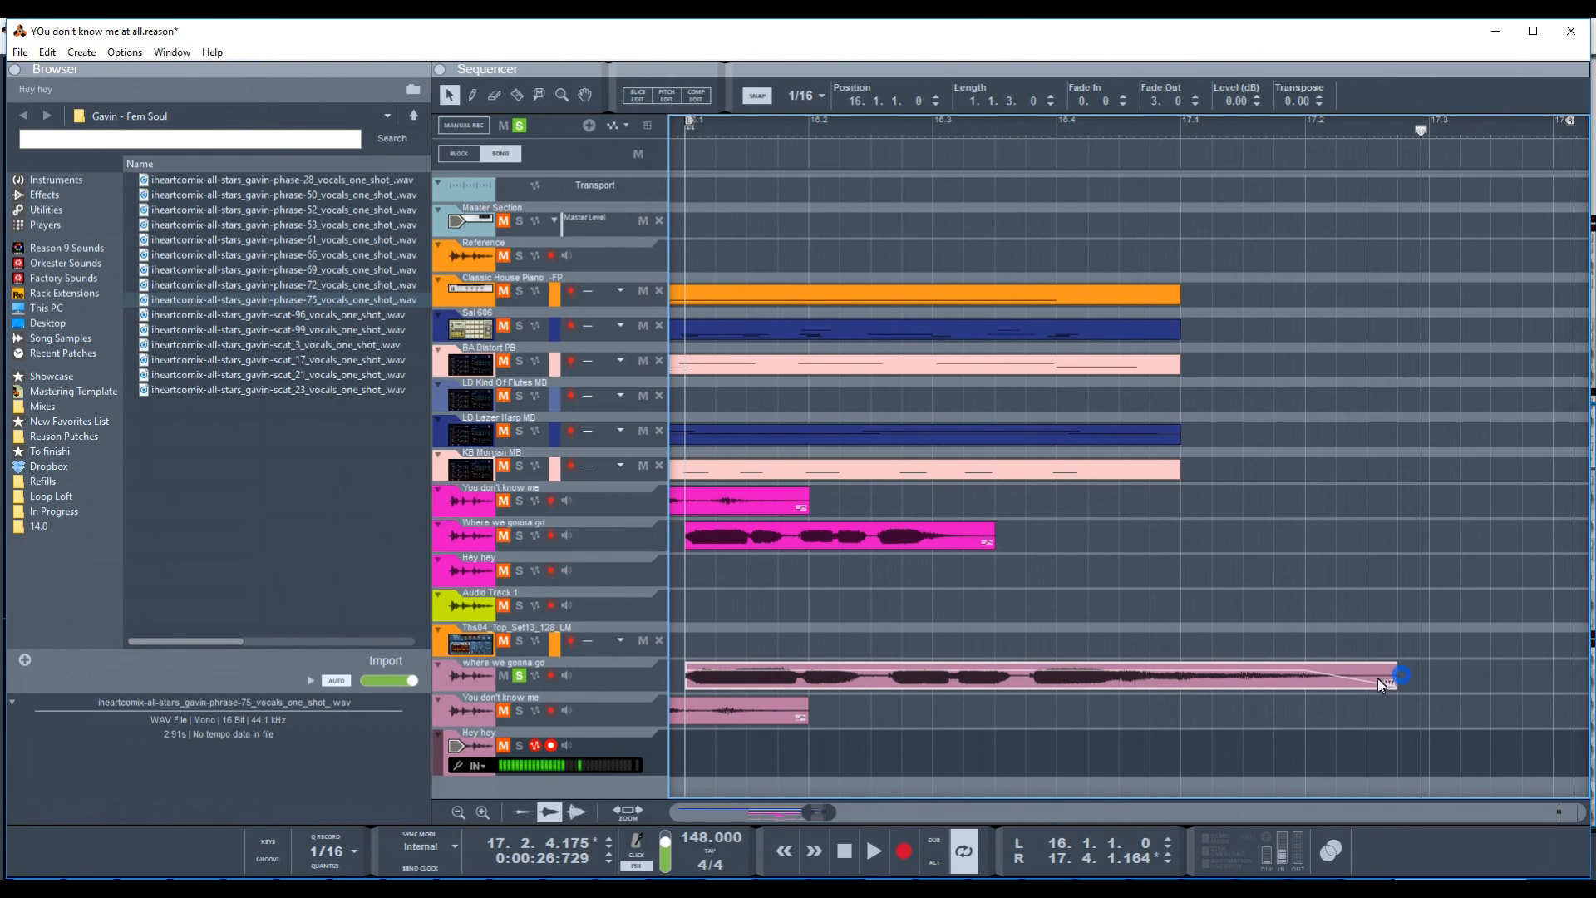
# - Shorten the lower where we gonna go clip to length 1.1.1.0 and briefly check playback
pyautogui.moveTo(1380, 680); pyautogui.dragTo(1334, 692)
pyautogui.press('space')
pyautogui.press('space')
# - Loop and play the shortened lower where we gonna go clip, and unsolo its track
pyautogui.rightClick(789, 684)
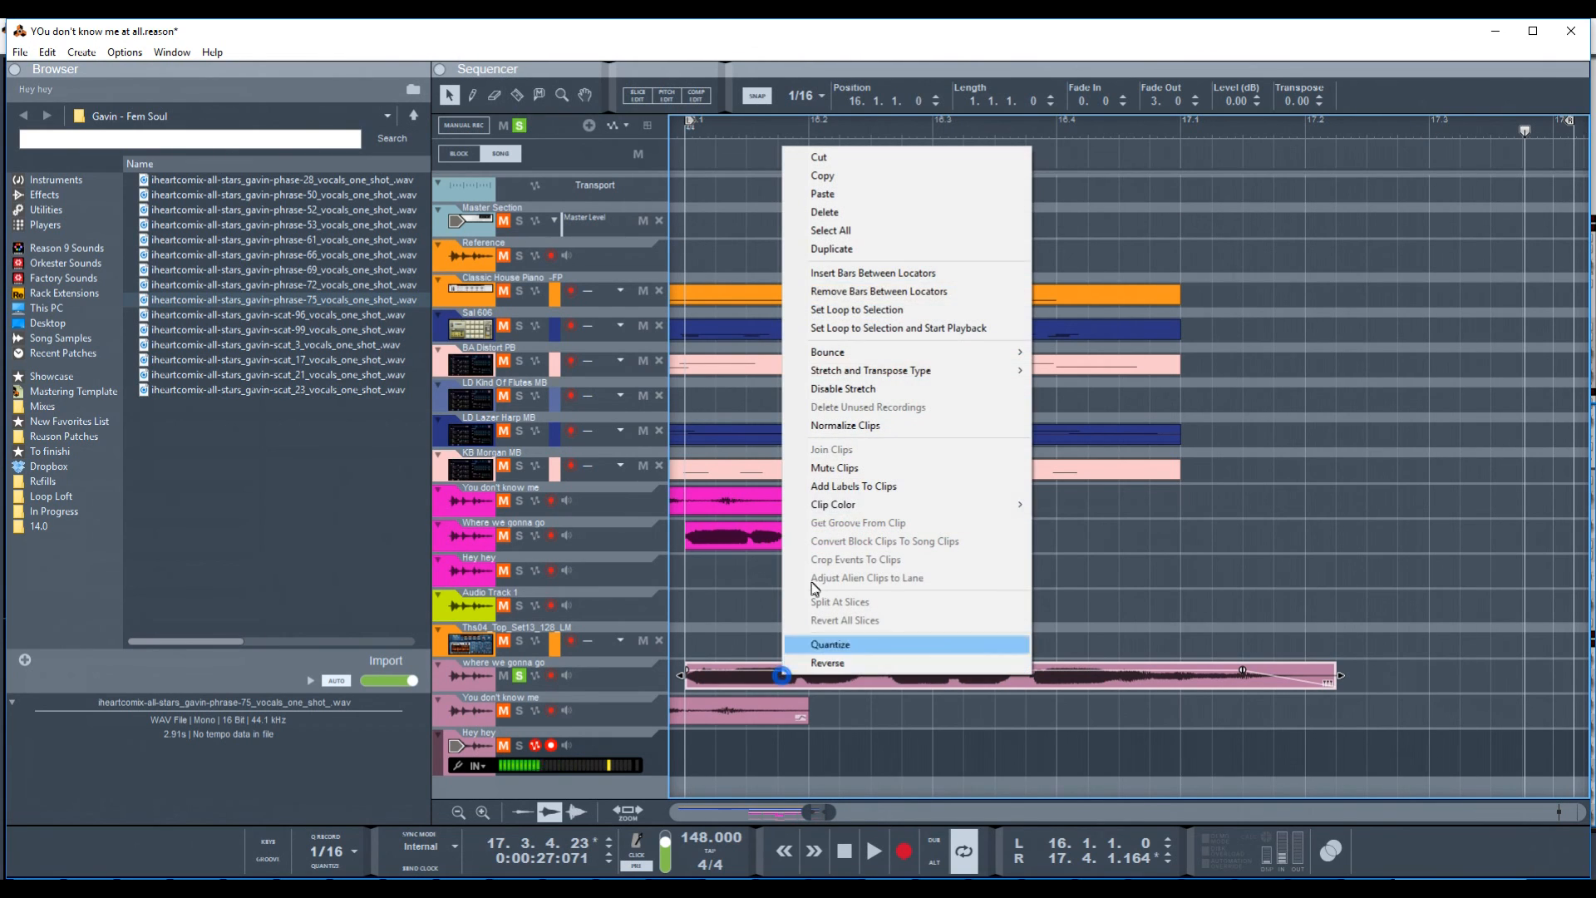
pyautogui.click(855, 329)
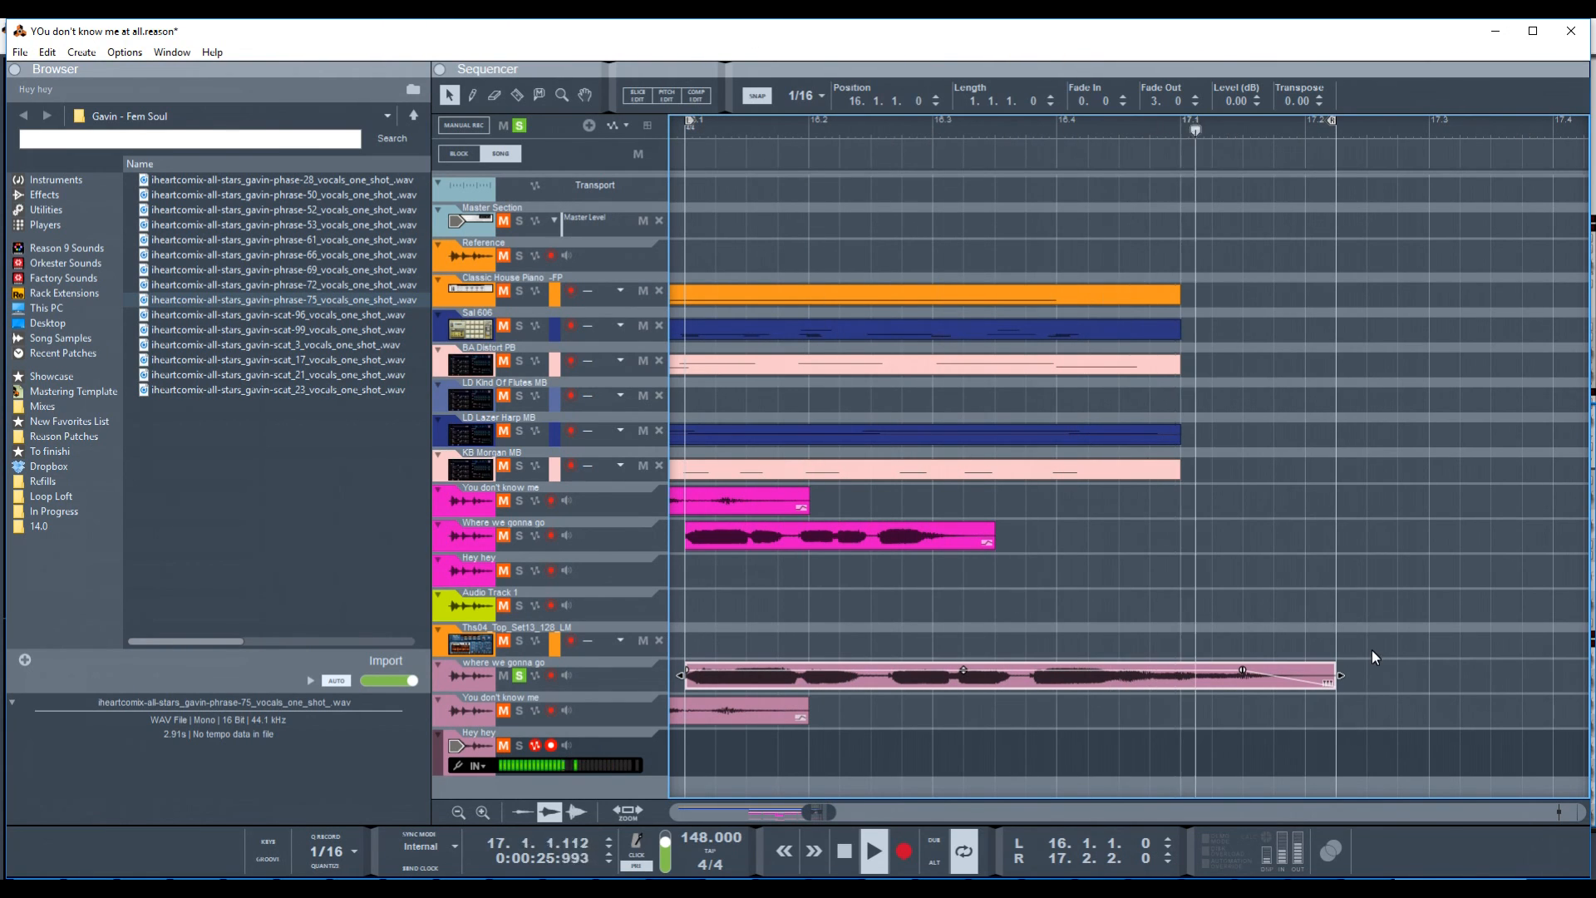
pyautogui.press('space')
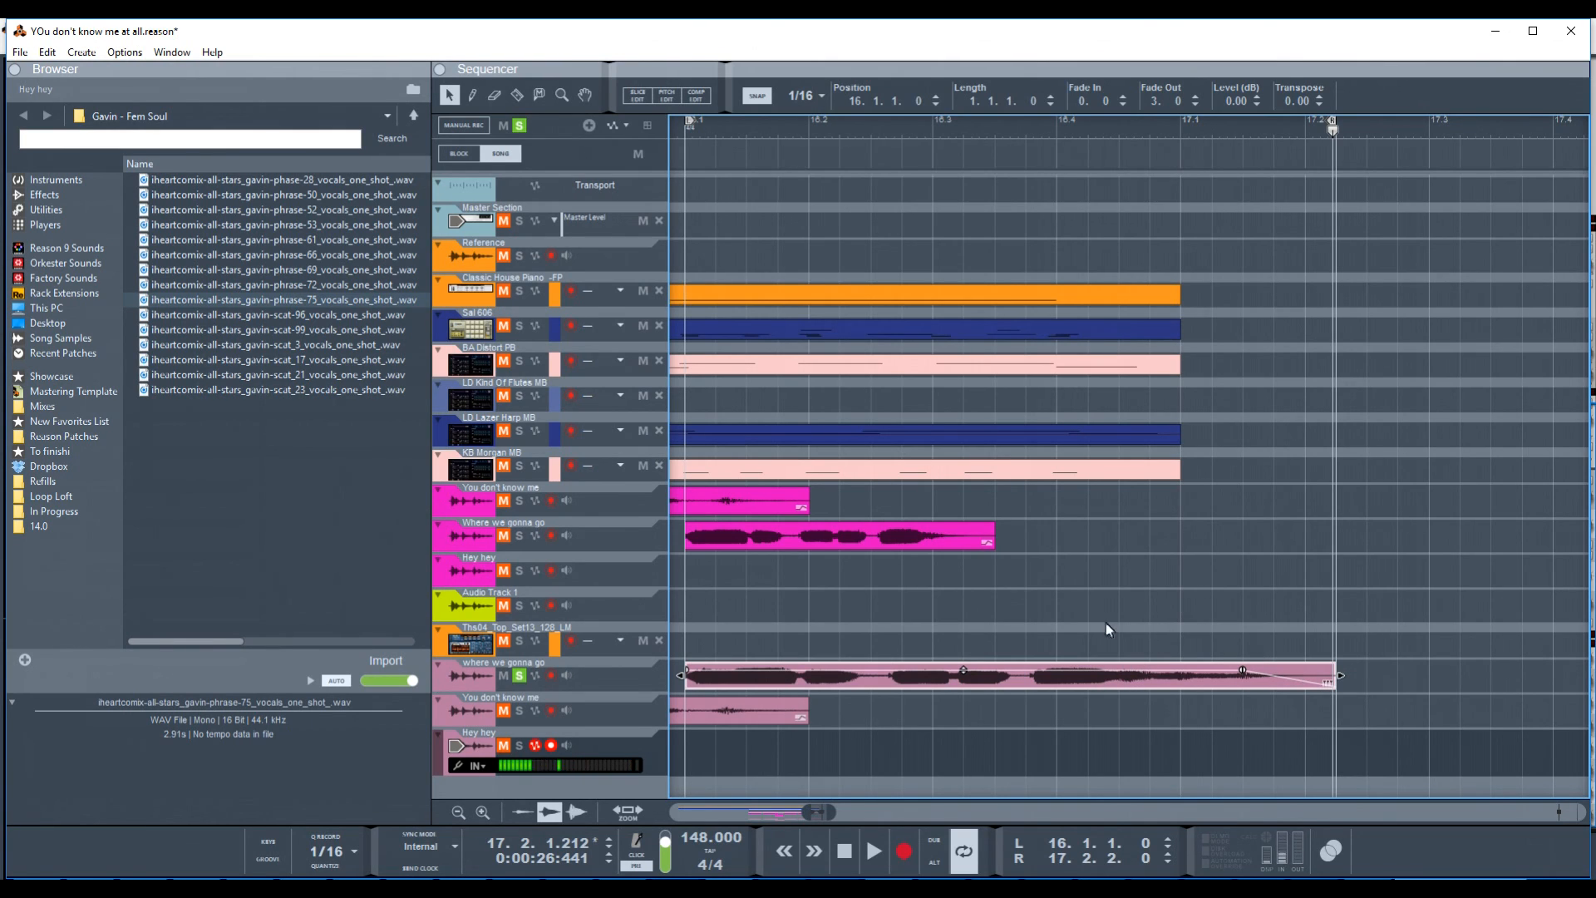
pyautogui.click(520, 675)
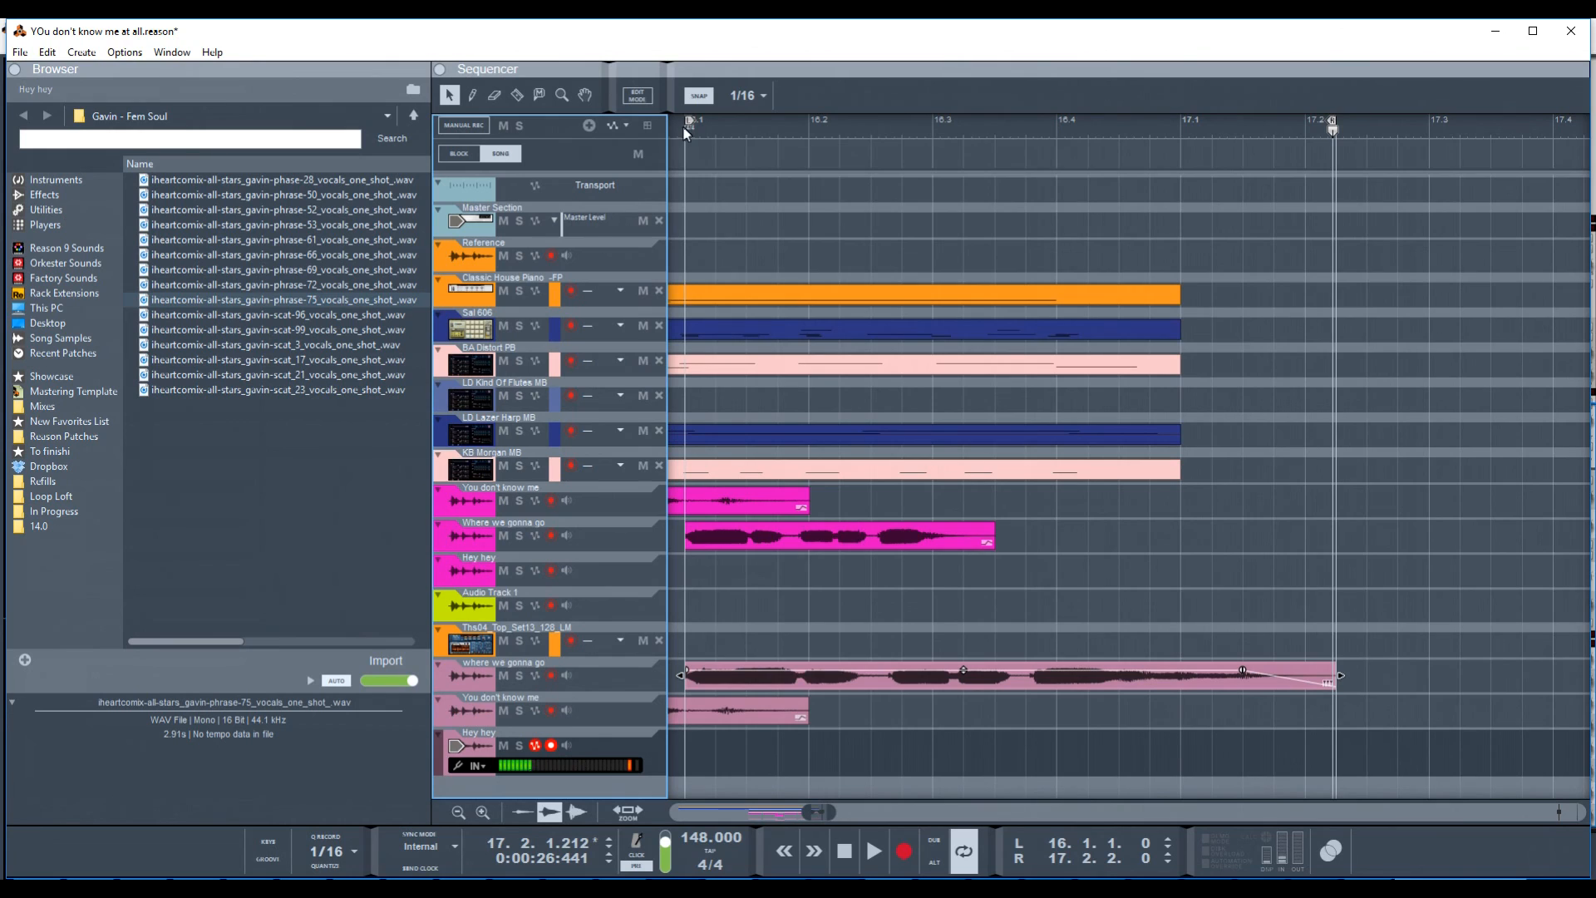
pyautogui.hscroll(-6, 878, 652)
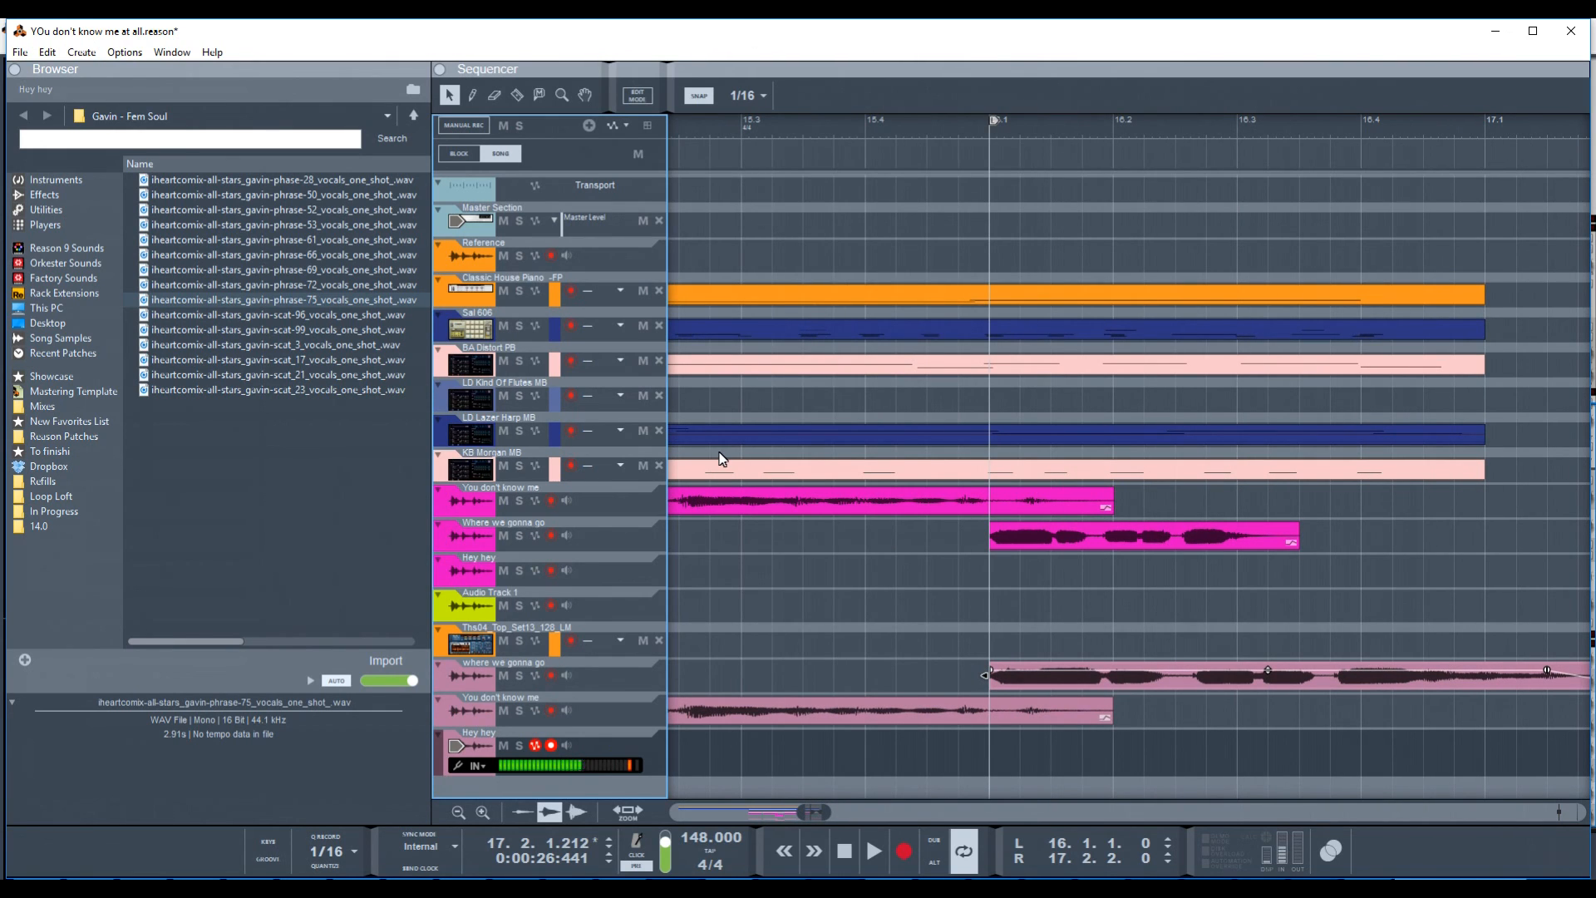
pyautogui.moveTo(810, 812); pyautogui.dragTo(819, 812)
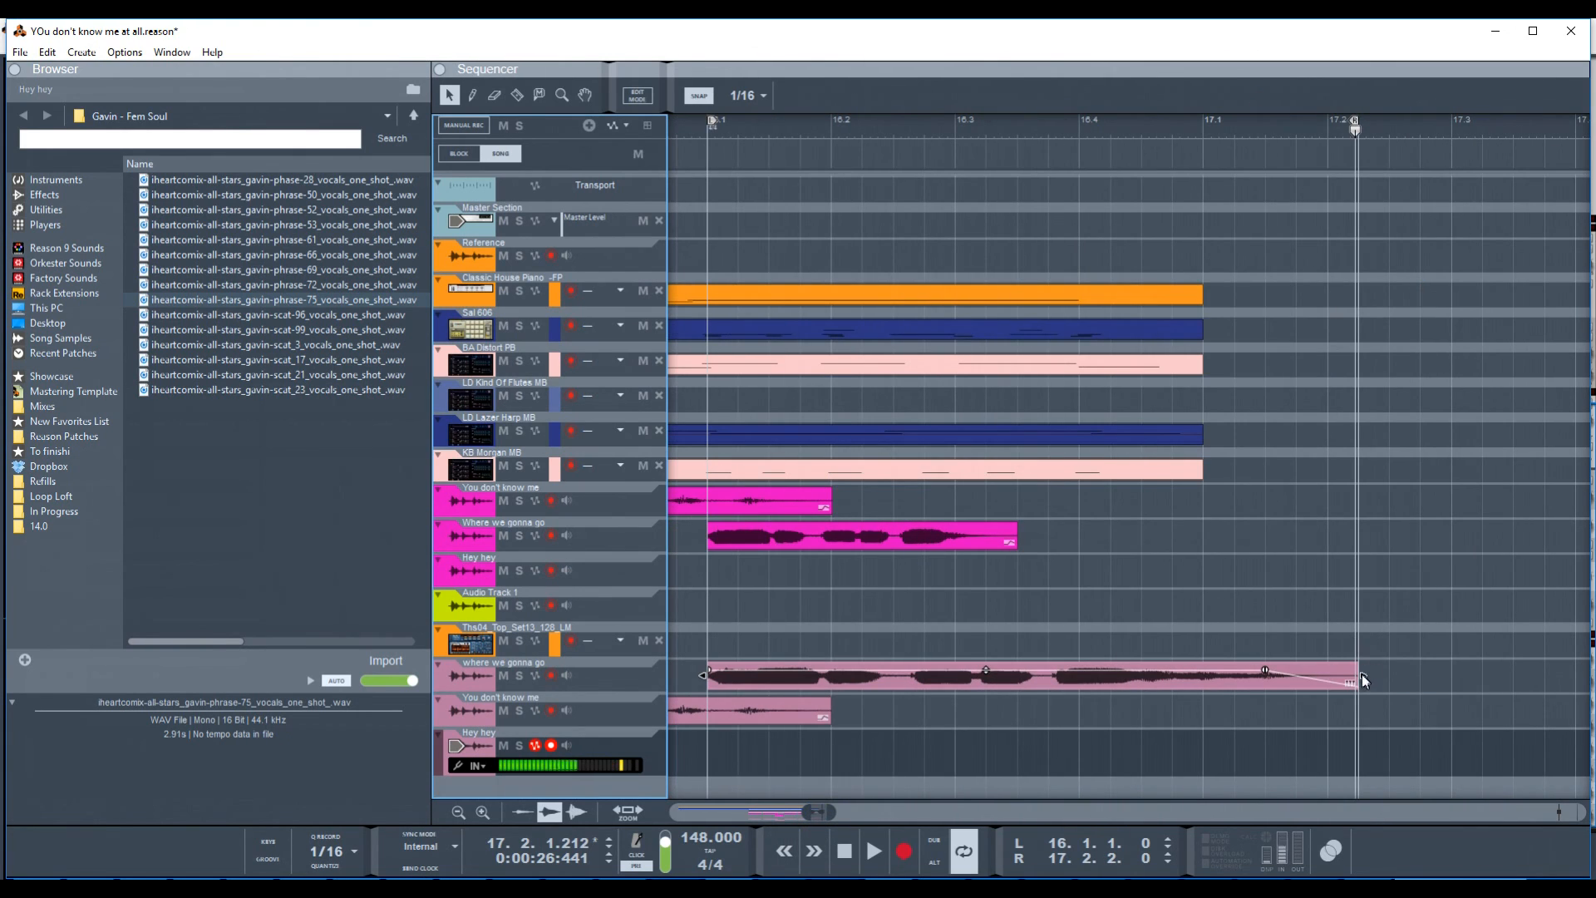
# - Try time-stretching the lower where we gonna go clip to 0.2.2.0, play it from 15.4.4, restore its timing and try a plain trim to 0.3.0.0
pyautogui.click(1362, 675)
pyautogui.moveTo(1188, 681); pyautogui.dragTo(1019, 681)
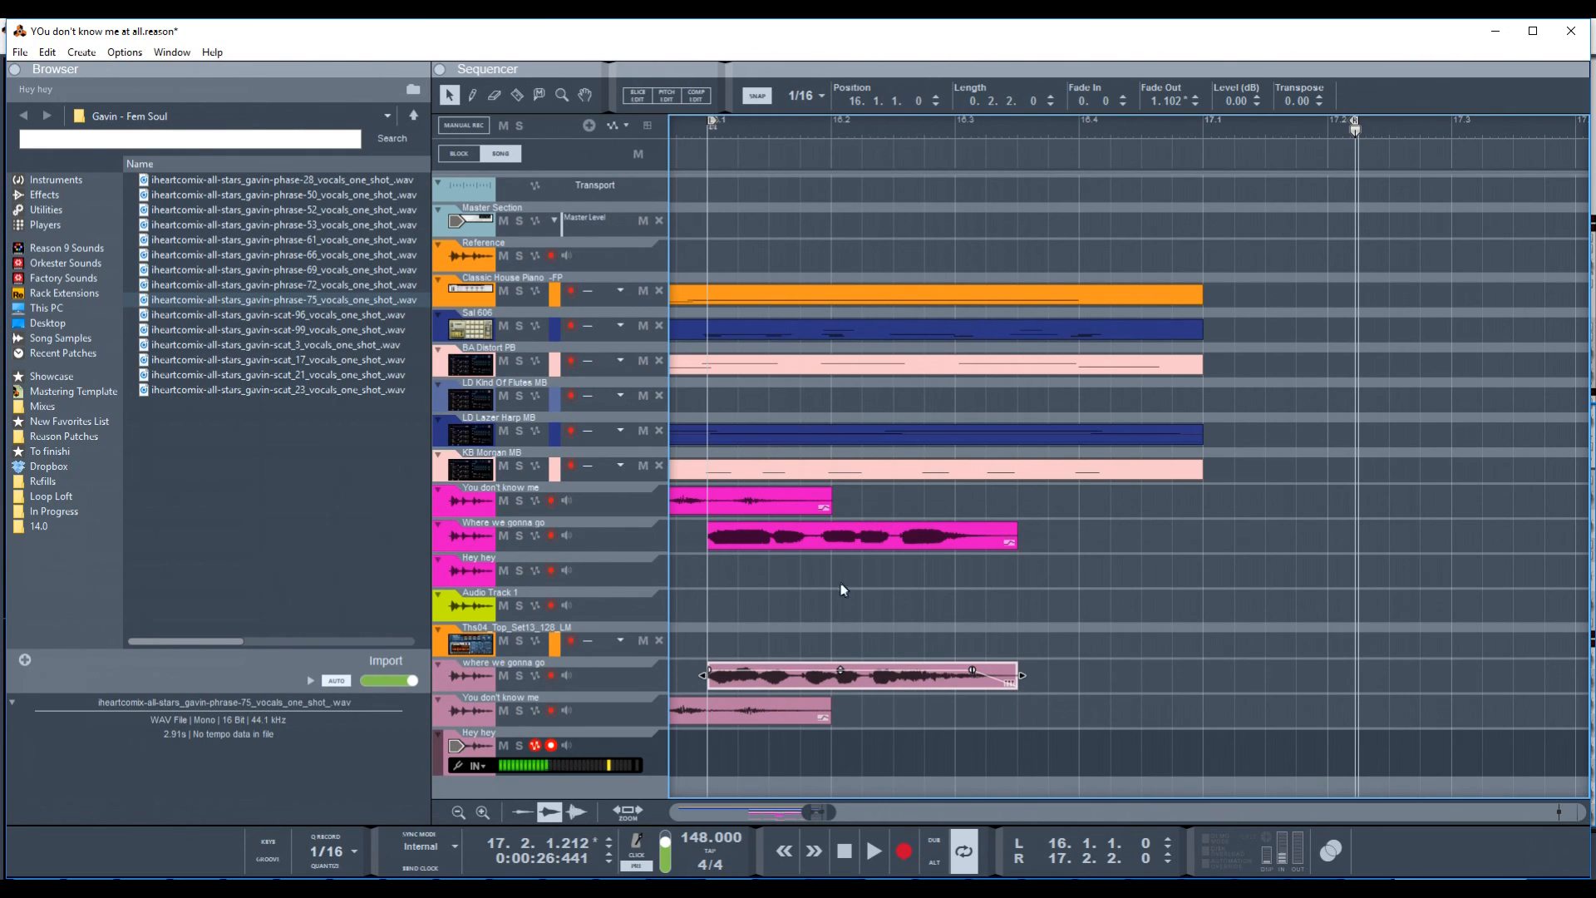
pyautogui.click(687, 132)
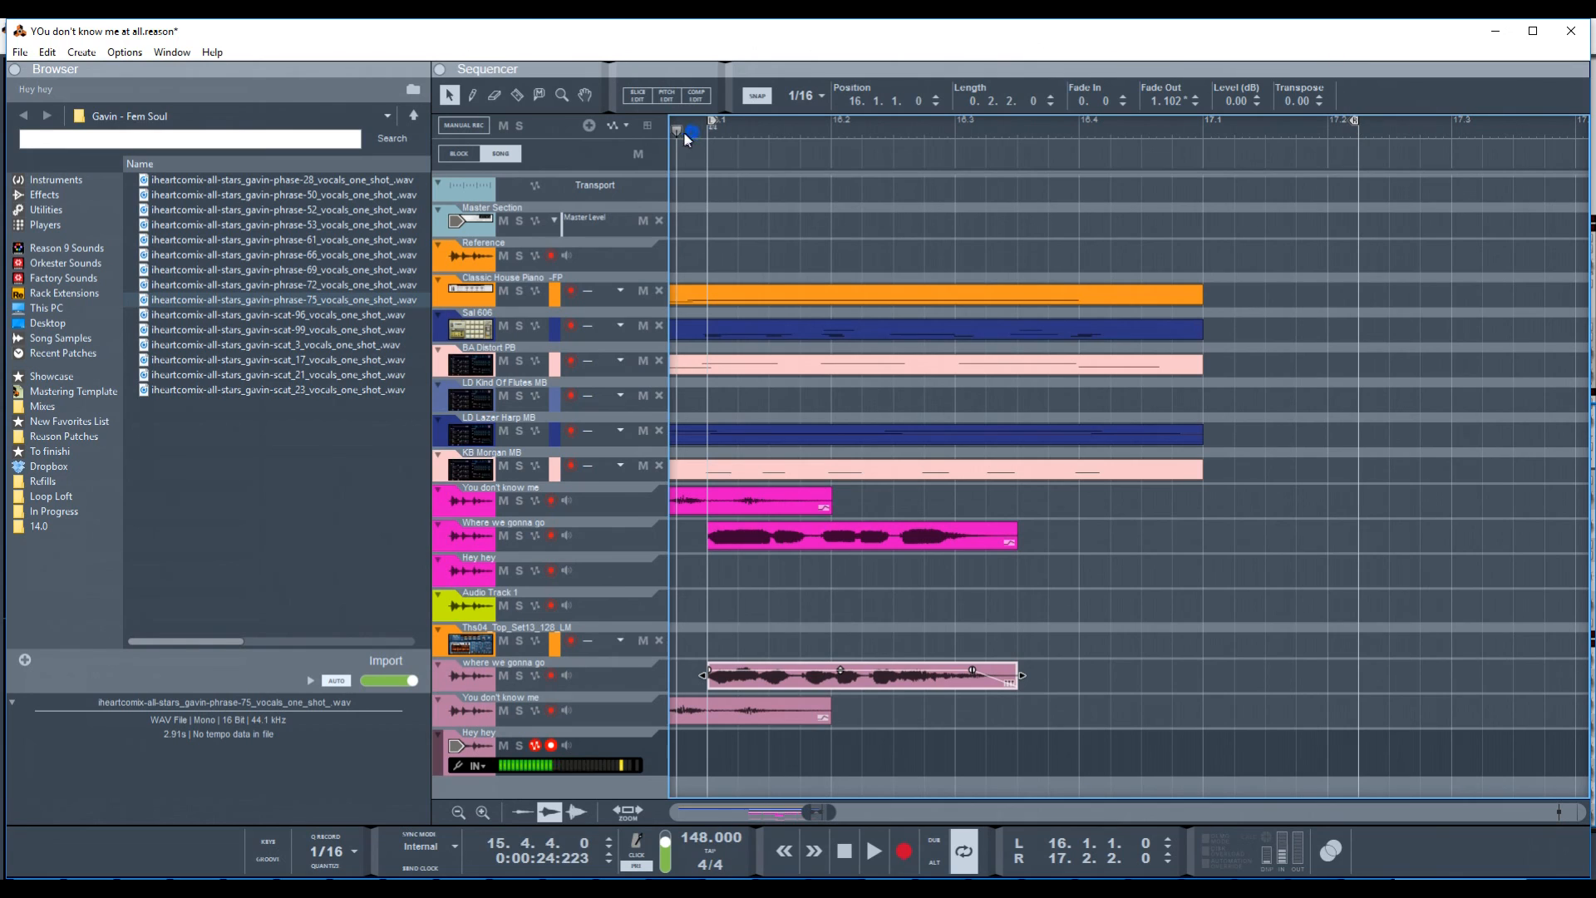
pyautogui.press('space')
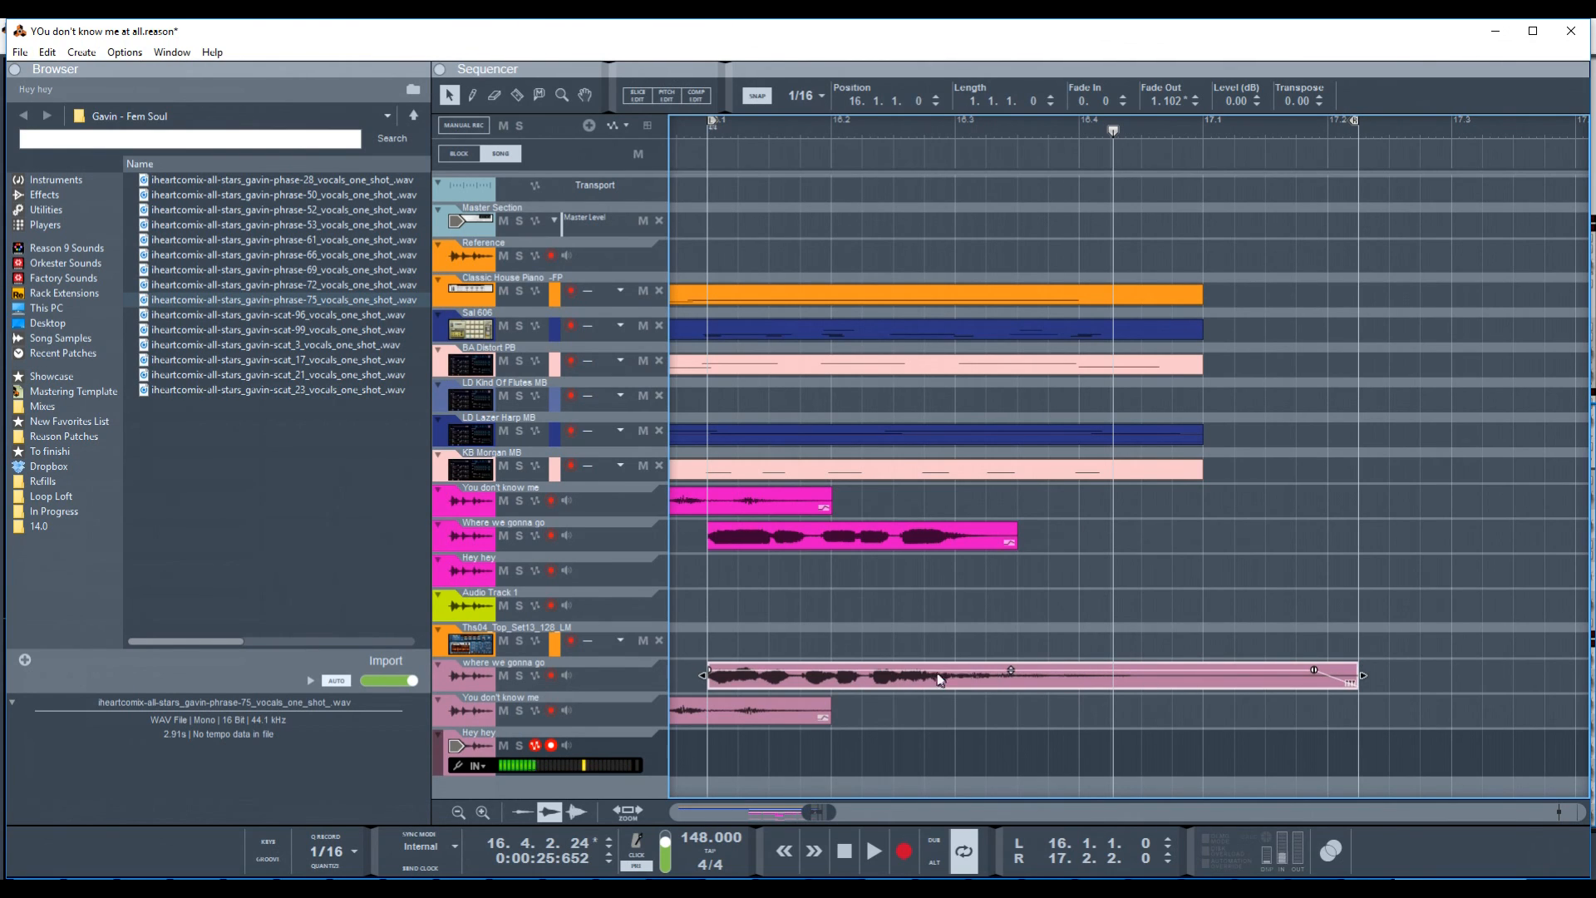
pyautogui.moveTo(1330, 662); pyautogui.dragTo(1280, 662)
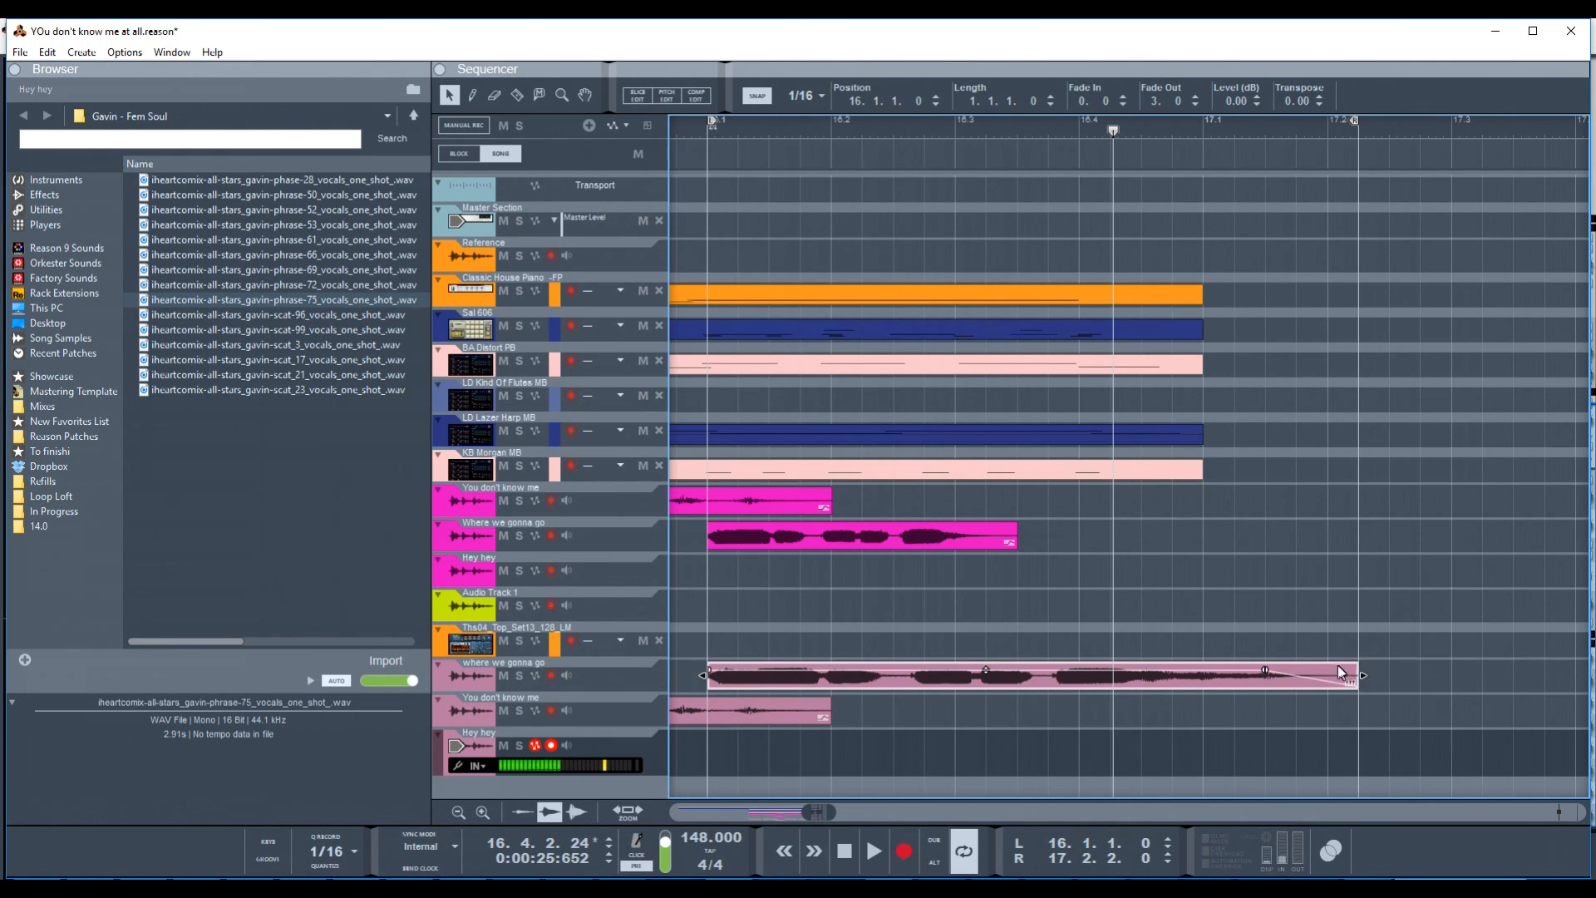
pyautogui.moveTo(1365, 673); pyautogui.dragTo(1085, 685)
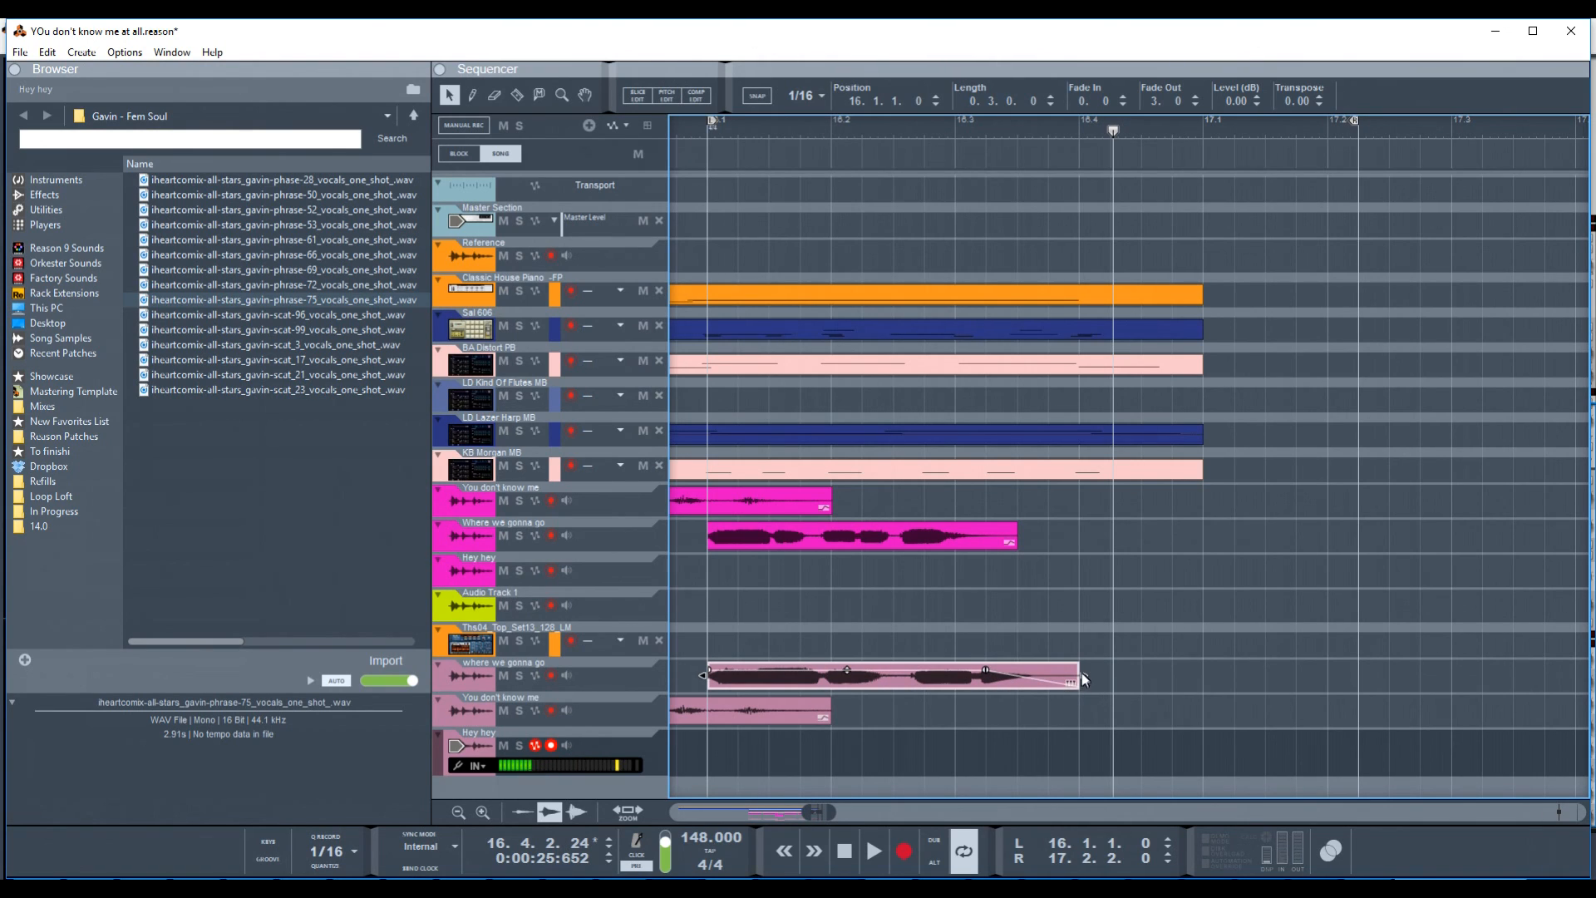
# - Time-stretch the whole lower where we gonna go clip to length 0.2.2.171 with snap off and play it from just before bar 16
pyautogui.moveTo(1085, 676); pyautogui.dragTo(1045, 670)
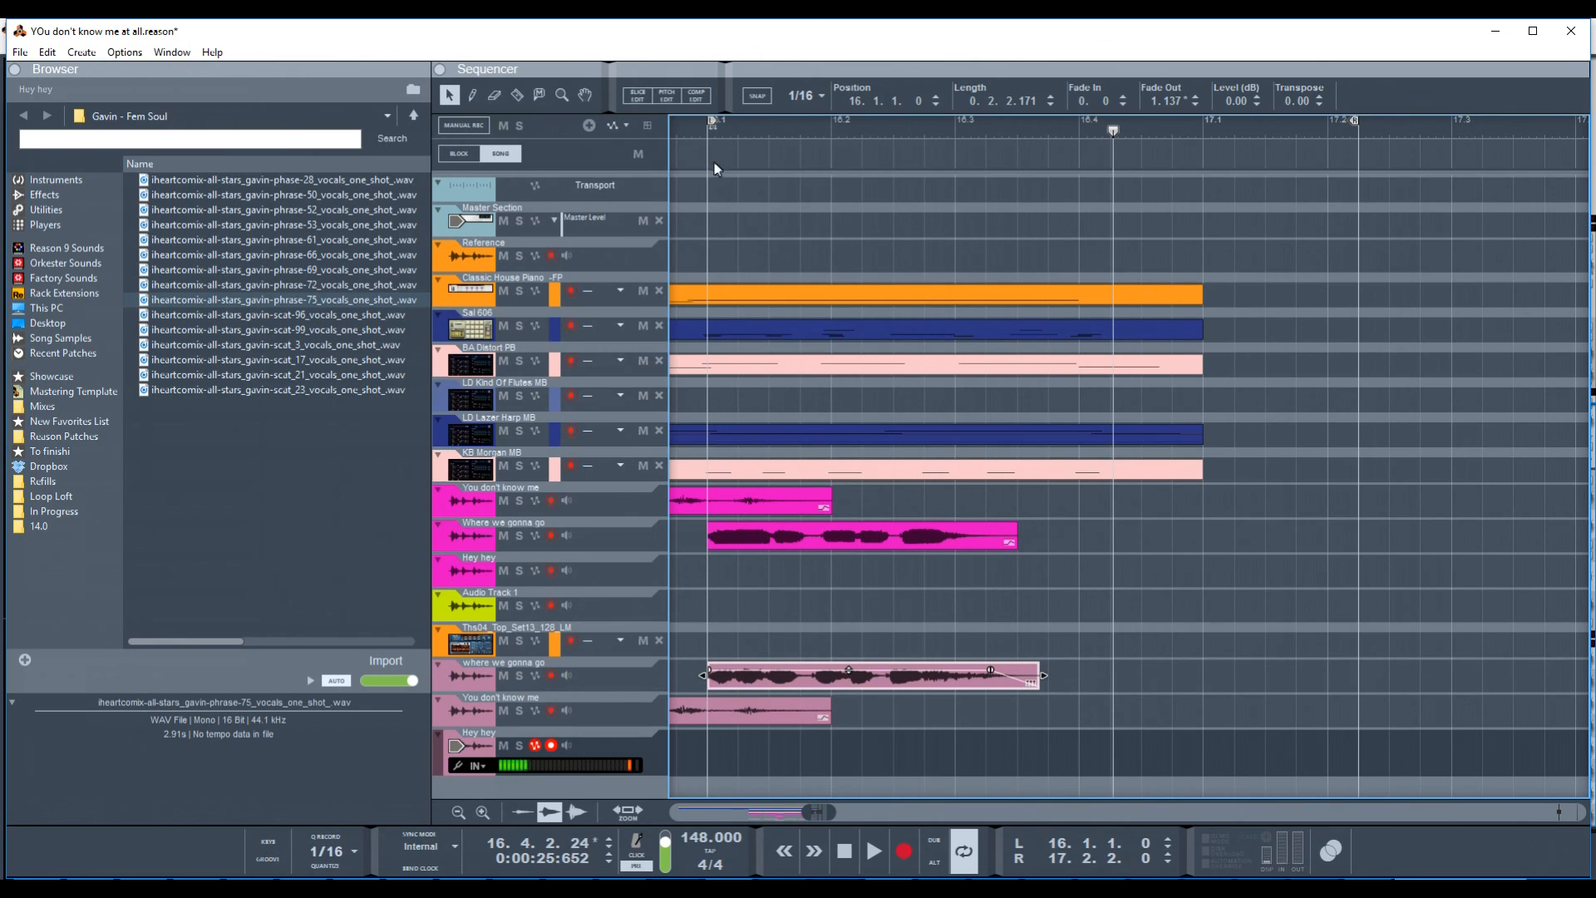
pyautogui.click(697, 128)
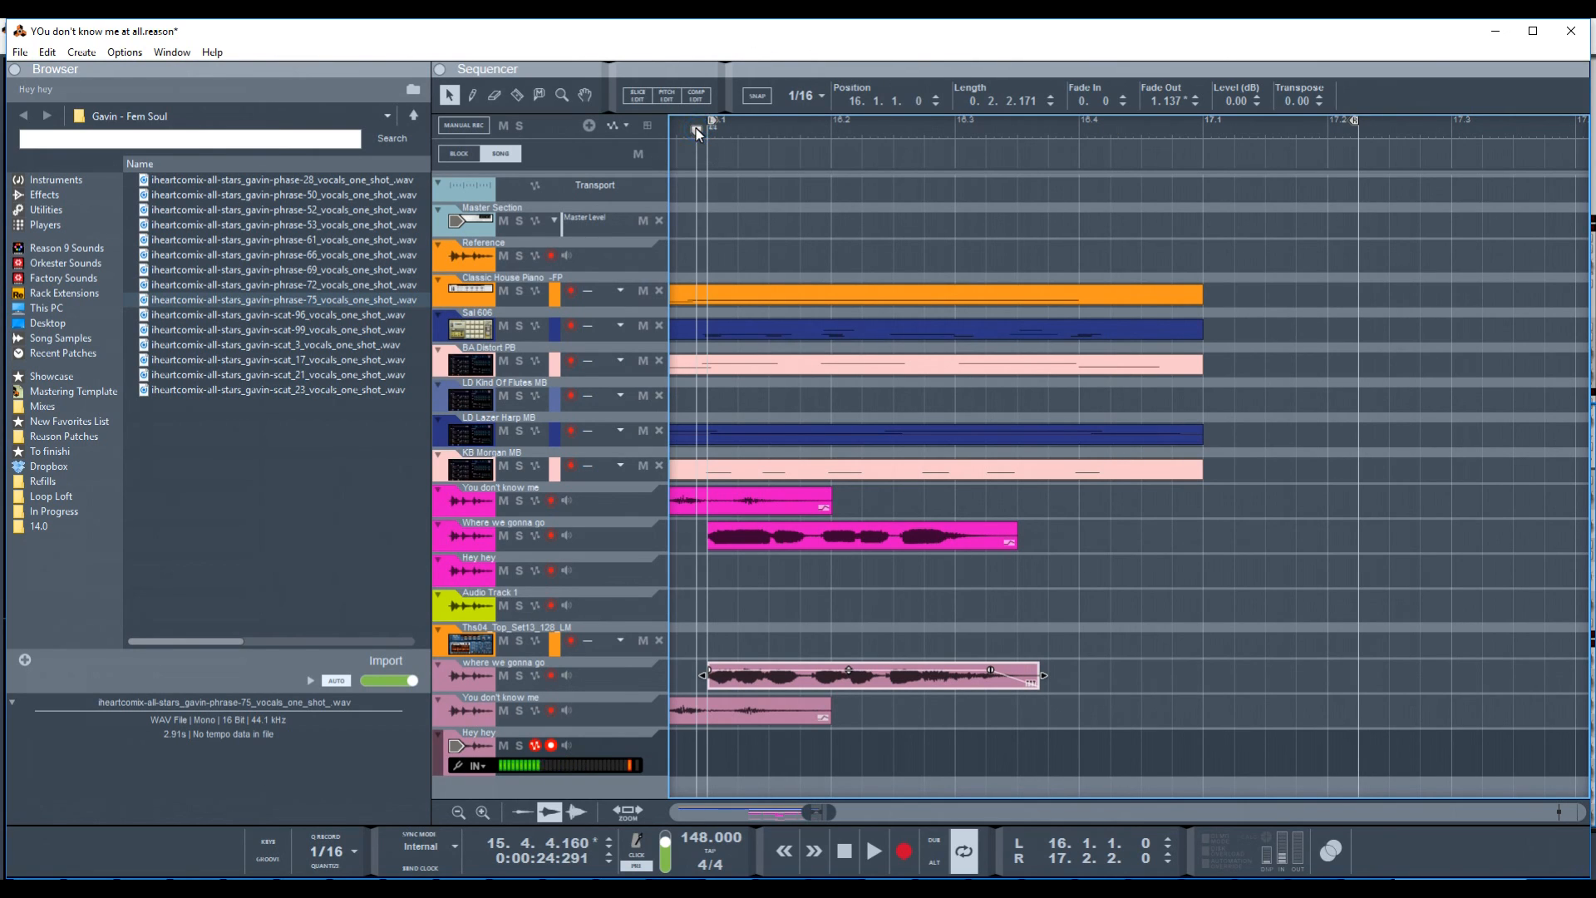
pyautogui.press('space')
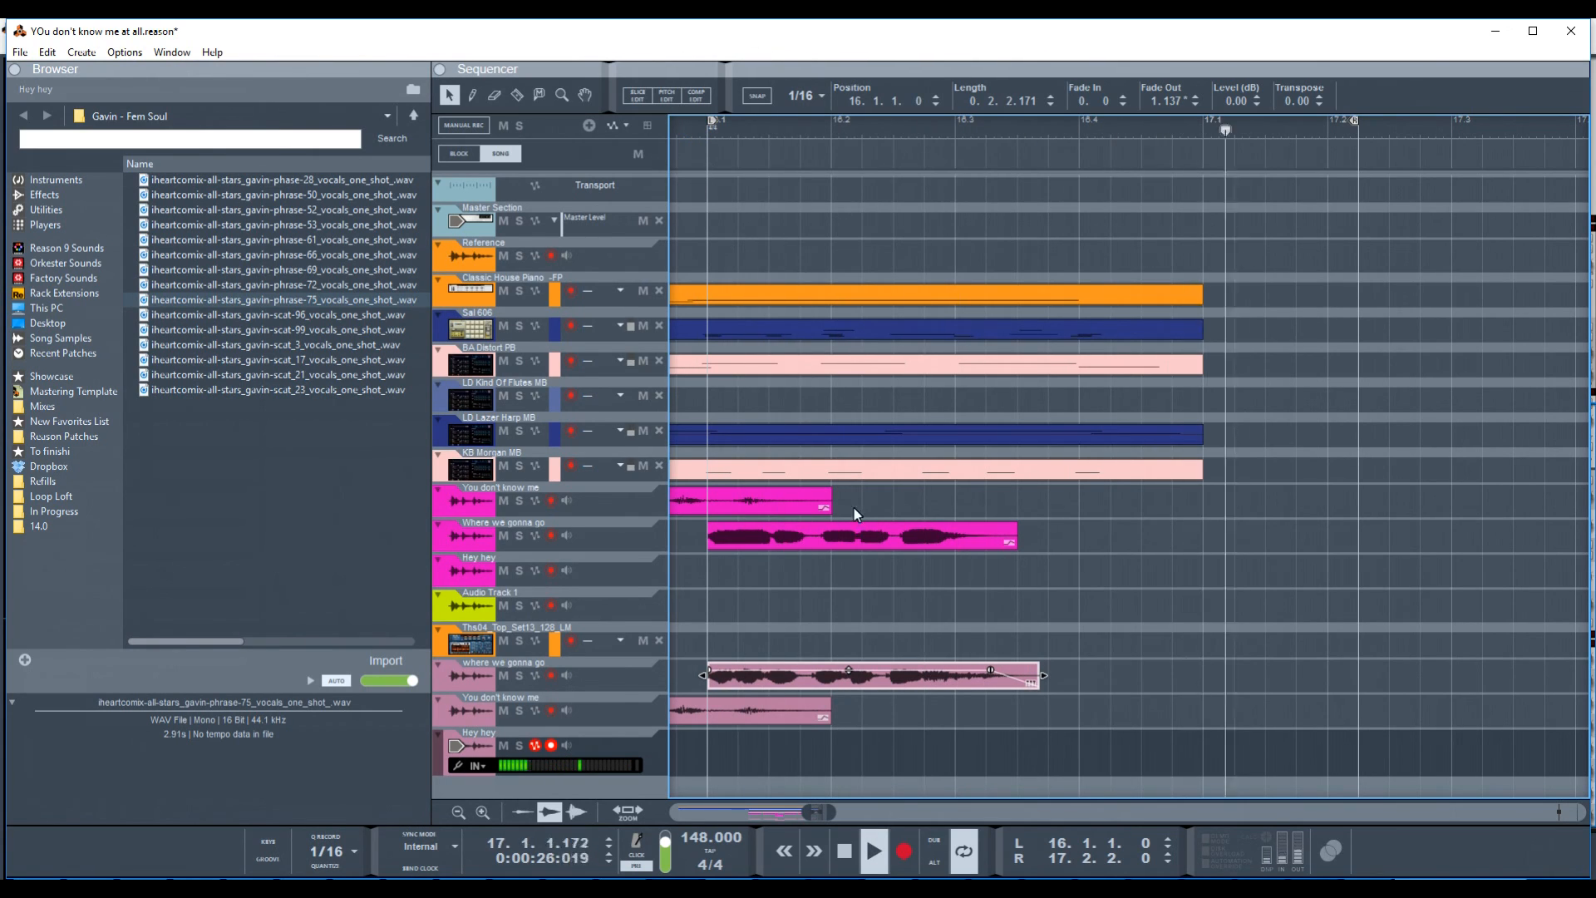
pyautogui.press('space')
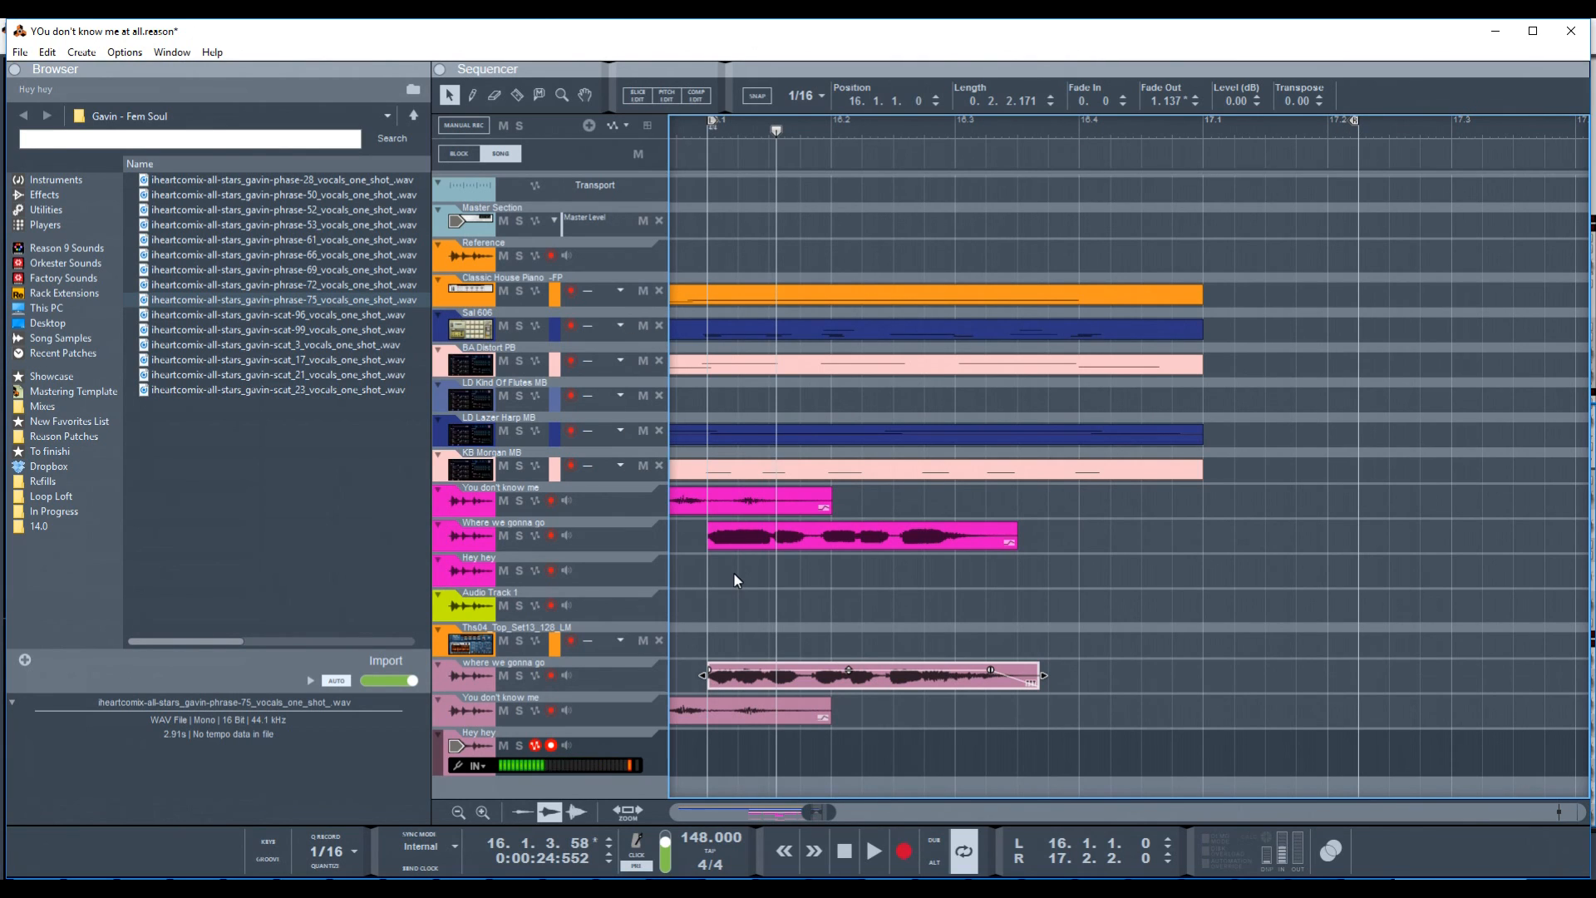
pyautogui.press('space')
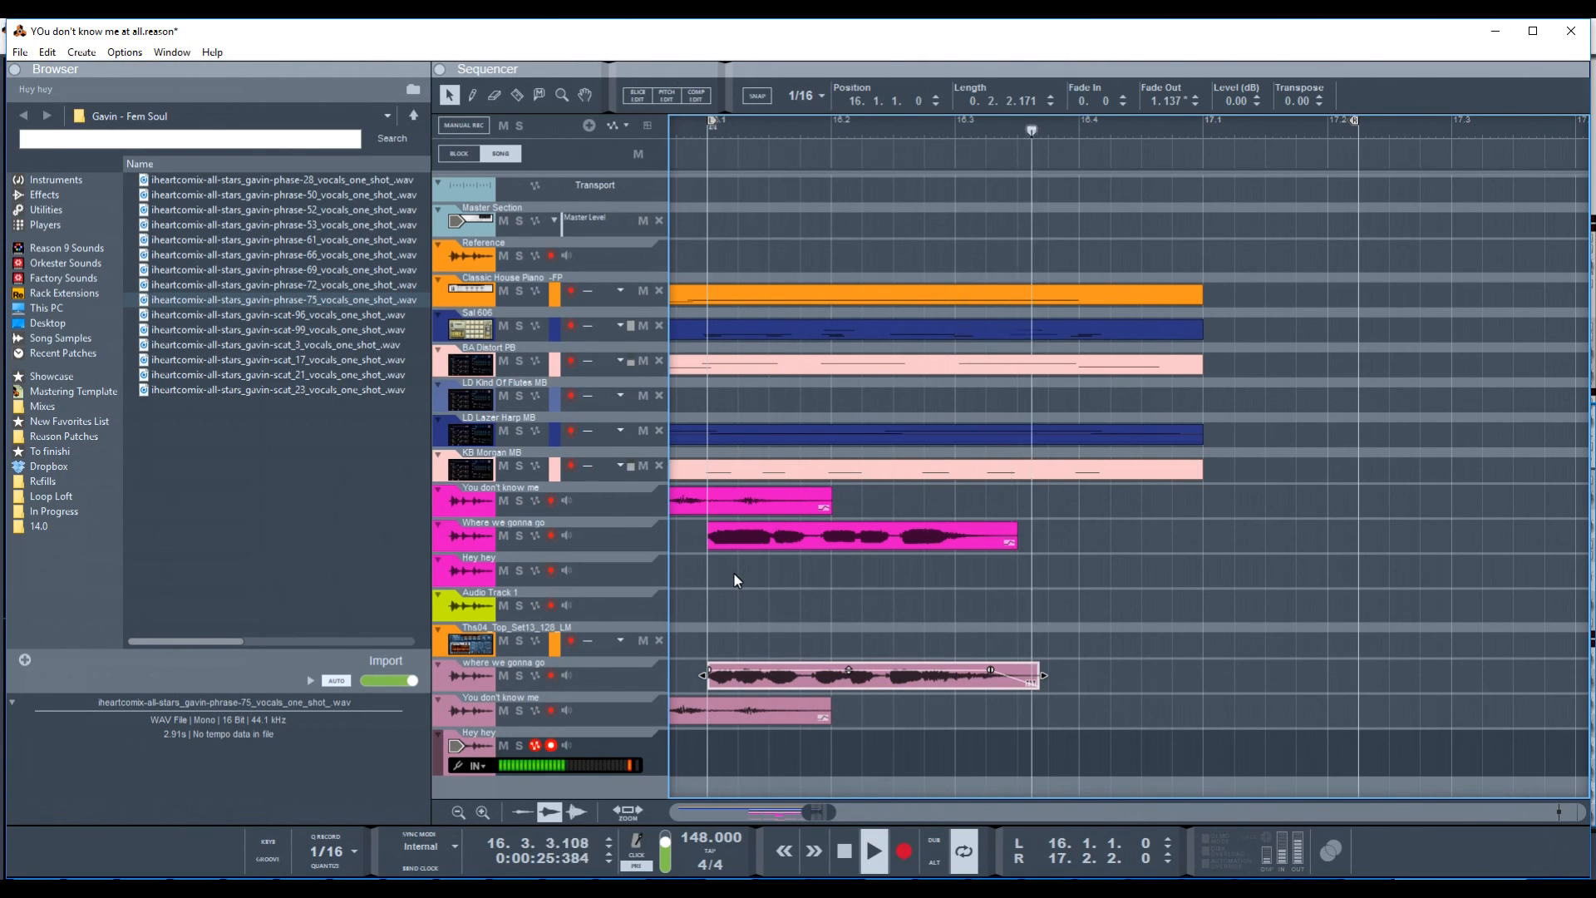
pyautogui.press('space')
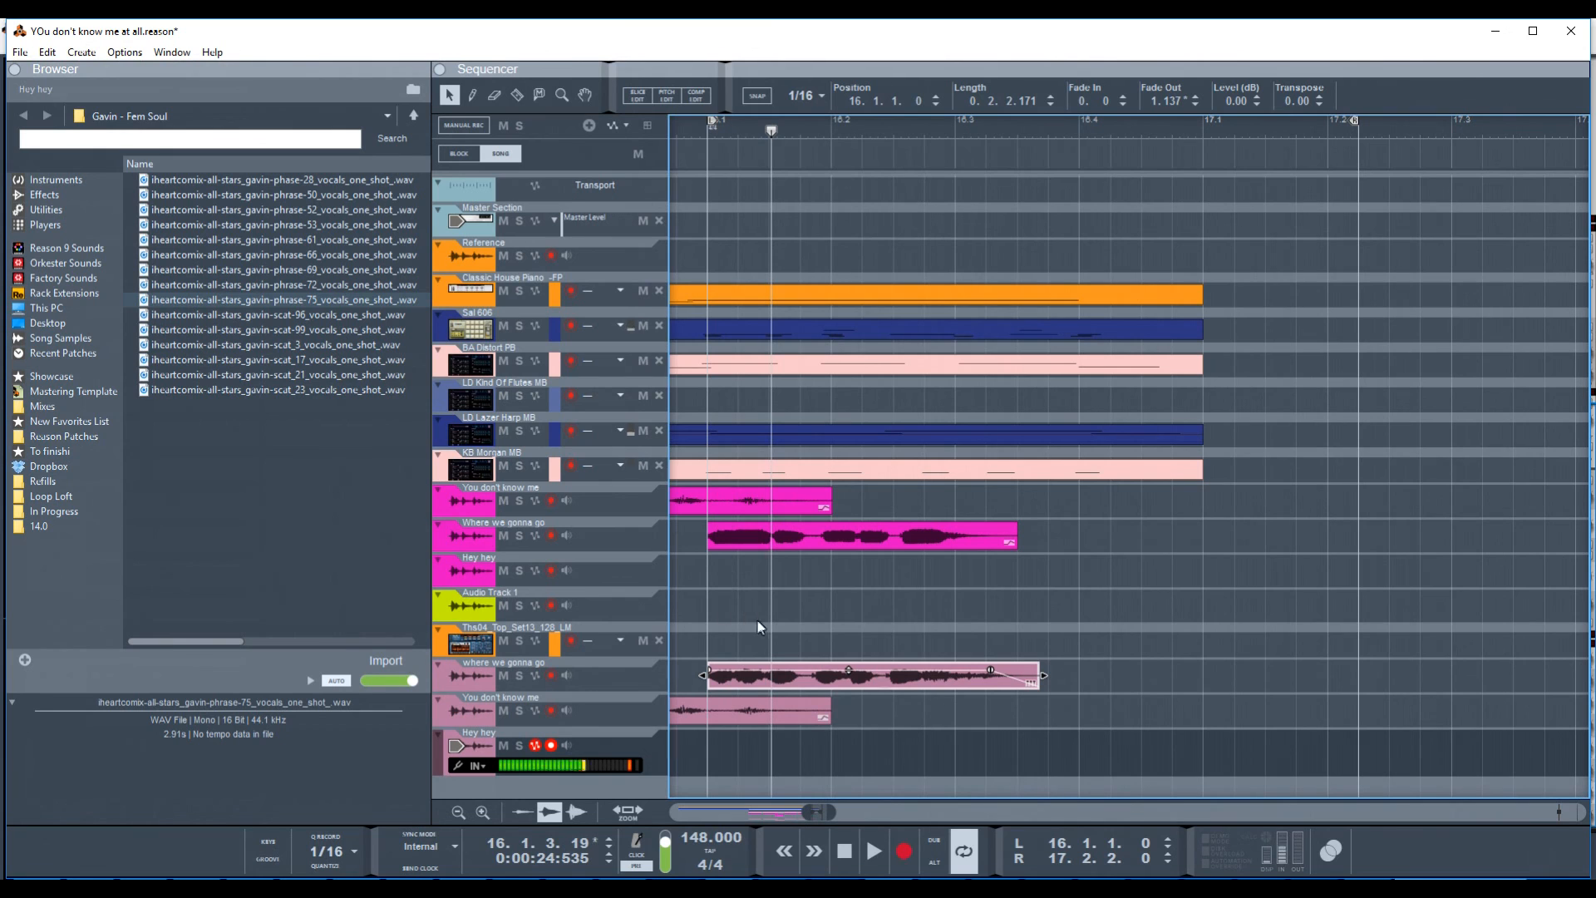
# - Set the loop to the Classic House Piano clip from bar 9 to 17 and play the full vocal arrangement
pyautogui.scroll(4, 896, 620)
pyautogui.scroll(-5, 898, 622)
pyautogui.hscroll(-5, 896, 621)
pyautogui.scroll(-5, 898, 620)
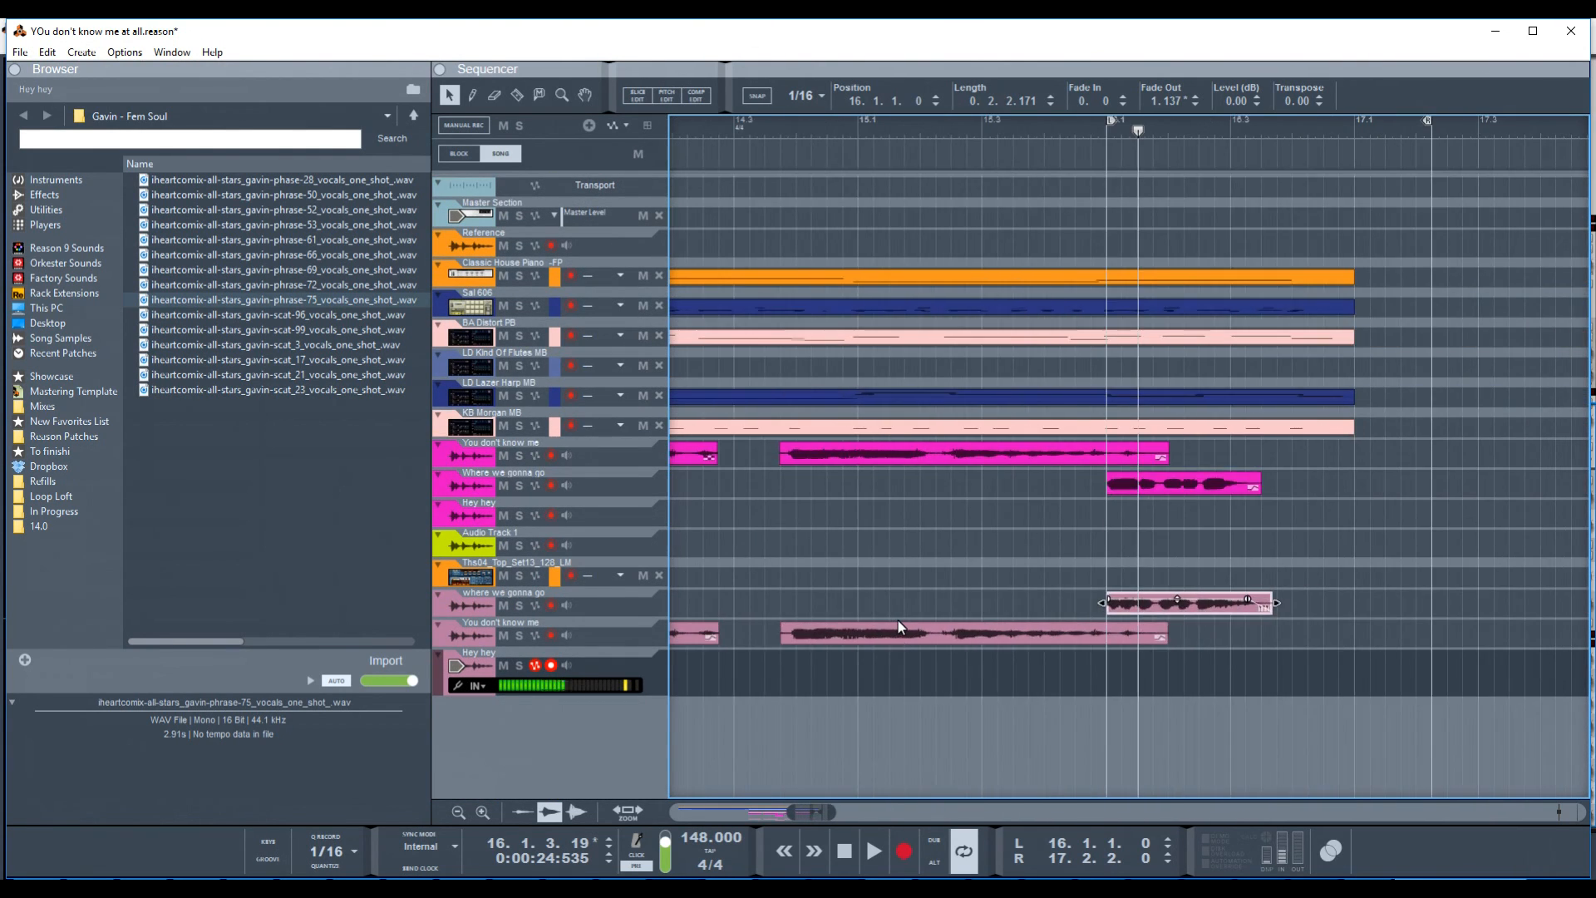
pyautogui.hscroll(-5, 960, 640)
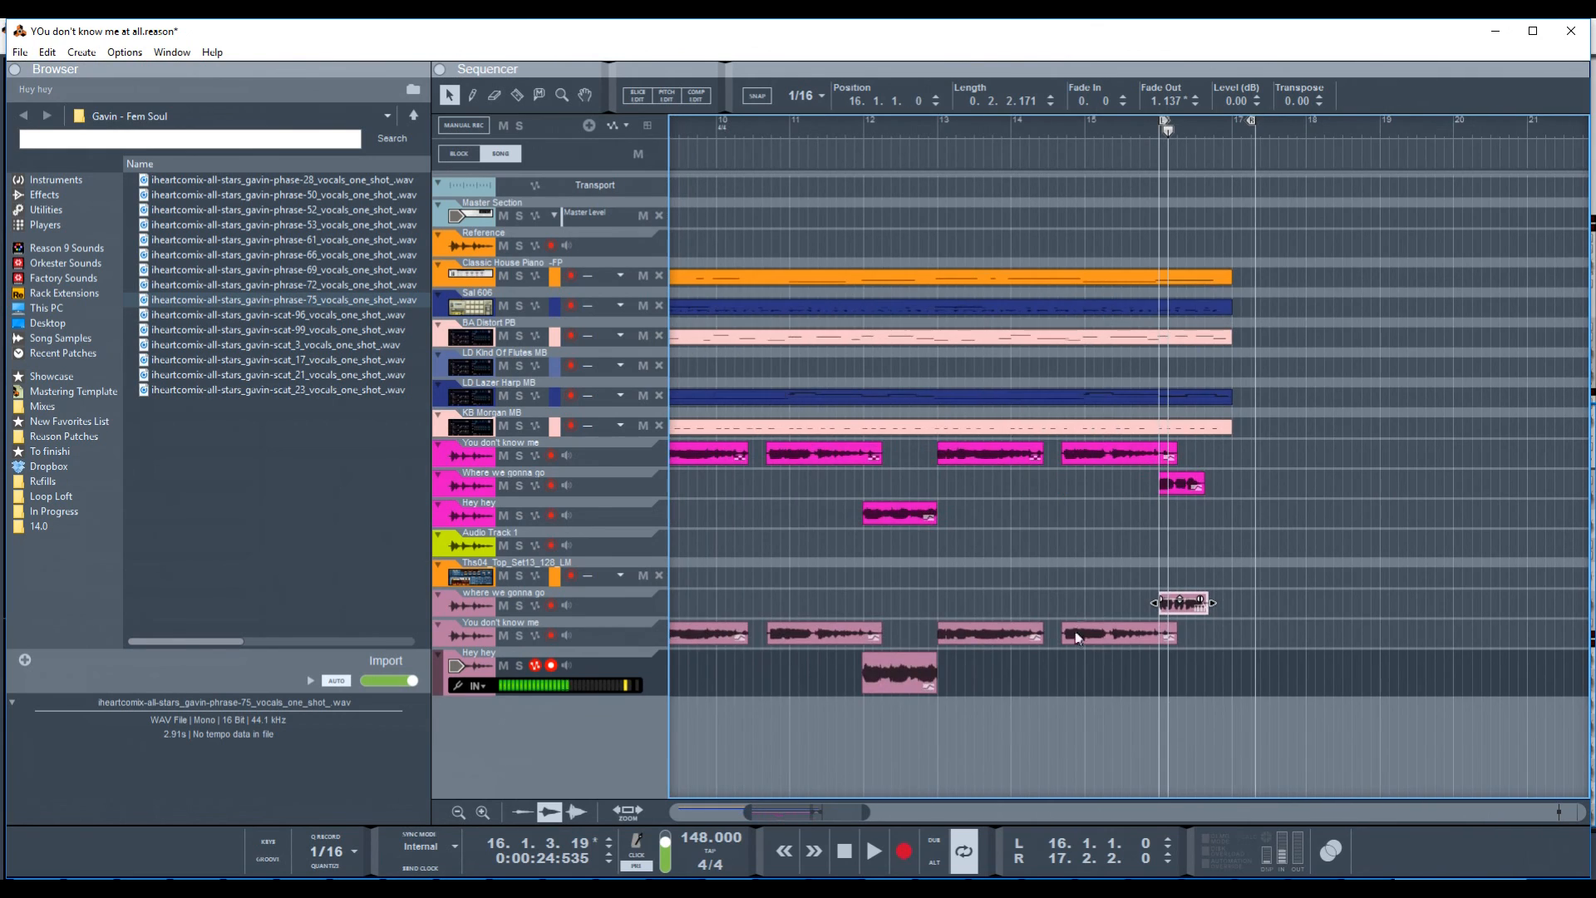
pyautogui.click(963, 284)
pyautogui.rightClick(962, 283)
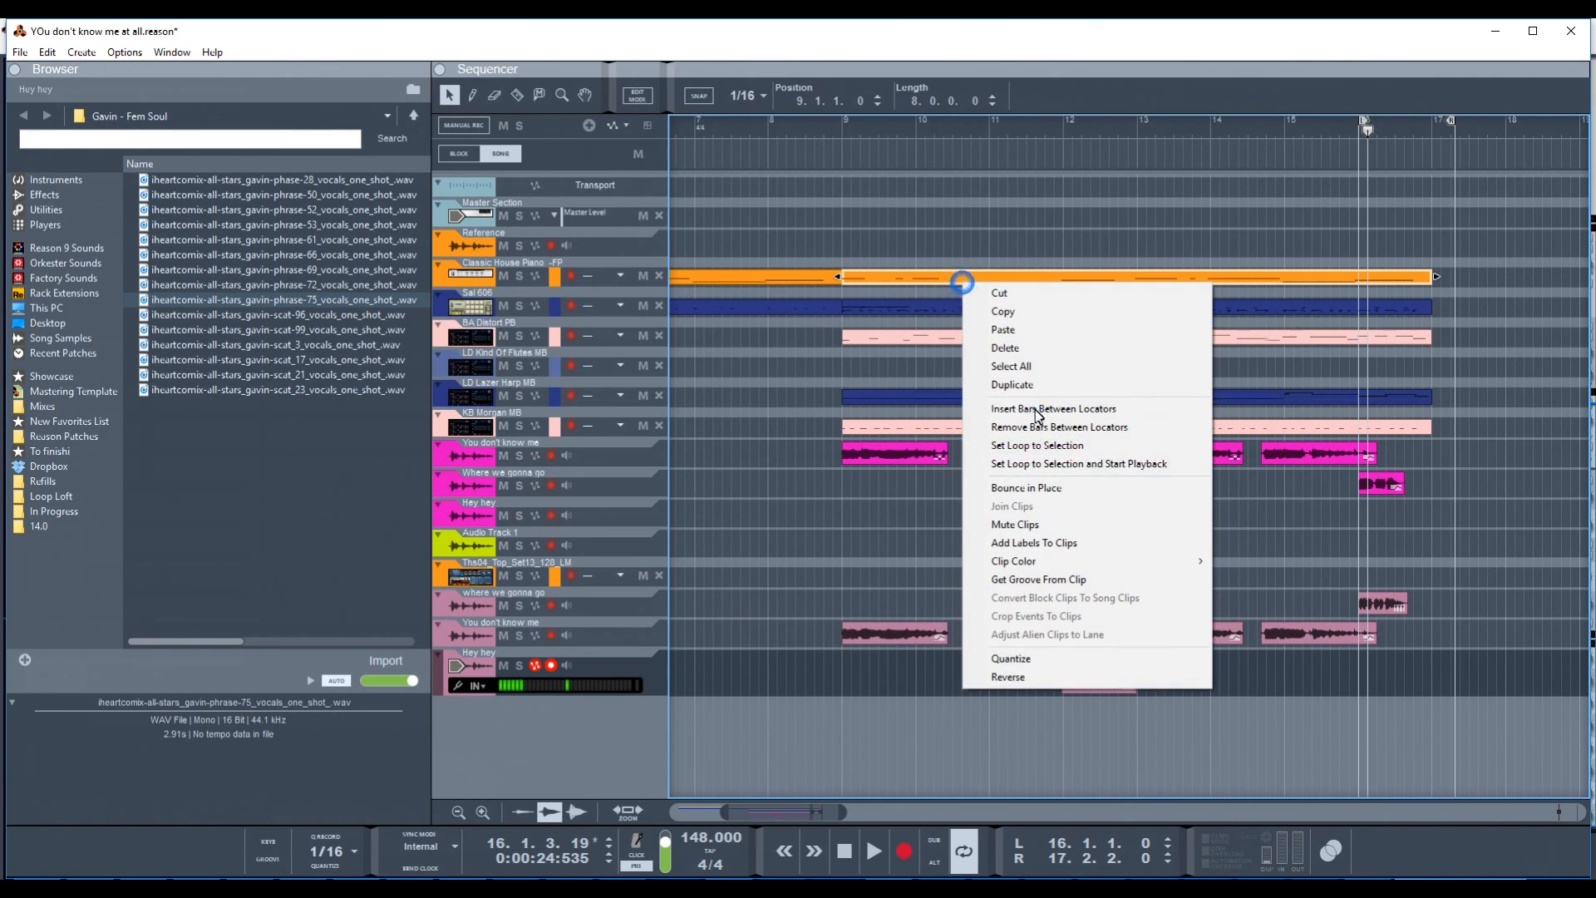
pyautogui.click(1037, 463)
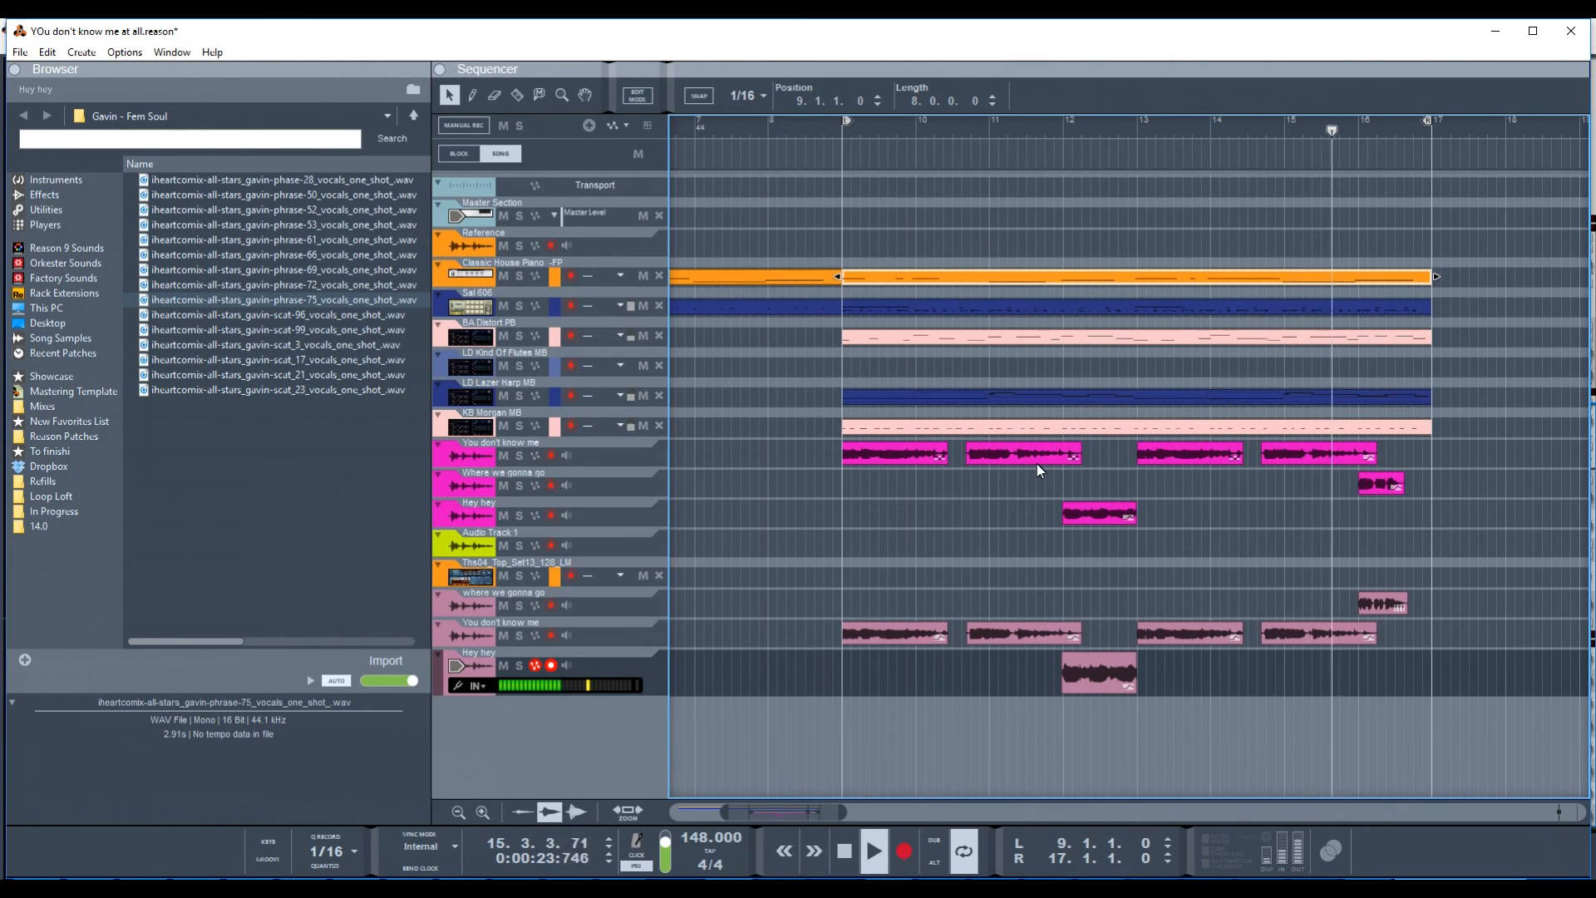
pyautogui.press('space')
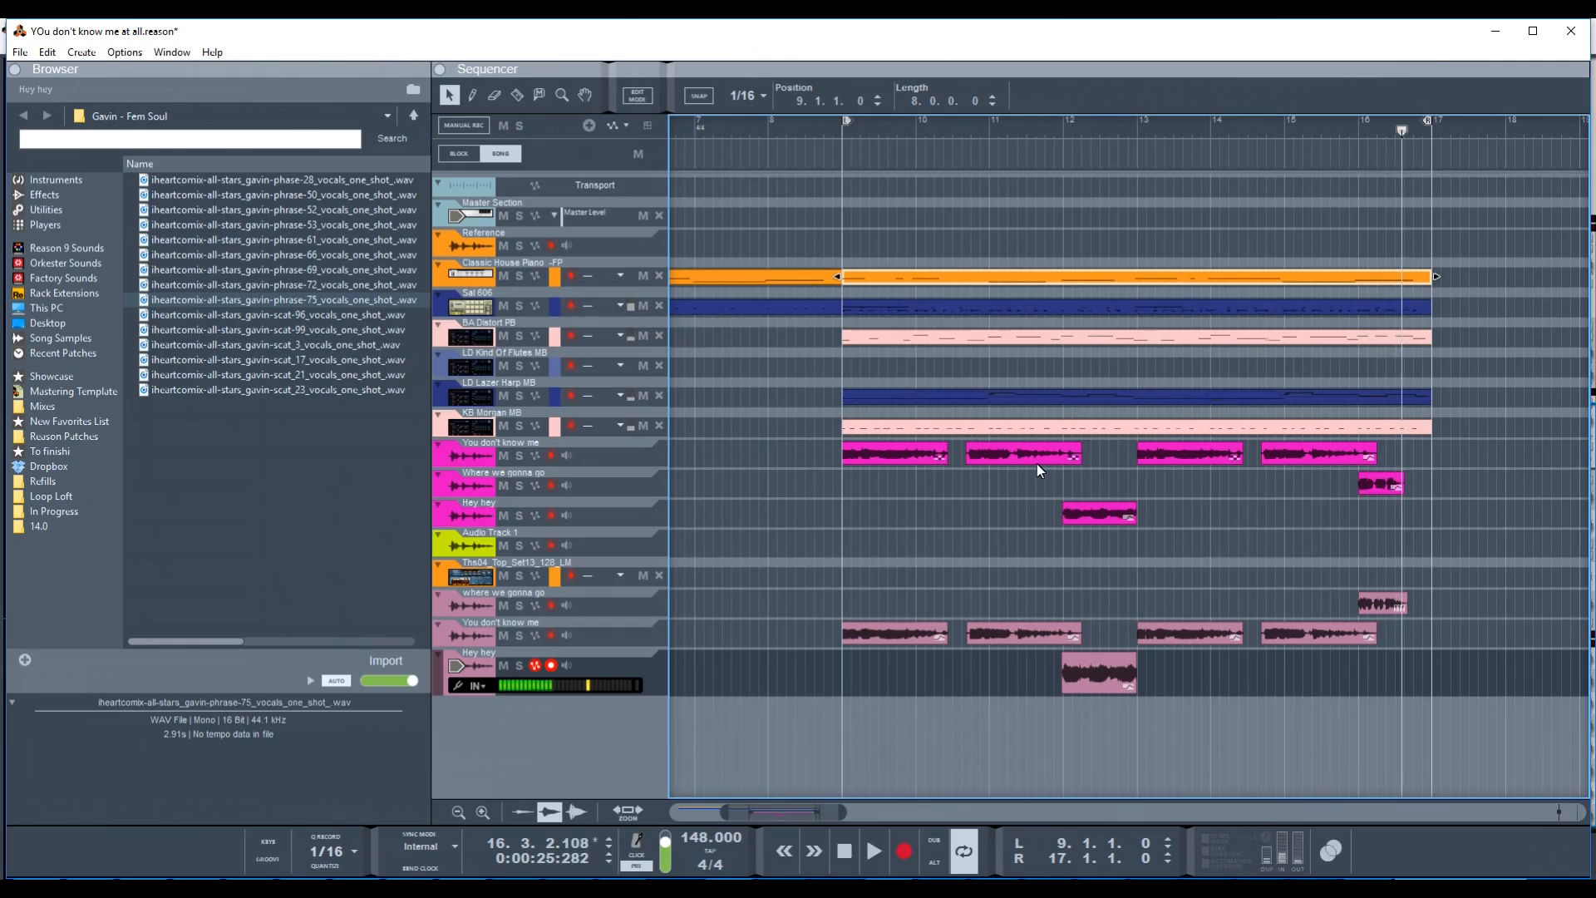
# - Lower the where we gonna go channel's mixer level to -3.41 dB and return to the sequencer
pyautogui.press('F5')
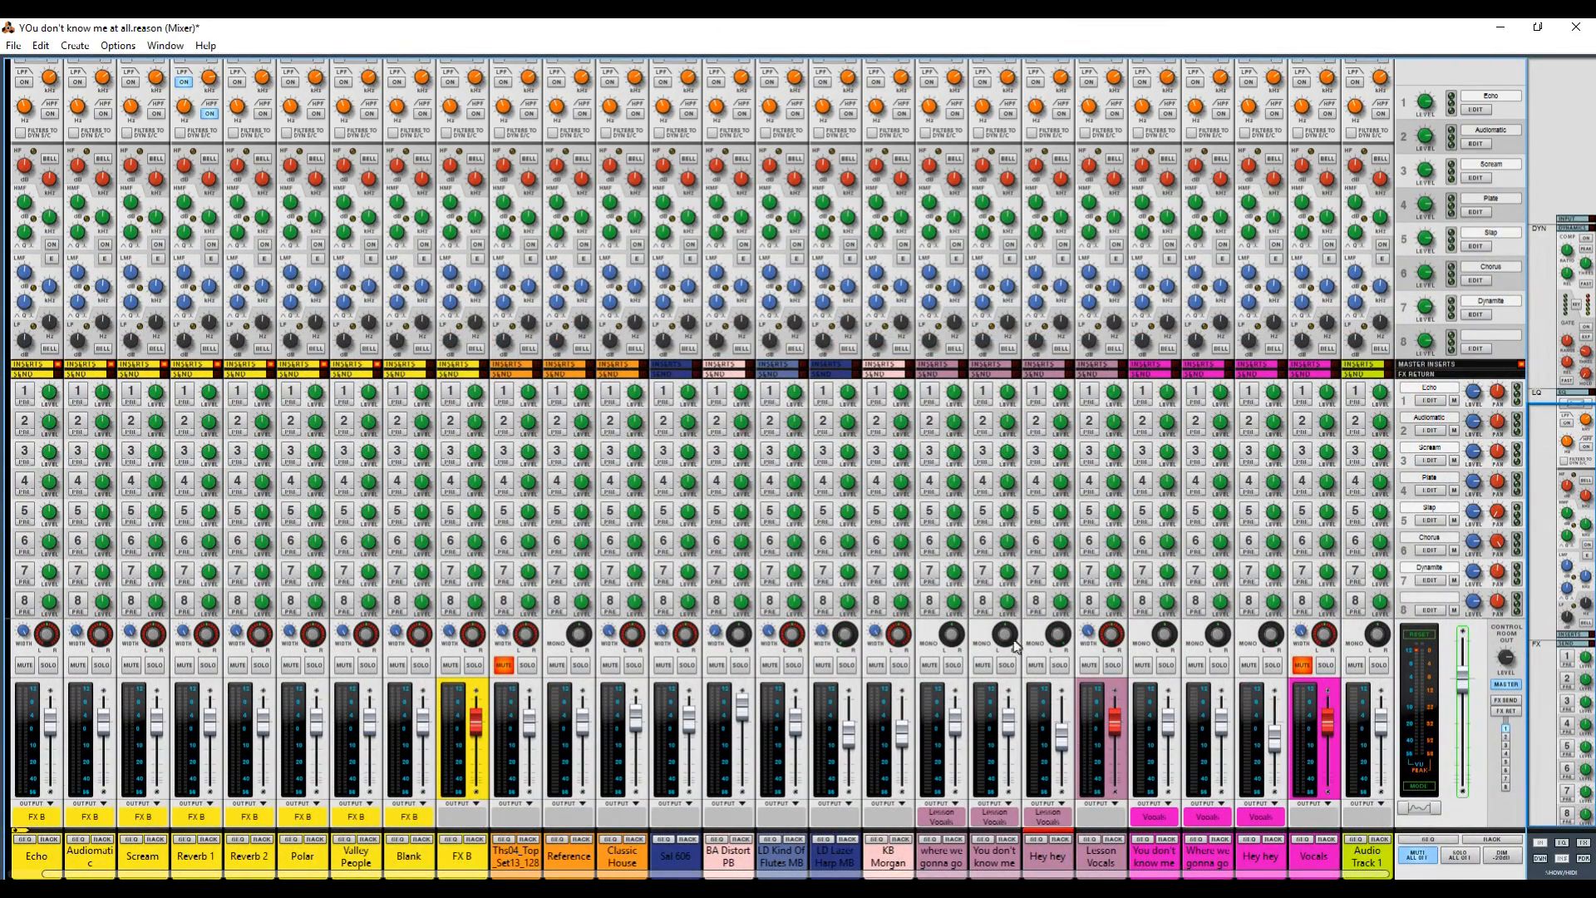
pyautogui.click(949, 644)
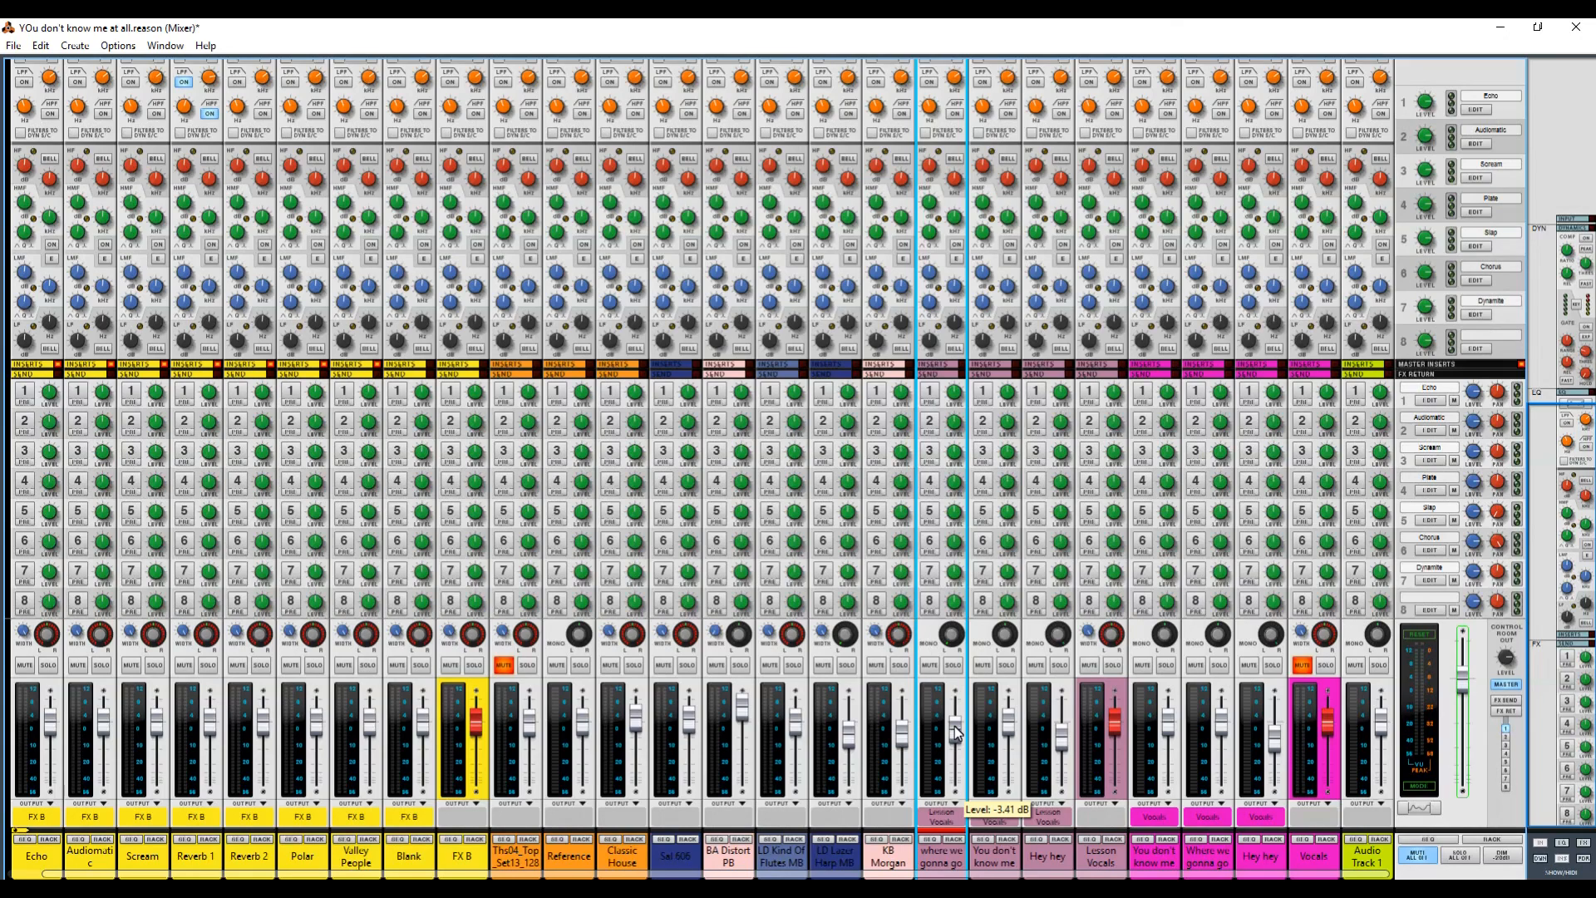
pyautogui.press('F7')
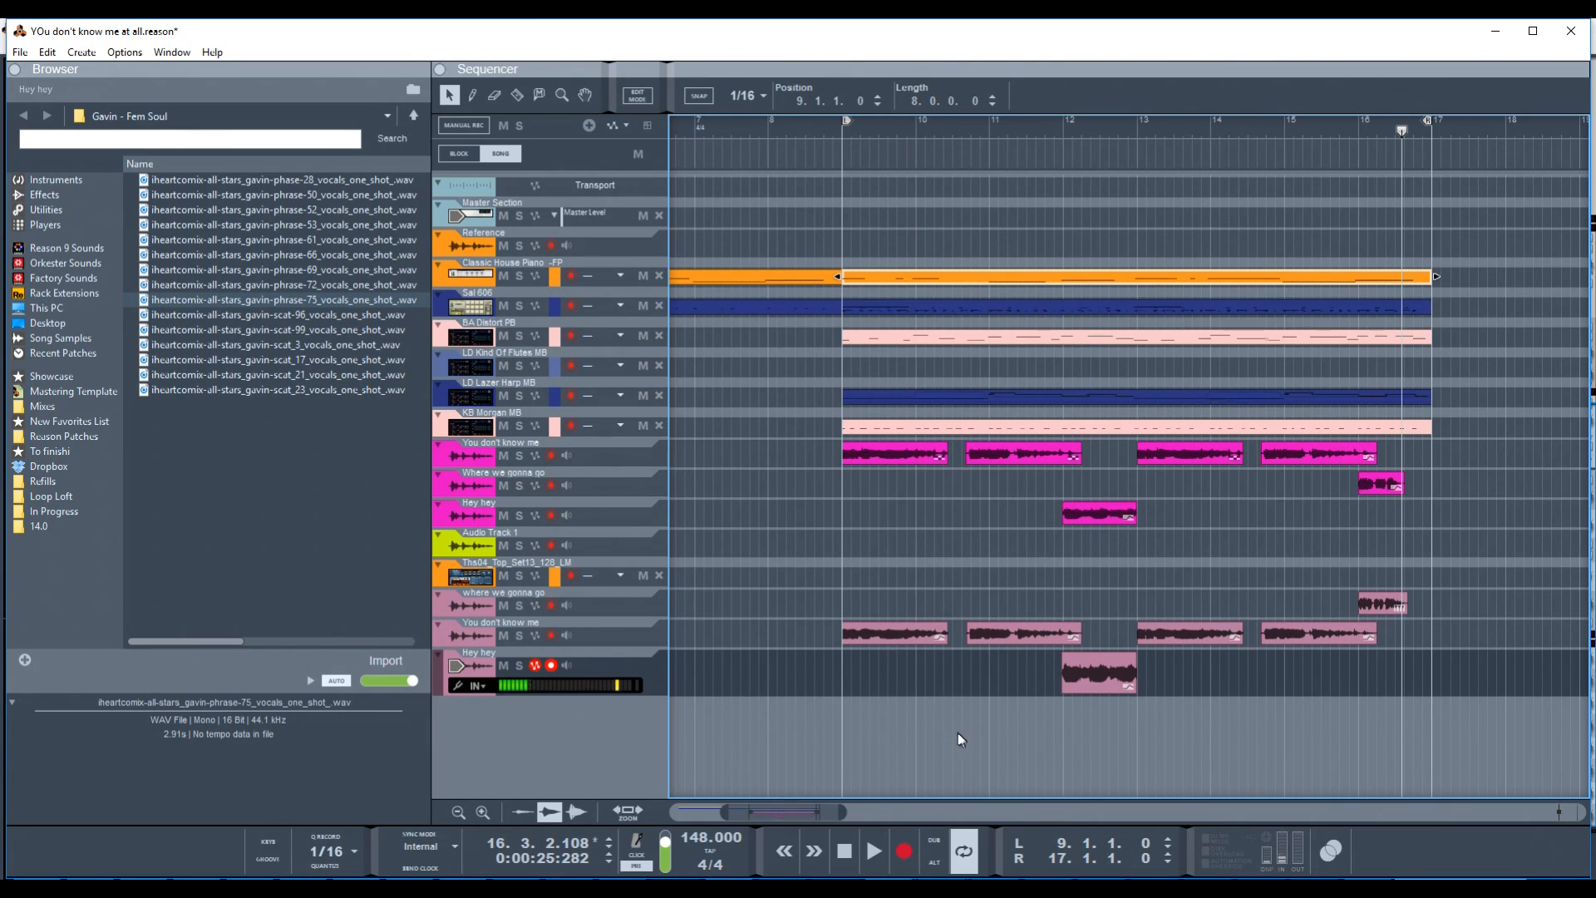
# - Loop the second clip on the lower You don't know me track and play it
pyautogui.click(1011, 626)
pyautogui.rightClick(1000, 639)
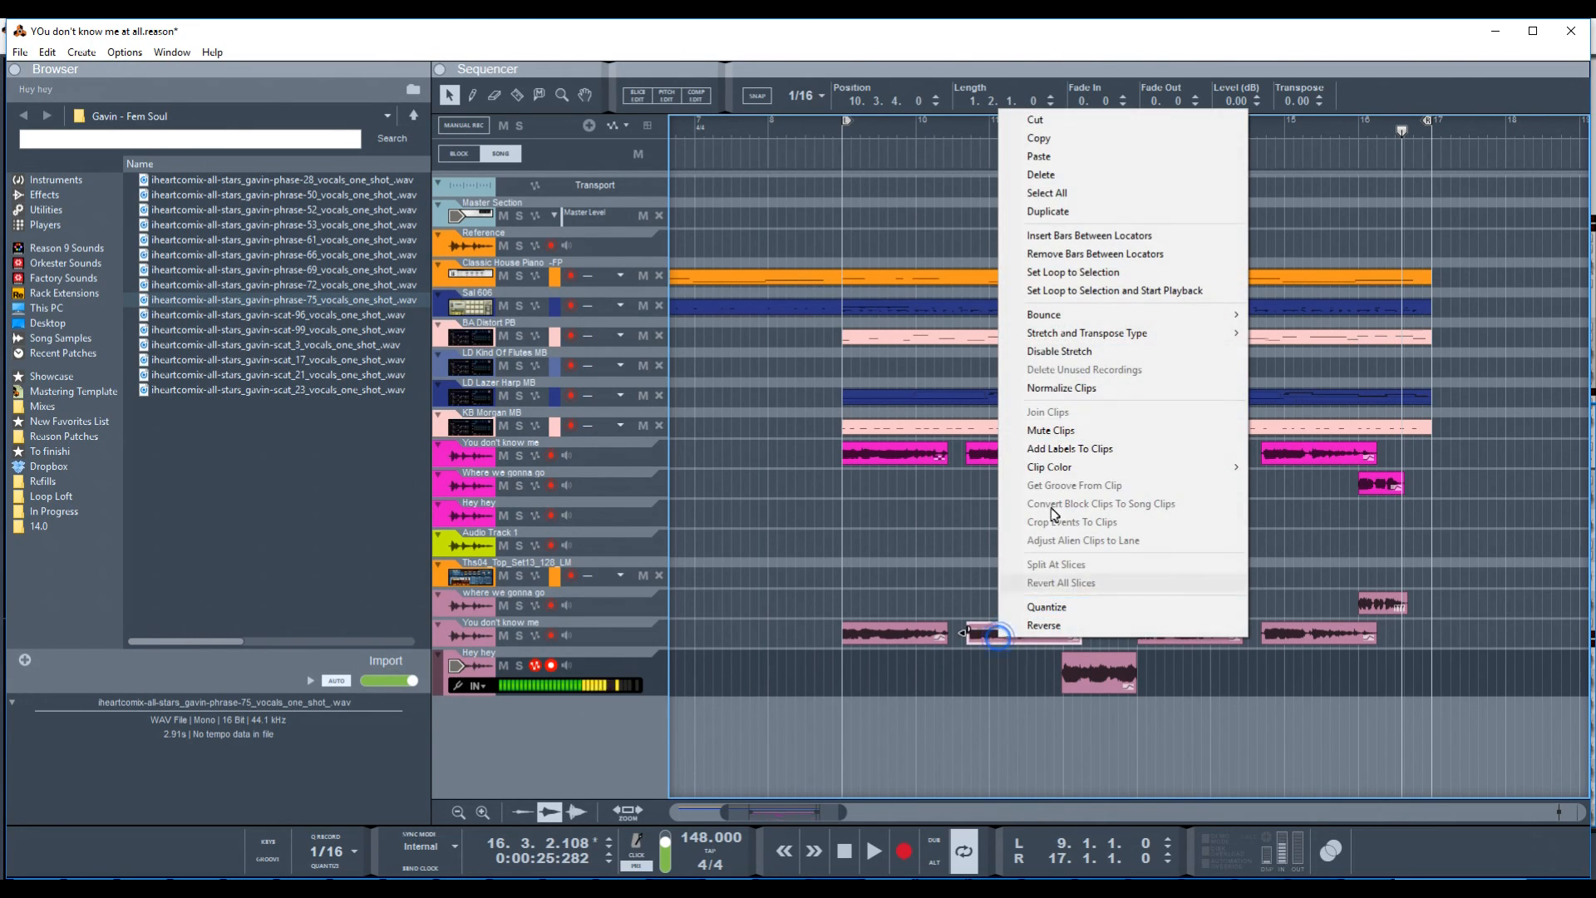
pyautogui.click(1064, 290)
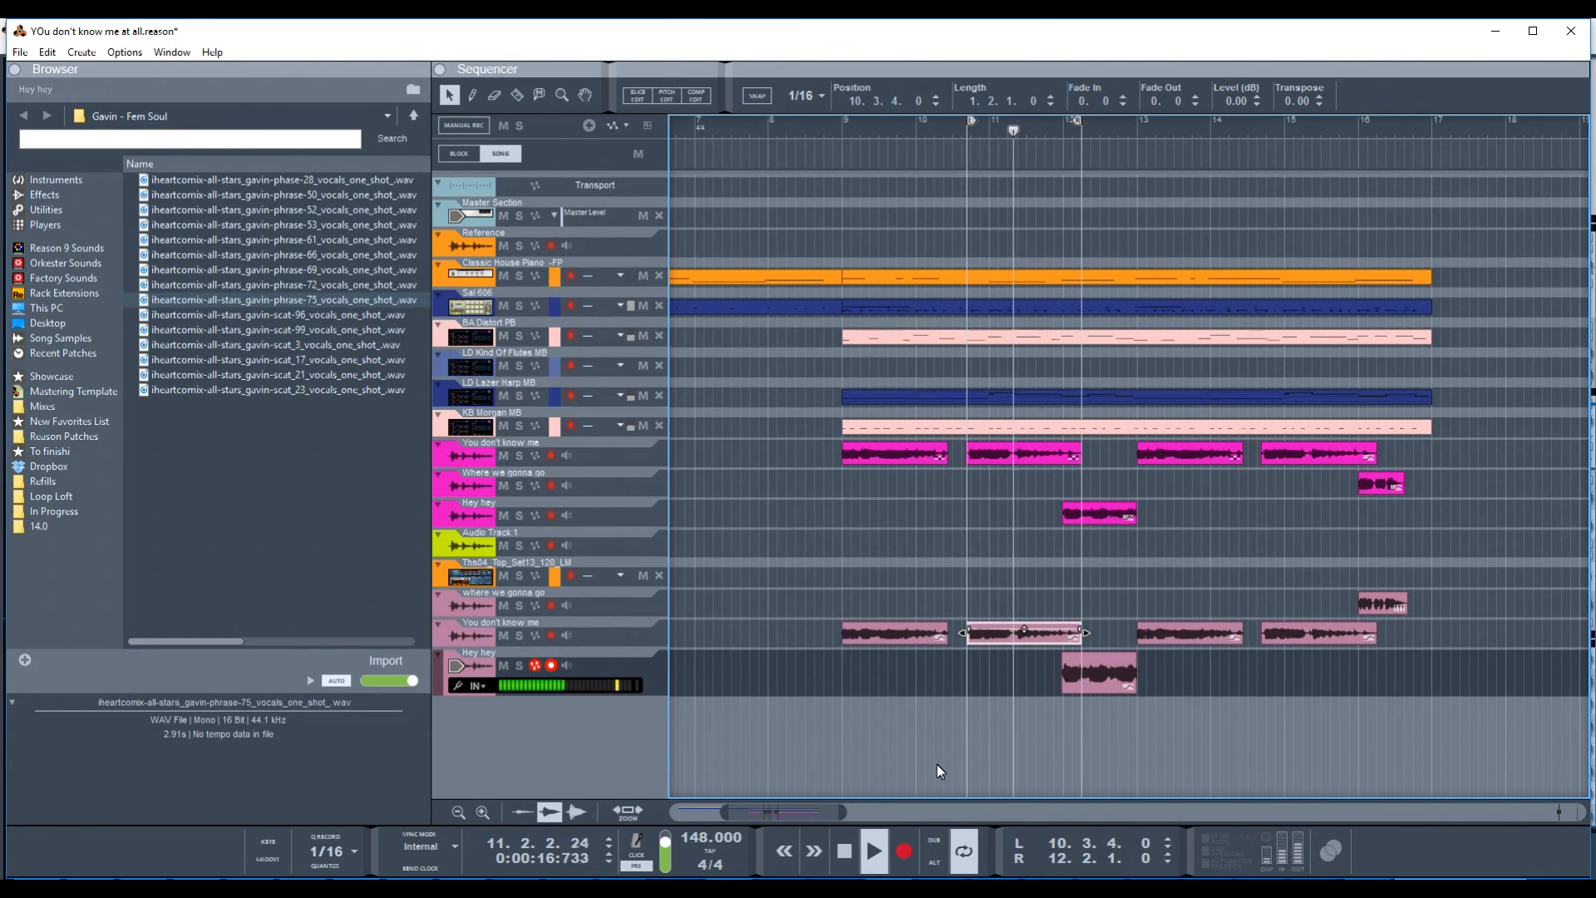
pyautogui.scroll(3, 957, 656)
pyautogui.scroll(2, 971, 656)
pyautogui.press('space')
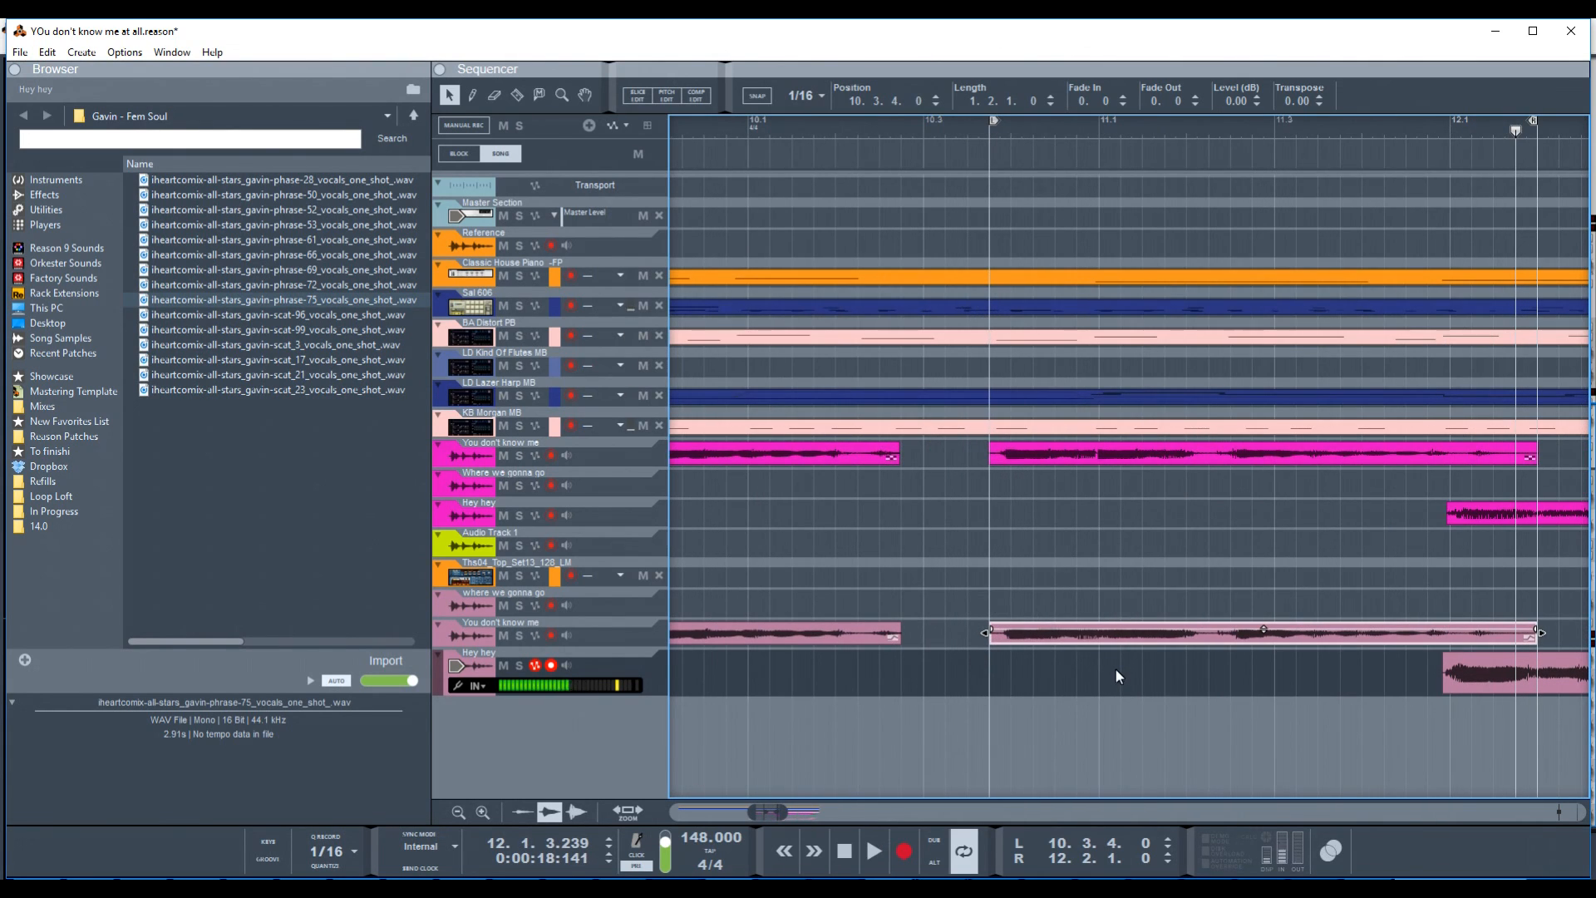
pyautogui.scroll(-4, 931, 675)
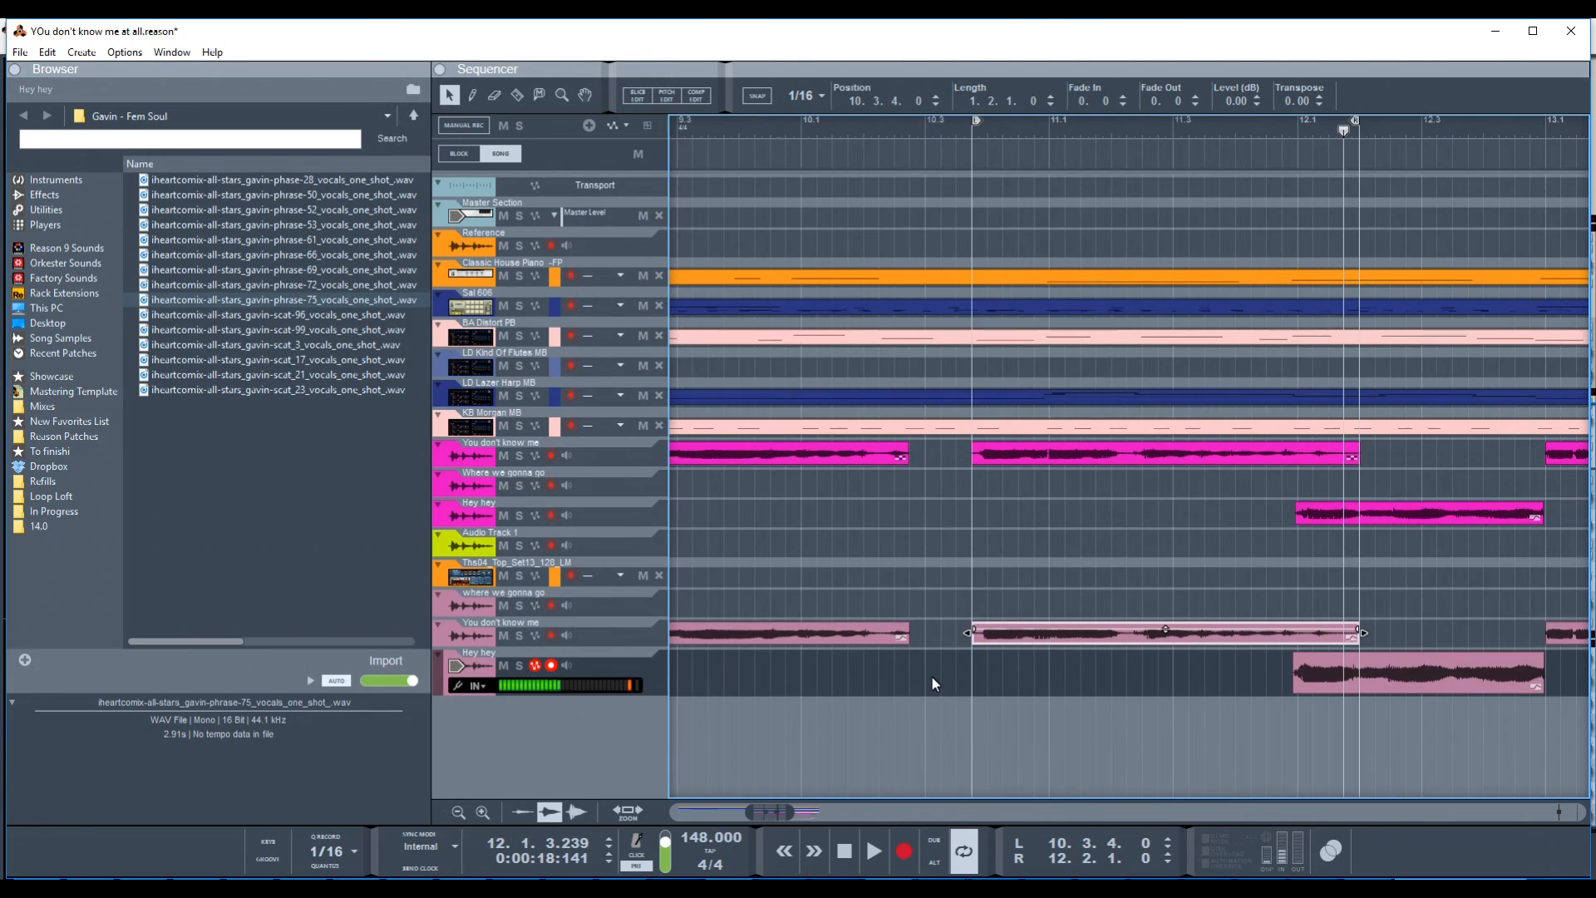
# - Open the first clip on the lower You don't know me track in Pitch Edit and select all its notes
pyautogui.doubleClick(803, 639)
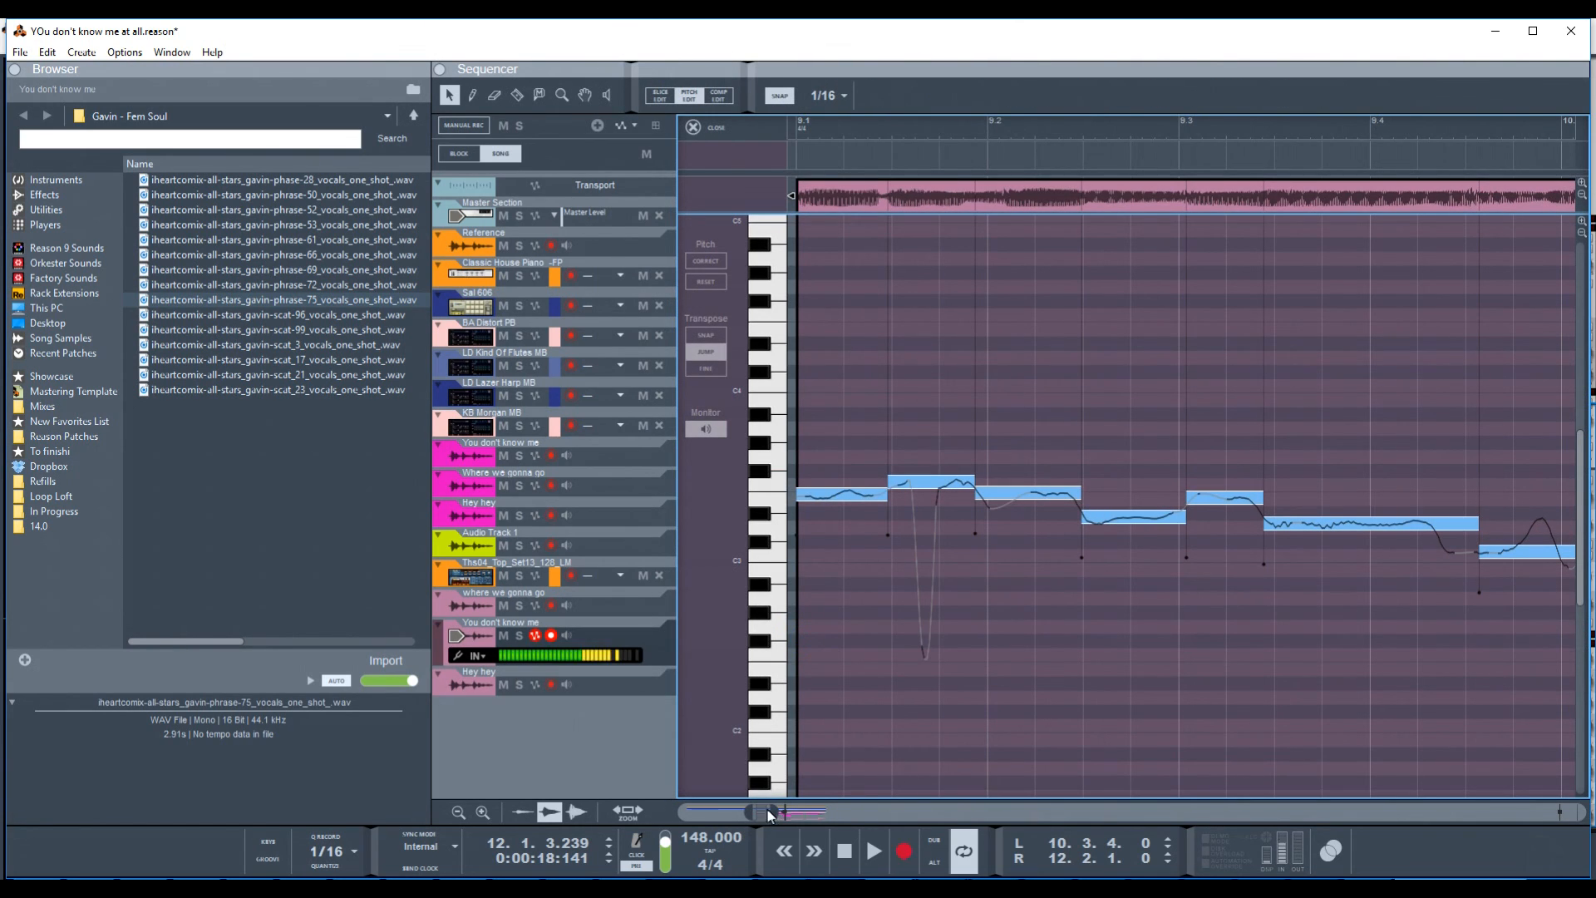
pyautogui.moveTo(775, 815); pyautogui.dragTo(801, 819)
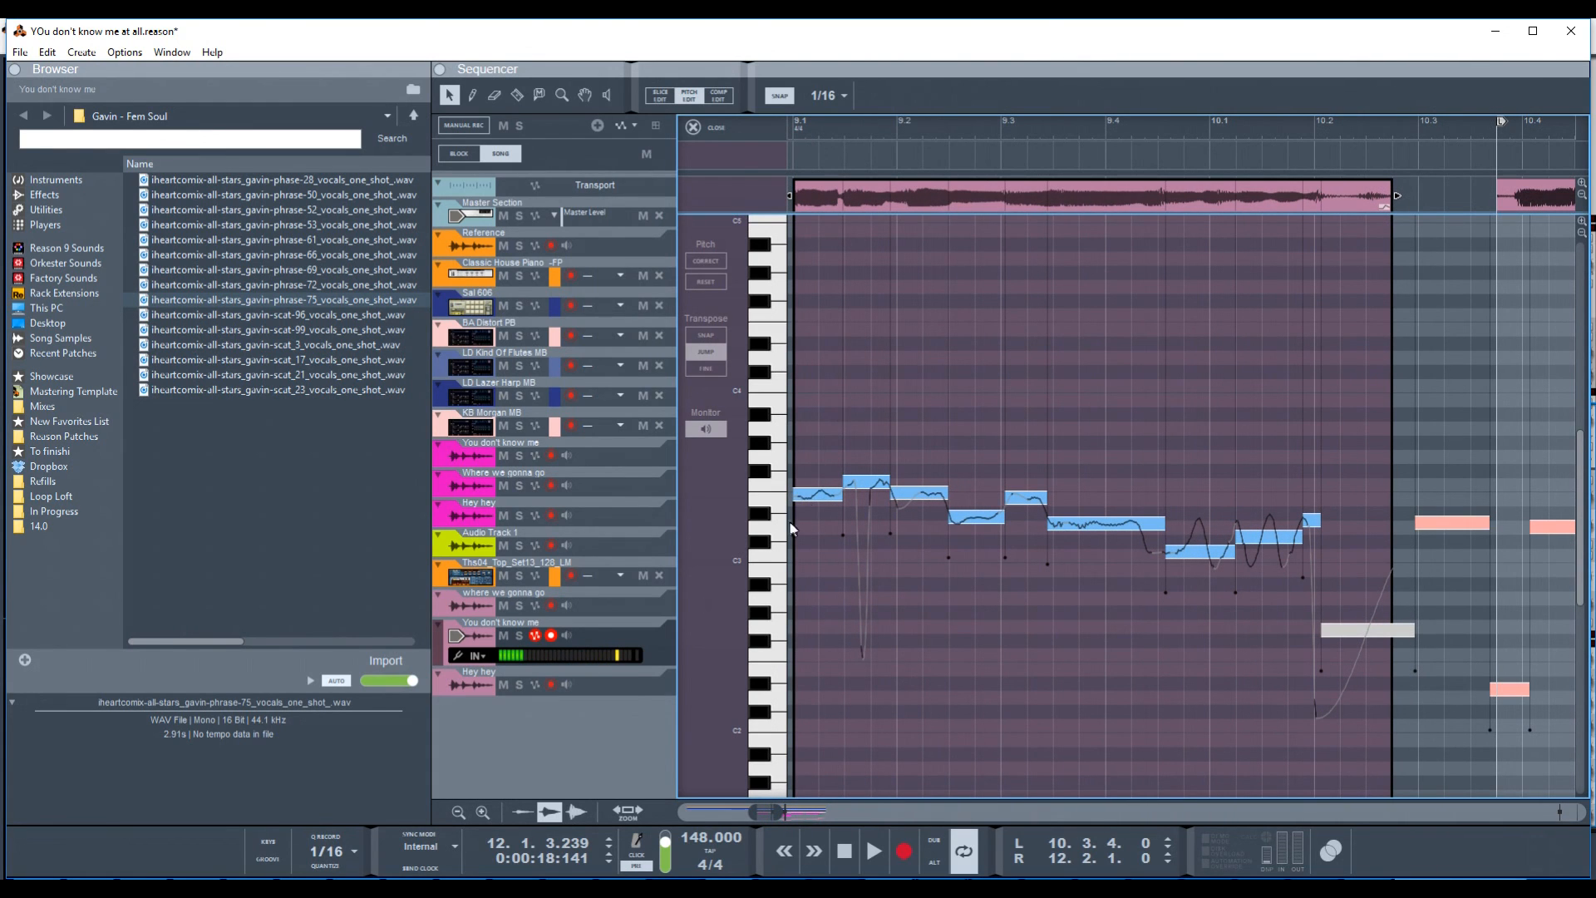
pyautogui.moveTo(807, 424); pyautogui.dragTo(1354, 668)
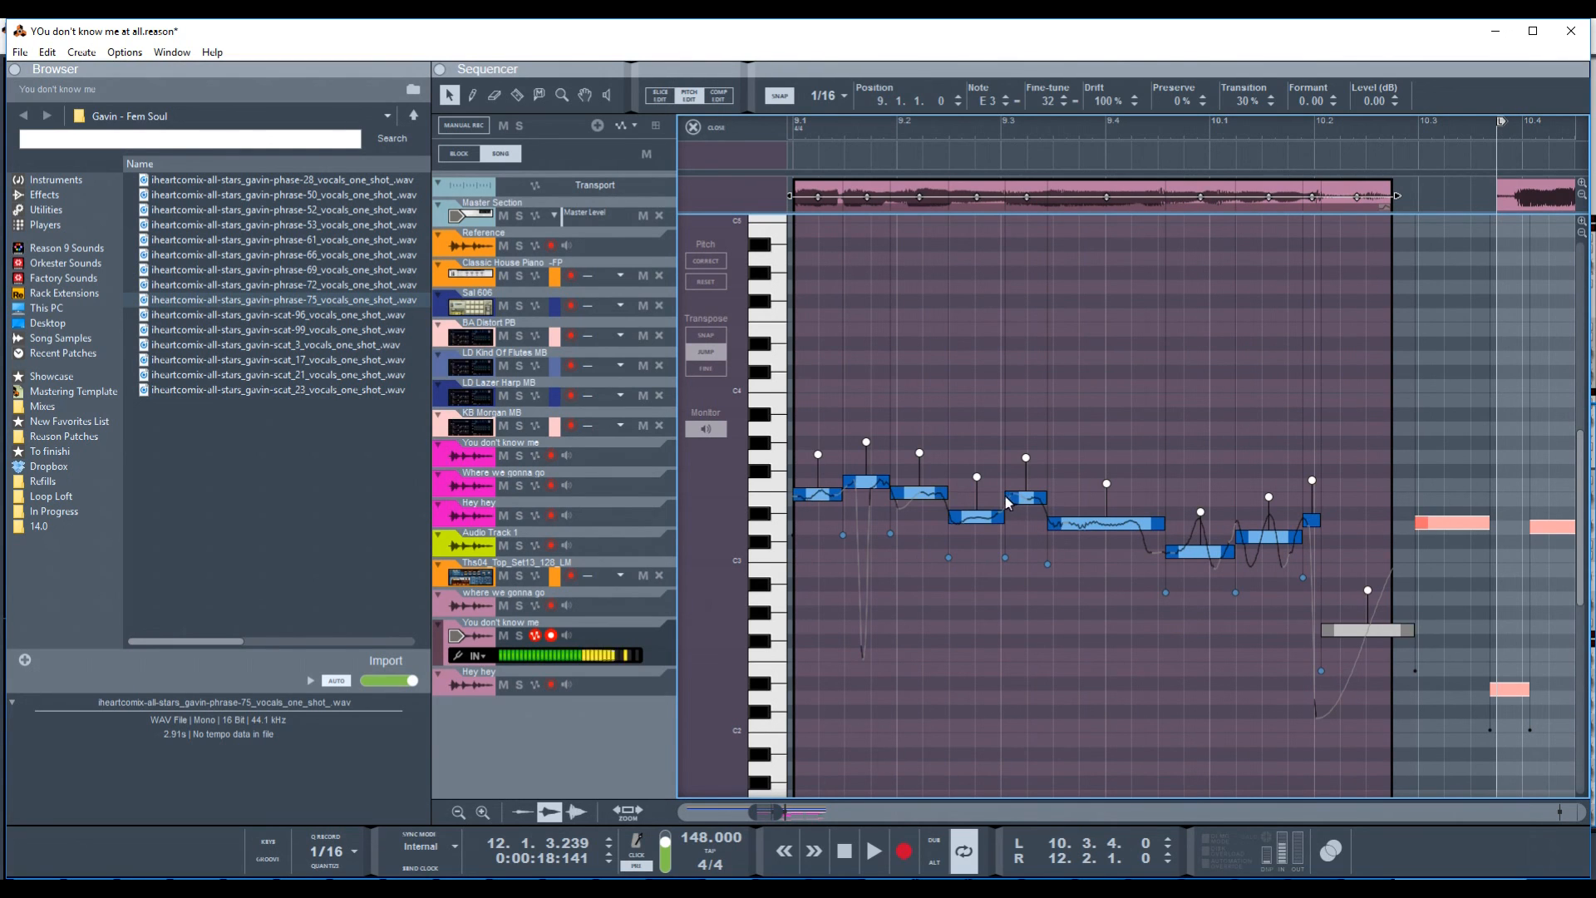
pyautogui.press('Escape')
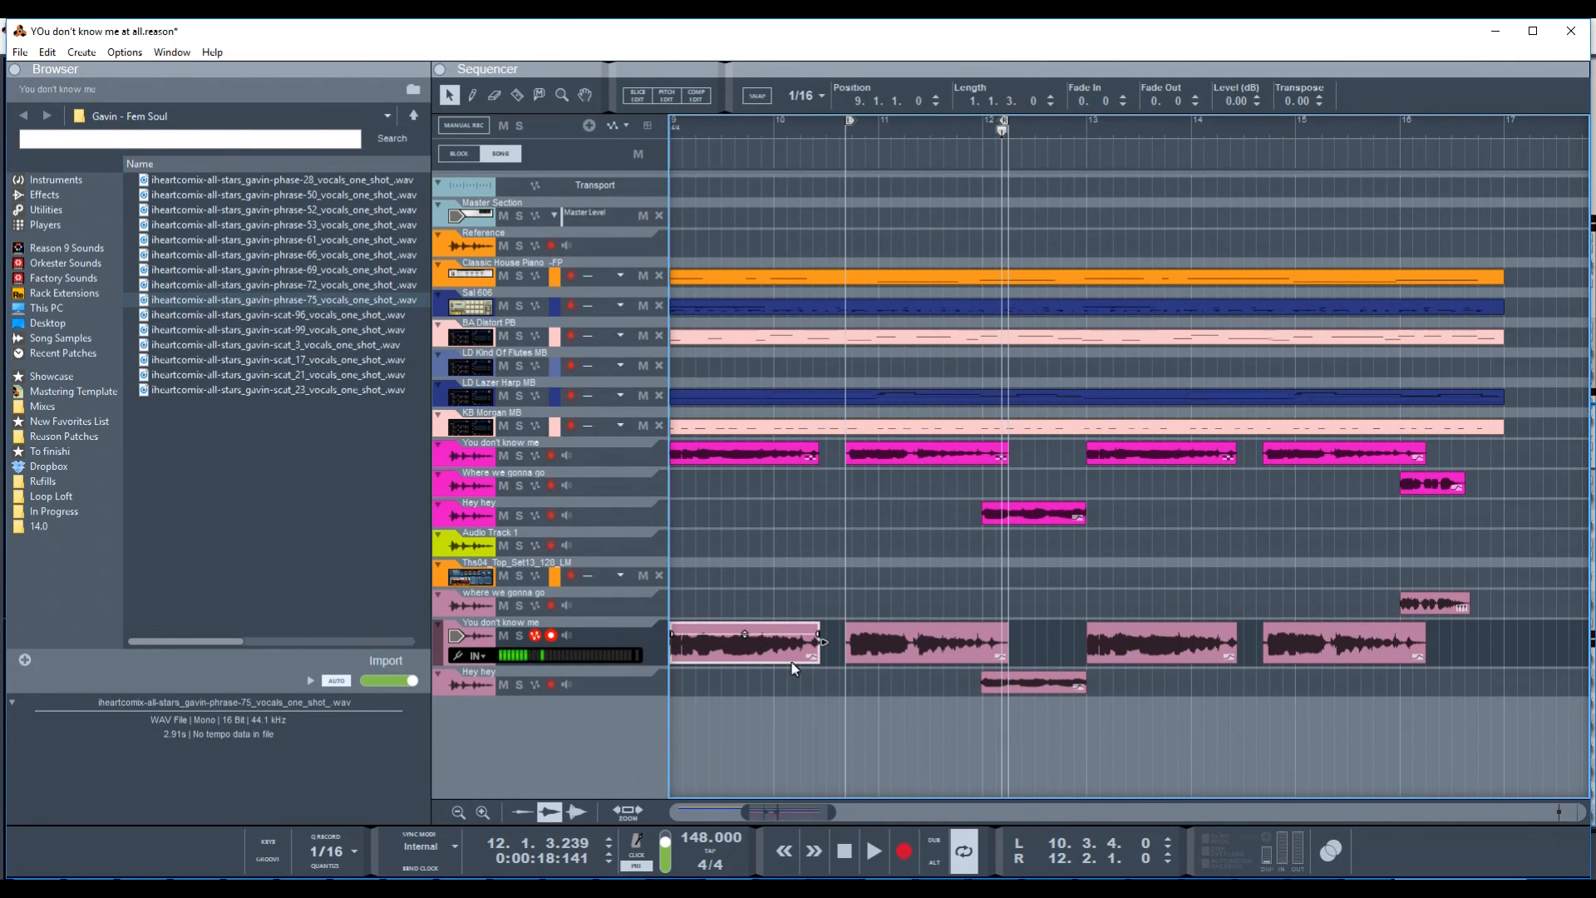
pyautogui.doubleClick(790, 657)
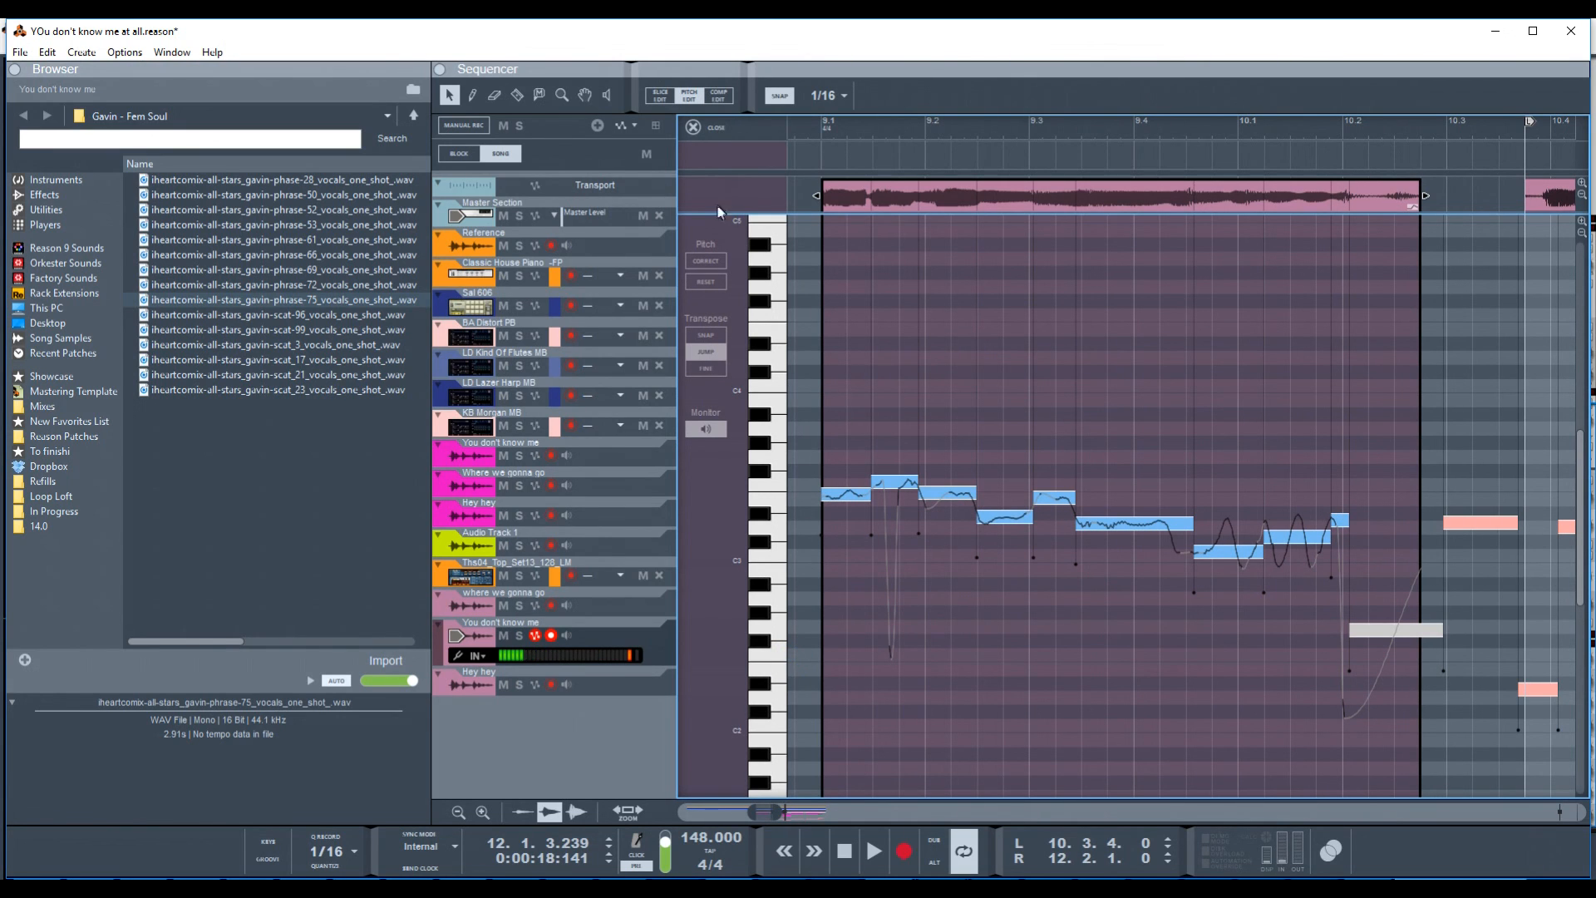
pyautogui.click(690, 97)
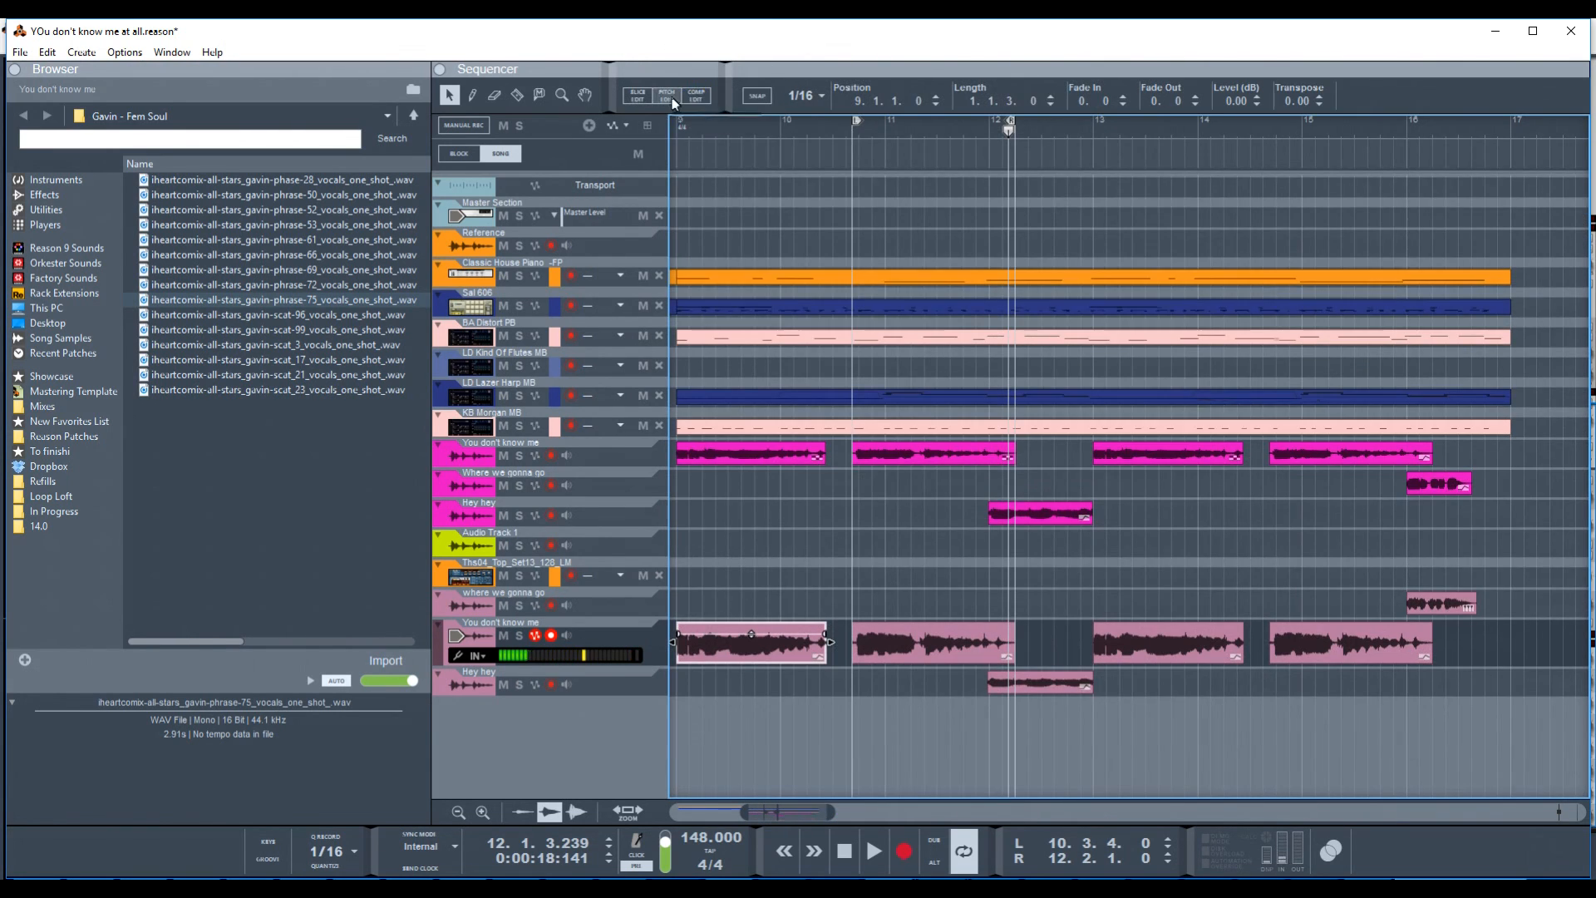
pyautogui.click(689, 95)
pyautogui.moveTo(819, 399); pyautogui.dragTo(1380, 665)
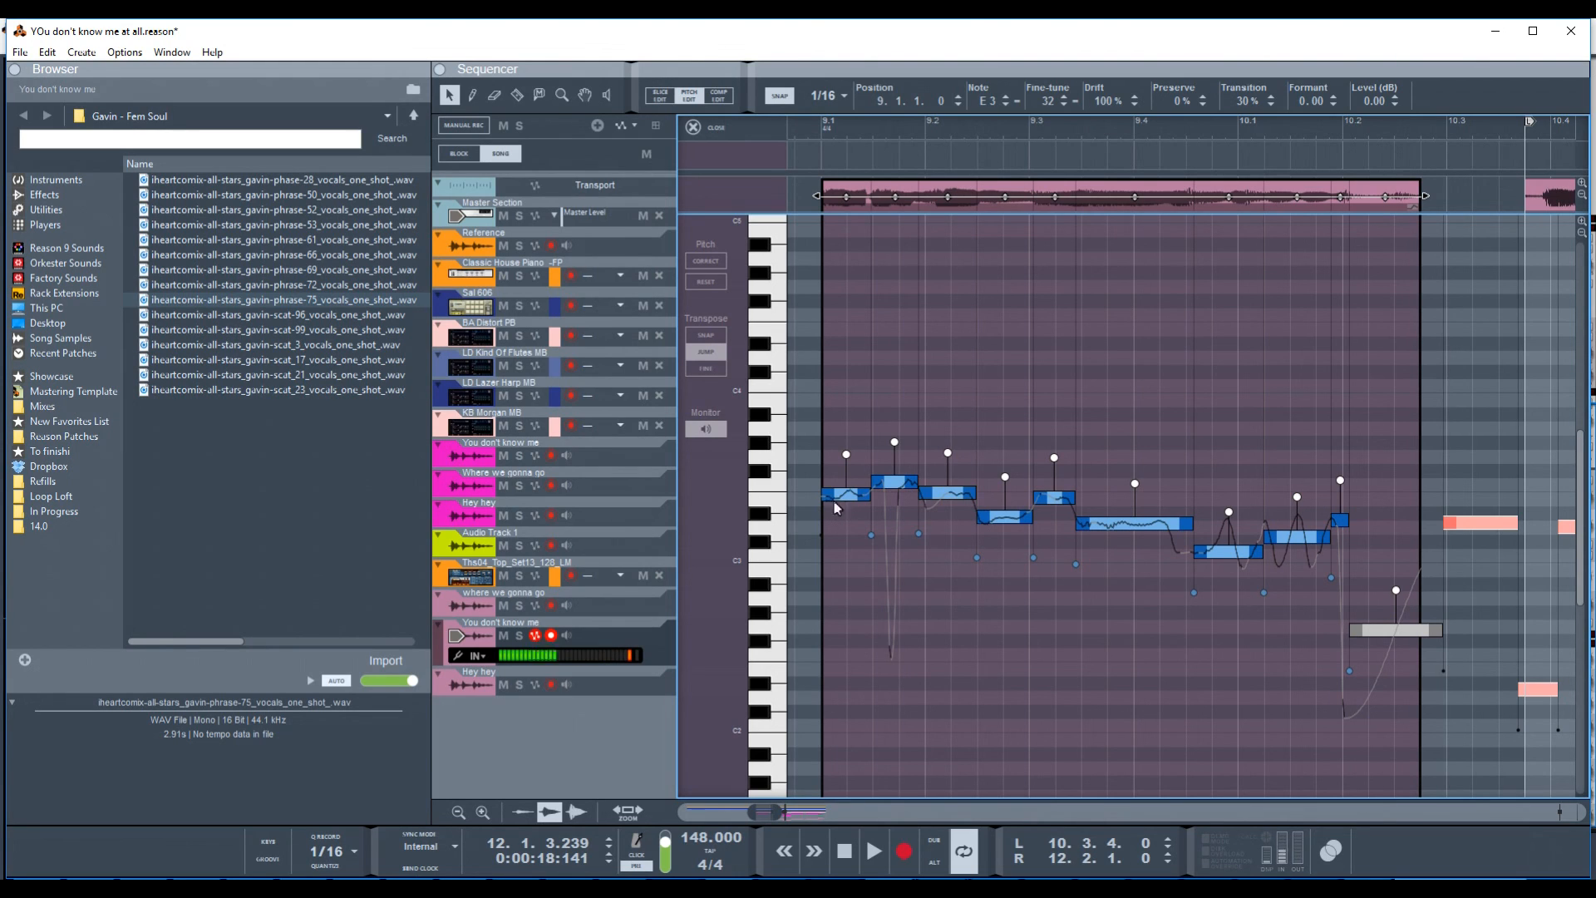
# - Try different fine-tune values on all the selected notes, ending at 31, and play the clip from bar 9
pyautogui.doubleClick(1049, 100)
pyautogui.write('15')
pyautogui.press('Return')
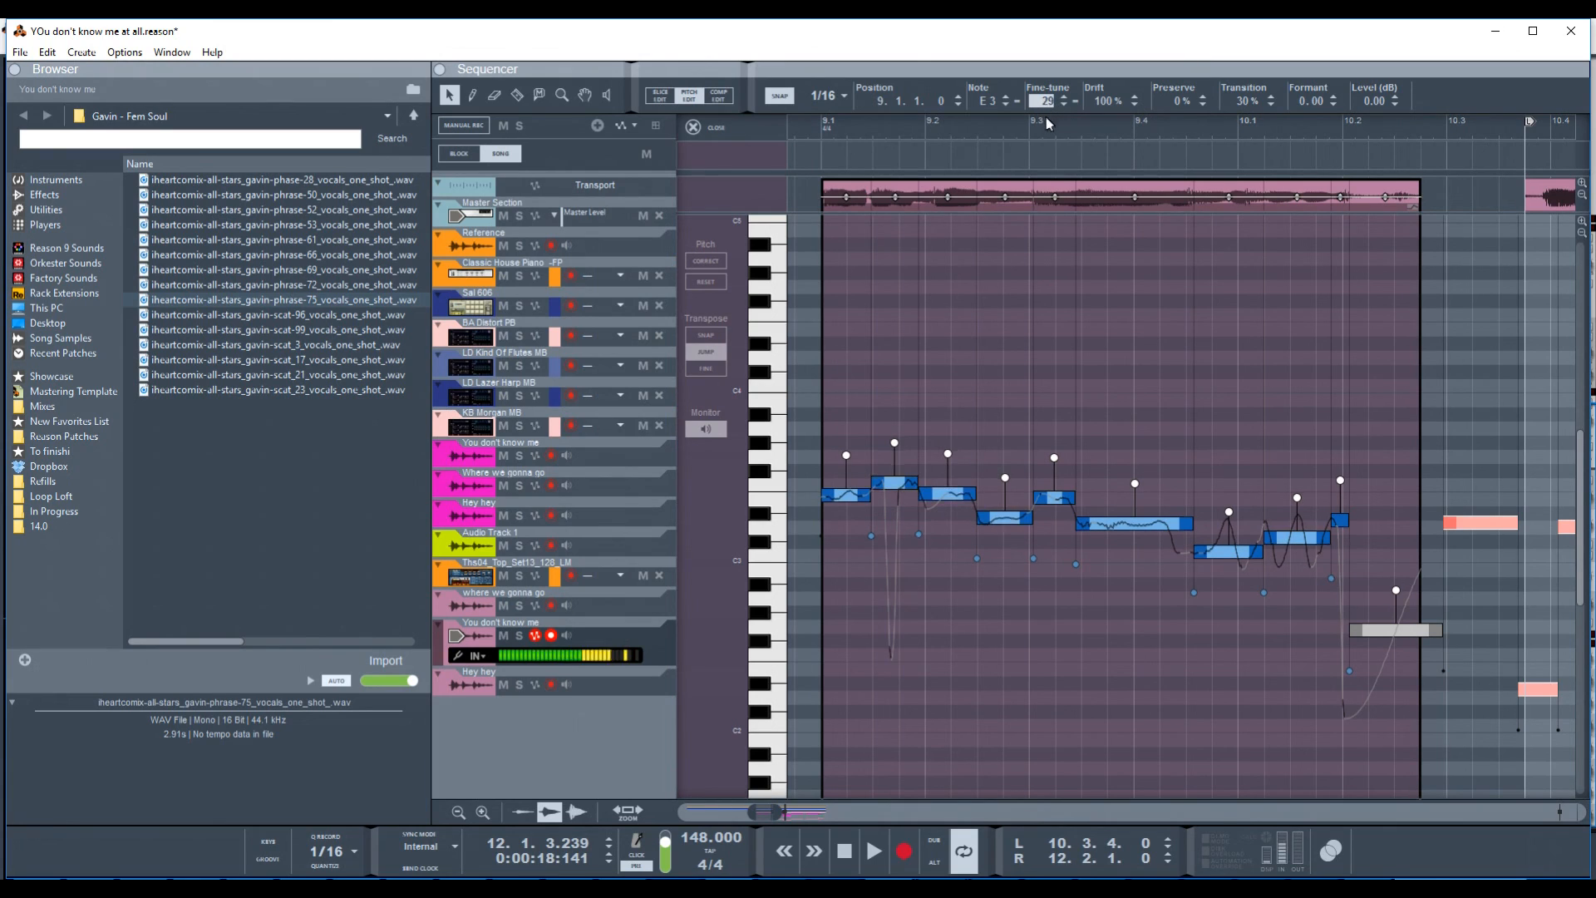
pyautogui.click(1045, 169)
pyautogui.moveTo(1046, 103); pyautogui.dragTo(1052, 75)
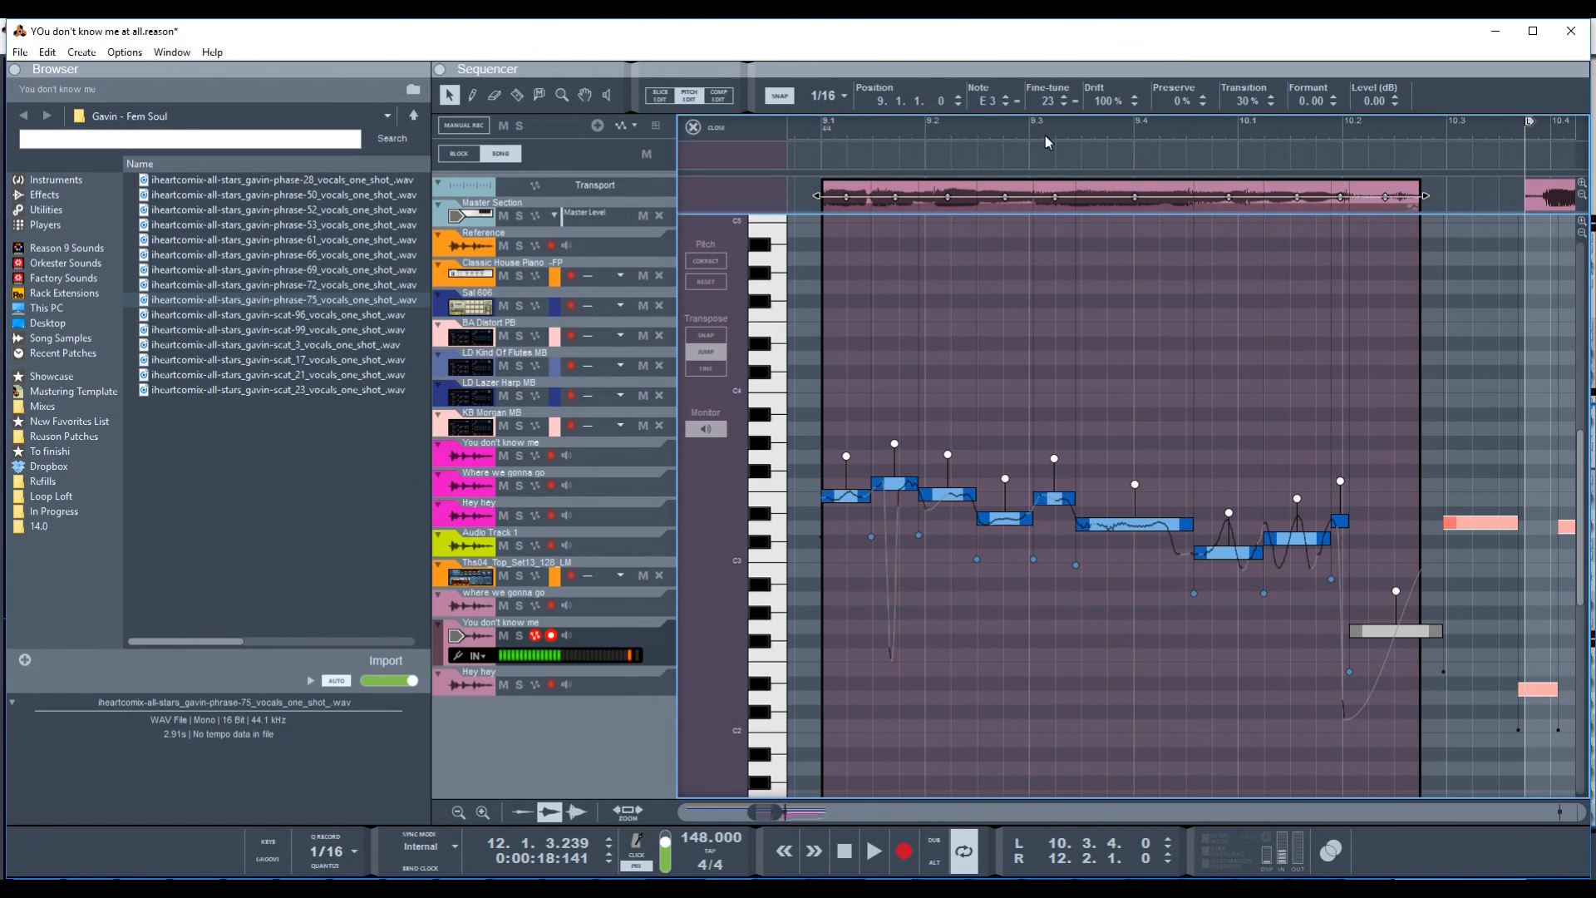
pyautogui.doubleClick(1052, 105)
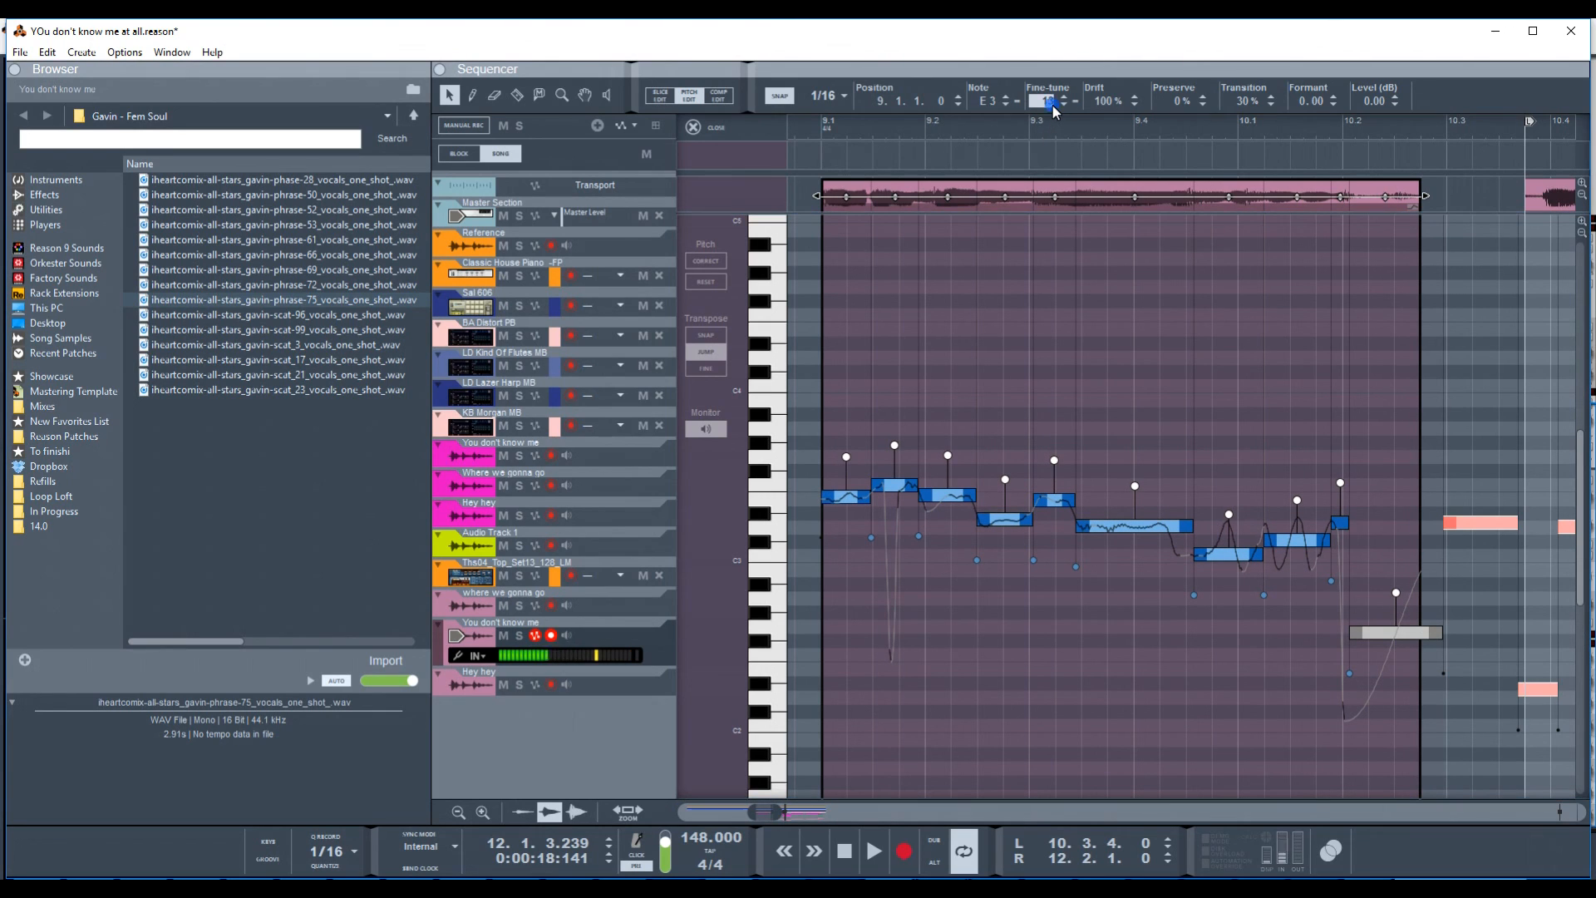
pyautogui.write('31')
pyautogui.press('Return')
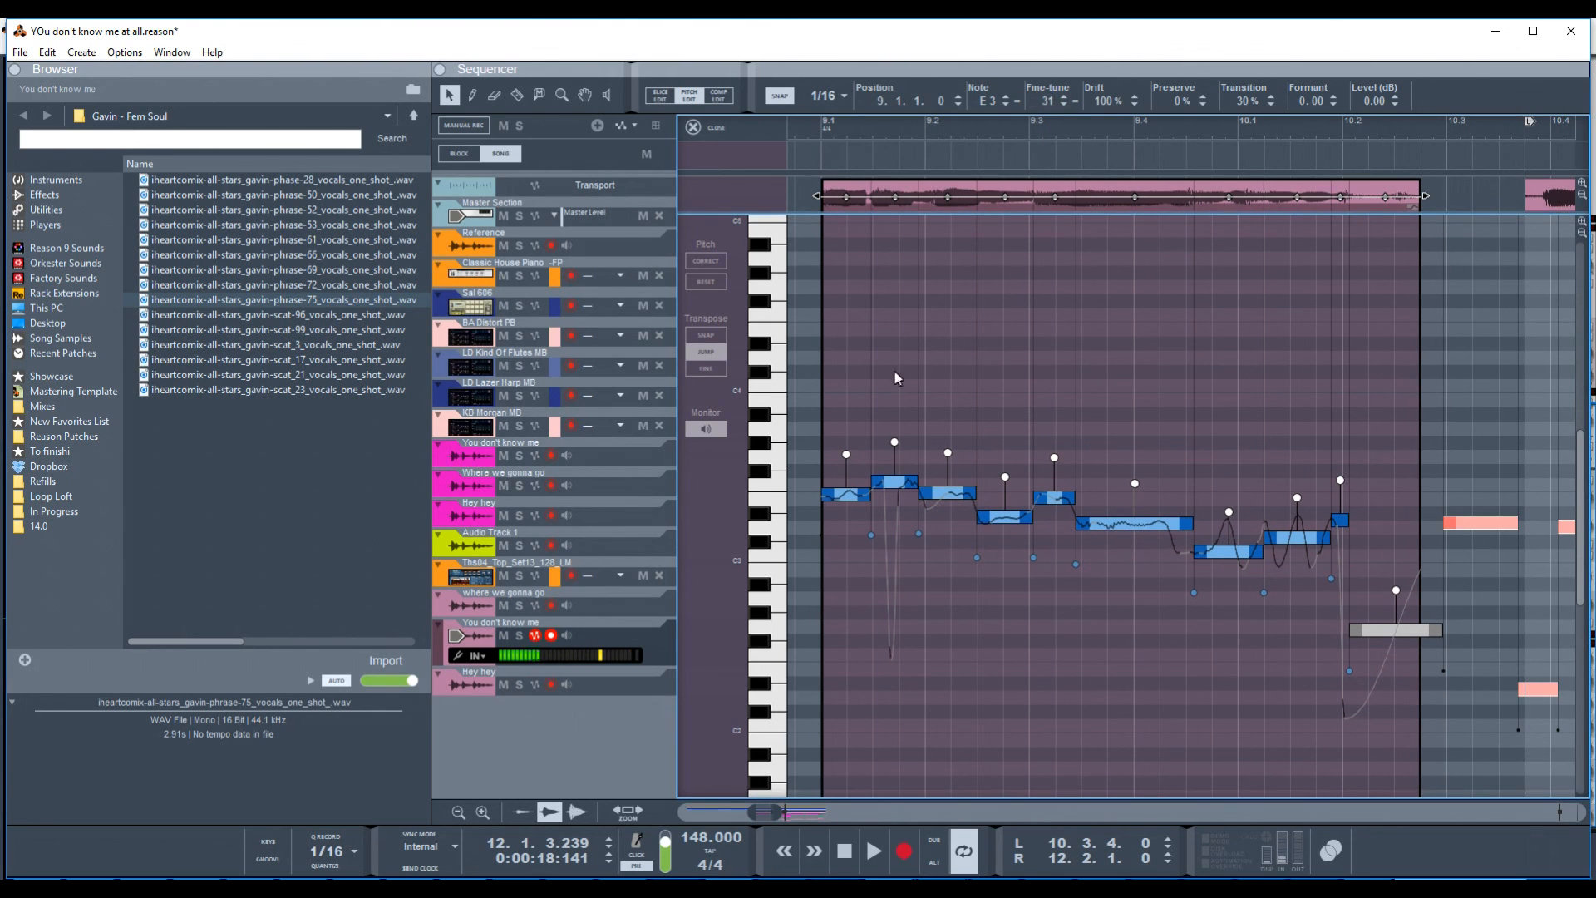
pyautogui.click(818, 132)
pyautogui.press('space')
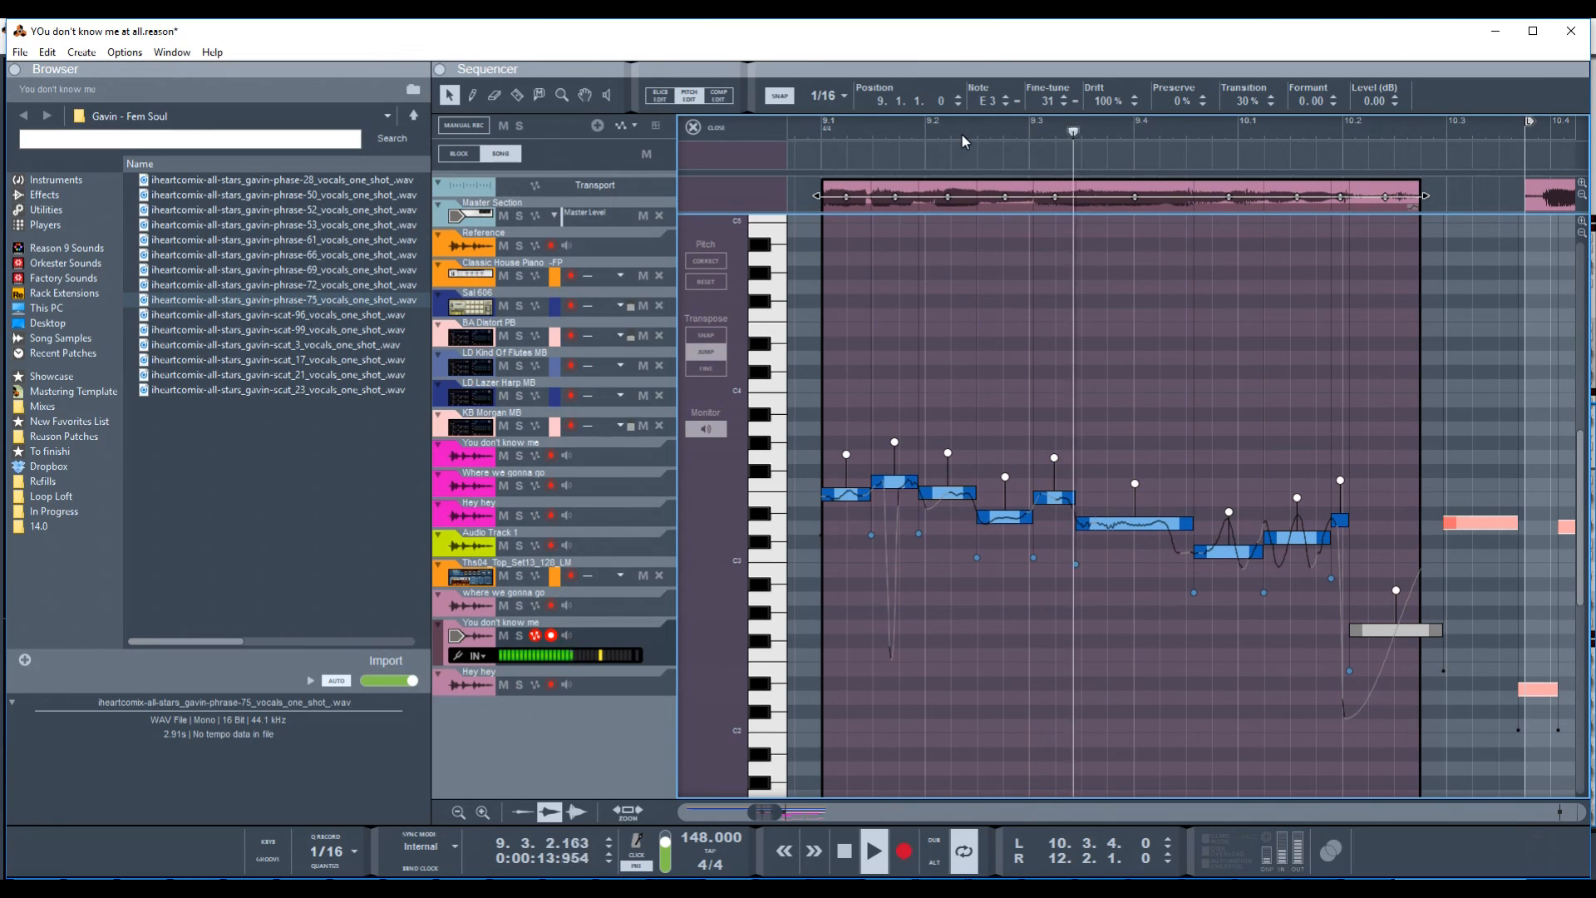
pyautogui.press('space')
# - Loop the first clip with playback running and set the fine-tune of all its notes to 20
pyautogui.rightClick(1004, 192)
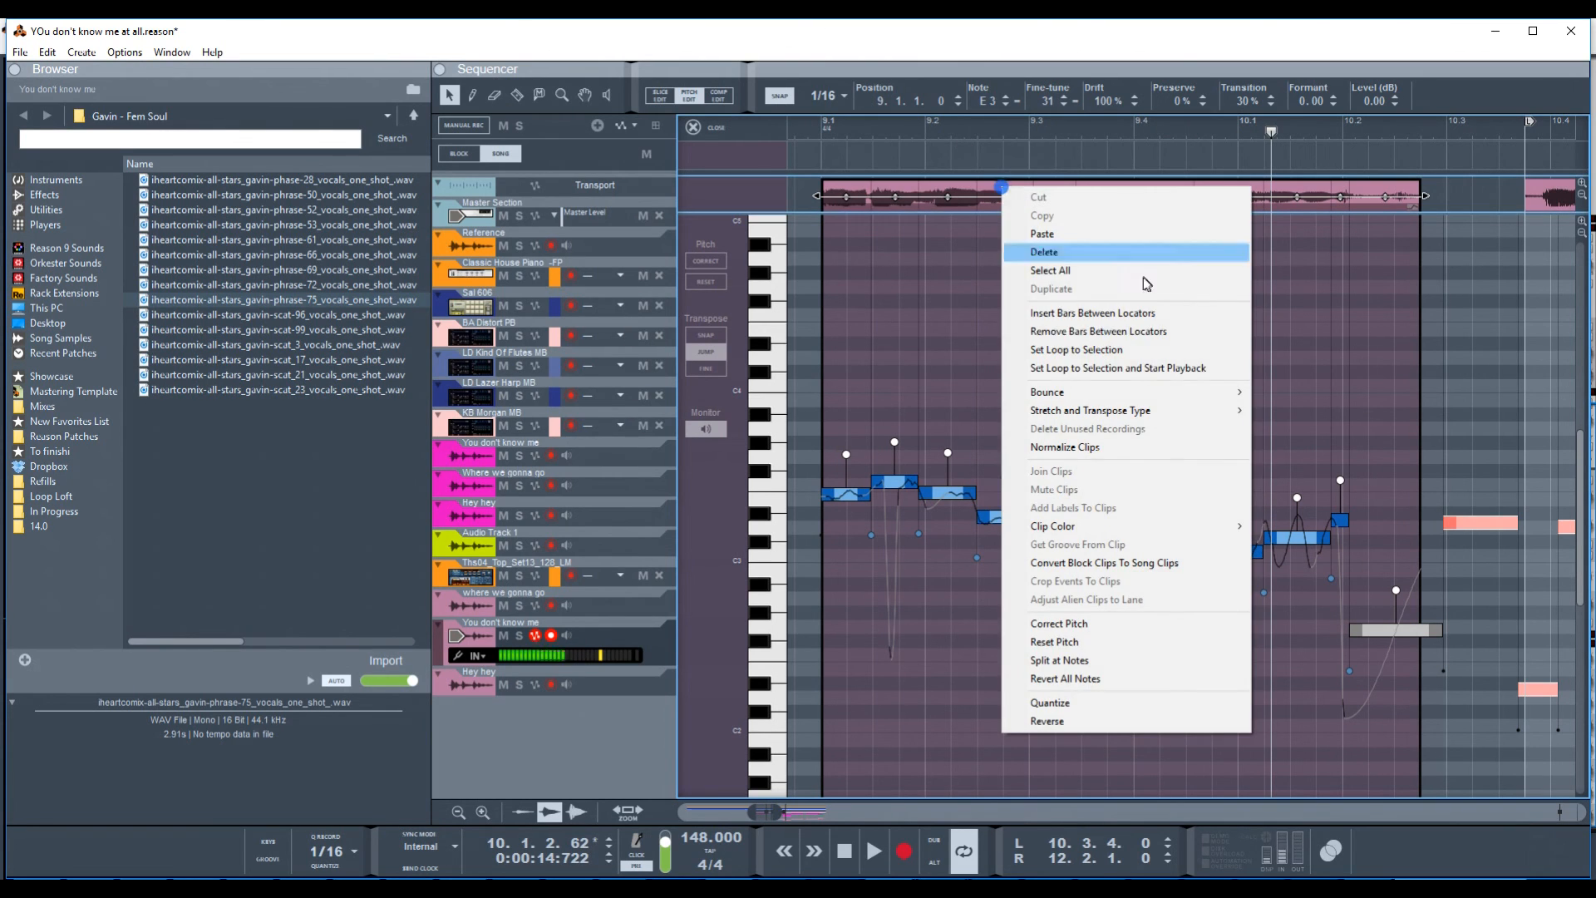
pyautogui.click(1094, 369)
pyautogui.doubleClick(1038, 102)
pyautogui.write('2')
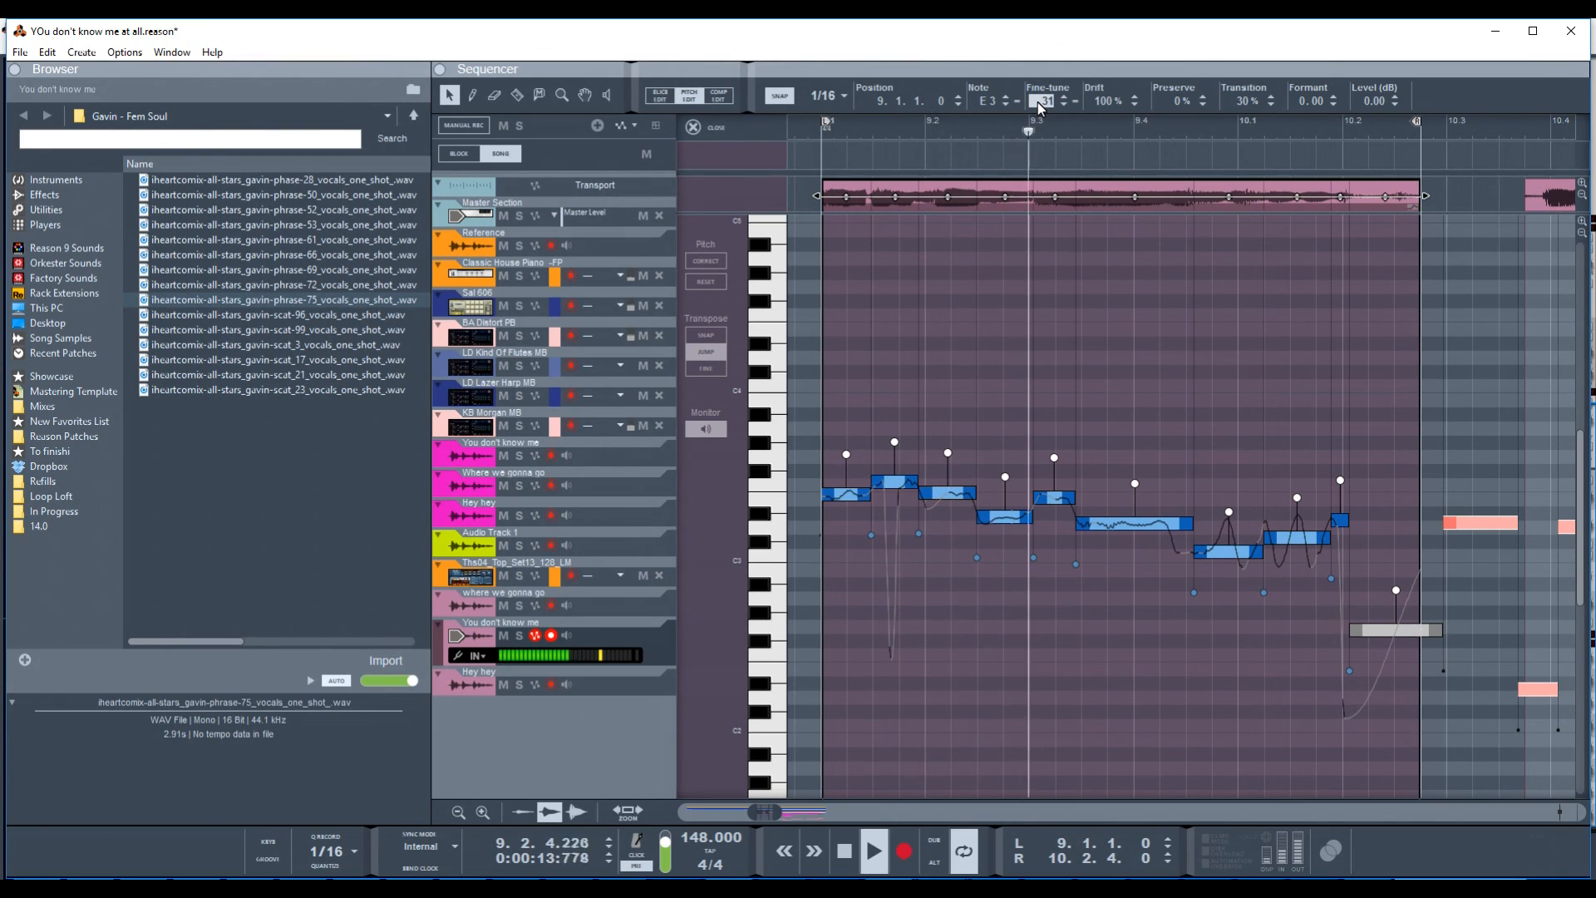
pyautogui.write('0')
pyautogui.press('Return')
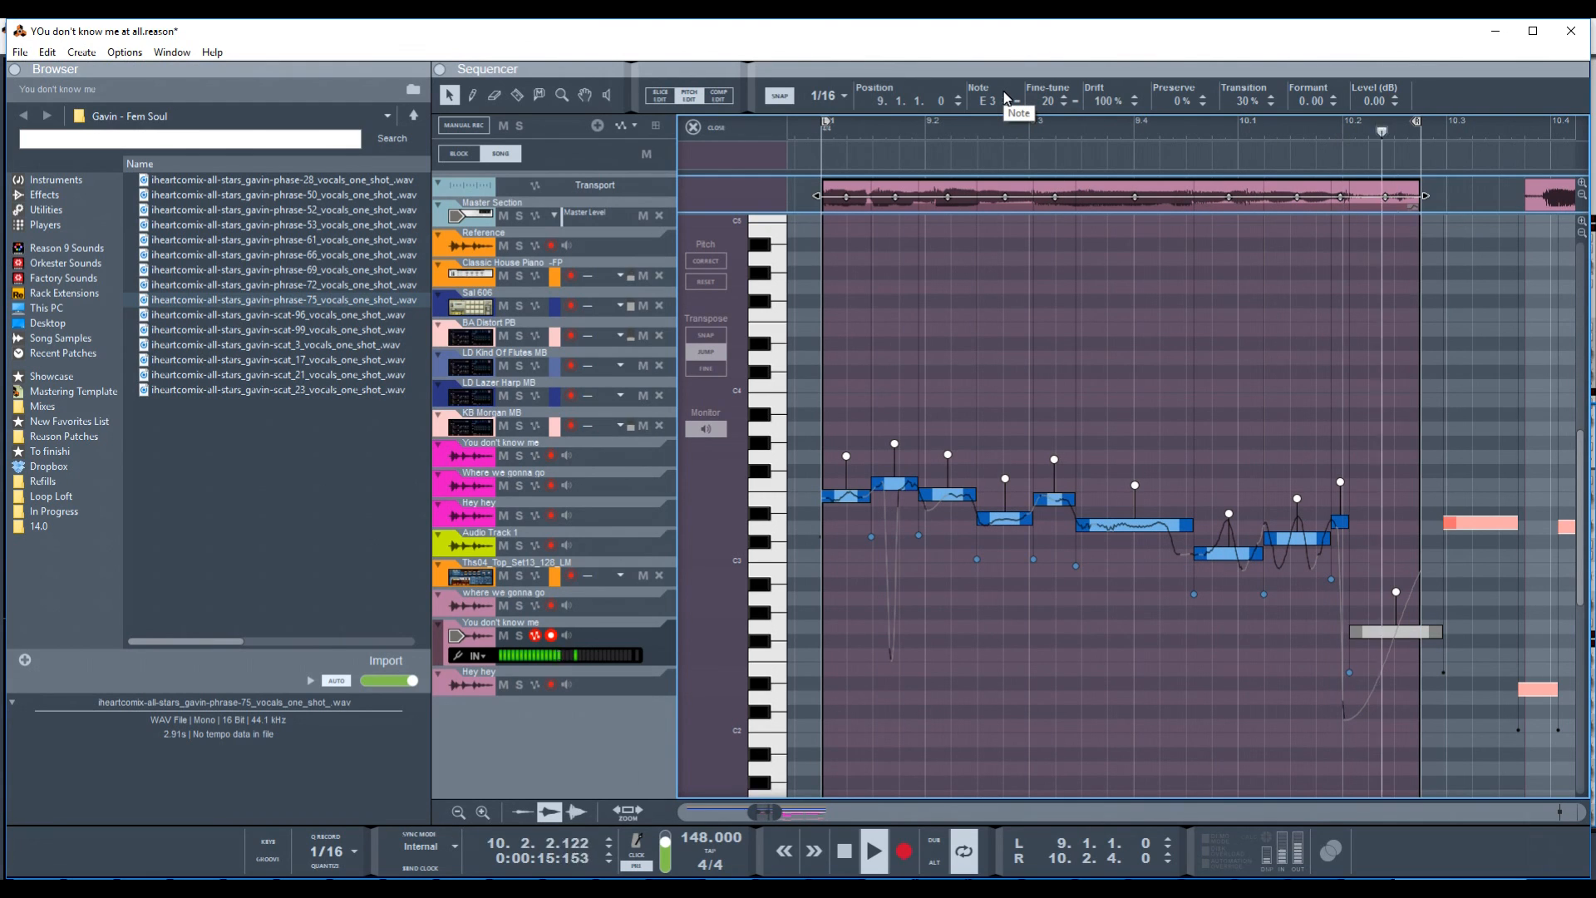
# - Try moving only the fourth note down to D3 and play the phrase from 9.1.1.0
pyautogui.click(1006, 470)
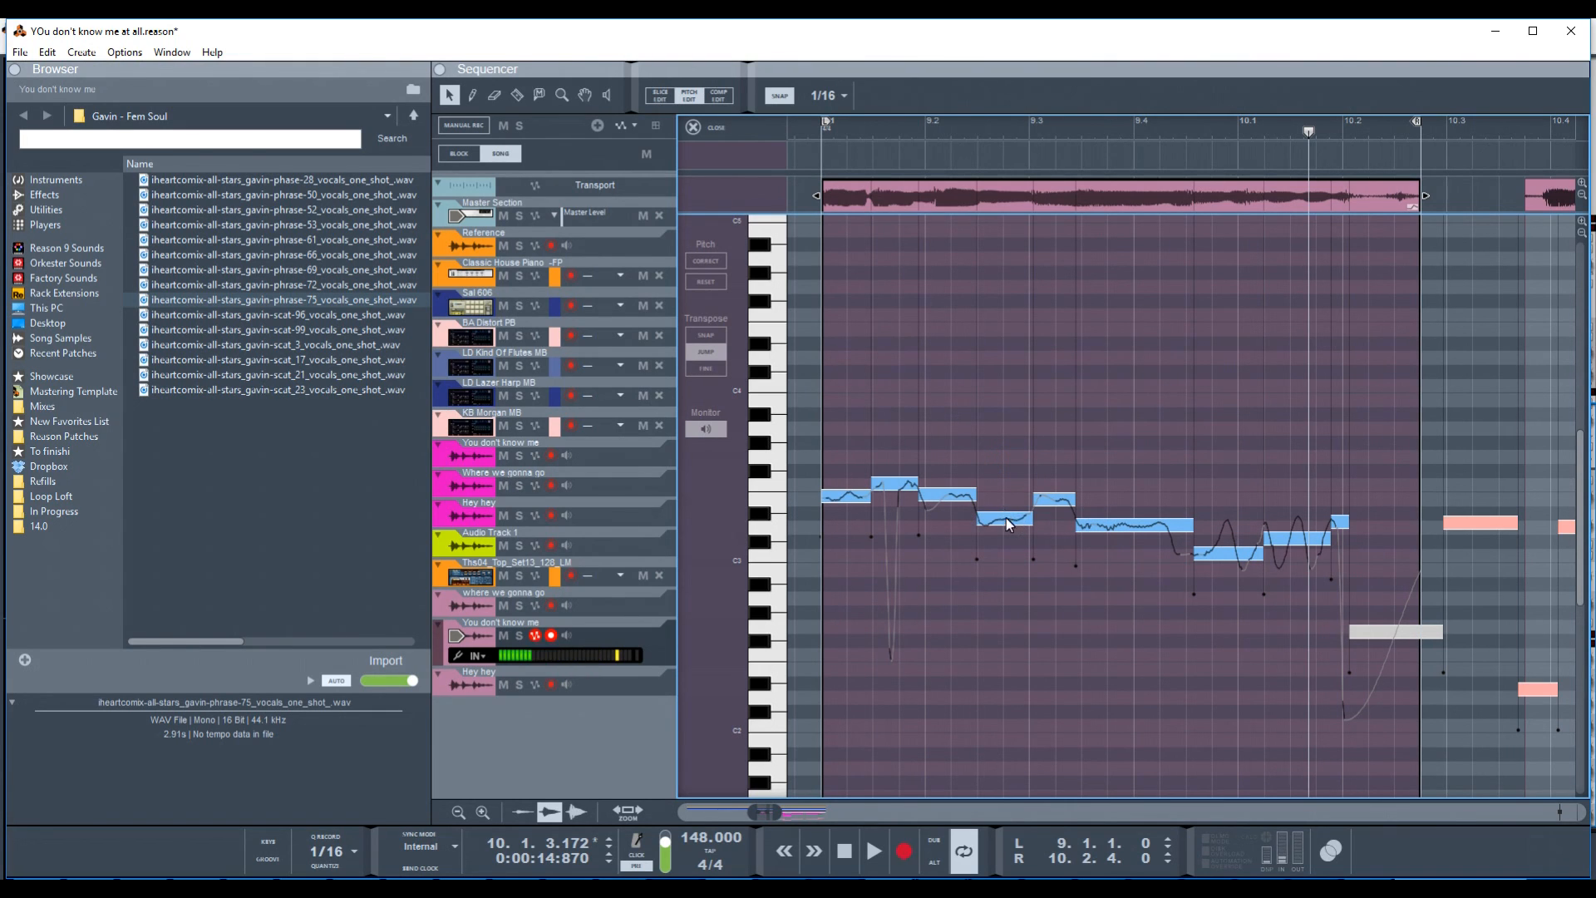
pyautogui.click(1016, 520)
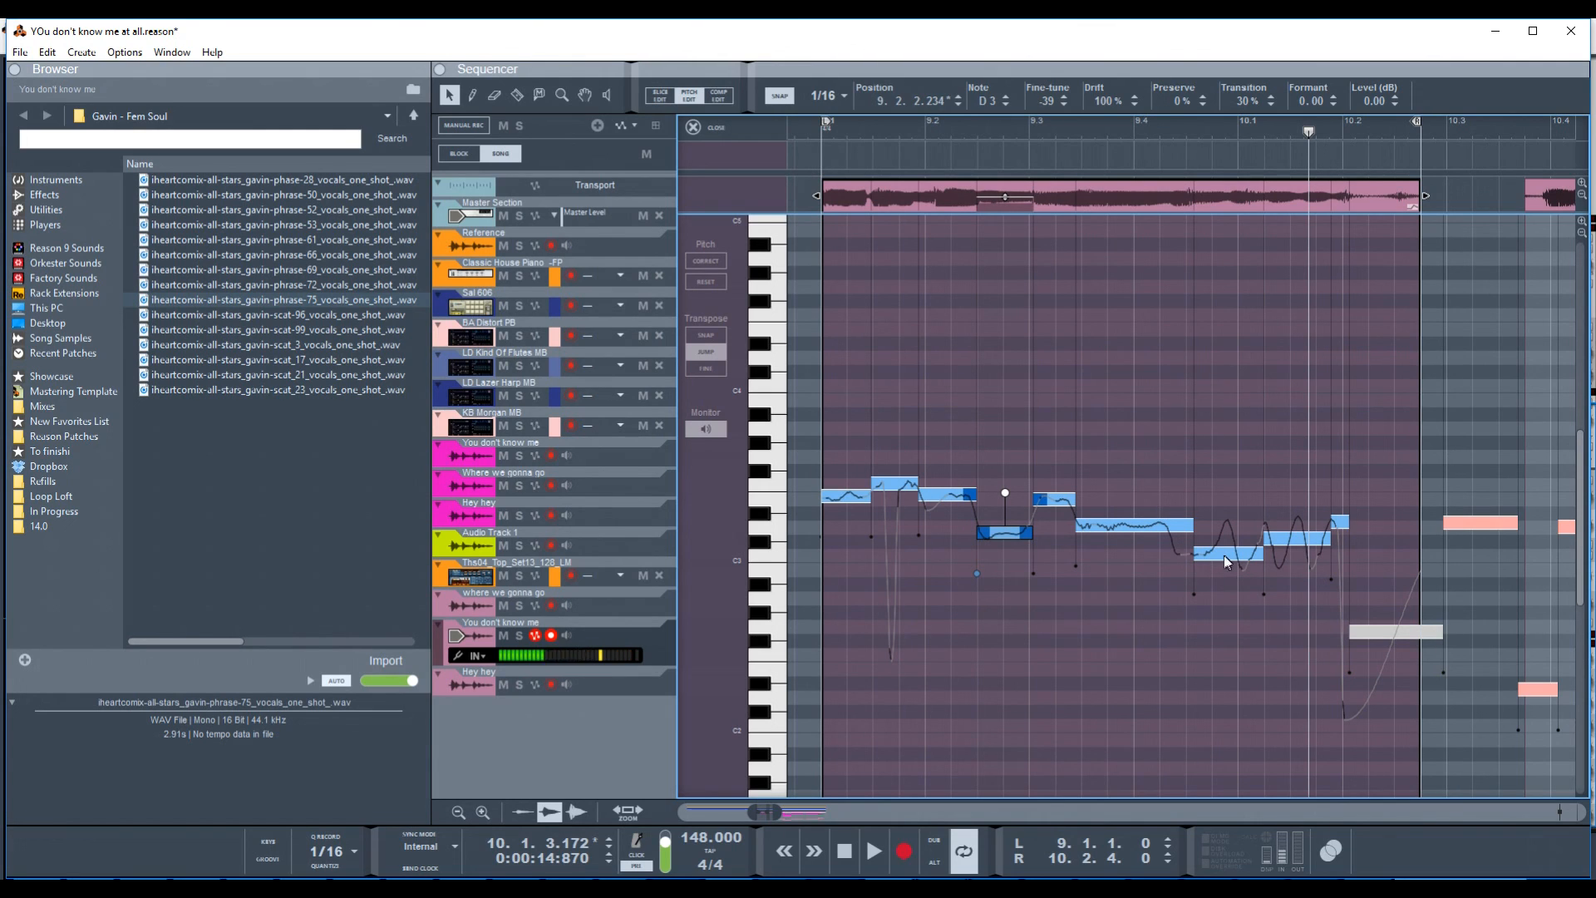
pyautogui.click(823, 138)
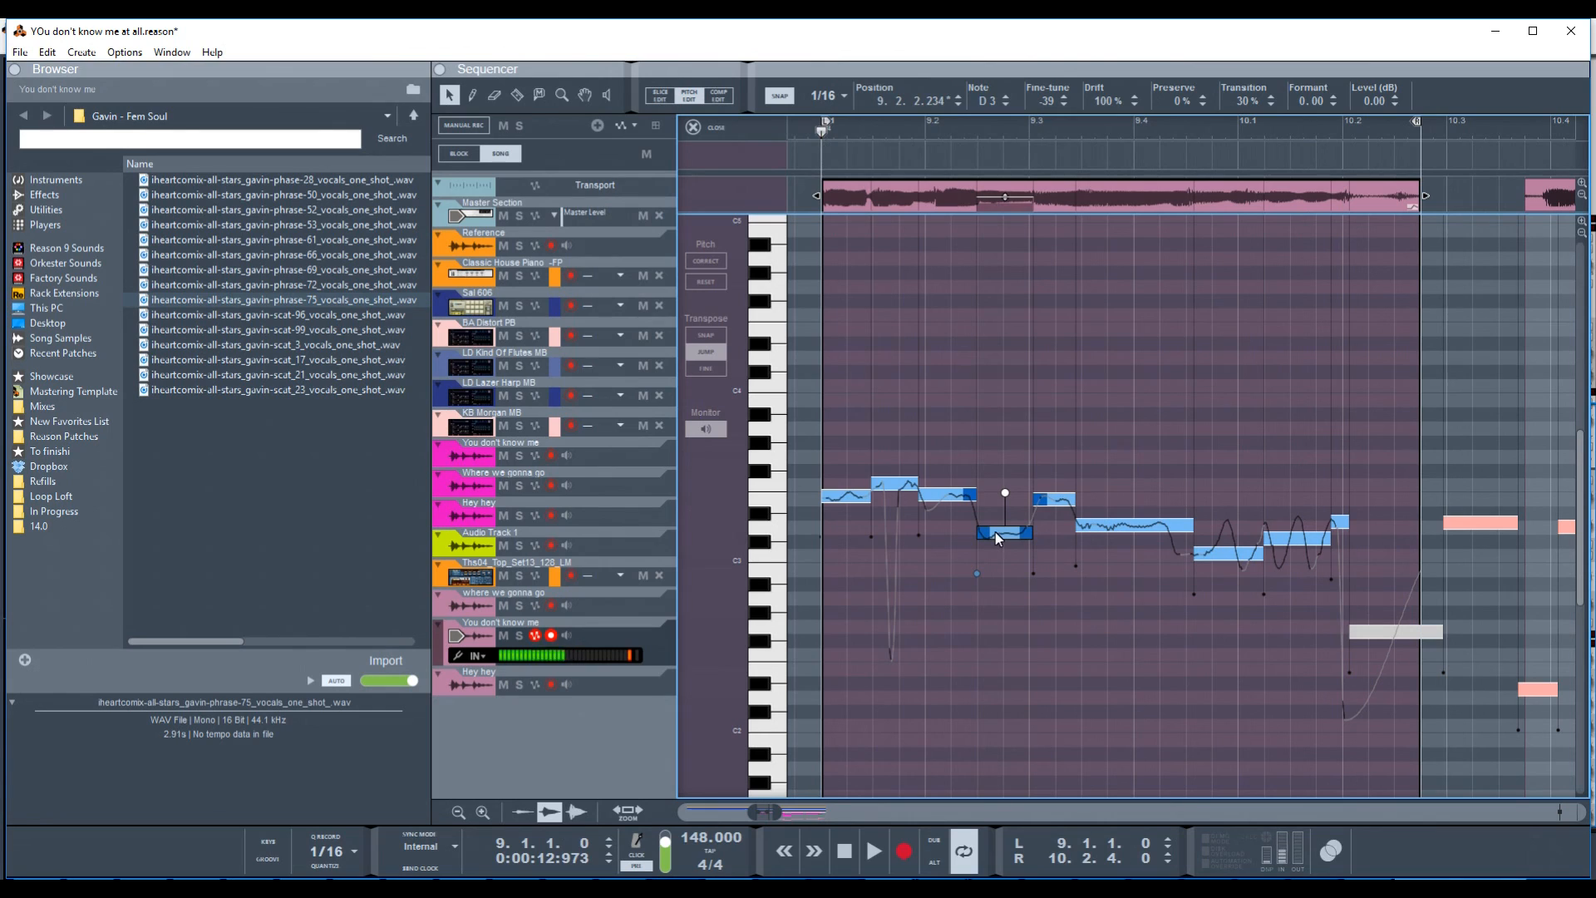
pyautogui.press('space')
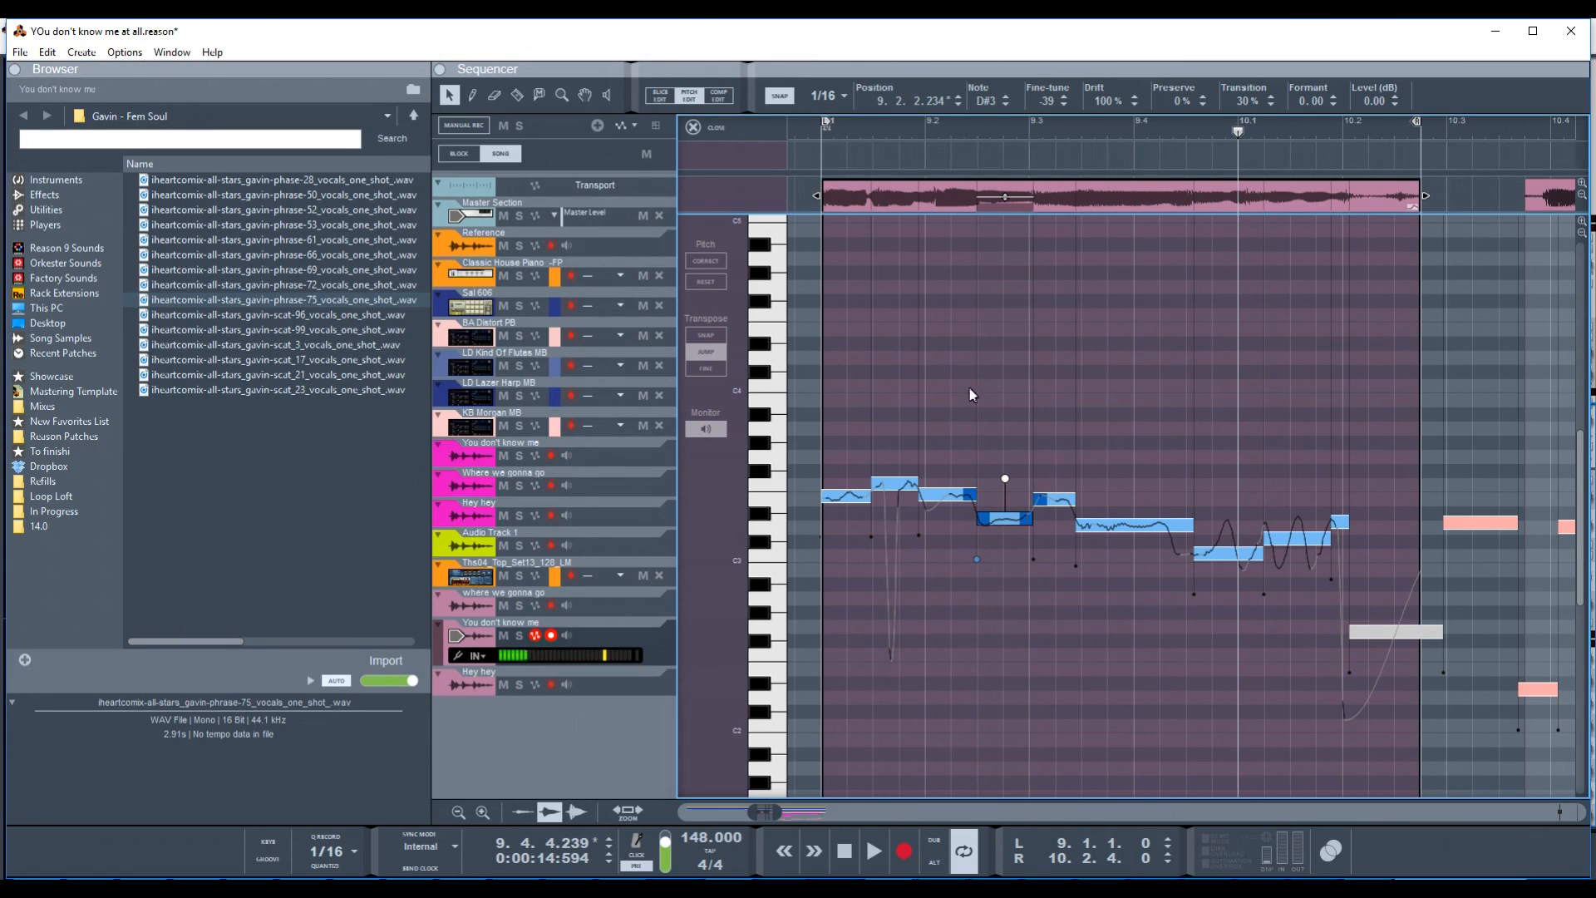
# - Set the fine-tune of the clip's last note, G2, to -15 and play the phrase from bar 9
pyautogui.click(1397, 637)
pyautogui.click(1050, 101)
pyautogui.moveTo(1052, 90); pyautogui.dragTo(1054, 34)
pyautogui.click(826, 132)
pyautogui.press('space')
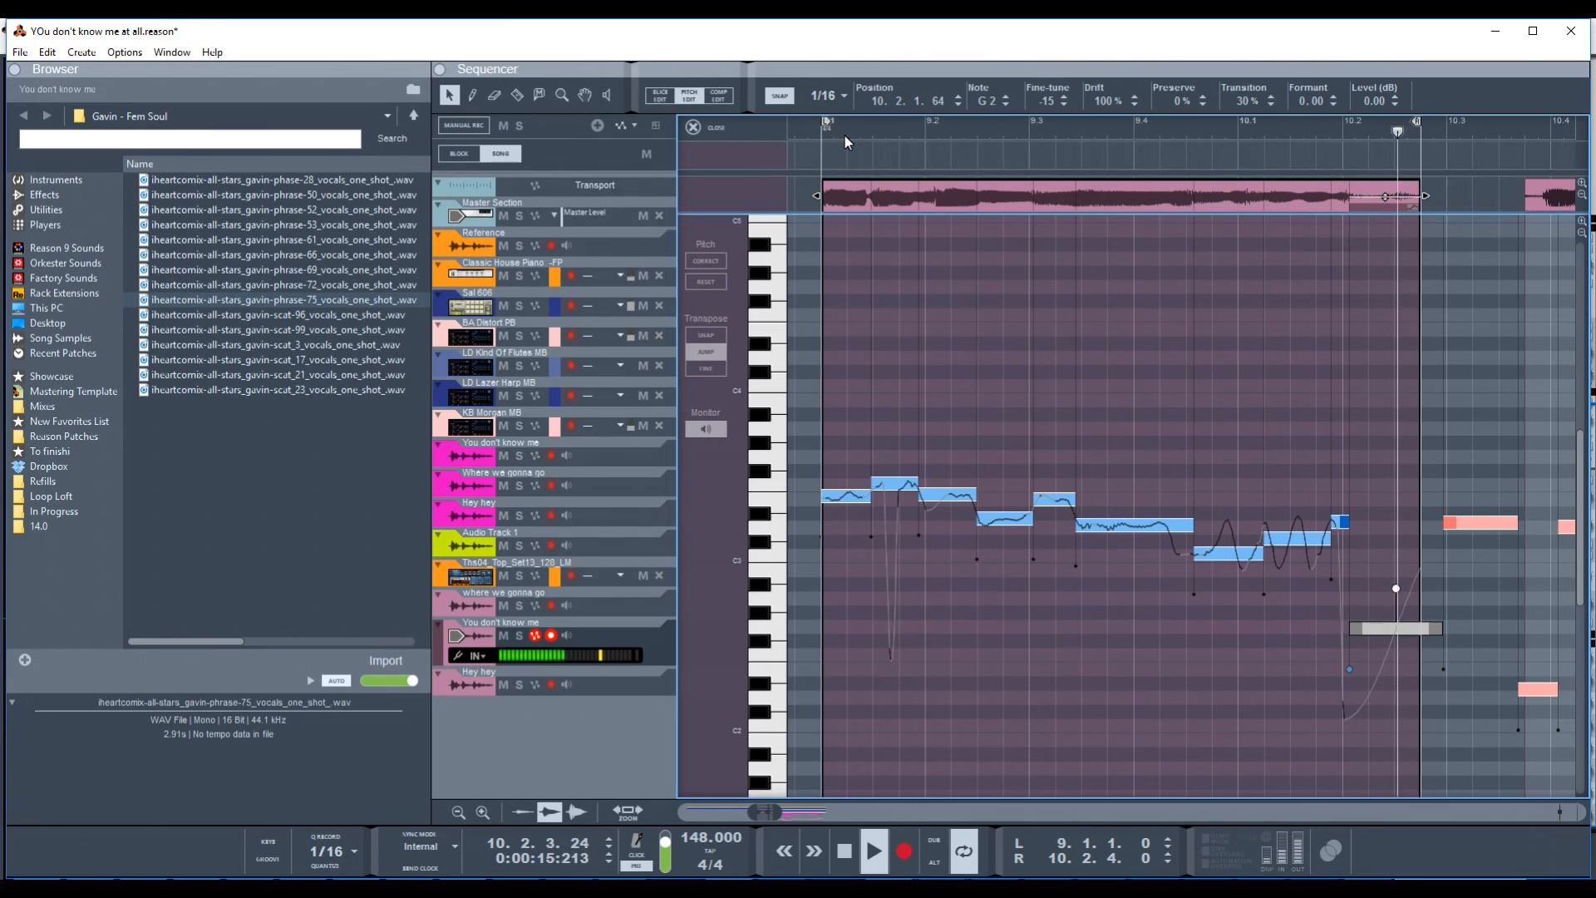
pyautogui.press('space')
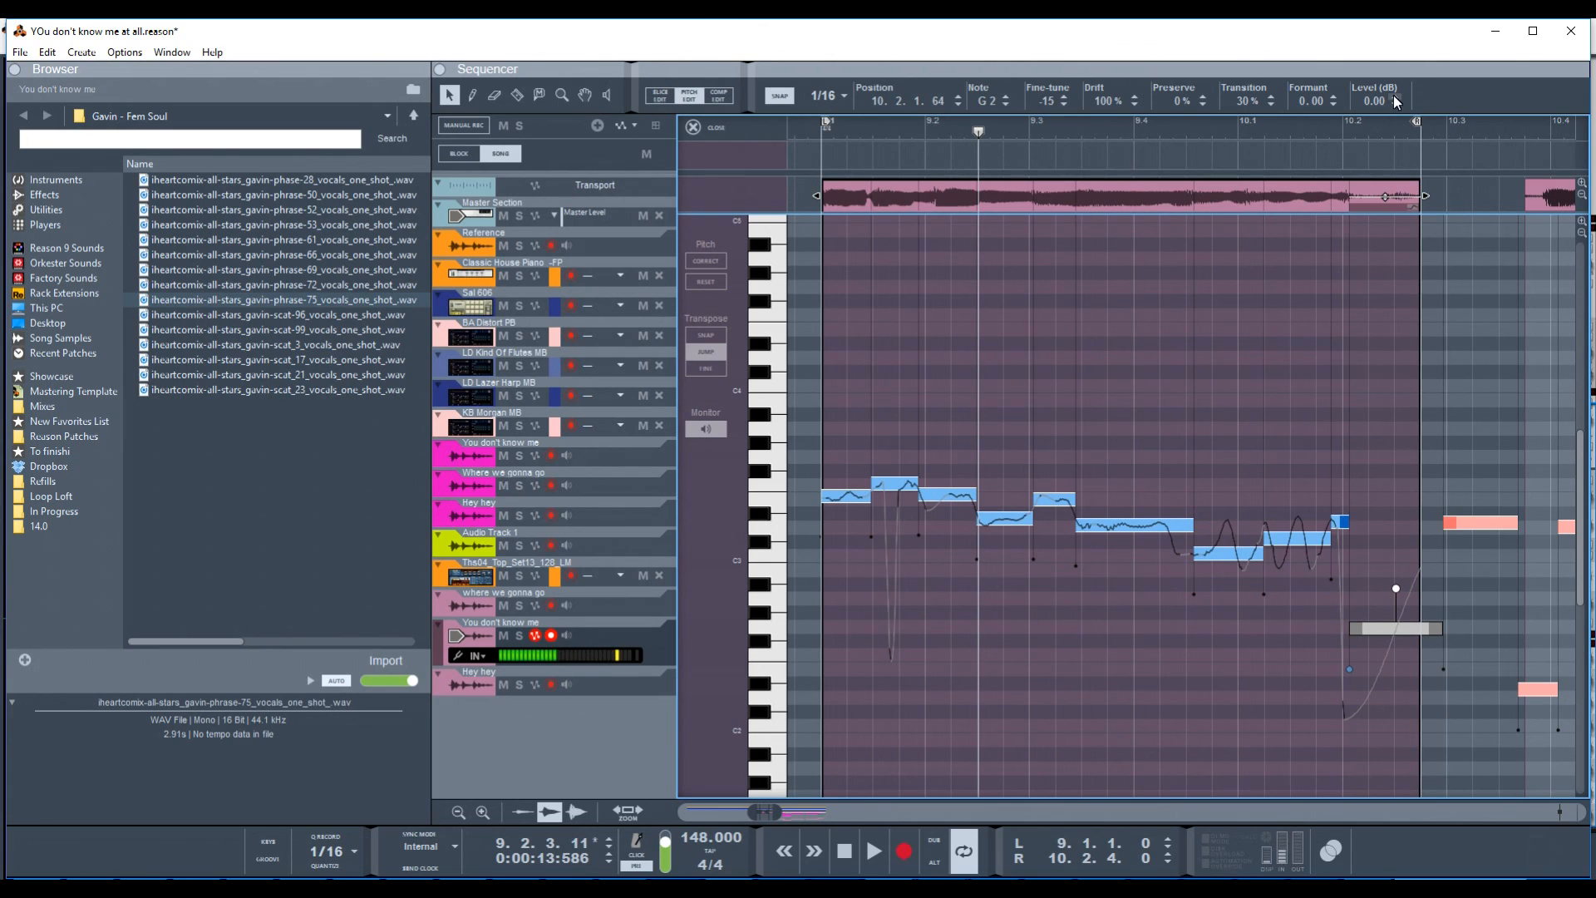
# - Try raising the last note's formant to 5 and 11 semitones during looped playback, and lower it again
pyautogui.click(1331, 97)
pyautogui.press('space')
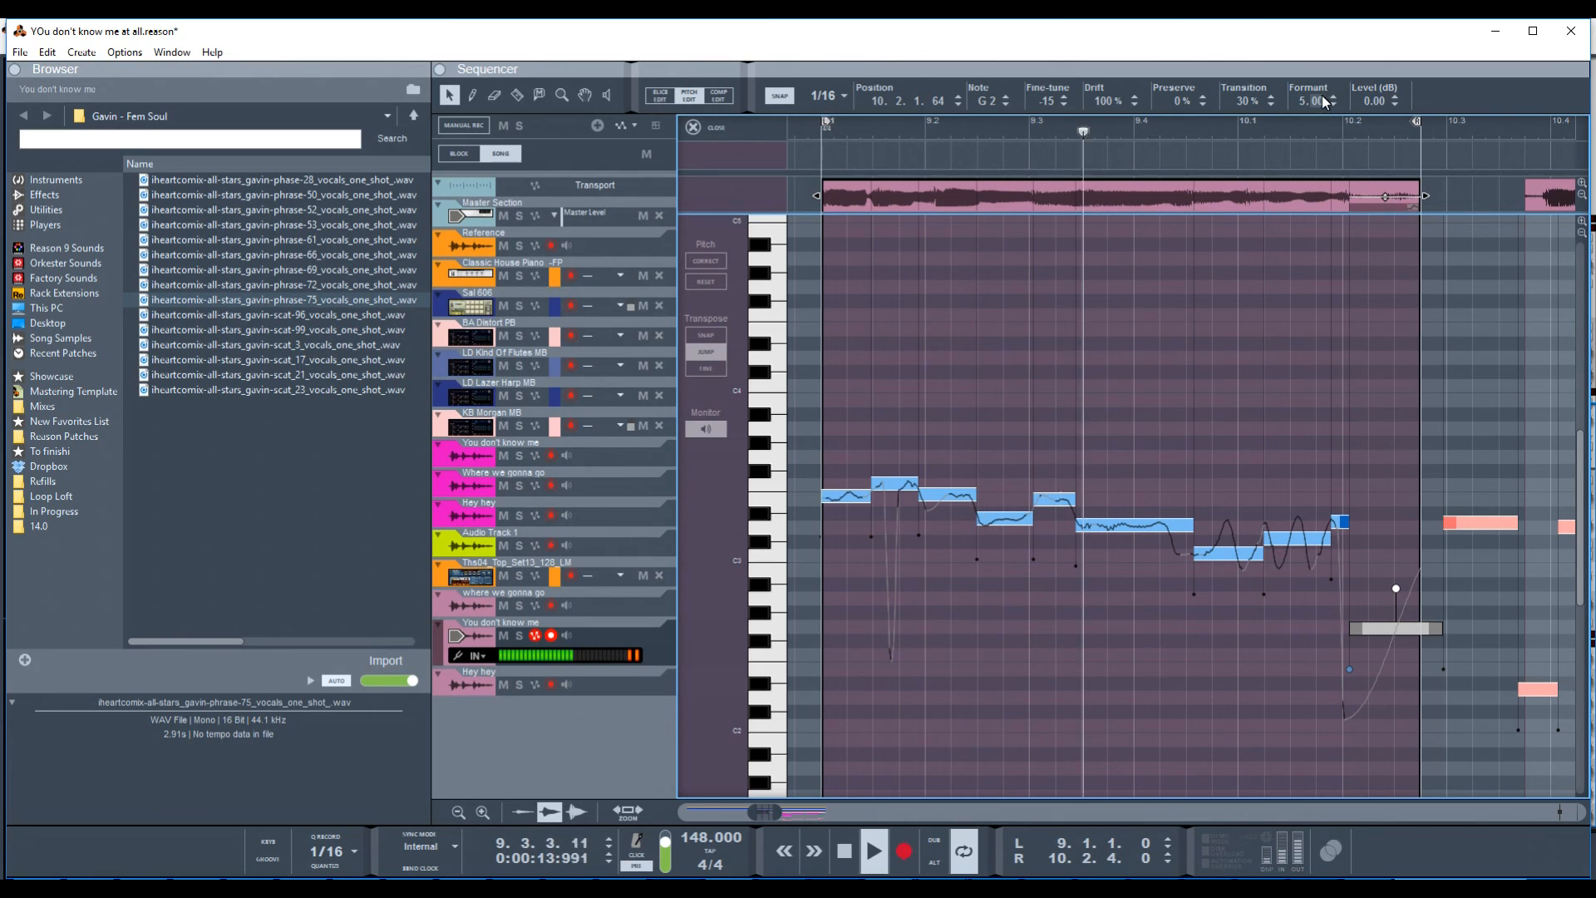
pyautogui.click(1333, 98)
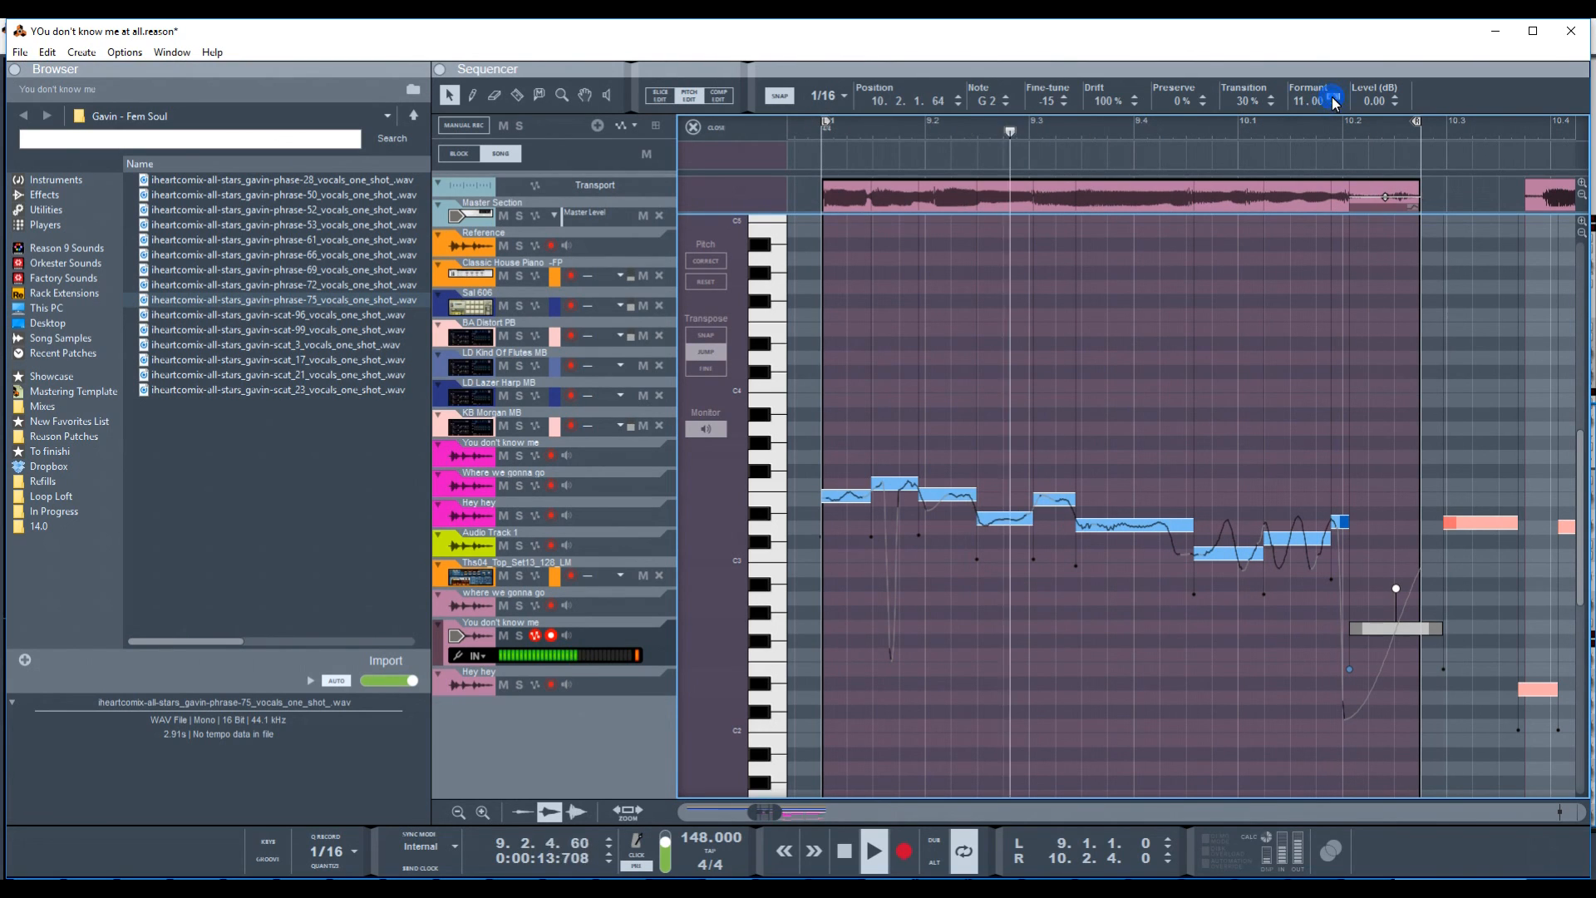
pyautogui.moveTo(1304, 108); pyautogui.dragTo(1297, 369)
# - Select all the notes in the first clip and set their formant to 12 semitones
pyautogui.moveTo(836, 396); pyautogui.dragTo(1363, 665)
pyautogui.doubleClick(1303, 102)
pyautogui.write('12')
pyautogui.press('Return')
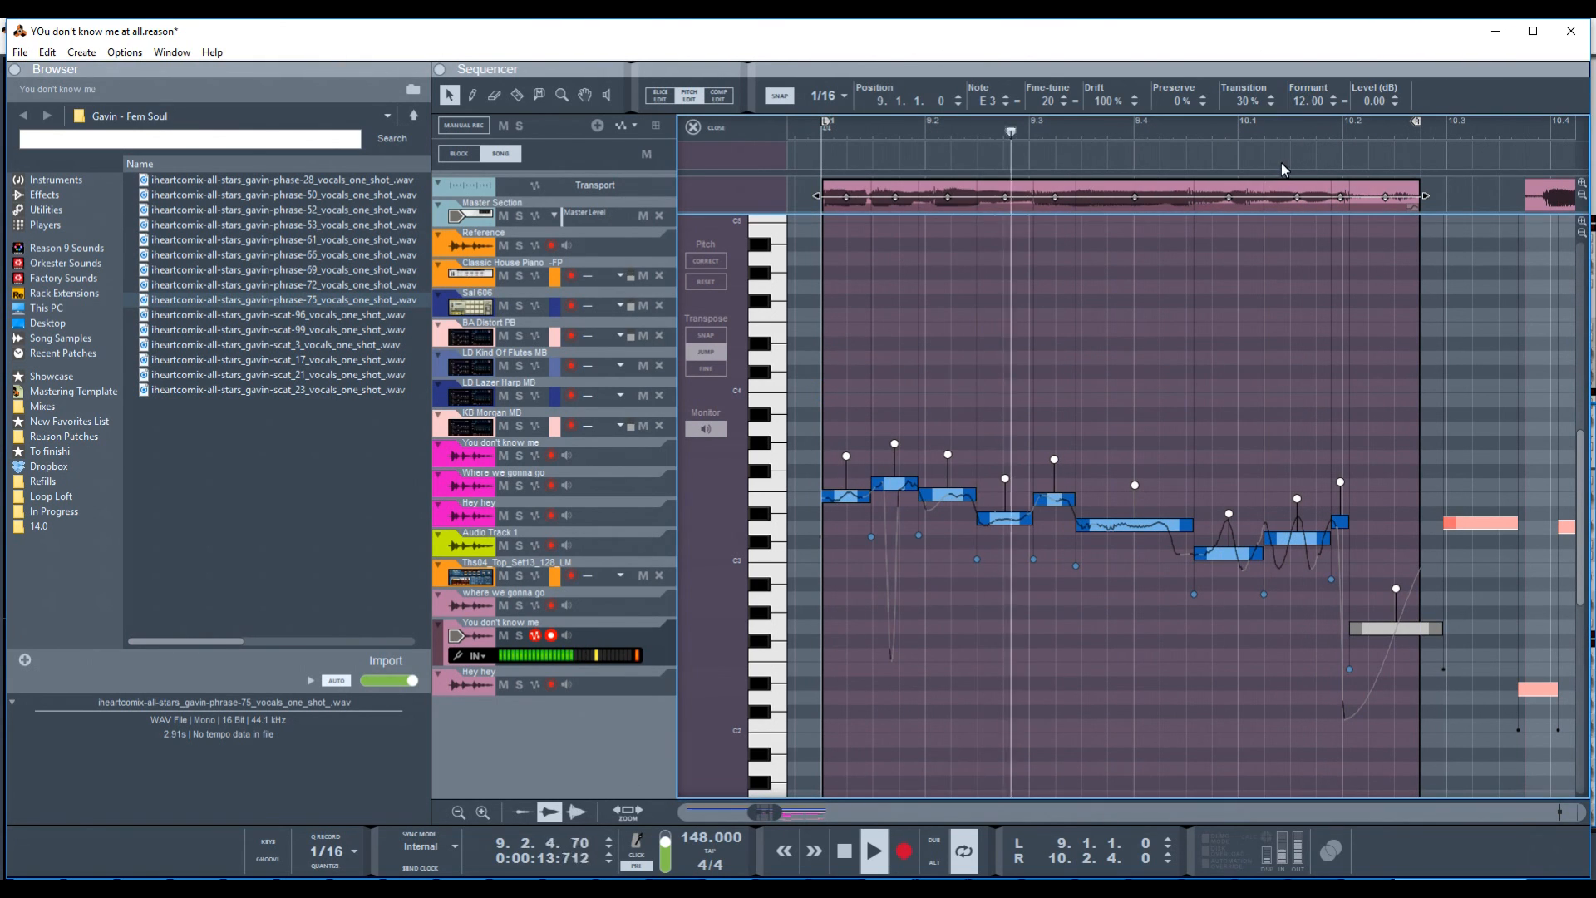
# - Try a formant of -12 semitones on all the notes, stop playback and reset the formant to 0
pyautogui.doubleClick(1301, 102)
pyautogui.write('-12')
pyautogui.press('Return')
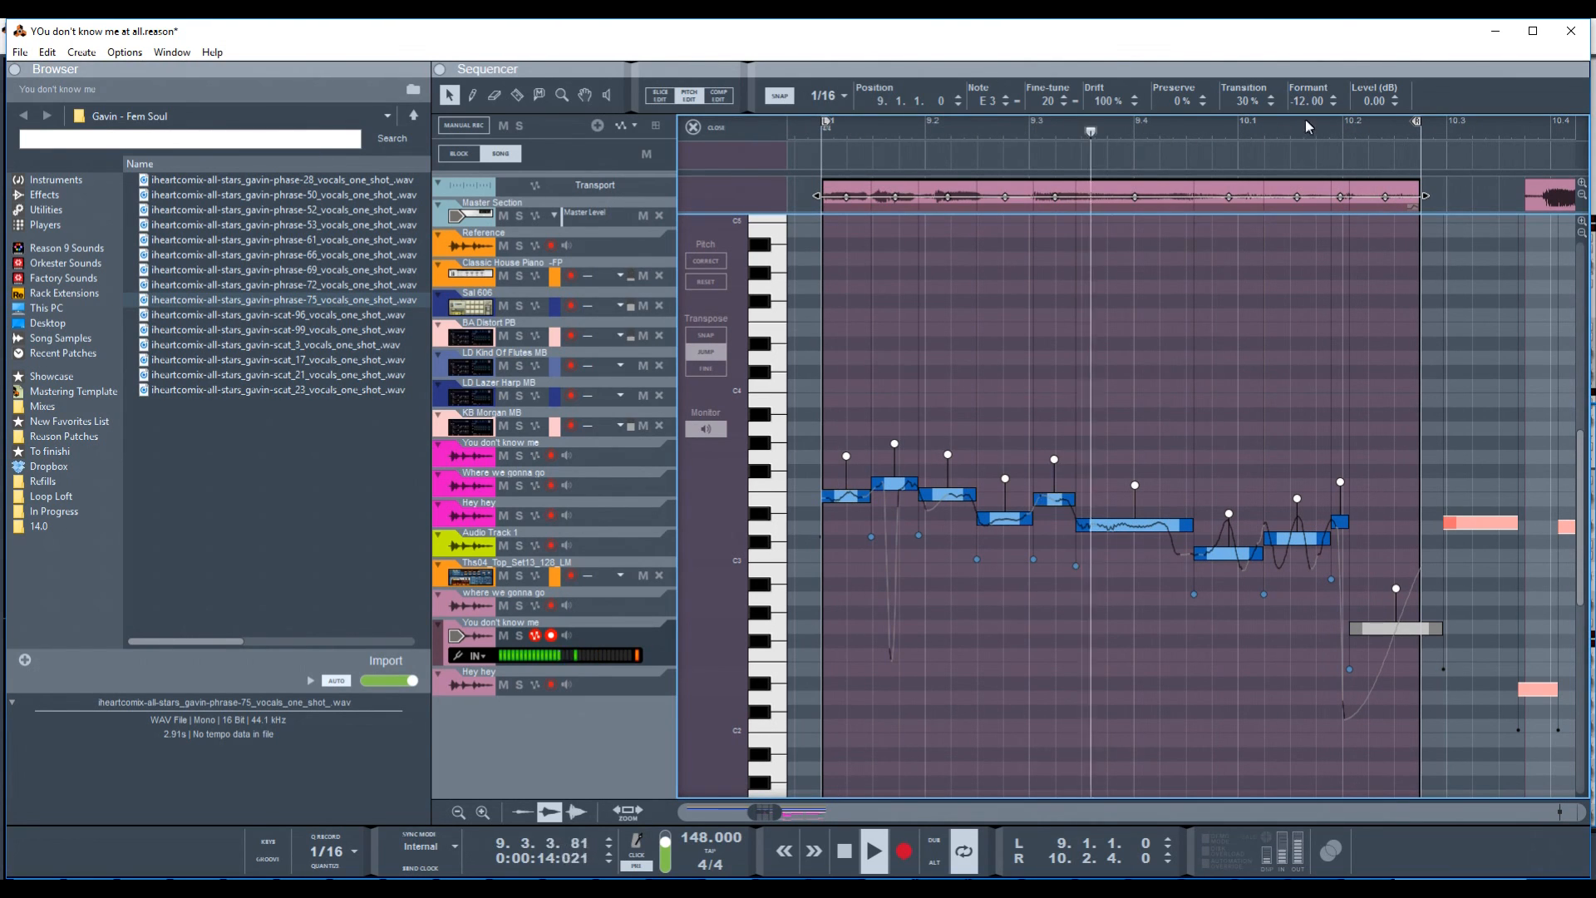
pyautogui.press('space')
pyautogui.moveTo(1297, 101); pyautogui.dragTo(1309, 58)
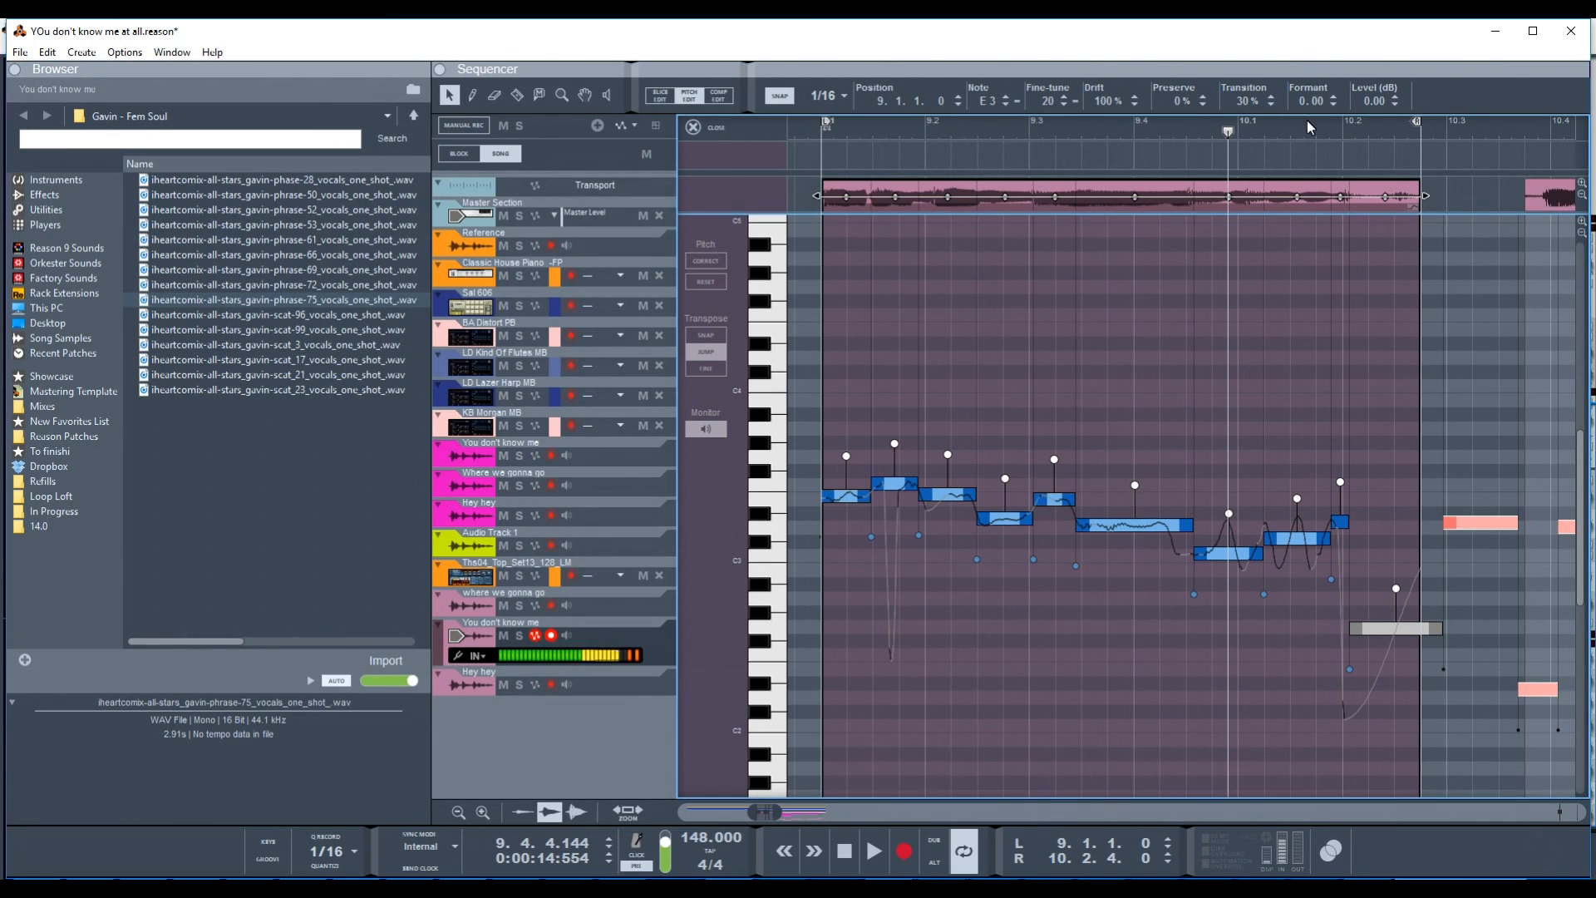
# - Audition all the notes with a formant of 2 semitones, set it to 1 semitone and play the loop
pyautogui.click(1330, 96)
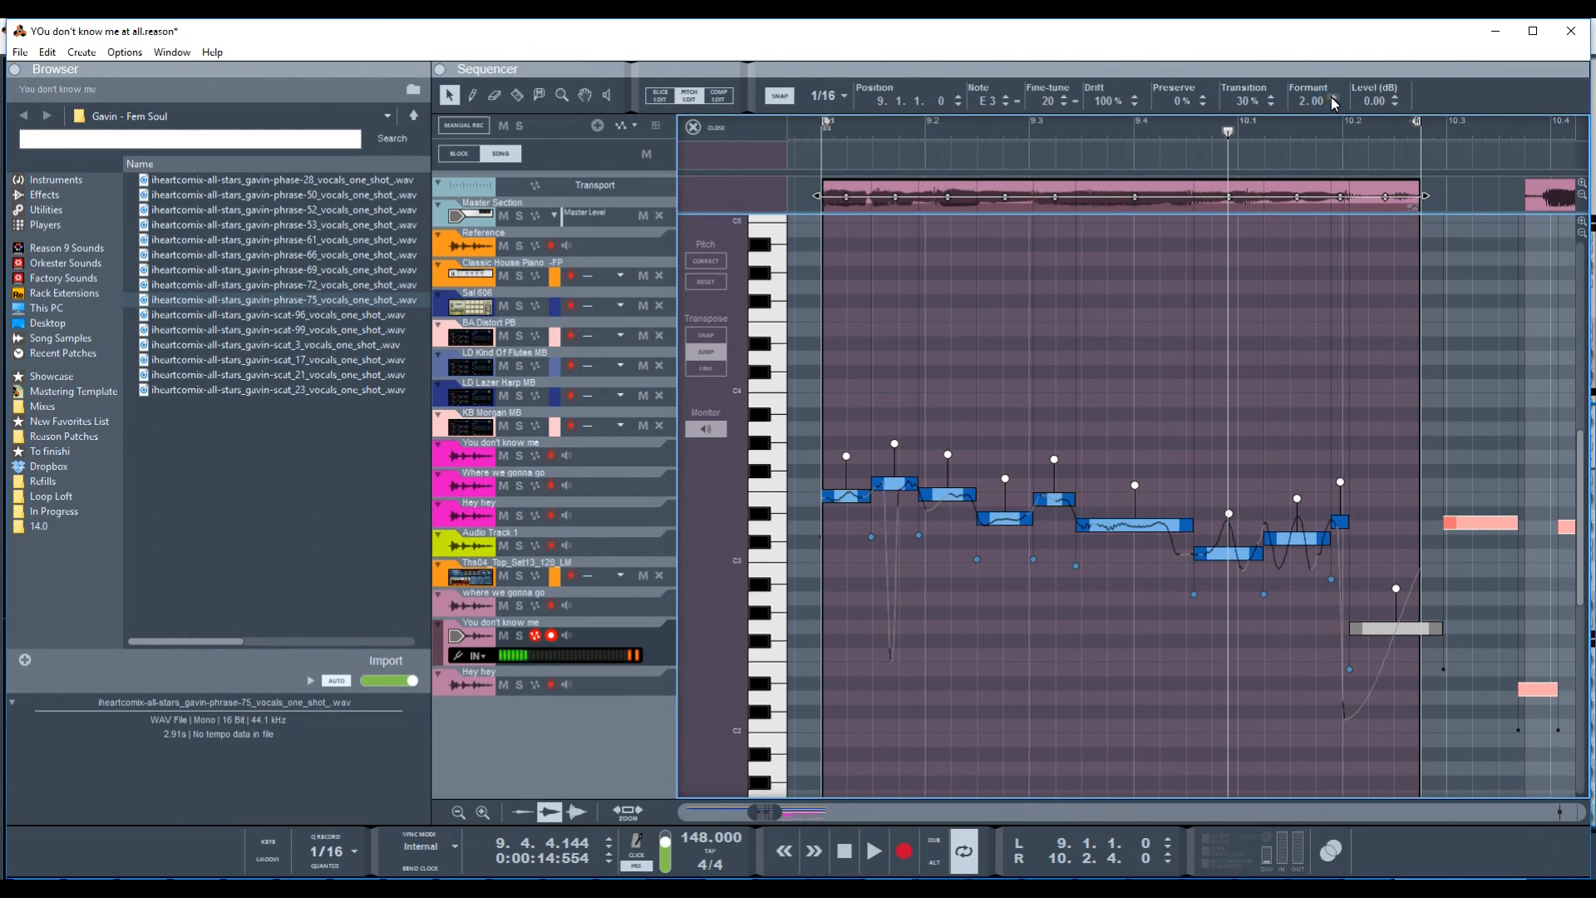
pyautogui.press('space')
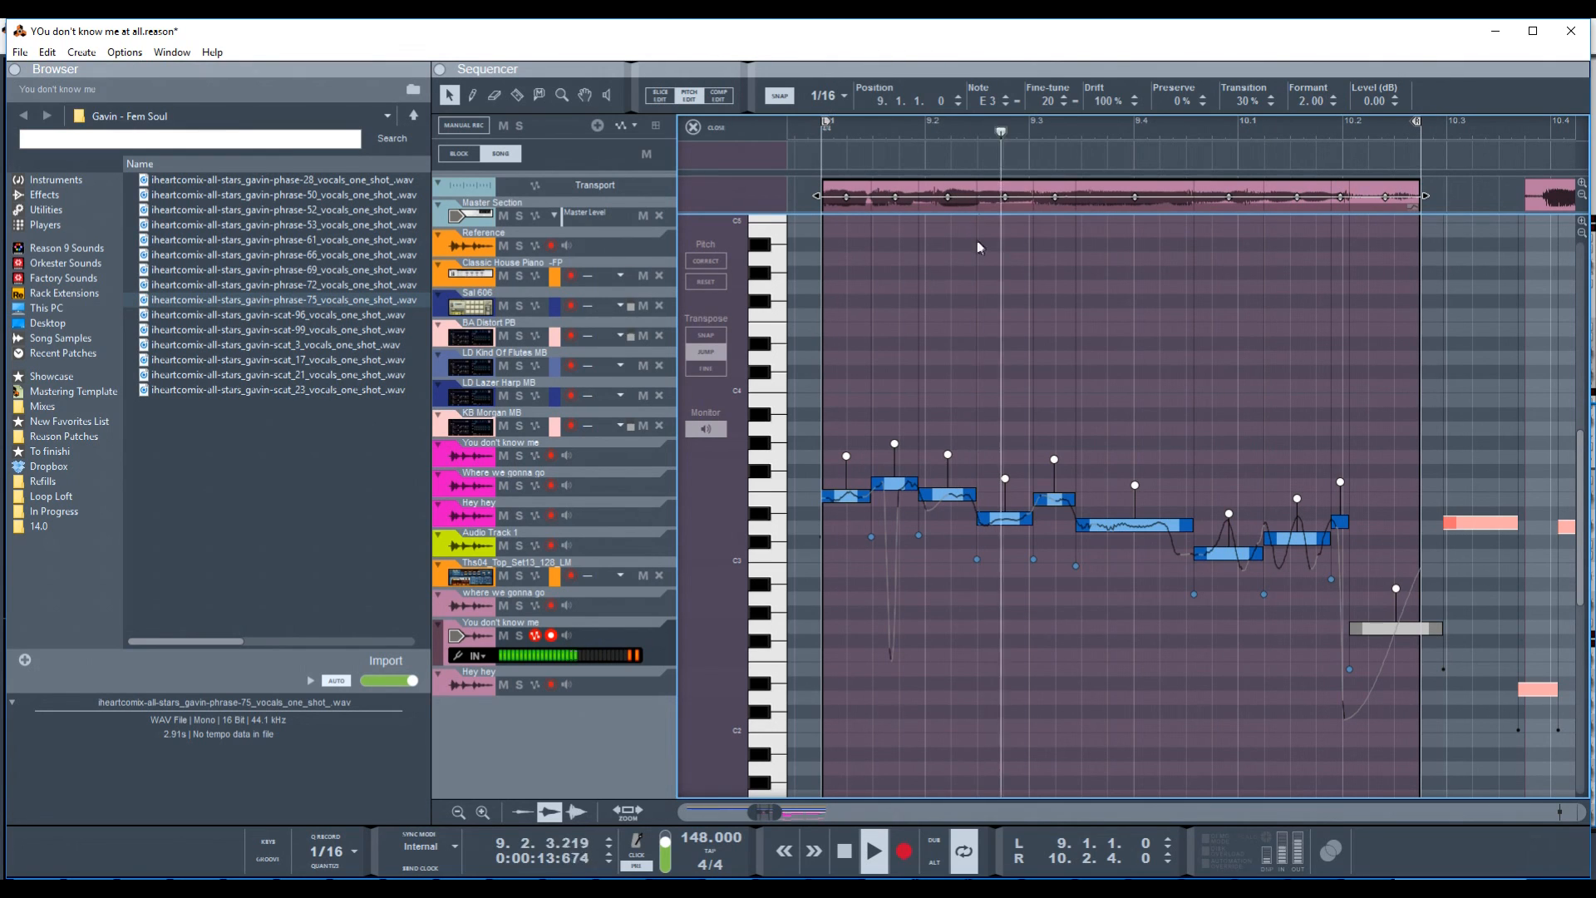
pyautogui.click(1333, 105)
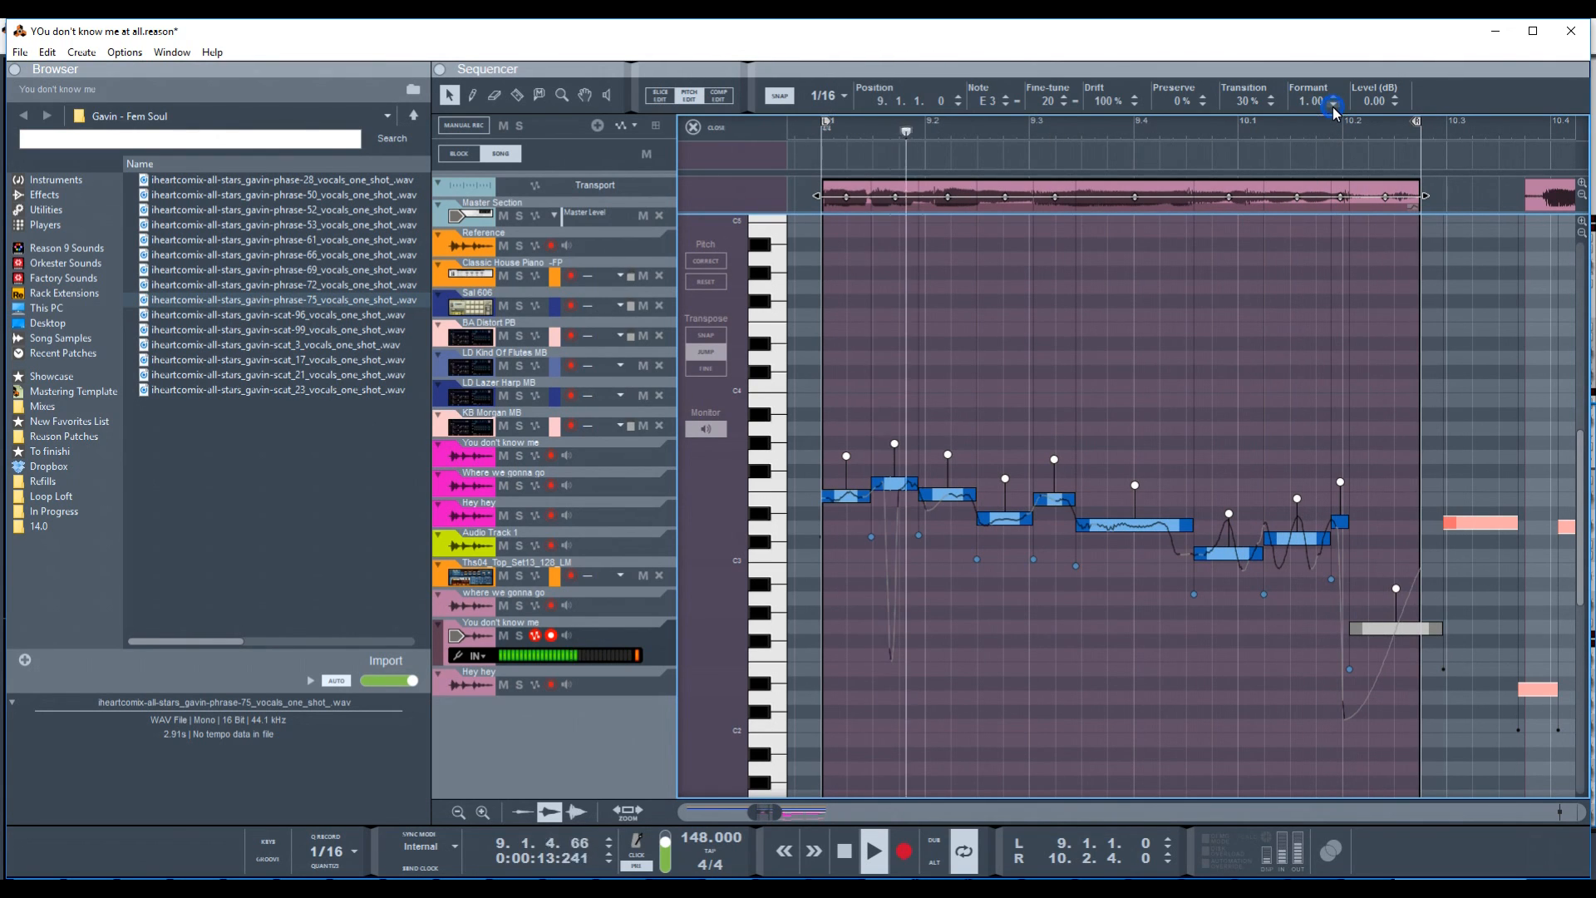
pyautogui.press('space')
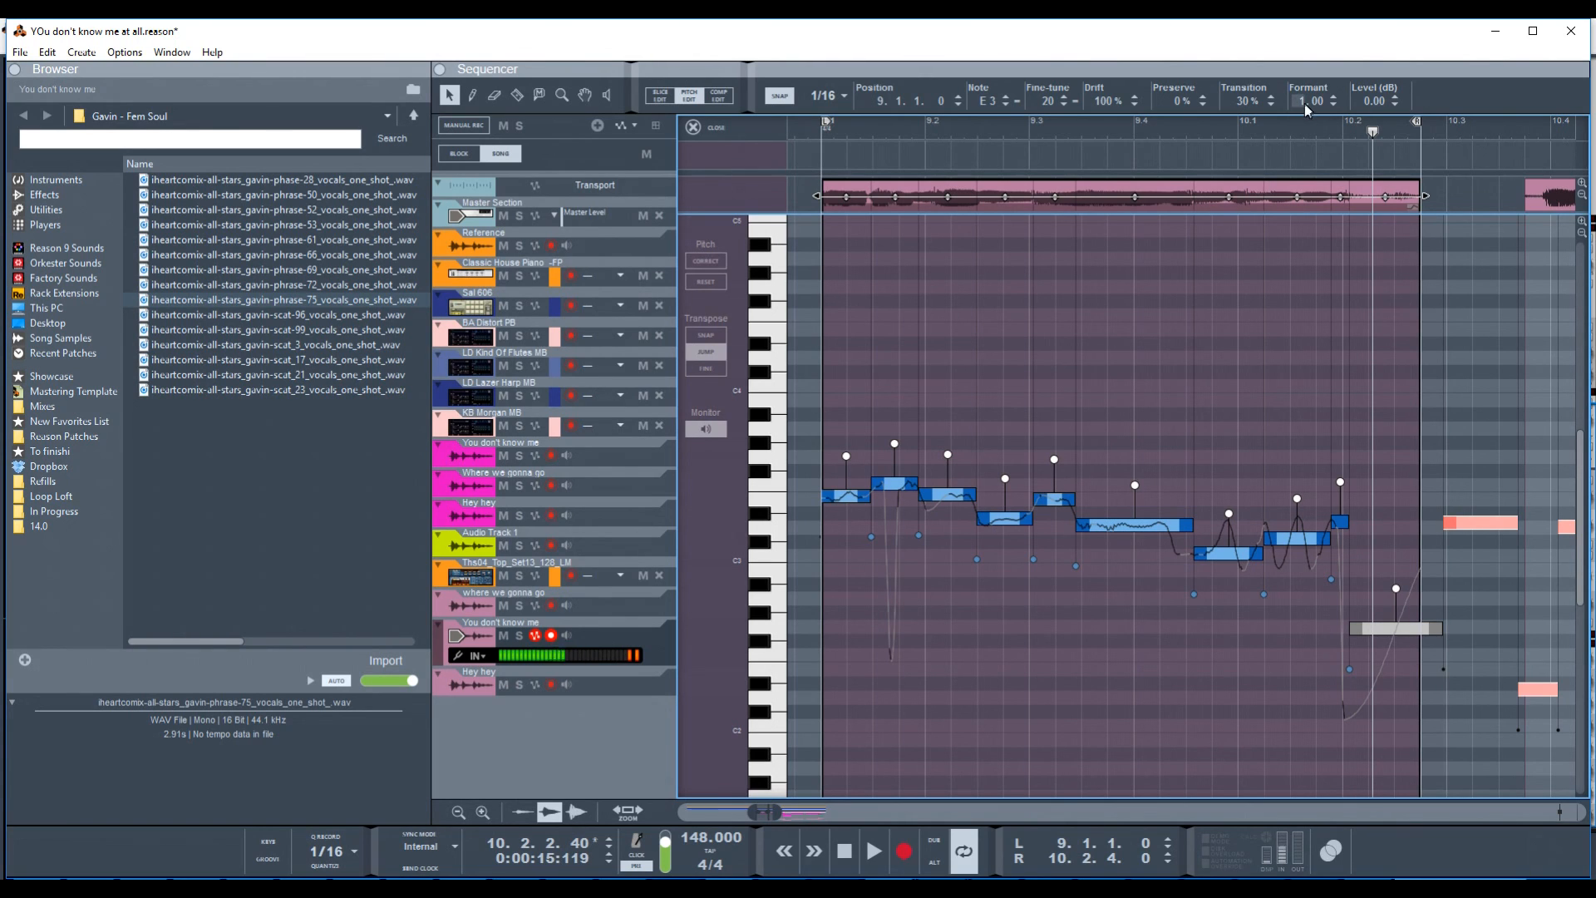
pyautogui.press('space')
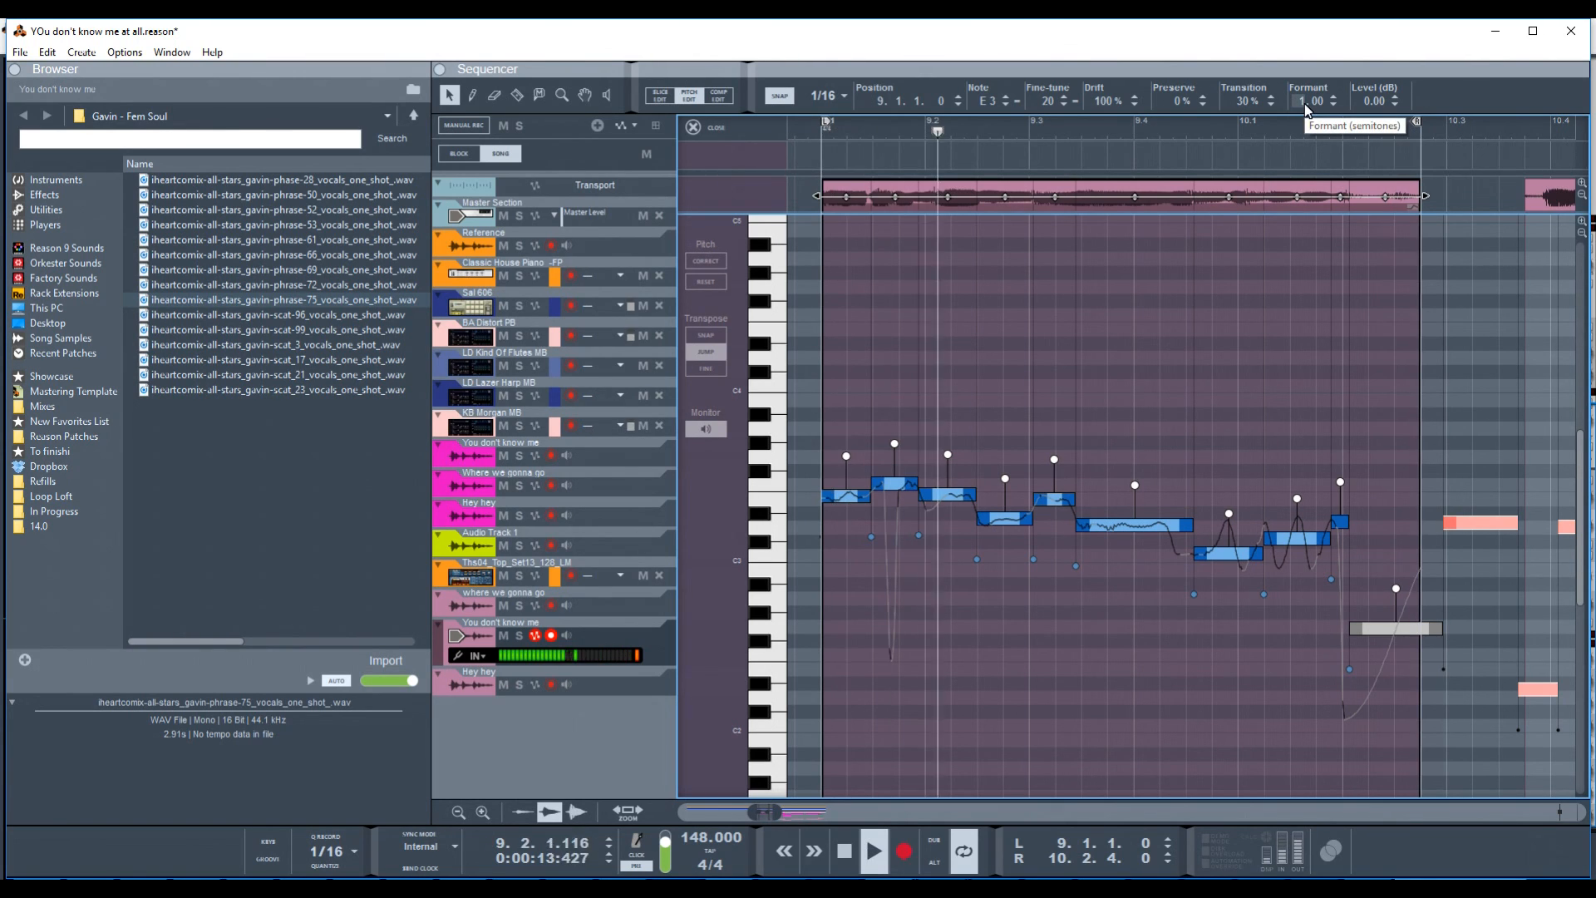
# - Compare formants of 0 and 1 semitone on the first clip during playback, keep 1, stop playback and close Pitch Edit
pyautogui.doubleClick(1304, 103)
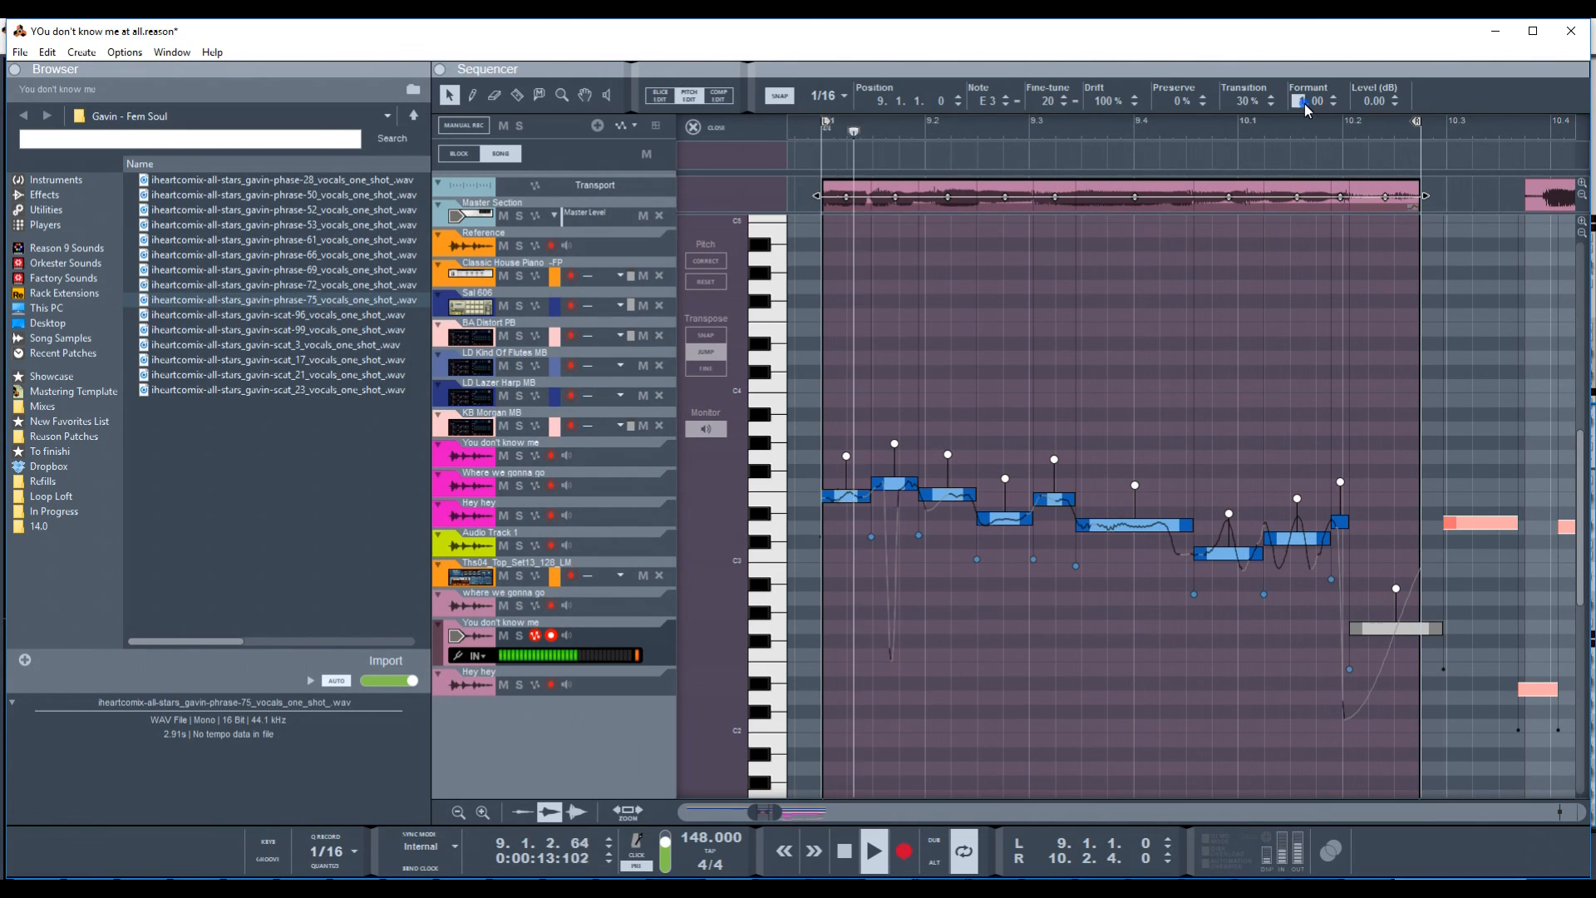
pyautogui.write('0')
pyautogui.press('Return')
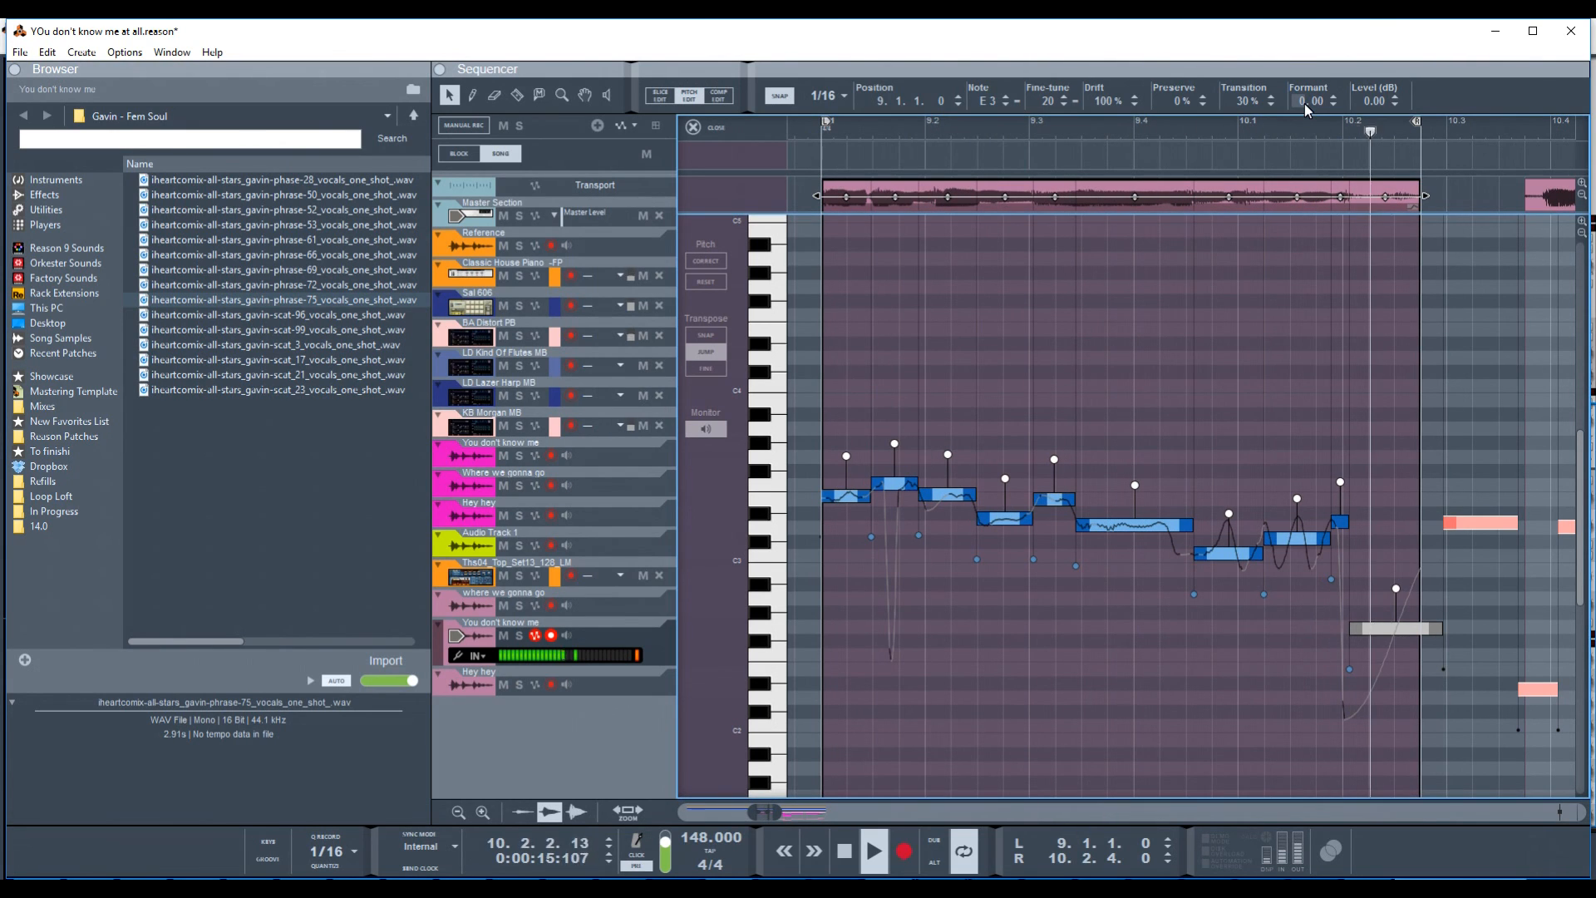
pyautogui.click(1331, 101)
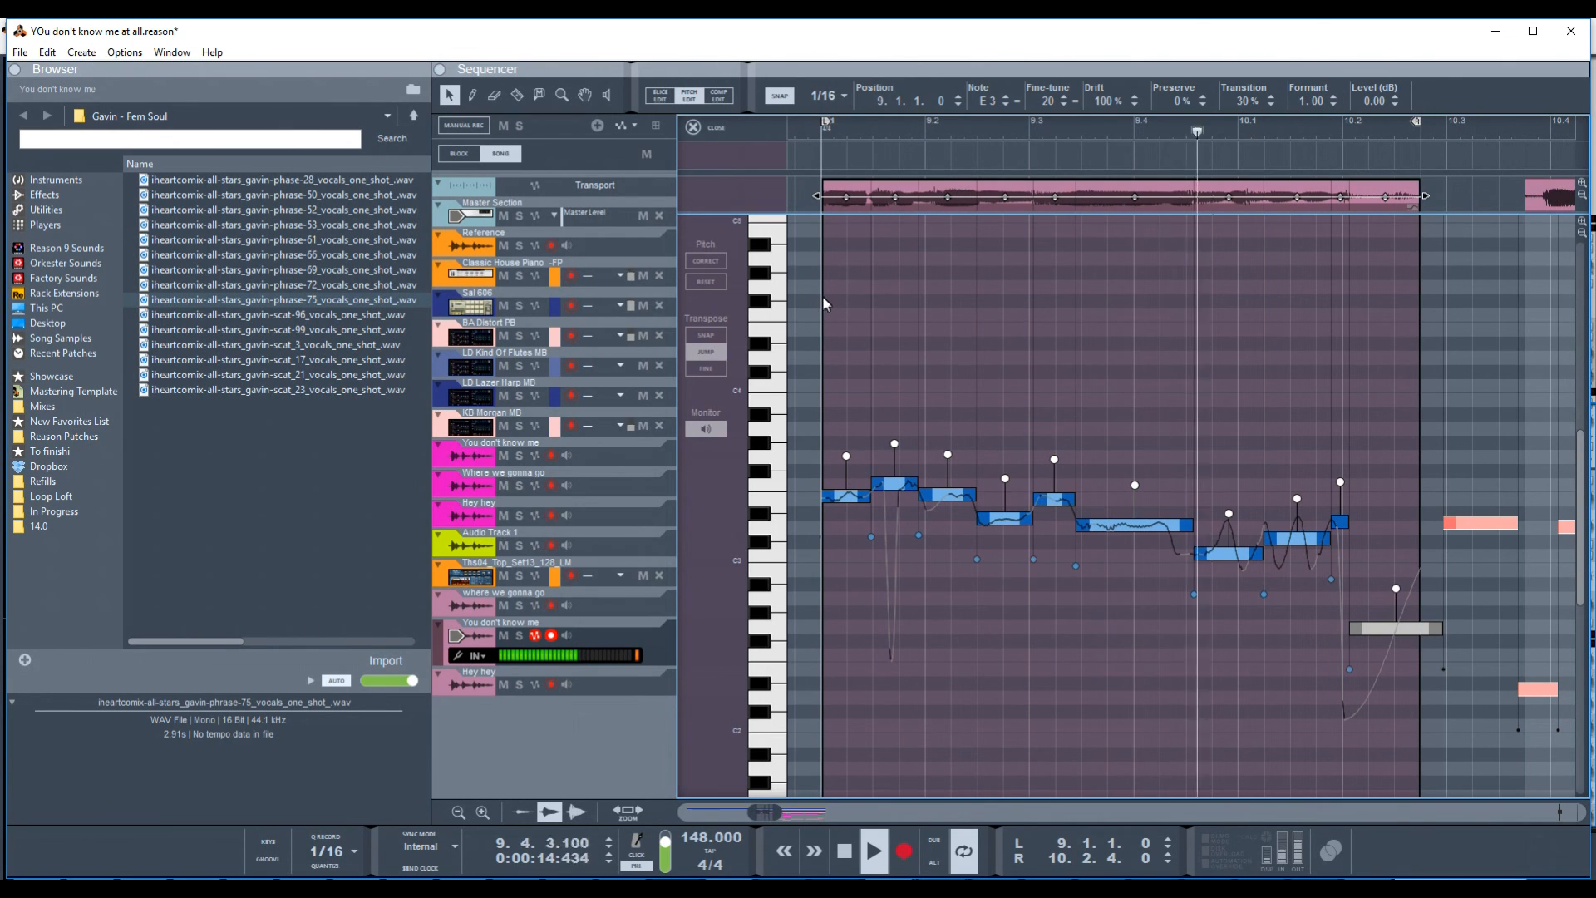
pyautogui.press('Escape')
pyautogui.press('space')
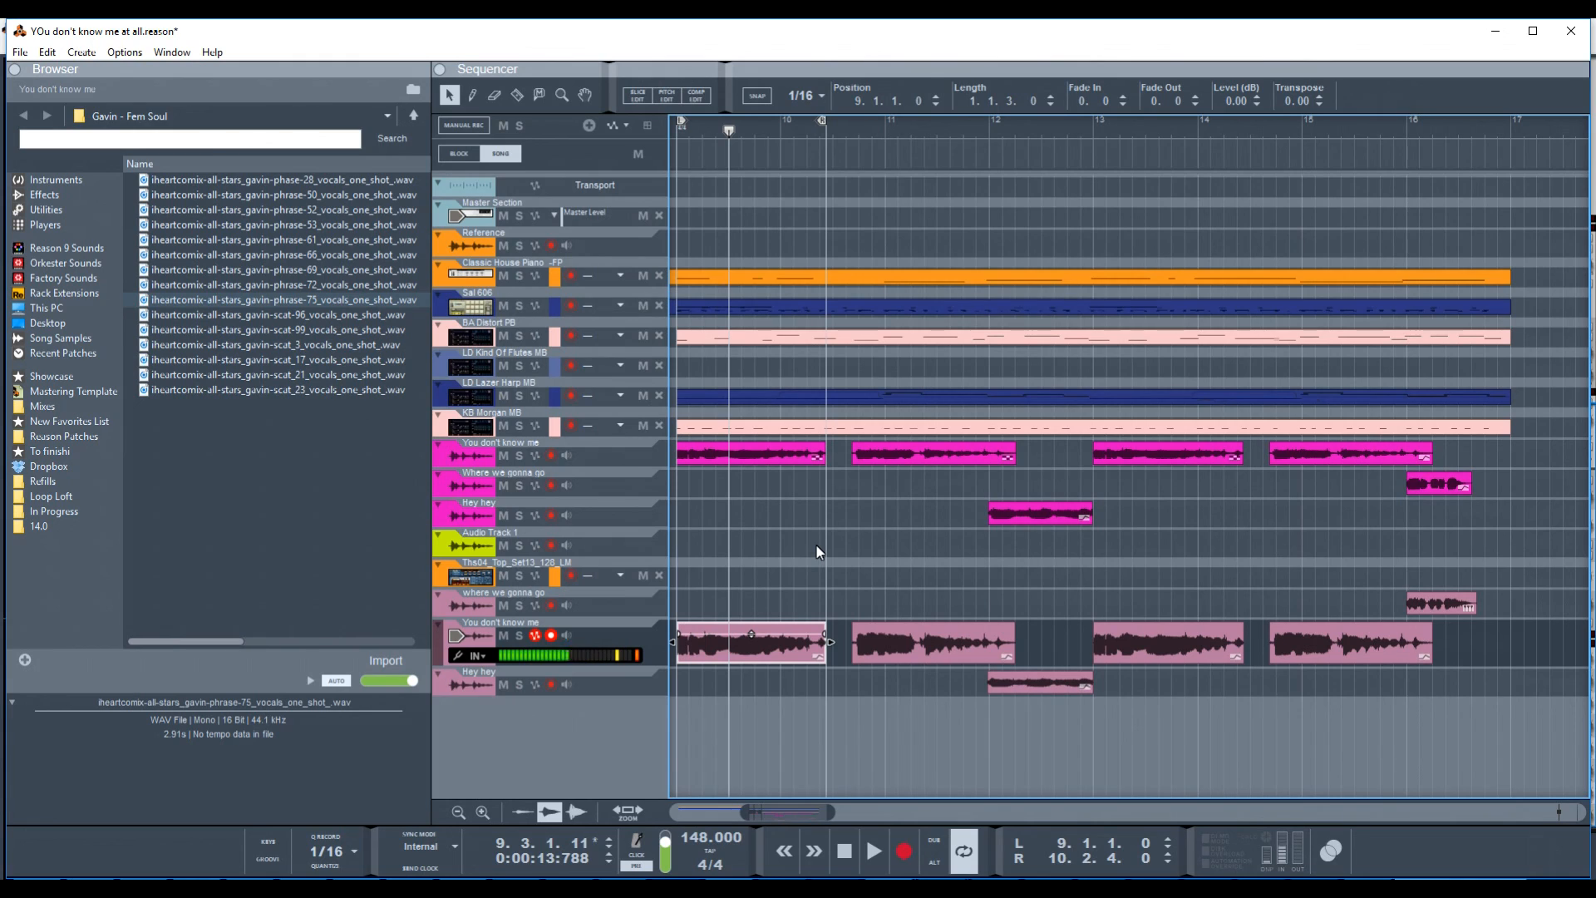
# - Open the second clip of the lower "You don't know me" track in Pitch Edit, loop it and briefly play it
pyautogui.click(898, 650)
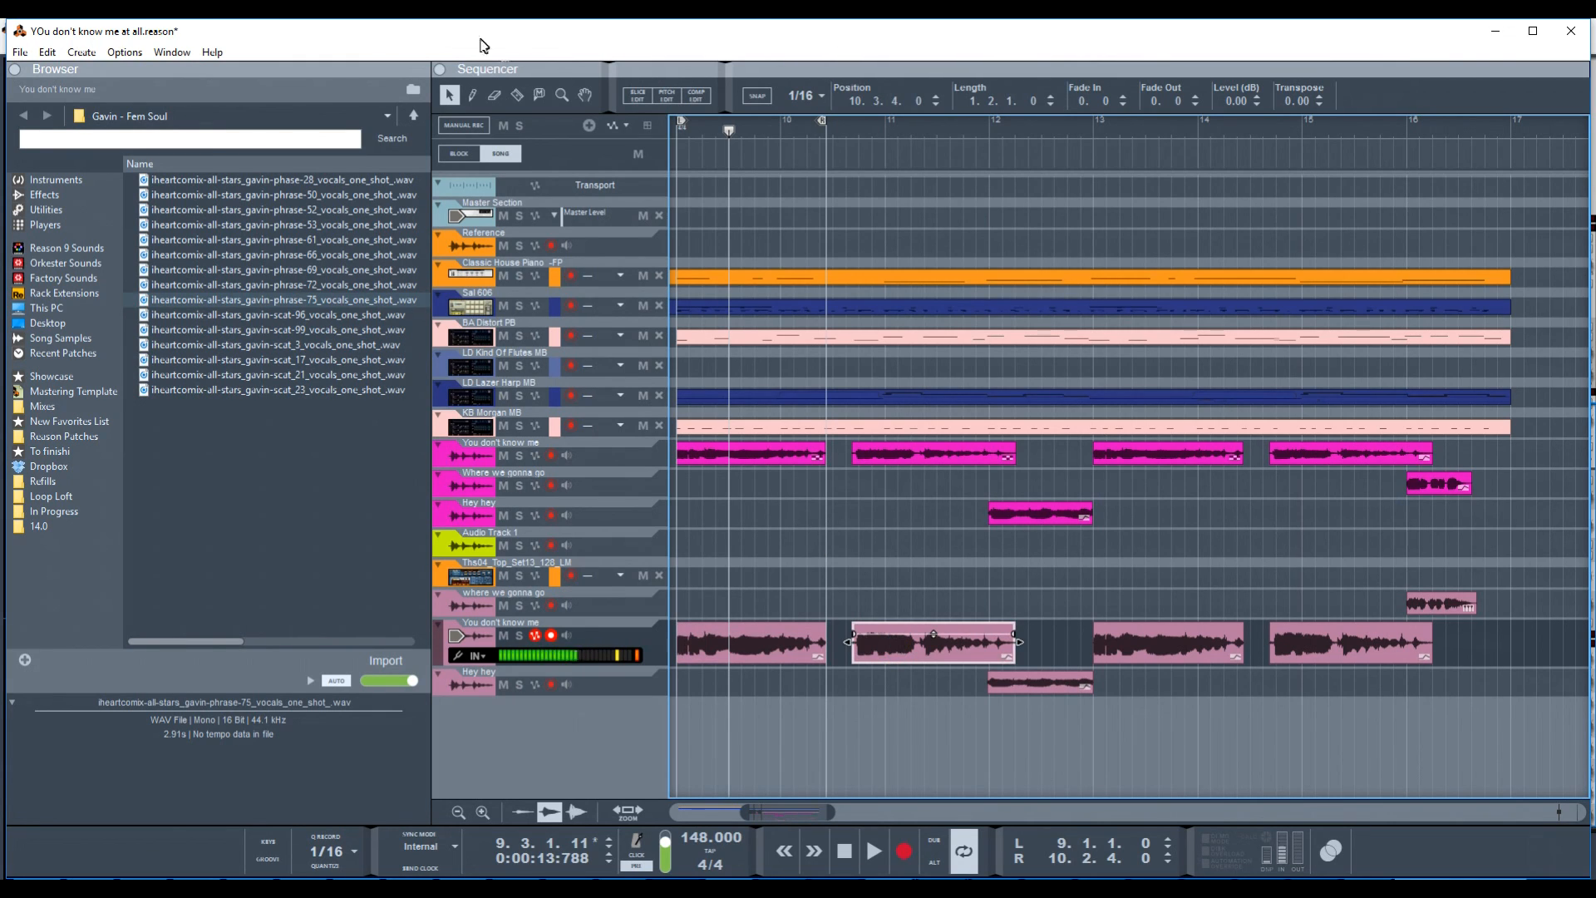
pyautogui.click(672, 100)
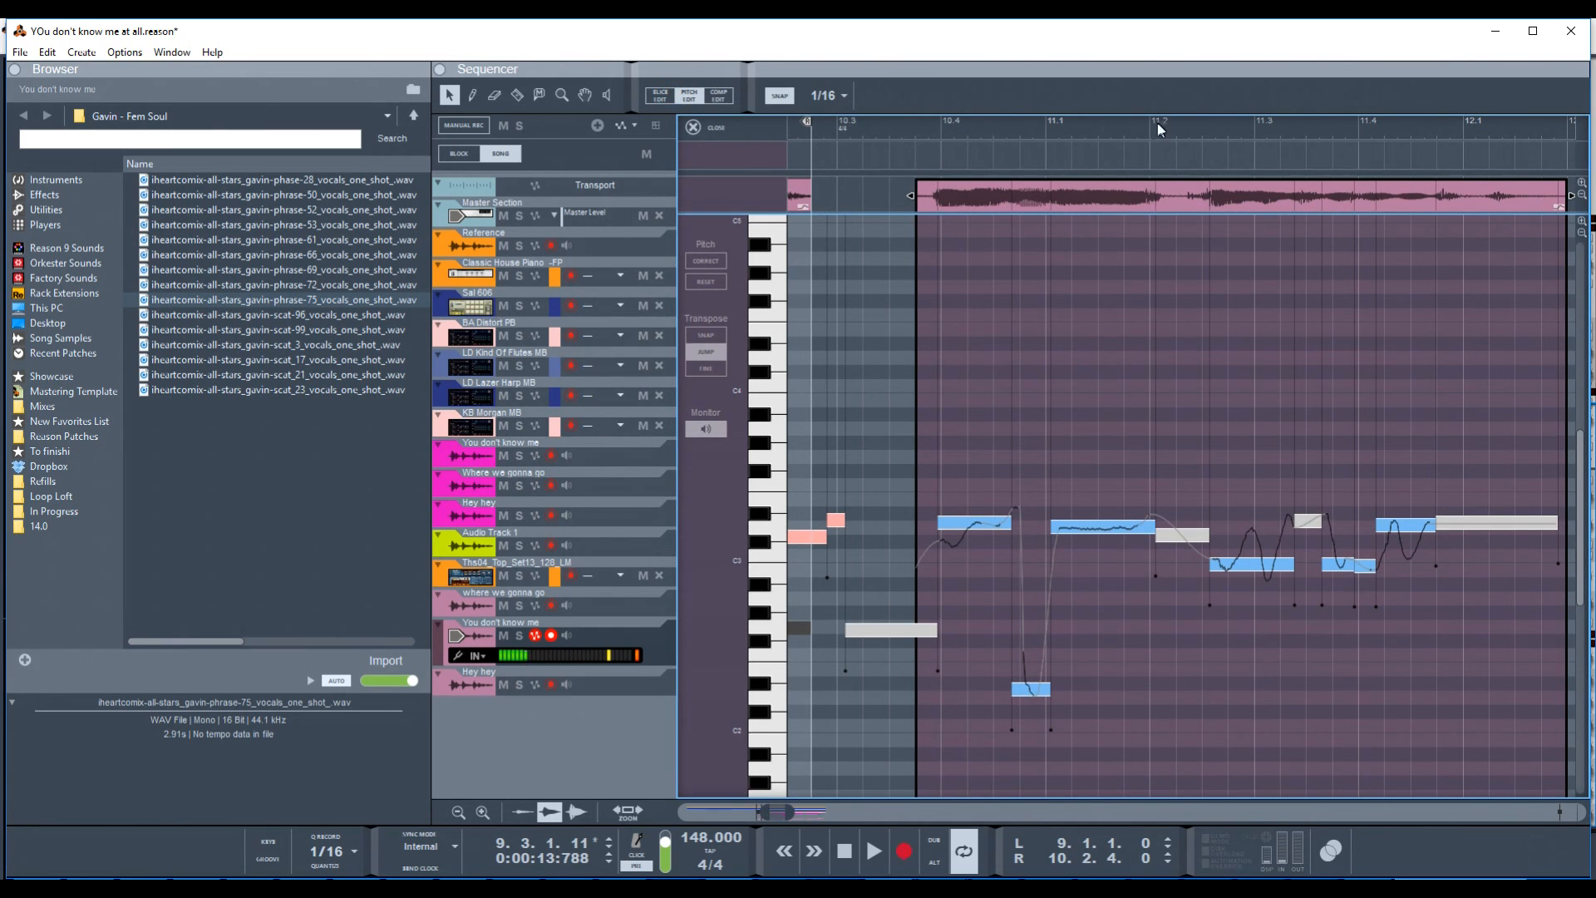
pyautogui.rightClick(1118, 201)
pyautogui.click(1206, 382)
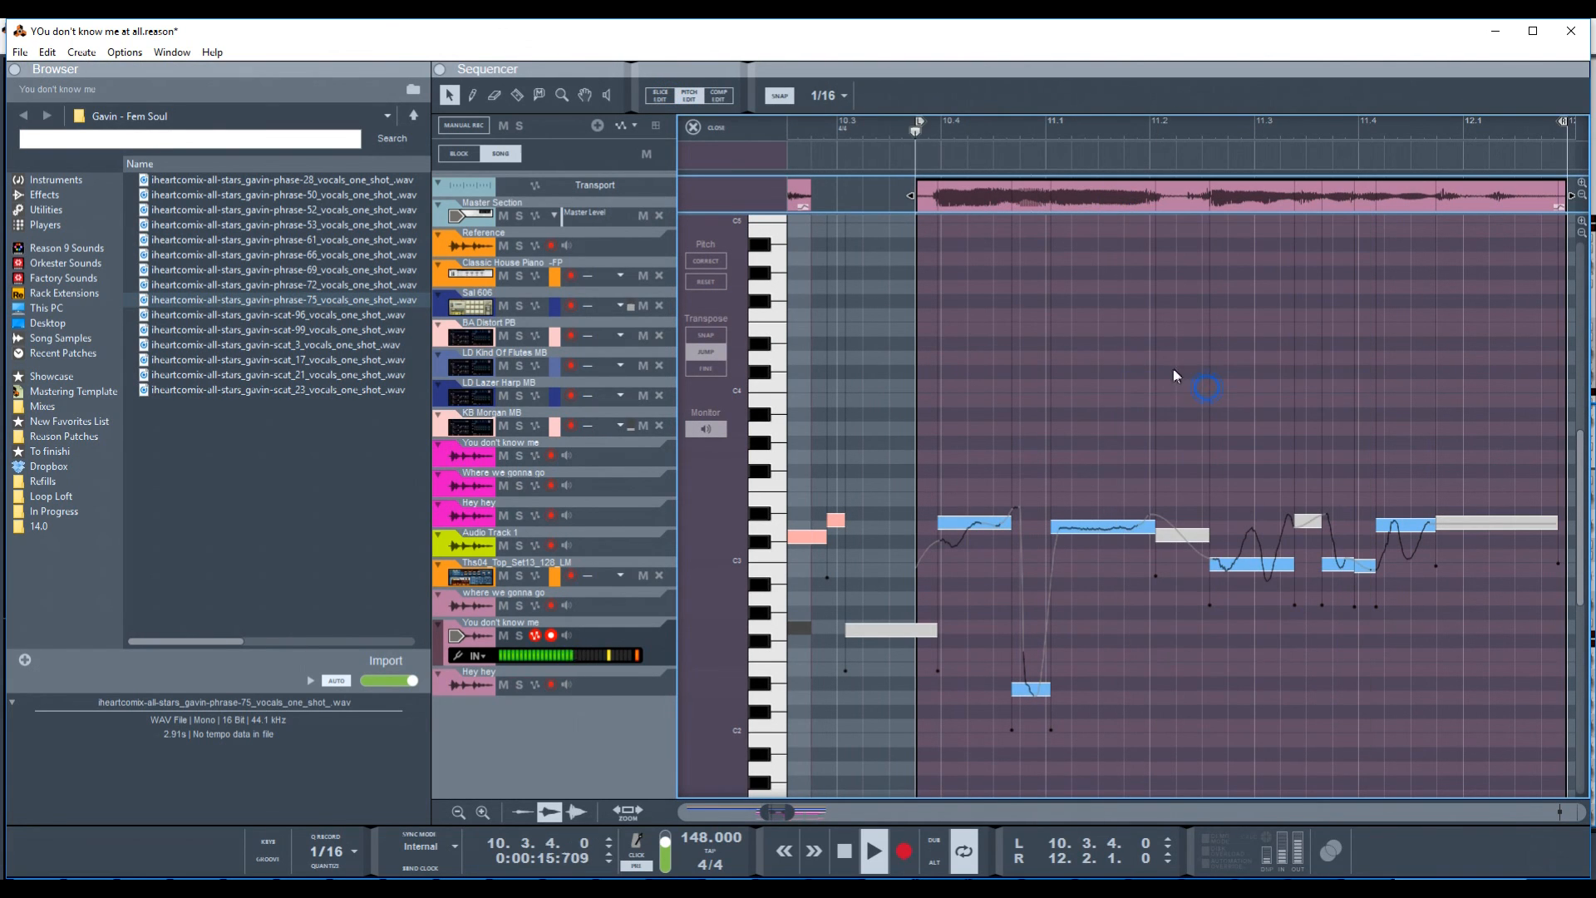
pyautogui.scroll(-3, 1091, 567)
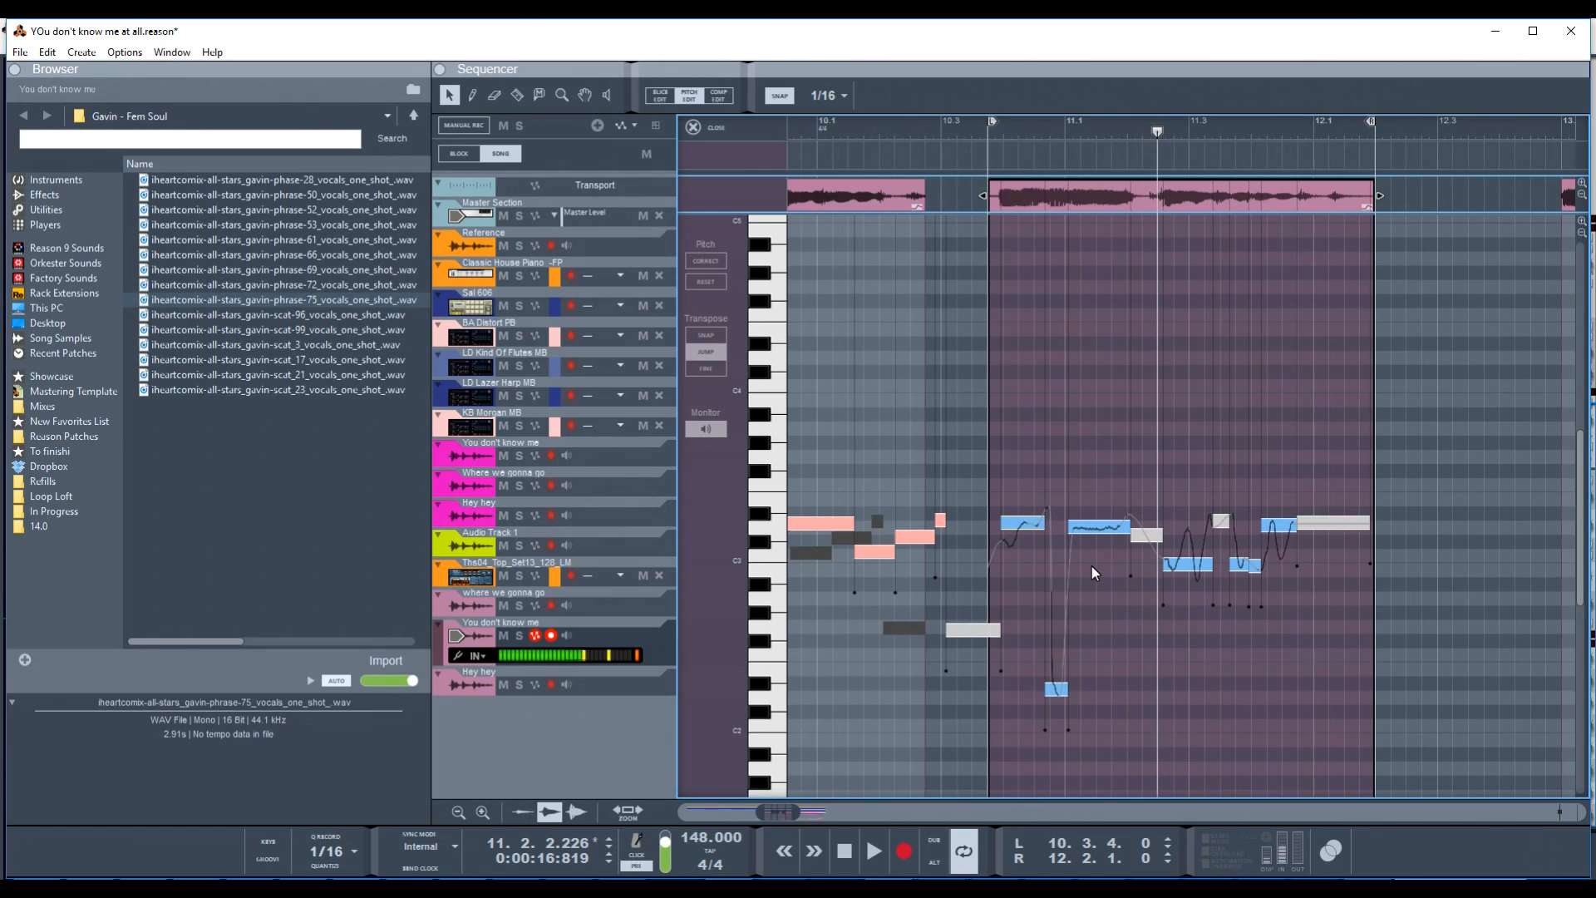
pyautogui.scroll(2, 1090, 566)
pyautogui.hscroll(1, 1085, 572)
pyautogui.hscroll(4, 1085, 572)
pyautogui.hscroll(-1, 861, 569)
pyautogui.scroll(1, 905, 405)
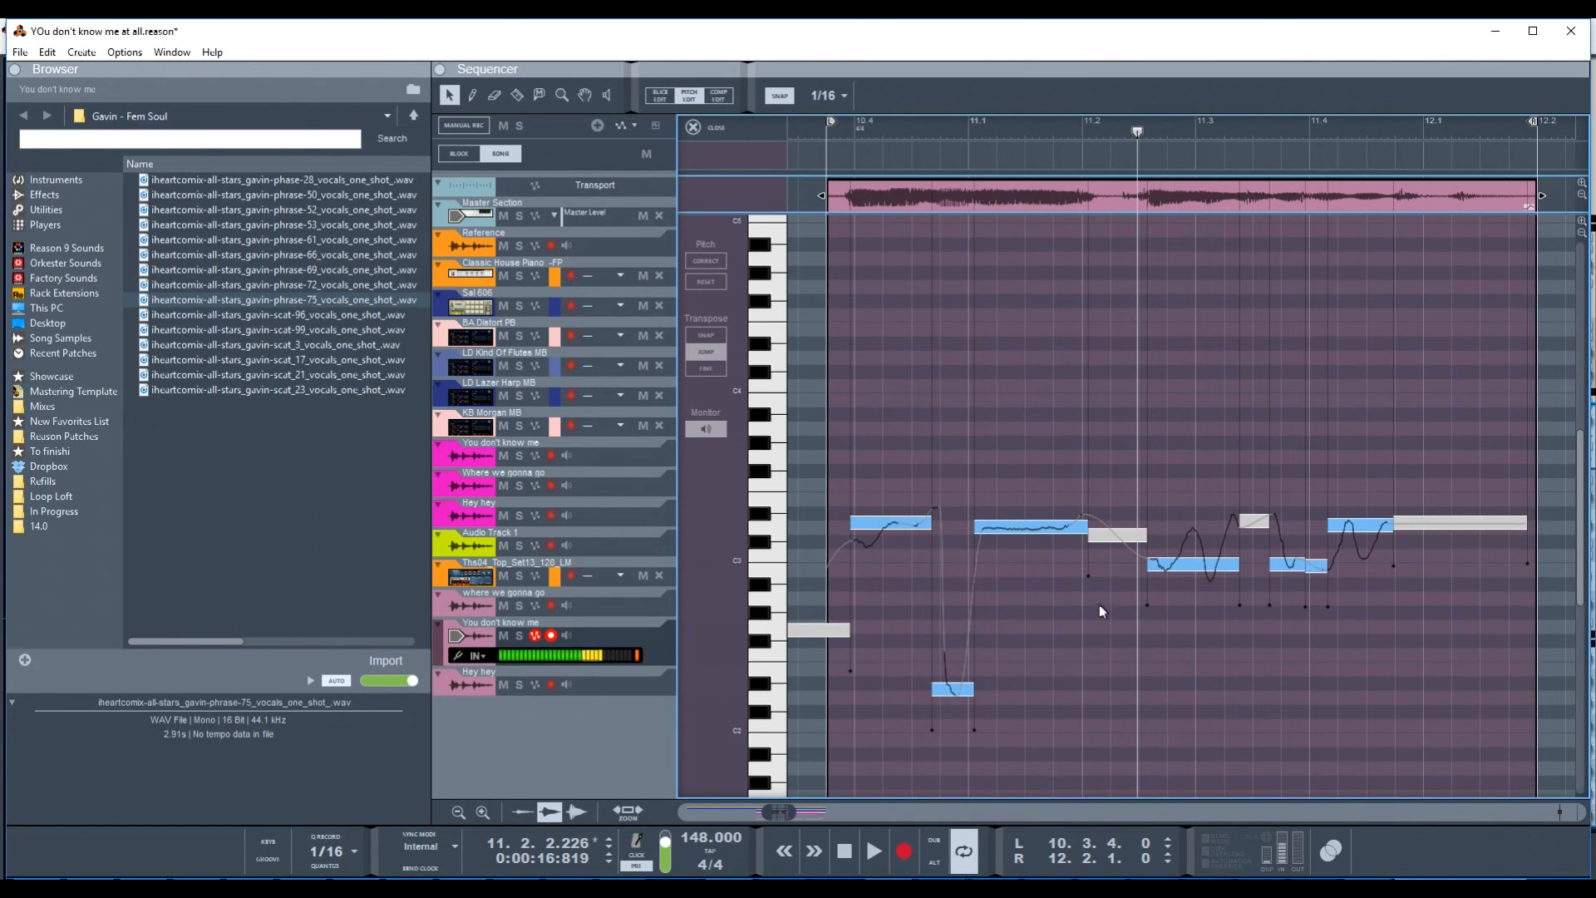
# - Select all the notes in the second clip and lower their fine-tune until the first note is at 27
pyautogui.moveTo(1448, 463); pyautogui.dragTo(865, 726)
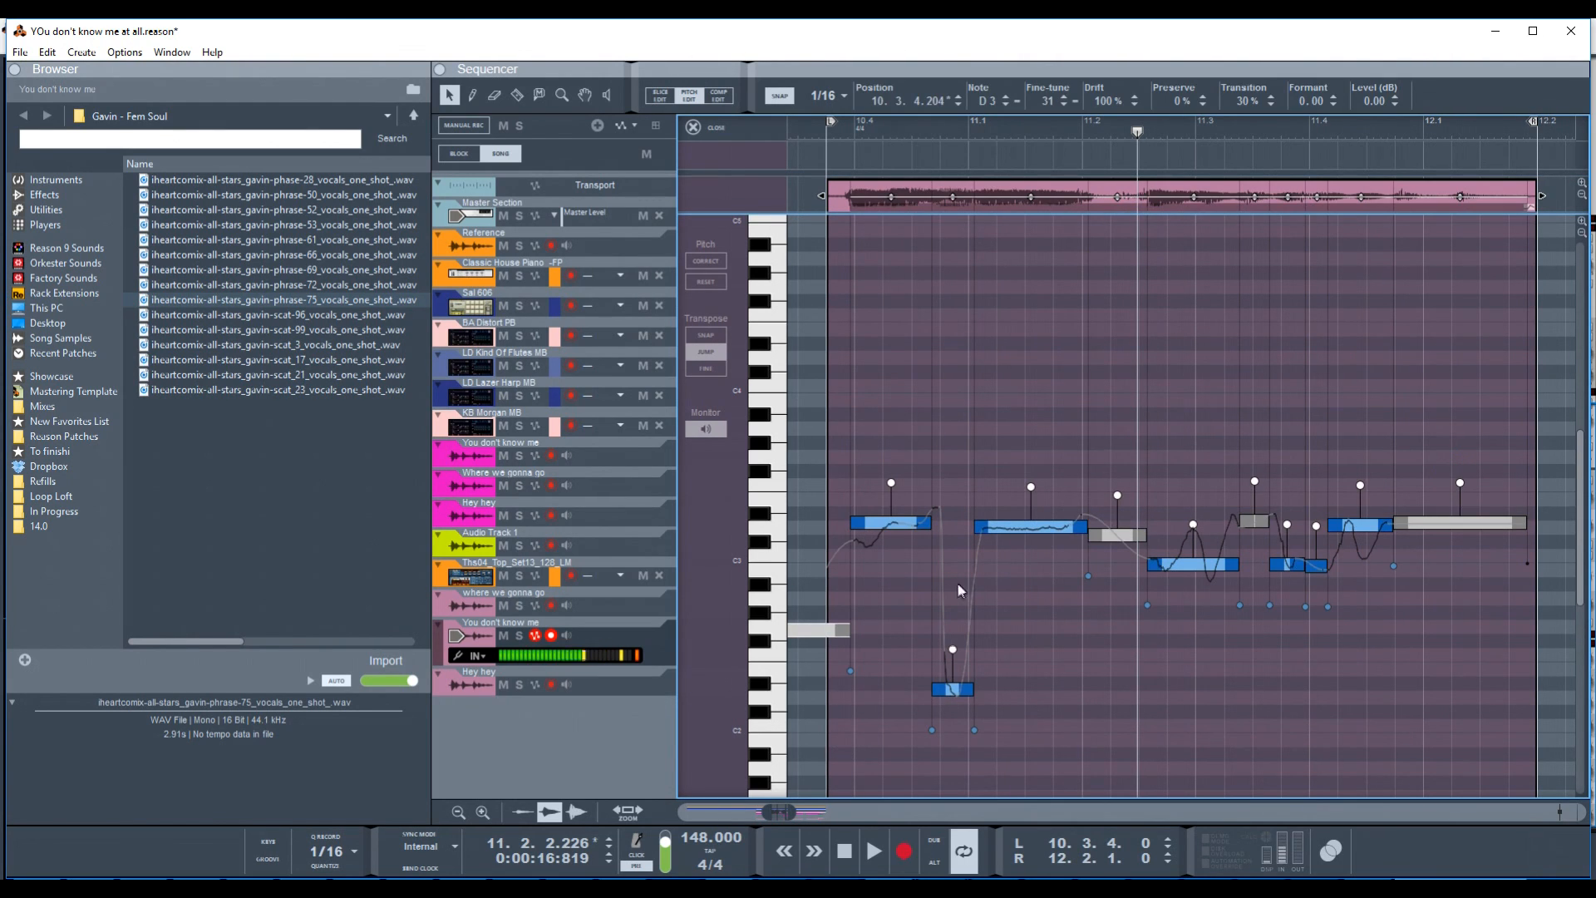
pyautogui.click(1063, 105)
pyautogui.click(1063, 105)
pyautogui.click(1063, 105)
pyautogui.click(1062, 105)
# - Raise the fine-tune of the short grey C#3 note at 11.2 by a few cents
pyautogui.click(1179, 500)
pyautogui.click(1106, 537)
pyautogui.click(1066, 98)
pyautogui.click(1066, 98)
pyautogui.click(1065, 98)
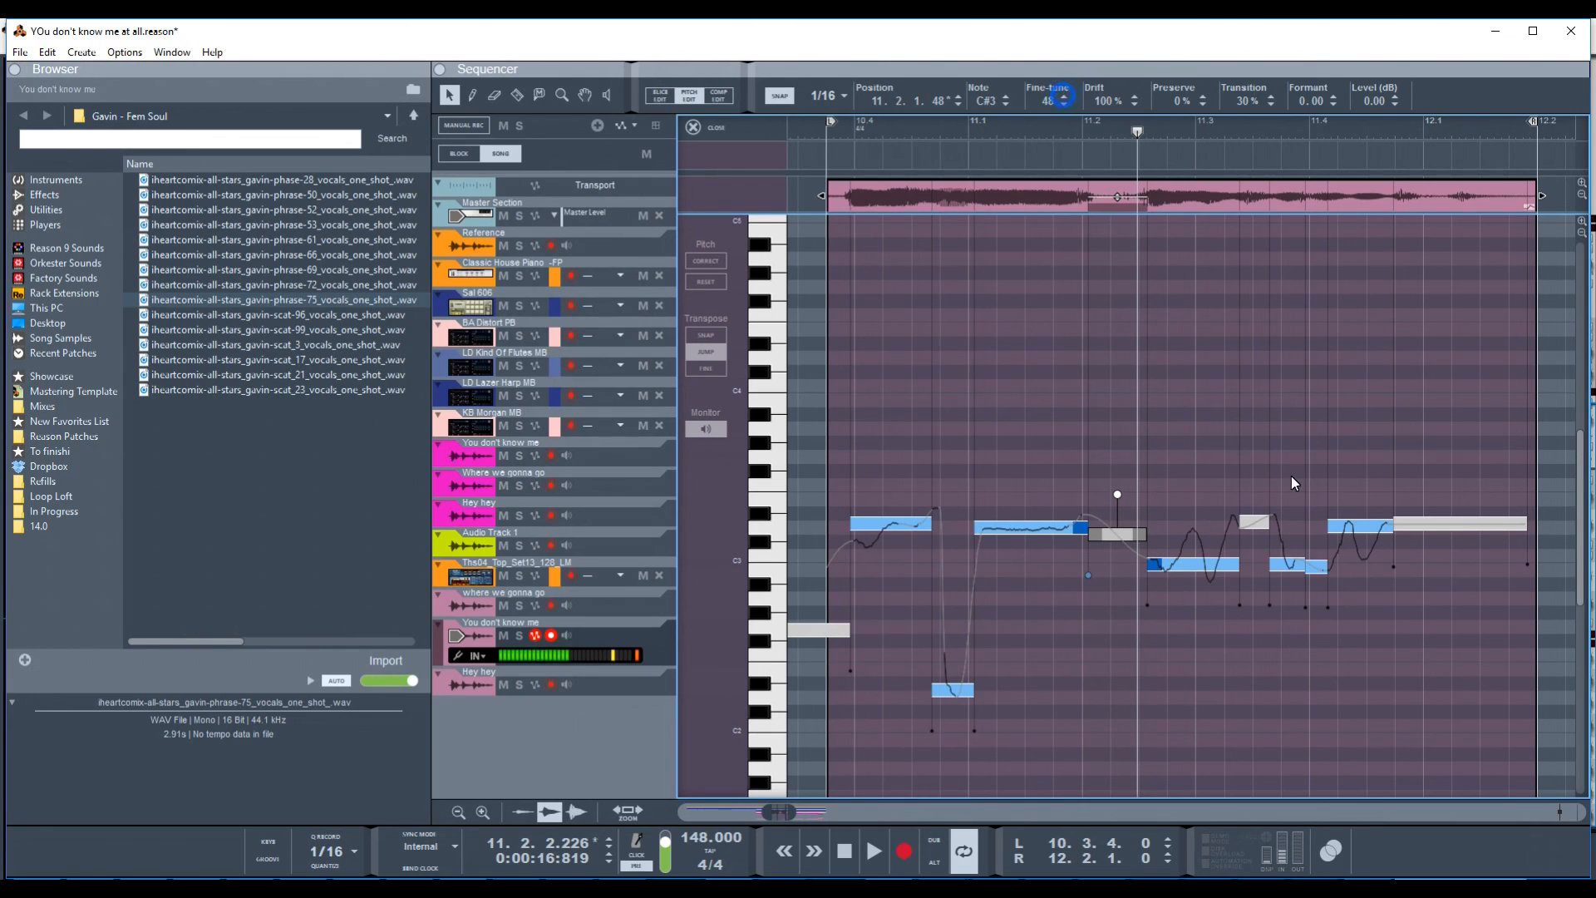
# - Set the fine-tune of the short grey D3 note at 11.3 to 30
pyautogui.click(1232, 507)
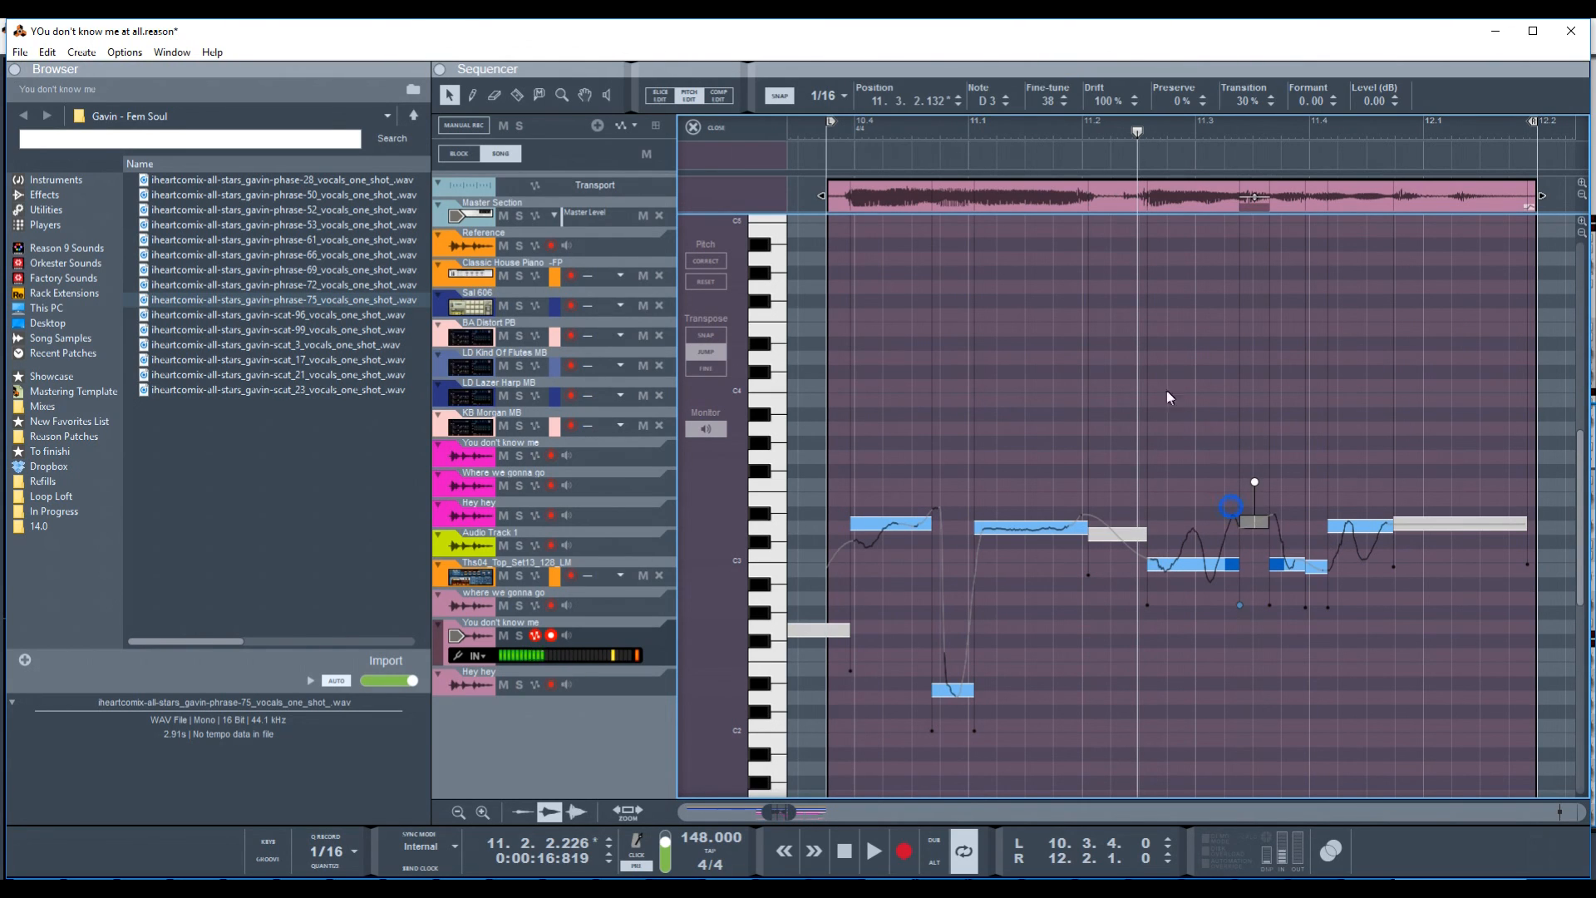
pyautogui.click(1065, 104)
pyautogui.click(1066, 104)
pyautogui.click(1066, 104)
pyautogui.click(1066, 103)
pyautogui.click(1066, 104)
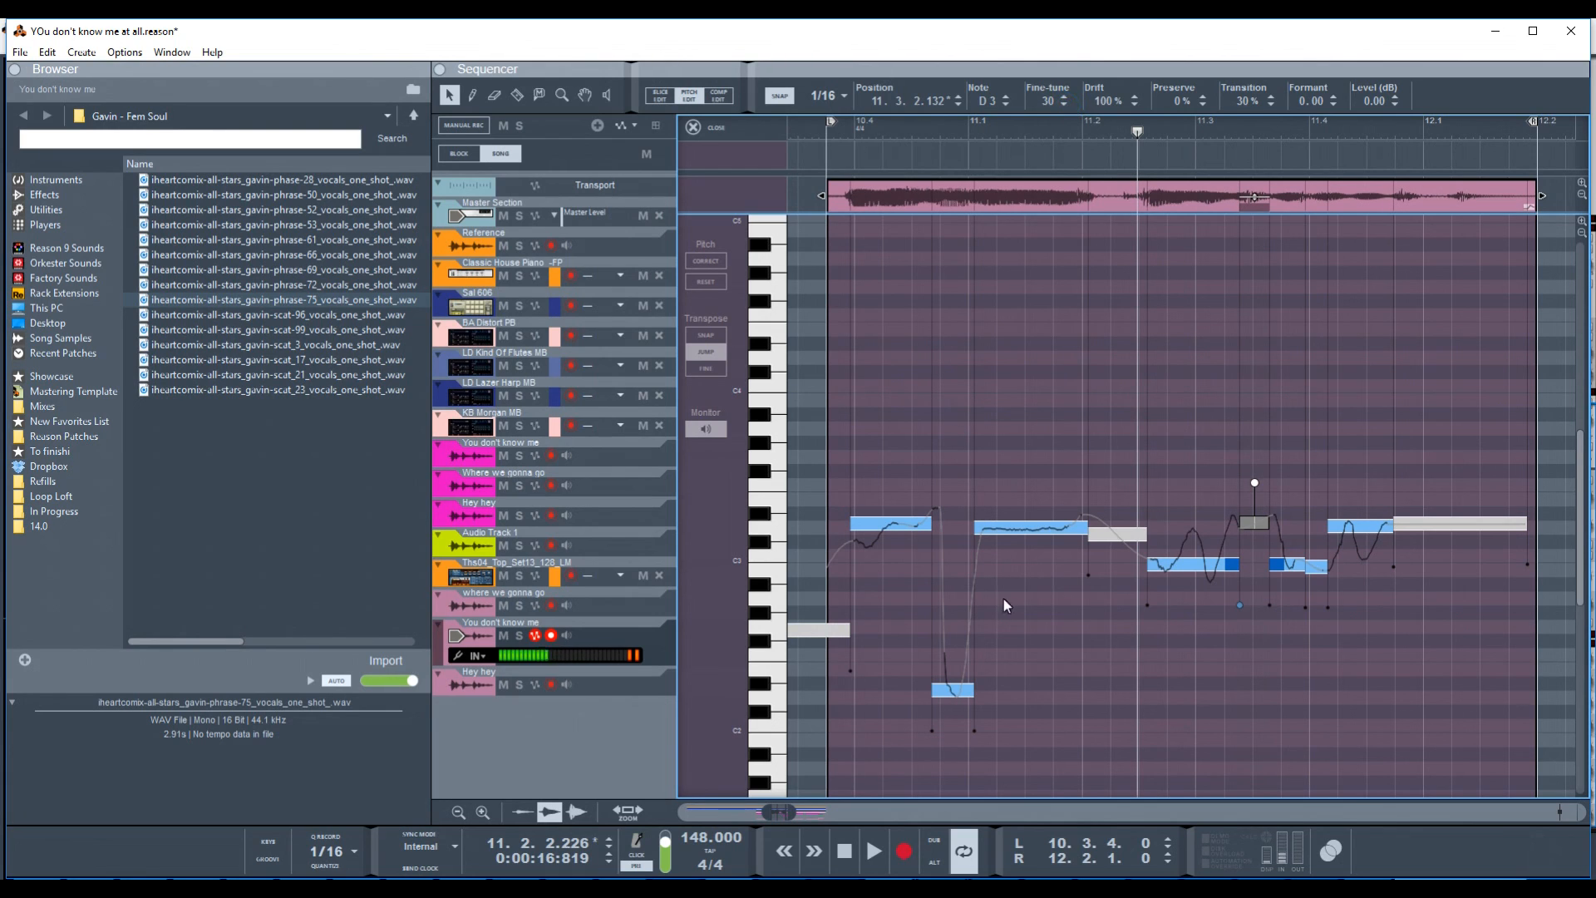
# - Set the formant of all the second clip's notes to 1 semitone, audition the loop and close Pitch Edit
pyautogui.moveTo(1509, 422); pyautogui.dragTo(888, 720)
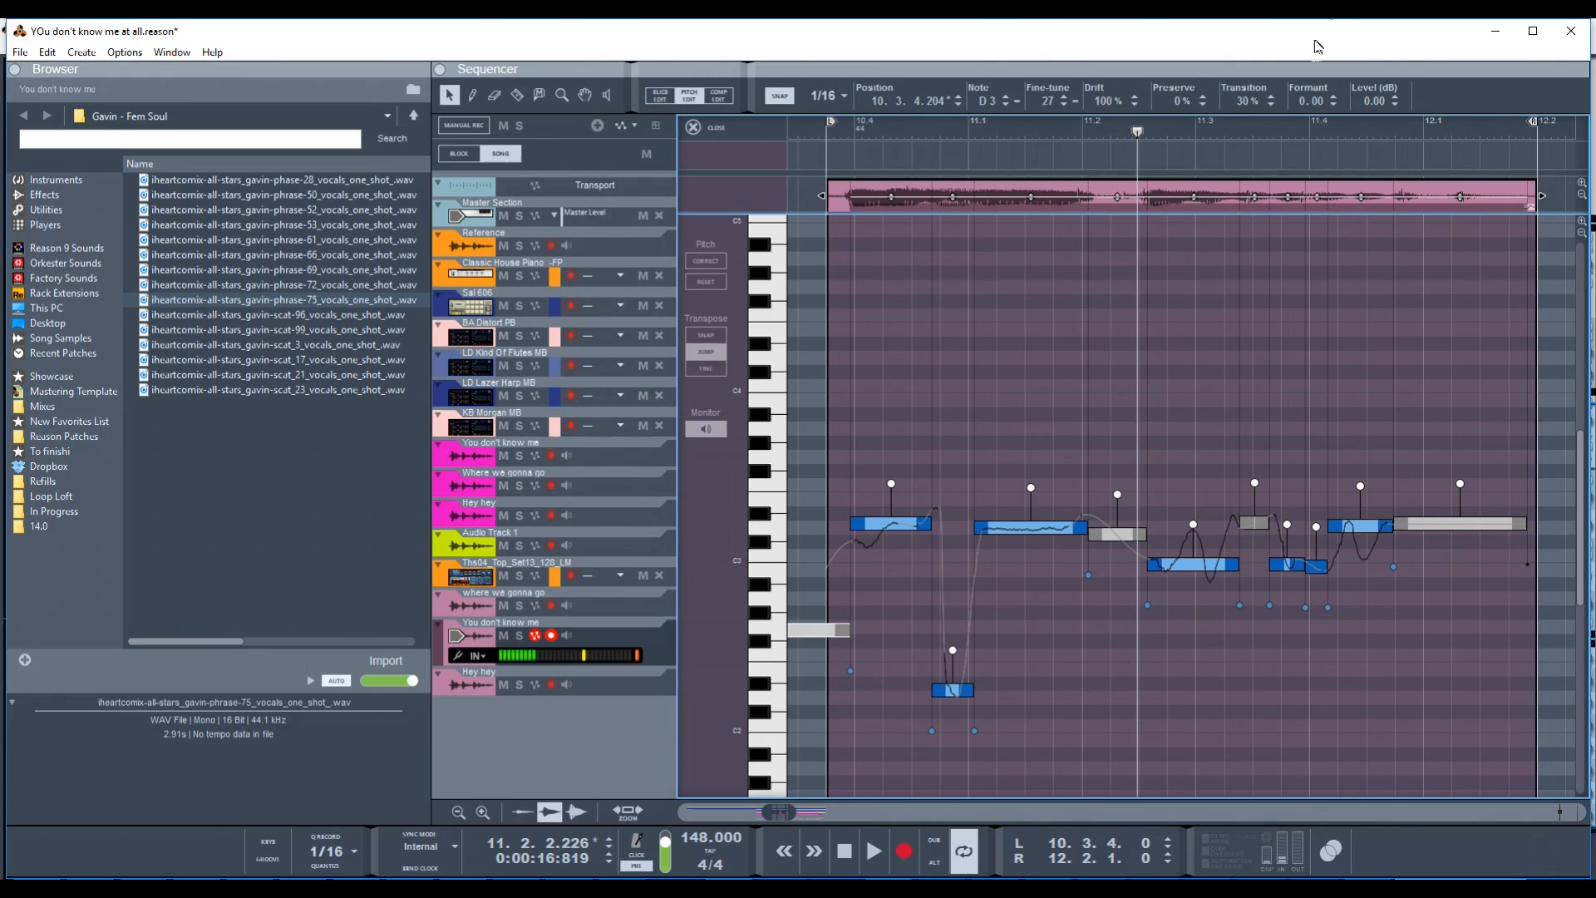
pyautogui.click(1335, 97)
pyautogui.click(825, 126)
pyautogui.press('space')
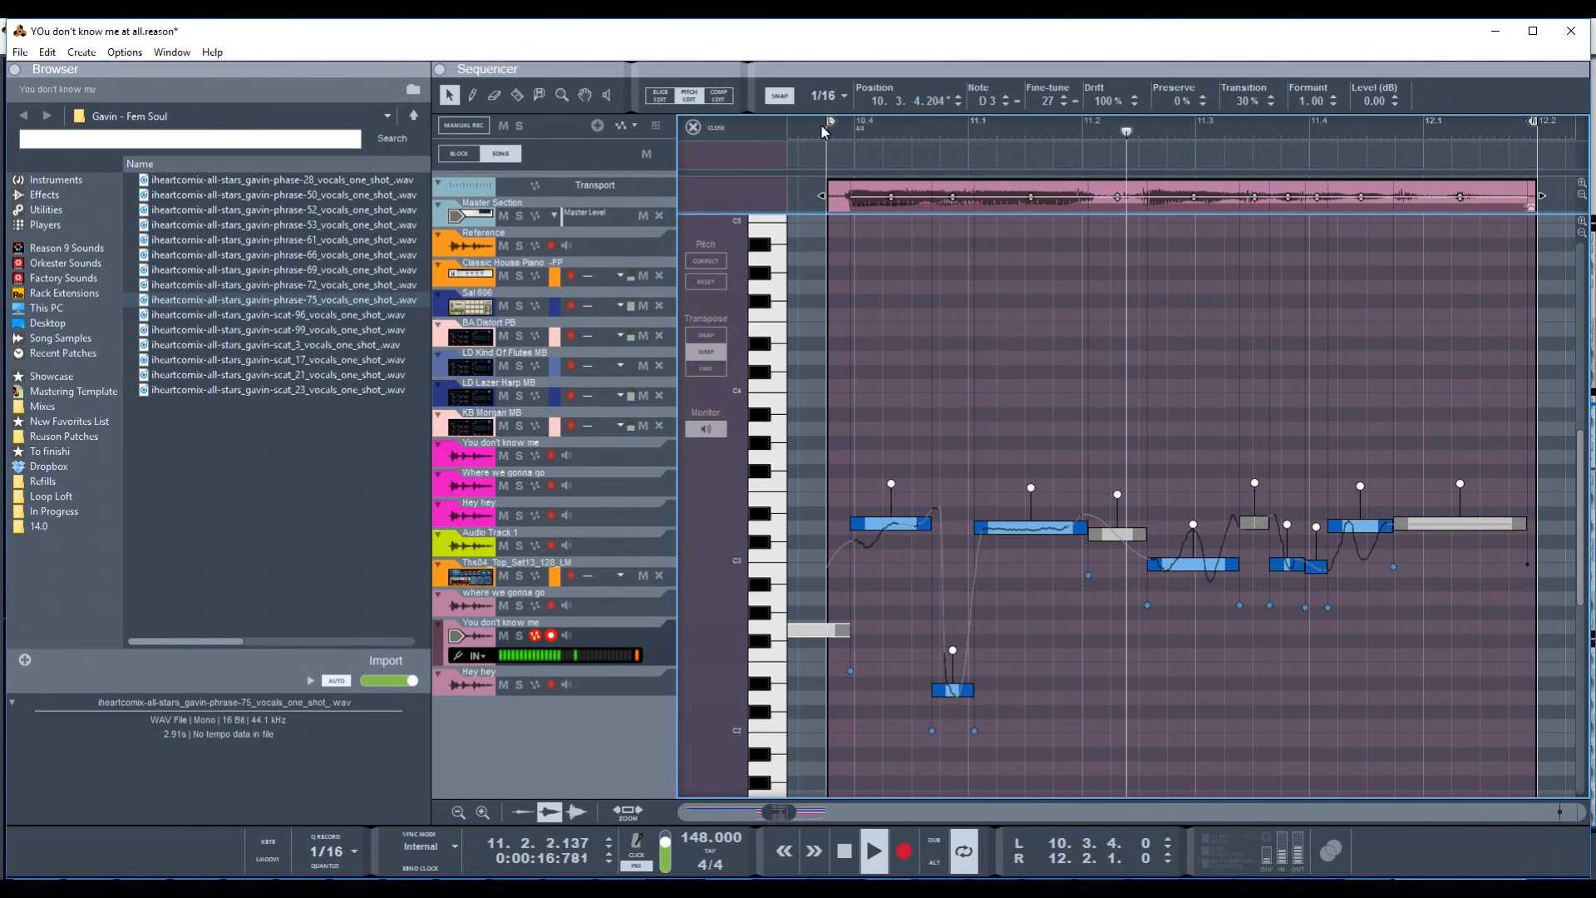
pyautogui.hotkey('ctrl', 'e')
pyautogui.press('space')
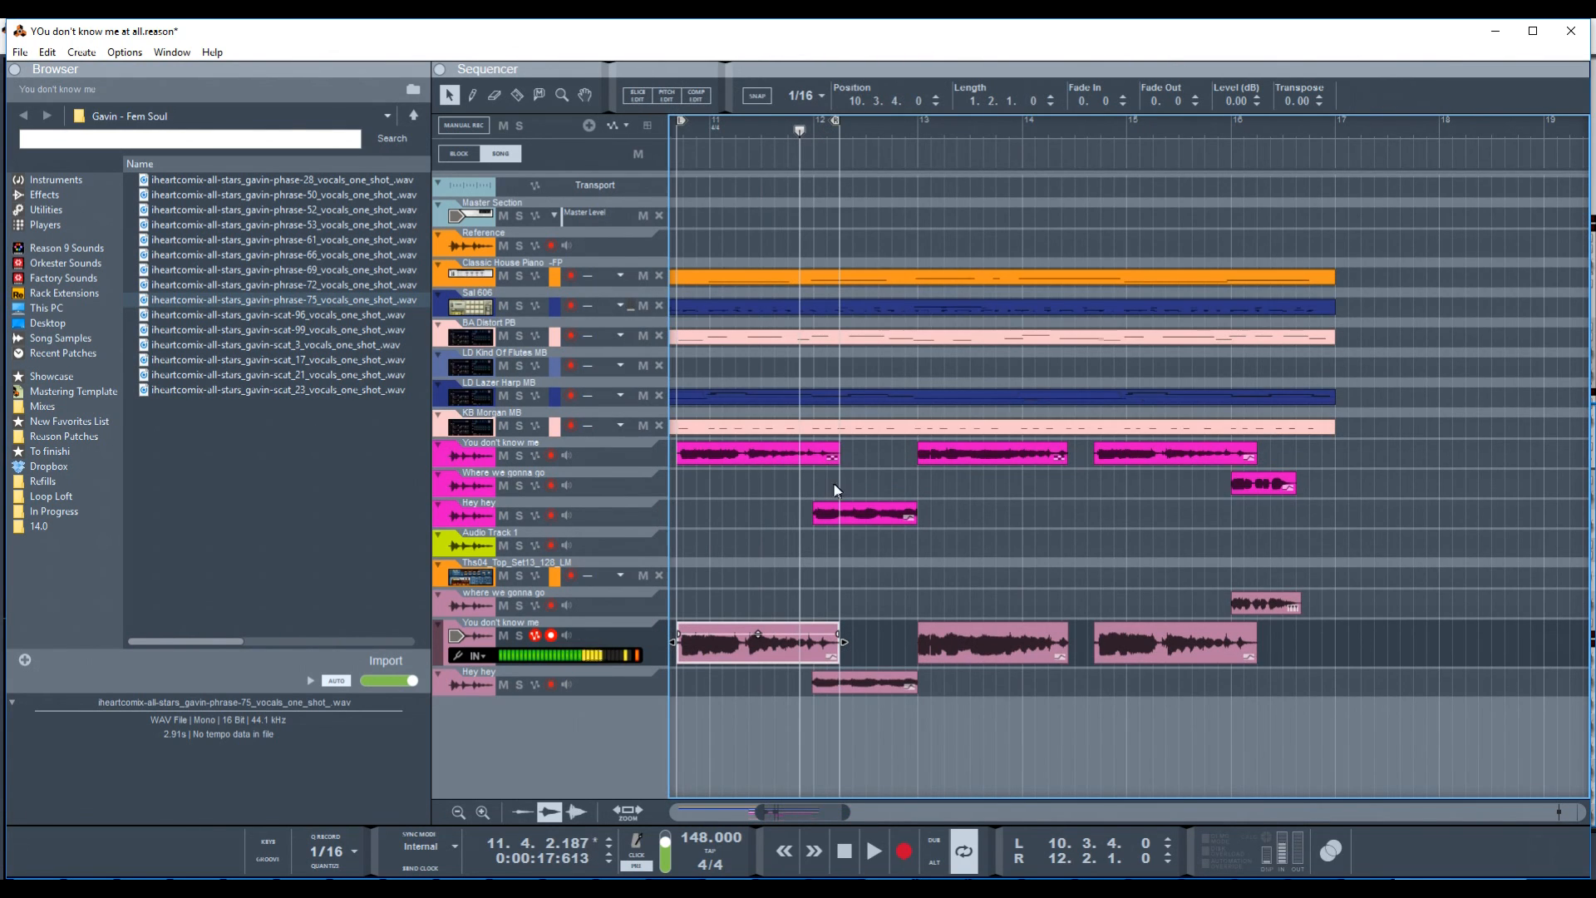
# - Zoom in on the second clip of the upper "You don't know me" track and briefly play it
pyautogui.hscroll(-3, 835, 484)
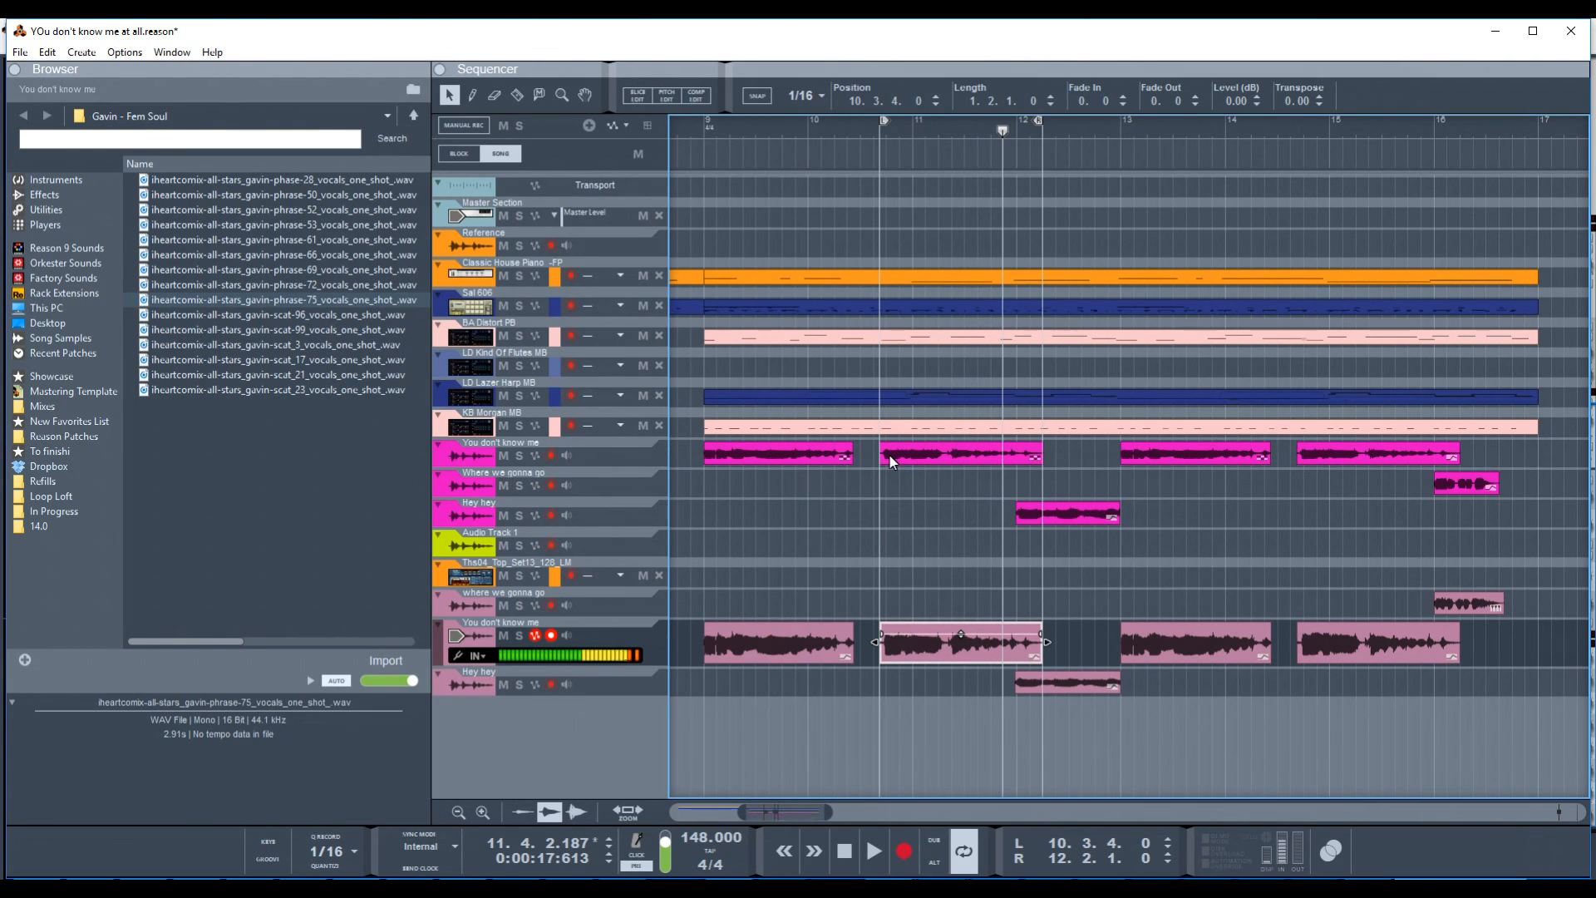
pyautogui.click(939, 451)
pyautogui.press('z')
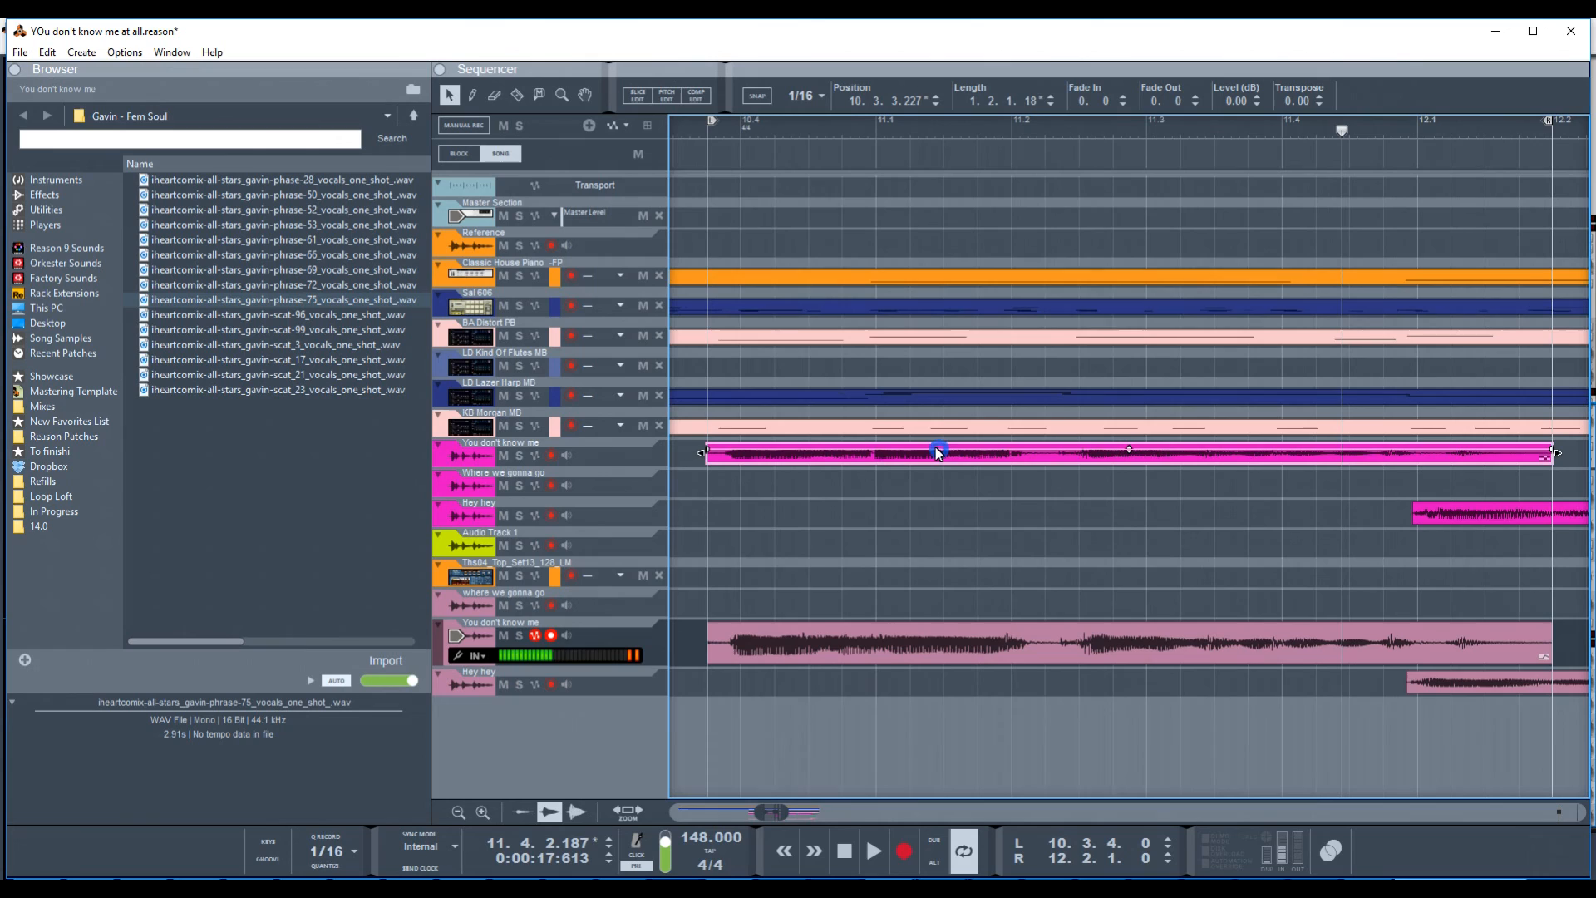
pyautogui.press('space')
pyautogui.press('space')
# - Split the upper track's second clip with the Razor tool at 11.1 and 11.2
pyautogui.press('r')
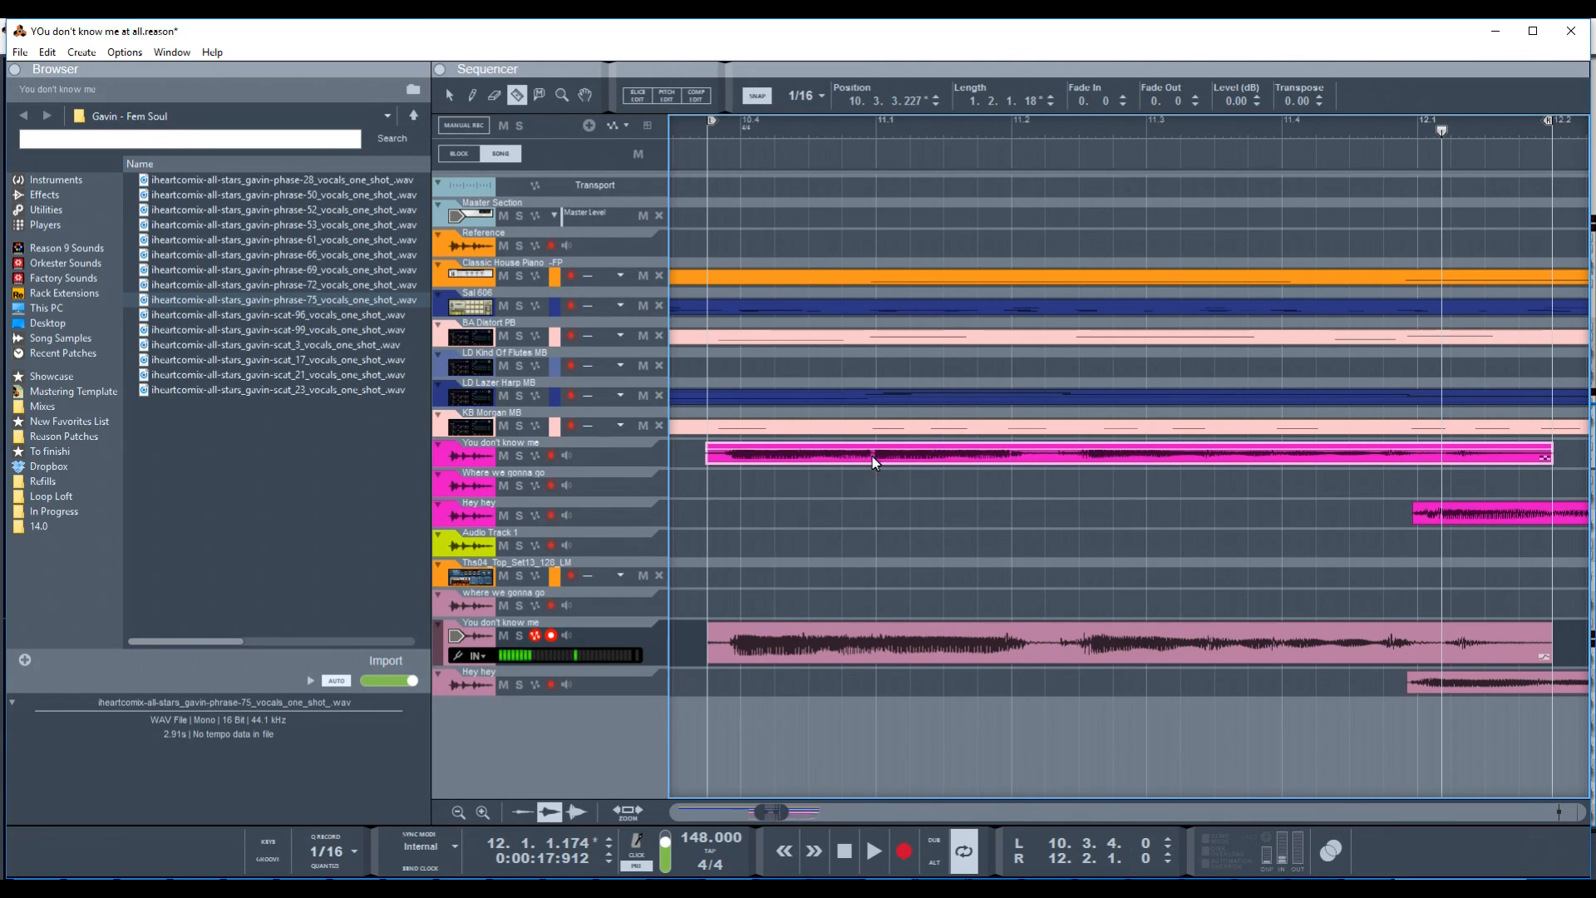
pyautogui.click(874, 456)
pyautogui.click(1014, 457)
pyautogui.press('q')
# - Replace the slice between 11.1 and 11.2 with a copy of the one-beat slice cut at 10.4, and play it back
pyautogui.click(917, 460)
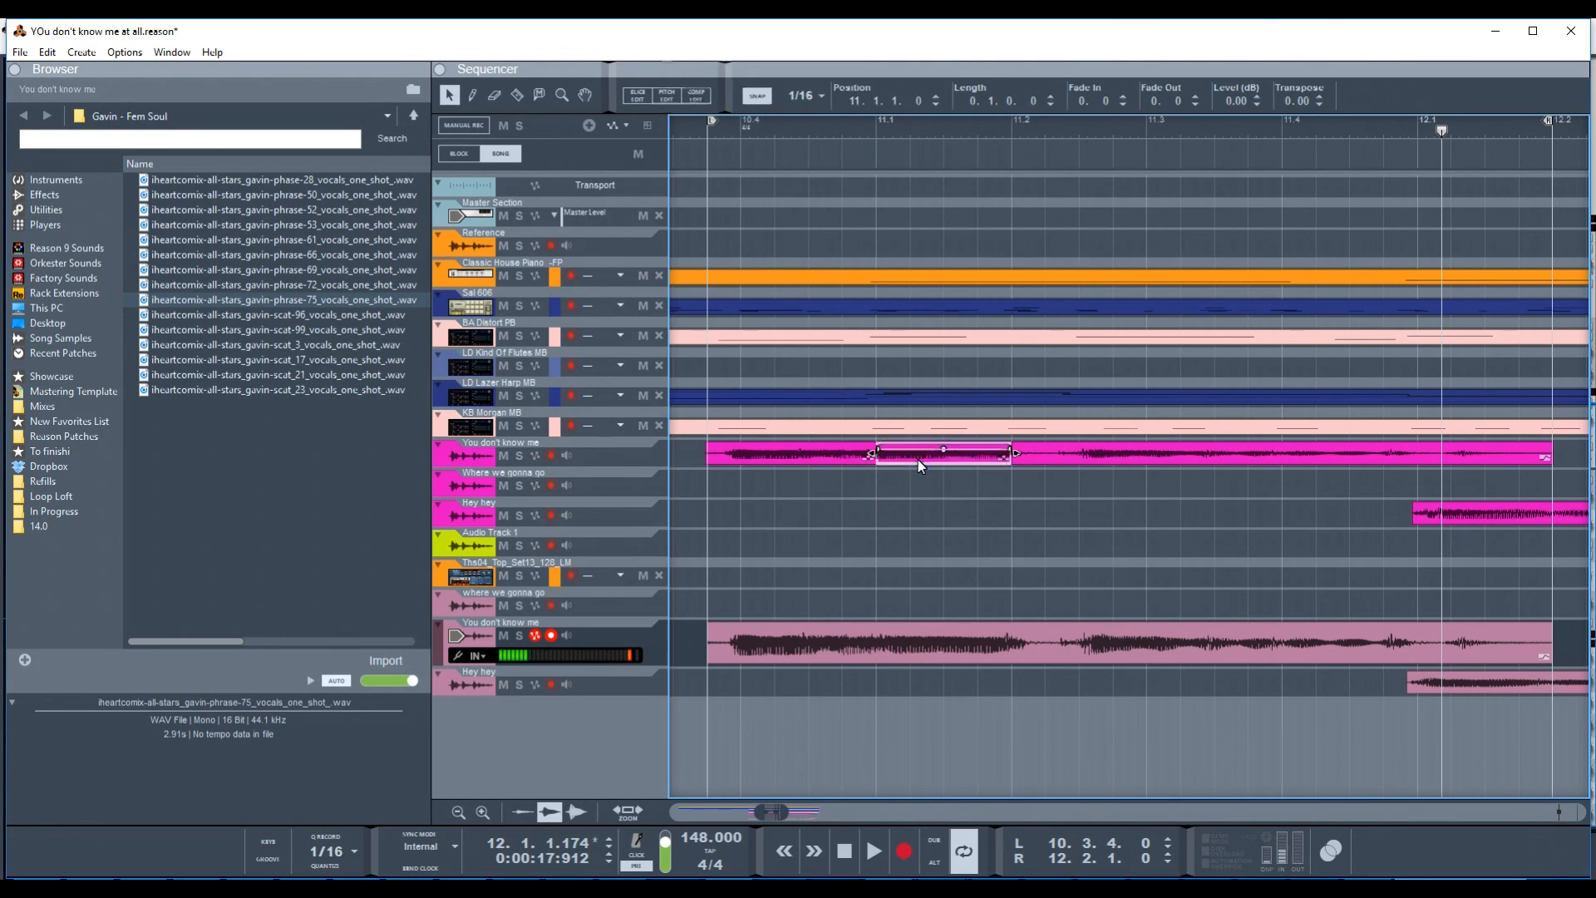
pyautogui.press('Delete')
pyautogui.press('r')
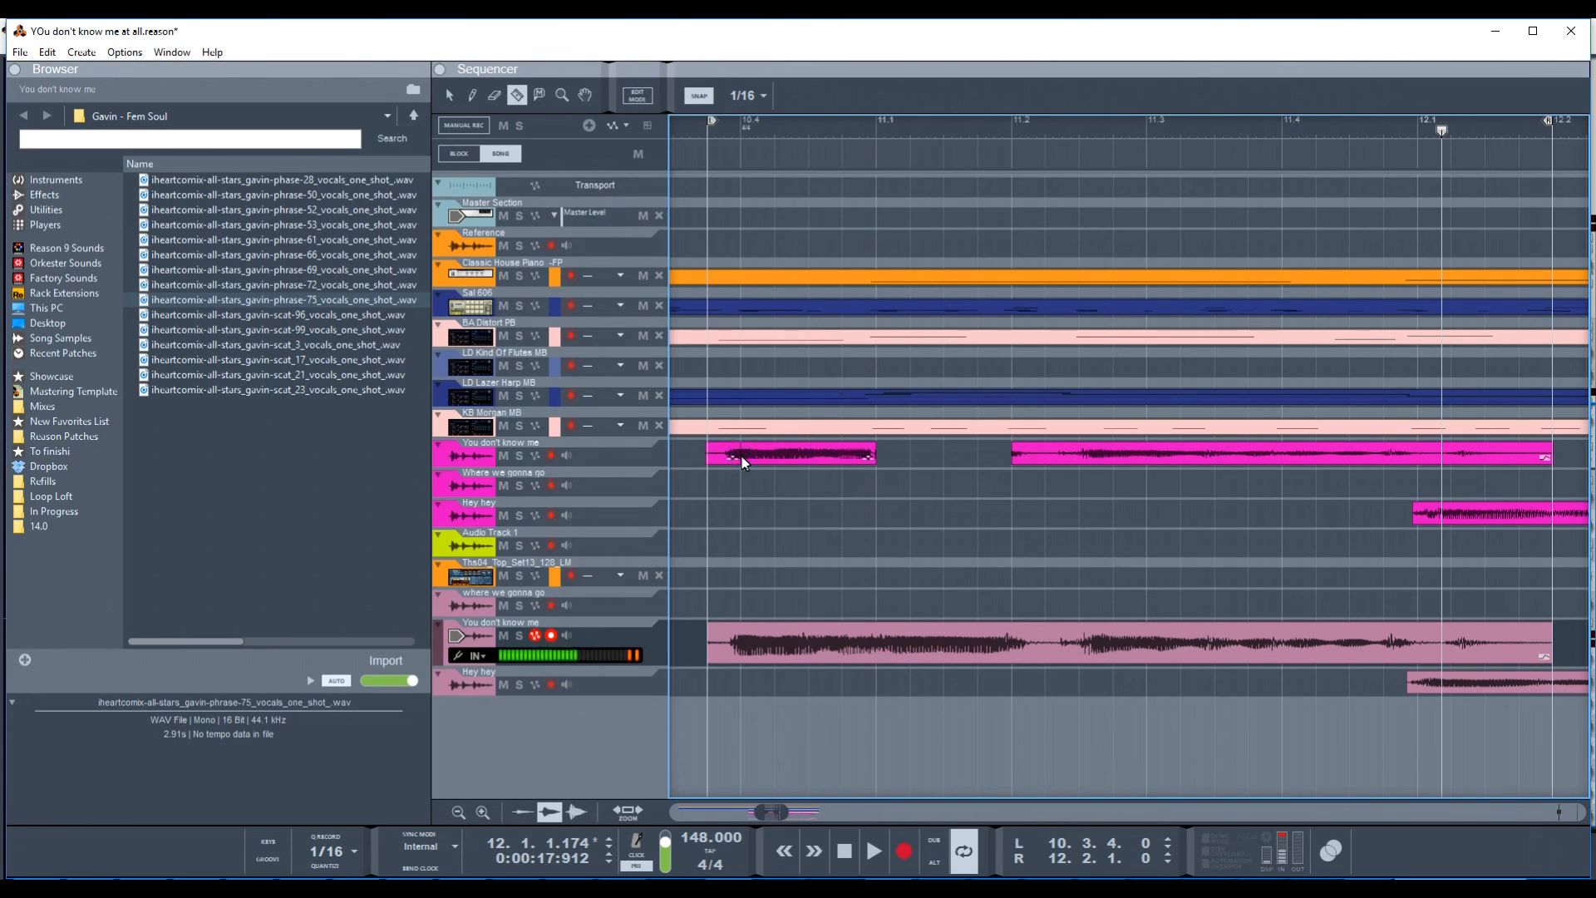
pyautogui.press('q')
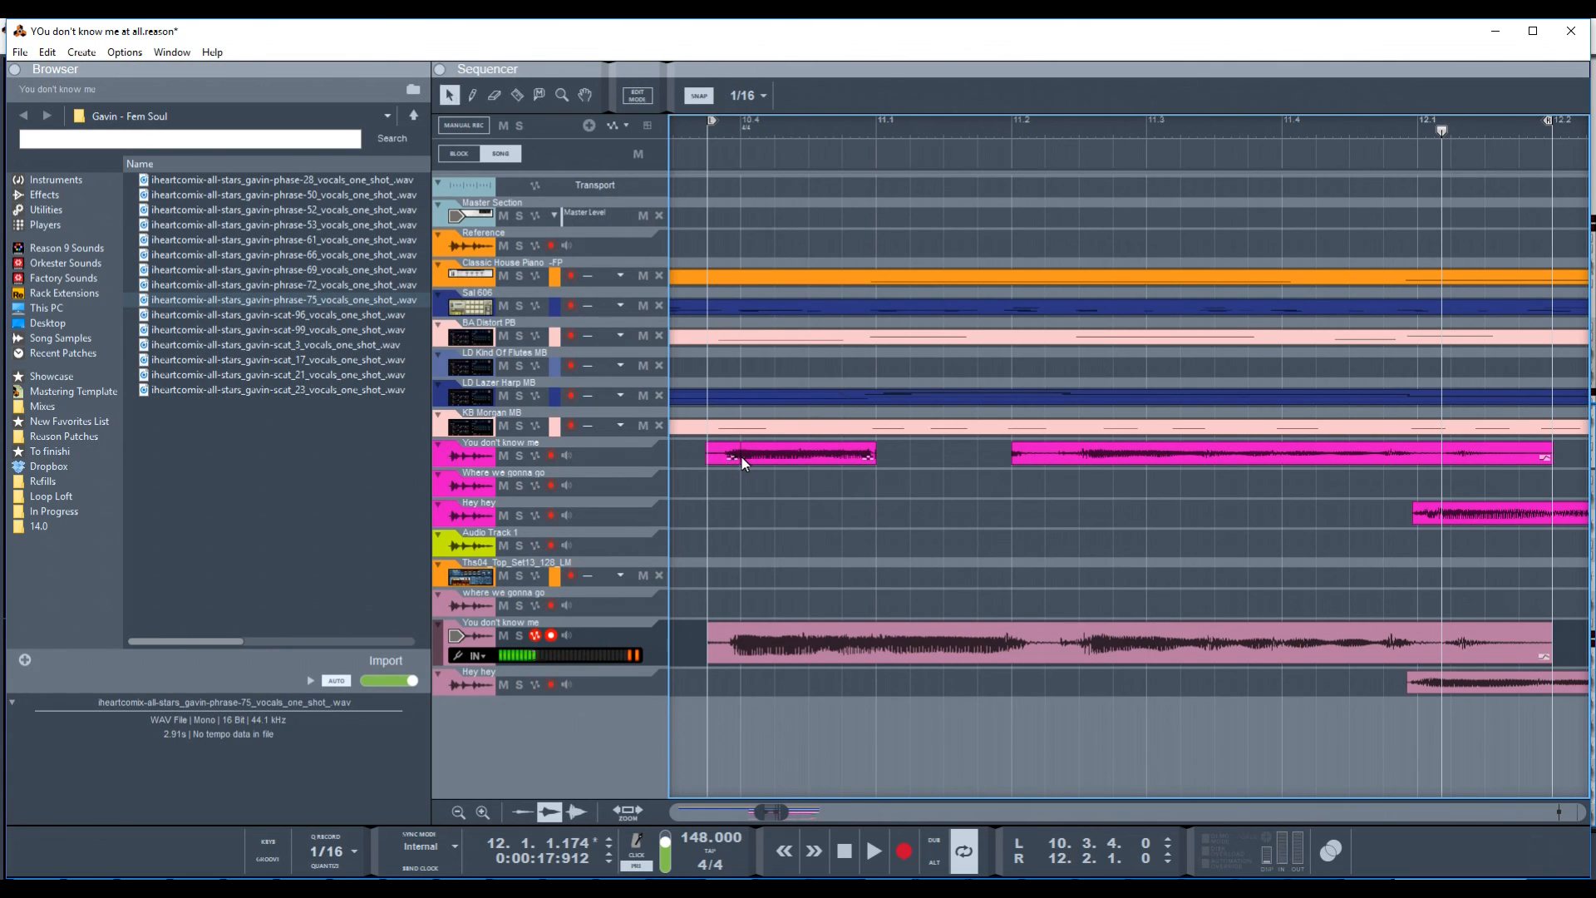
pyautogui.click(757, 456)
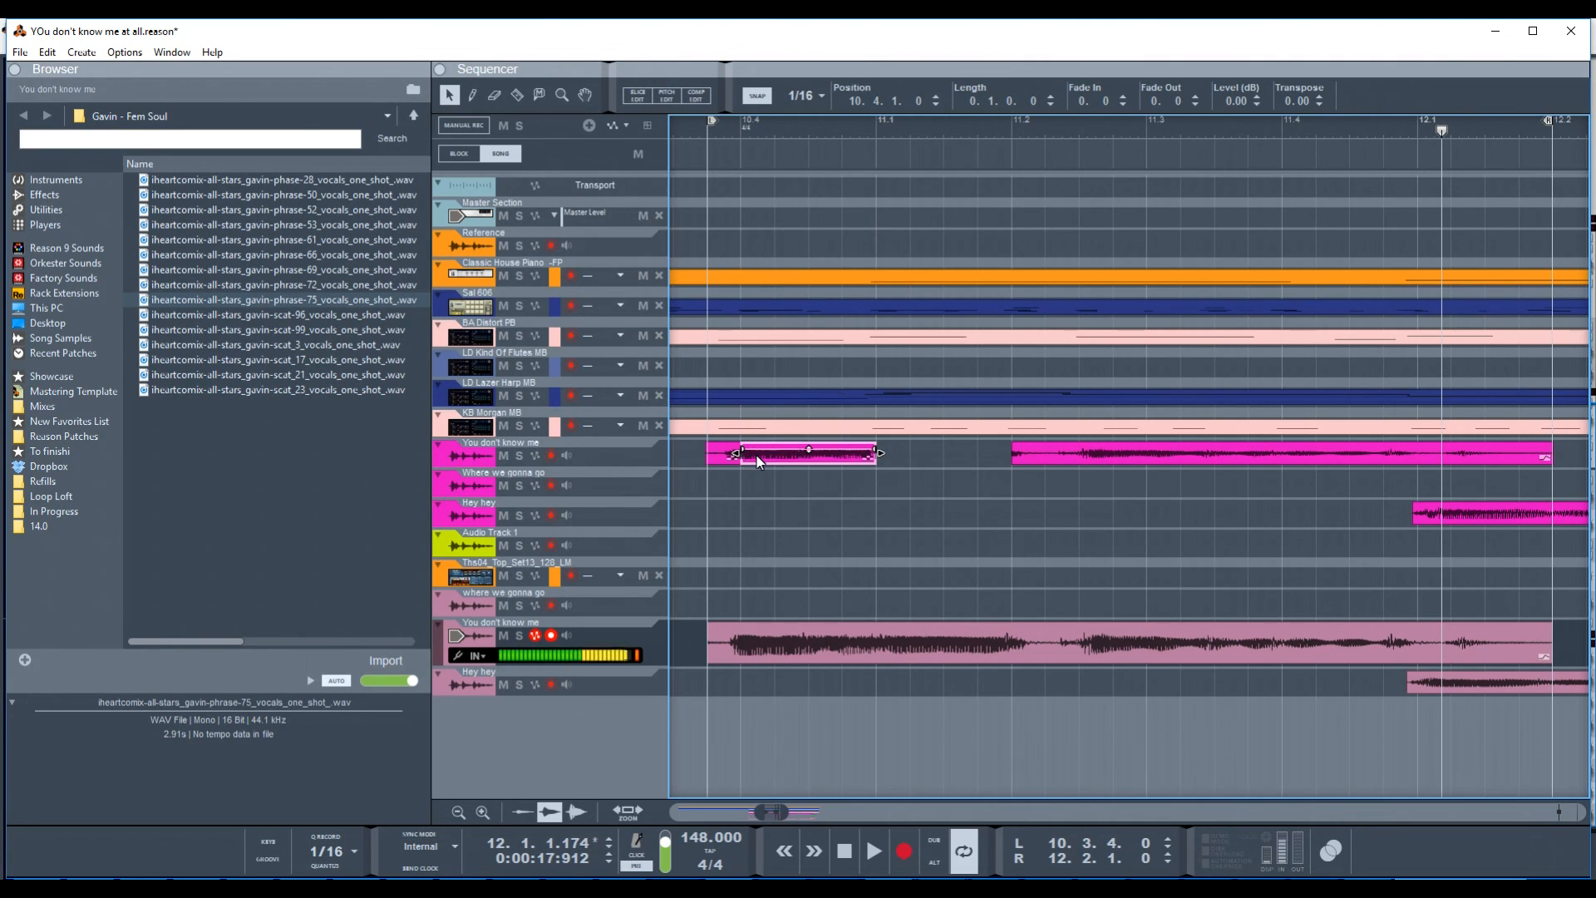
pyautogui.hotkey('ctrl', 'c')
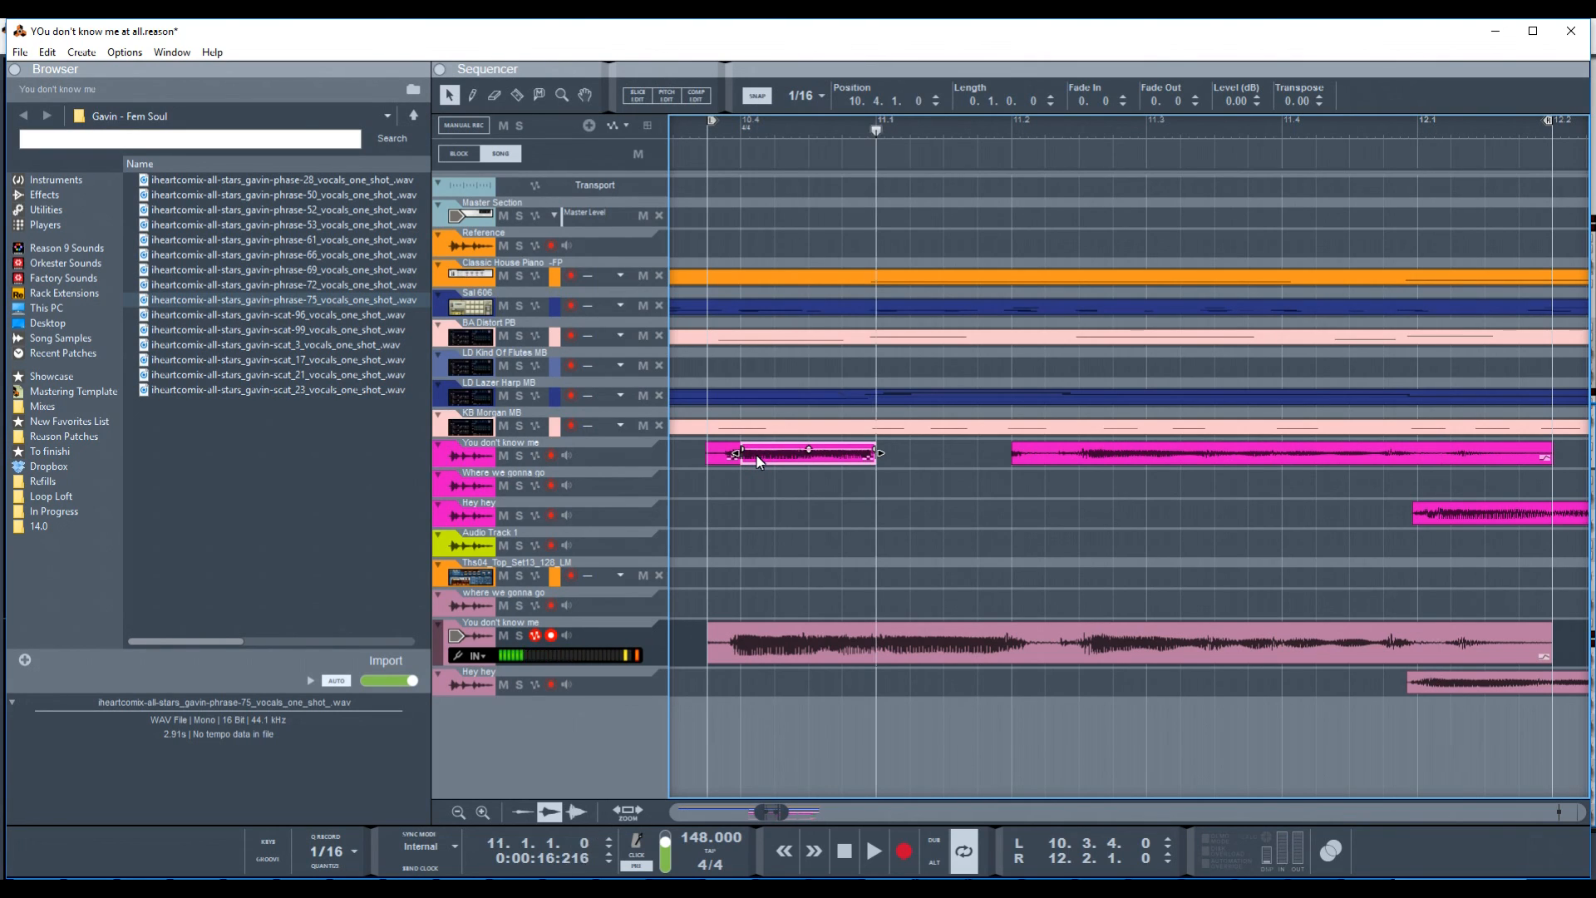
pyautogui.hotkey('ctrl', 'v')
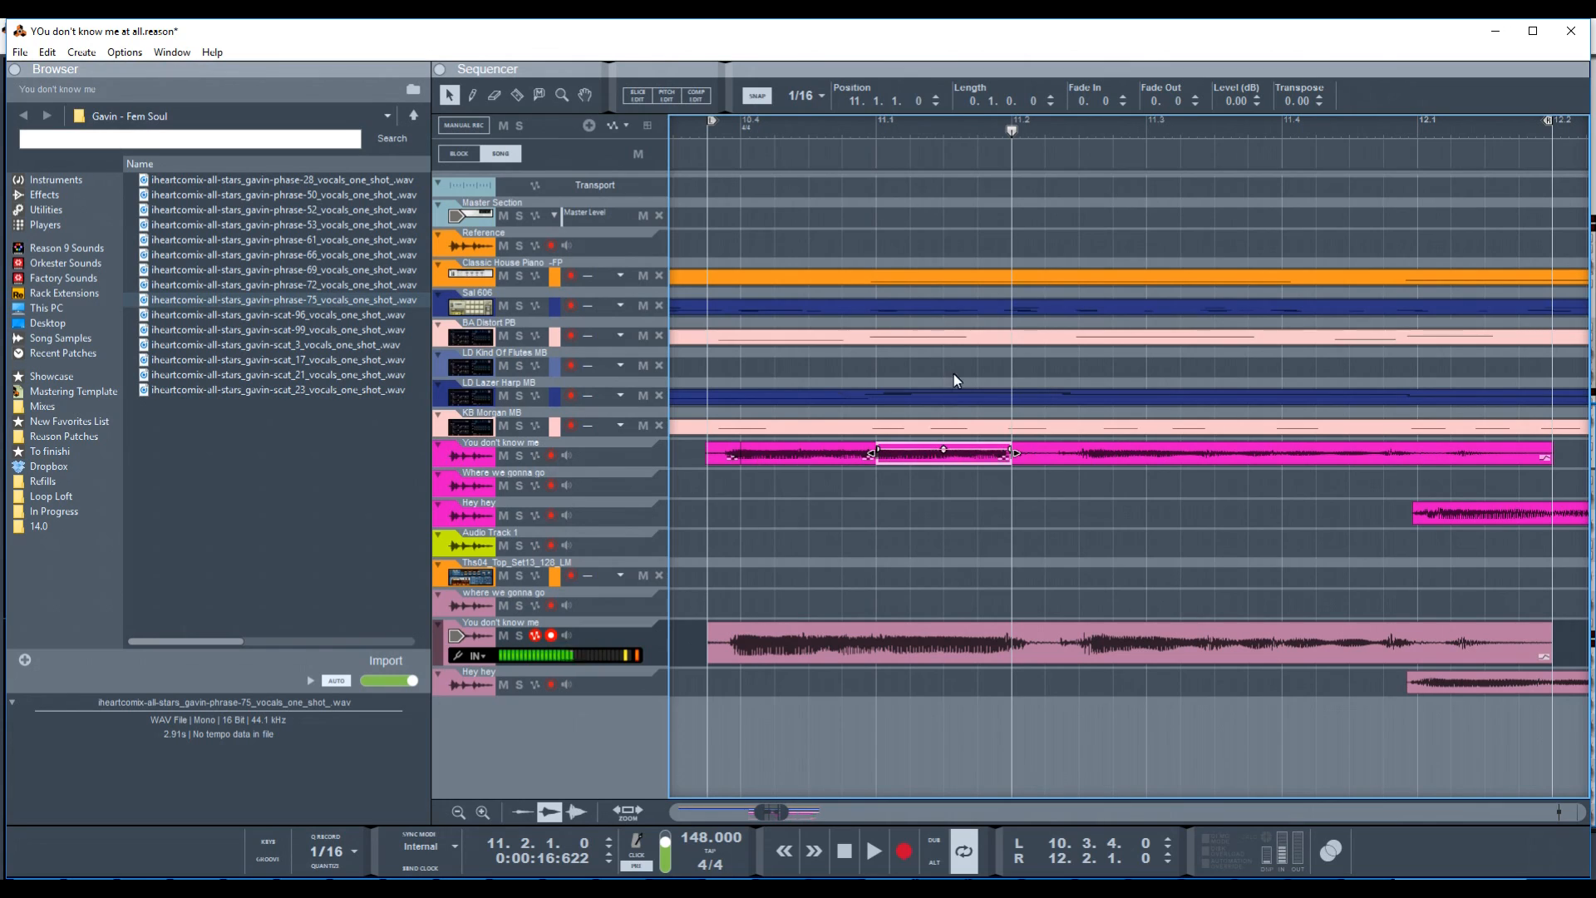
pyautogui.click(706, 133)
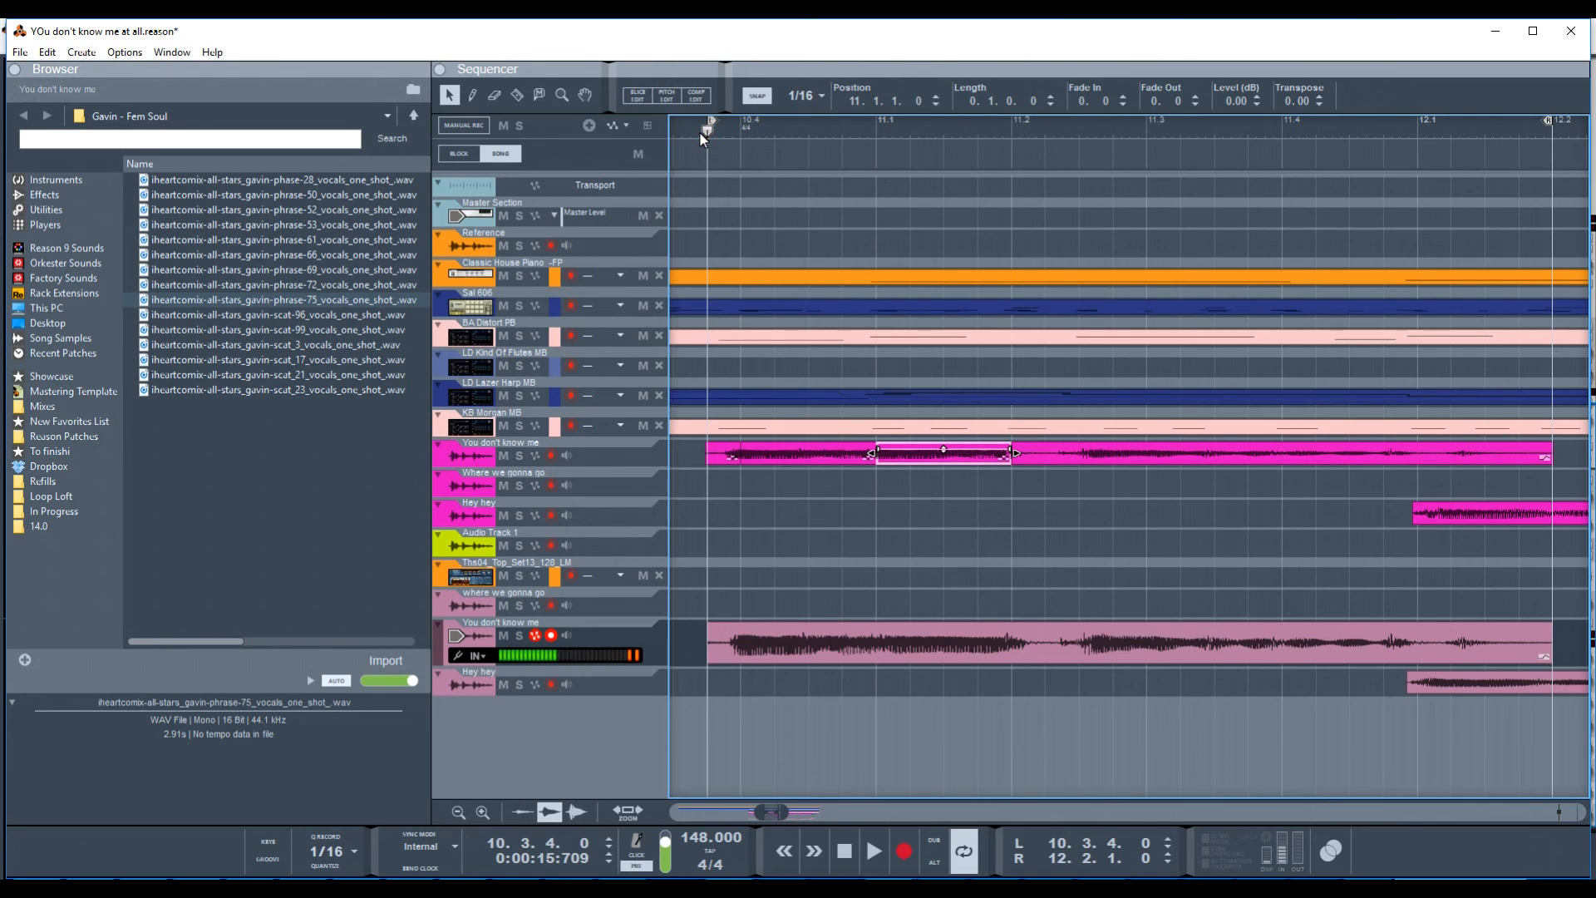
pyautogui.press('space')
pyautogui.press('space')
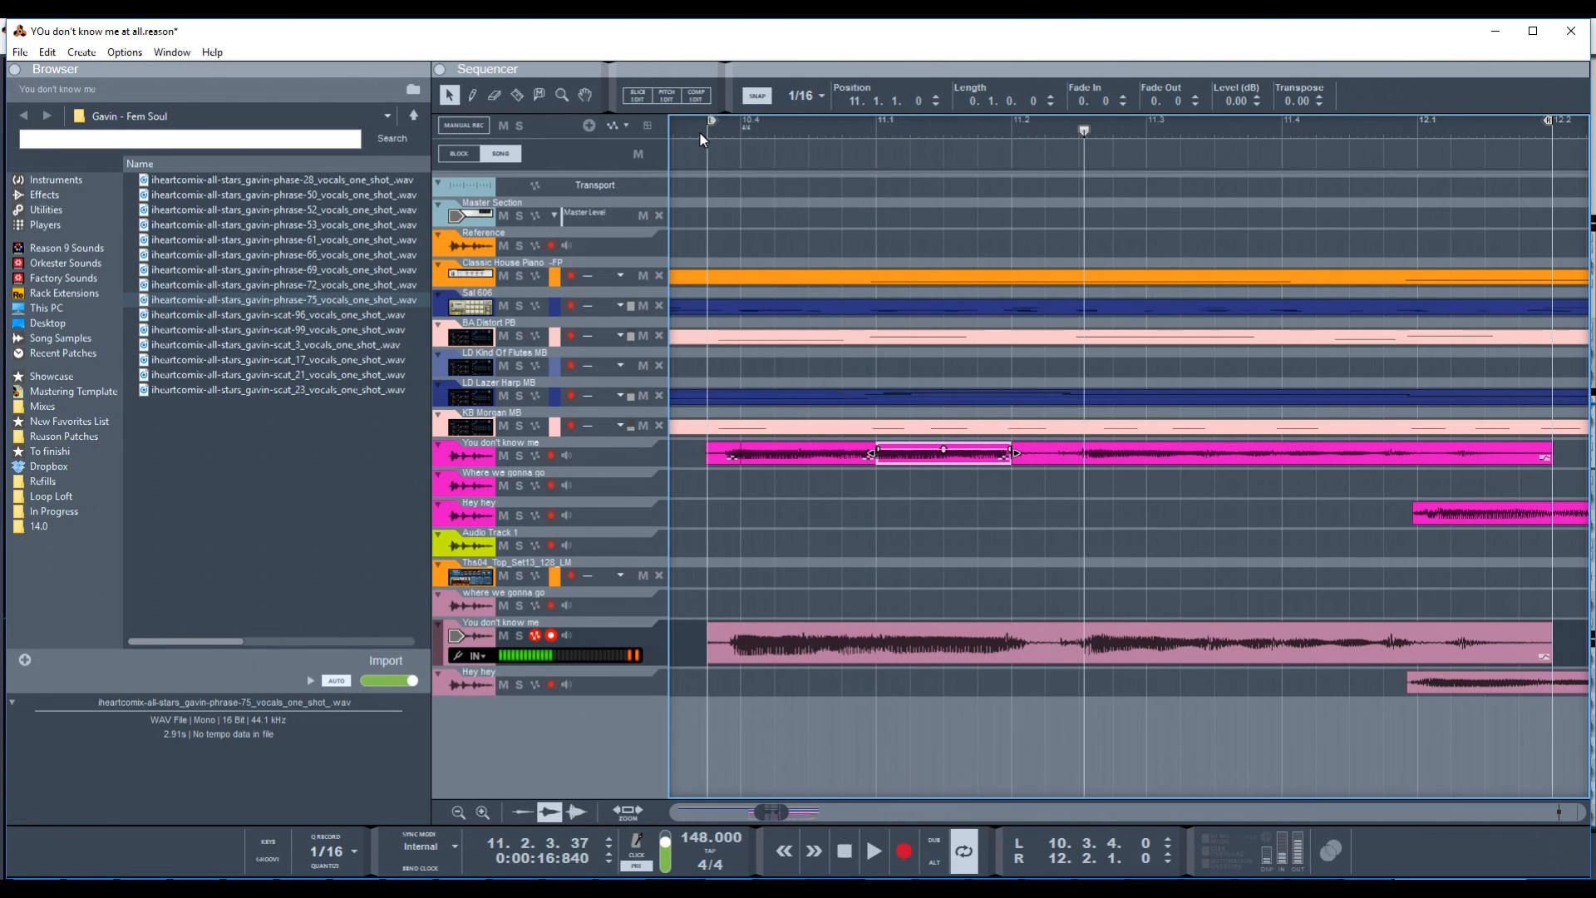
# - Try shortening the slice at 10.4 to 0.0.3.186 with snap off, play it, and undo the trim
pyautogui.moveTo(985, 454); pyautogui.dragTo(850, 455)
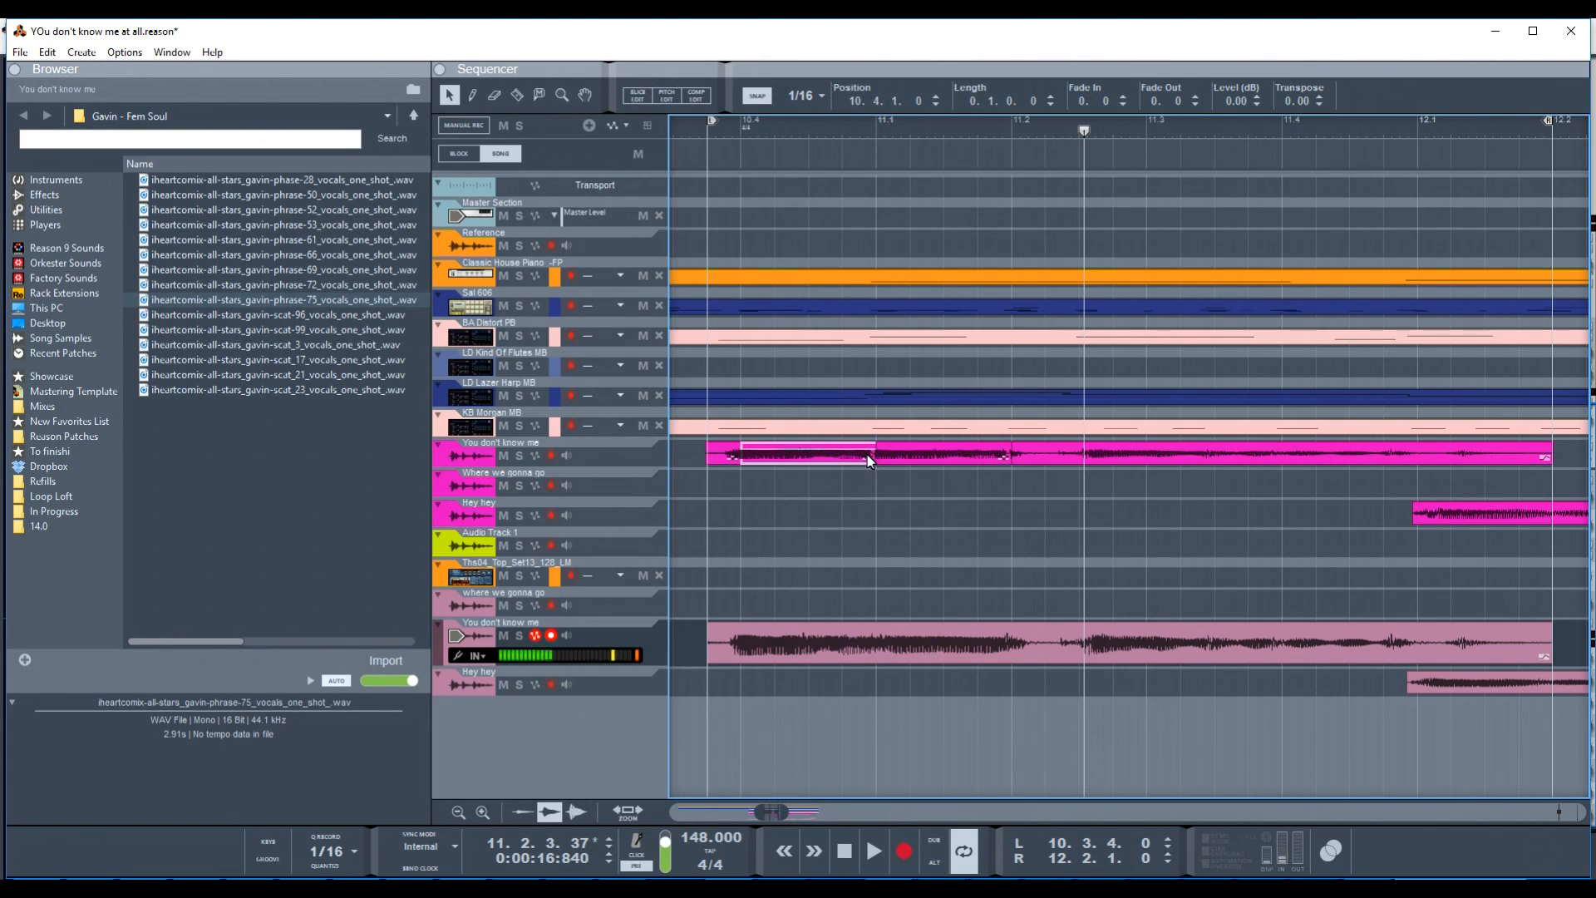
pyautogui.press('s')
pyautogui.moveTo(874, 456); pyautogui.dragTo(866, 455)
pyautogui.click(710, 134)
pyautogui.press('space')
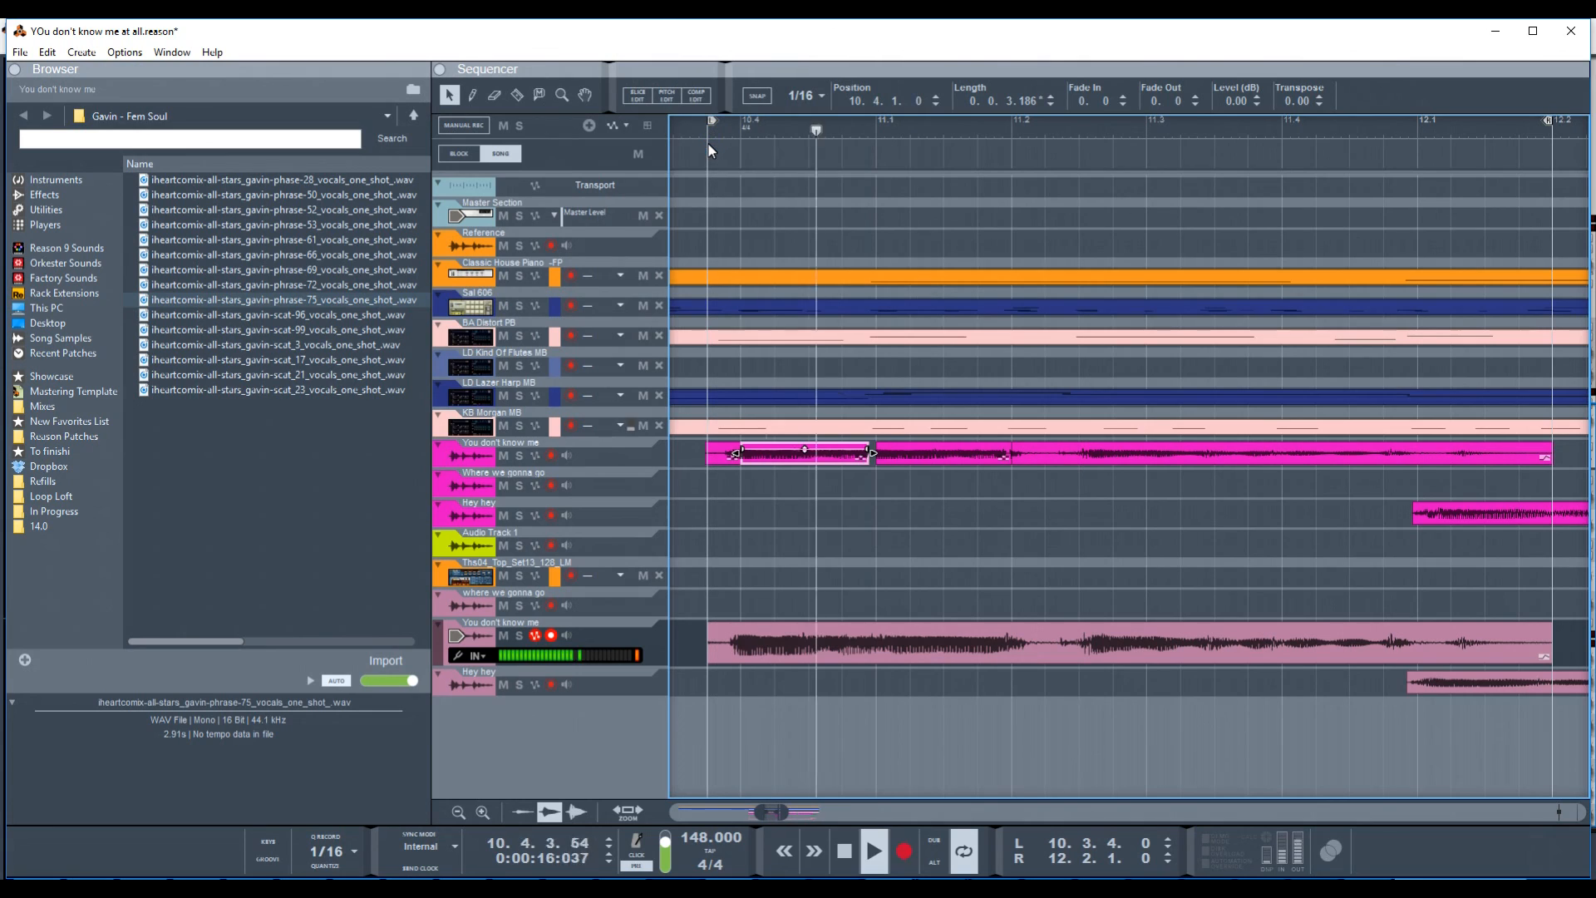
pyautogui.press('space')
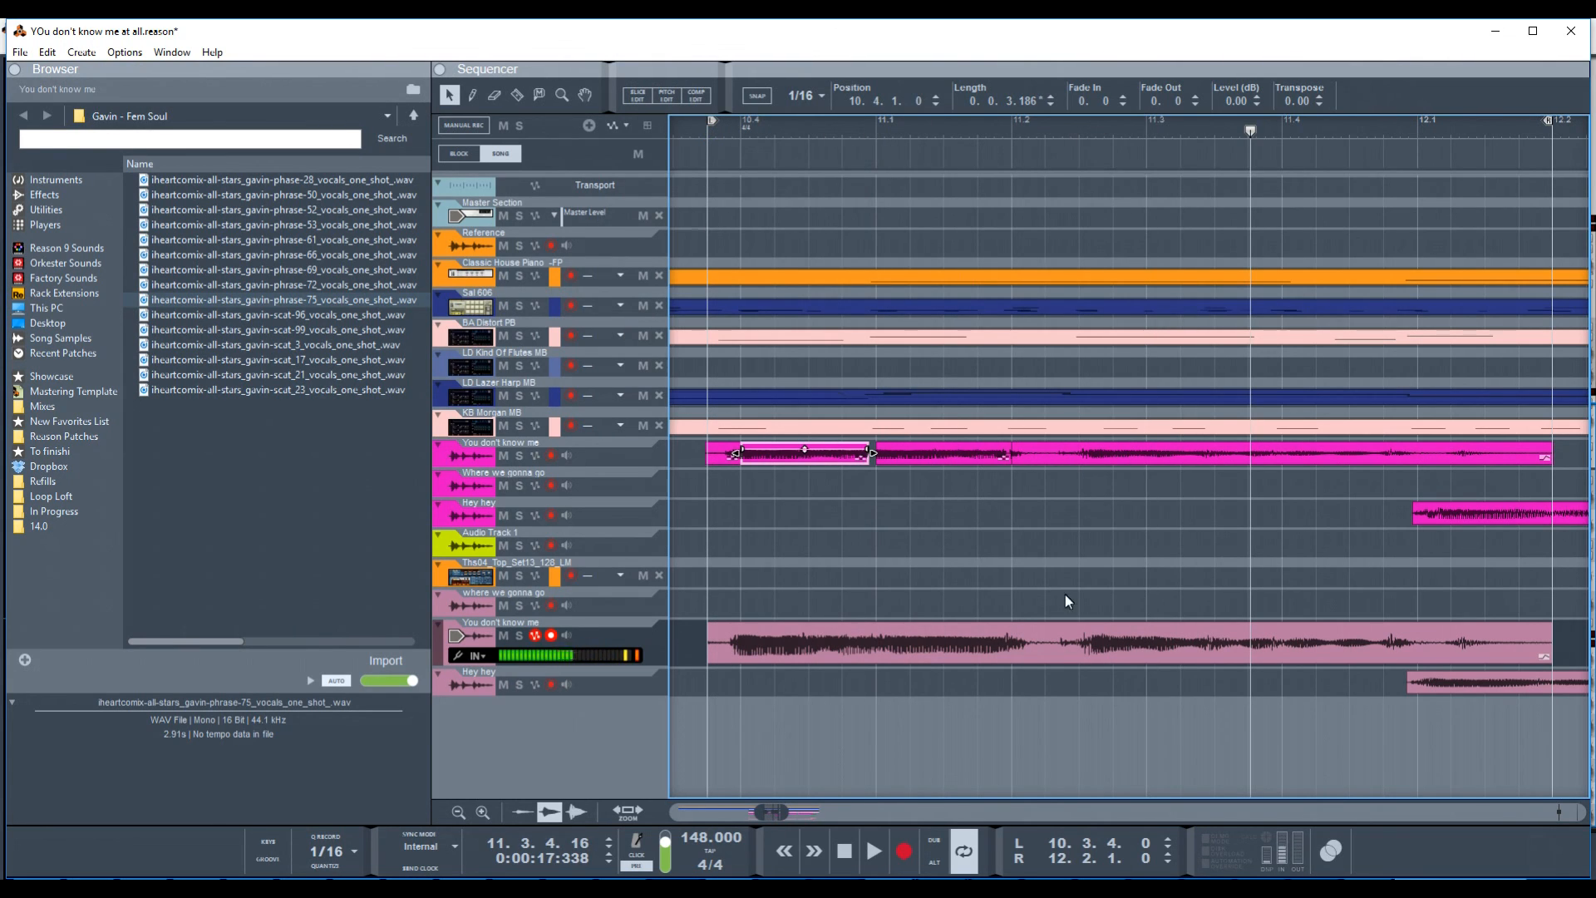
pyautogui.hotkey('ctrl', 'z')
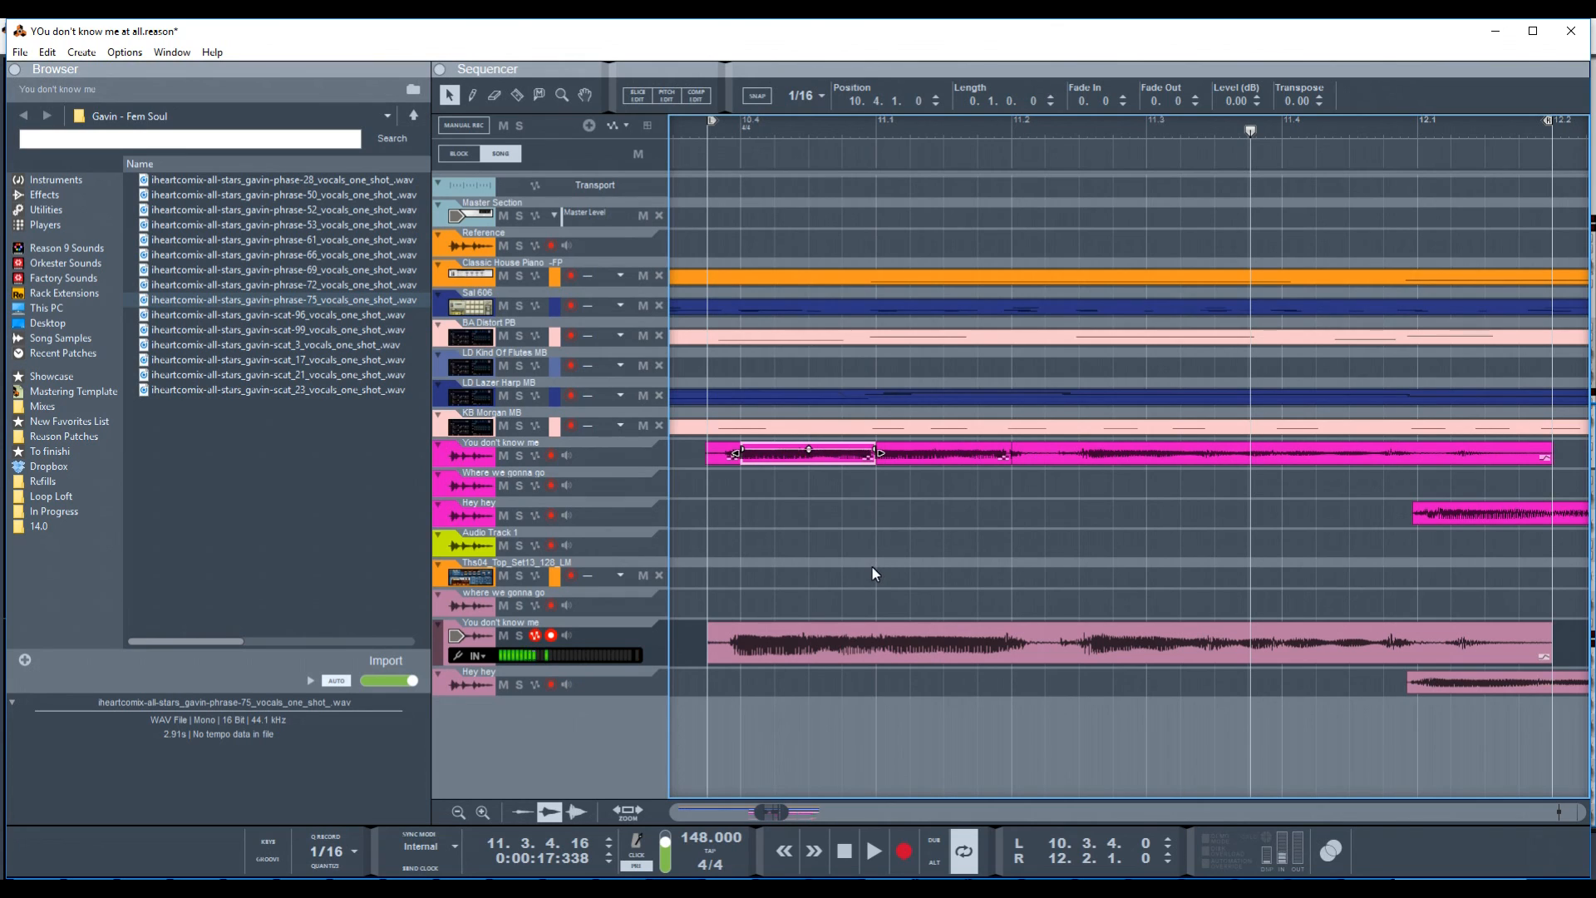
# - Undo the pasted slice, the split at 10.4 and the deletion of the slice at 11.1
pyautogui.click(862, 651)
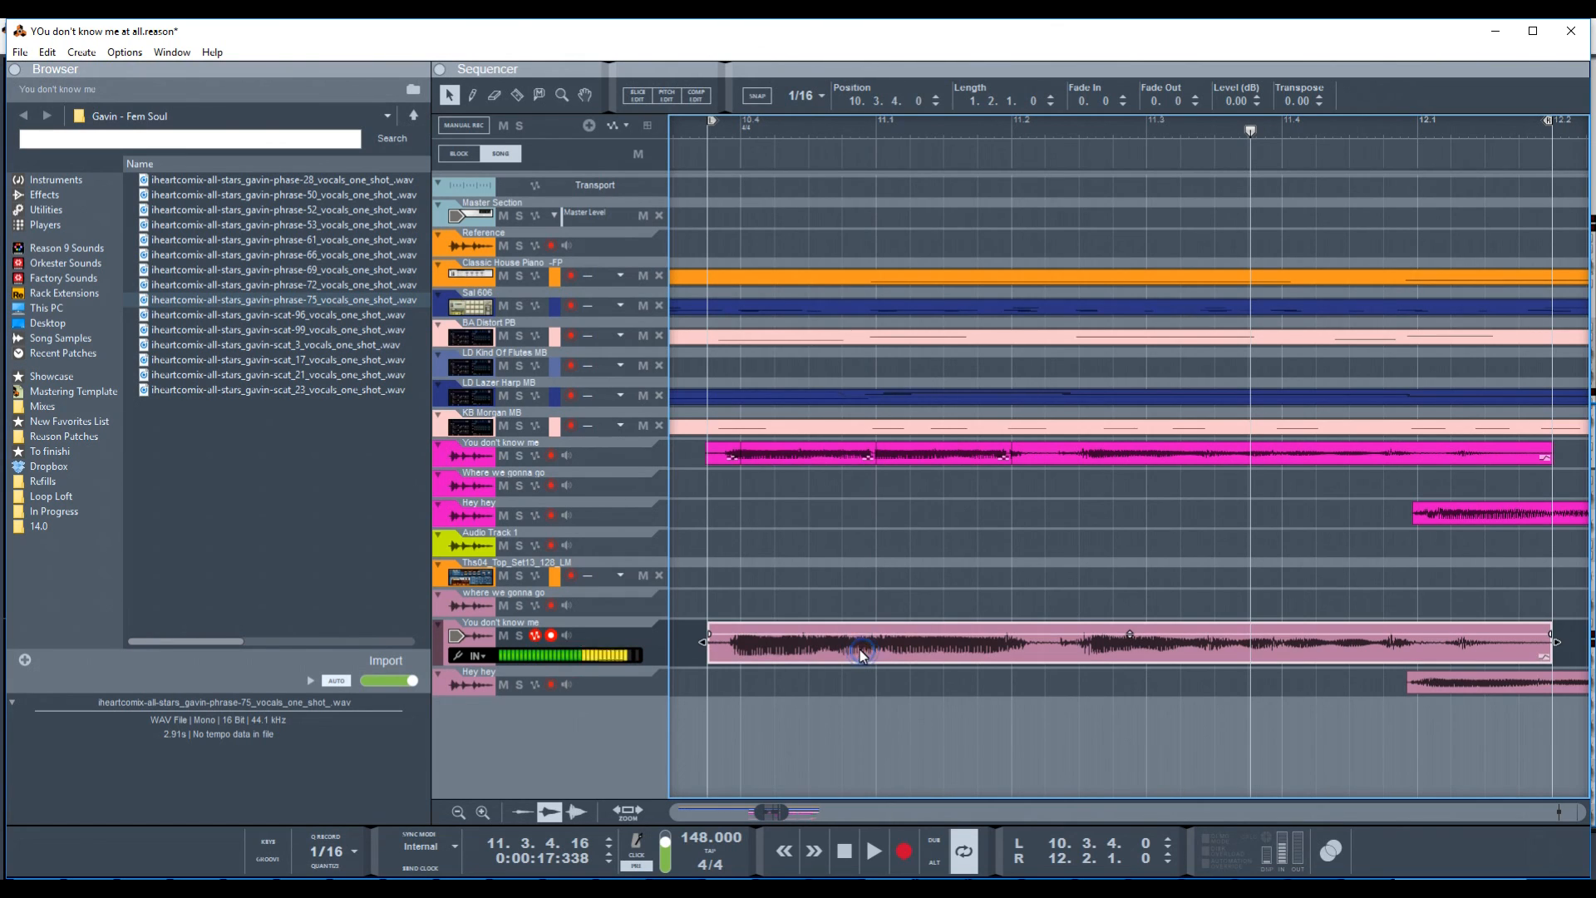
pyautogui.hotkey('ctrl', 'z')
pyautogui.hotkey('ctrl', 'z')
pyautogui.hotkey('ctrl', 'z')
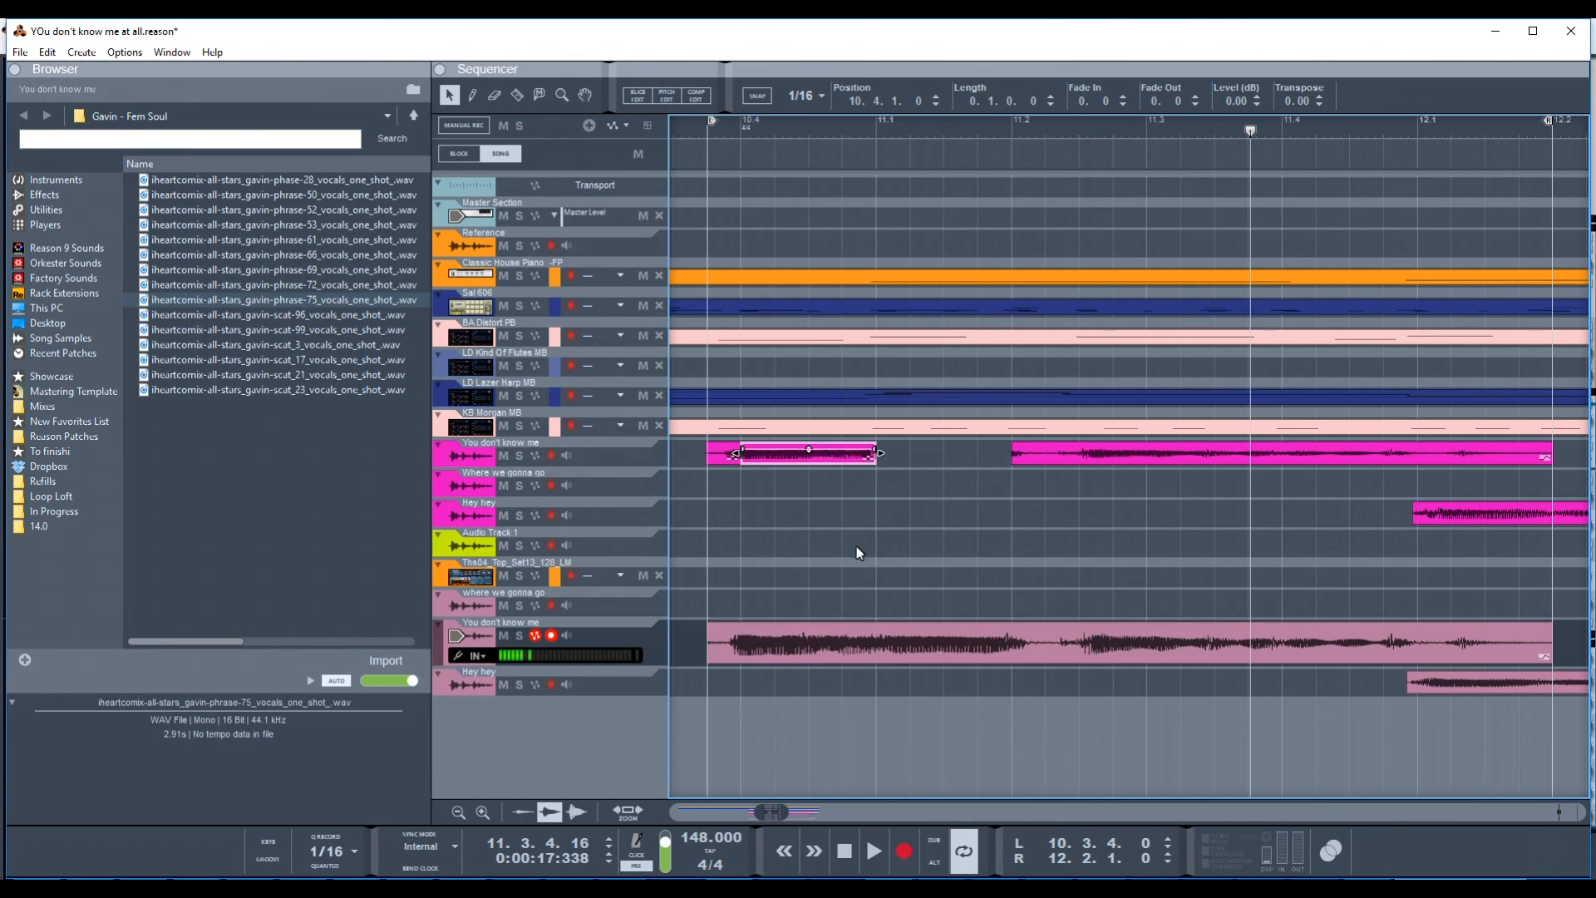
# - Try splitting the second clip of the lower "You don't know me" track at 11.1 with the Razor tool, and undo the split
pyautogui.click(856, 636)
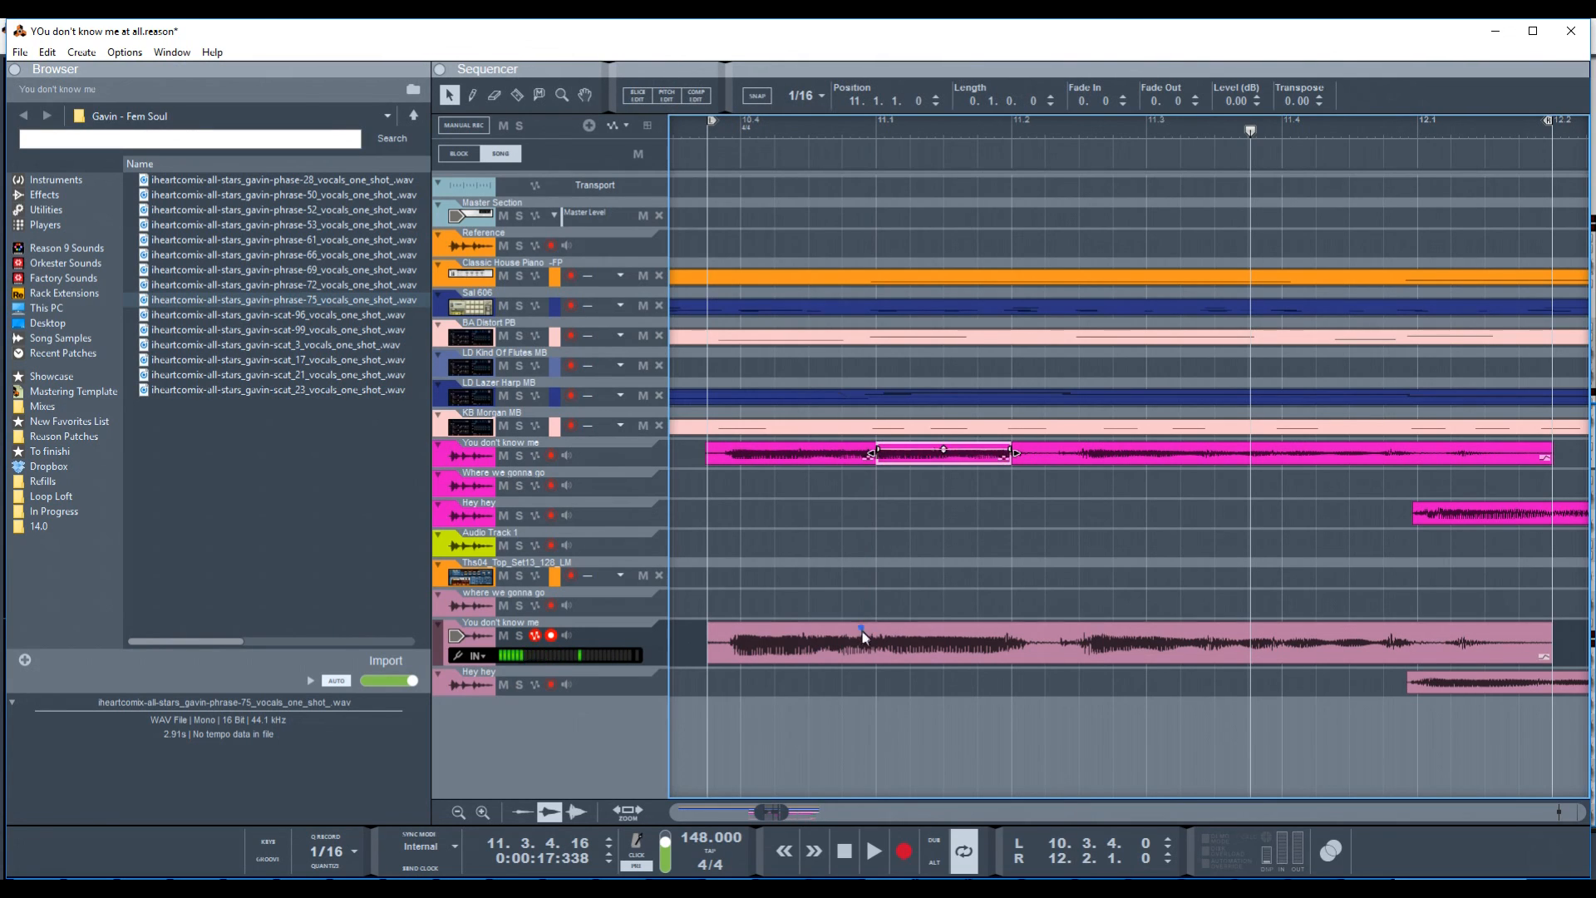
pyautogui.press('r')
pyautogui.click(874, 636)
pyautogui.hotkey('ctrl', 'z')
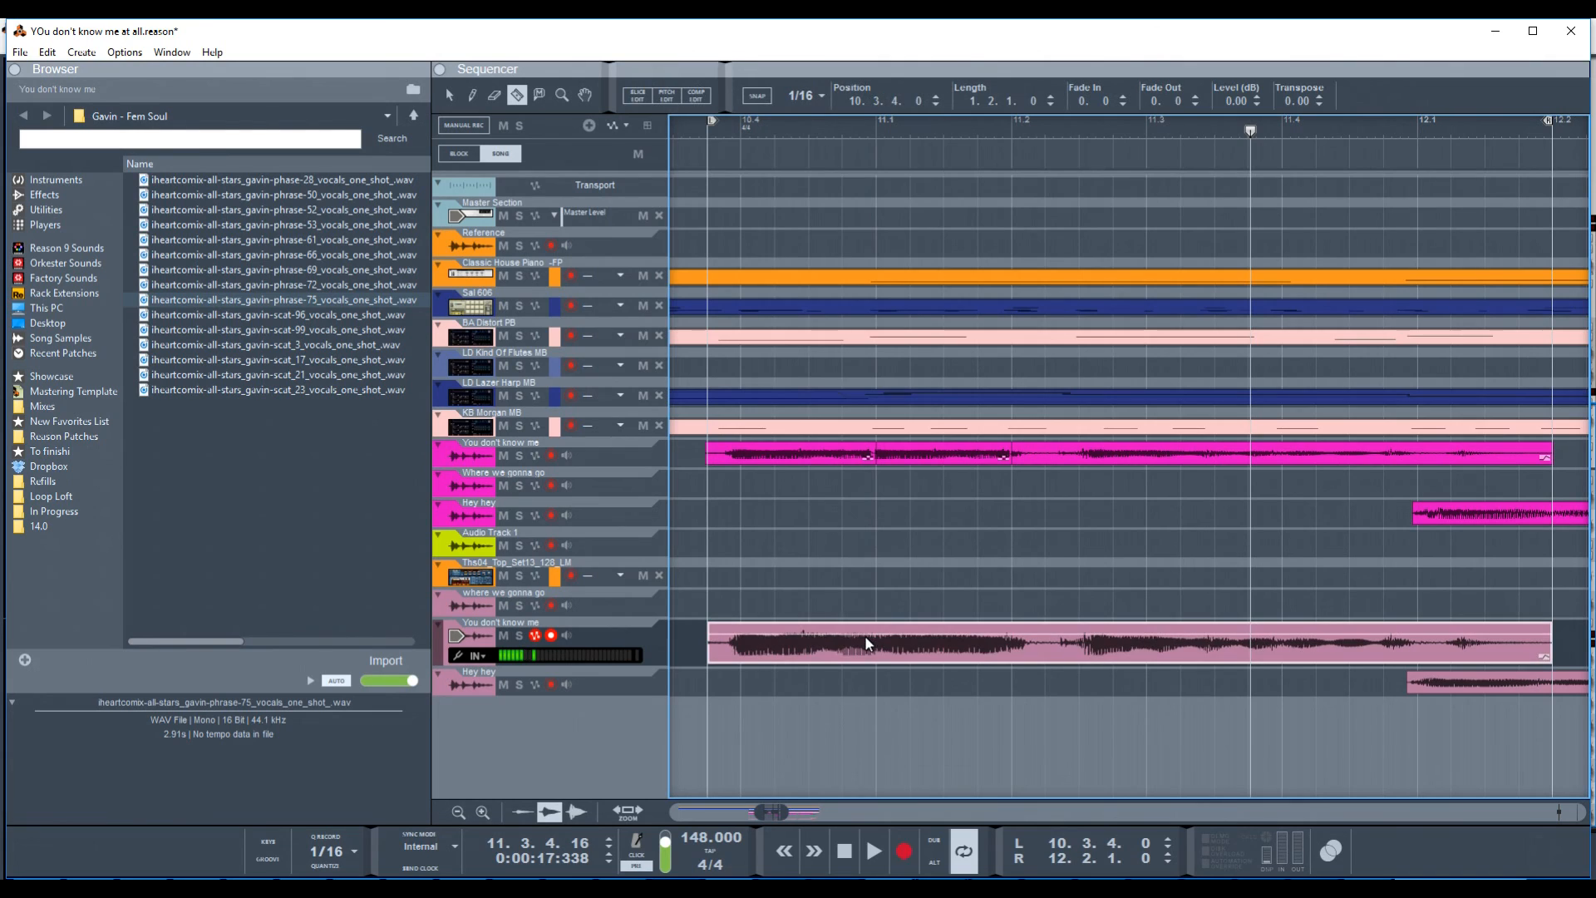
# - Undo one more edit and split the second clip of the lower "You don't know me" track at 11.1 with the Razor tool
pyautogui.hotkey('ctrl', 'z')
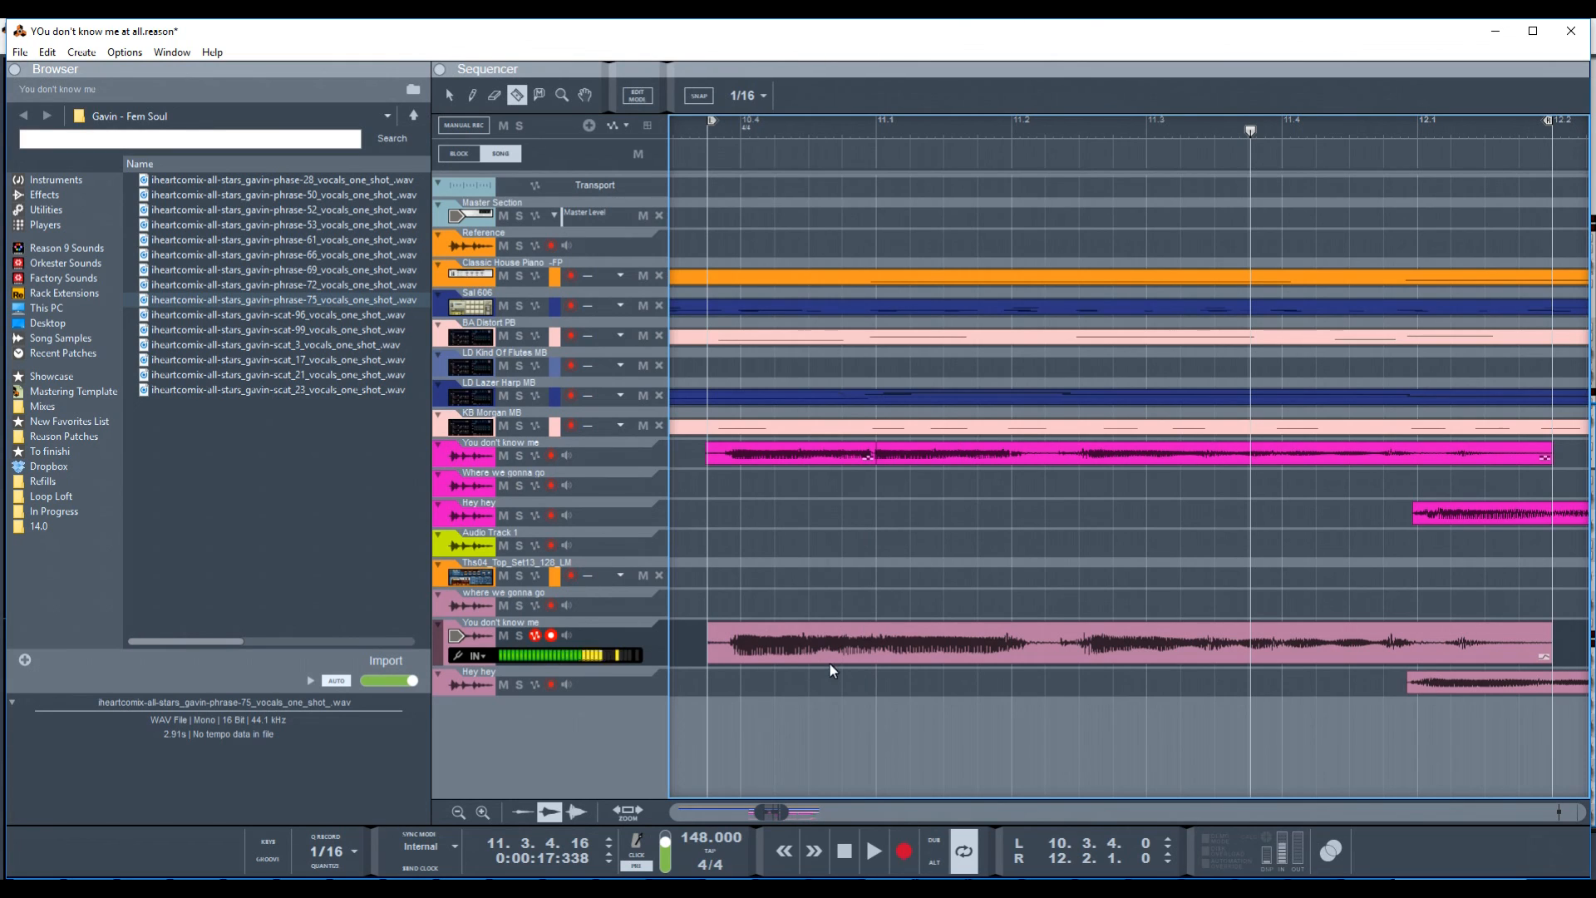
pyautogui.press('q')
pyautogui.click(835, 635)
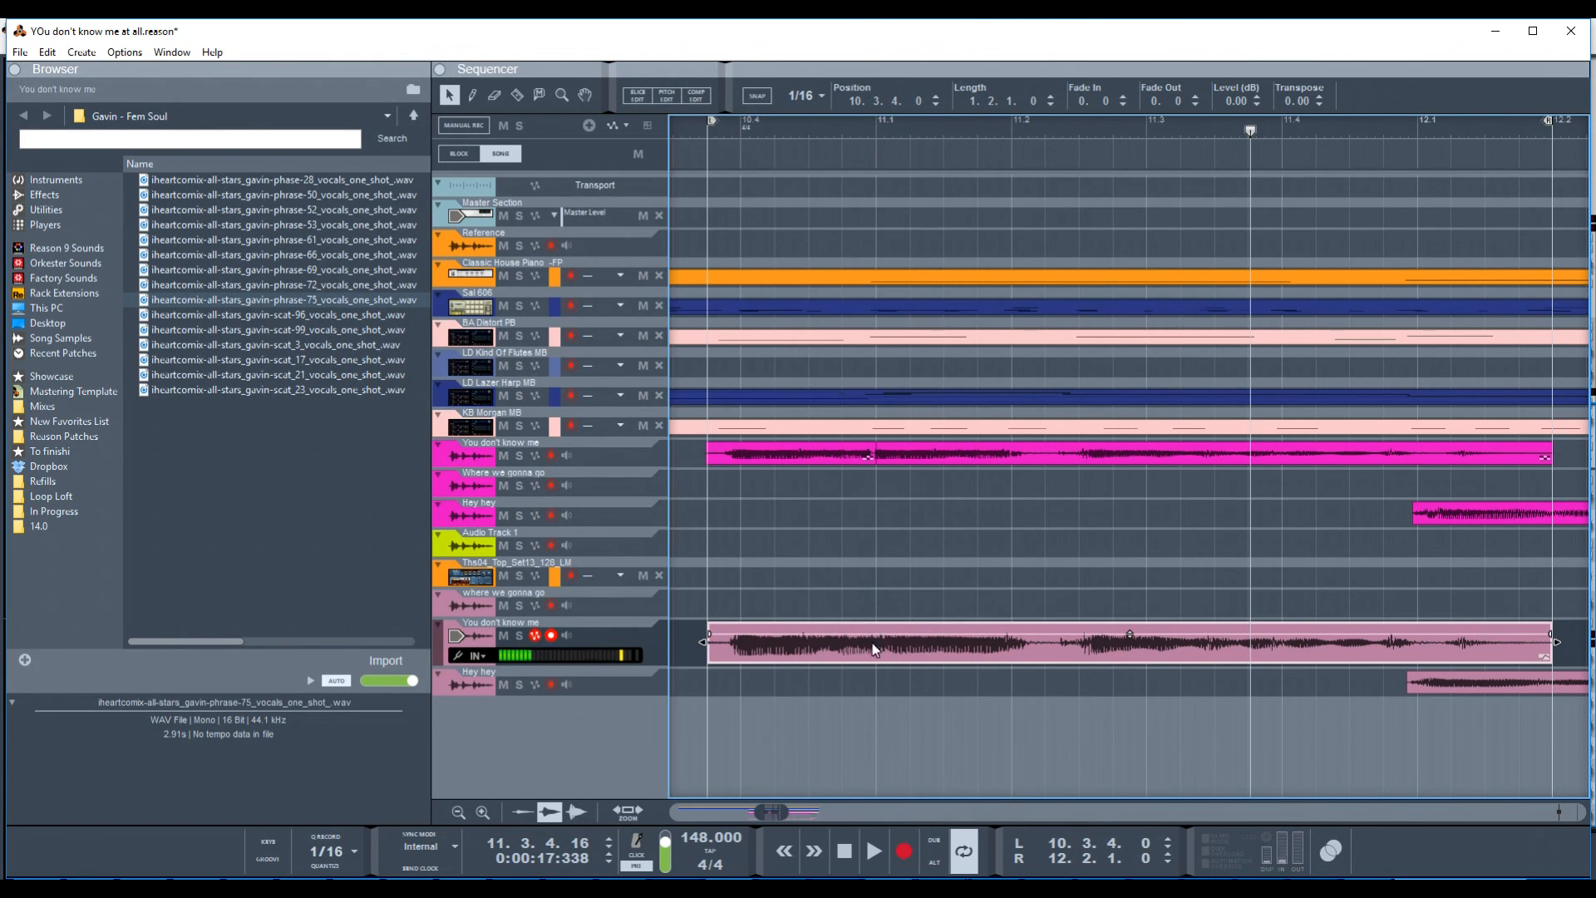
pyautogui.press('r')
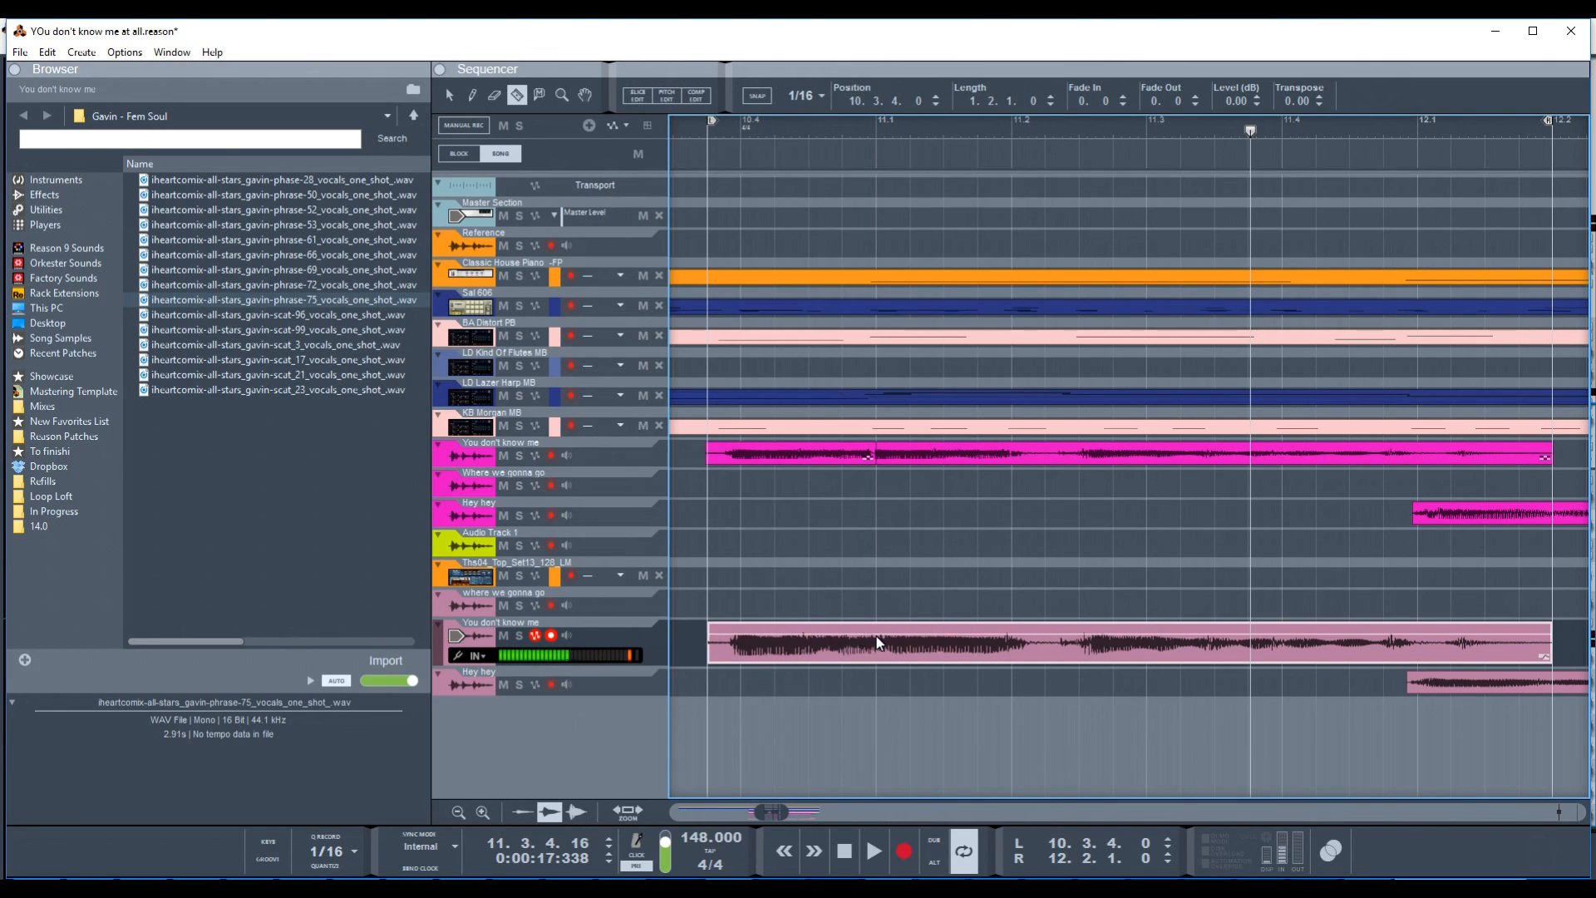
pyautogui.click(875, 635)
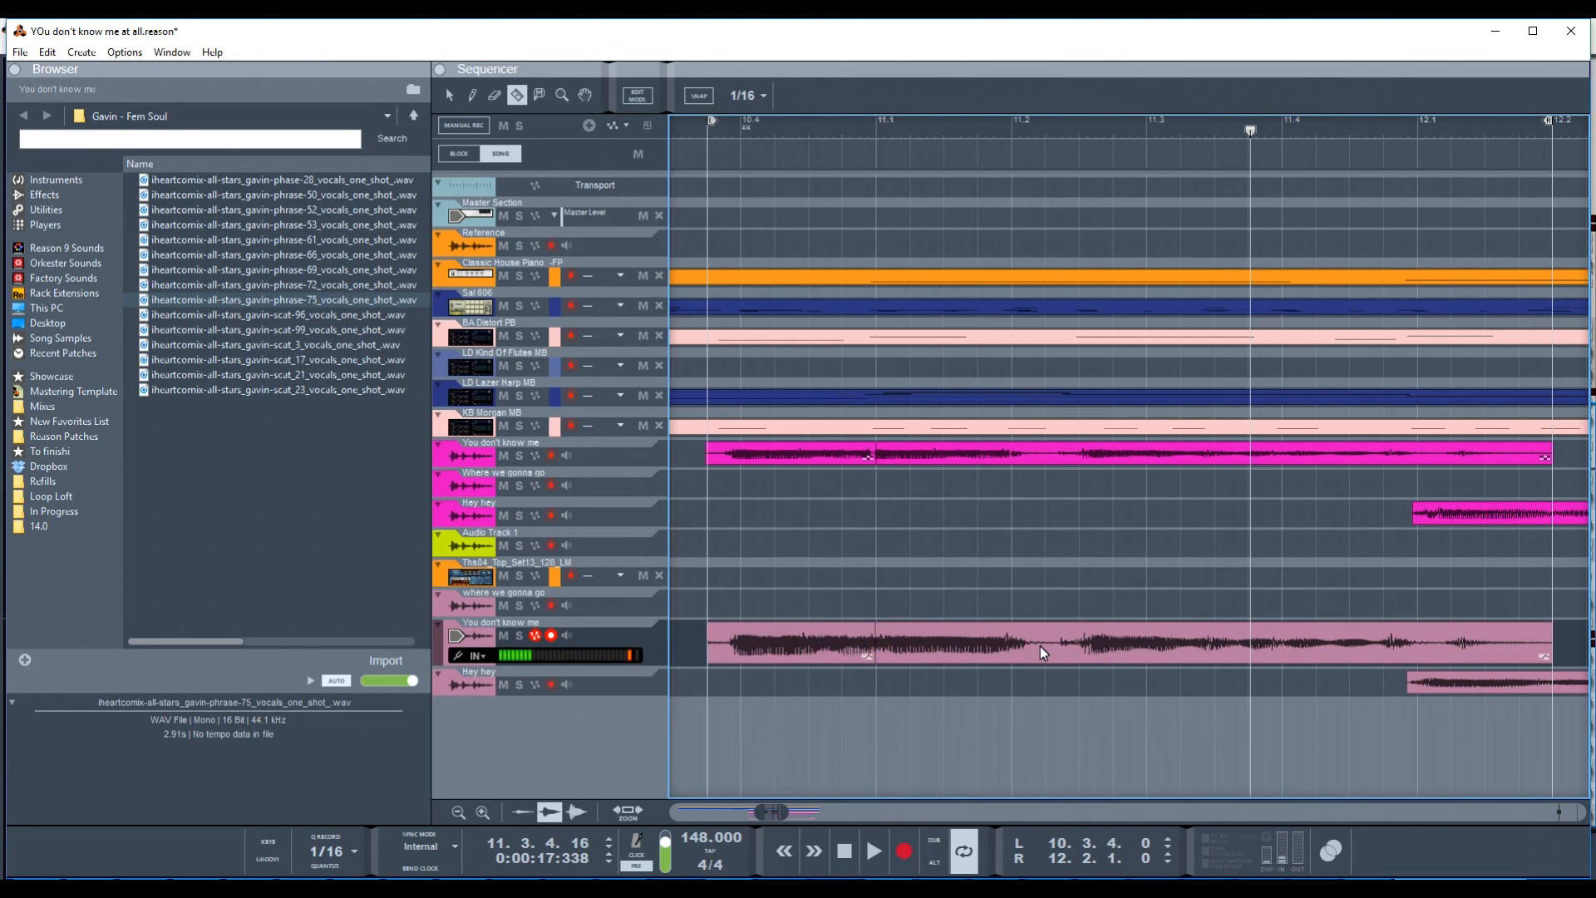
# - Redo the Razor split at 11.2 with snap on and delete the slice between 11.1 and 11.2
pyautogui.click(1011, 642)
pyautogui.hotkey('ctrl', 'z')
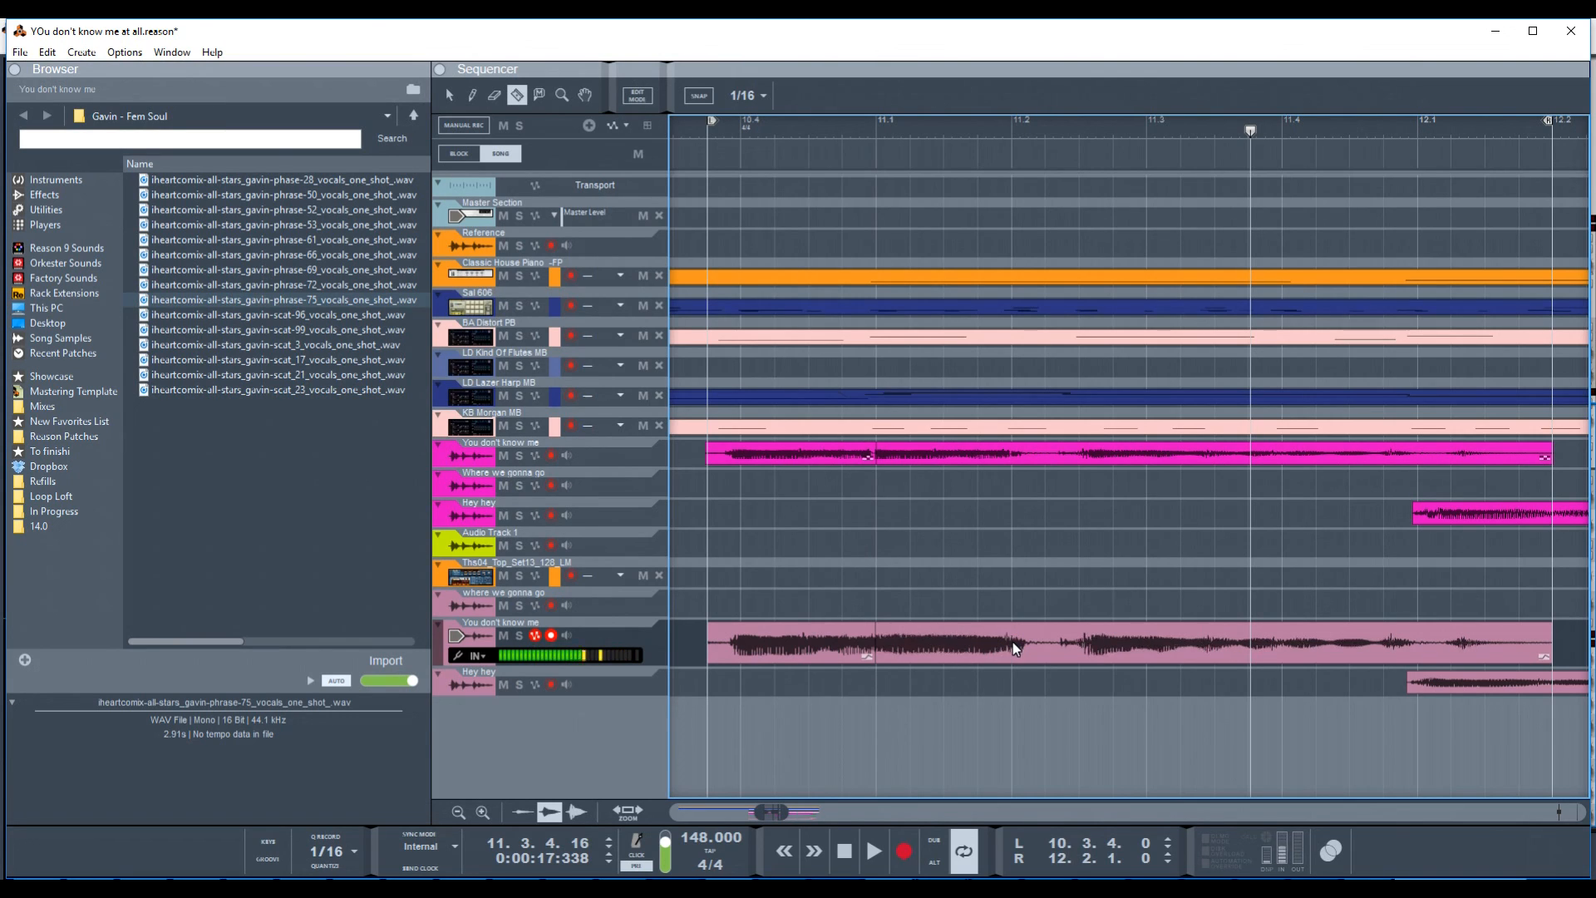
pyautogui.press('s')
pyautogui.click(1013, 641)
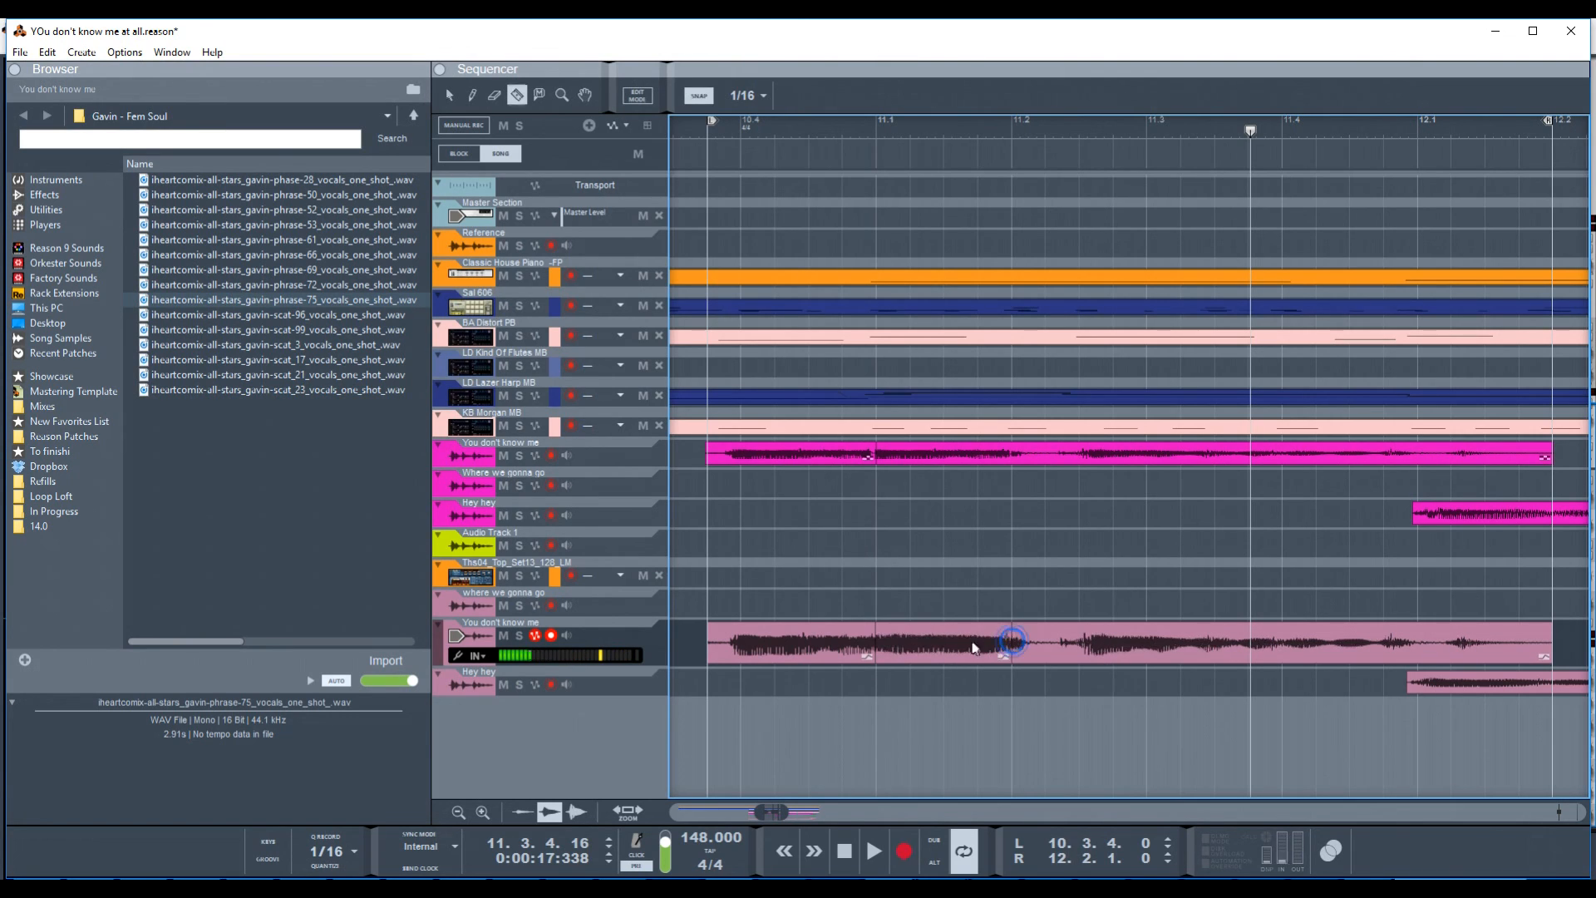
pyautogui.press('q')
pyautogui.click(893, 655)
pyautogui.press('Delete')
# - Split the remaining first piece at 10.4, place a copy of the slice after the cut at 11.1, and play it back
pyautogui.press('r')
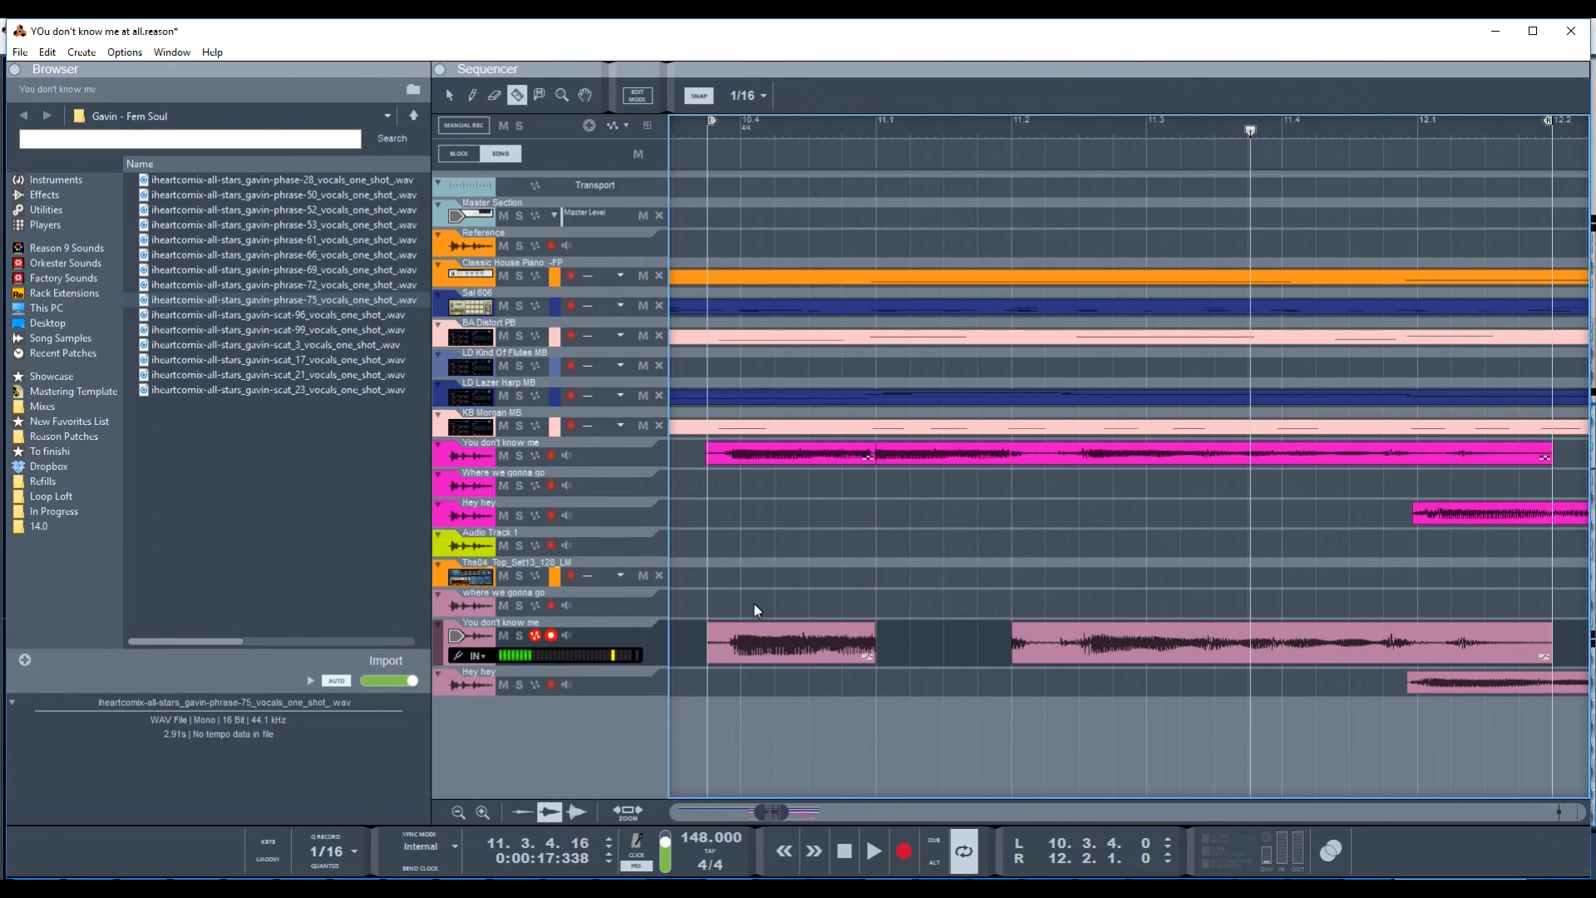
pyautogui.click(740, 630)
pyautogui.press('q')
pyautogui.click(752, 644)
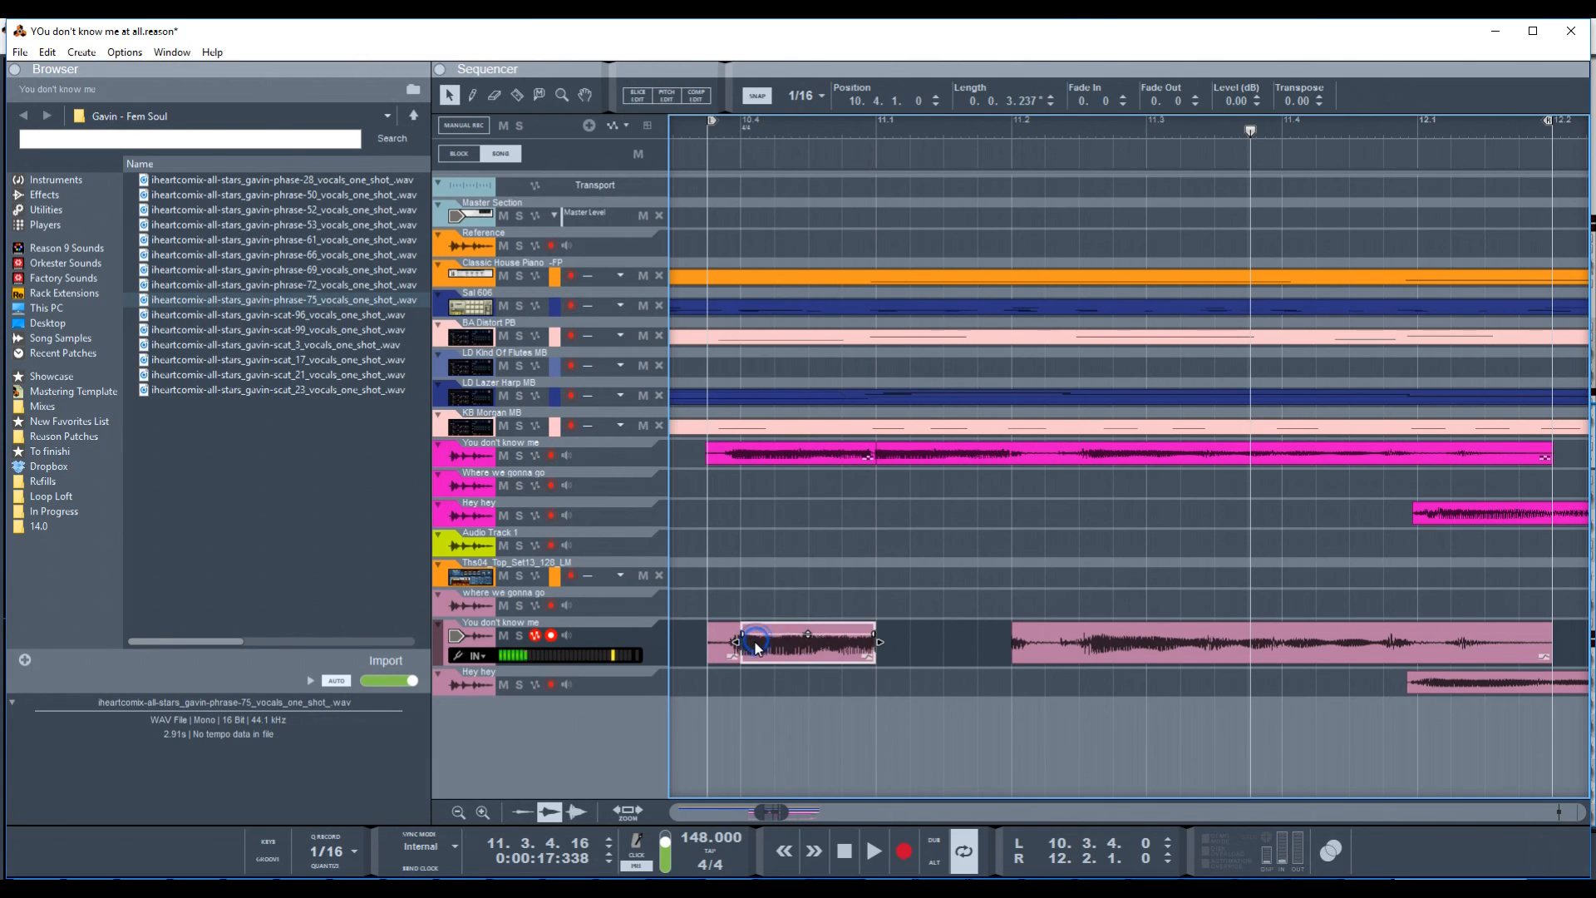
pyautogui.moveTo(757, 649); pyautogui.dragTo(892, 649)
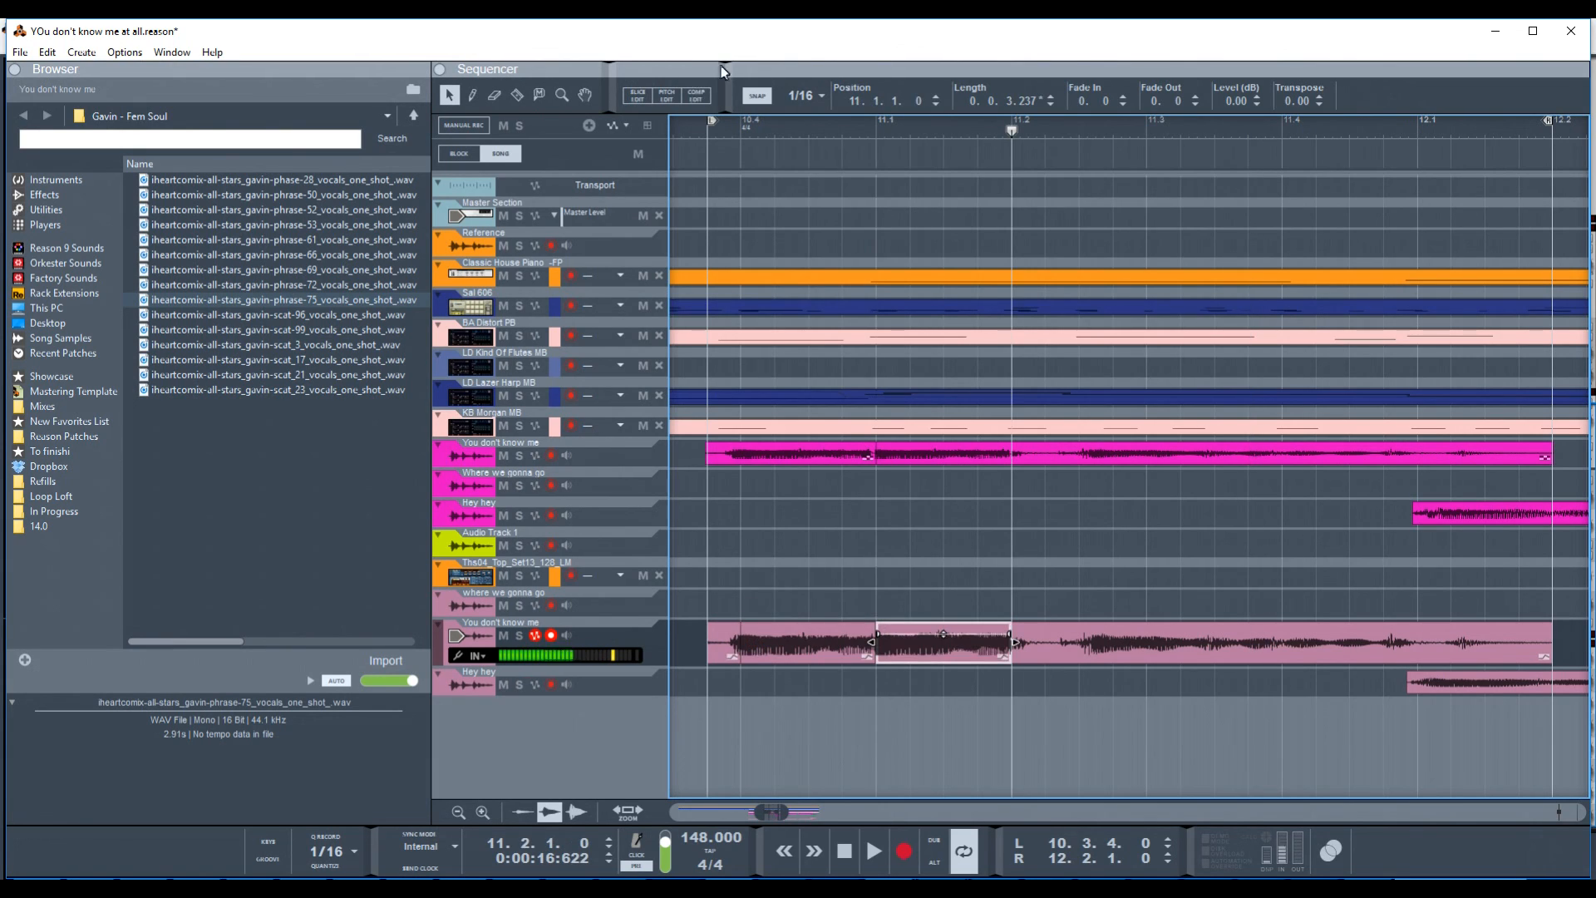
pyautogui.click(707, 129)
pyautogui.press('space')
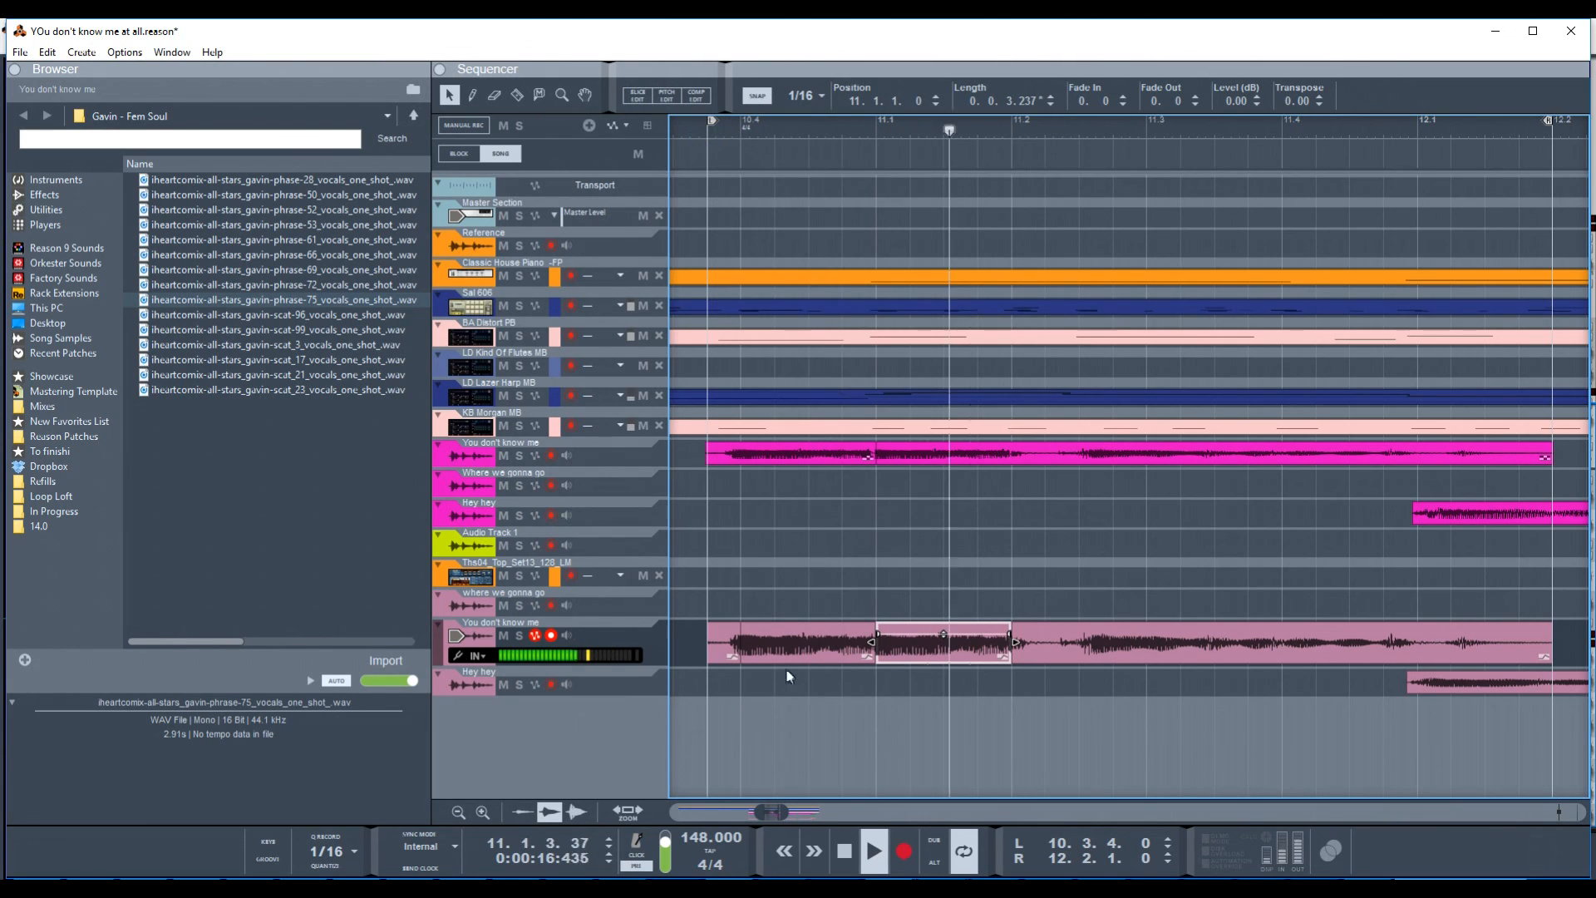
pyautogui.press('space')
# - Trim the end of the slice at 10.4 to a length of 0.0.3.189 with snap off and play the result
pyautogui.click(803, 640)
pyautogui.moveTo(878, 644); pyautogui.dragTo(871, 647)
pyautogui.press('s')
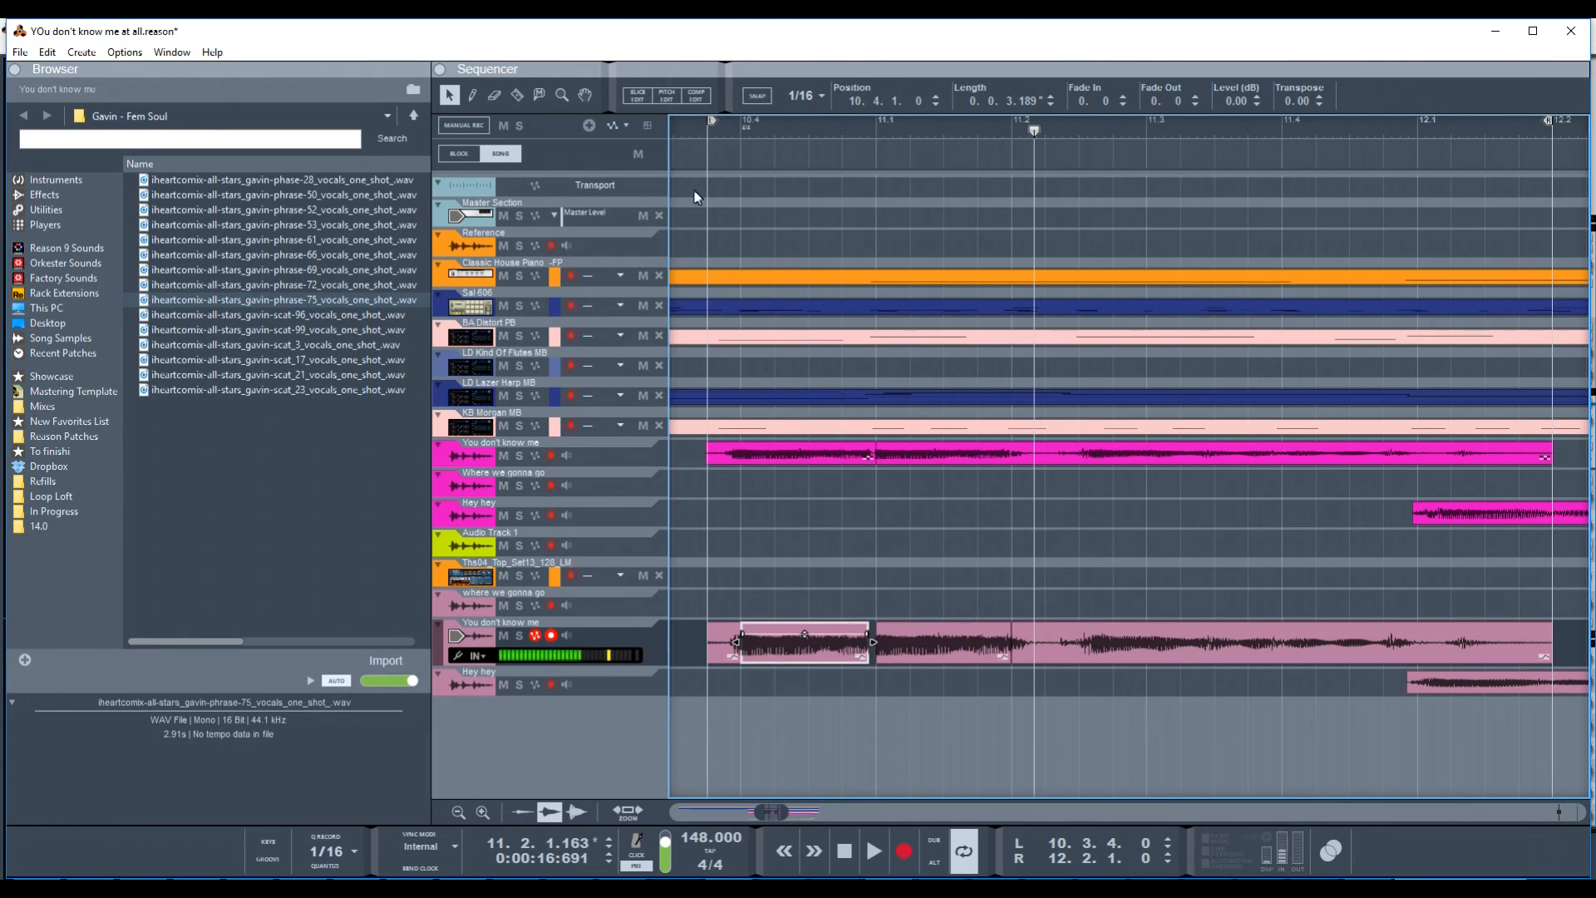
pyautogui.click(707, 130)
pyautogui.press('space')
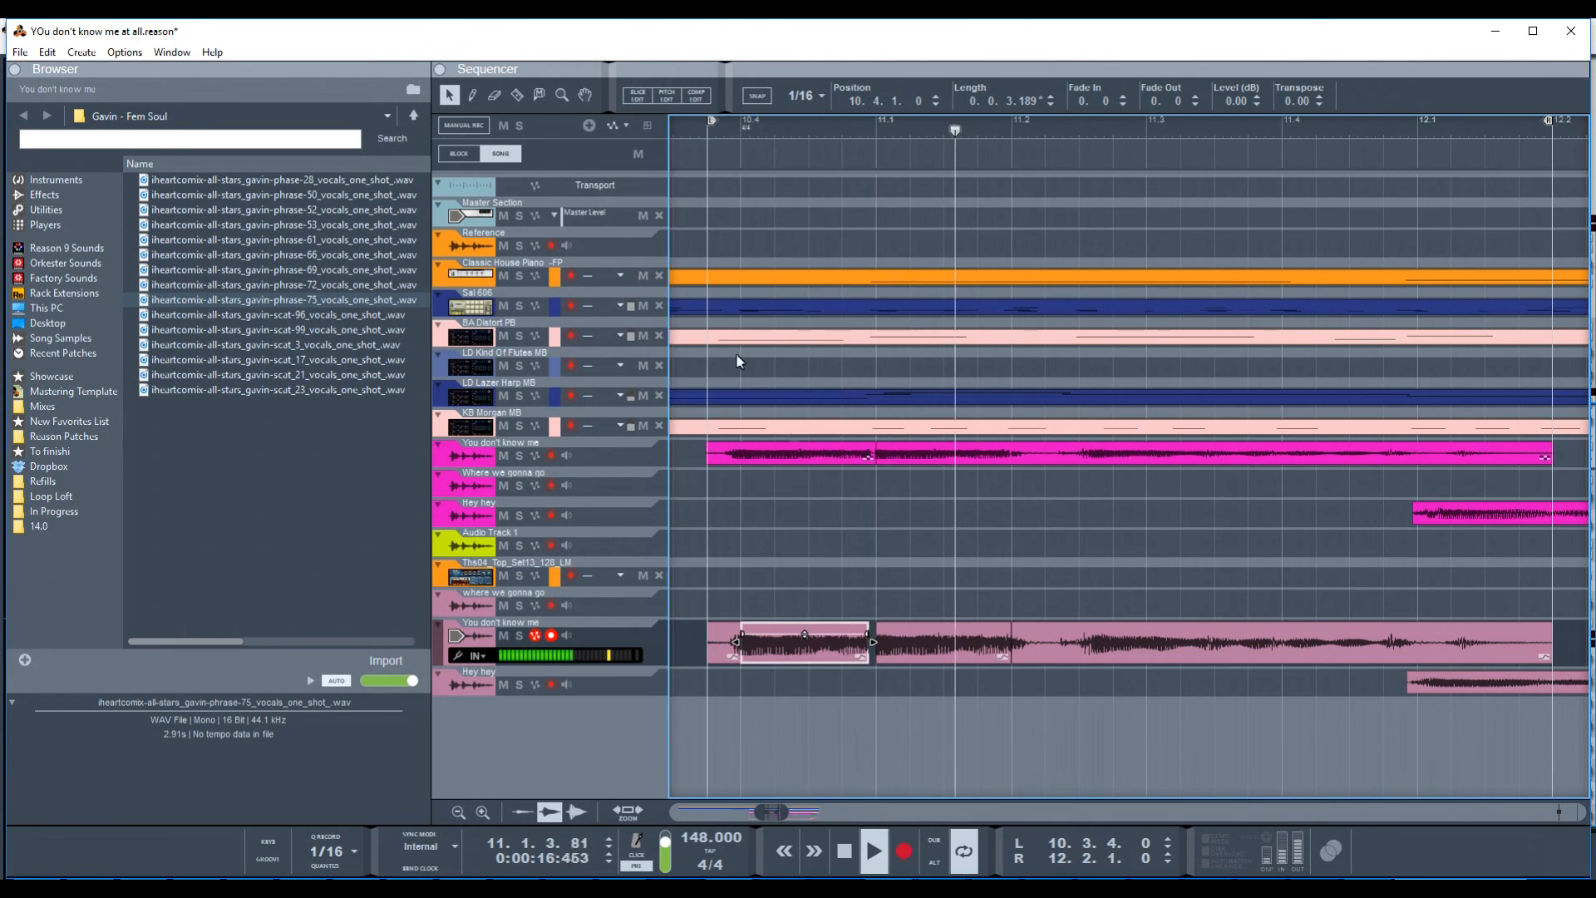
pyautogui.press('space')
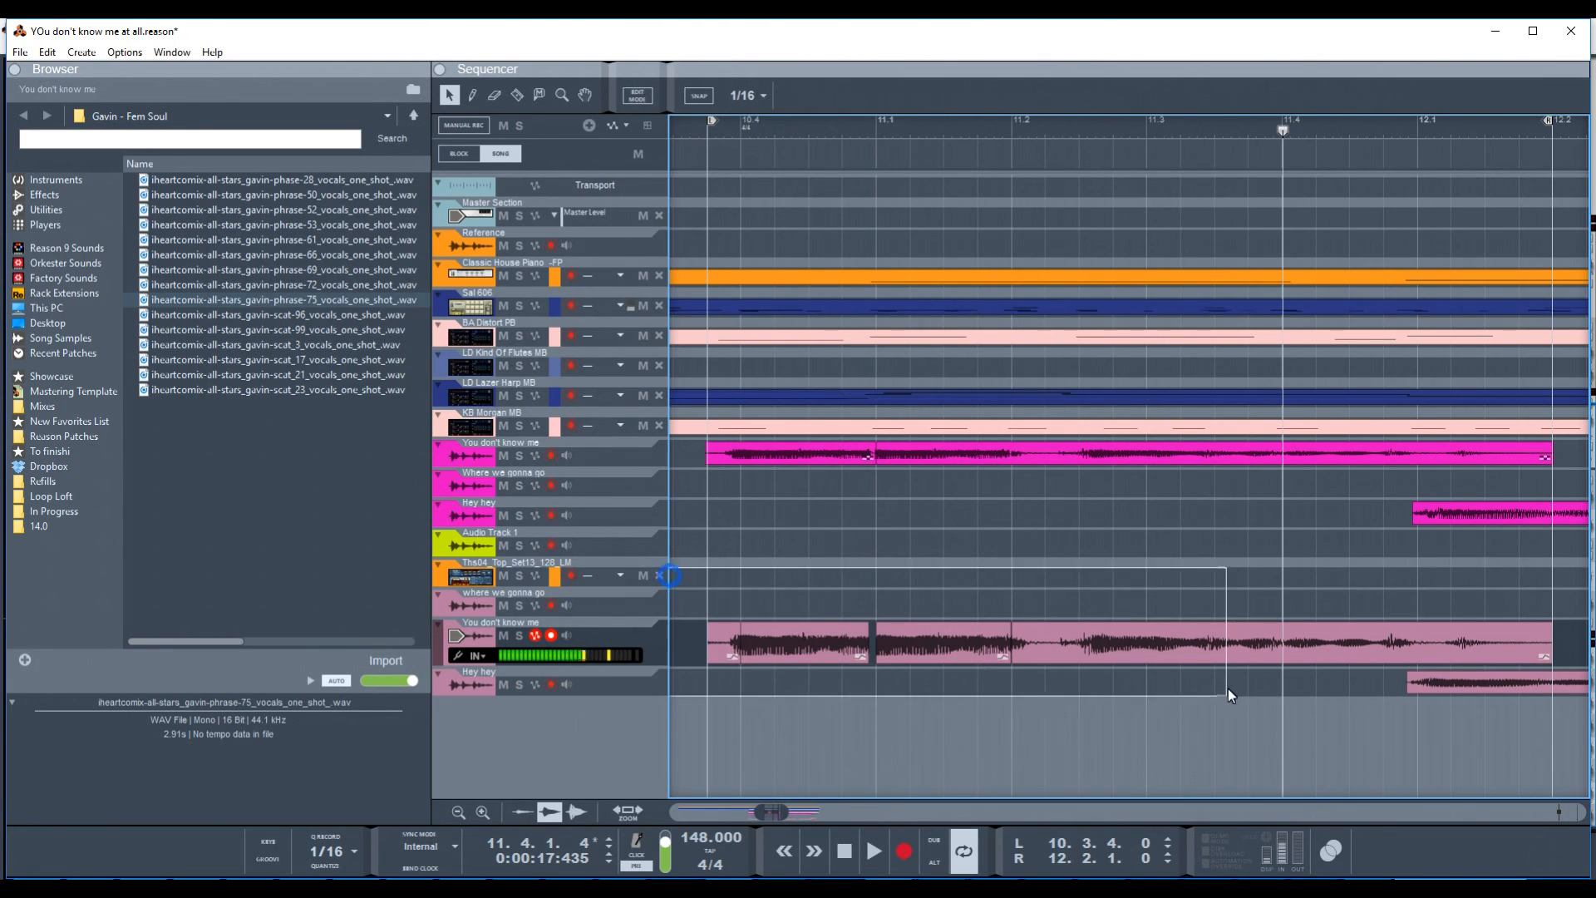
# - Open the slice starting at 11.2 in Pitch Edit, select all its notes to check their settings, and return to the arrangement
pyautogui.doubleClick(1130, 647)
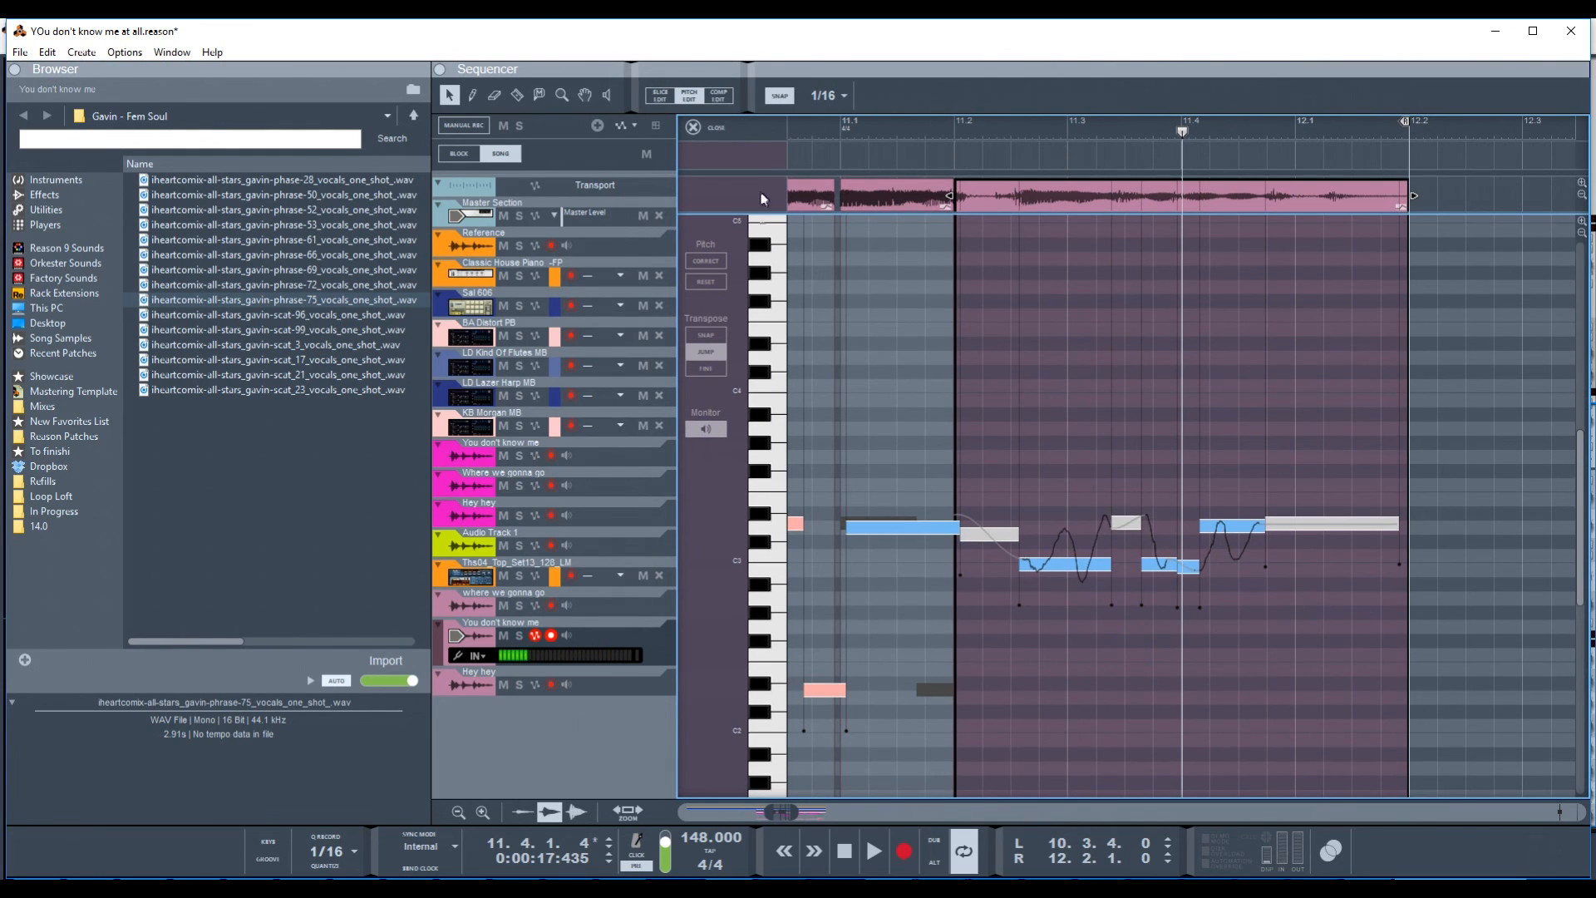
pyautogui.hotkey('ctrl', 'a')
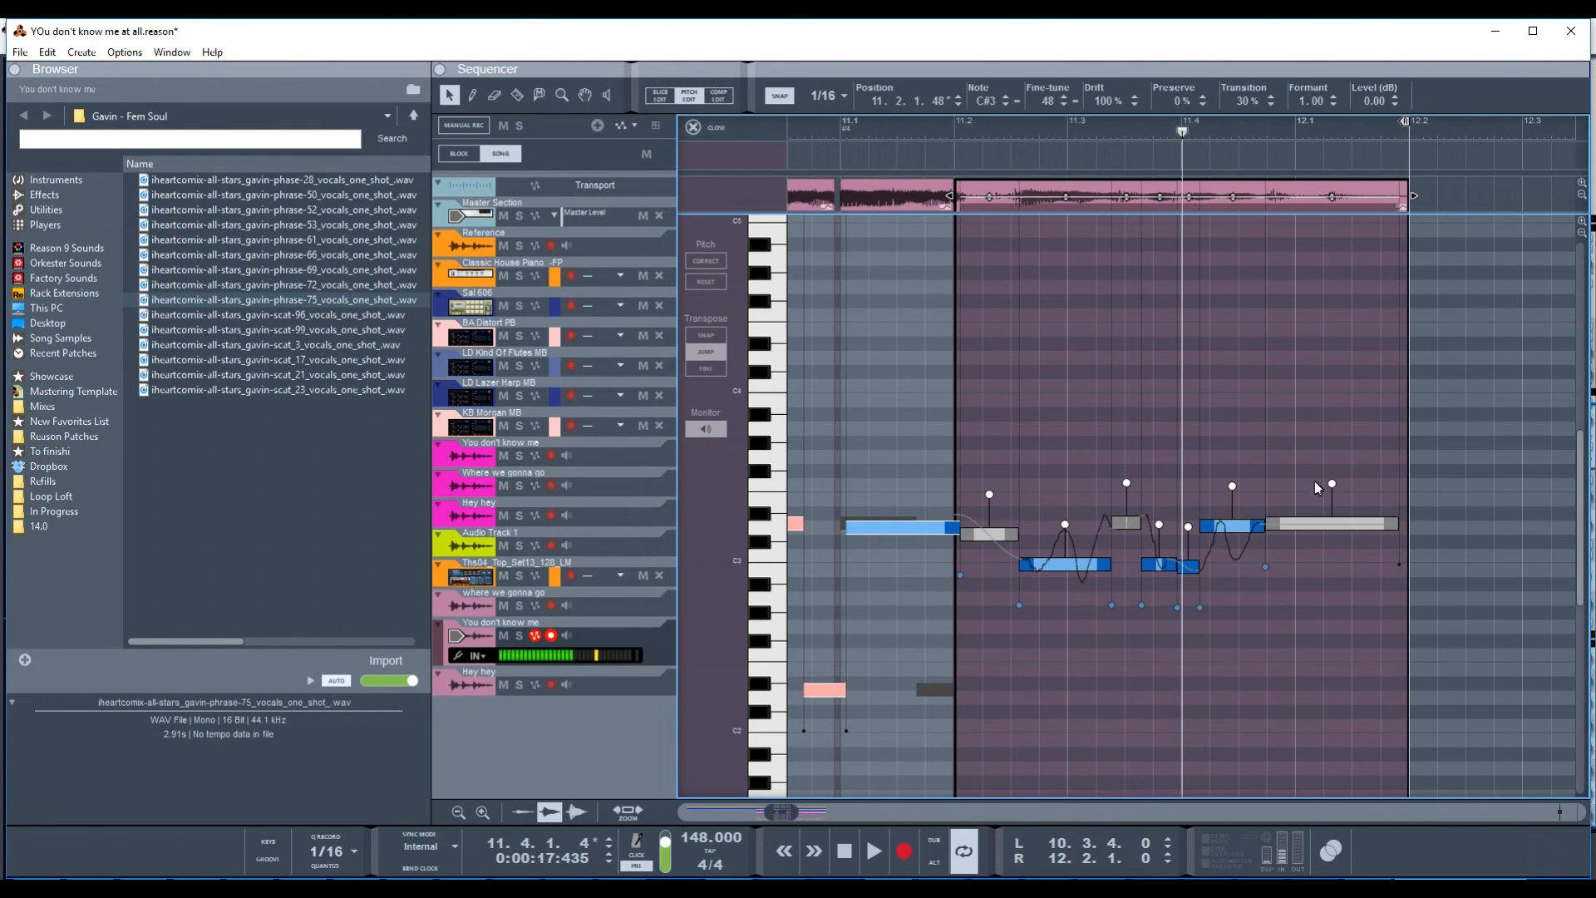
pyautogui.doubleClick(939, 306)
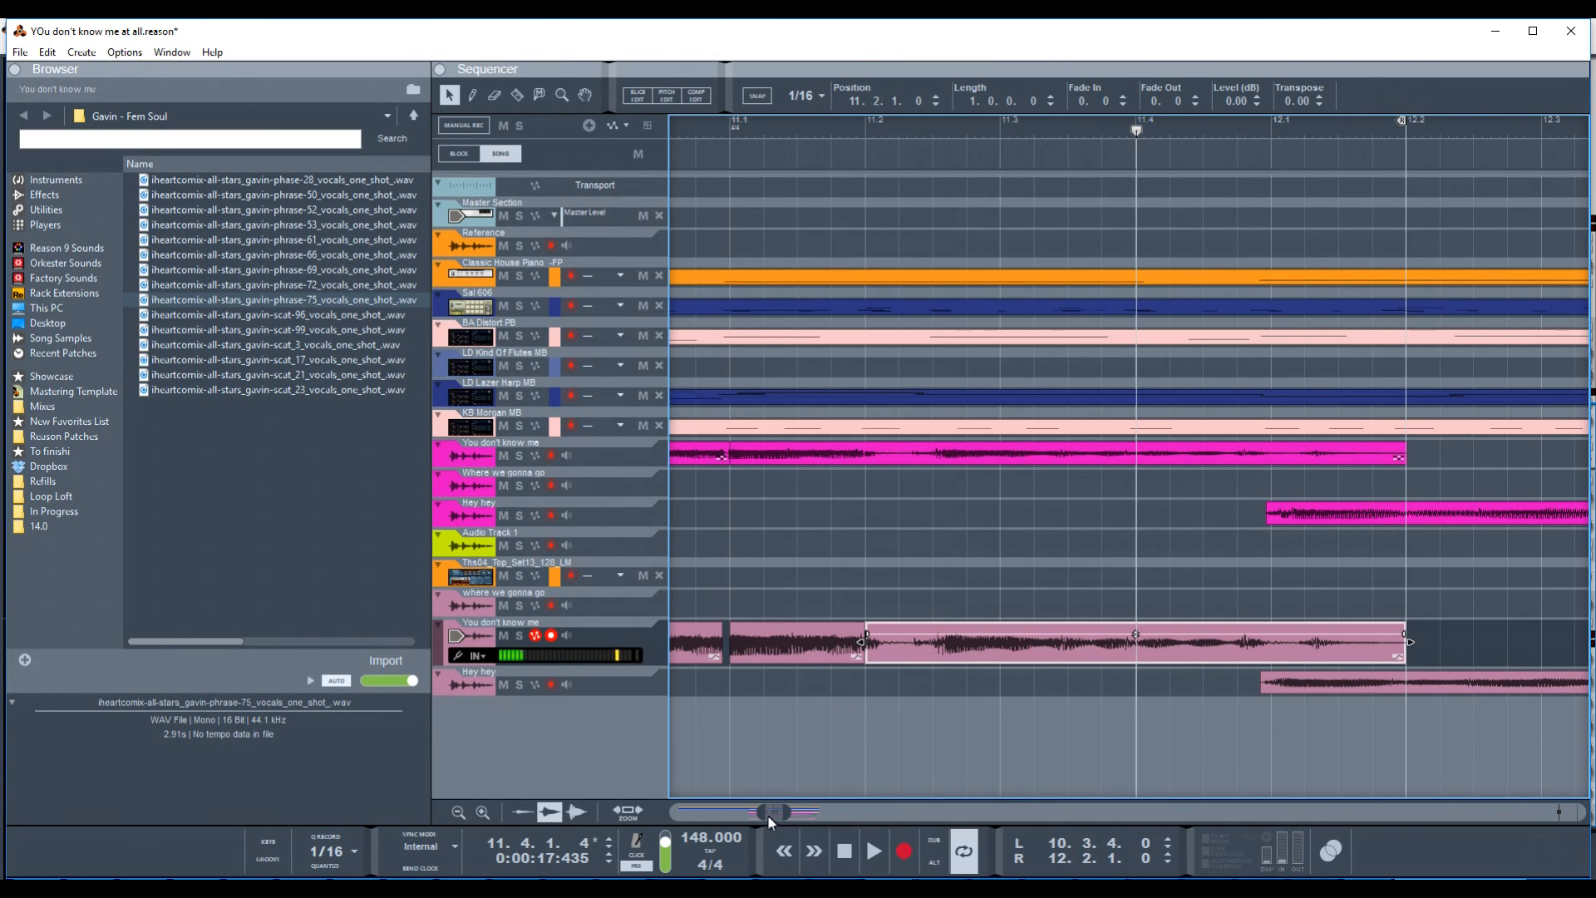
# - Set the loop from 9.1.1.11 to 13.1.1.0 and play the looped vocal section
pyautogui.moveTo(761, 816); pyautogui.dragTo(742, 814)
pyautogui.moveTo(1158, 124); pyautogui.dragTo(836, 153)
pyautogui.moveTo(1165, 122); pyautogui.dragTo(781, 166)
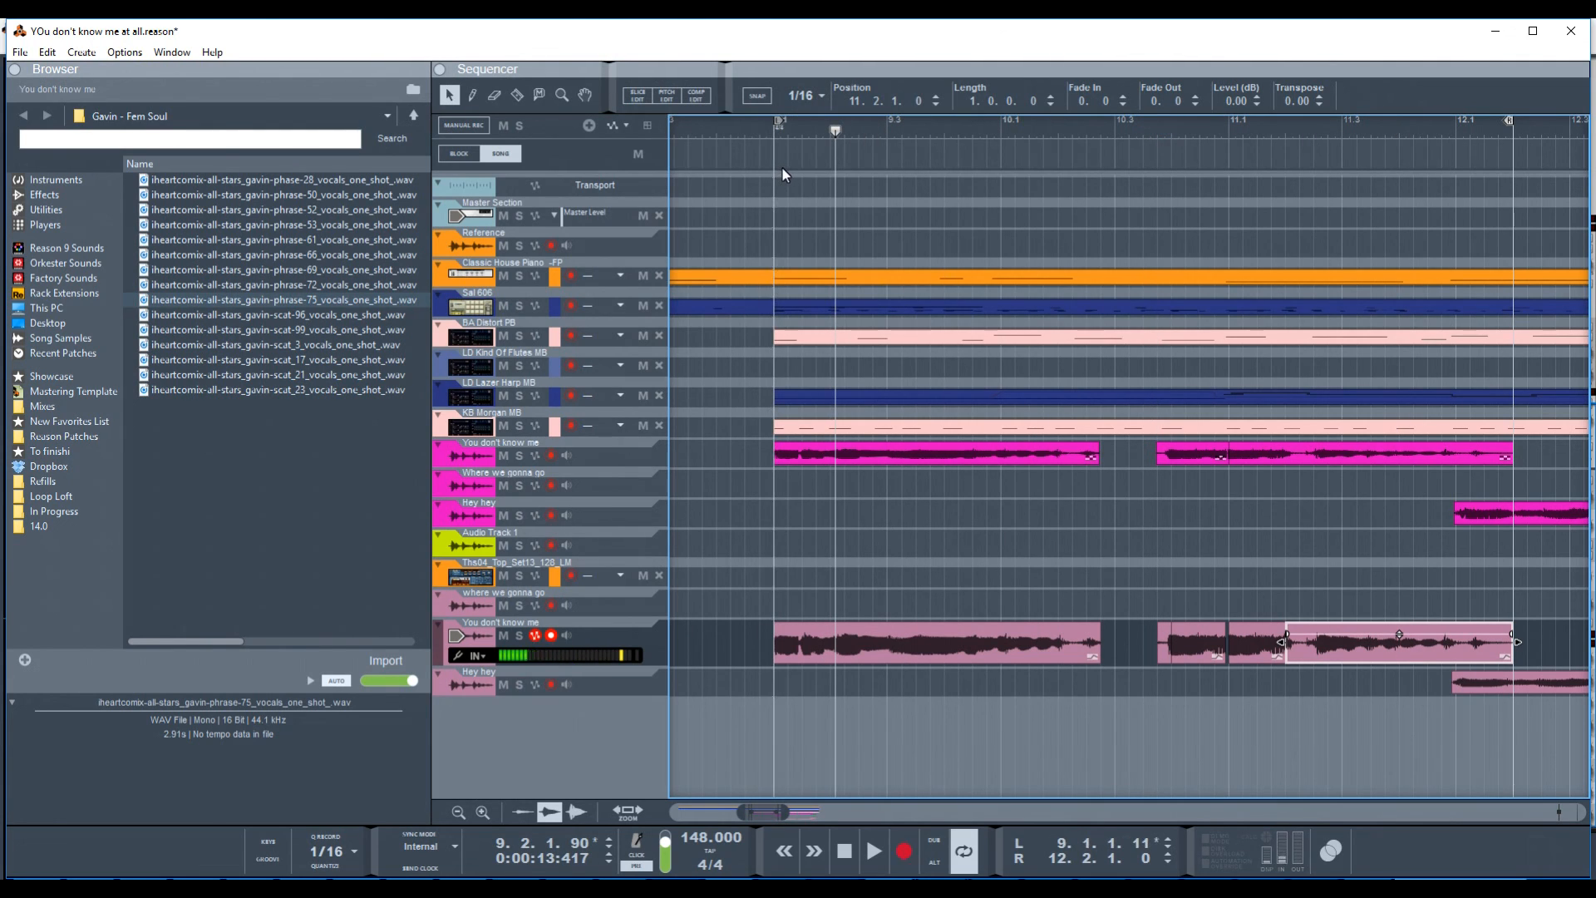
pyautogui.press('s')
pyautogui.hscroll(4, 956, 561)
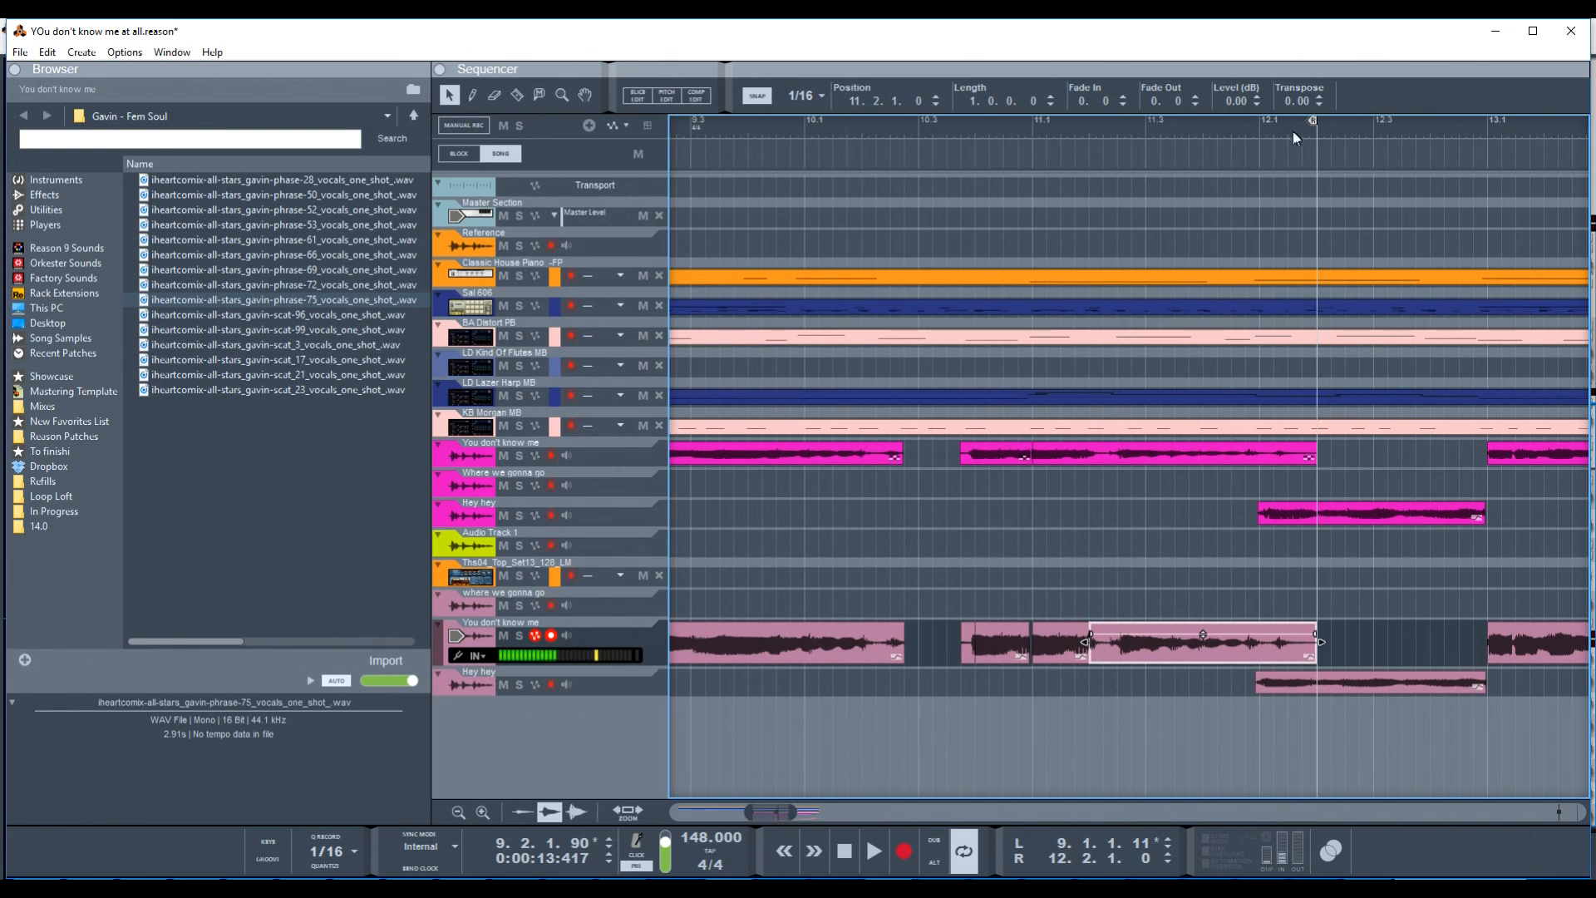
pyautogui.moveTo(1315, 120); pyautogui.dragTo(1489, 163)
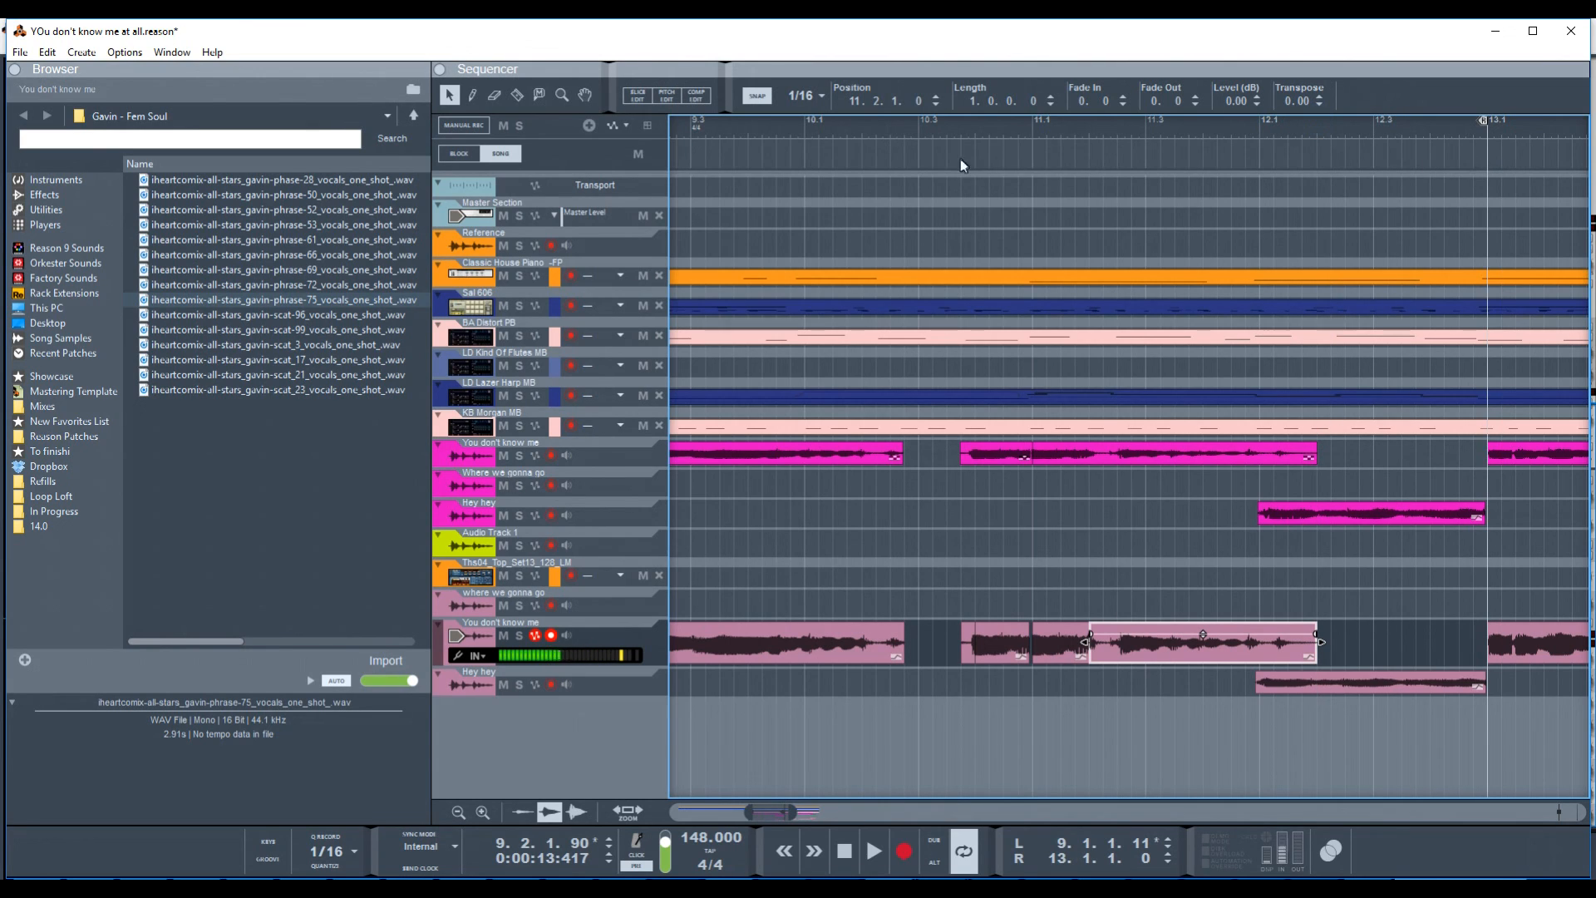
pyautogui.press('space')
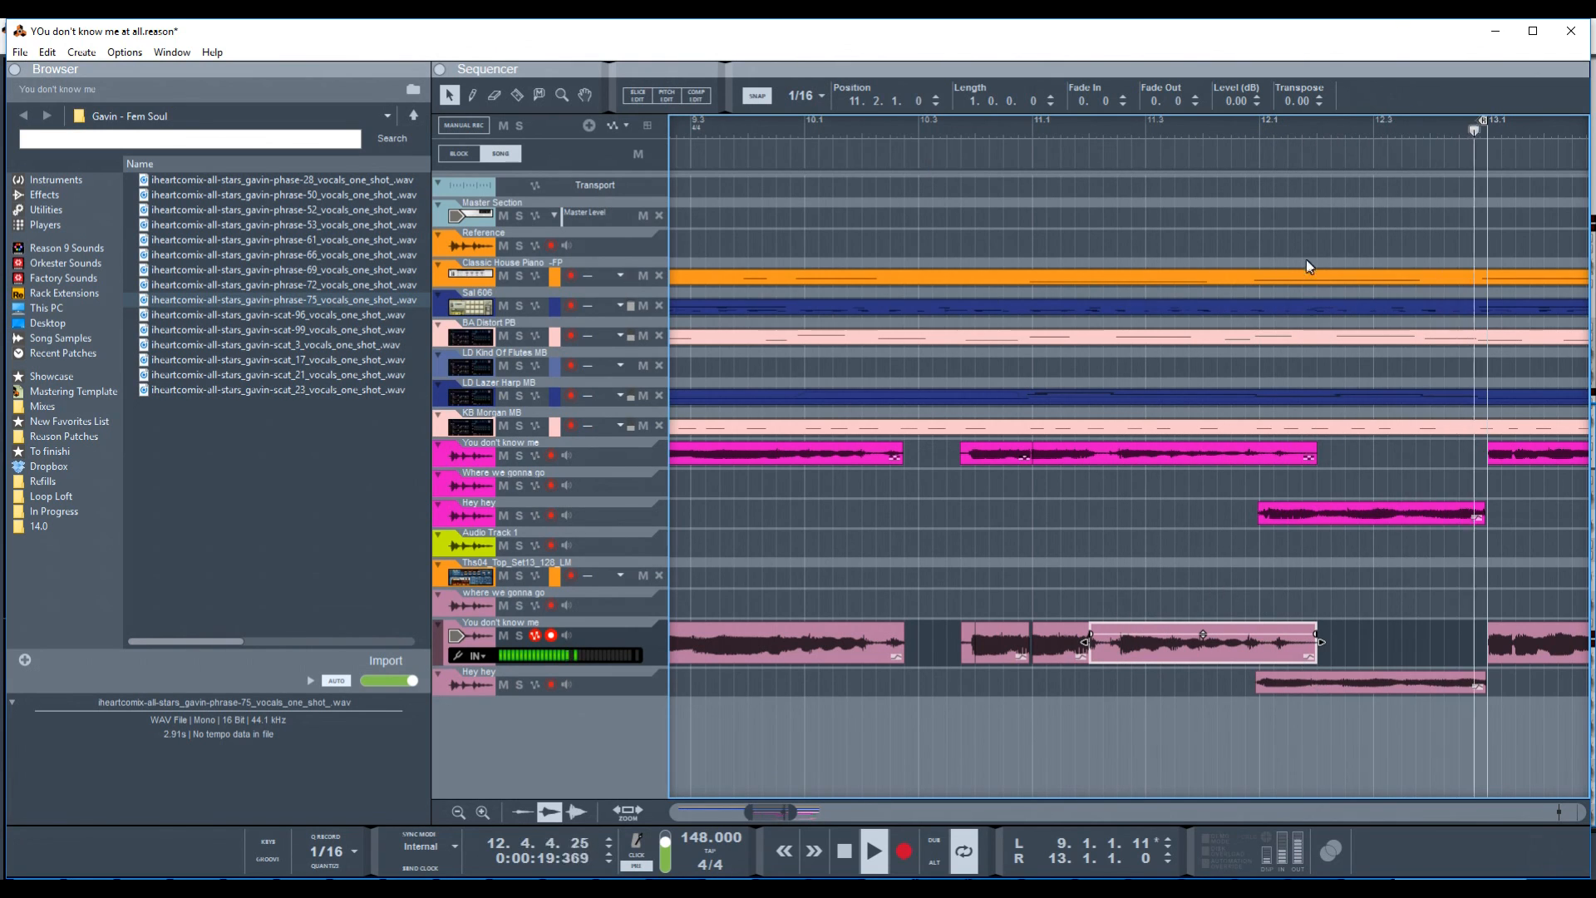
pyautogui.press('space')
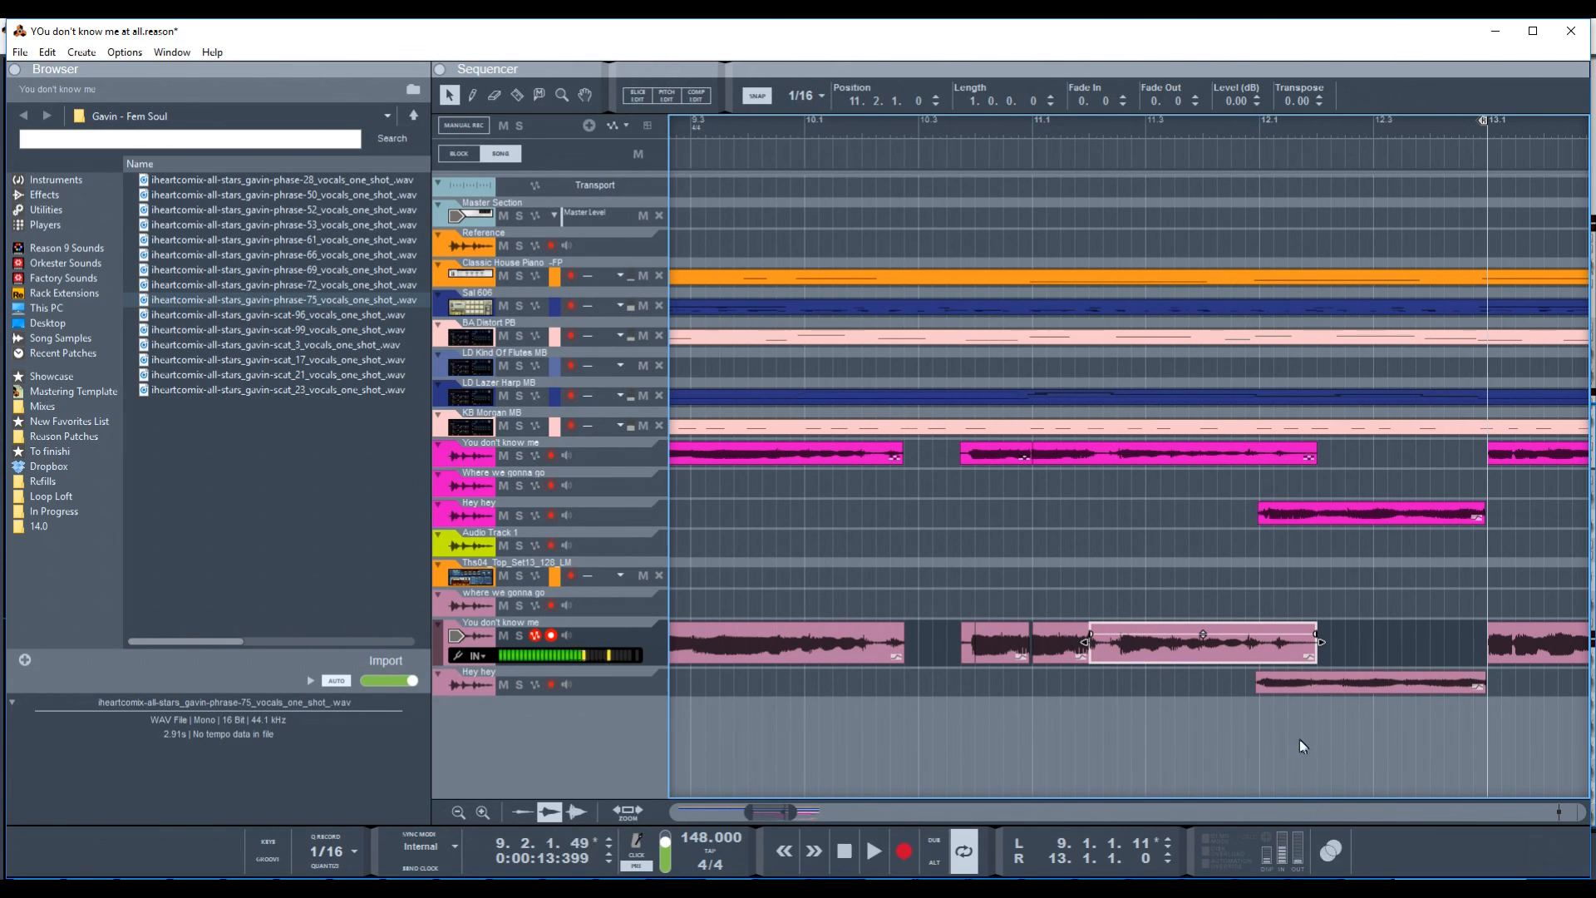
# - Transpose the clip on the lower "Hey hey" track by -12 semitones and play it in context
pyautogui.click(1355, 682)
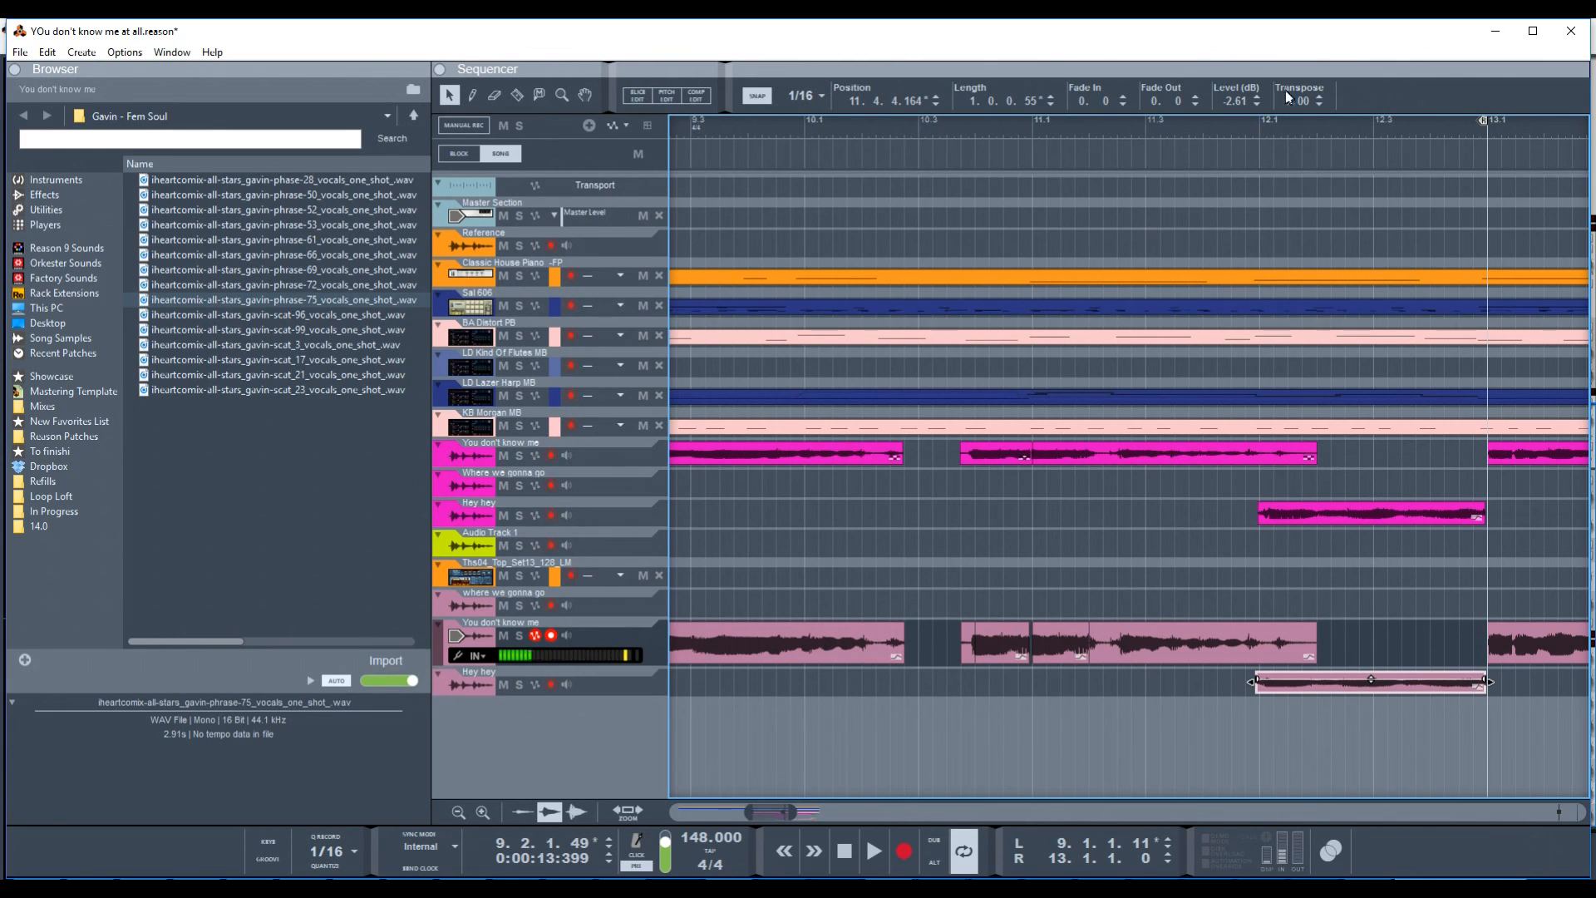
pyautogui.moveTo(1287, 103); pyautogui.dragTo(1312, 642)
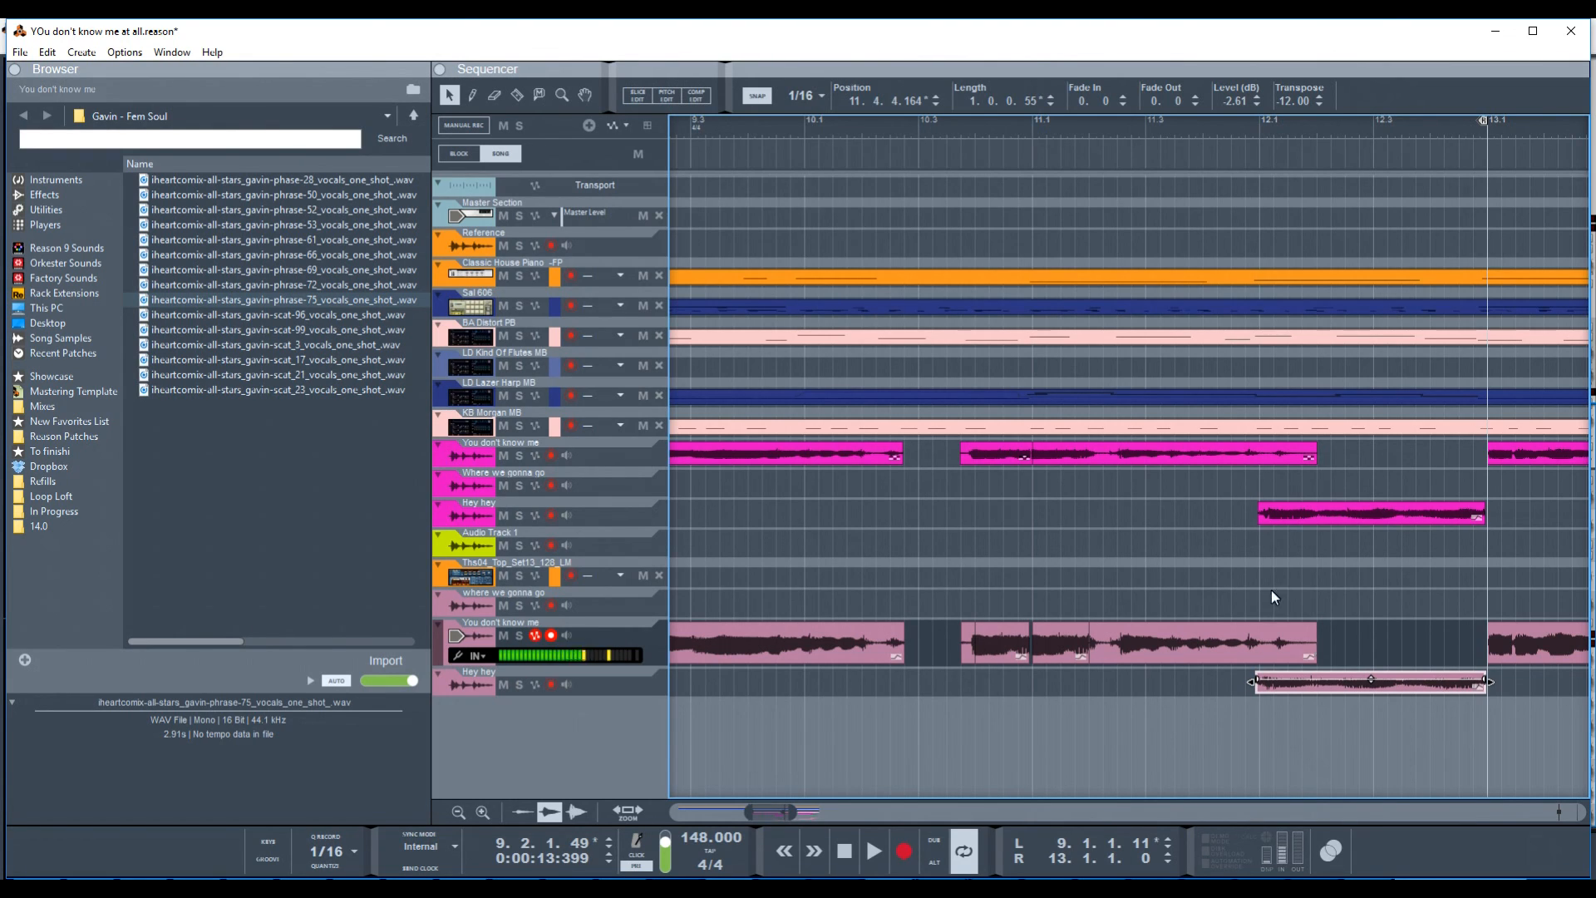
pyautogui.click(1191, 121)
pyautogui.press('space')
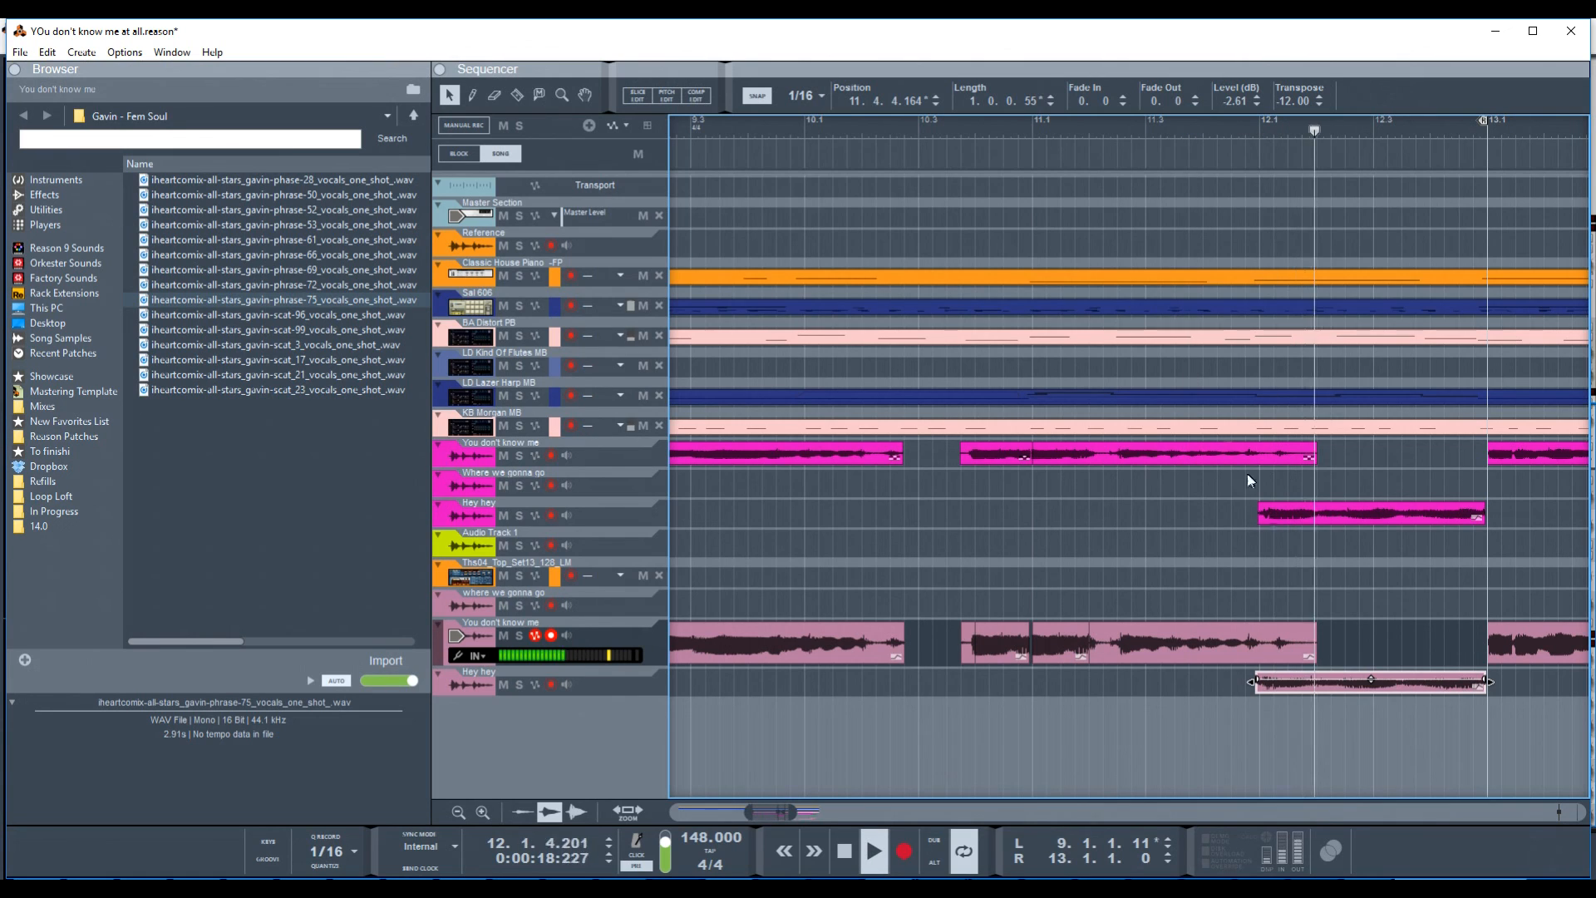
pyautogui.press('space')
# - Select all pitch notes of the lower "Hey hey" clip in Pitch Edit, set their formant to -12.00 semitones, and play the clip
pyautogui.doubleClick(1295, 687)
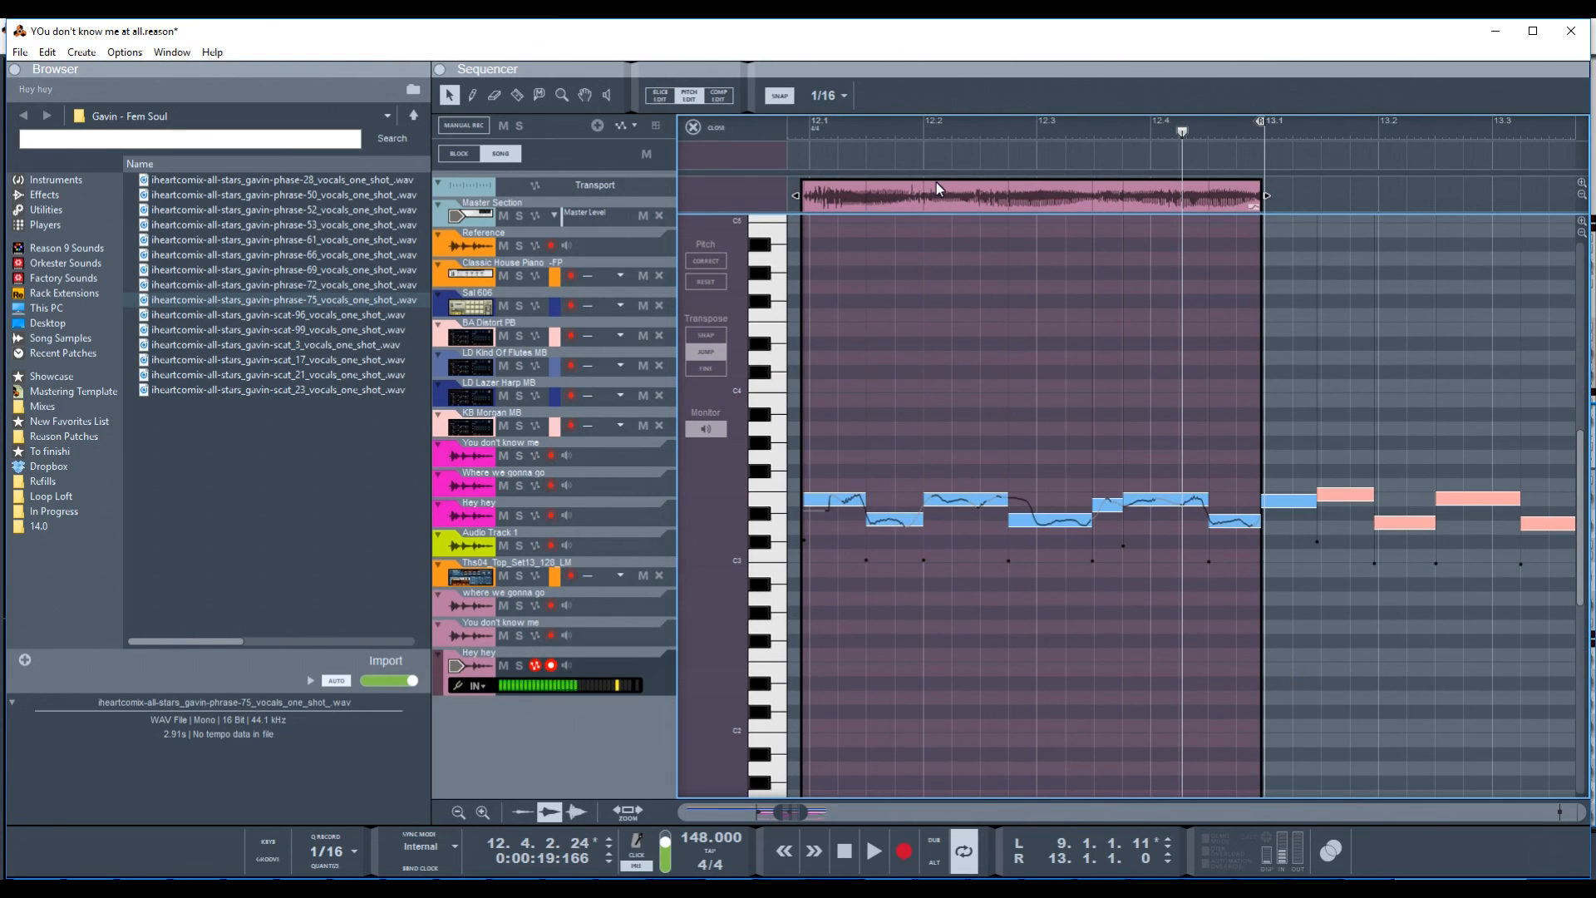
pyautogui.click(937, 197)
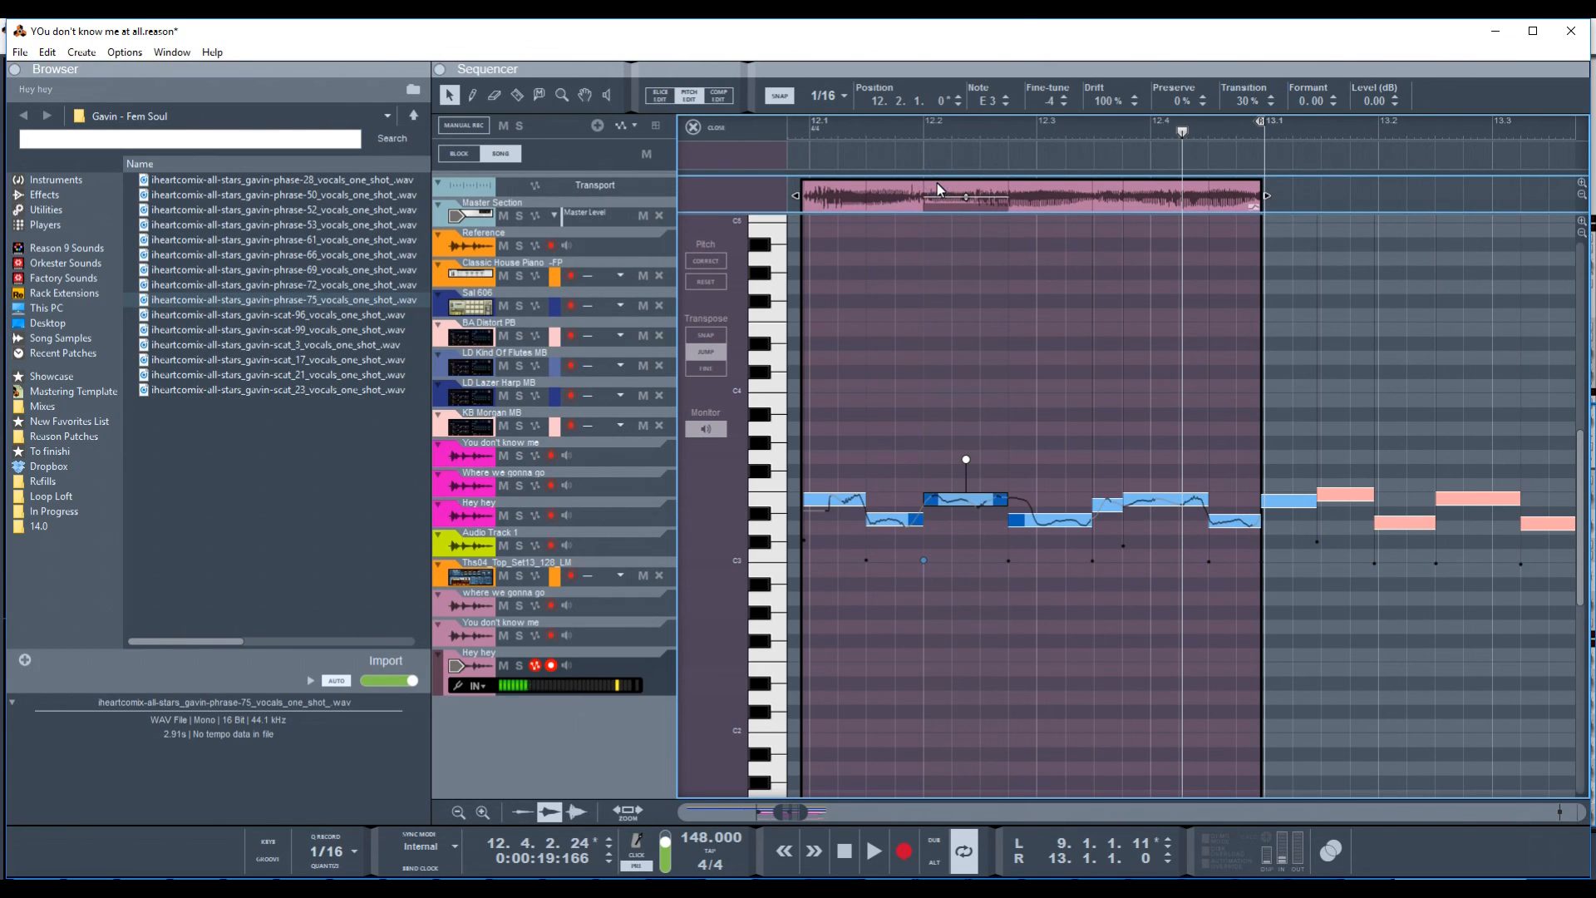
pyautogui.hotkey('ctrl', 'a')
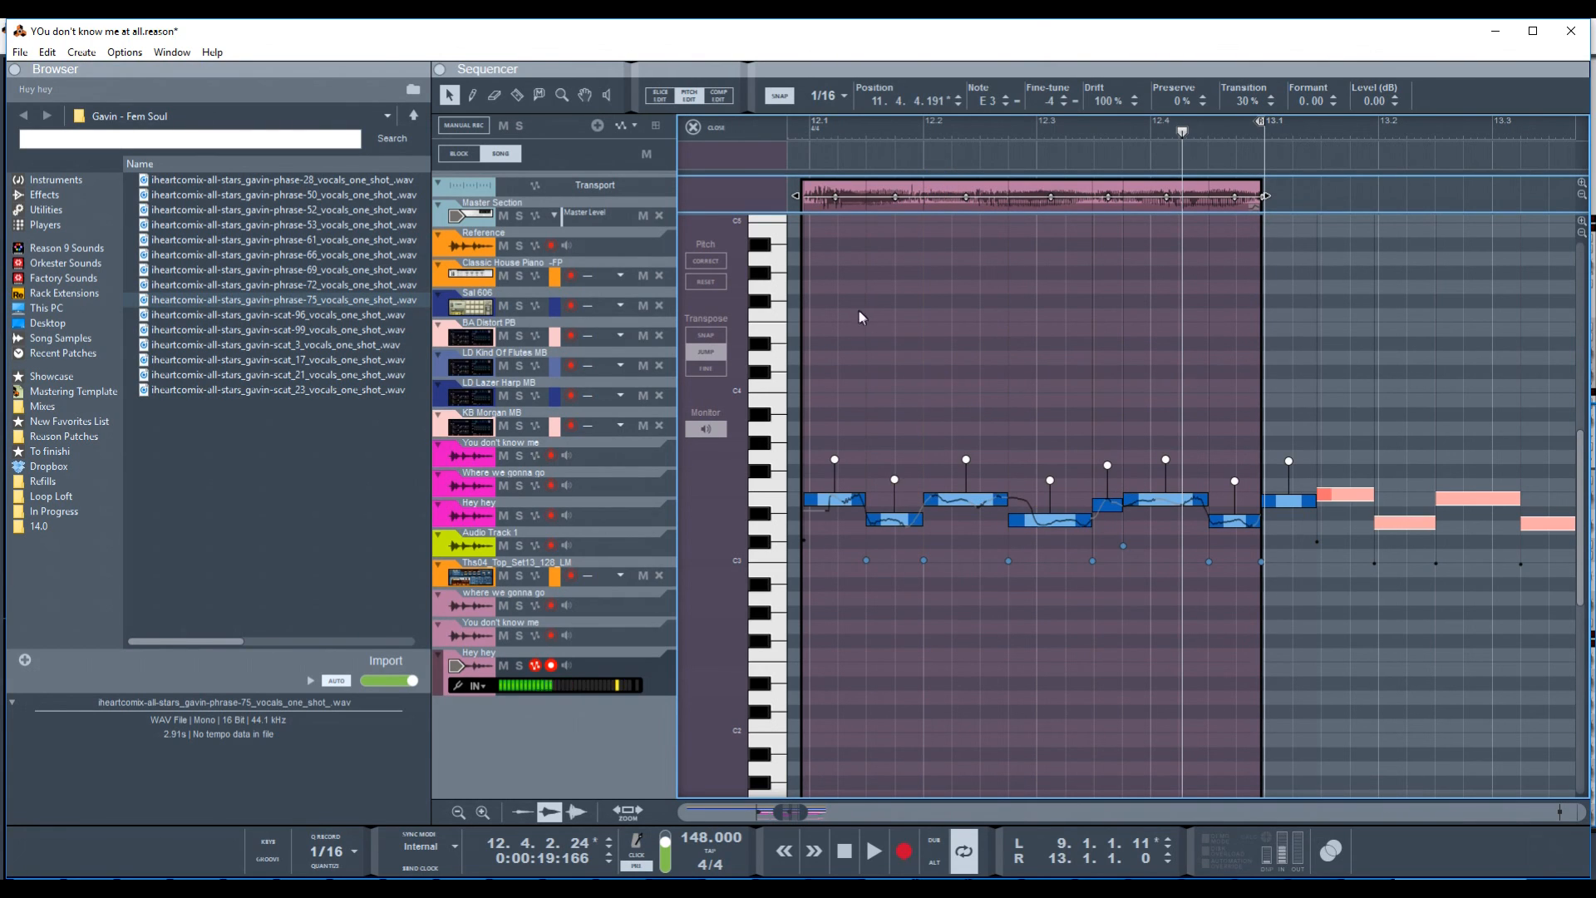
pyautogui.click(799, 381)
pyautogui.moveTo(1056, 588); pyautogui.dragTo(1239, 566)
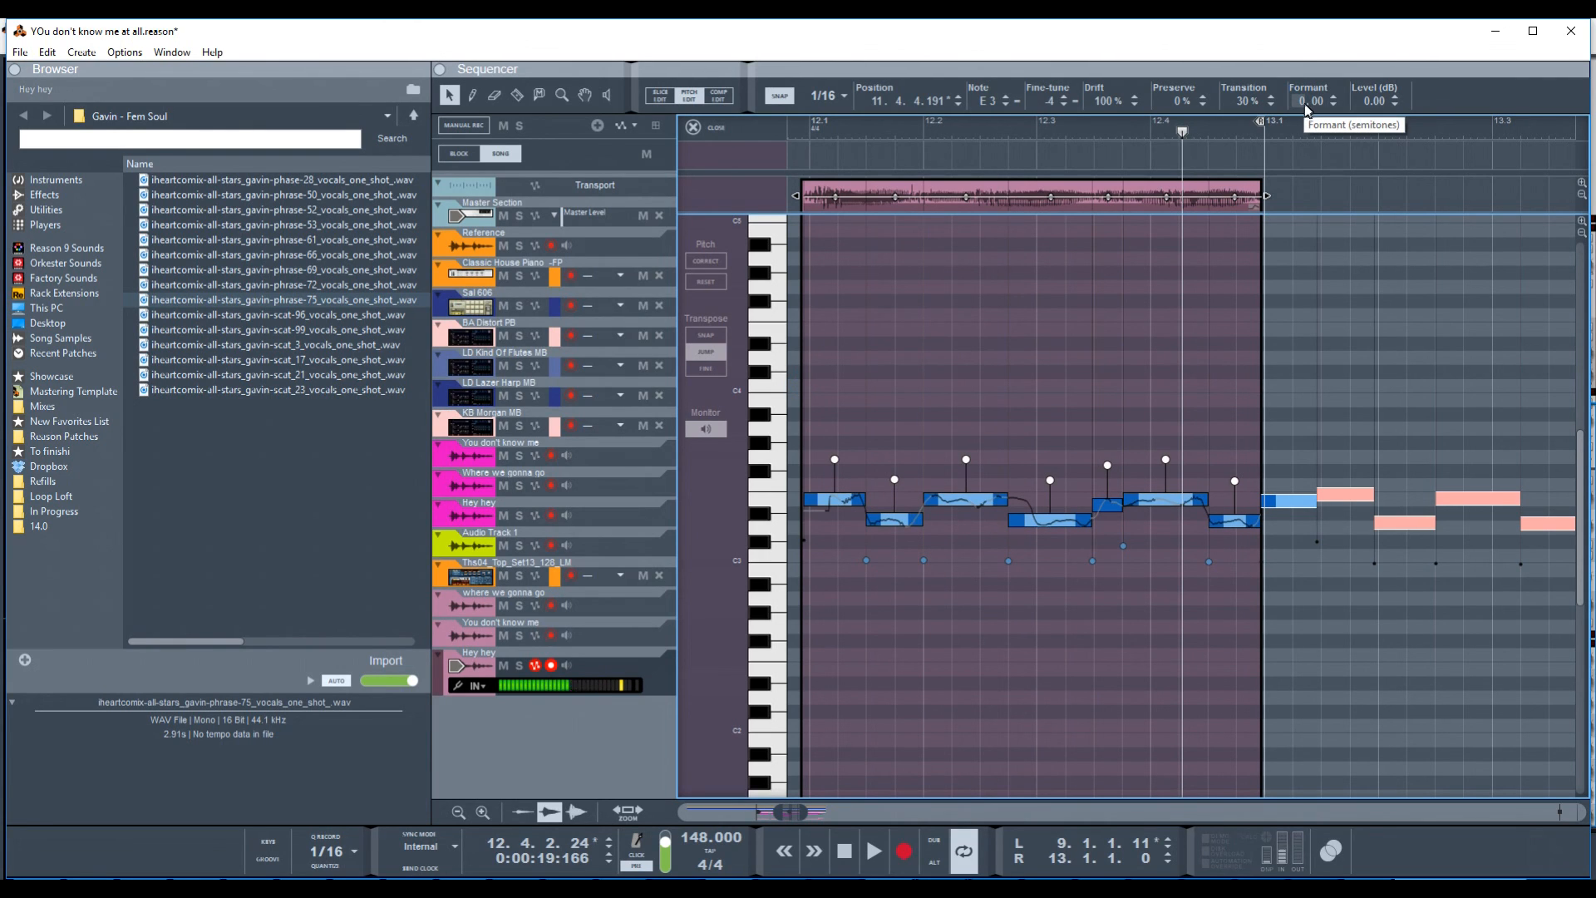
pyautogui.moveTo(1305, 103); pyautogui.dragTo(1285, 682)
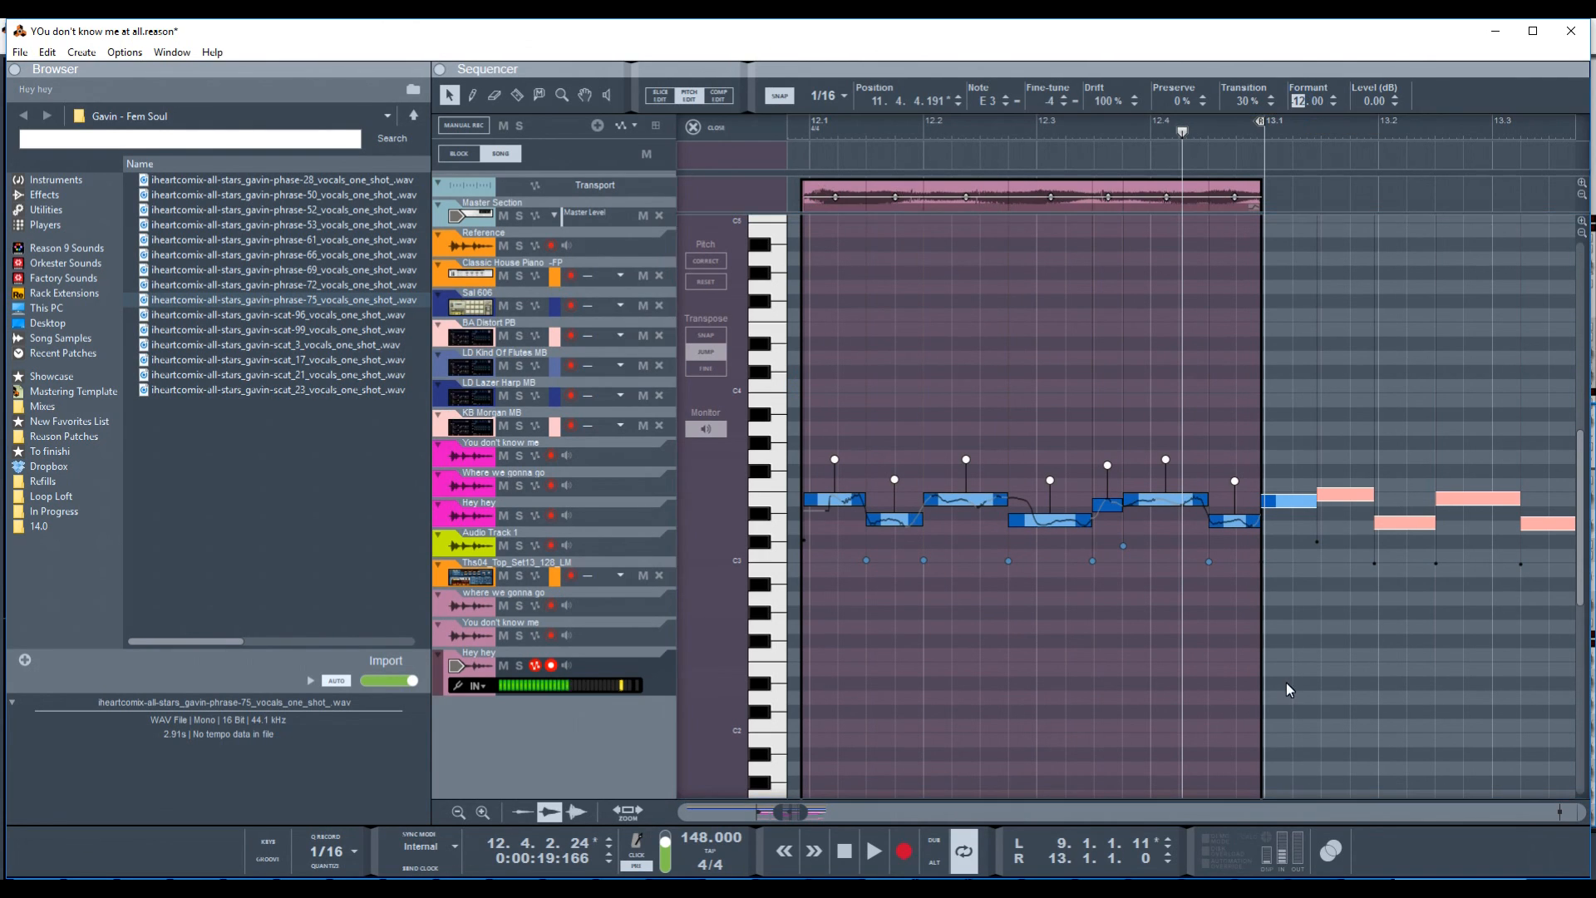
pyautogui.click(796, 127)
pyautogui.press('space')
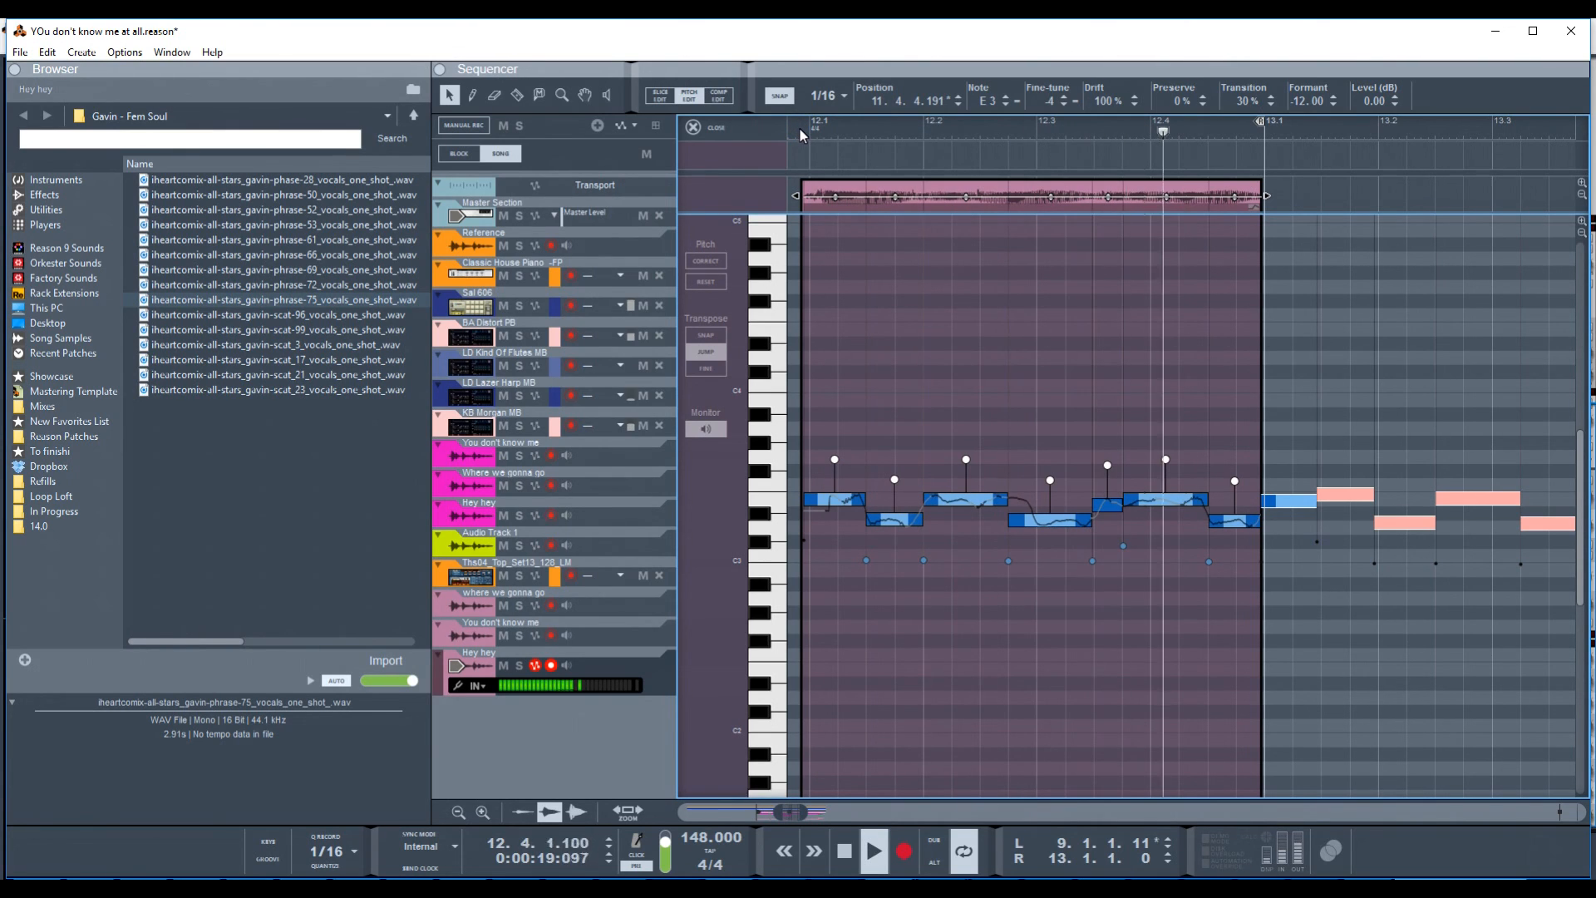
pyautogui.press('space')
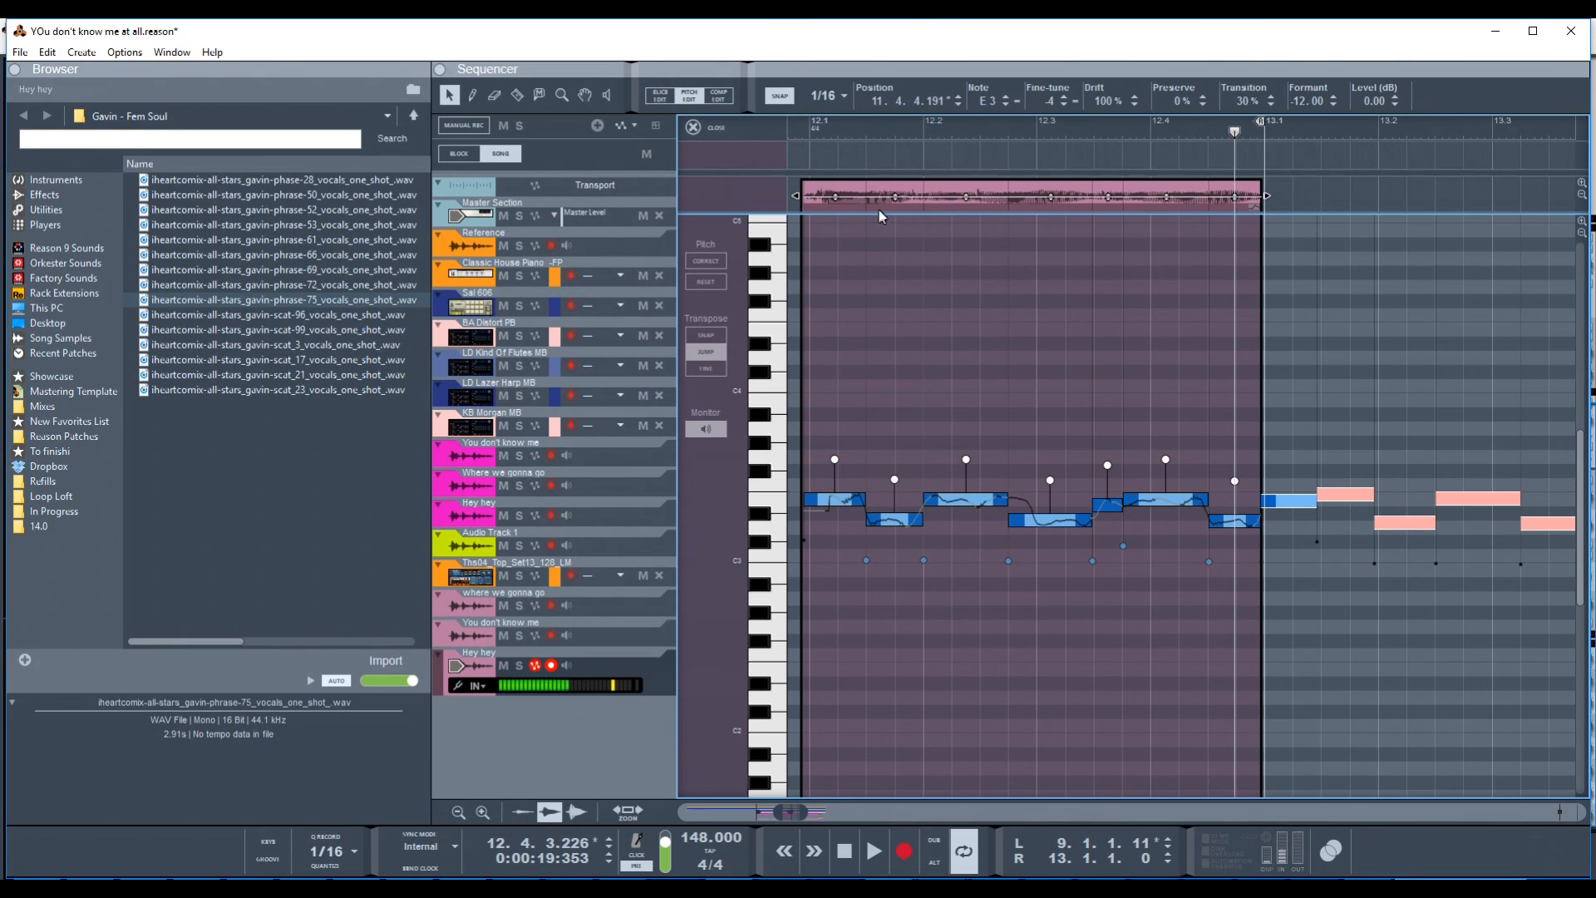
# - Close the "Hey hey" clip's pitch editor and play the vocal arrangement from the start of bar 9
pyautogui.click(695, 128)
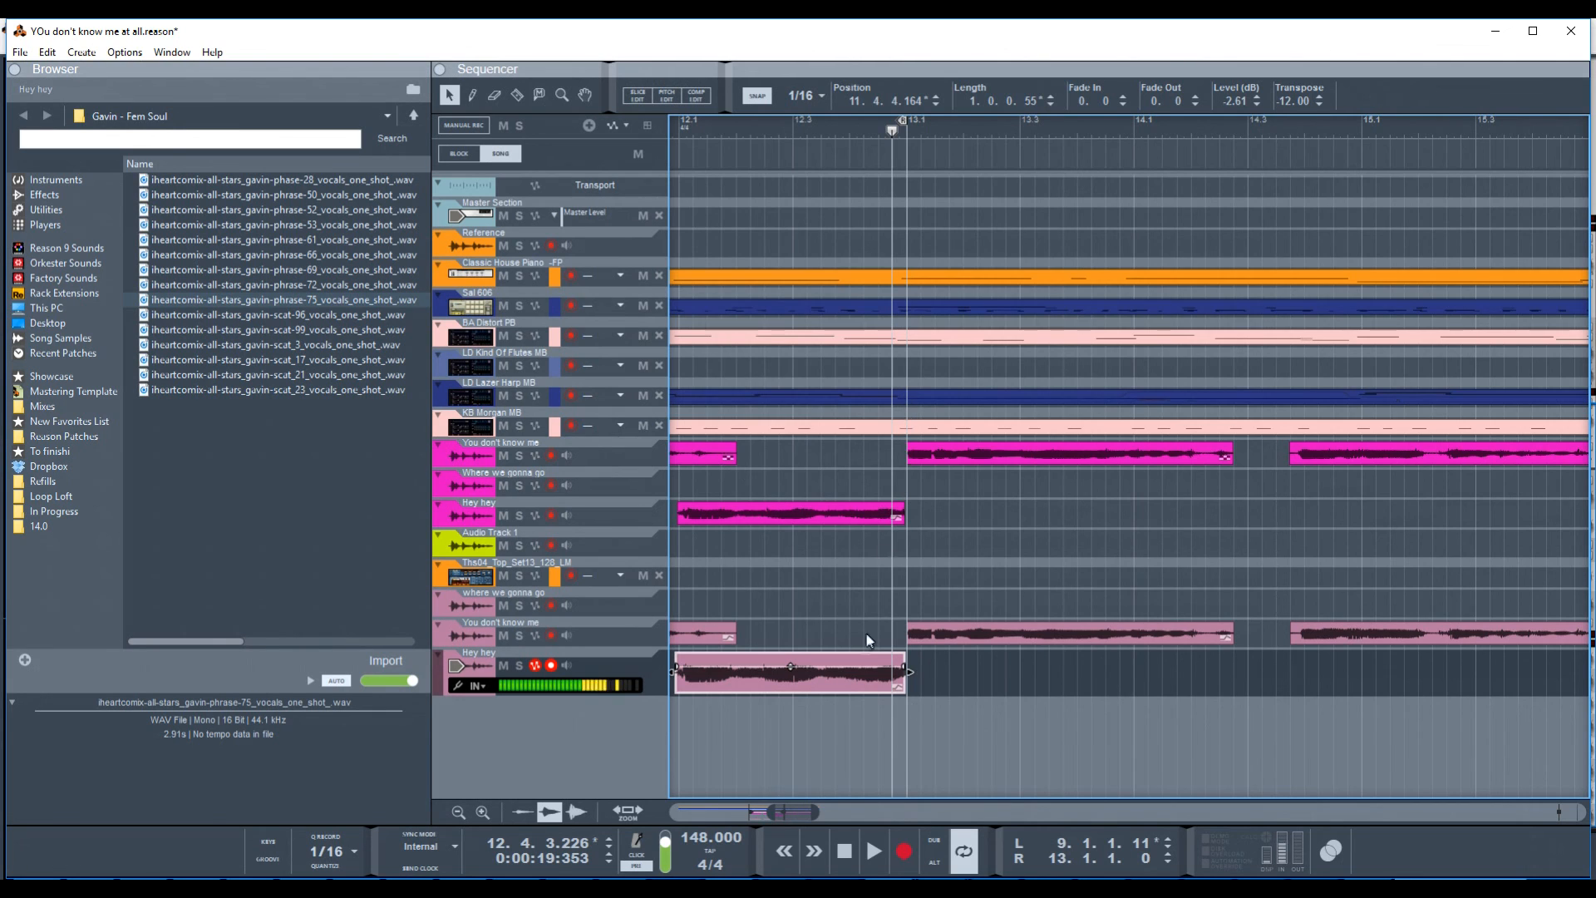
pyautogui.hscroll(-3, 866, 635)
pyautogui.hscroll(-2, 867, 635)
pyautogui.scroll(-2, 848, 309)
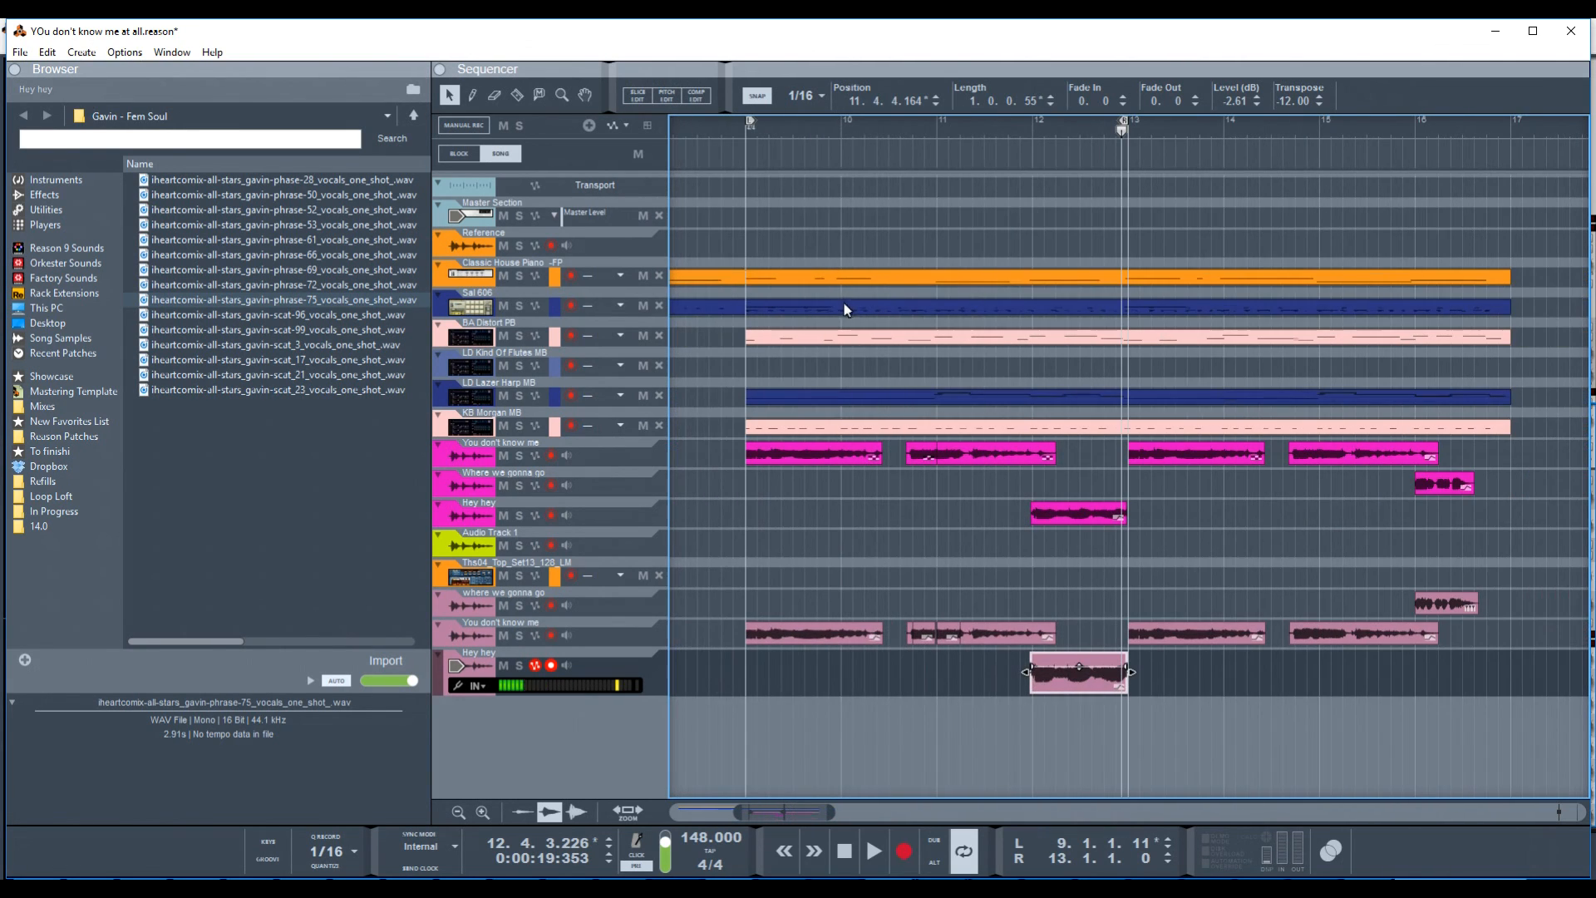
pyautogui.click(746, 128)
pyautogui.press('space')
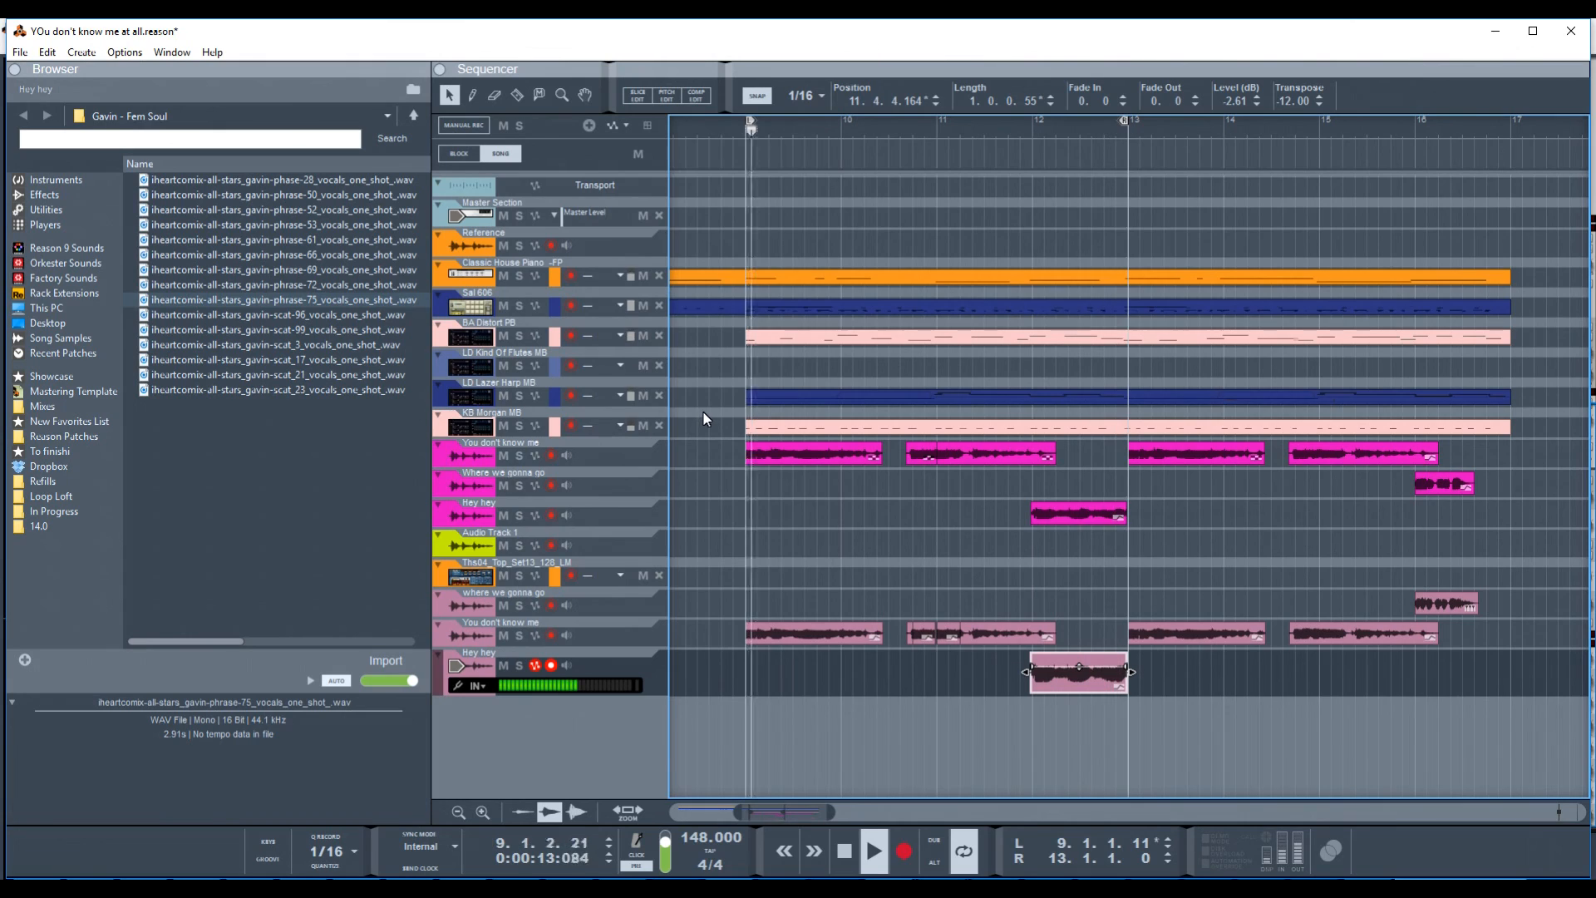
pyautogui.press('space')
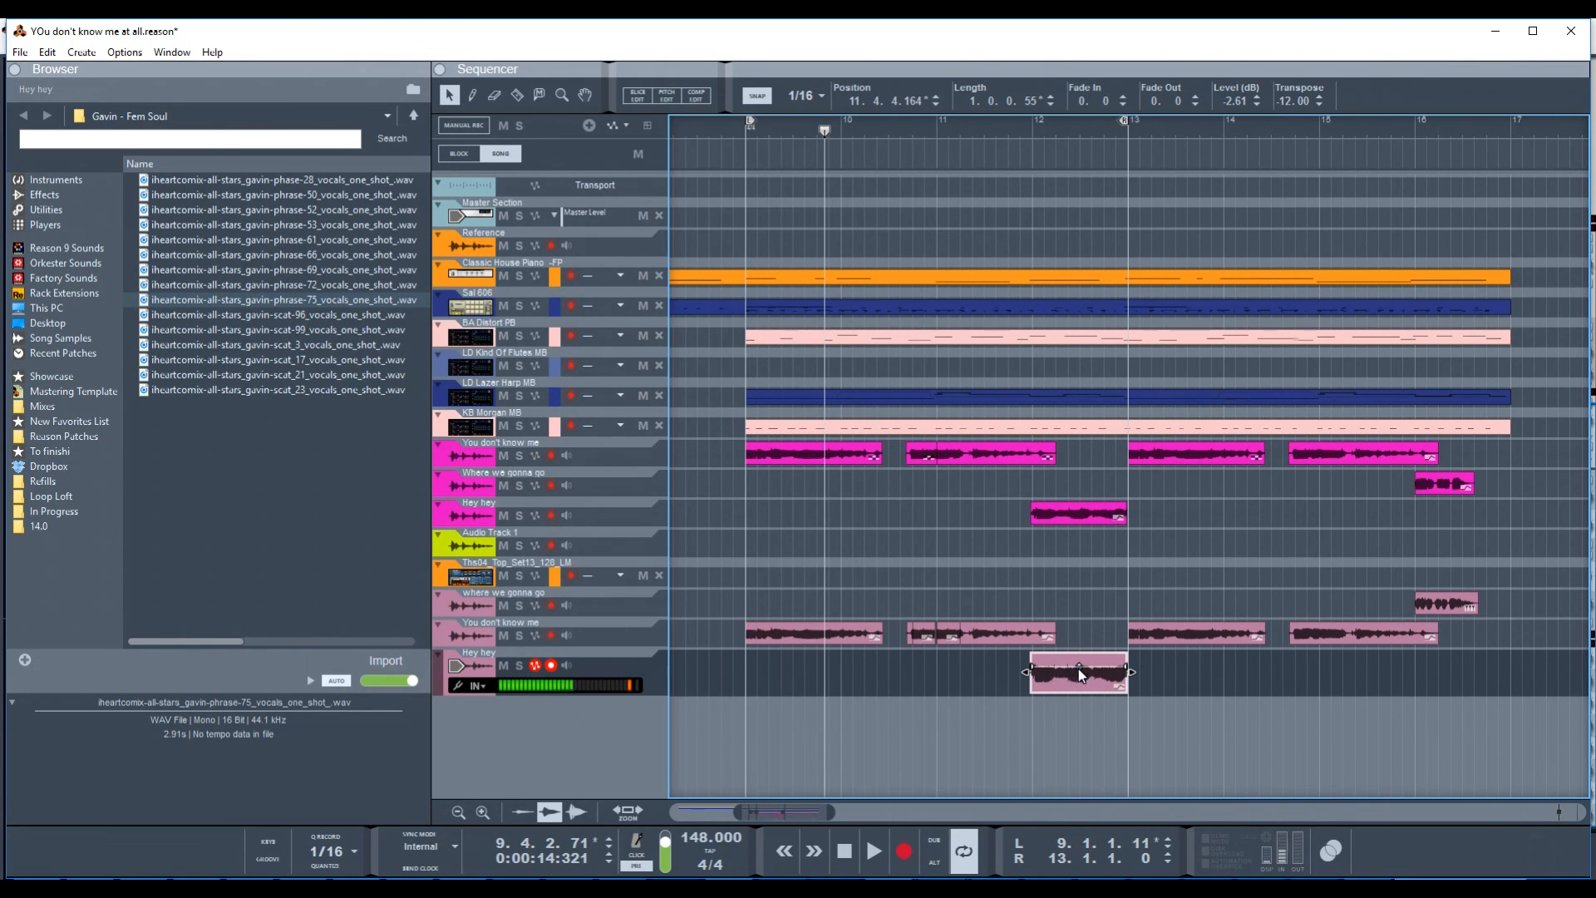
# - Set the level of the lower "Hey hey" clip to -3.82 dB and play it in context
pyautogui.moveTo(1075, 680); pyautogui.dragTo(1075, 676)
pyautogui.press('space')
pyautogui.click(966, 123)
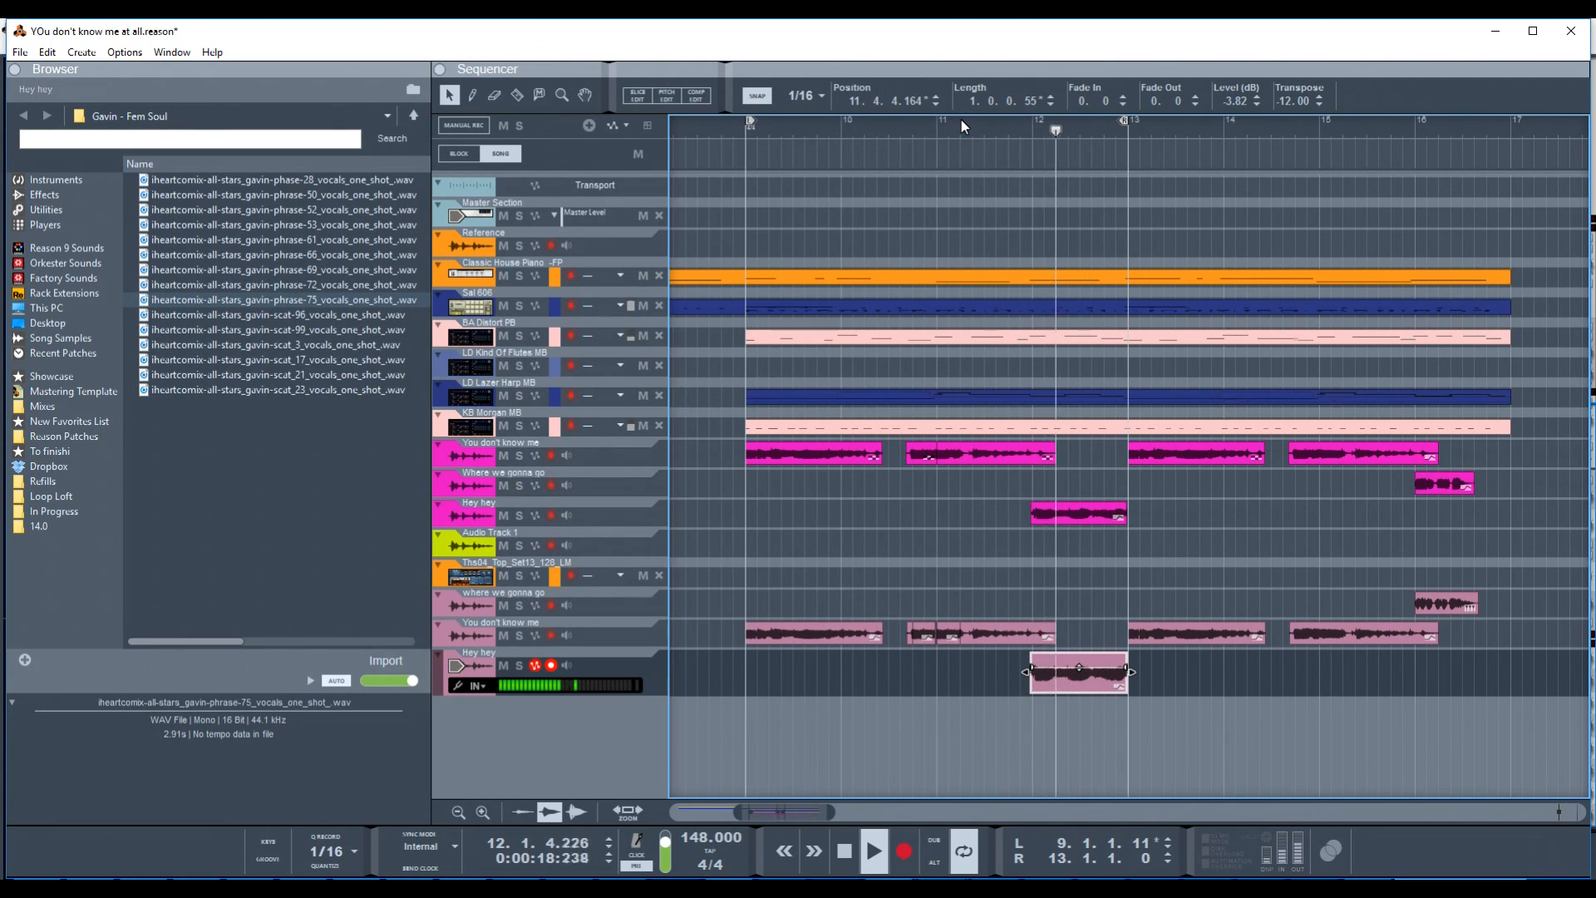
pyautogui.press('space')
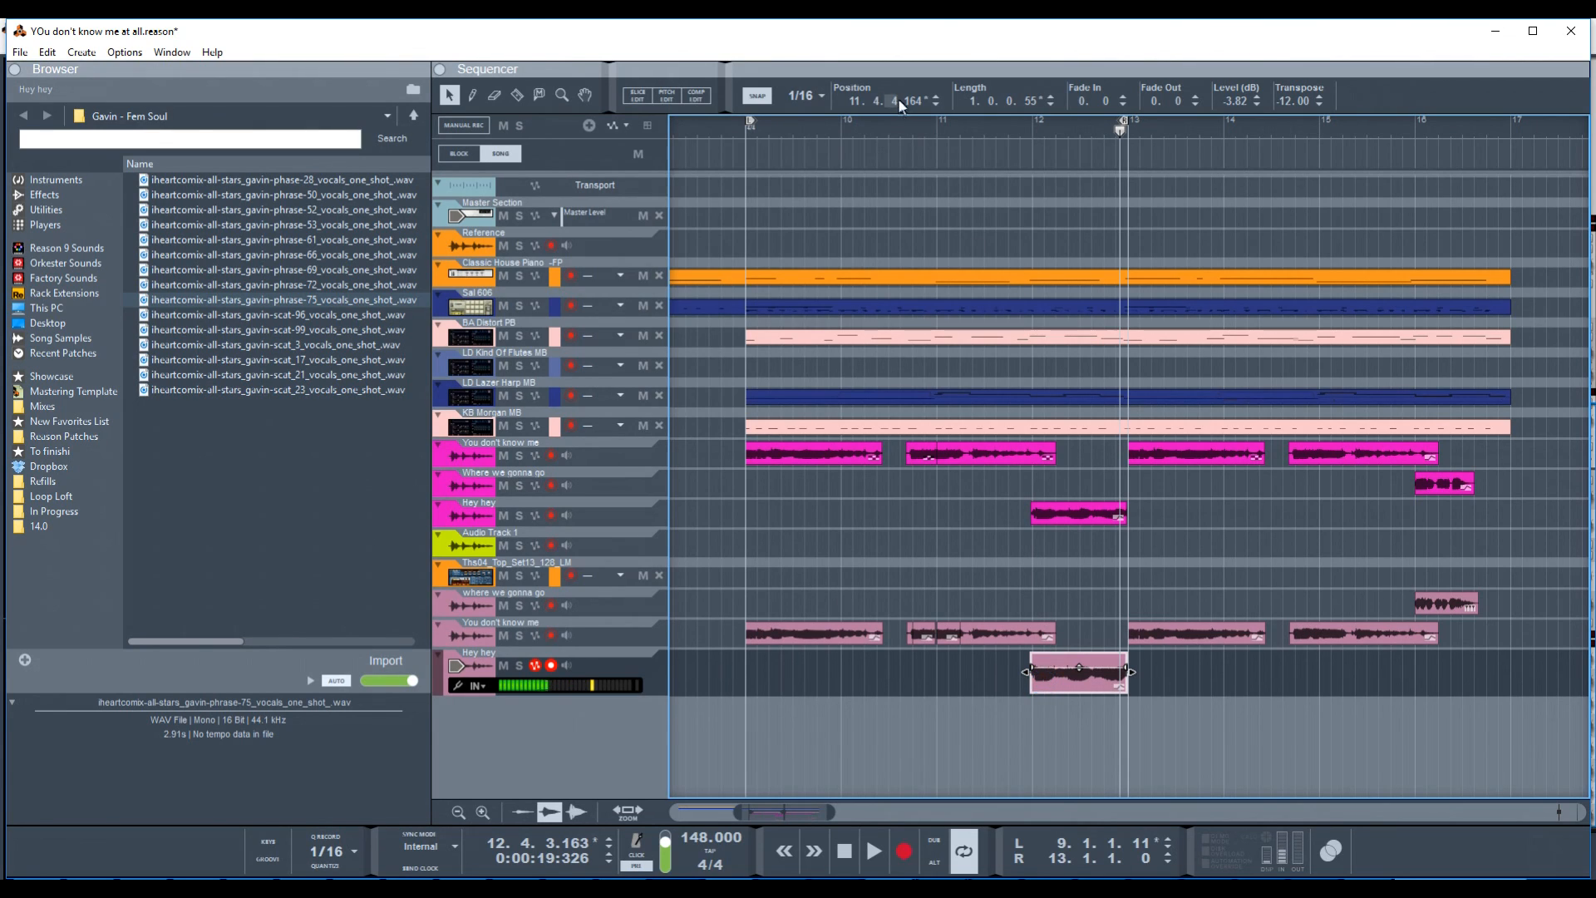
pyautogui.moveTo(925, 107); pyautogui.dragTo(916, 131)
# - Set the loop to the lower "where we gonna go" clip at bar 16 and play it from its start
pyautogui.click(1439, 598)
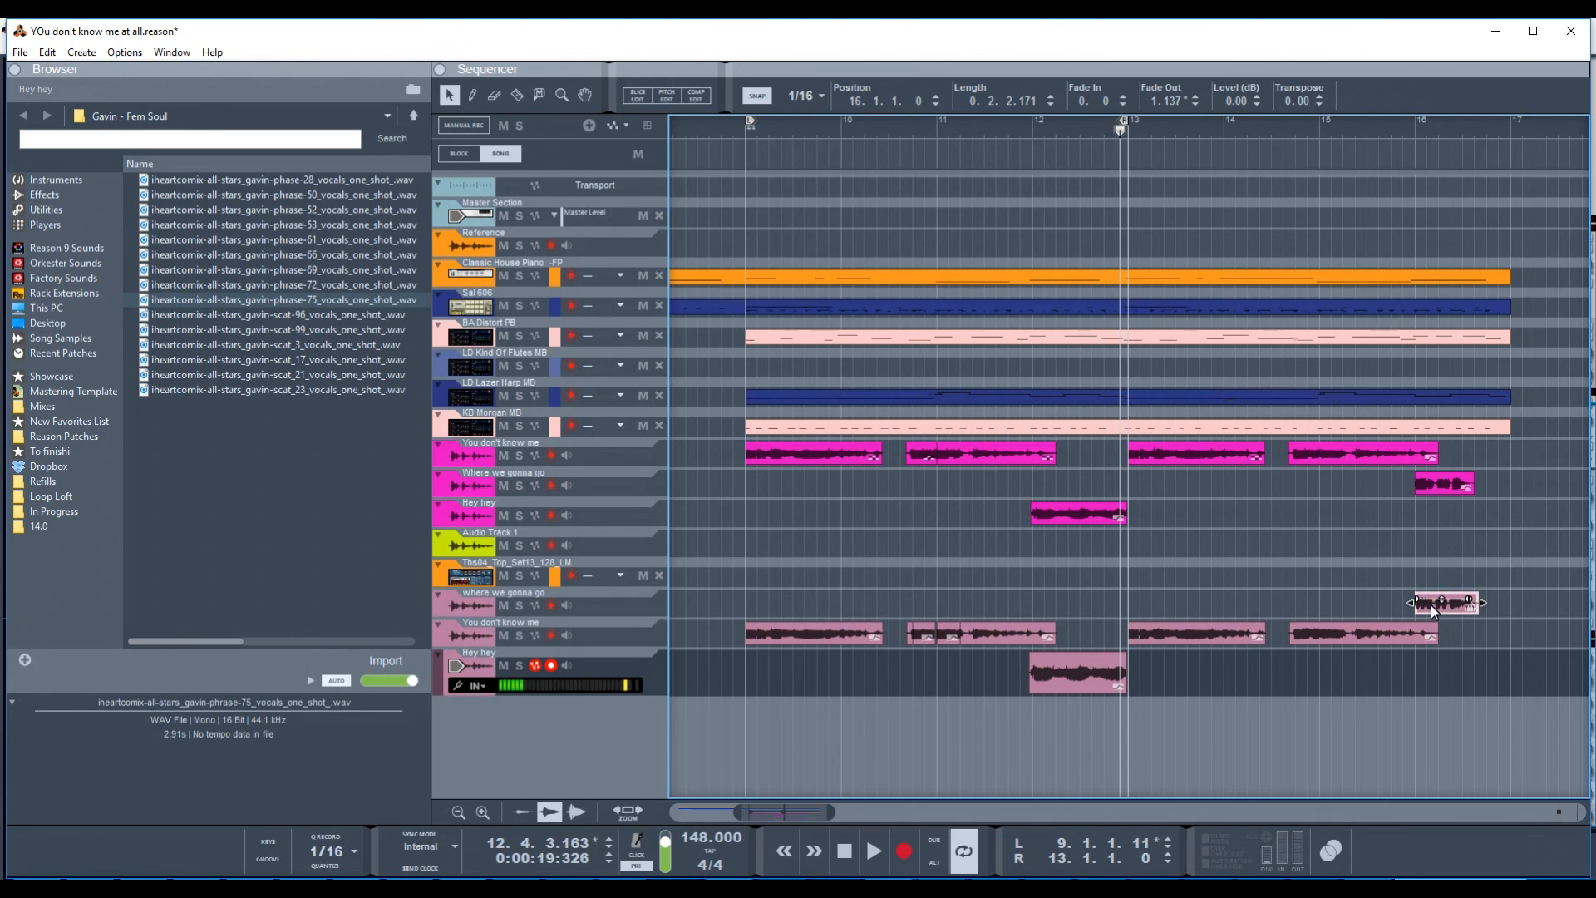
pyautogui.rightClick(1432, 611)
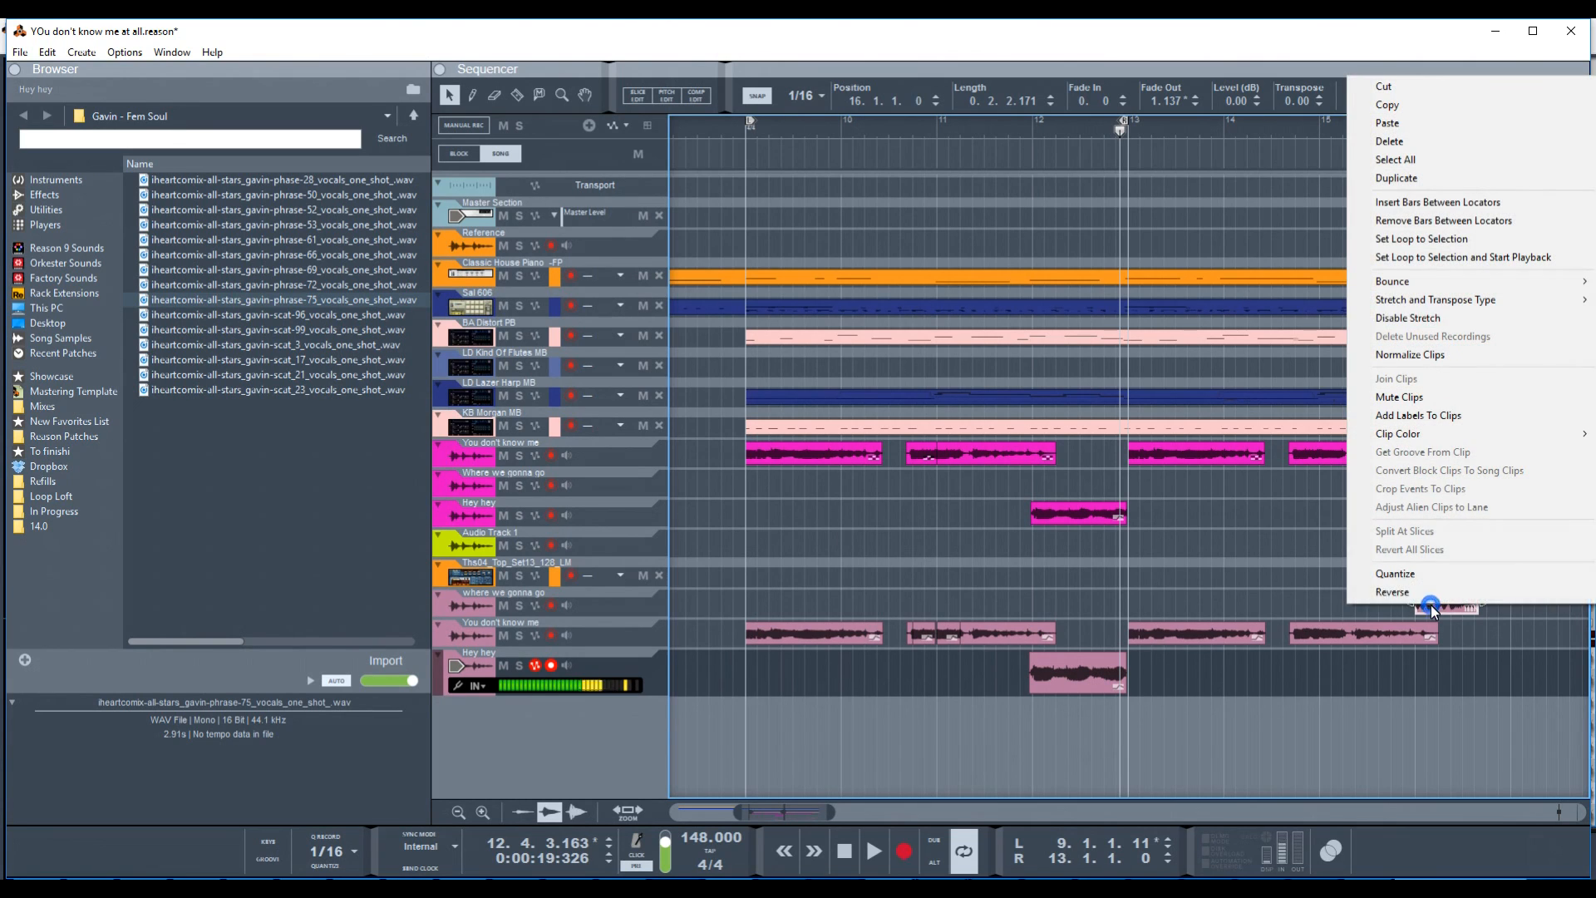
pyautogui.click(1382, 239)
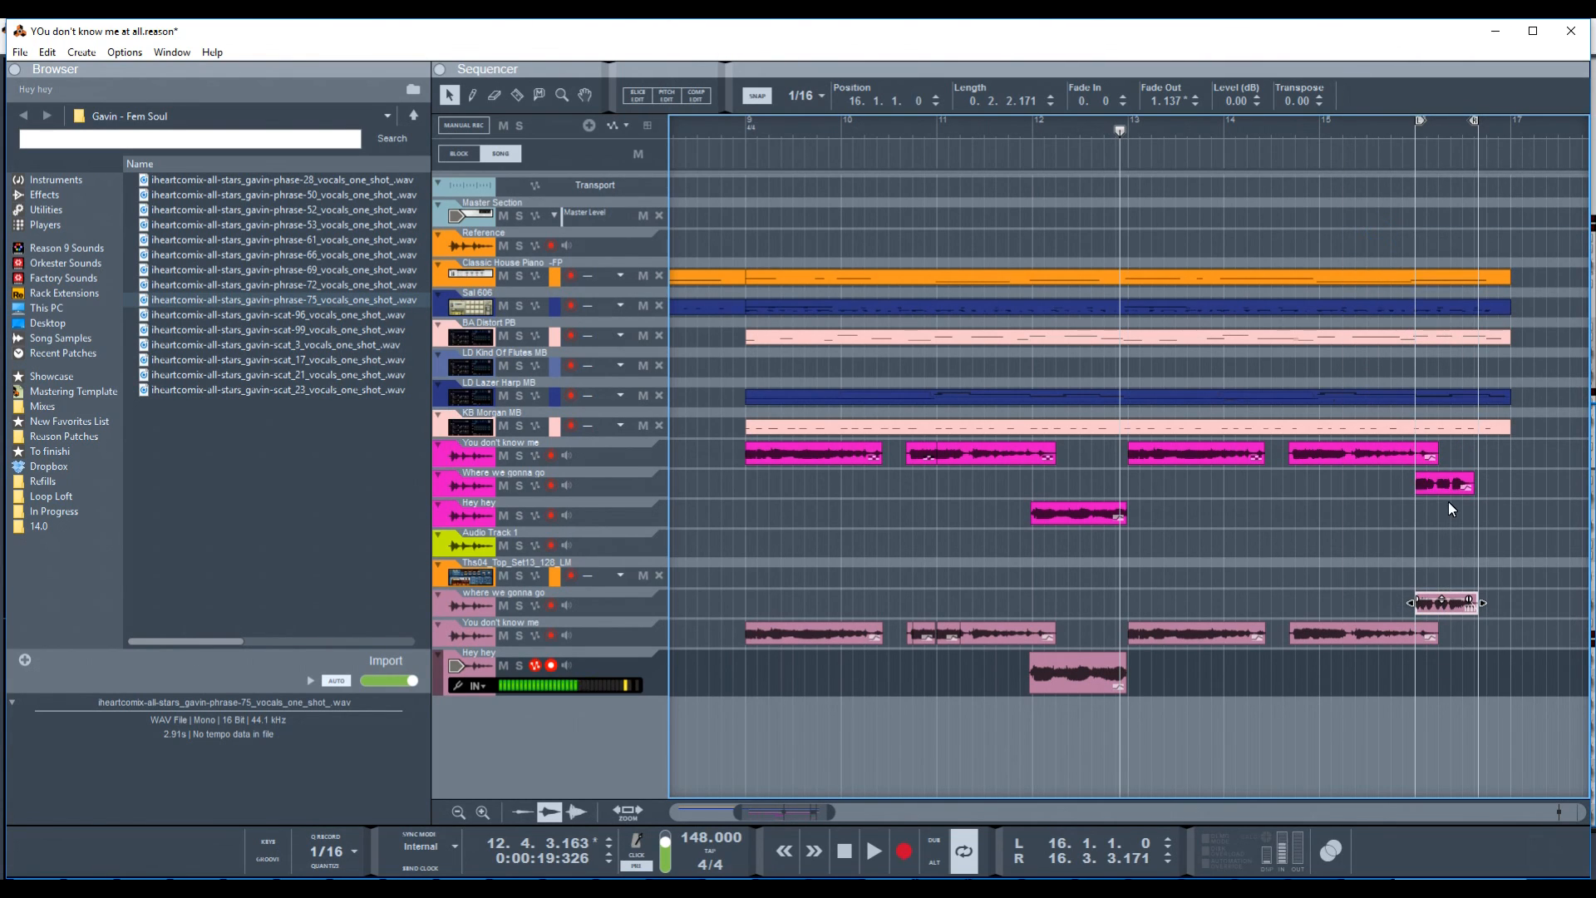
pyautogui.press('space')
pyautogui.press('space')
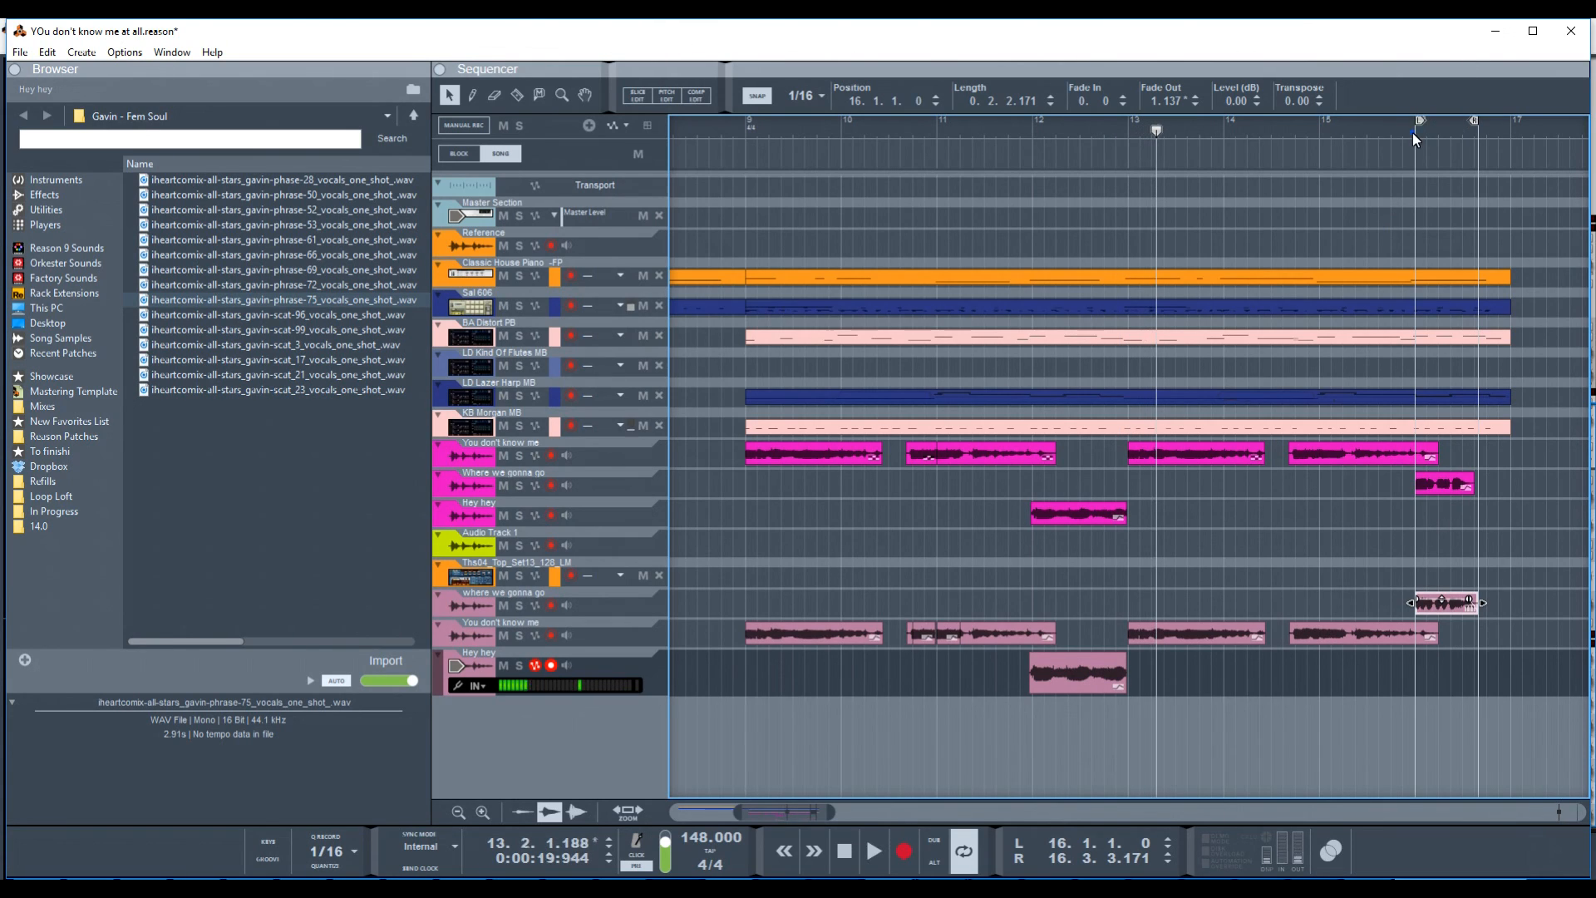
pyautogui.click(1413, 132)
pyautogui.press('space')
pyautogui.press('space')
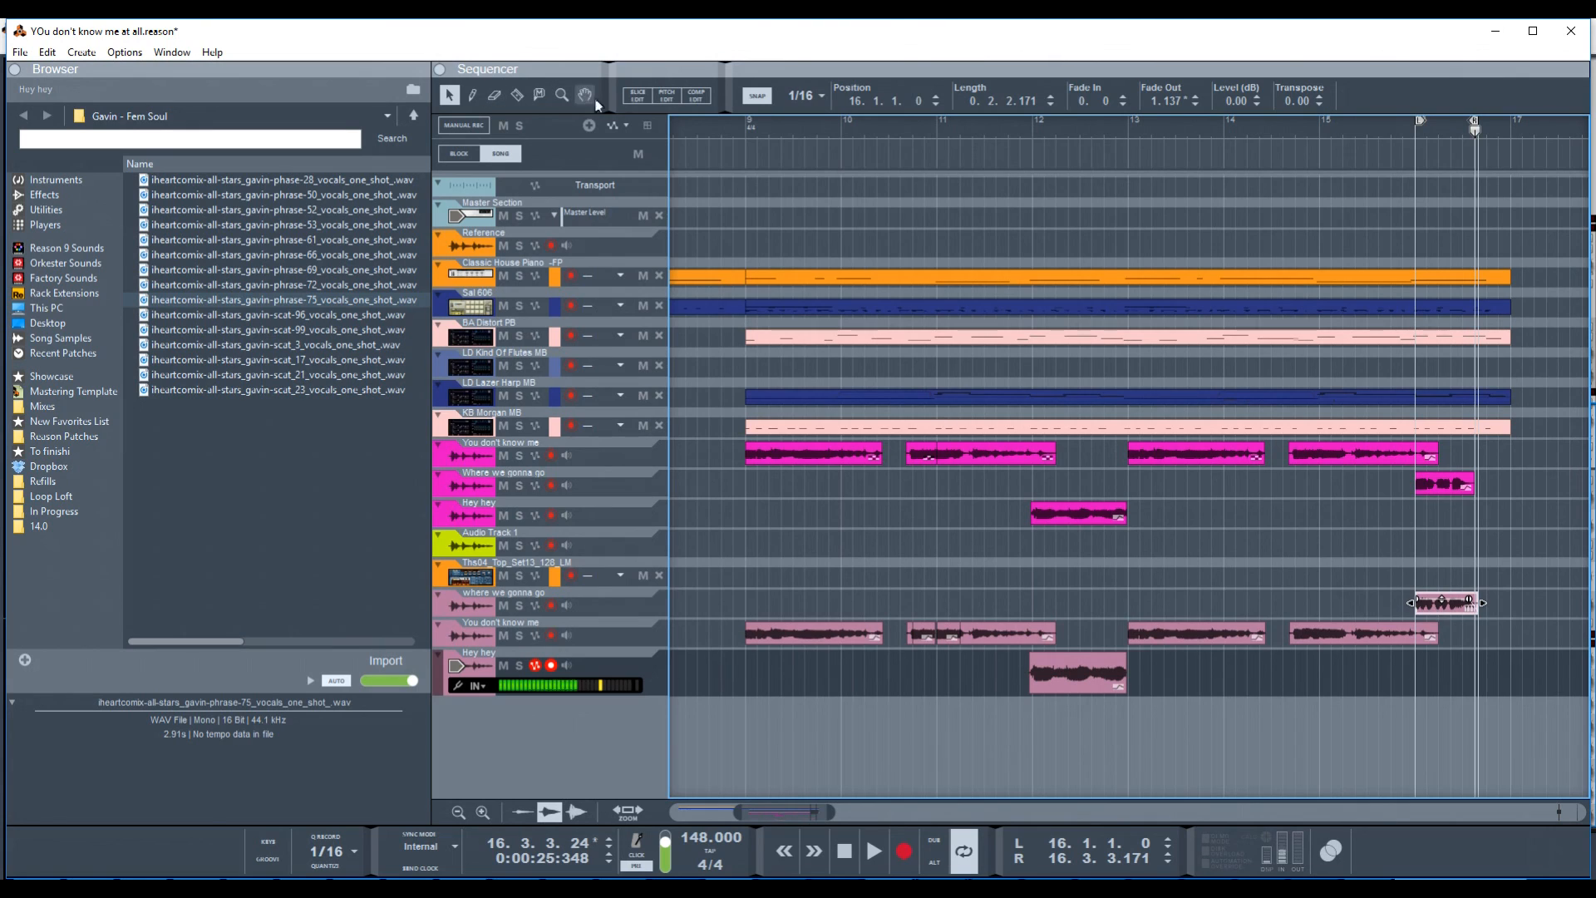
# - Select all notes of the "where we gonna go" clip in Pitch Edit, raise their formant to 5.00 and play the loop
pyautogui.click(667, 95)
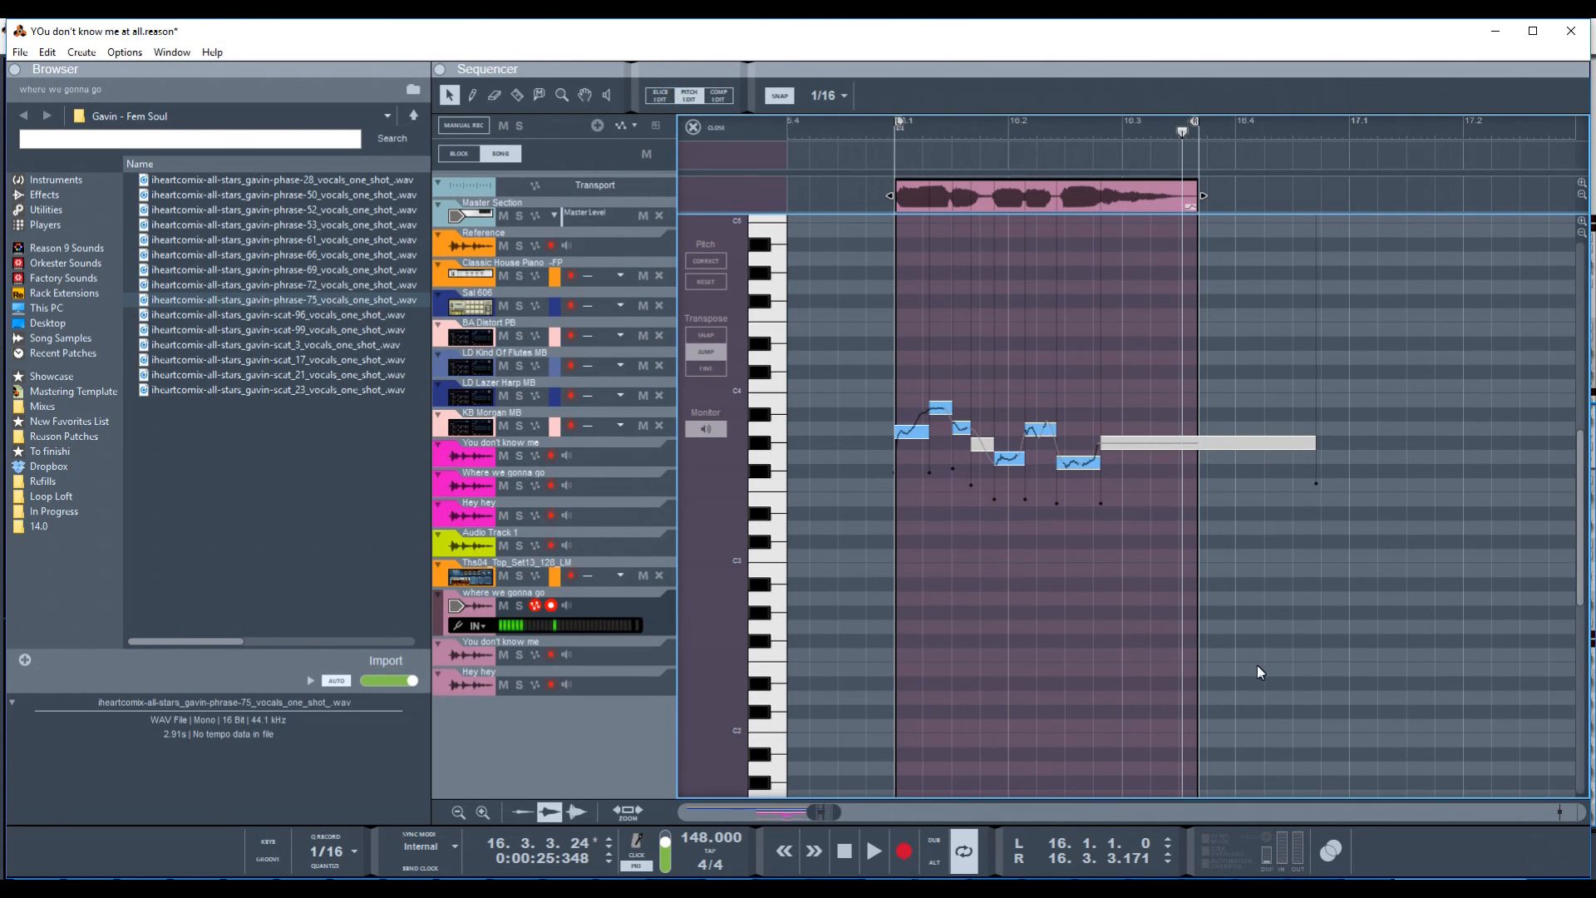
pyautogui.moveTo(850, 345); pyautogui.dragTo(1284, 563)
pyautogui.click(1335, 98)
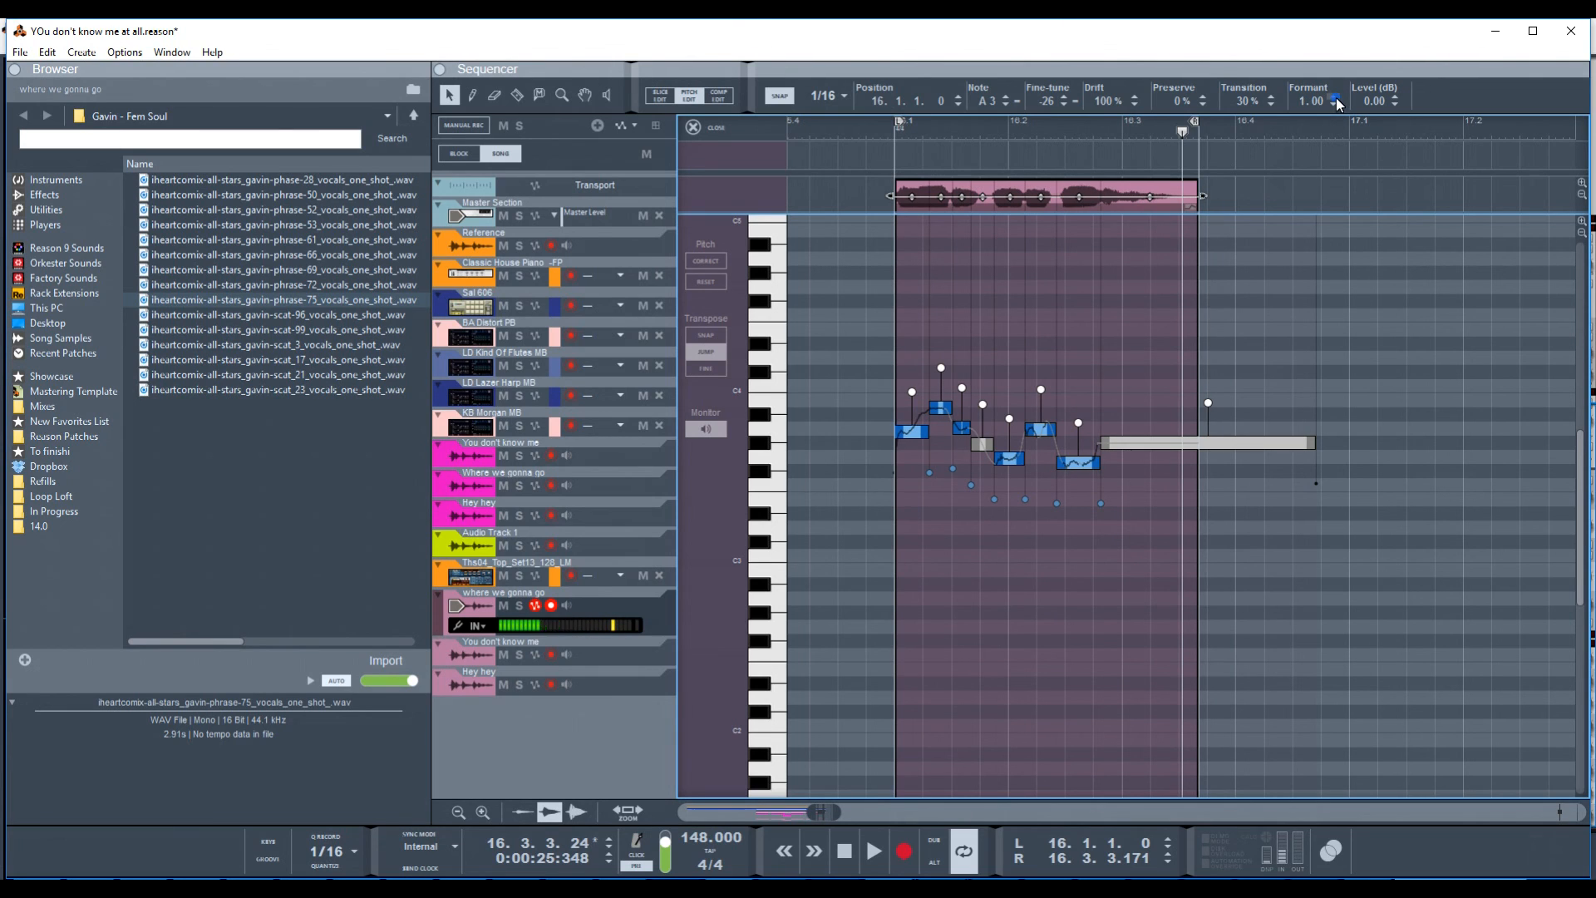
pyautogui.press('space')
pyautogui.click(1335, 98)
pyautogui.click(1335, 97)
pyautogui.click(1335, 98)
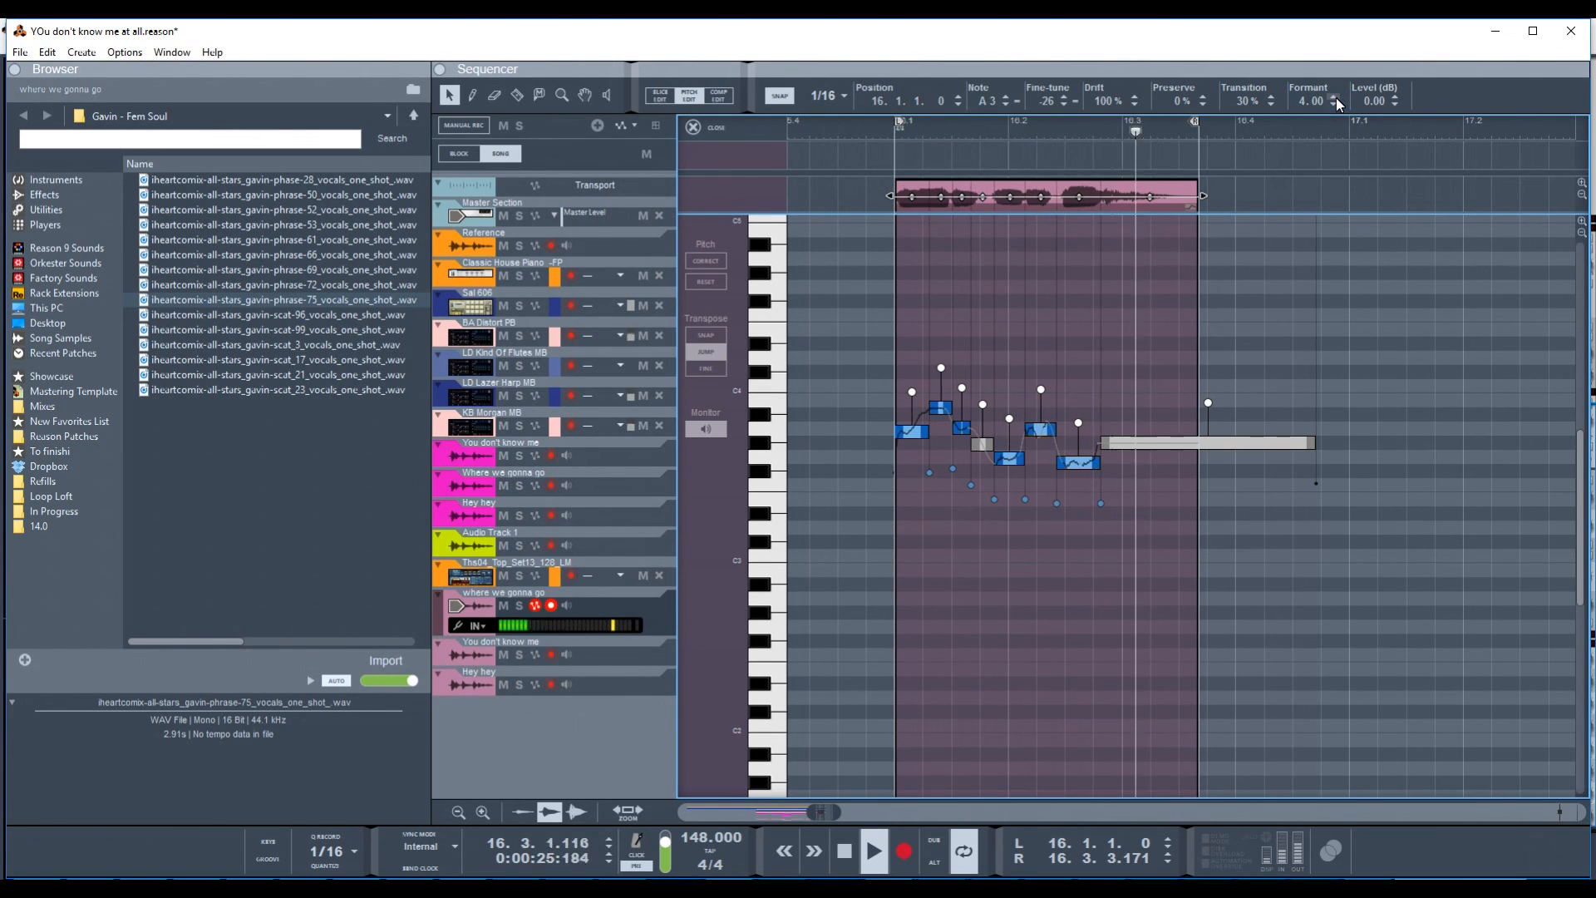
pyautogui.click(1335, 97)
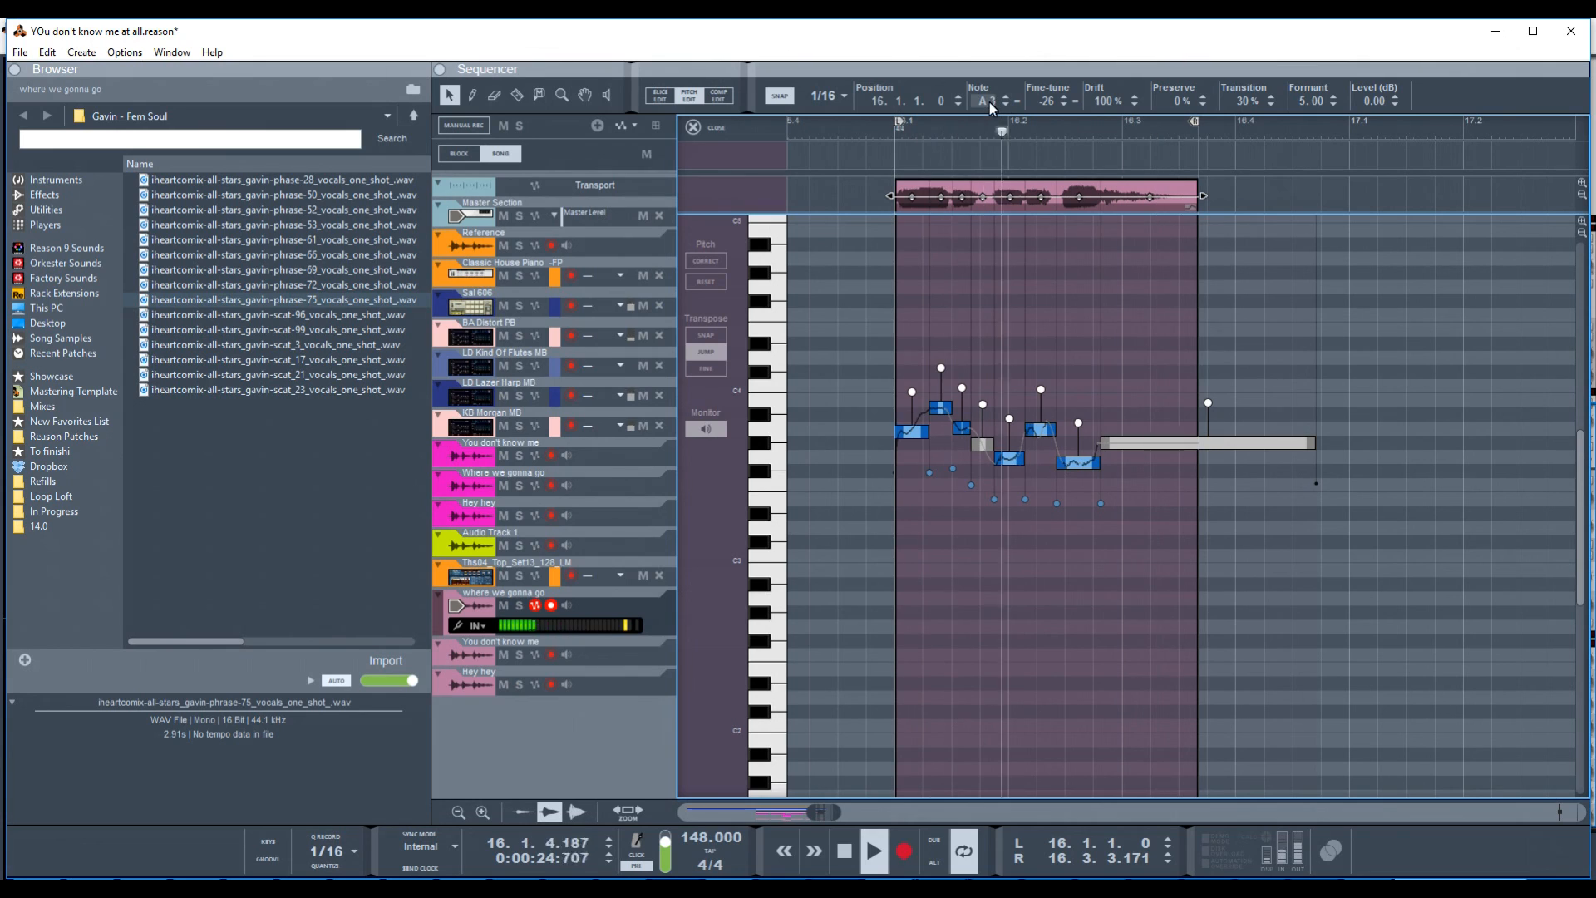
pyautogui.press('space')
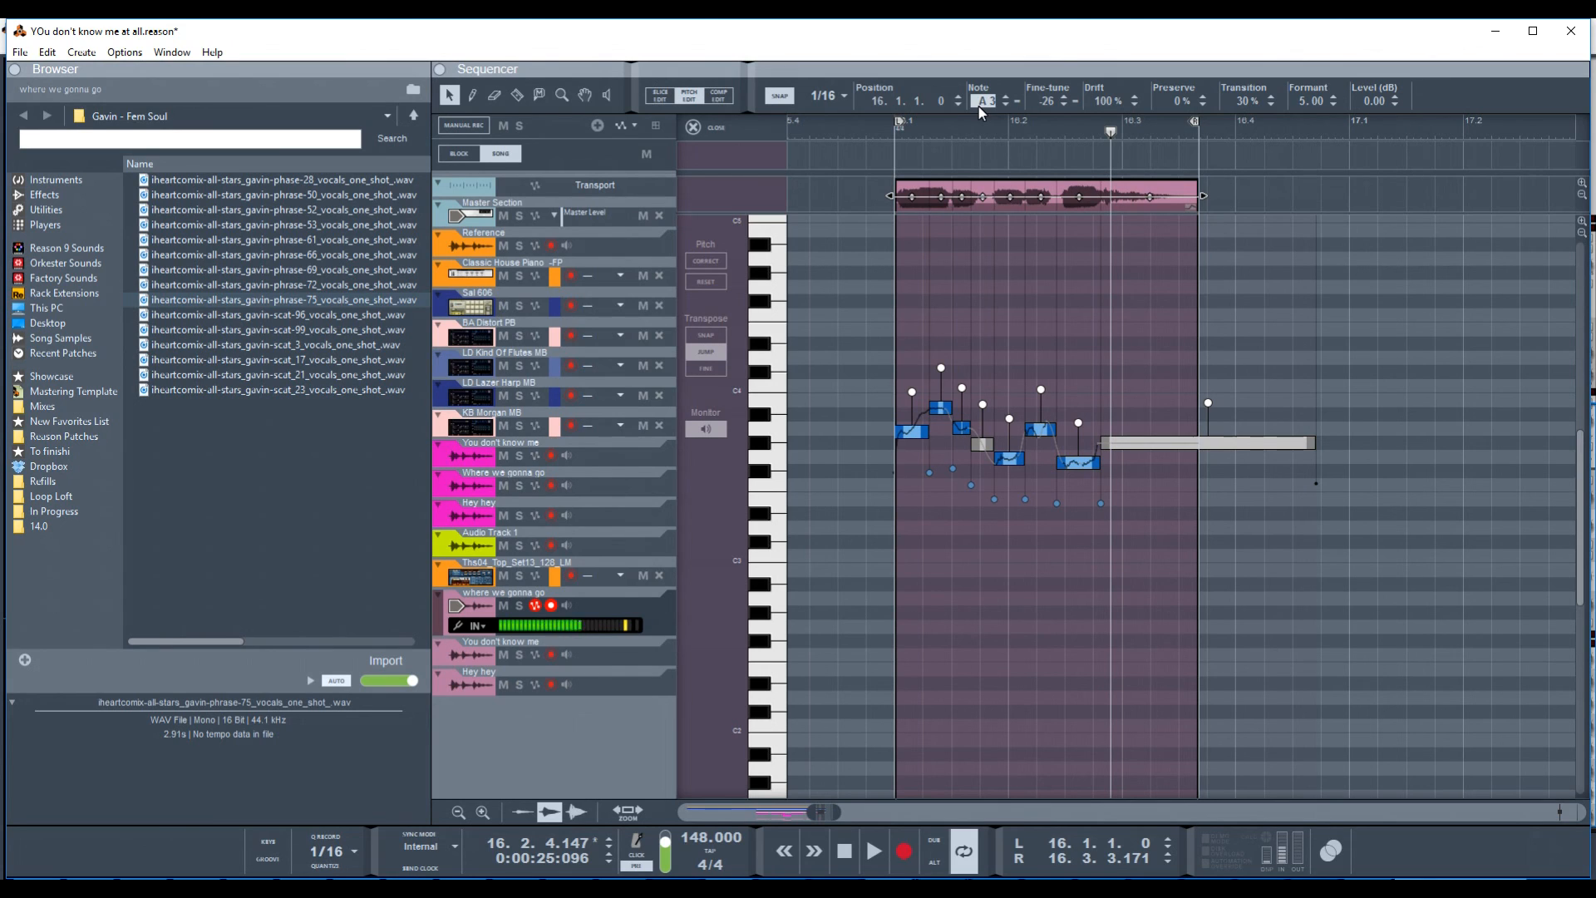
# - Try the selected pitch notes an octave higher by setting the note to A4, and play the clip from its start
pyautogui.click(979, 107)
pyautogui.write('a4')
pyautogui.press('Return')
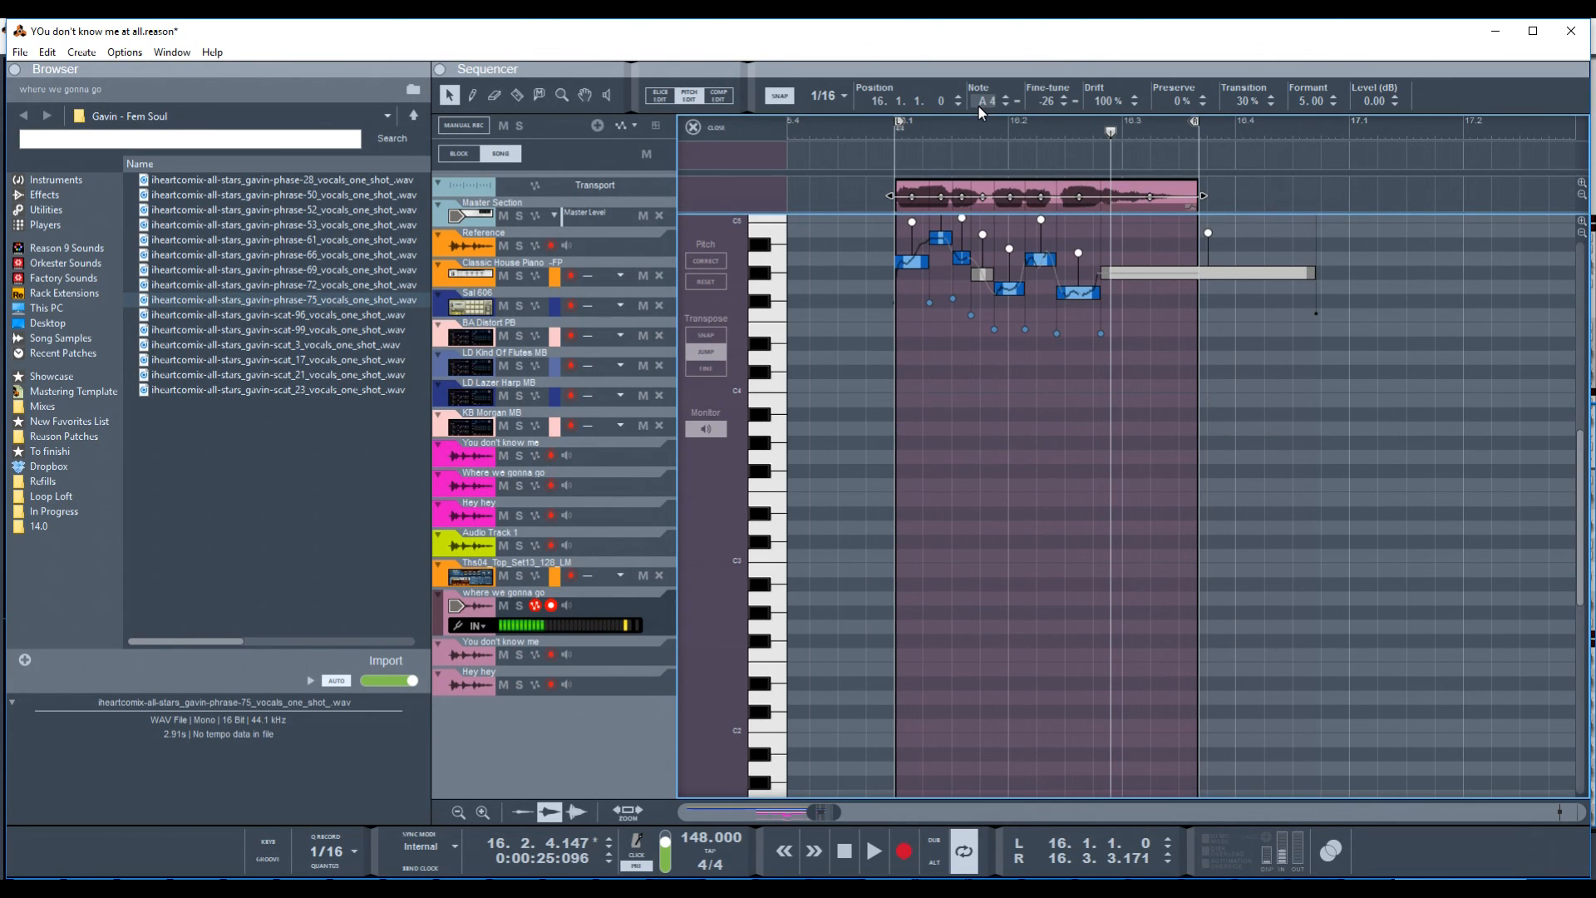
pyautogui.click(889, 131)
pyautogui.press('space')
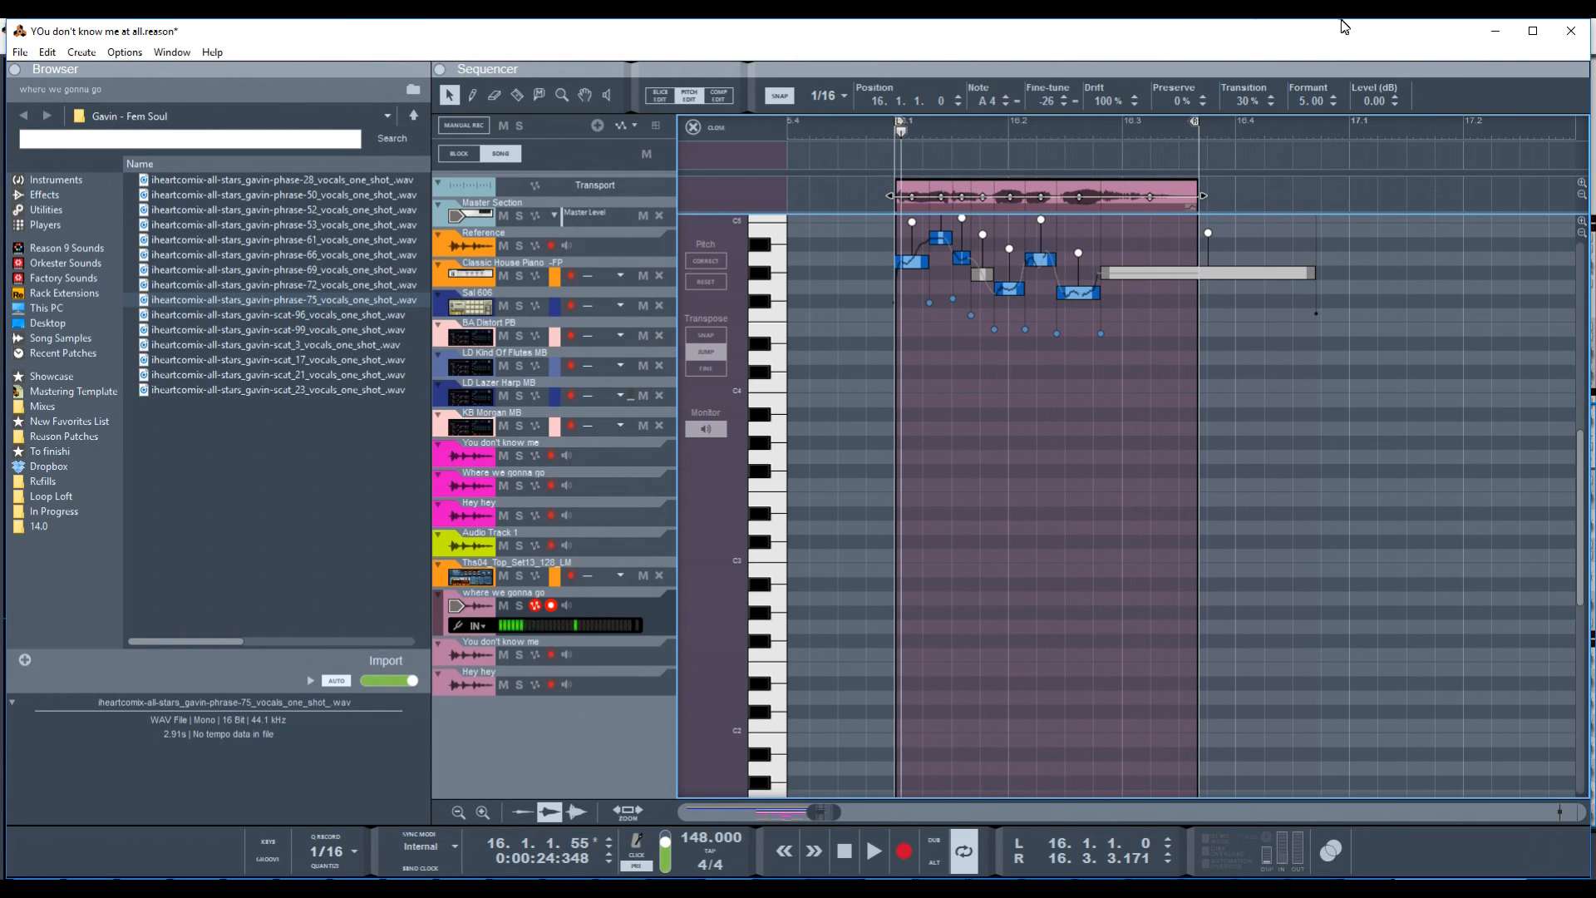
# - Try a formant of -5.00 on the raised pitch notes and play the clip
pyautogui.click(1296, 100)
pyautogui.write('-1')
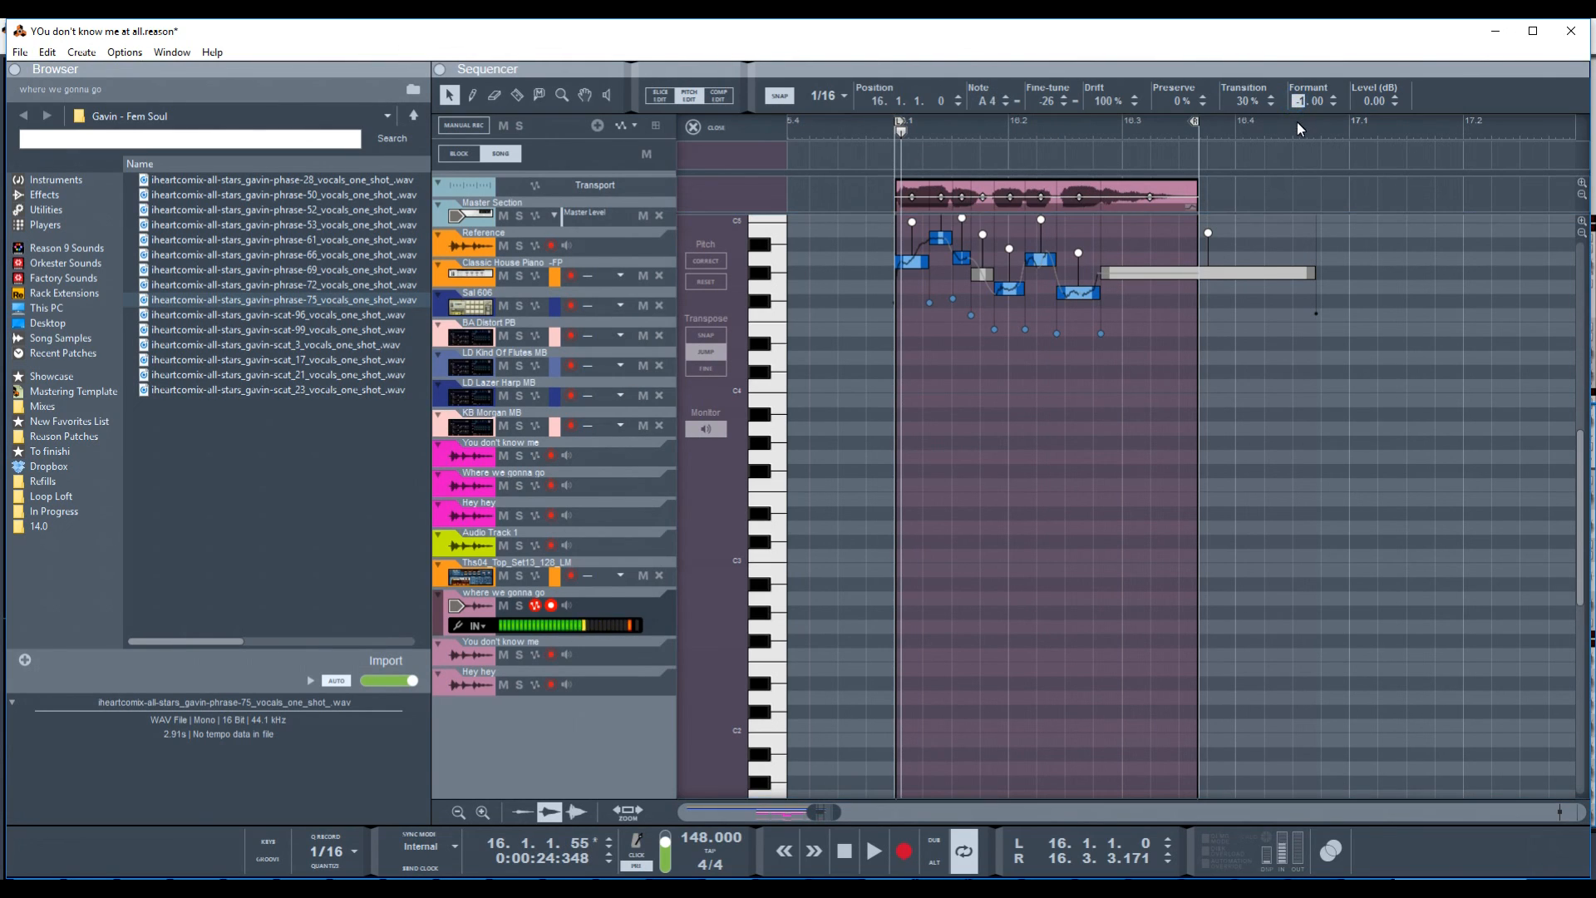
pyautogui.click(1302, 136)
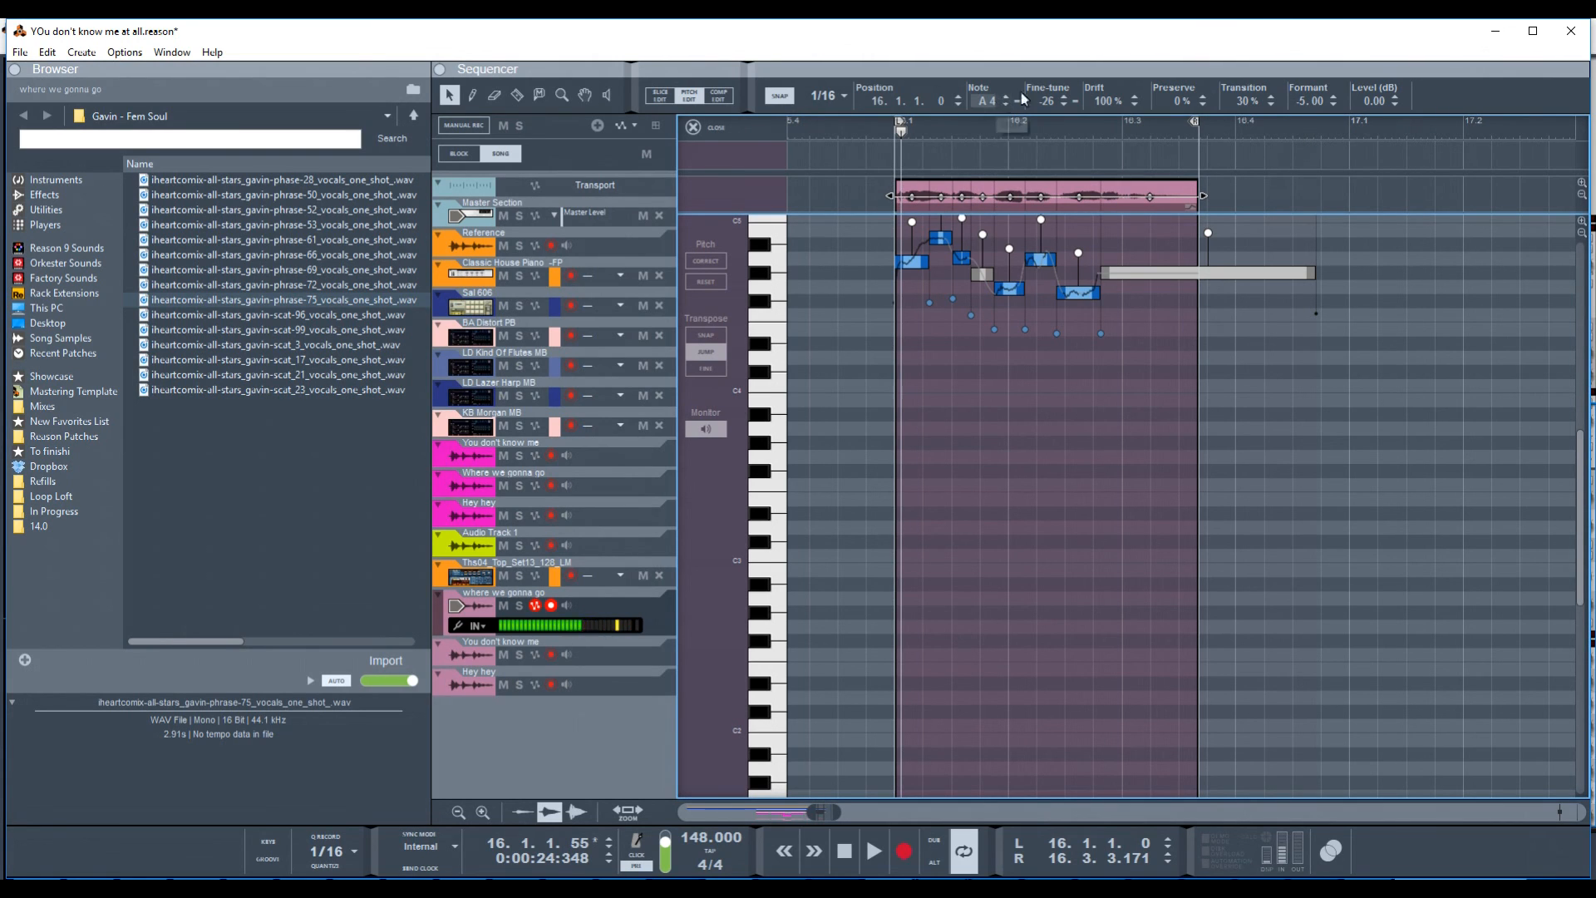
pyautogui.press('space')
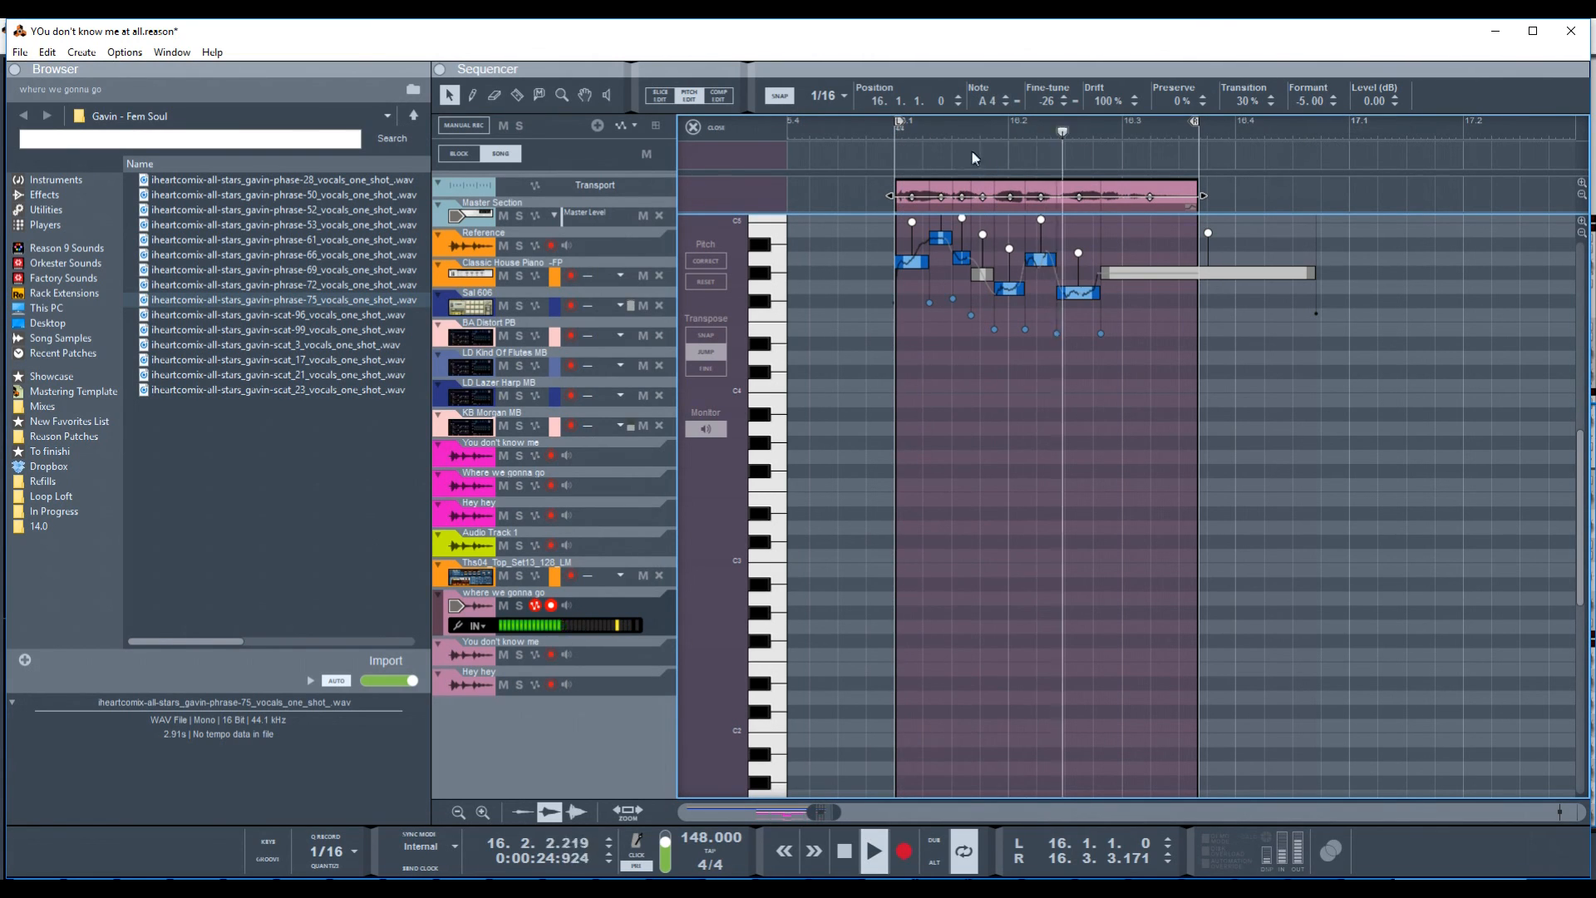
pyautogui.press('space')
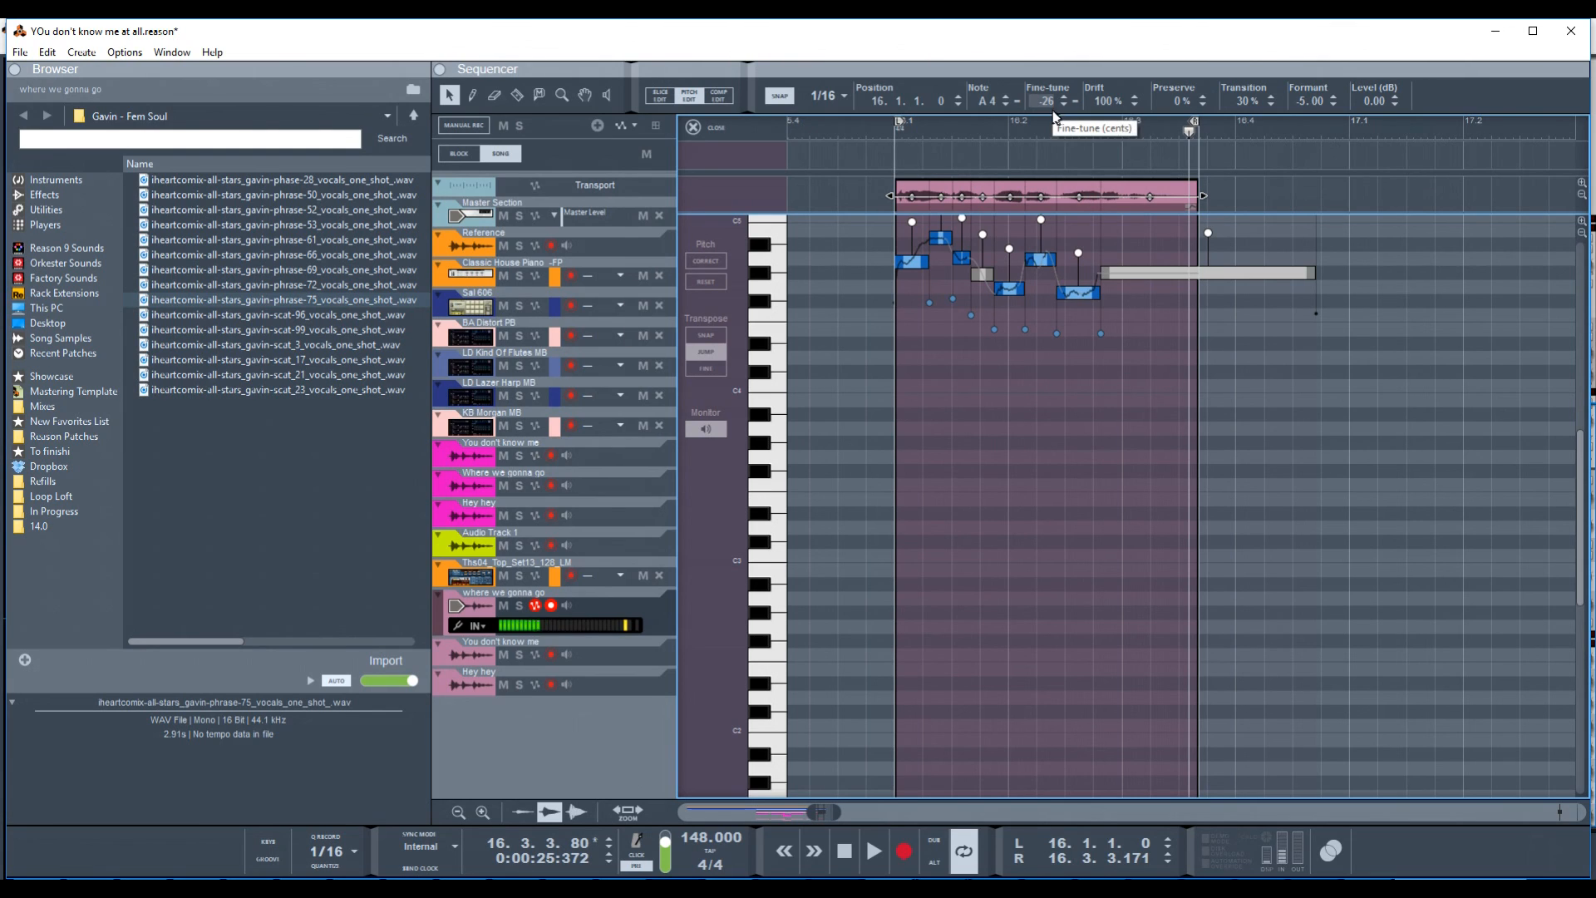
# - Return the selected notes to A3, set their formant to 2.00, and play the clip
pyautogui.hotkey('shift', 'Down')
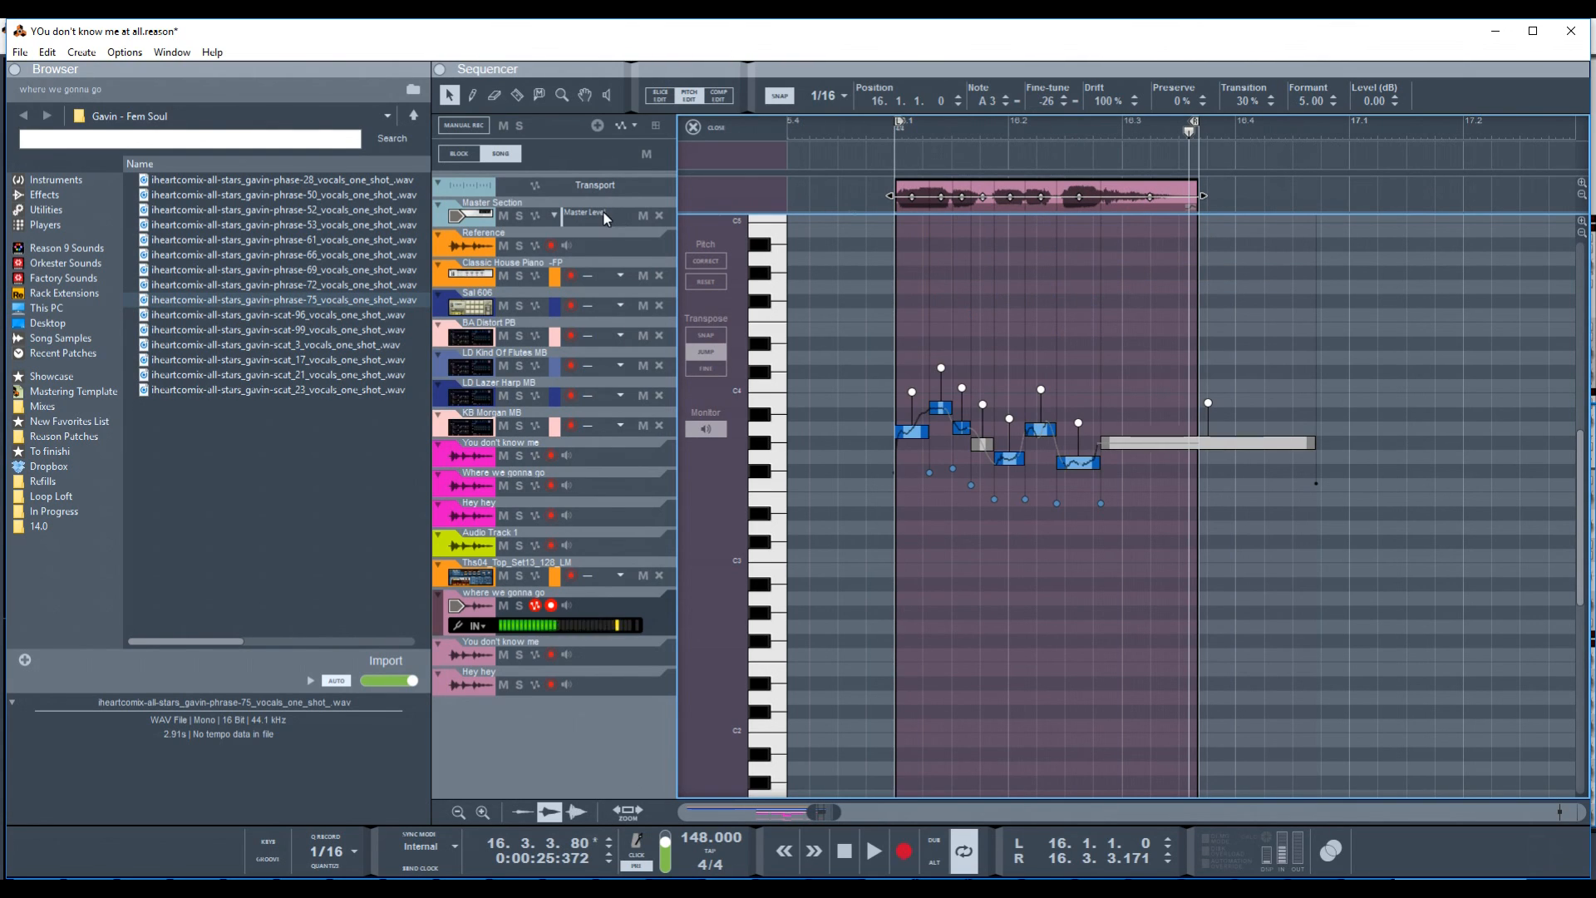
pyautogui.press('space')
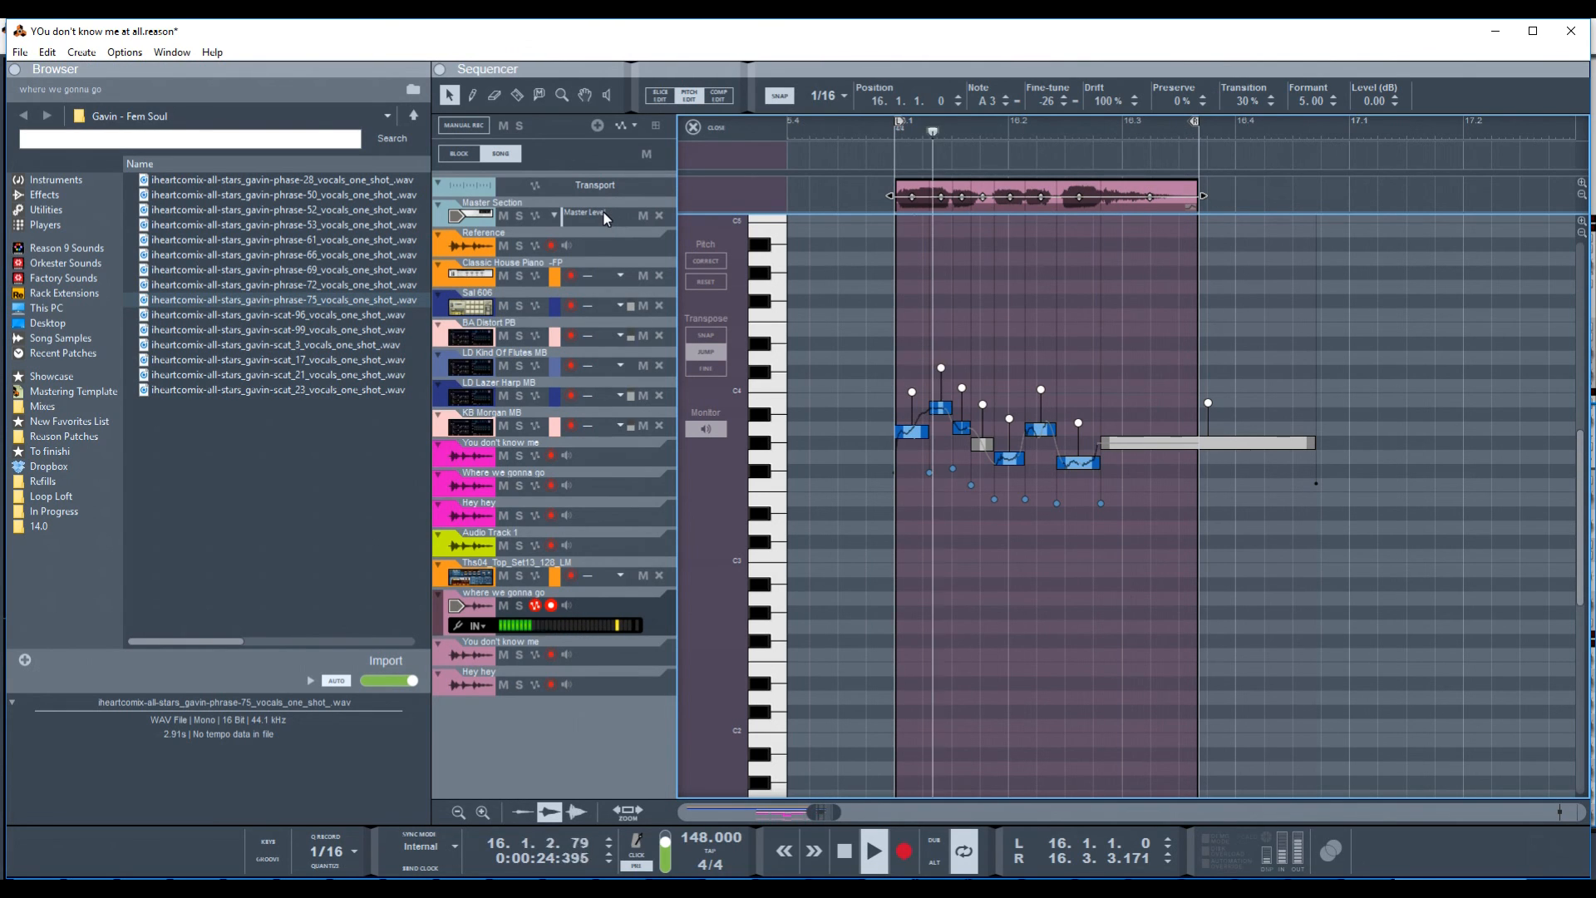
pyautogui.click(1300, 101)
pyautogui.moveTo(1302, 106); pyautogui.dragTo(1302, 98)
pyautogui.press('space')
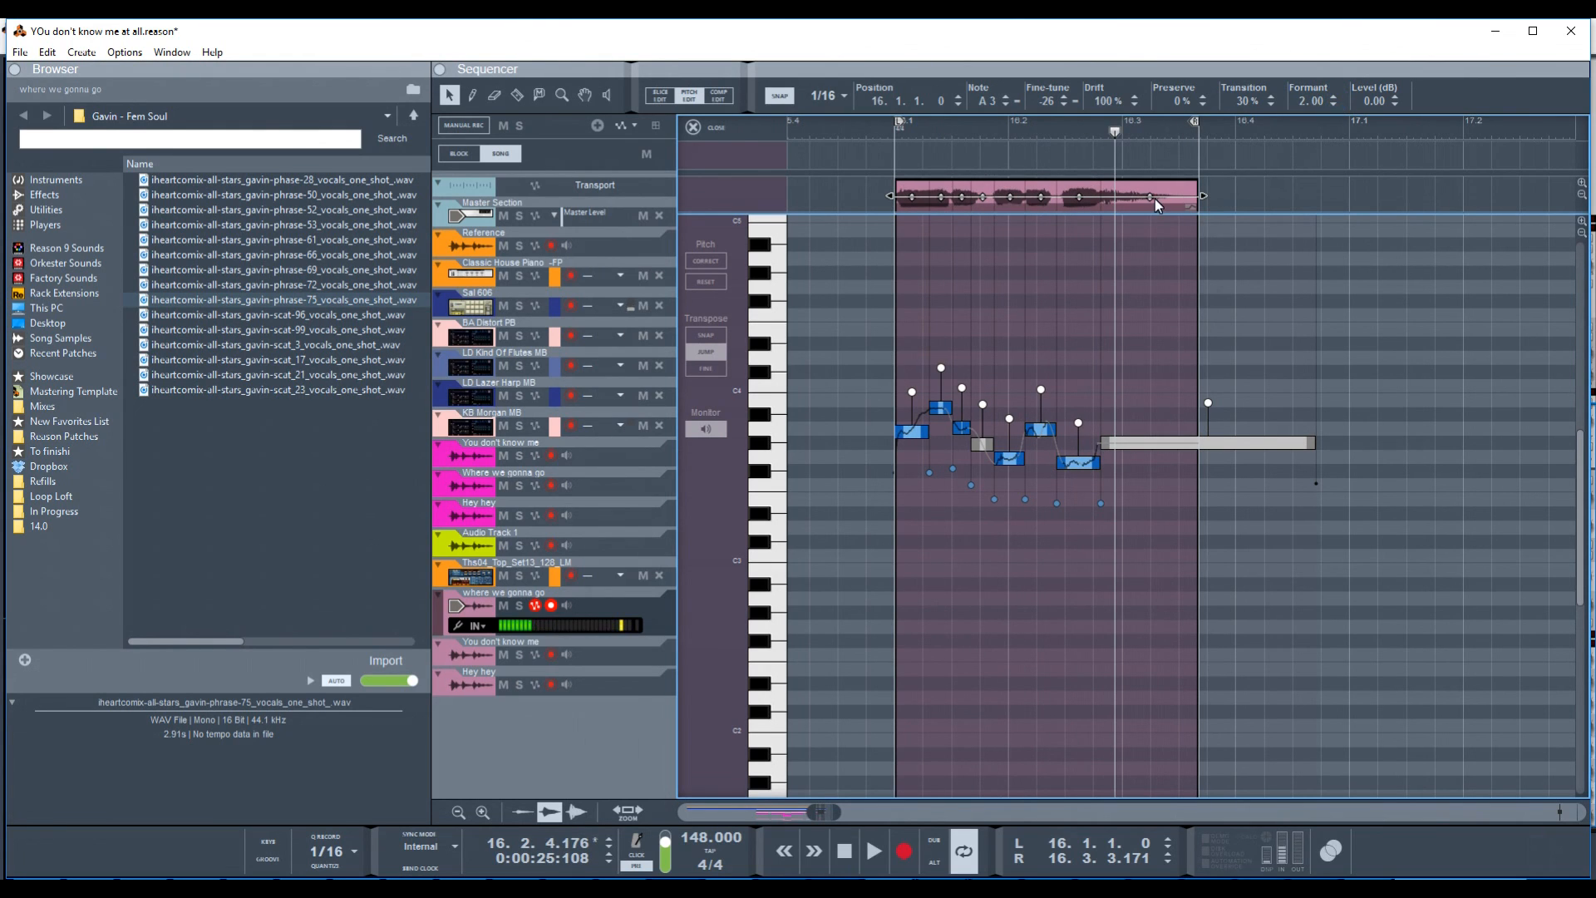
# - Close the "where we gonna go" clip's pitch editor and play the looped section
pyautogui.press('Escape')
pyautogui.press('space')
pyautogui.press('space')
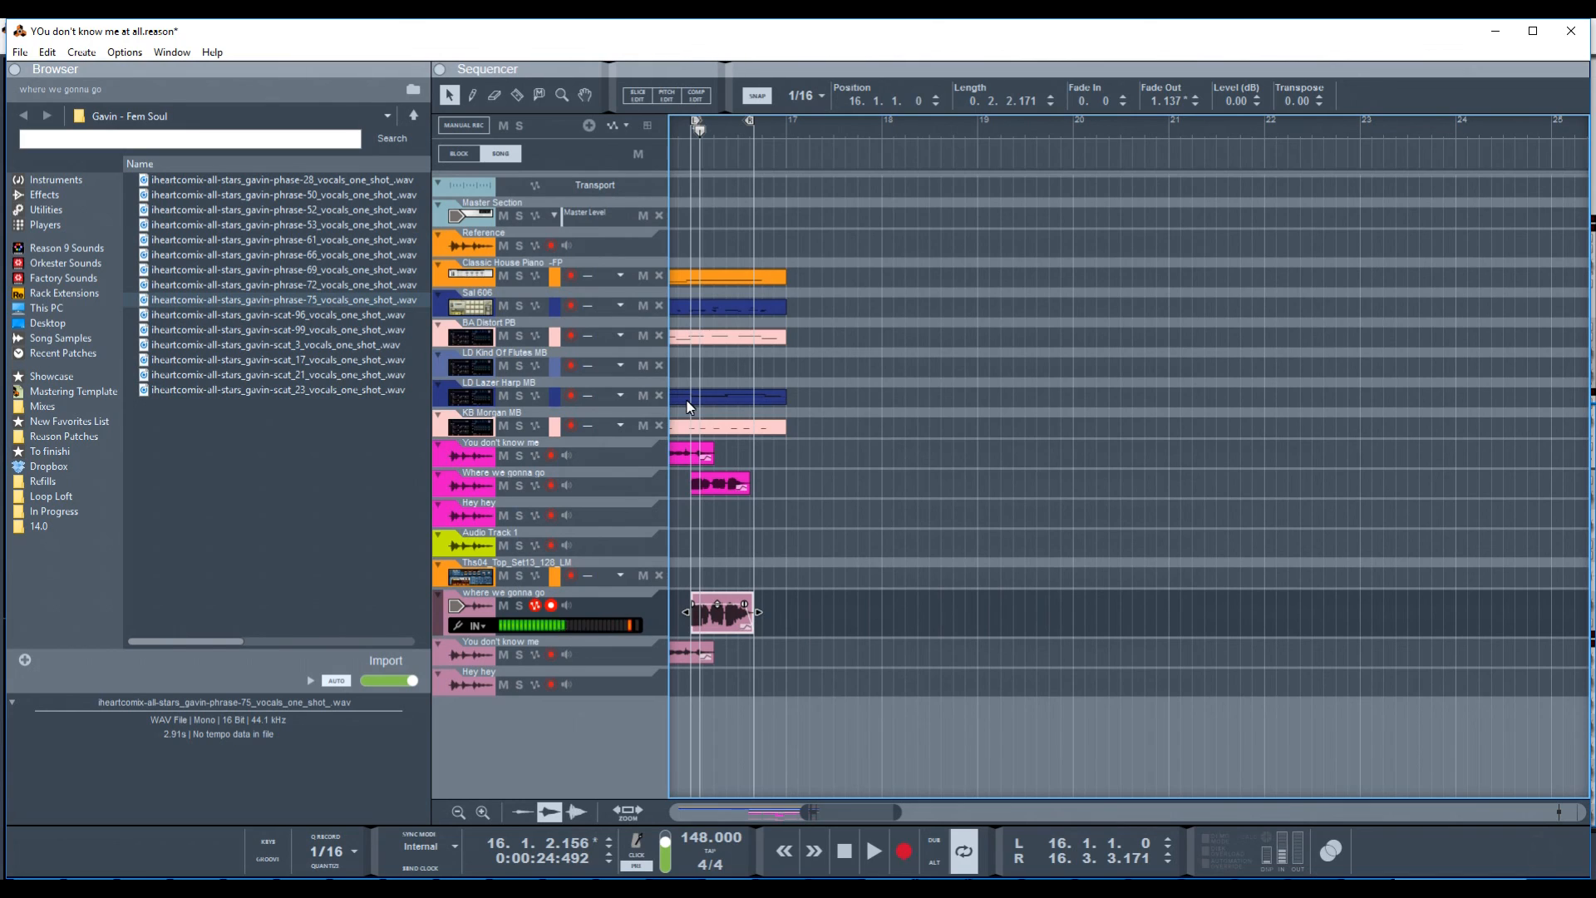
# - In Pitch Edit, move the "where we gonna go" clip's second note to G#4, fifth to about C3, sixth to G4, last to C4, and play it
pyautogui.click(722, 613)
pyautogui.click(666, 96)
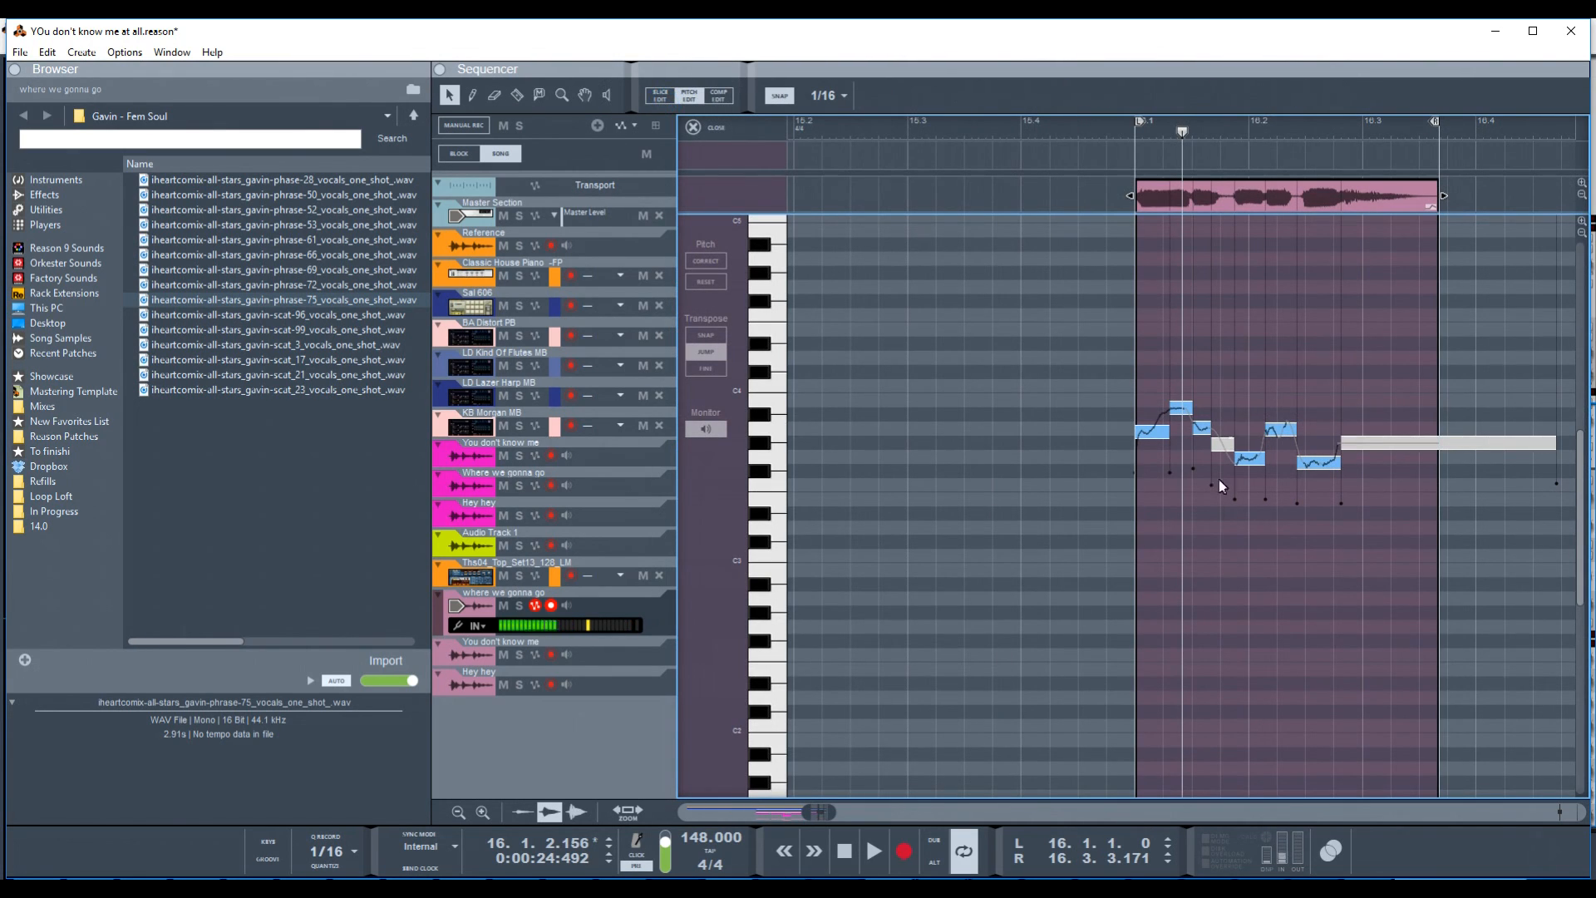
pyautogui.moveTo(1184, 408); pyautogui.dragTo(1201, 265)
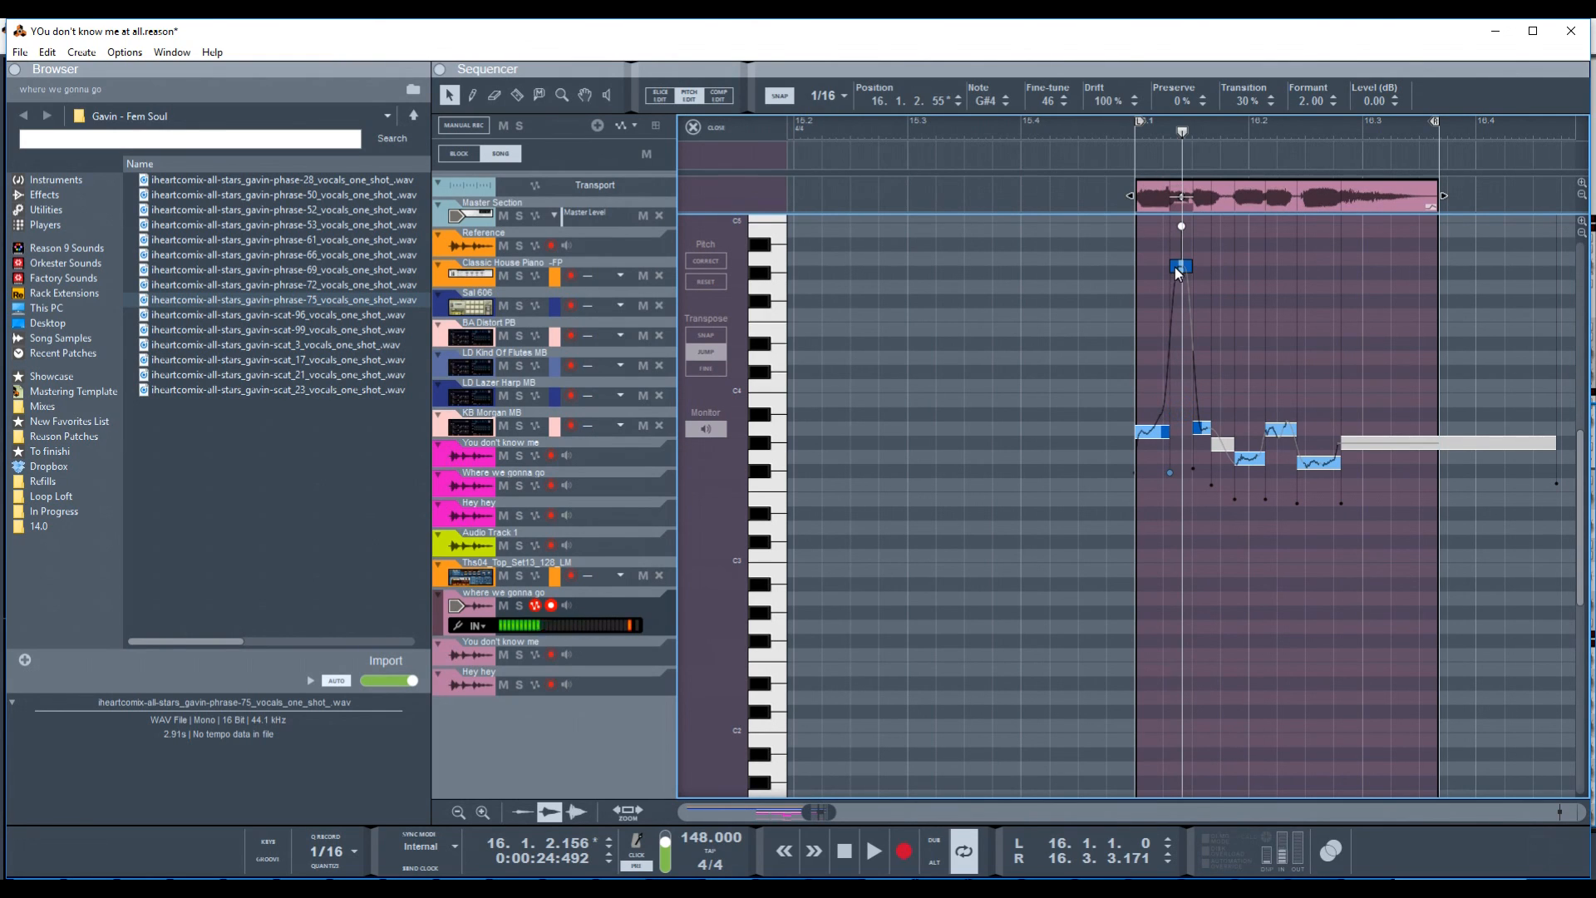
pyautogui.moveTo(1249, 458); pyautogui.dragTo(1280, 296)
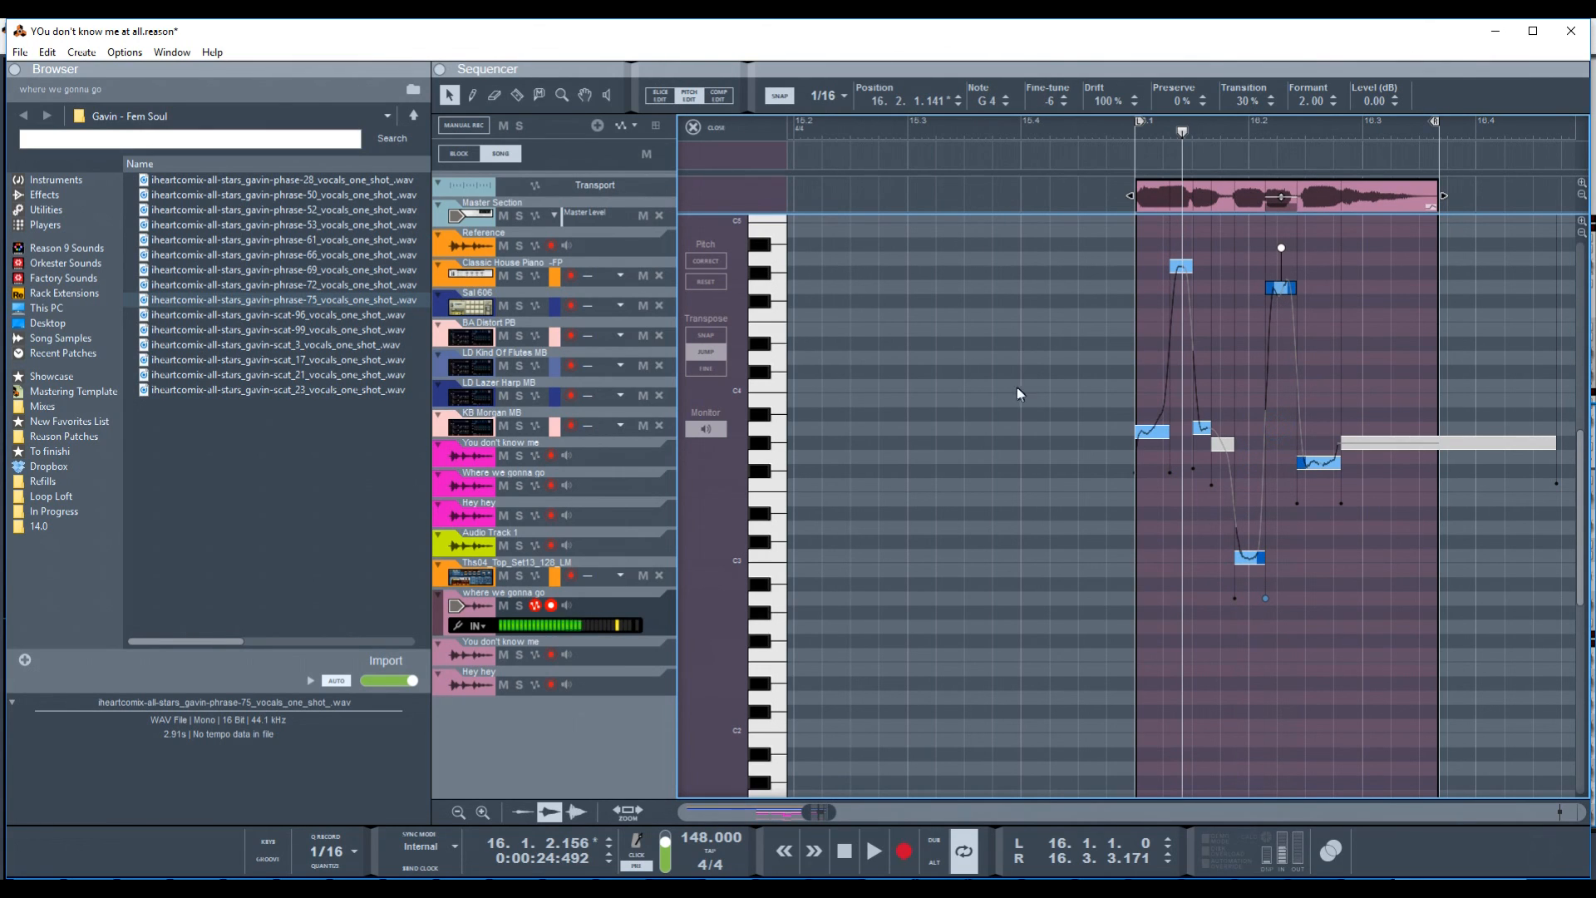
pyautogui.moveTo(1405, 419); pyautogui.dragTo(1404, 376)
pyautogui.click(1136, 137)
pyautogui.press('space')
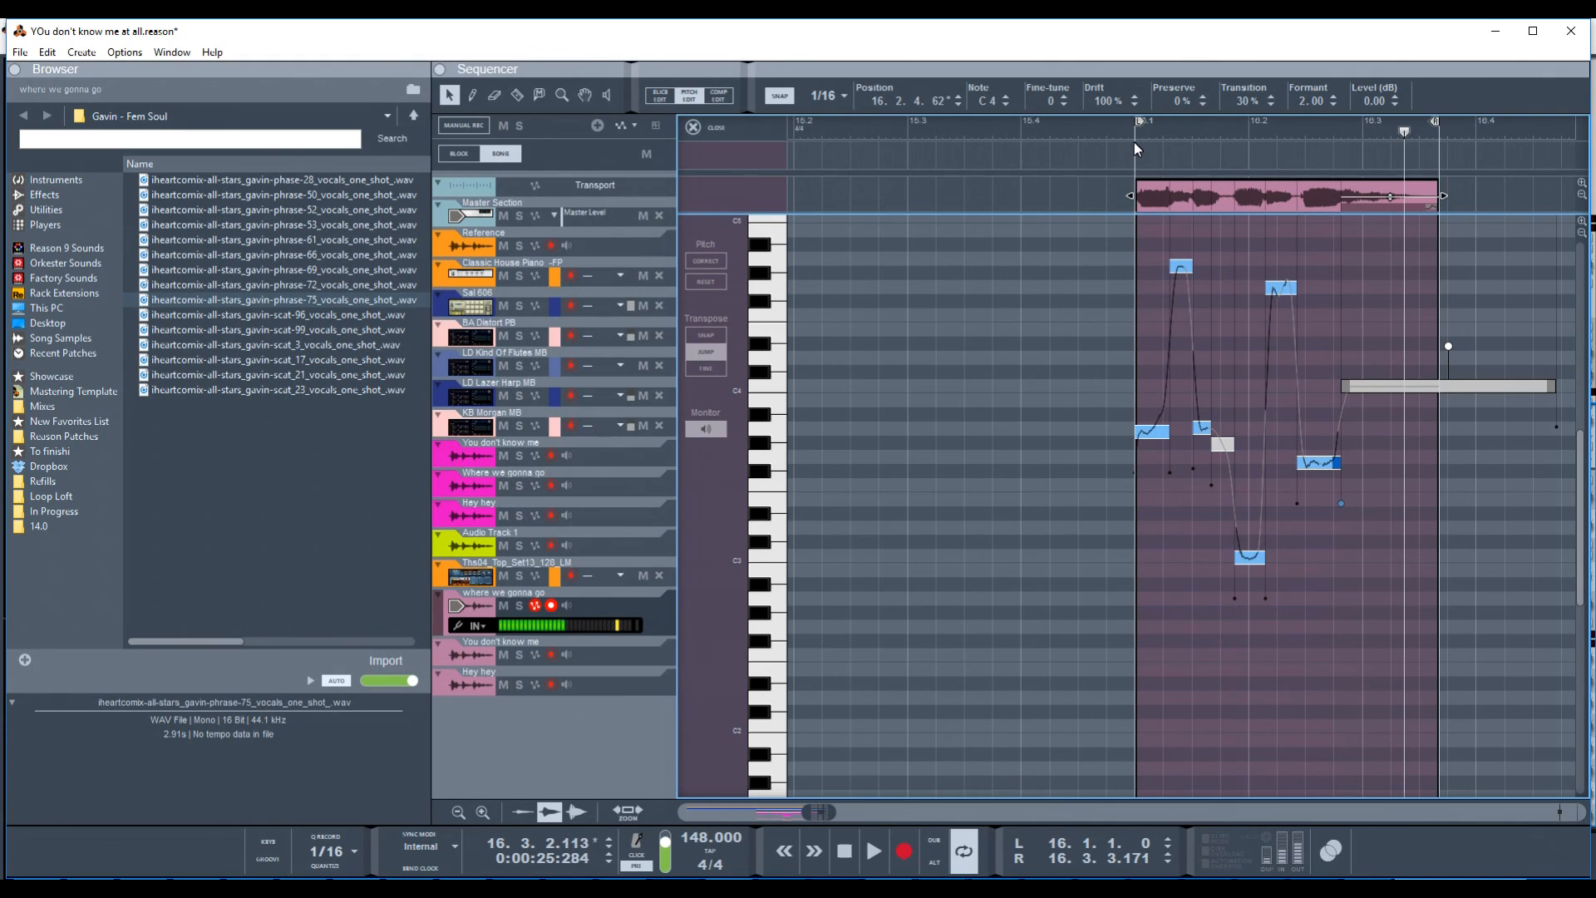